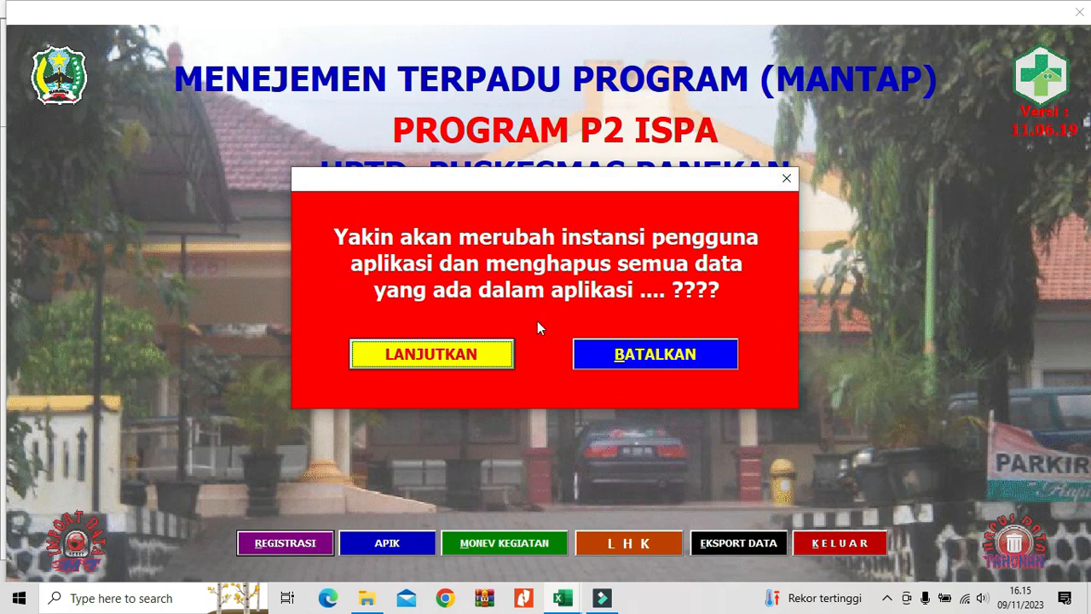
Proceed with changing the user institution and set both the Kecamatan and the Puskesmas to SUKOMORO
click(463, 353)
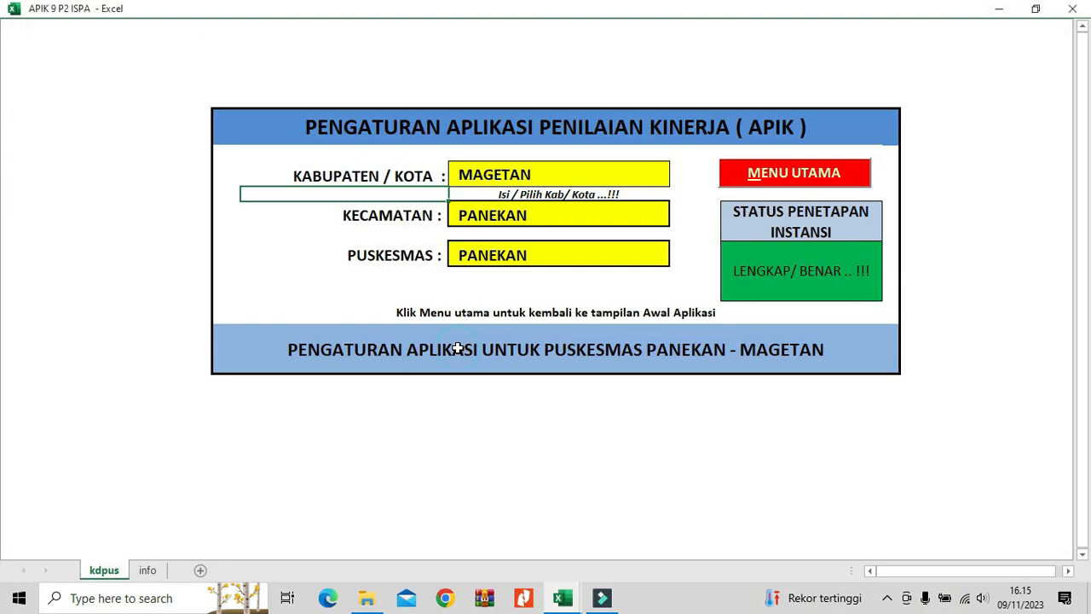
click(571, 210)
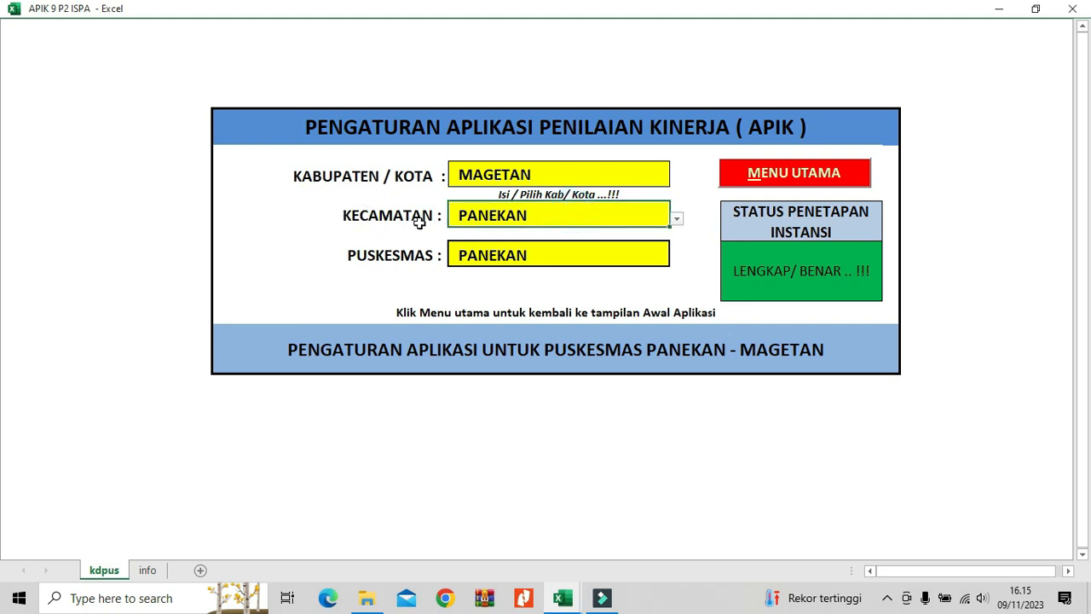
click(676, 218)
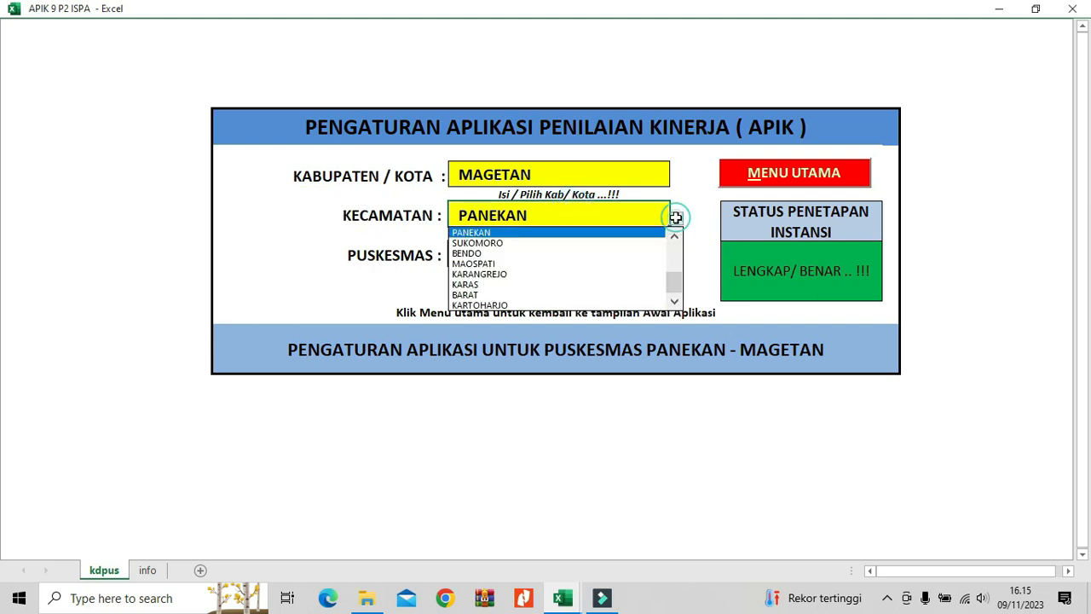
click(567, 243)
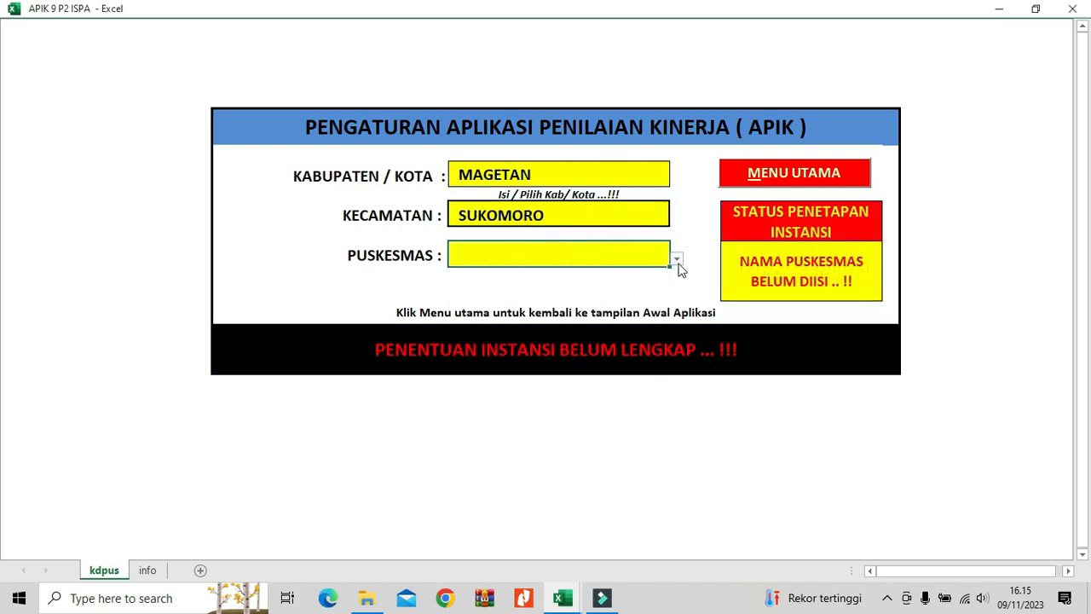
click(677, 259)
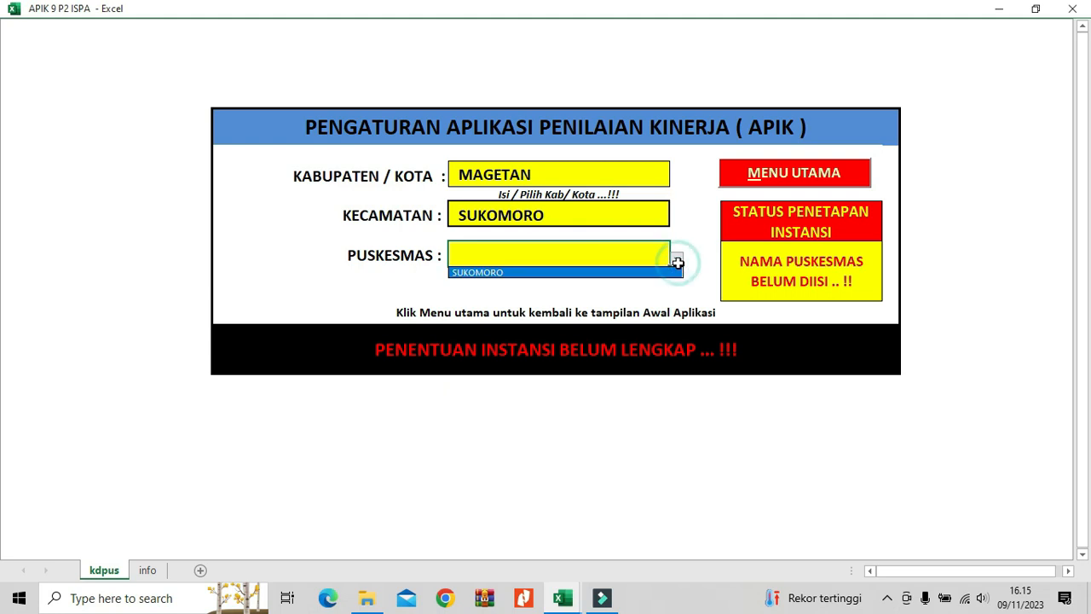
click(612, 271)
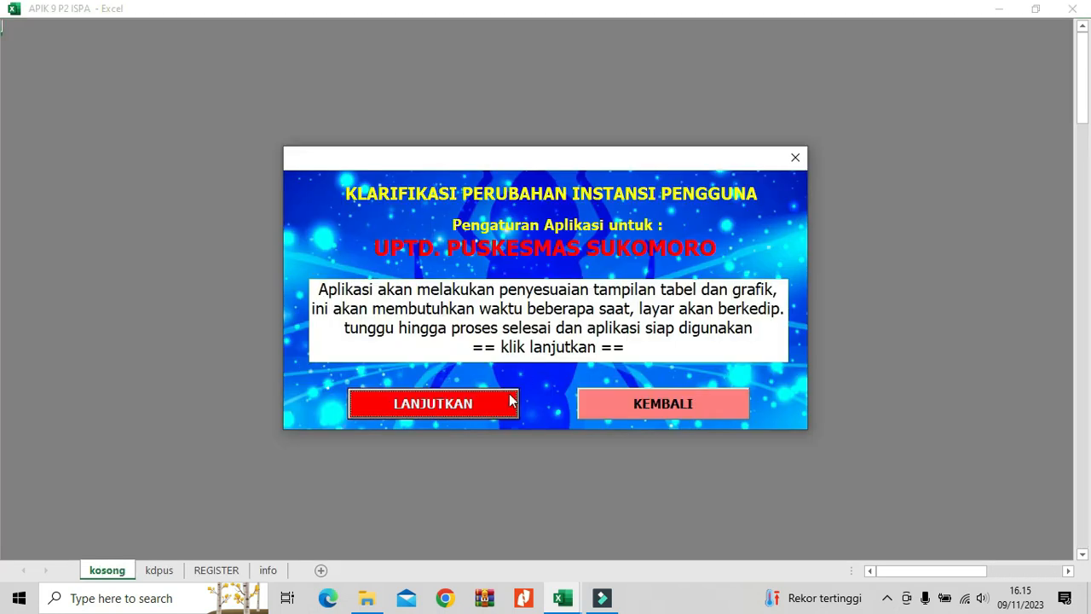
Confirm the institution change to Puskesmas Sukomoro and delete all existing application data
click(499, 406)
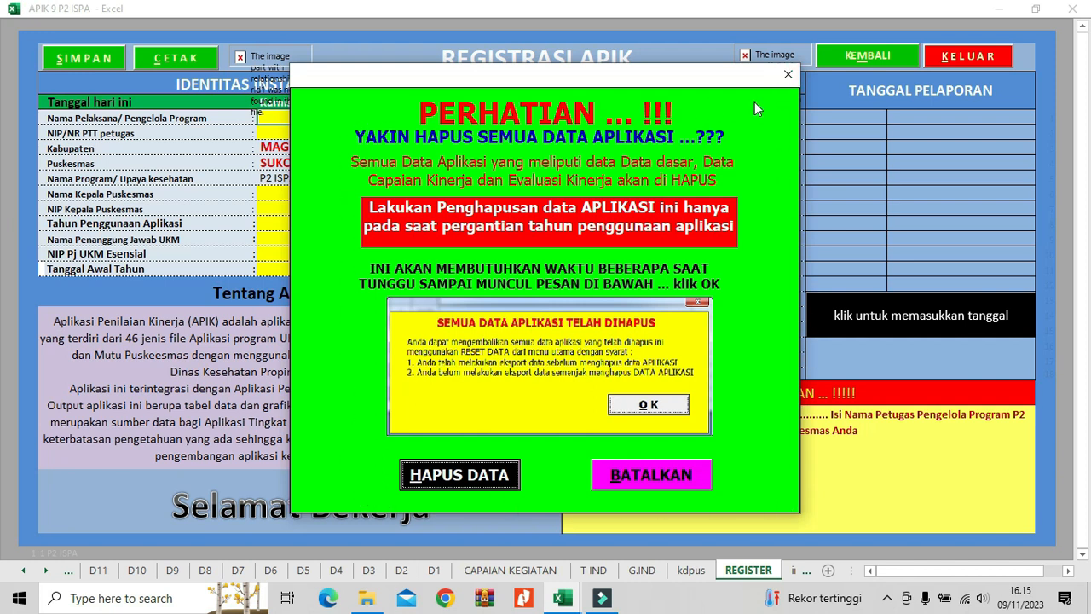
click(457, 474)
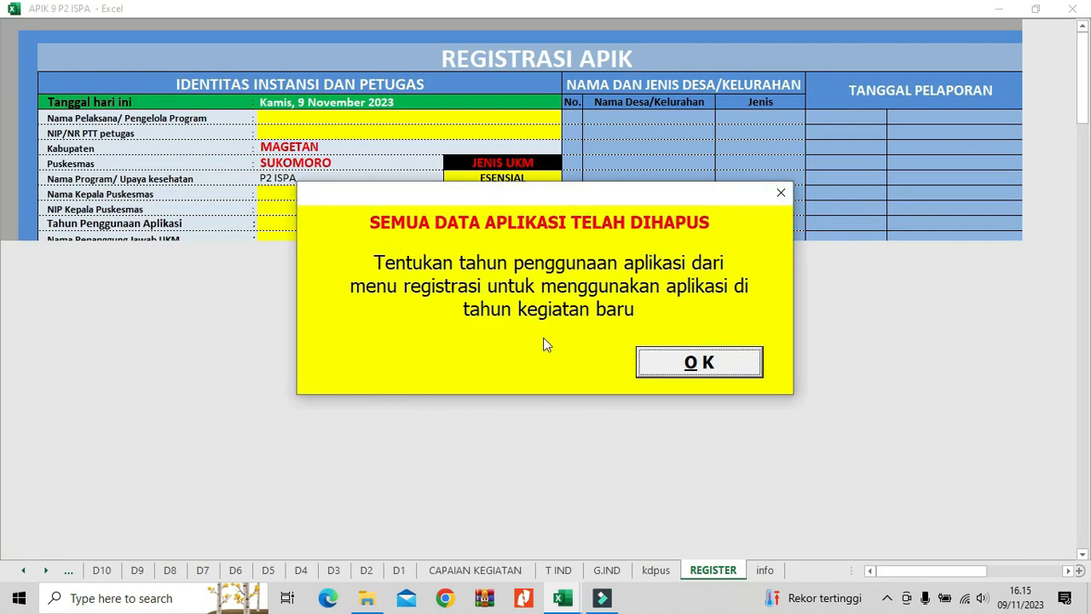
click(683, 360)
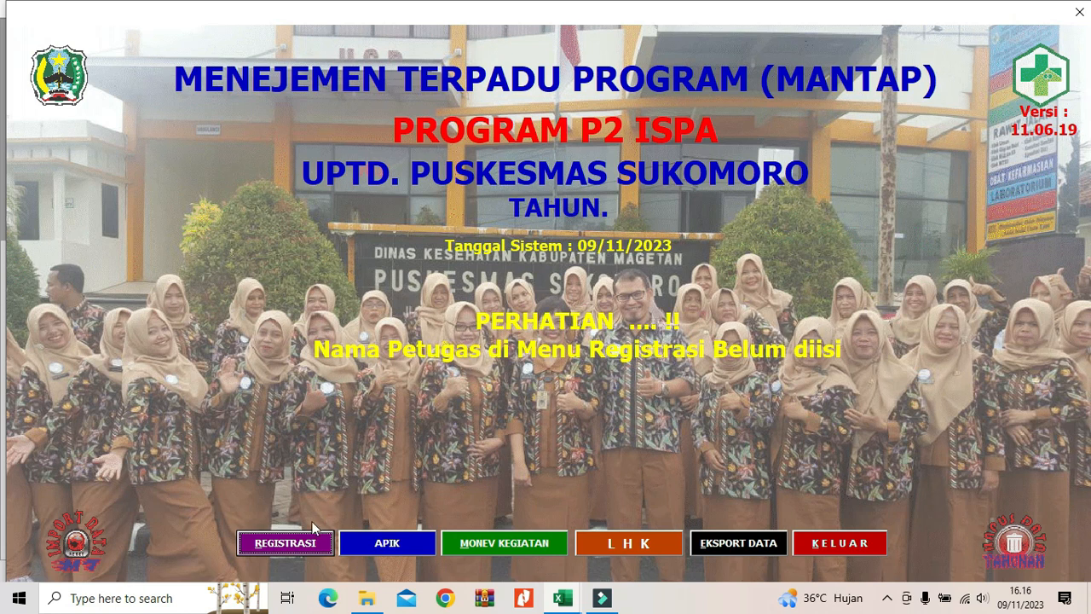
Open the registration form and fill the program manager's name and NIP/NR PTT fields with XXXX
click(294, 549)
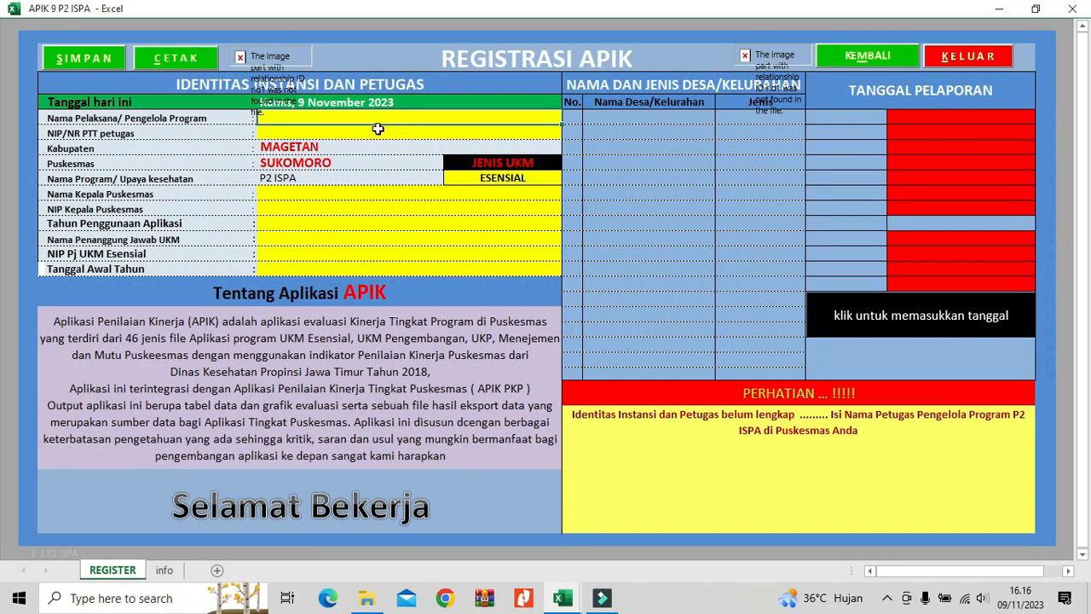
click(378, 129)
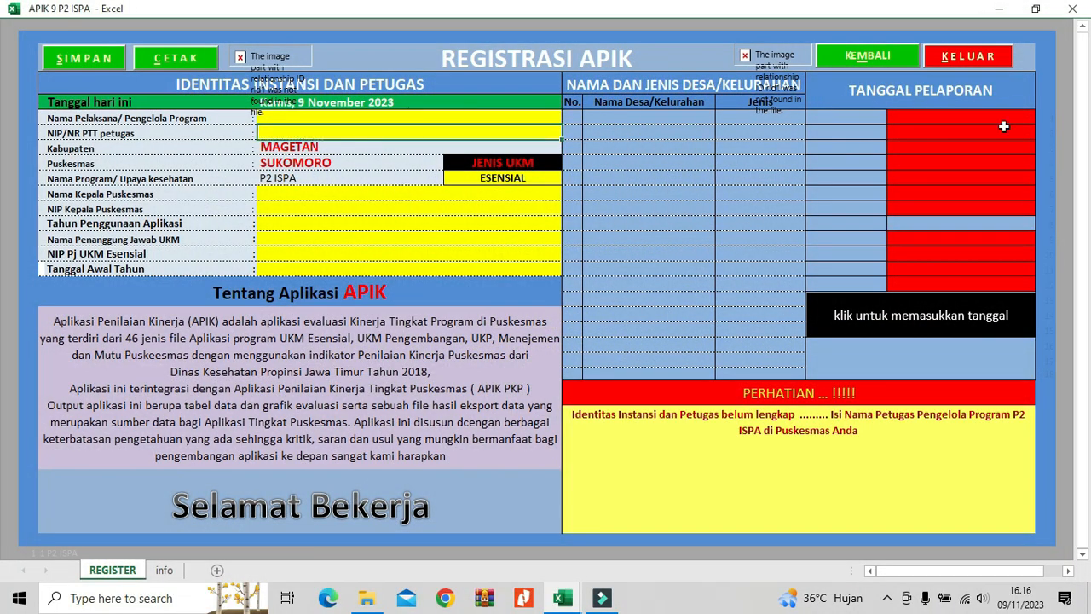
drag(492, 116, 496, 132)
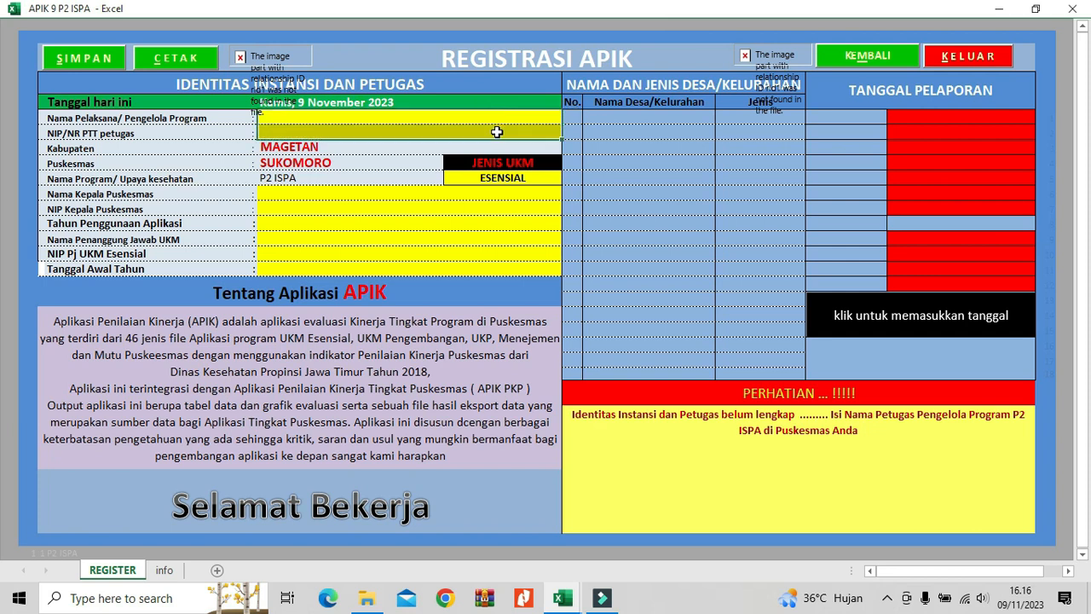
text(XXXX)
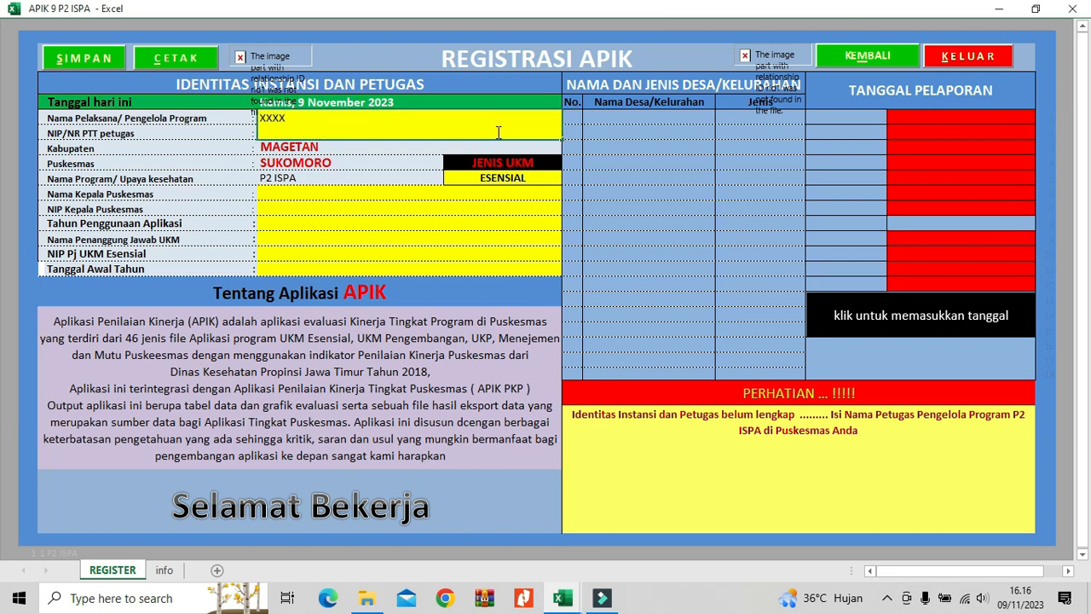
key(ctrl+Return)
Fill all identity fields from Nama Kepala Puskesmas through Tanggal Awal Tahun with XXXX at once
click(408, 197)
drag(407, 197, 424, 264)
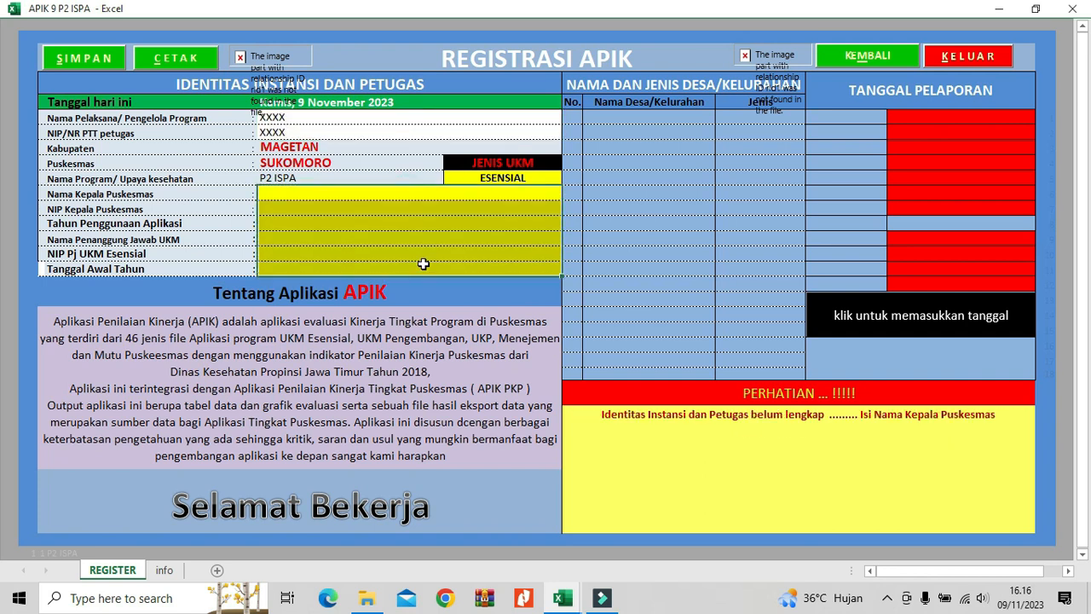
text(XXXX)
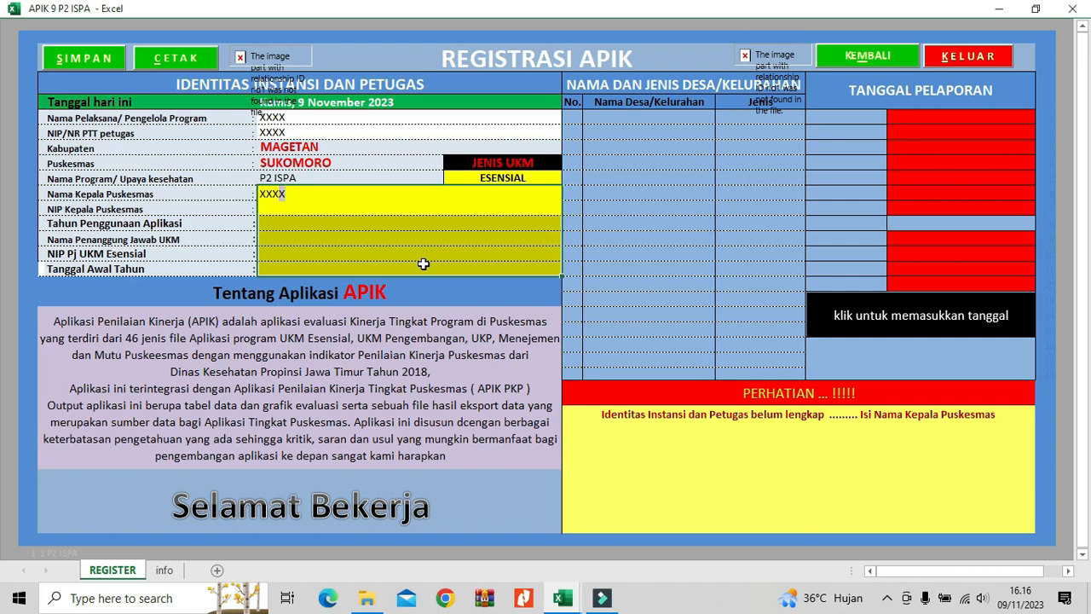
key(ctrl+Return)
click(423, 264)
Set Tahun Penggunaan Aplikasi to 2023 and Tanggal Awal Tahun to 01/01/23
click(338, 223)
text(20)
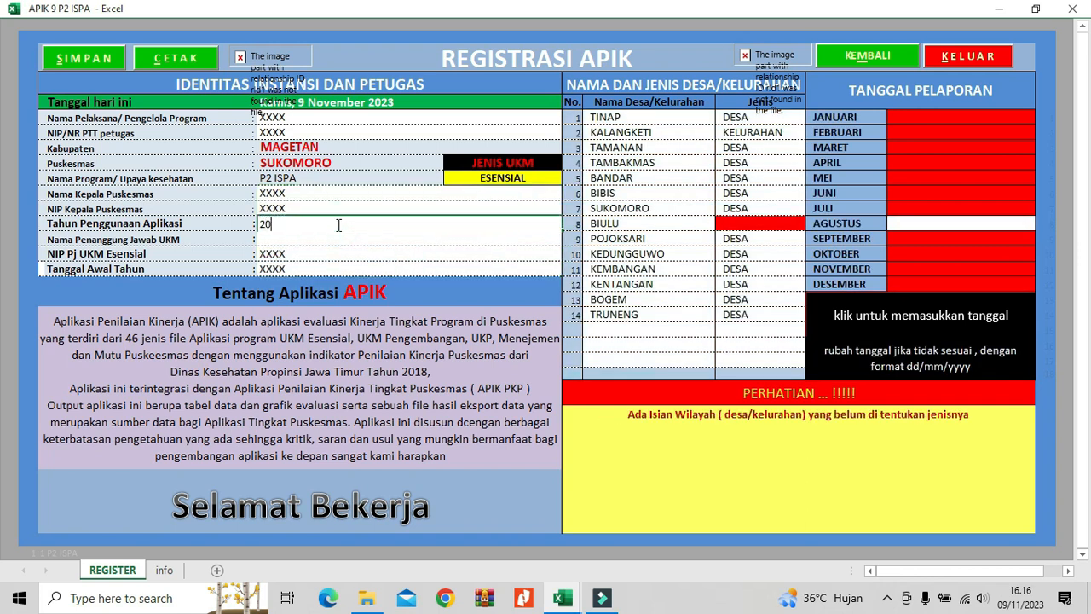
text(23)
key(Return)
key(Return)
key(Return)
text(01/)
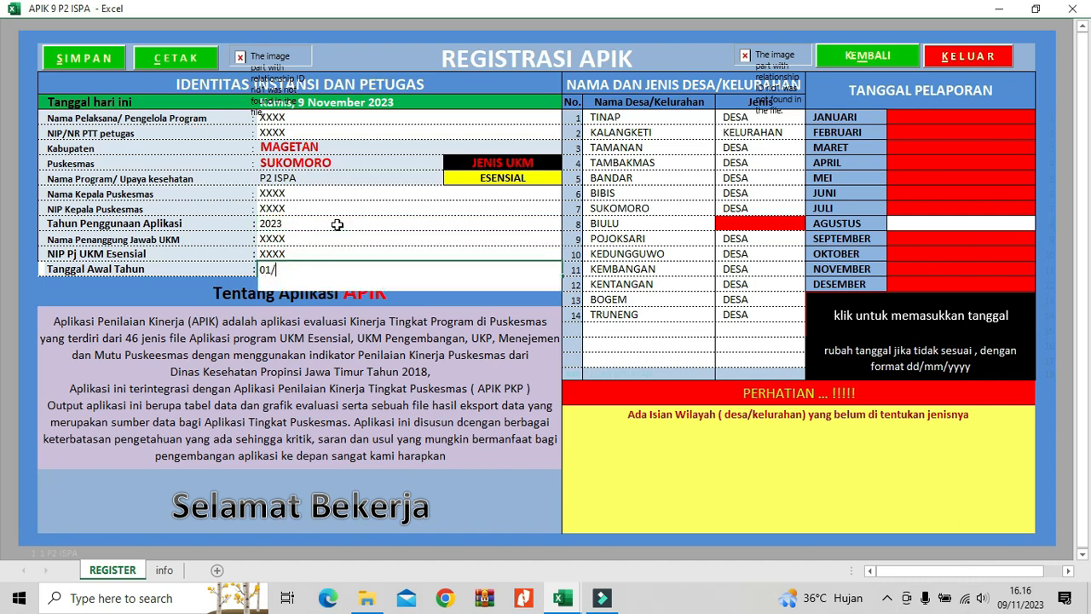
text(01/23)
key(Return)
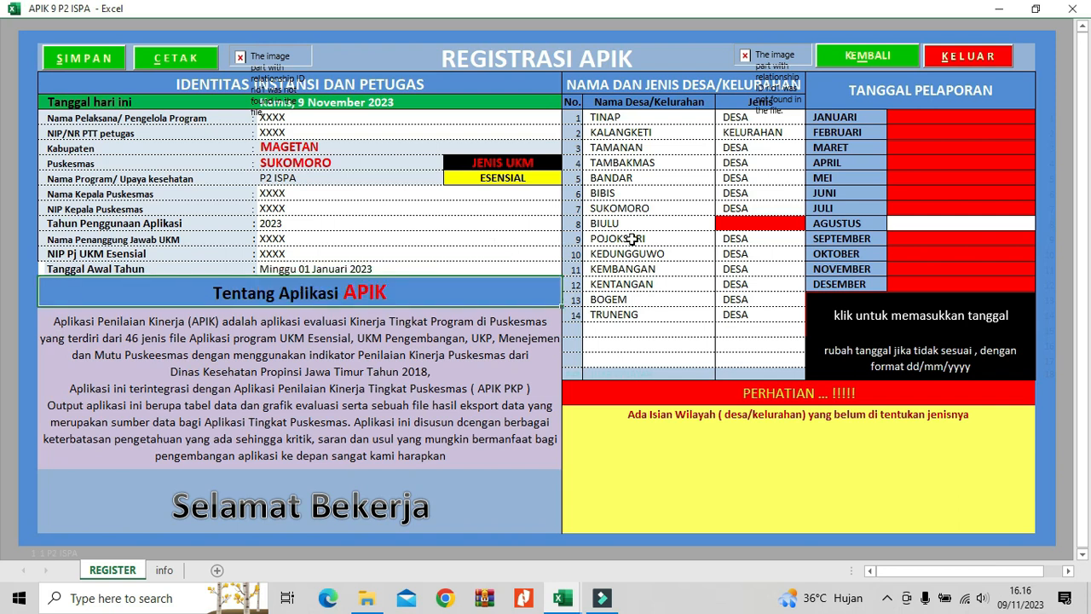
Set the type of village BIULU to DESA in the village list
click(738, 206)
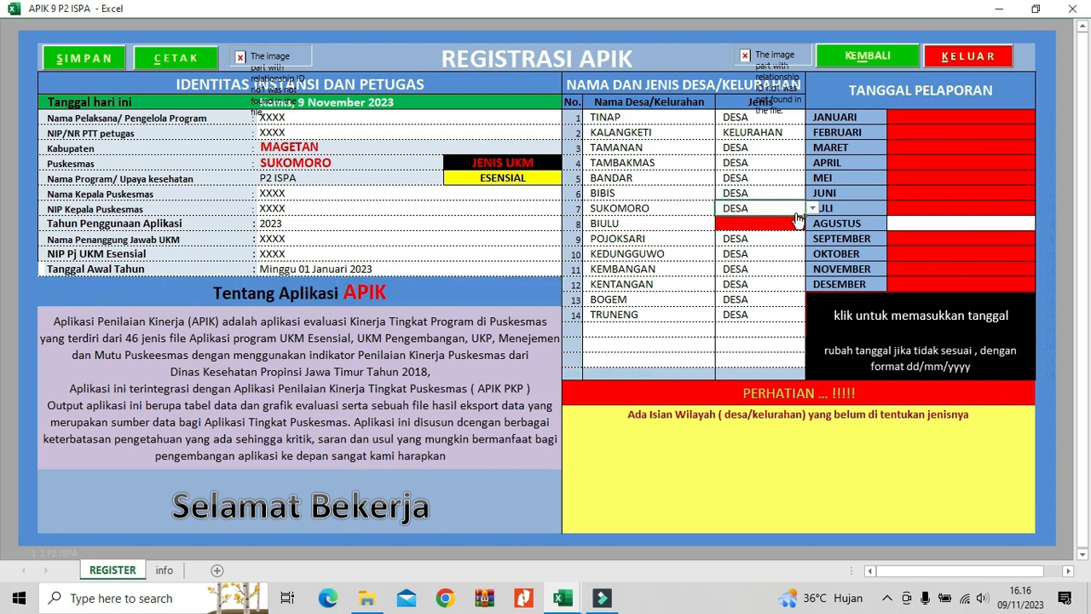
click(752, 225)
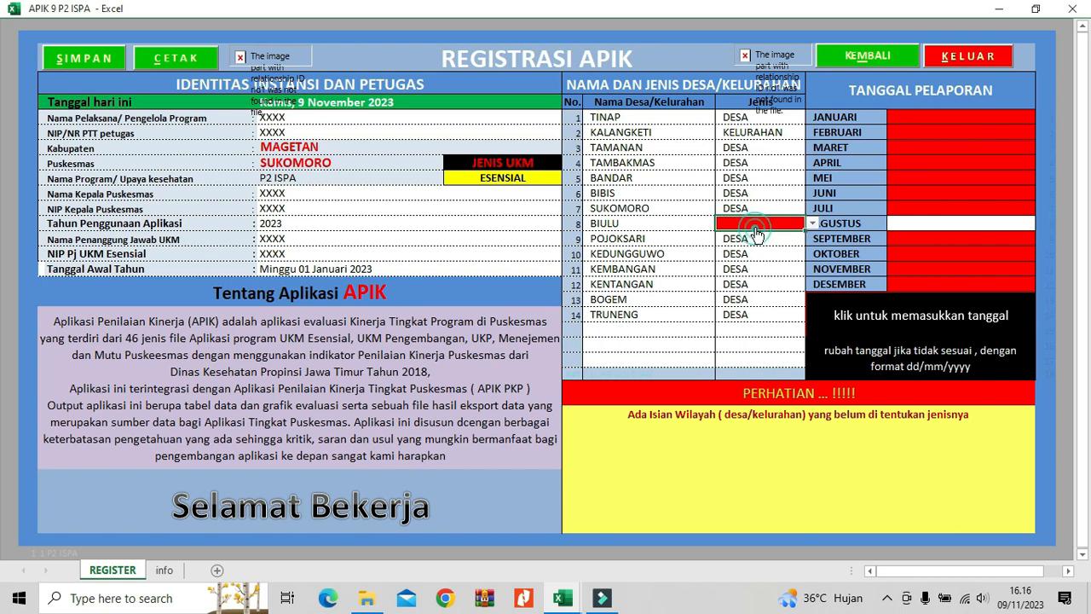
click(813, 224)
click(772, 235)
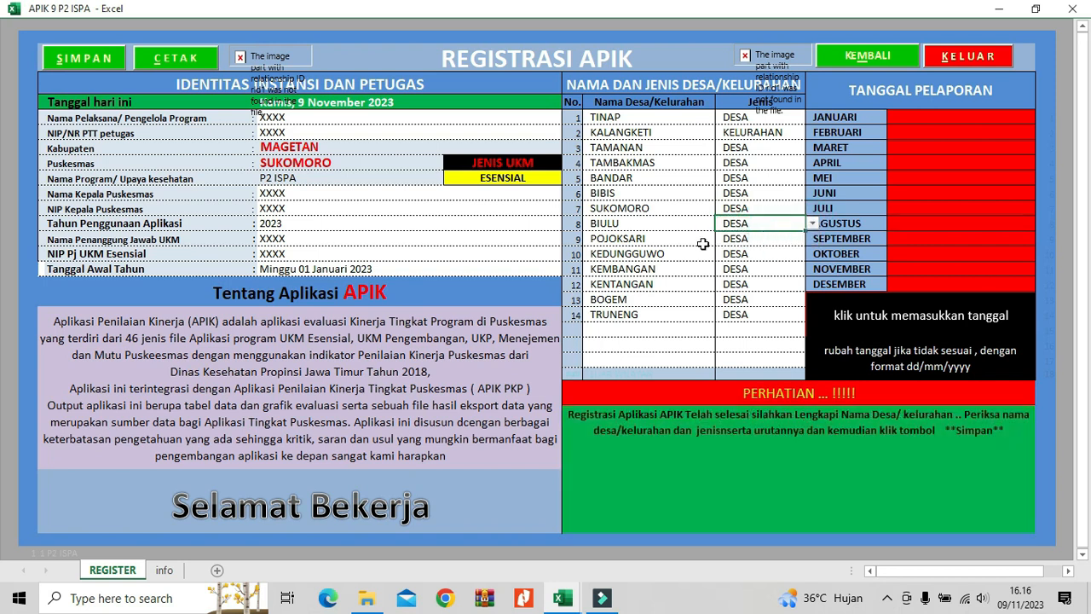
click(612, 119)
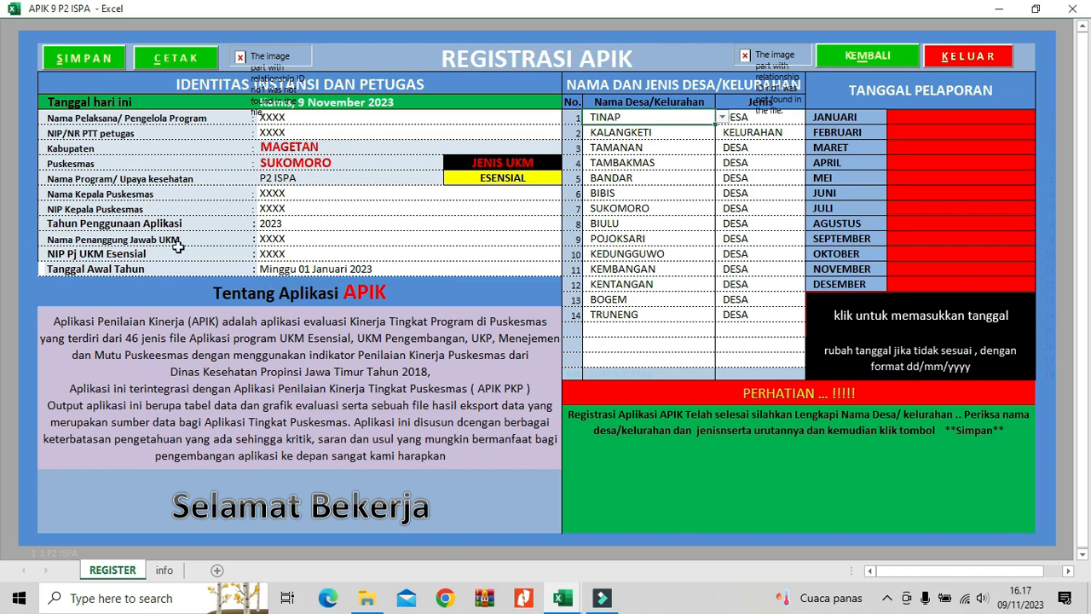
Fill in the monthly reporting dates automatically from the year's start date
click(383, 269)
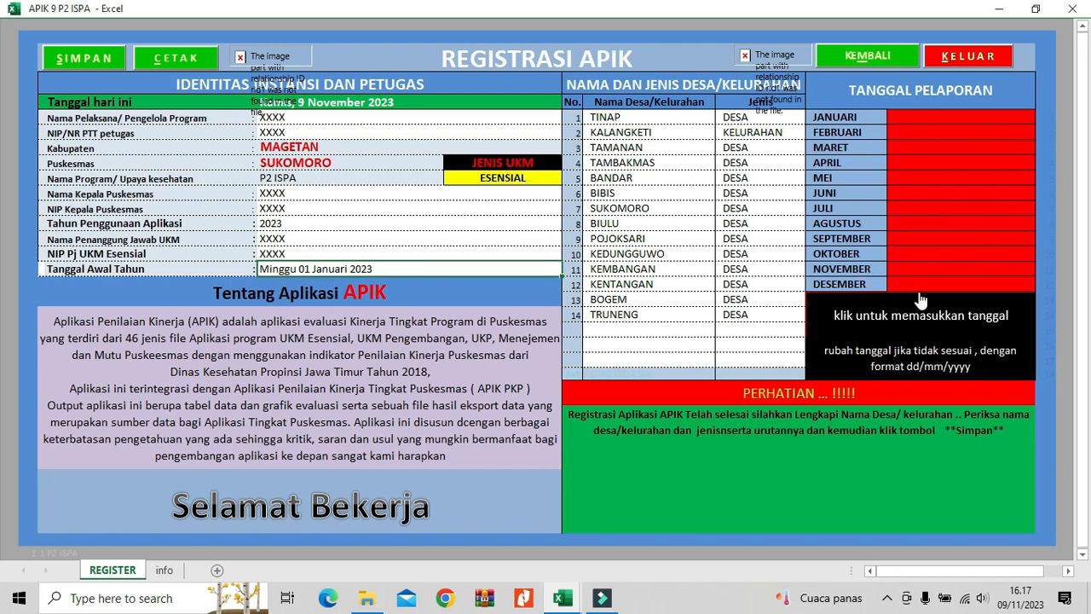
click(927, 326)
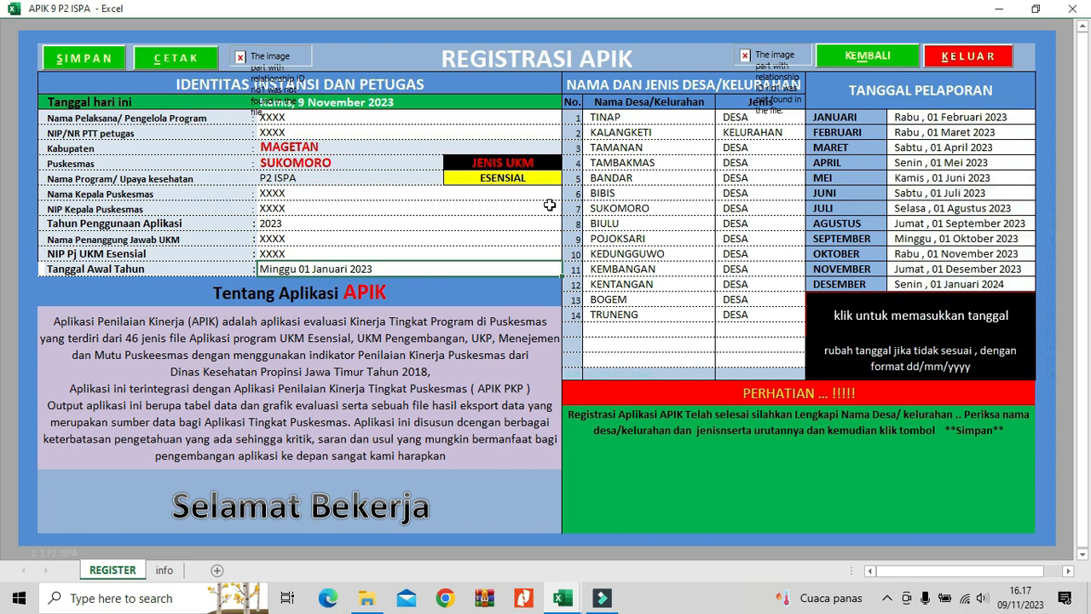
click(914, 116)
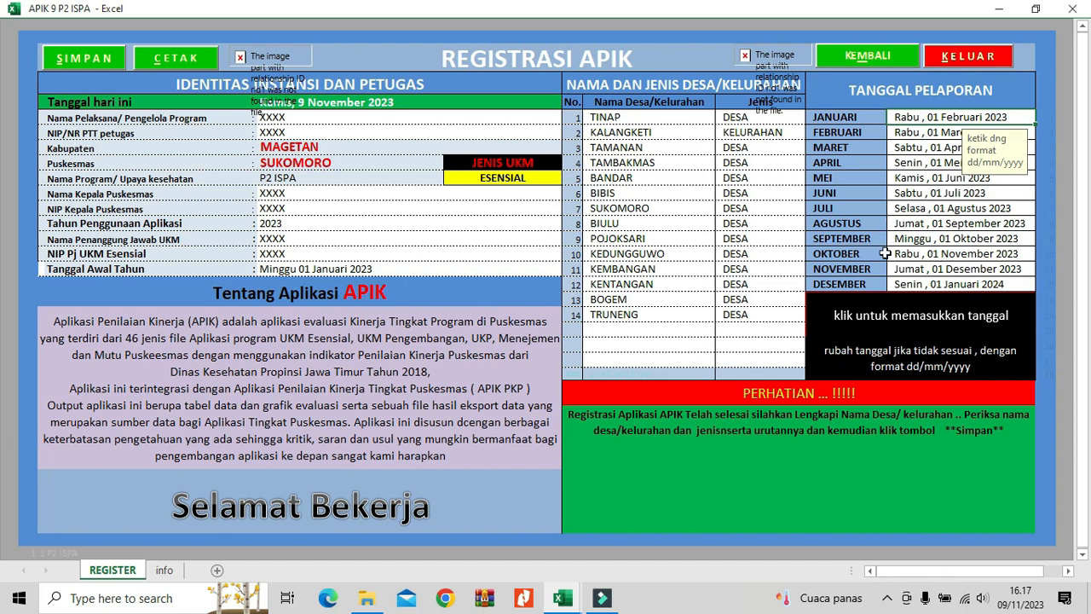
Change the September reporting date to 02/10/23 and return to the main menu
click(933, 240)
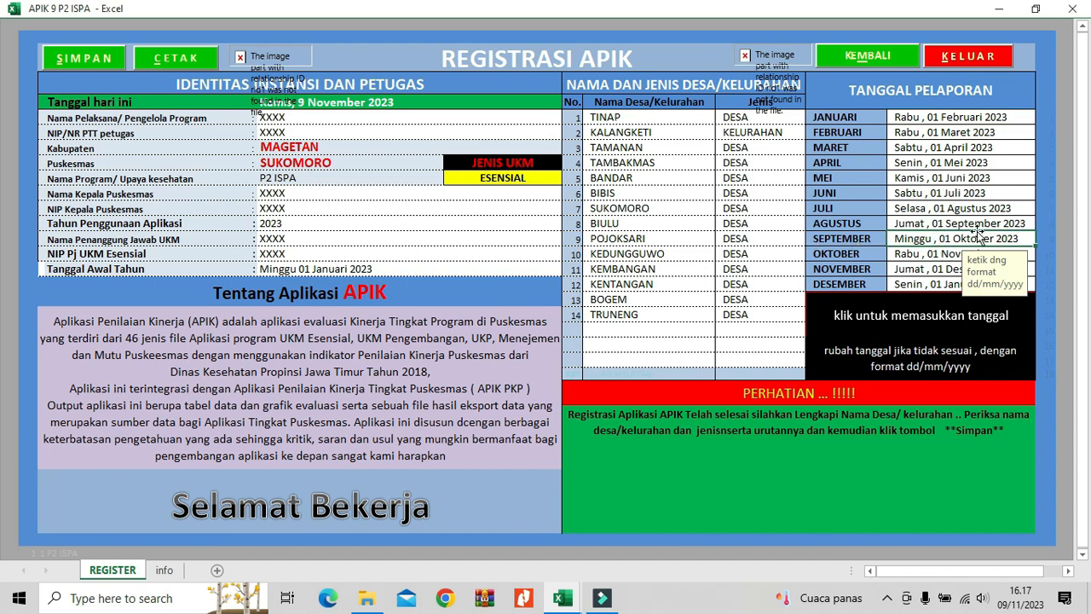
text(02)
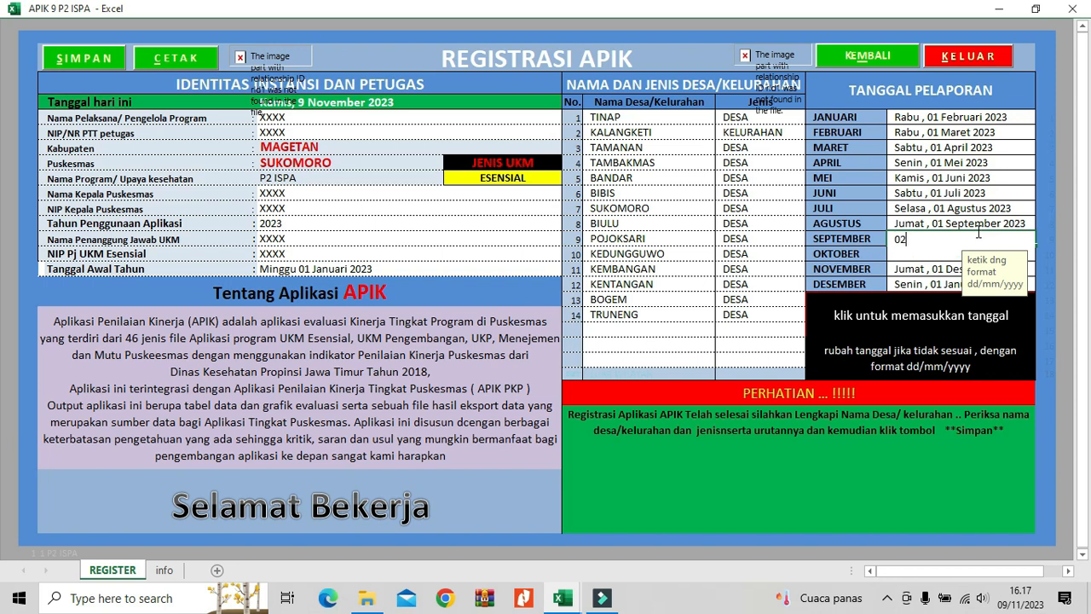
text(/10/23)
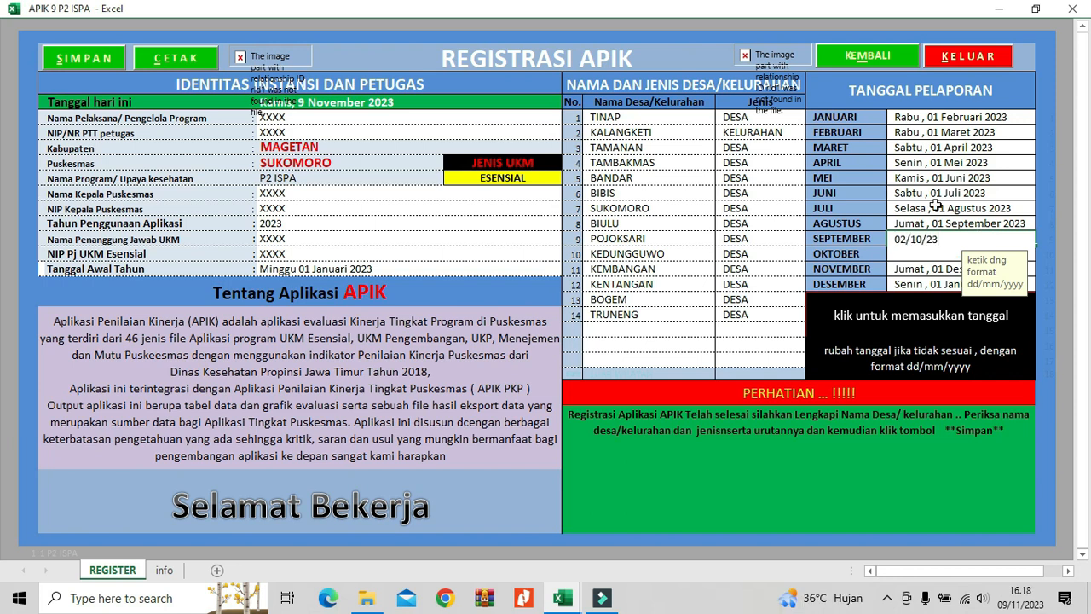
key(Return)
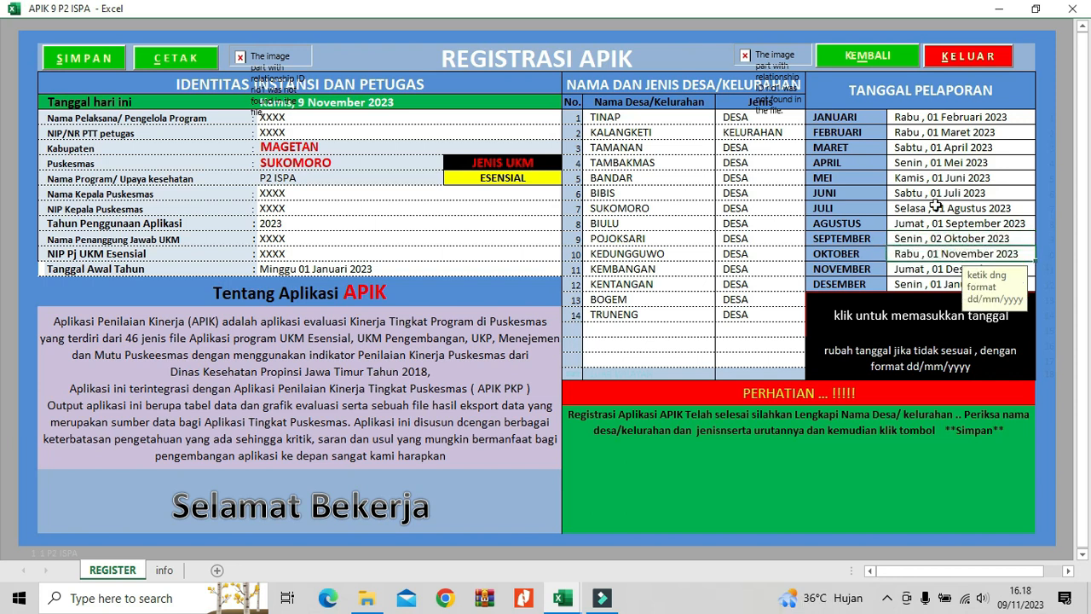
click(877, 58)
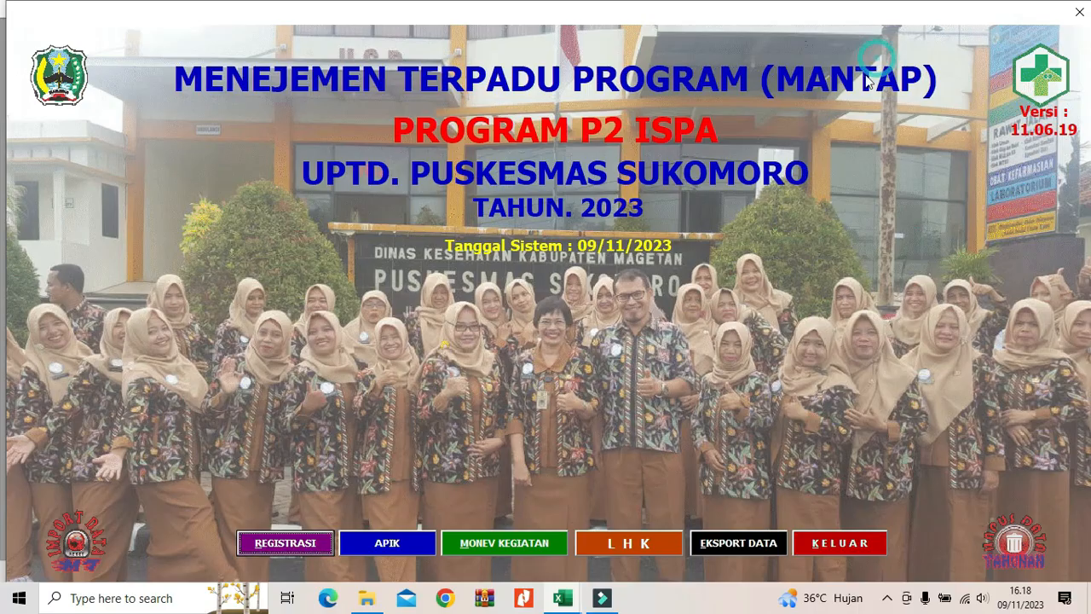
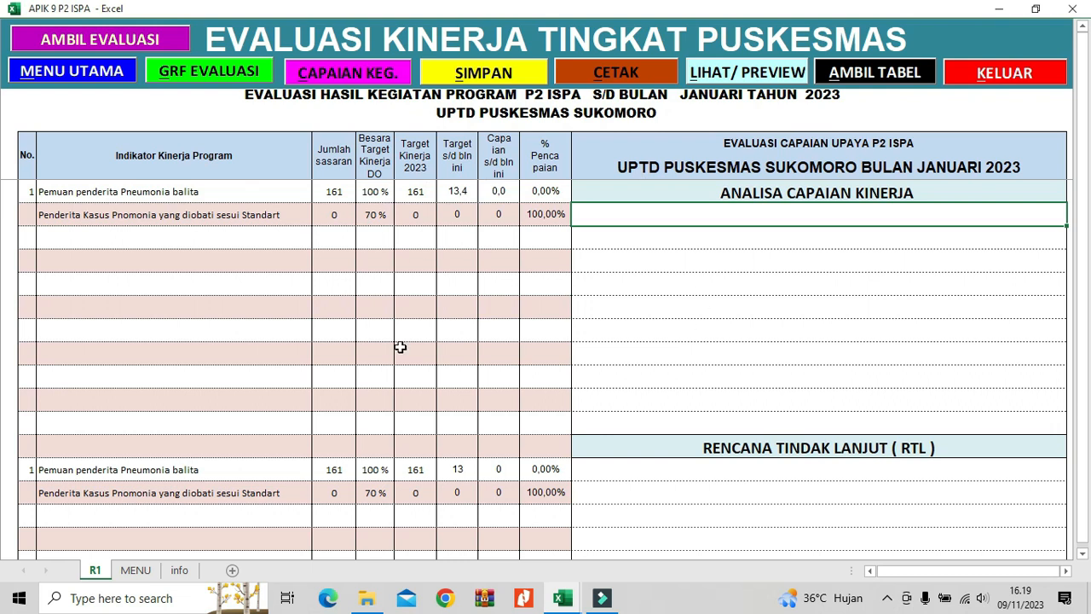
Open the evaluation graph from the performance evaluation sheet and examine its April 2023 report from the indicator table down to the signature block
click(262, 78)
scroll(566, 341, up, 5)
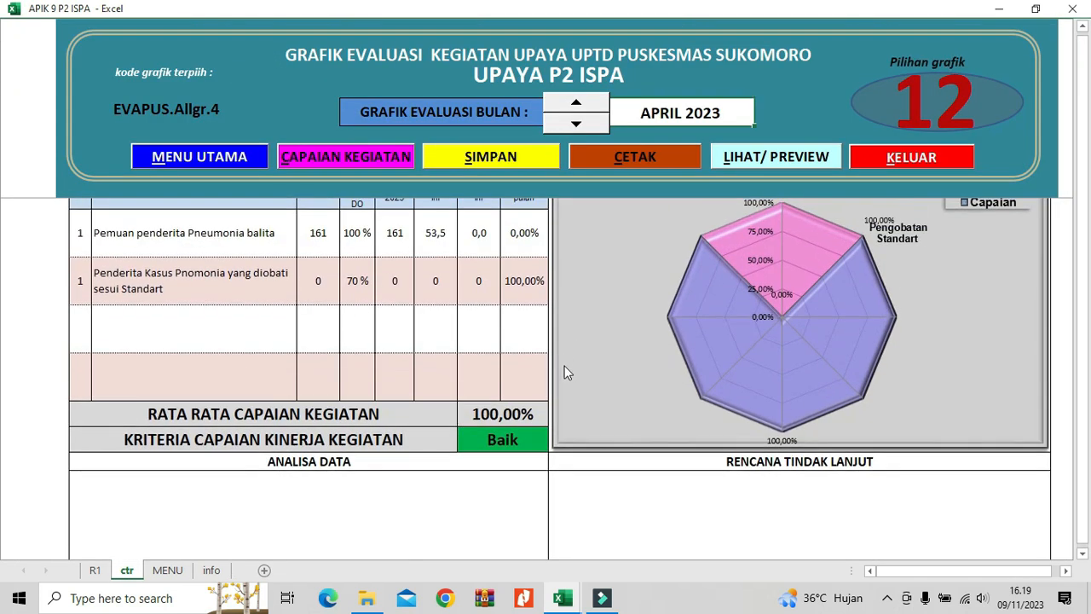
scroll(740, 352, down, 5)
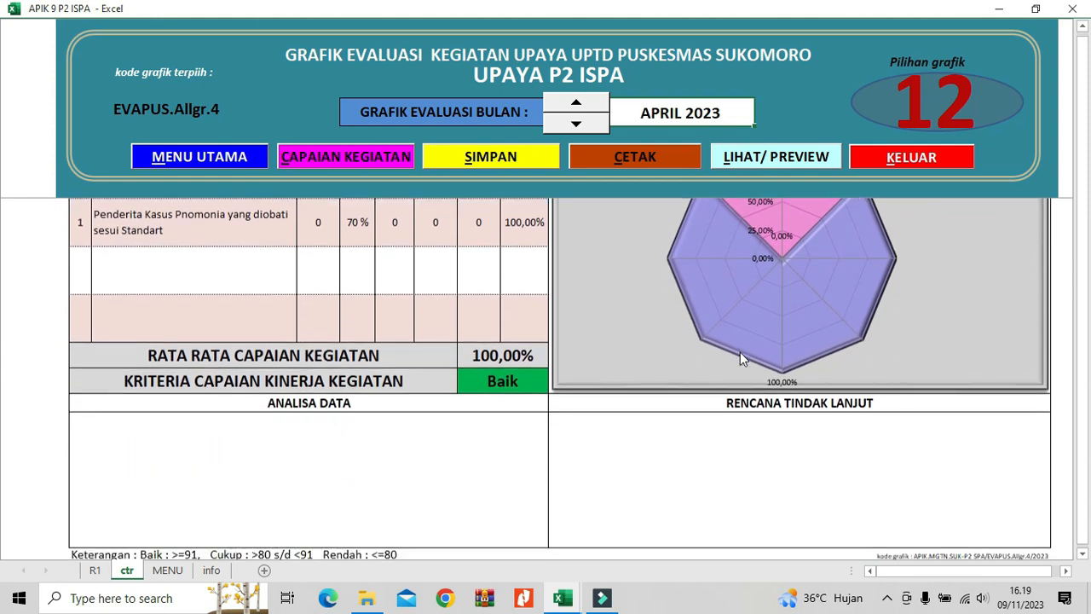
scroll(740, 352, up, 5)
scroll(740, 352, down, 5)
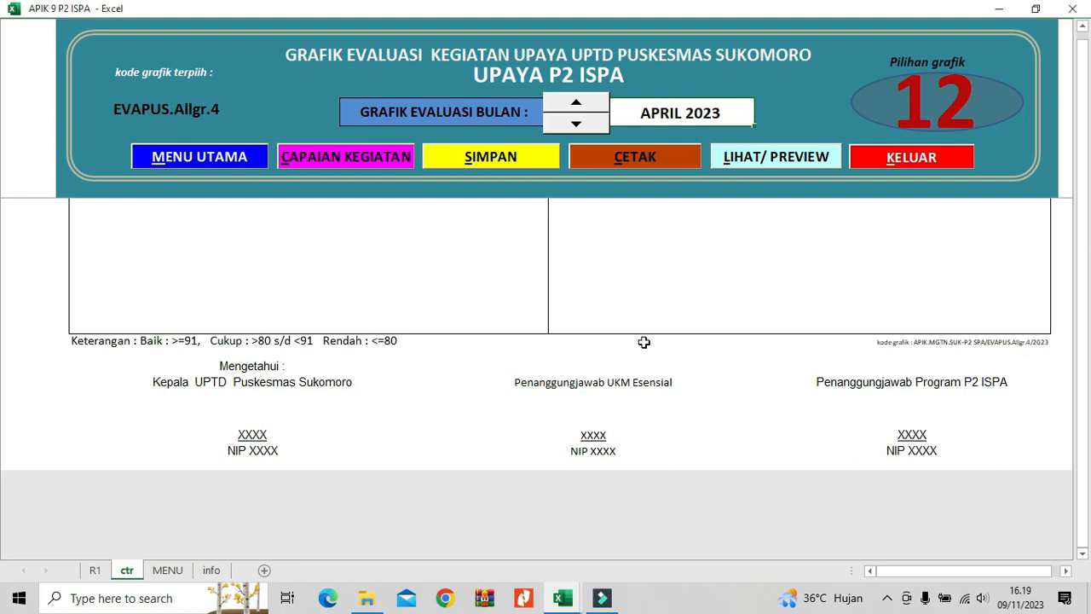
scroll(645, 341, up, 2)
scroll(644, 341, up, 3)
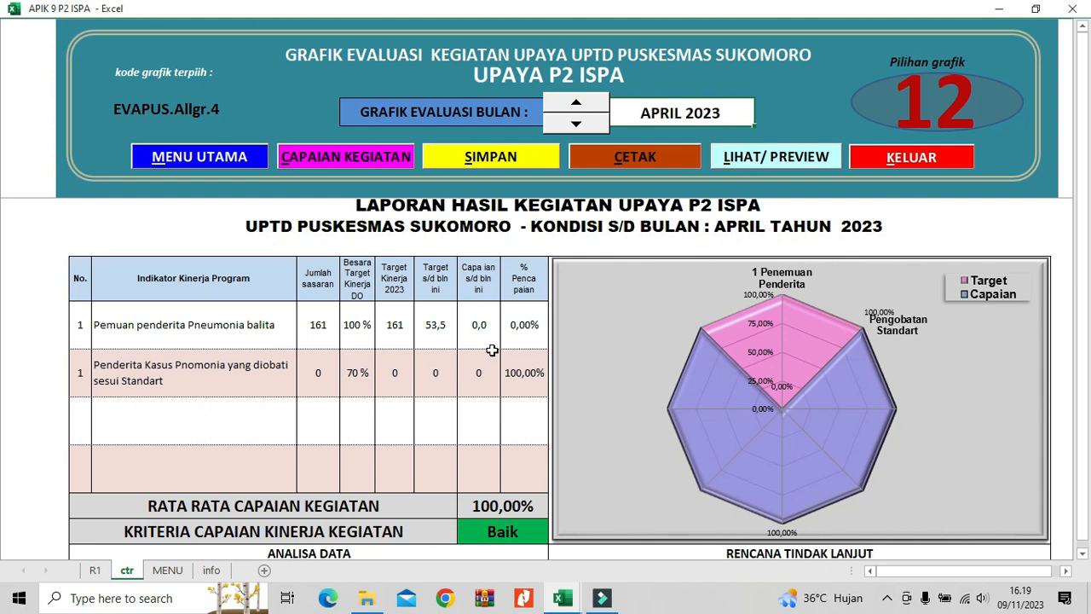
Advance the evaluation graph's month to August 2023, and close the workbook without saving its changes
click(577, 103)
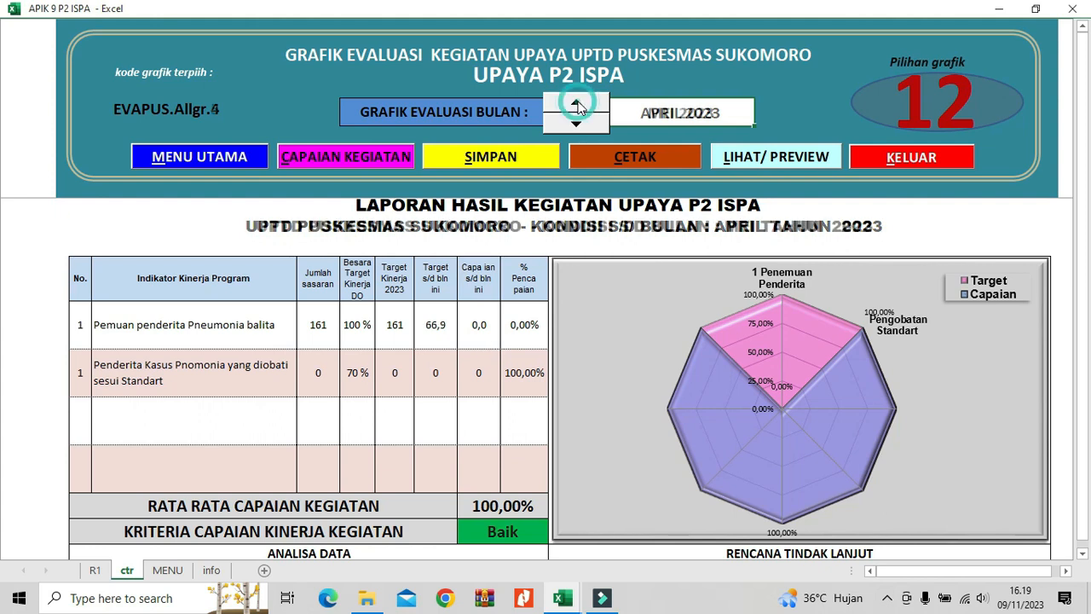
click(577, 103)
click(577, 103)
click(577, 103)
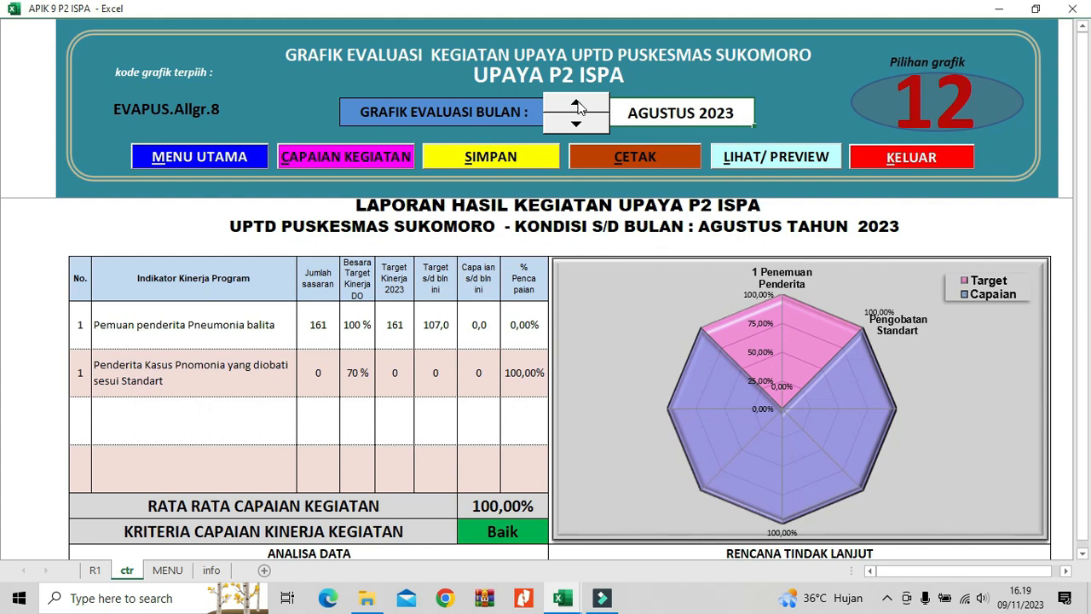
click(1073, 9)
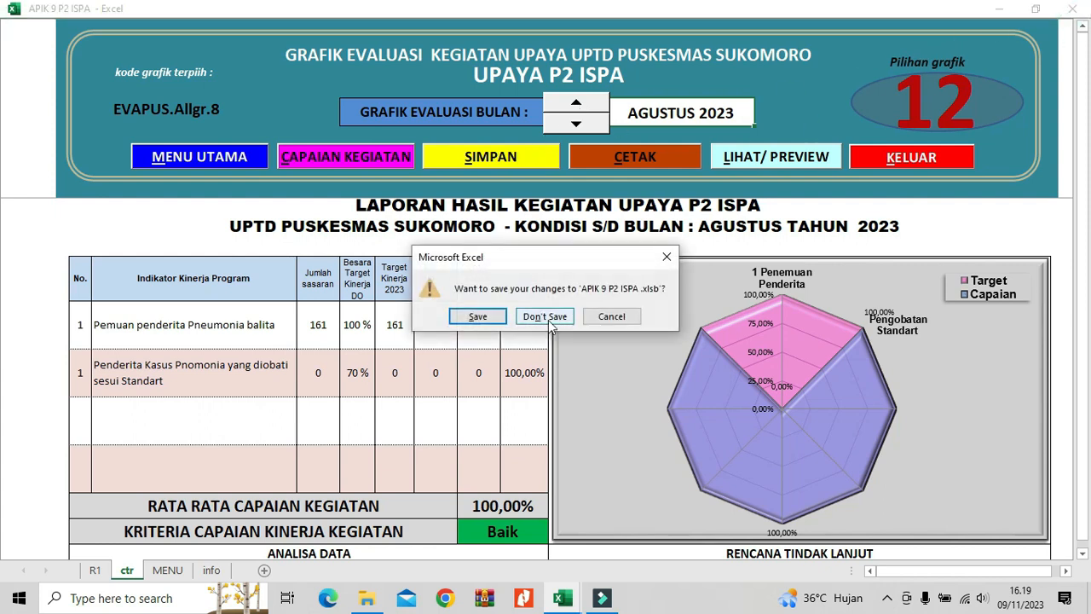
click(548, 318)
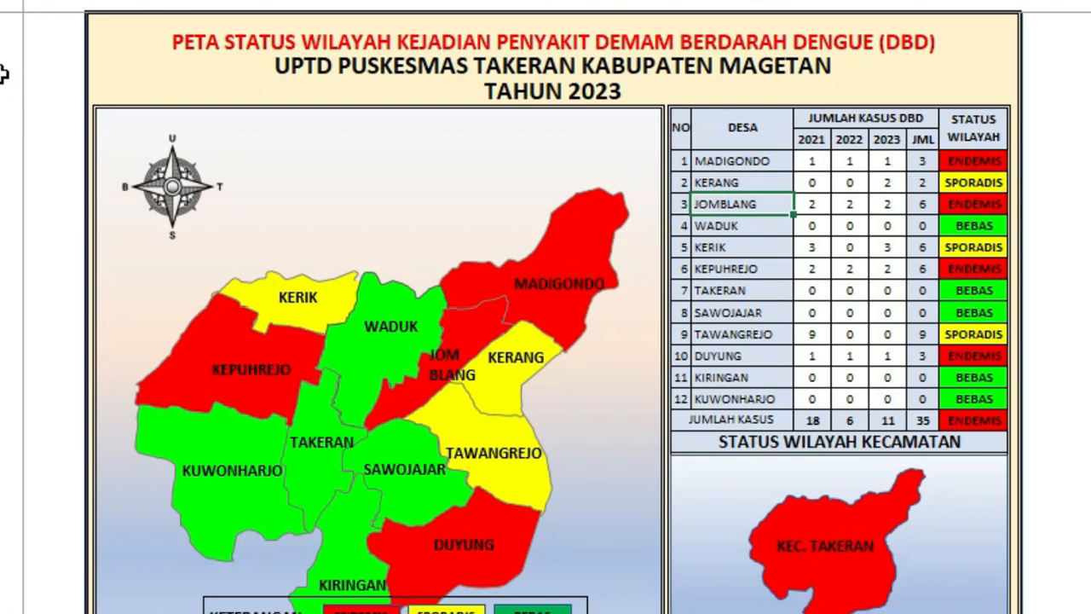
Examine the DBD status map of Puskesmas Takeran together with its village list and the 2021 to 2023 case counts
drag(730, 160, 734, 399)
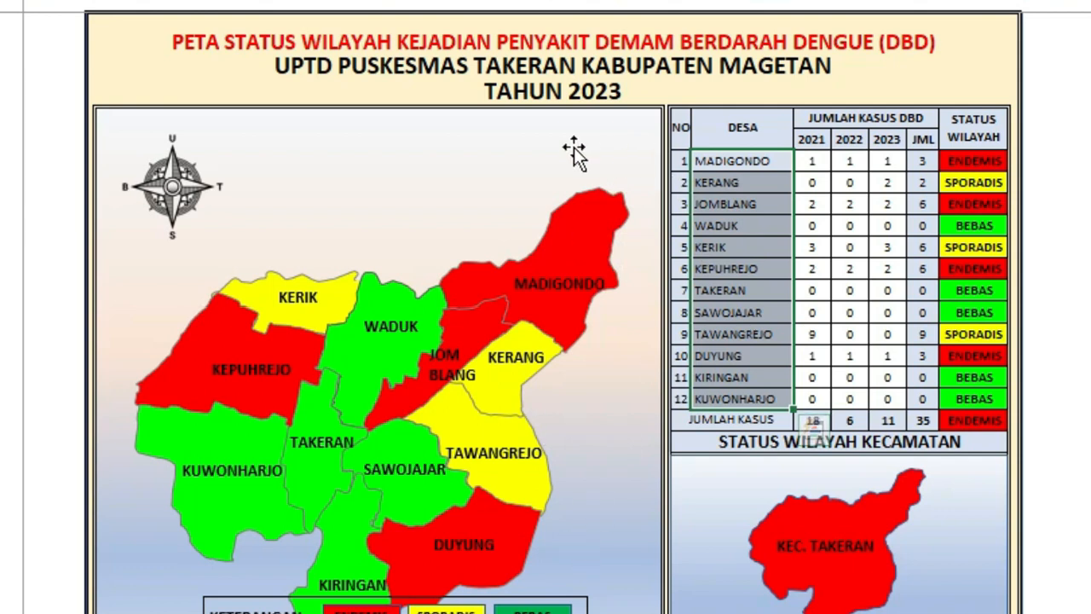
click(574, 147)
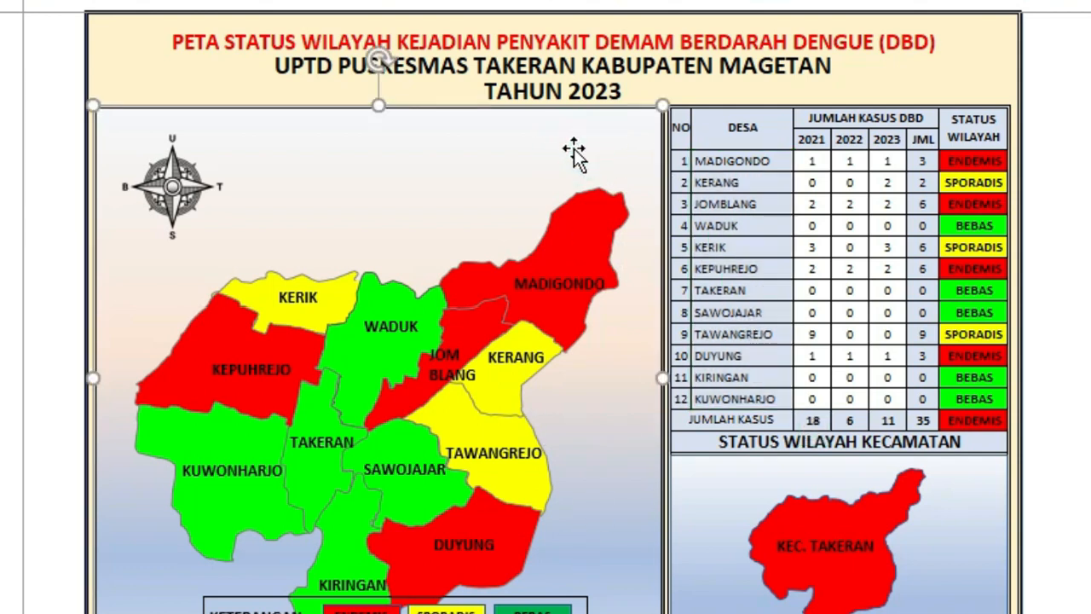
click(811, 161)
drag(857, 165, 919, 431)
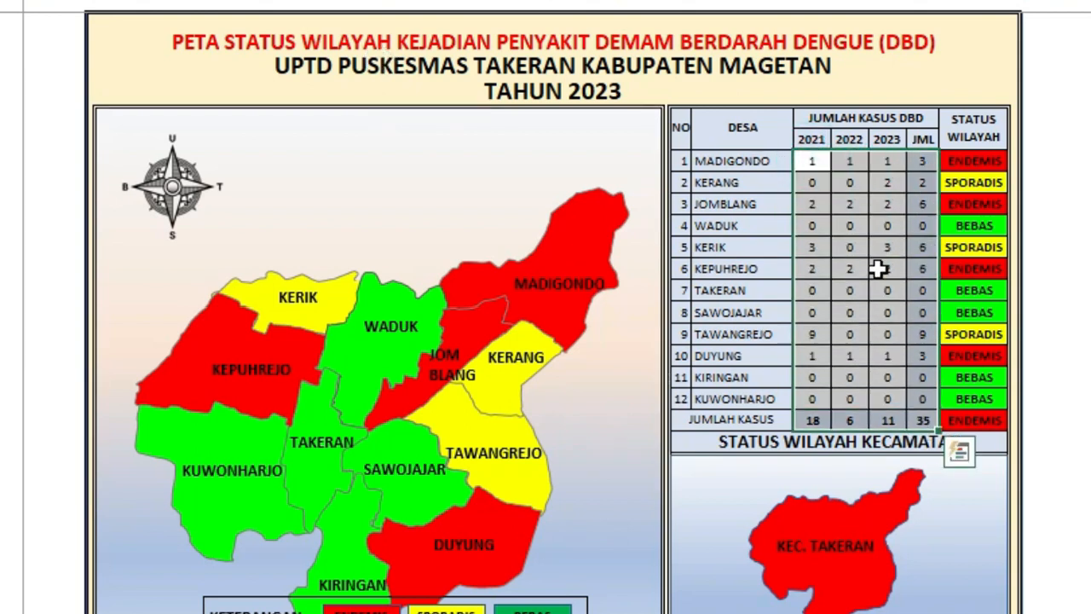
click(810, 167)
drag(835, 182, 894, 404)
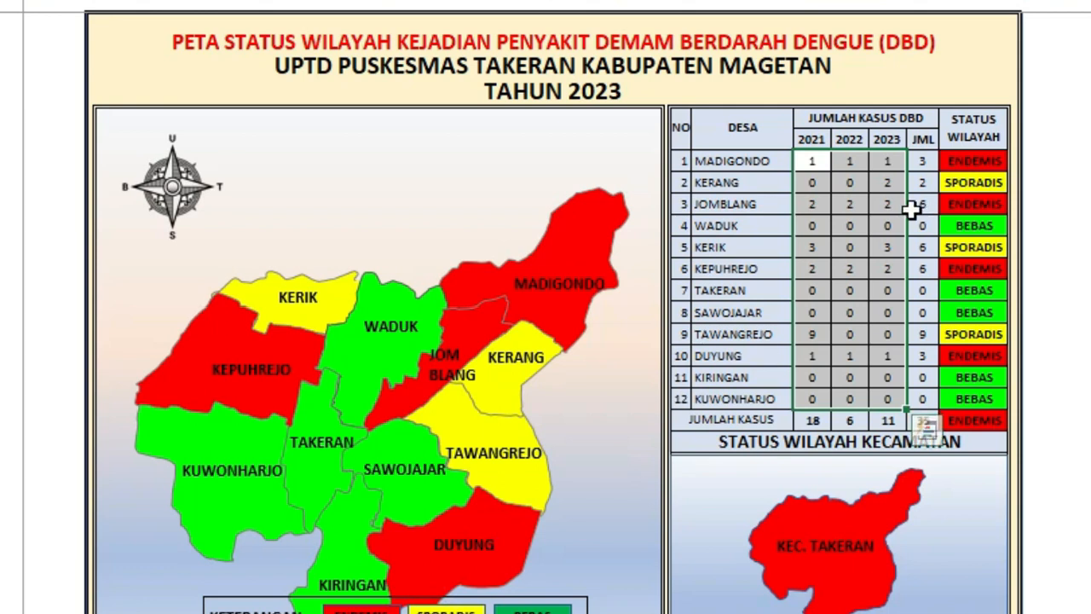
click(884, 164)
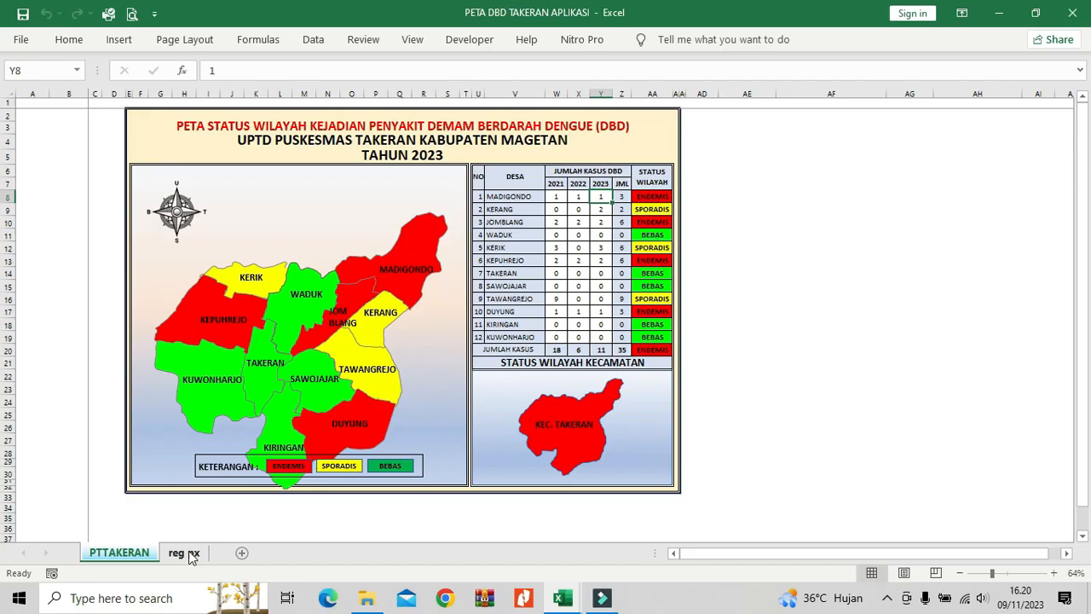
Open the patient register sheet "reg px" and narrow the empty column O beside the table
click(190, 555)
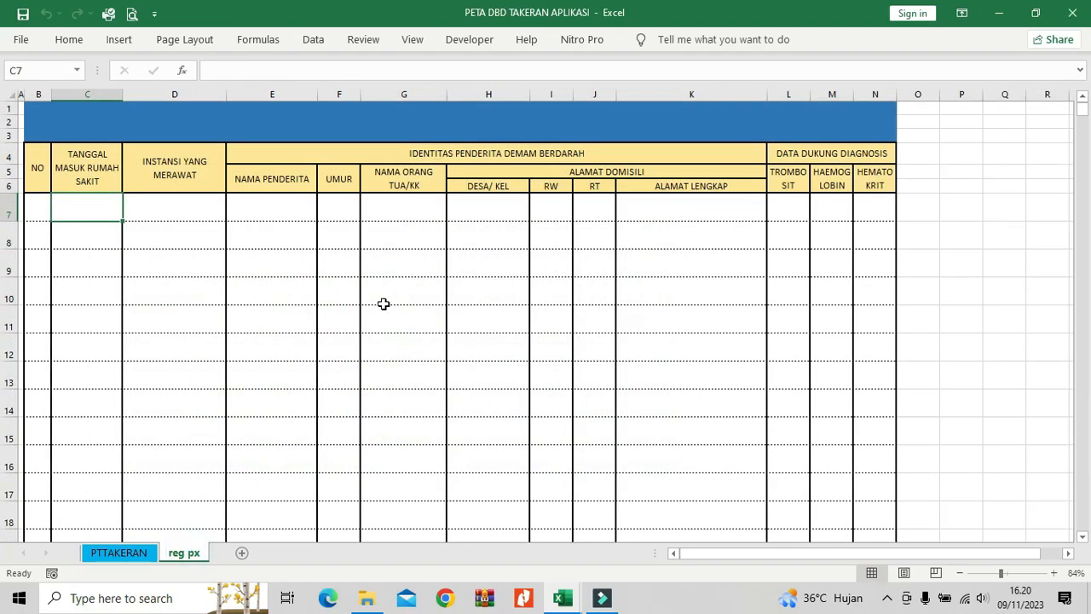
click(383, 214)
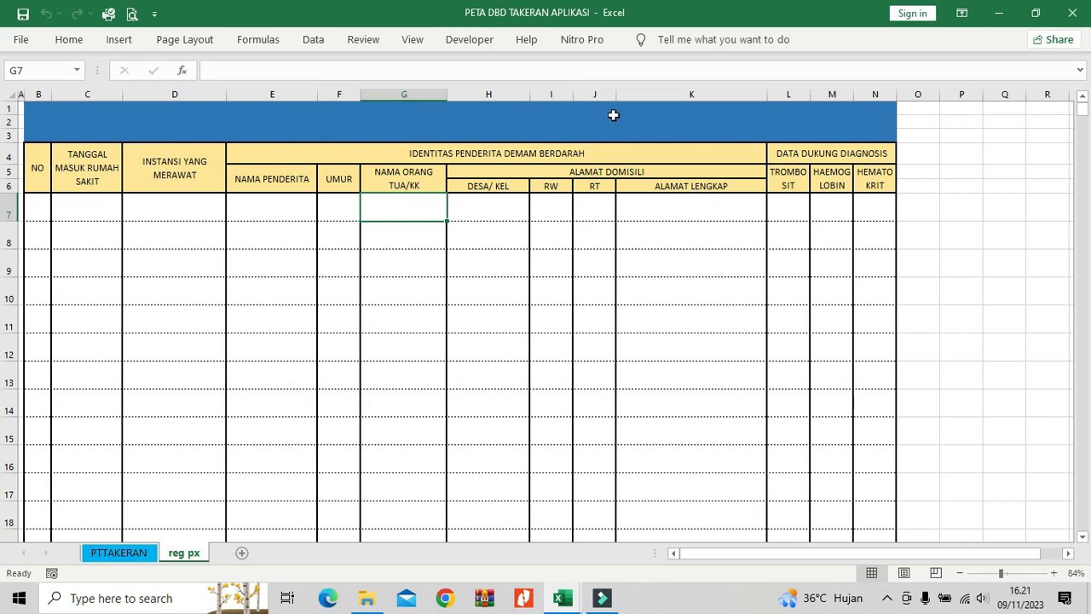
drag(946, 94, 923, 95)
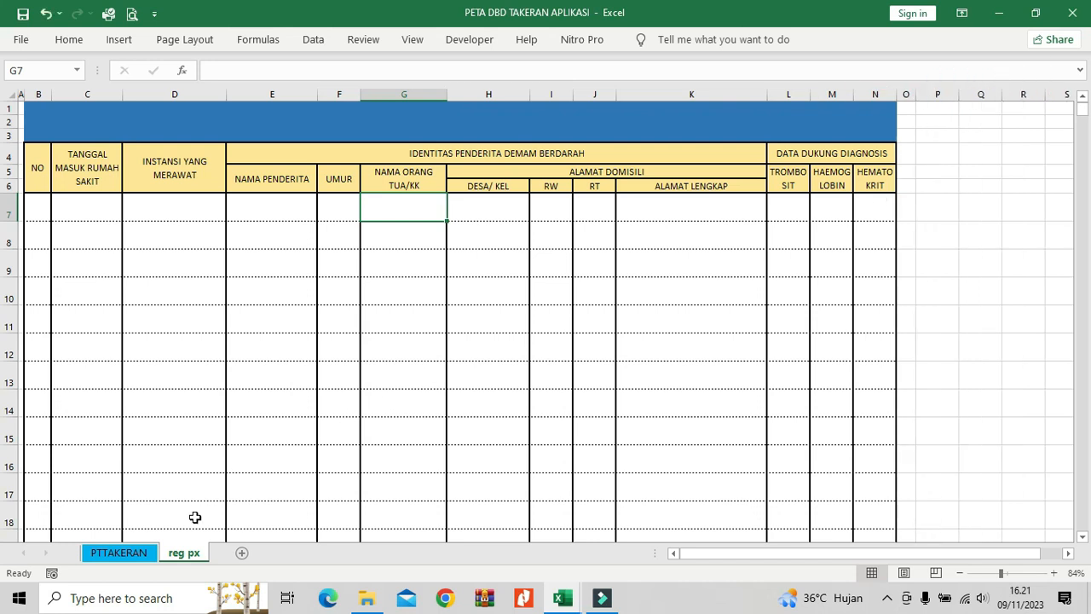
Review the 2021 to 2023 case counts on the PTTAKERAN sheet, and examine the patient register's columns from admission date to diagnosis data
click(136, 554)
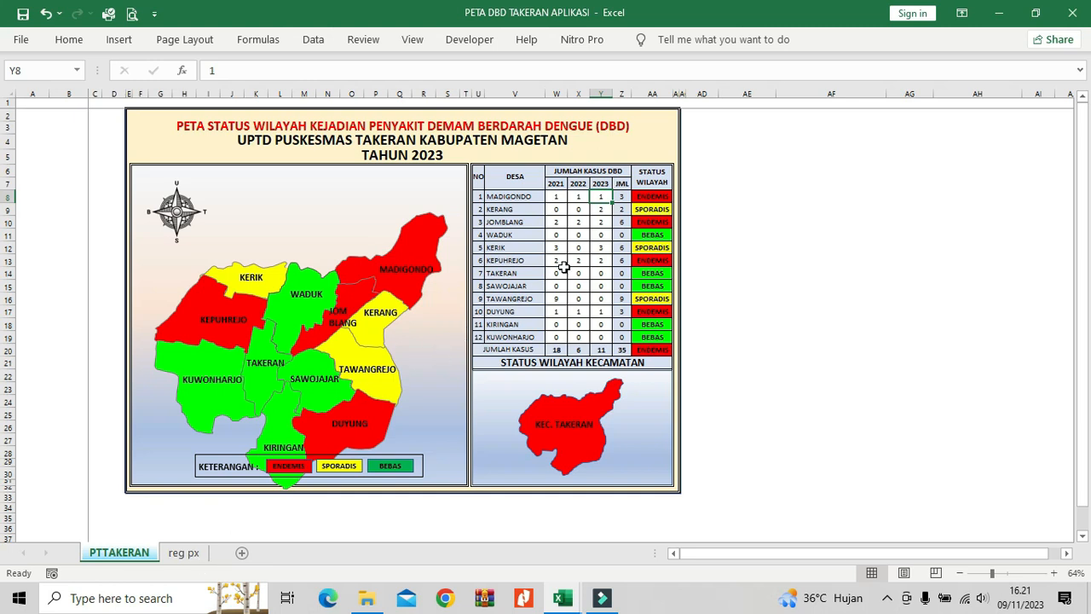
drag(561, 196, 597, 338)
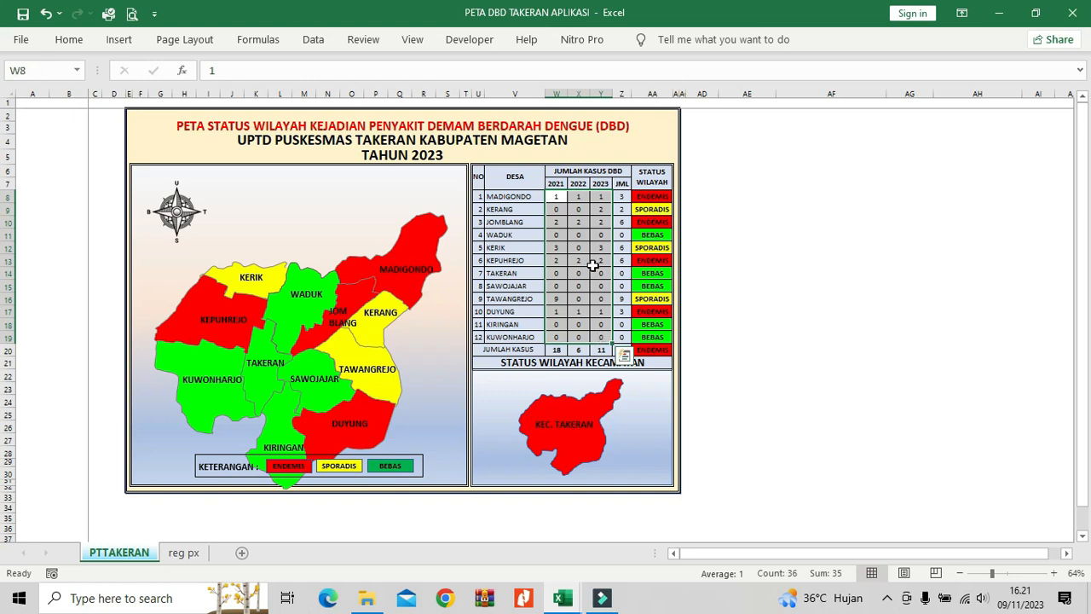
click(186, 553)
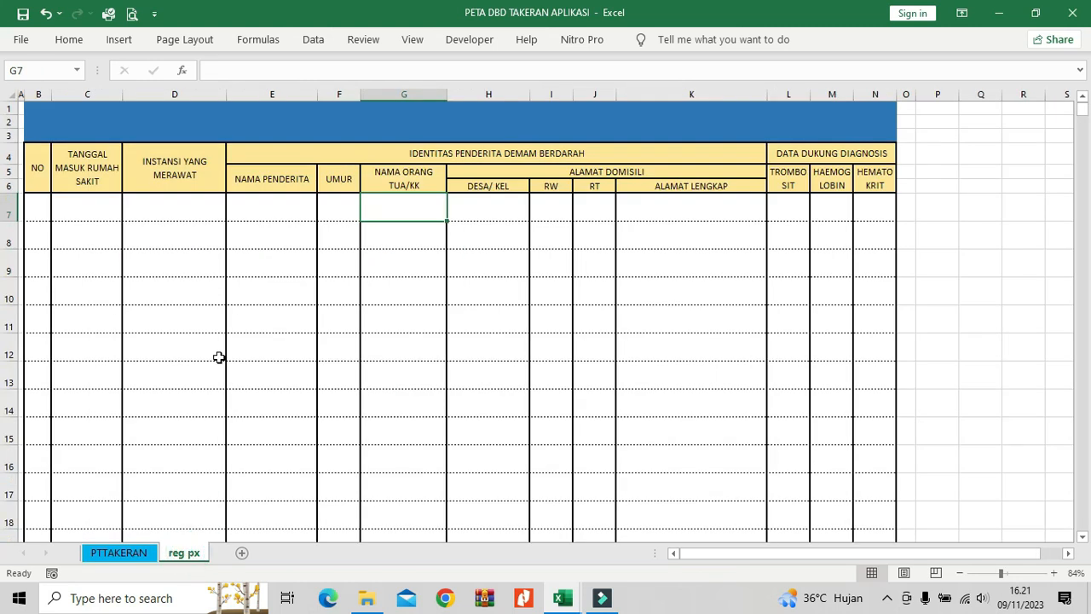
click(95, 204)
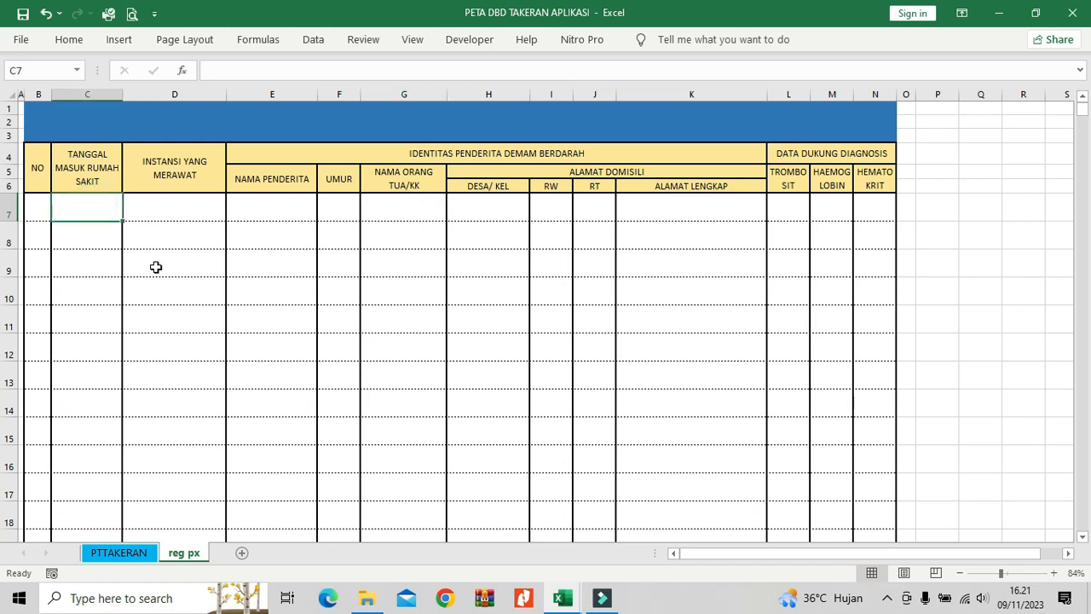
drag(95, 203, 84, 416)
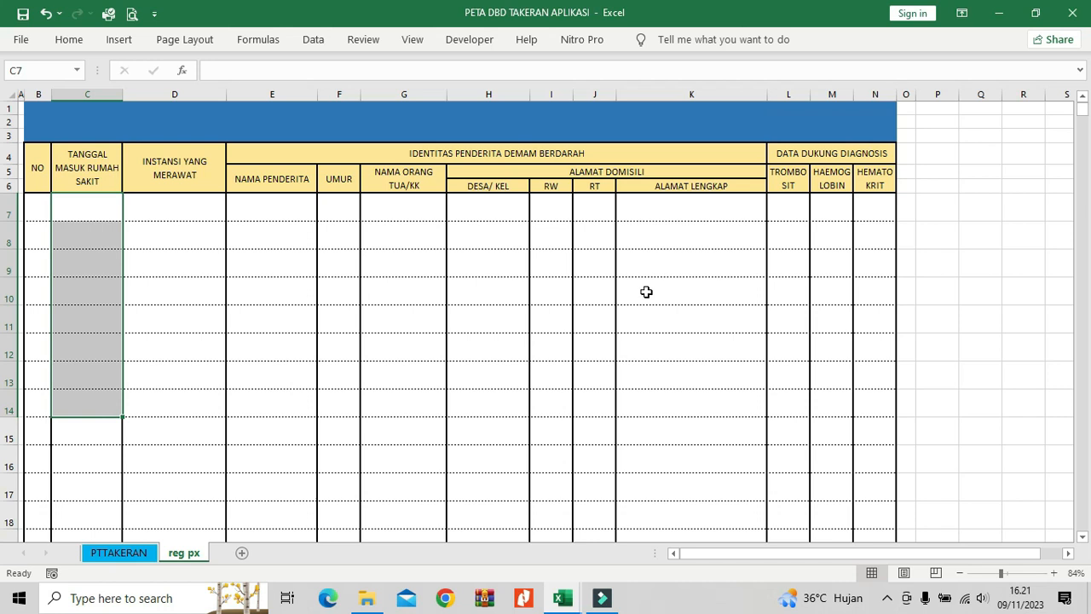
click(257, 212)
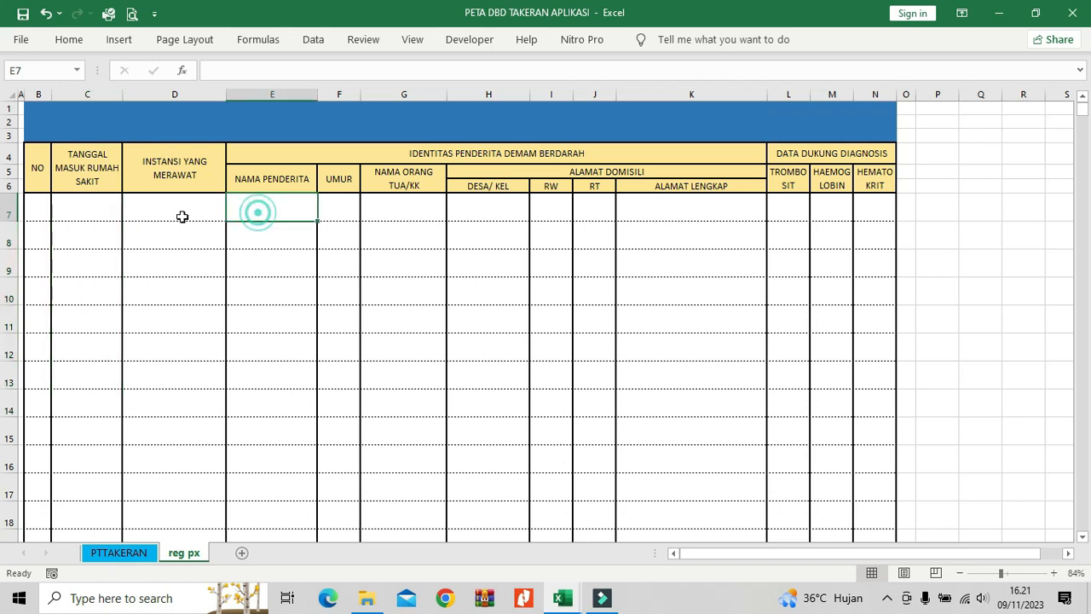
click(92, 216)
click(293, 216)
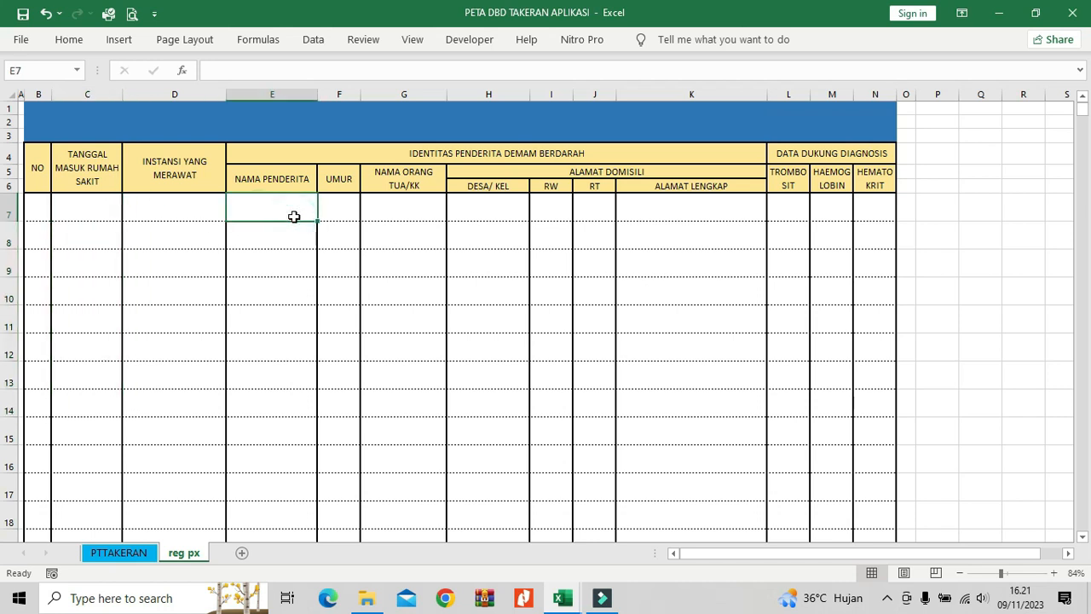
click(769, 246)
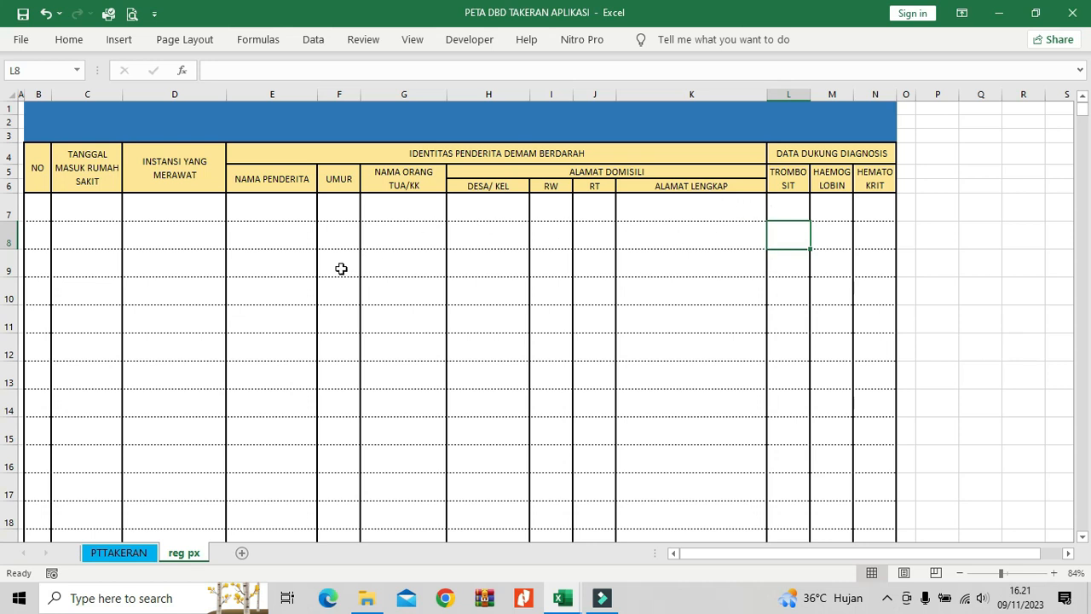
click(132, 251)
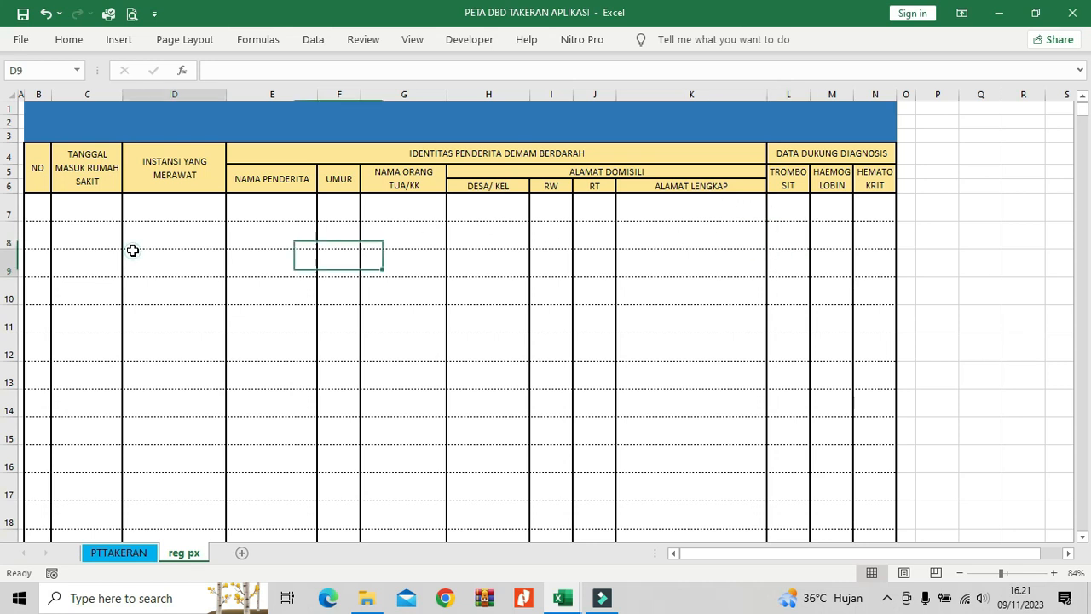
click(38, 213)
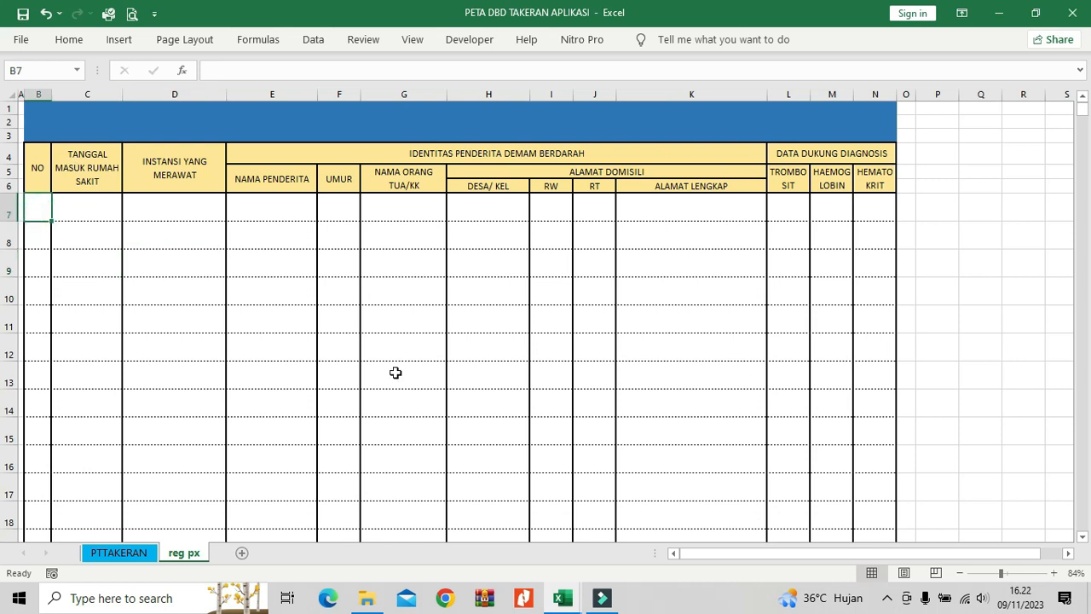
click(120, 282)
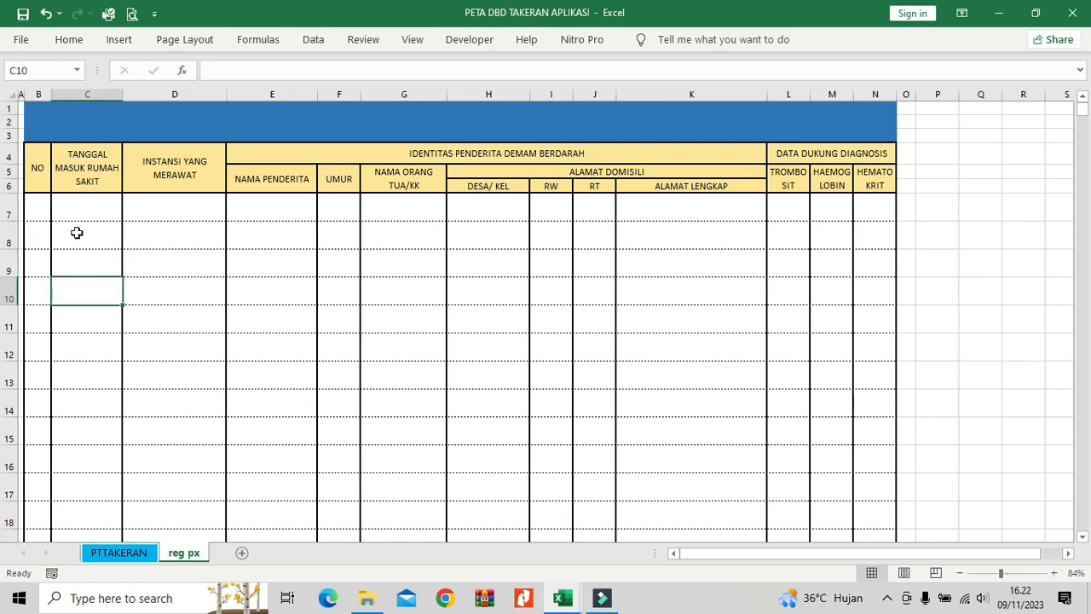
Fill the register's NO column from B7 down to B2000 with light blue
click(43, 211)
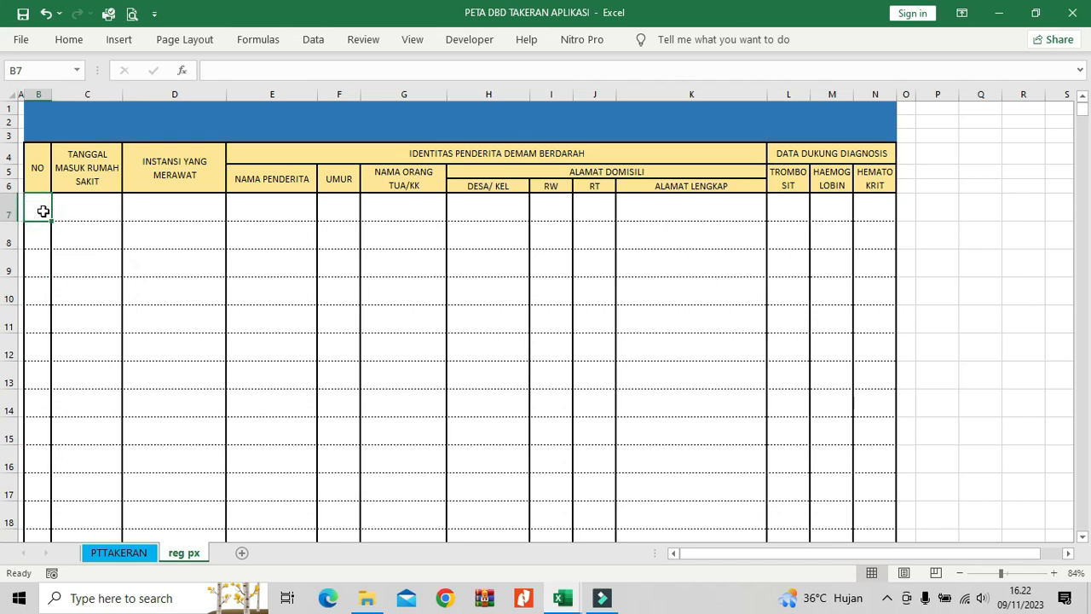
key(ctrl+shift+Down)
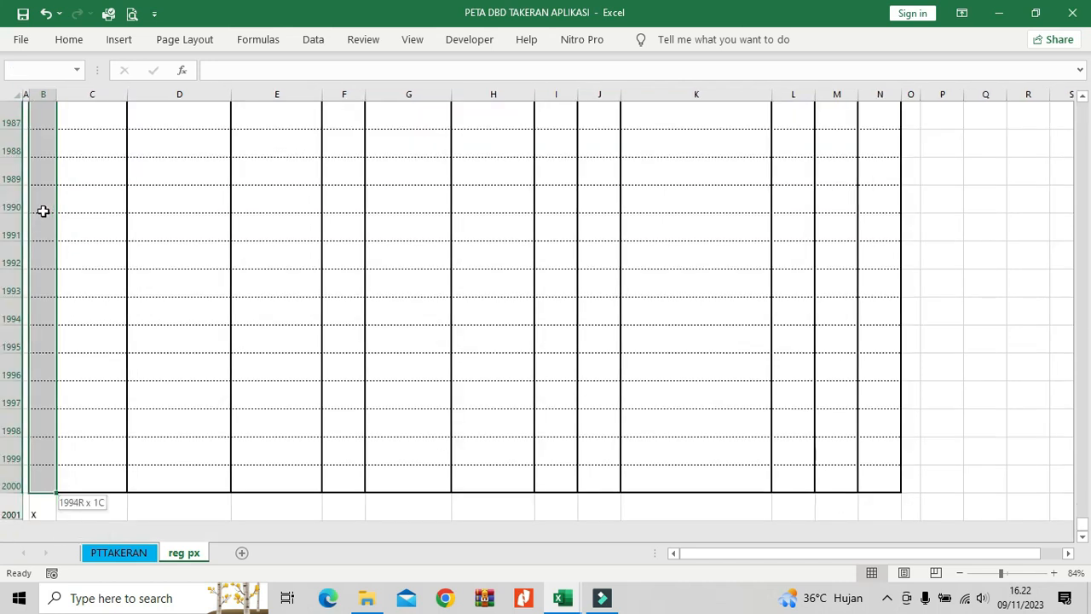
click(72, 39)
click(217, 95)
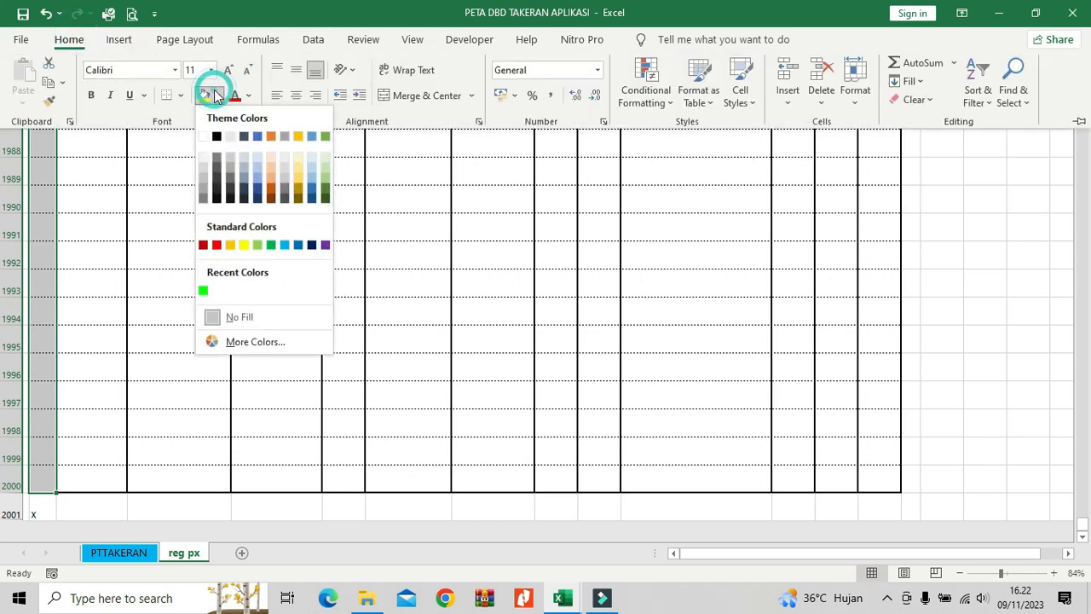
click(259, 167)
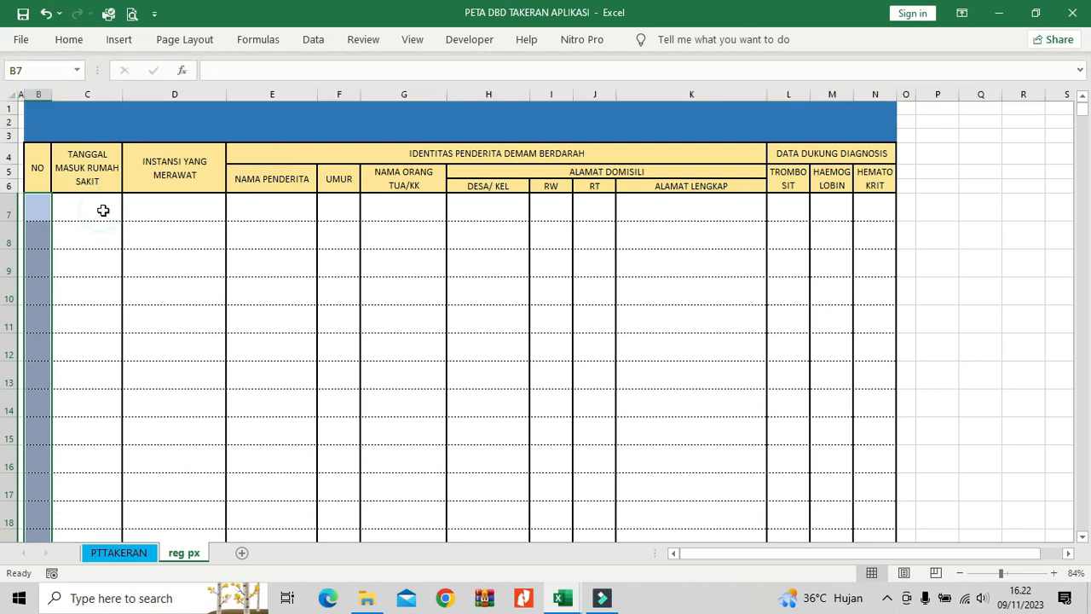
click(103, 210)
Change the fill of the register's NO column, B7 to B2000, to light gray
click(40, 211)
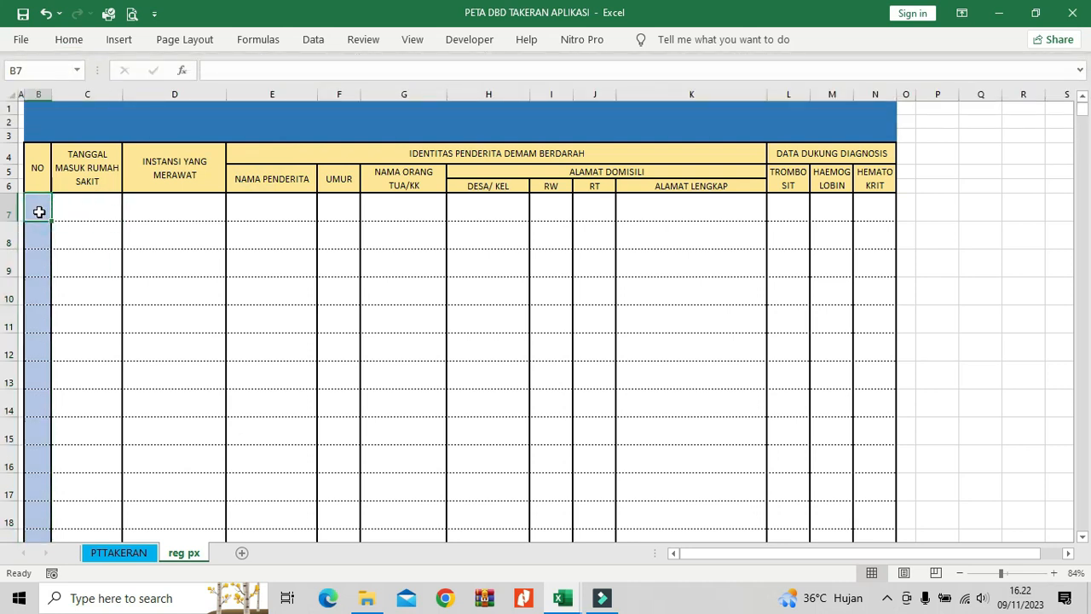
key(ctrl+shift+Down)
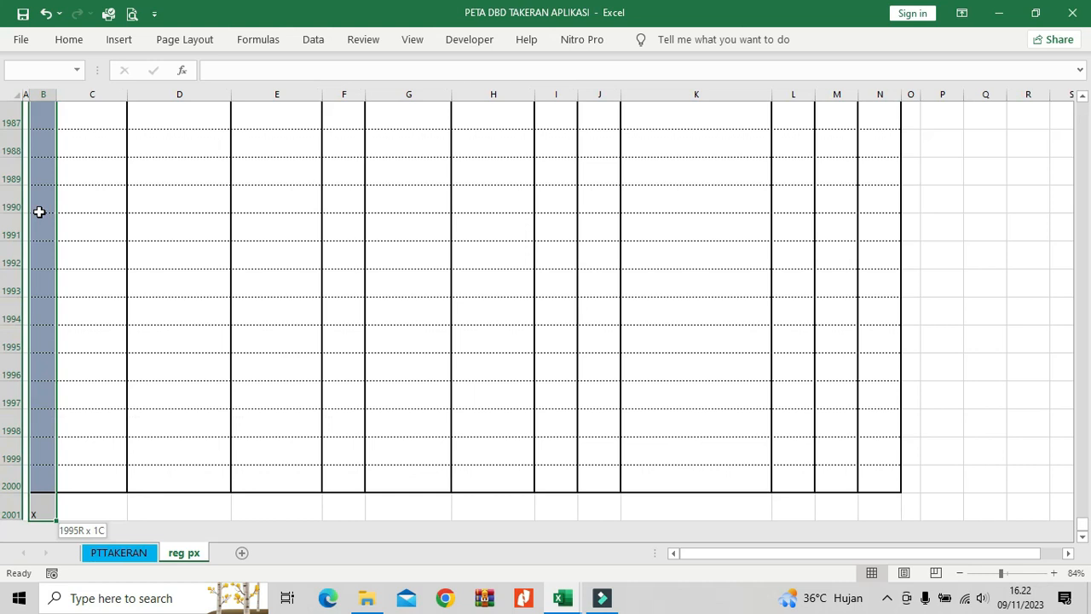
click(67, 39)
click(218, 95)
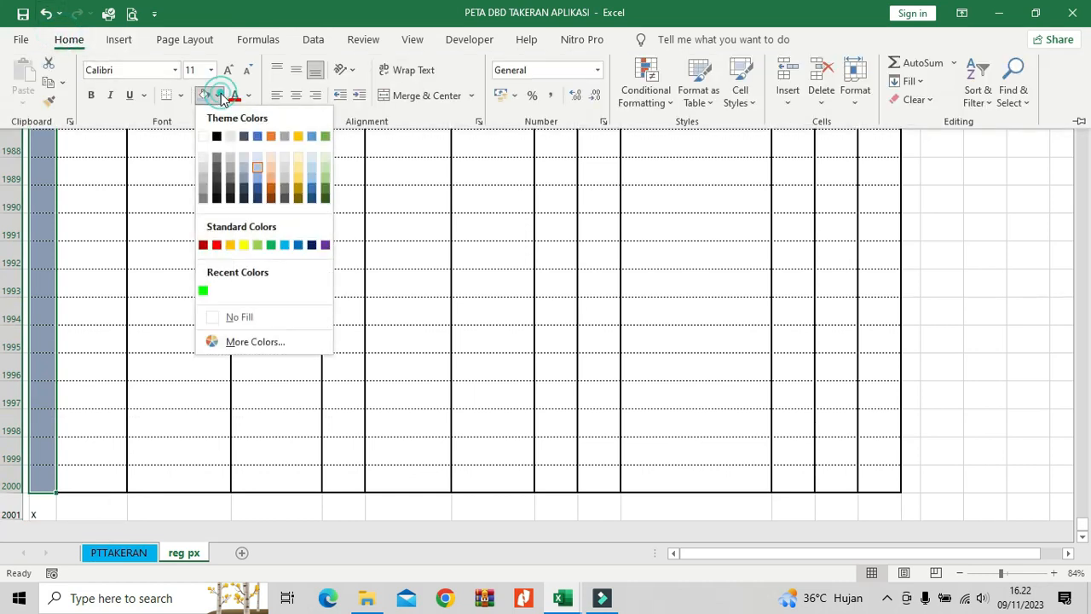
click(289, 177)
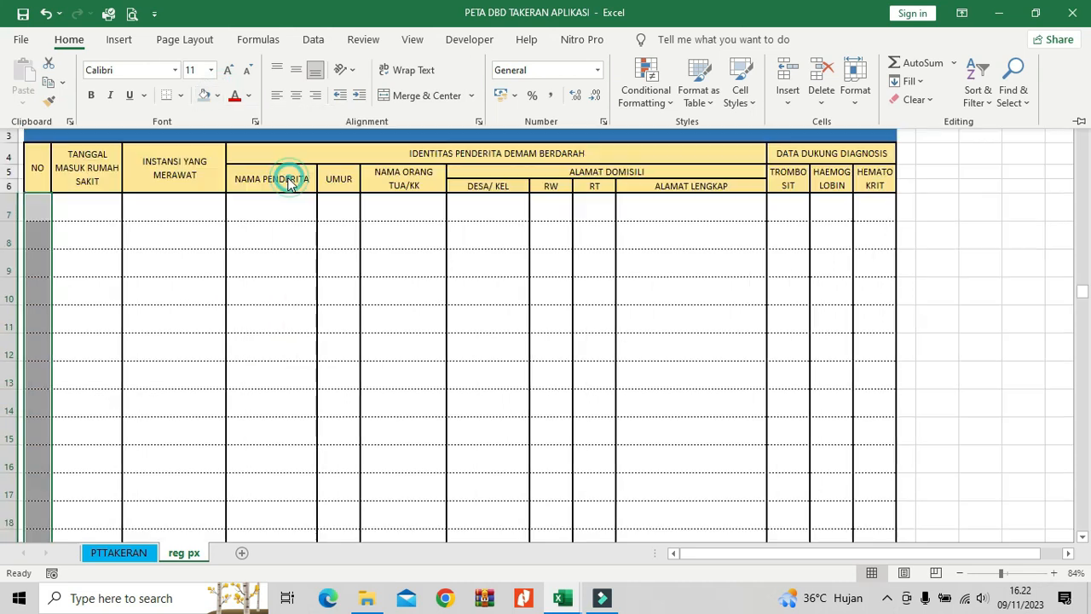
click(99, 206)
Enter the sample hospital admission date 01/01/2022 in cell C7 of the register's first row
click(99, 207)
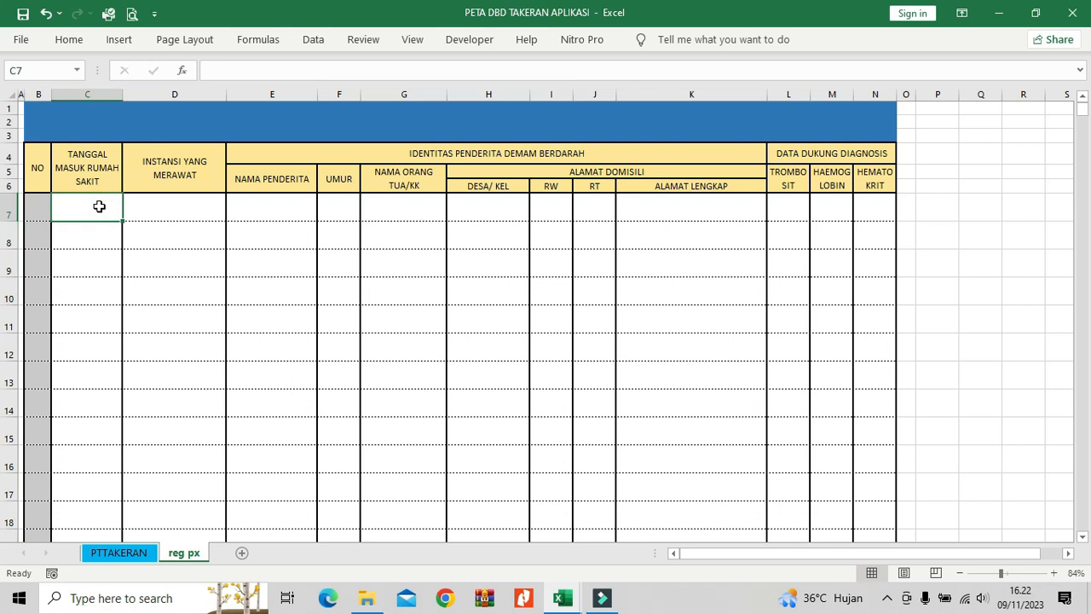
text(01/)
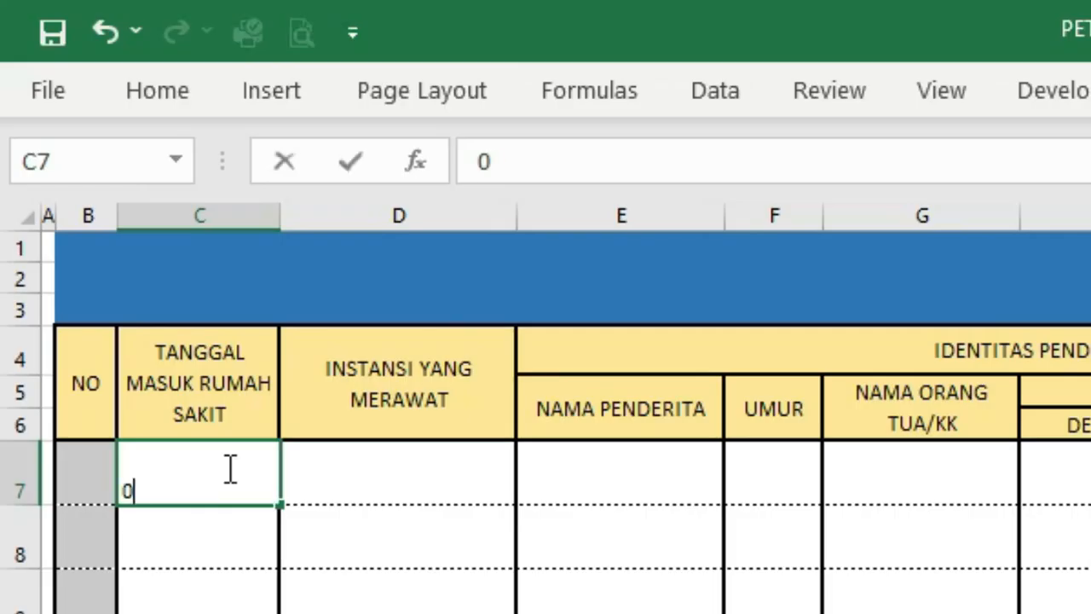
text(1/01)
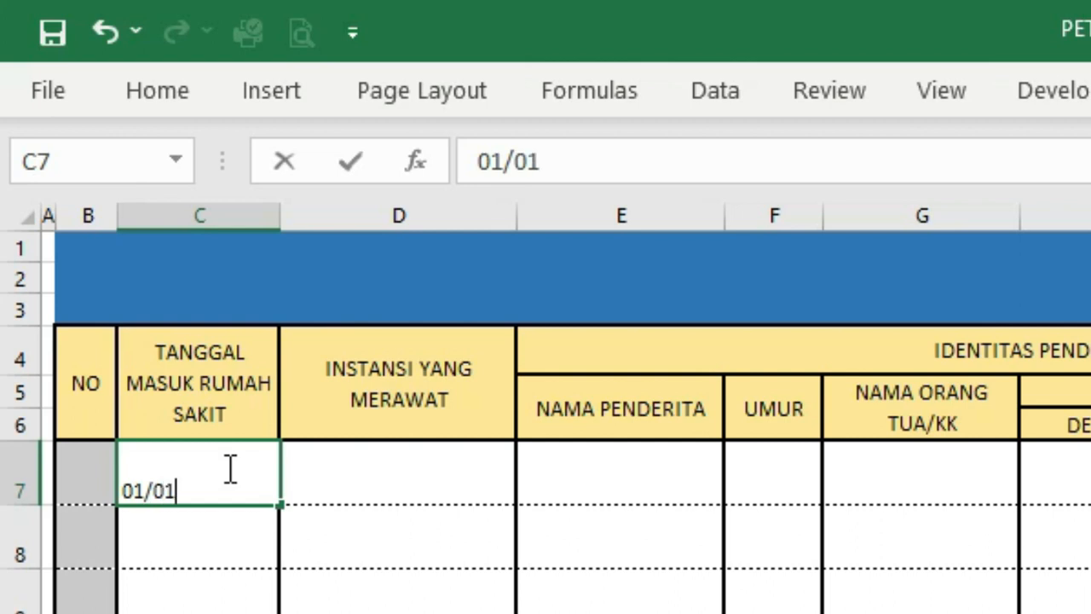
text(/2)
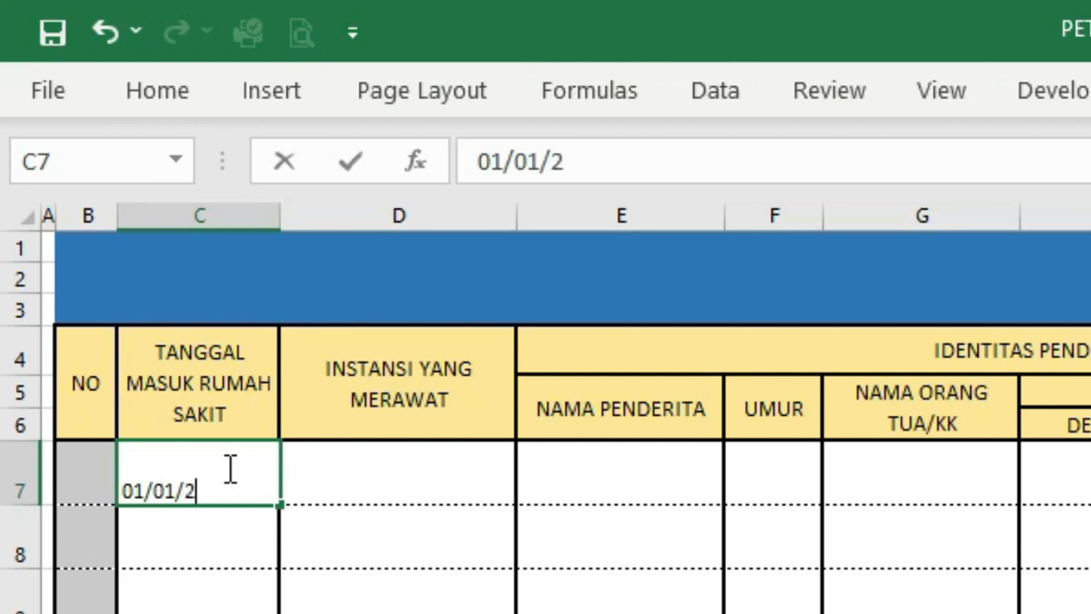
text(022)
key(Return)
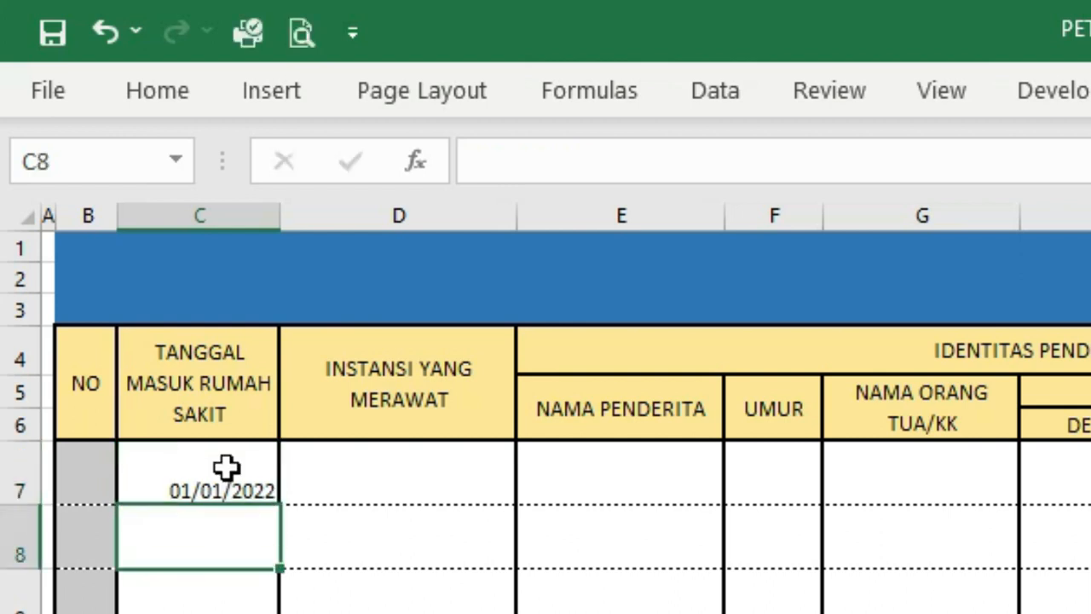
click(225, 469)
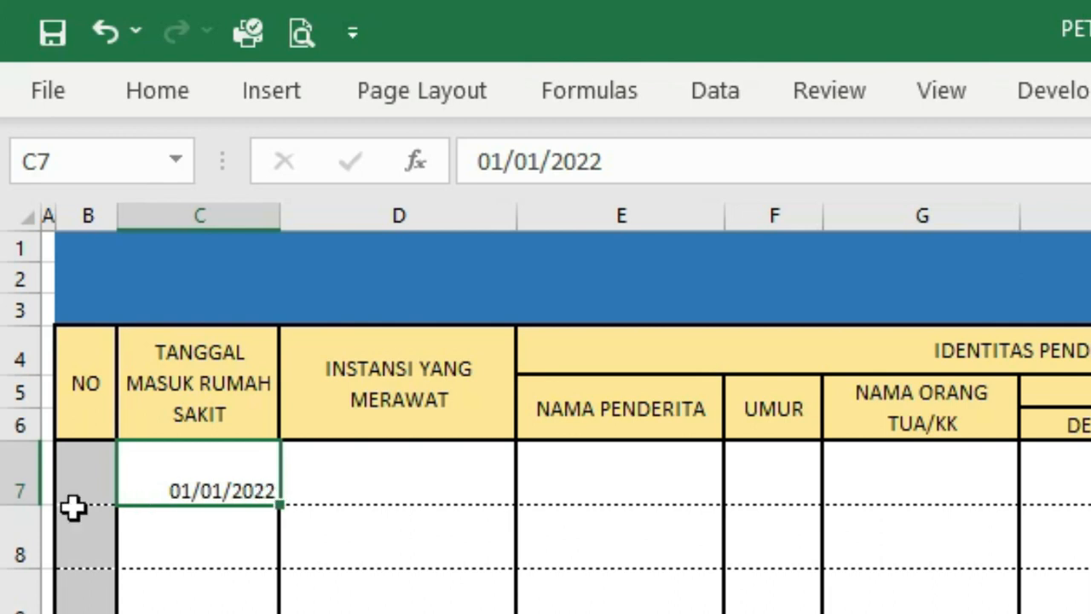
Enter the formula =IF(C7<>"";1;"") in cell B7 so the row numbers itself when an admission date exists
click(85, 483)
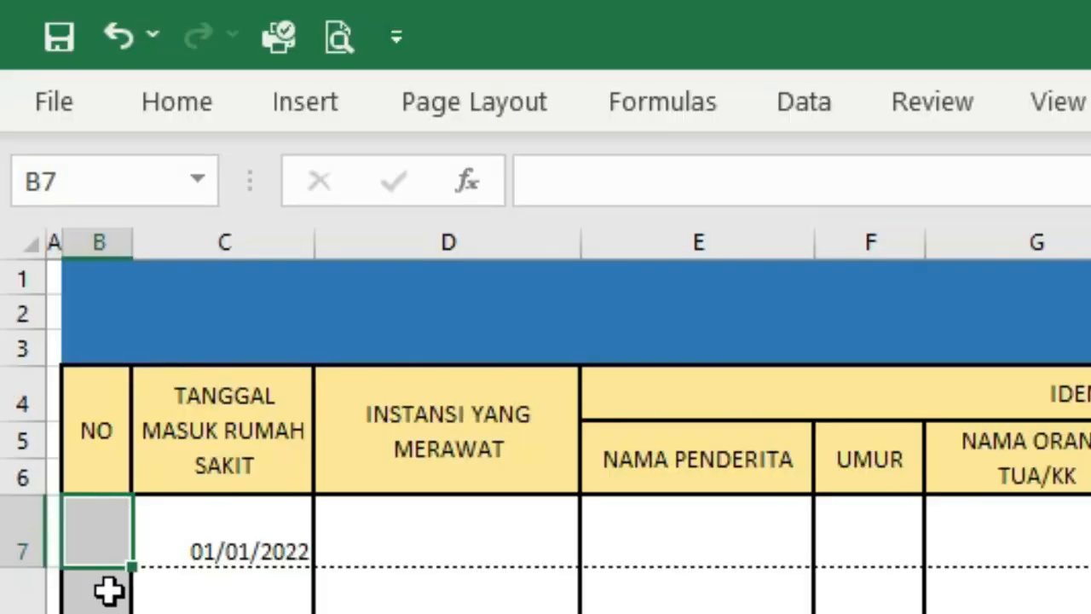
text(=)
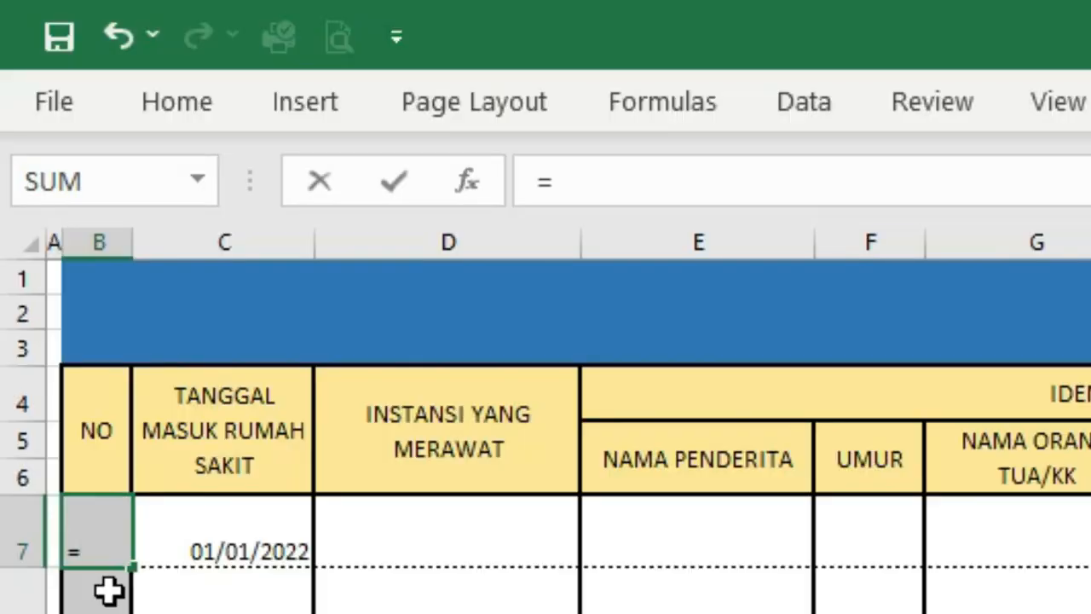
text(()
text(IF)
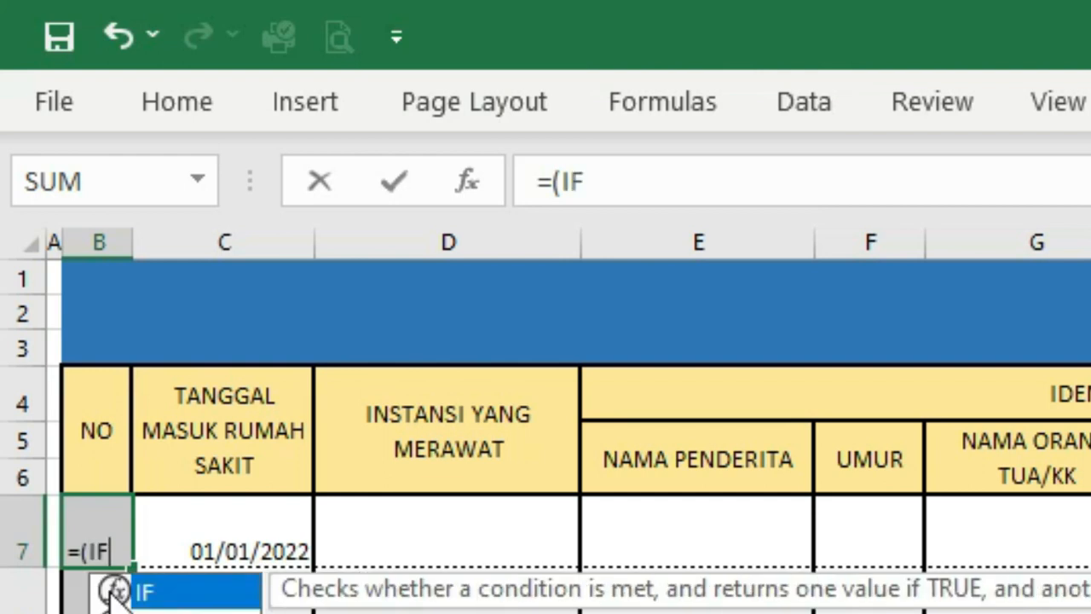
text(()
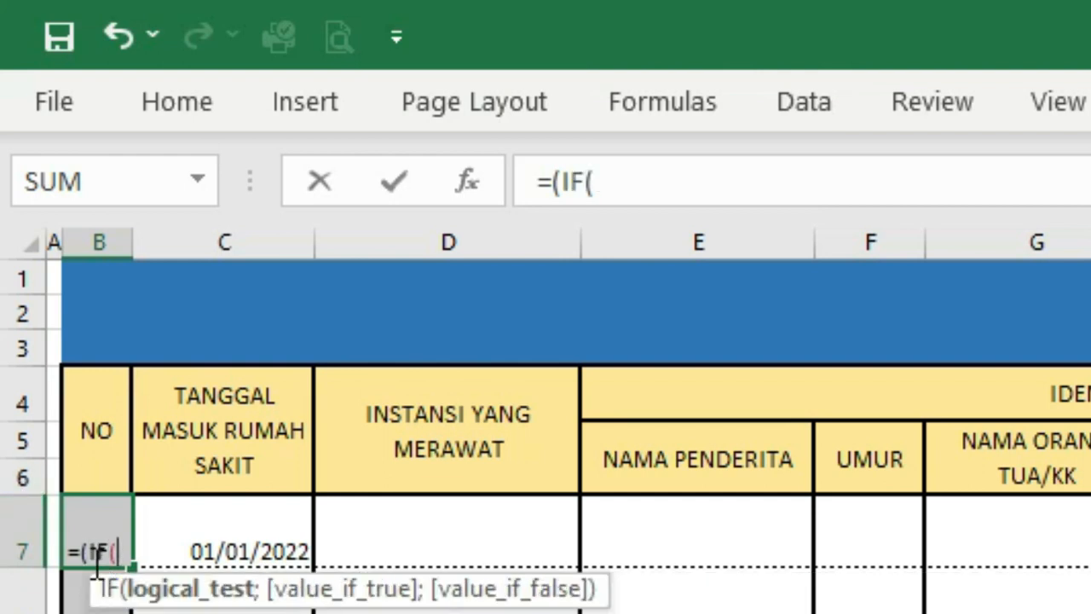
click(566, 180)
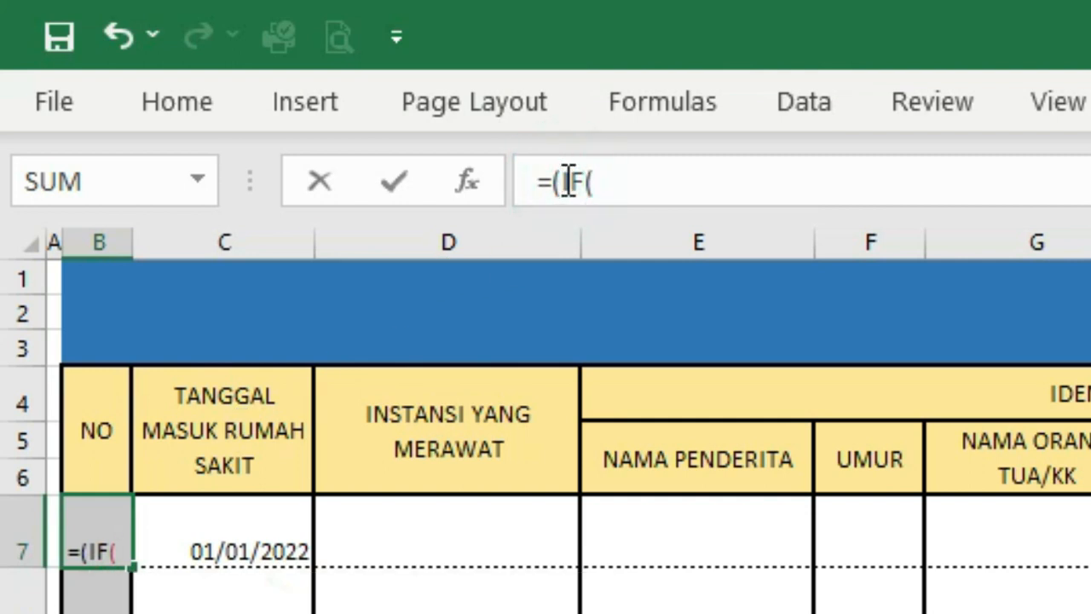
key(BackSpace)
click(649, 163)
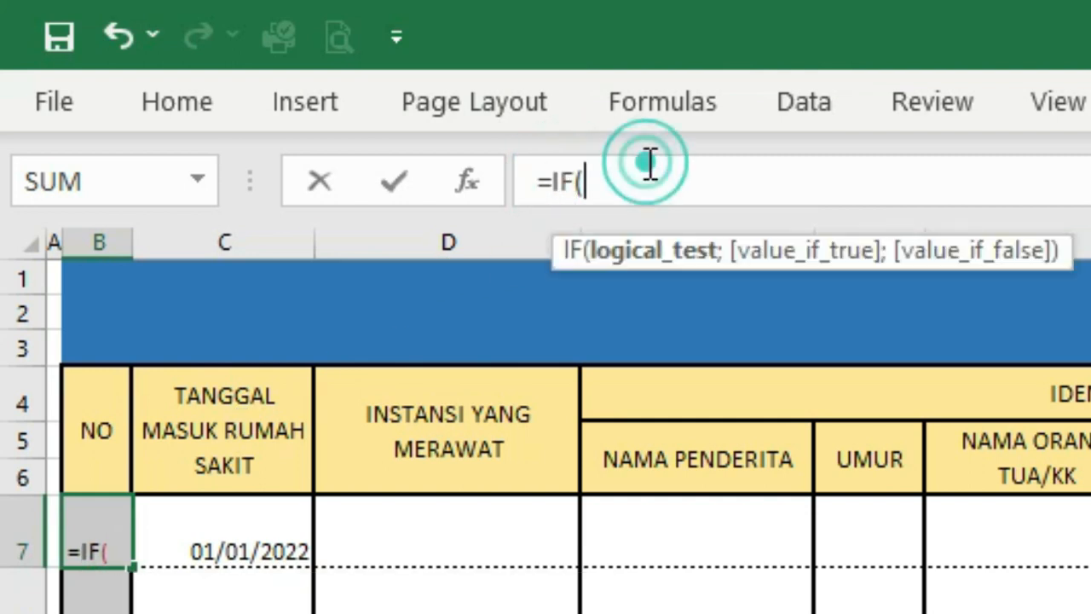
click(276, 530)
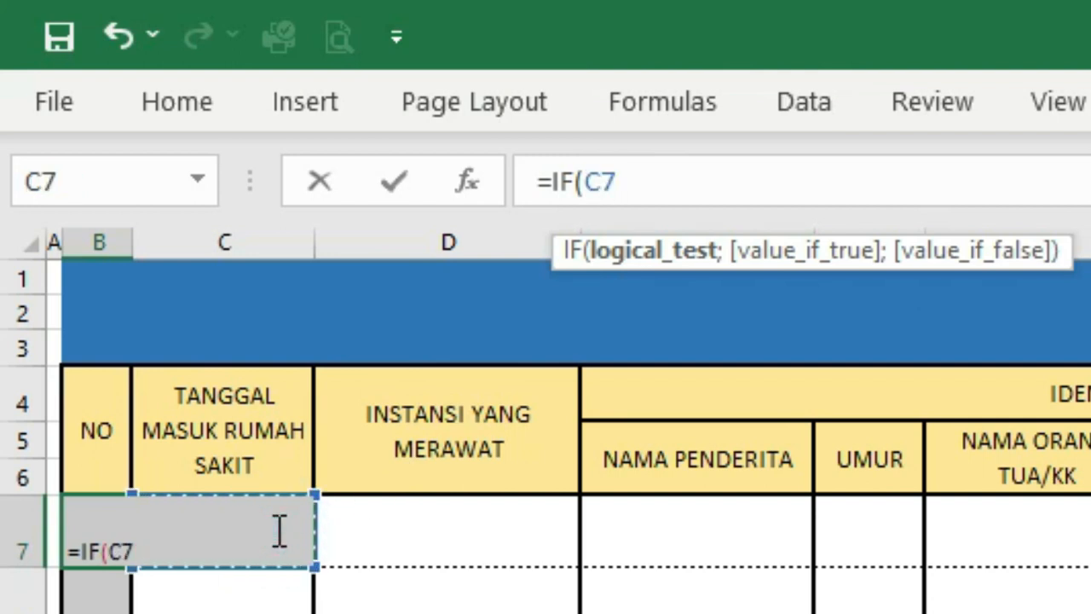
text(<>"")
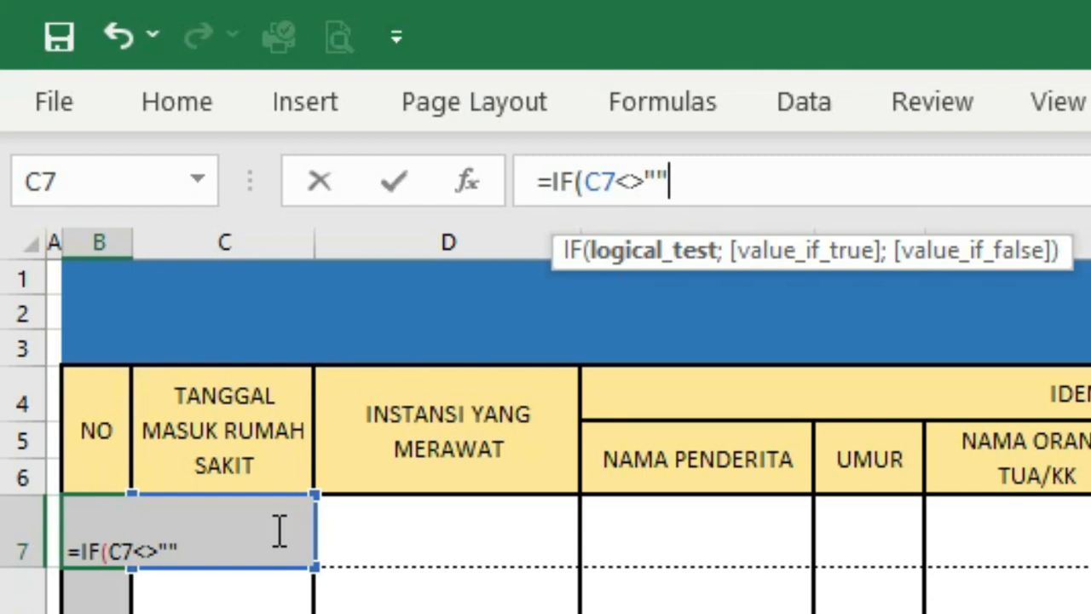
text(;1;)
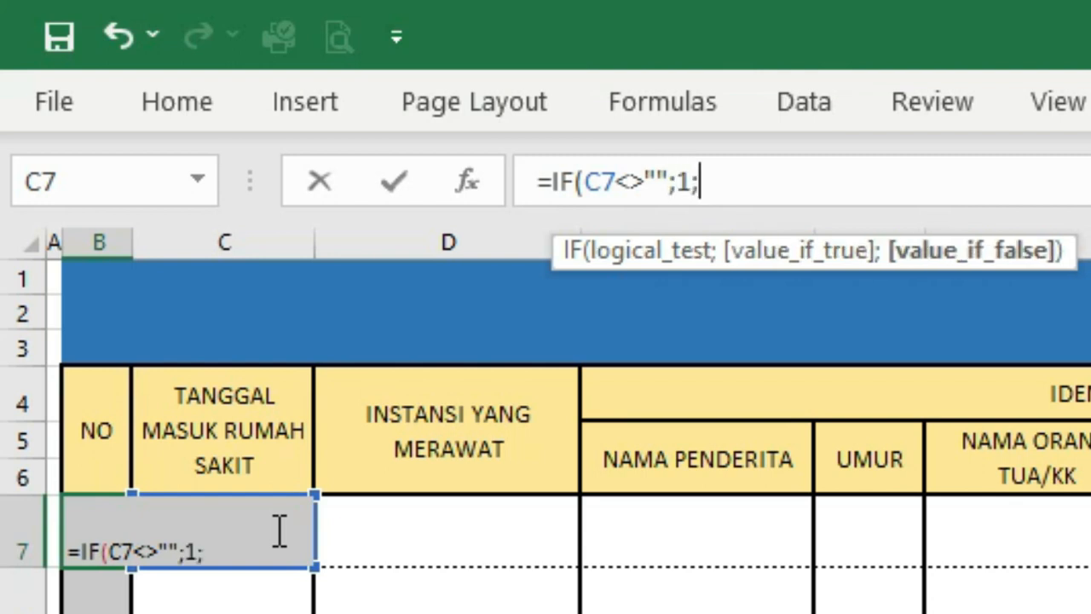
text("")
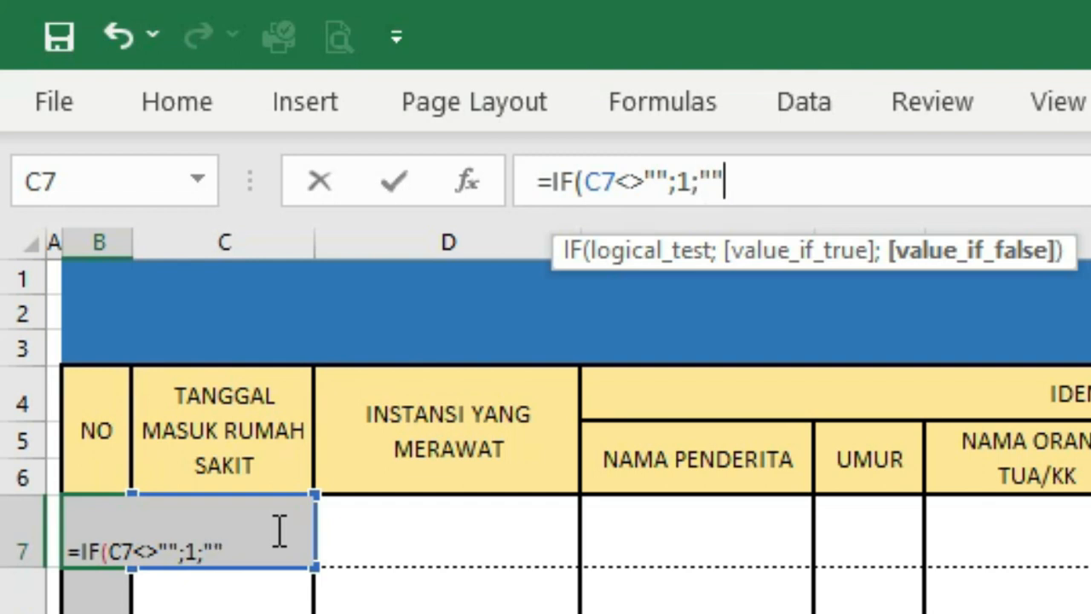
text())
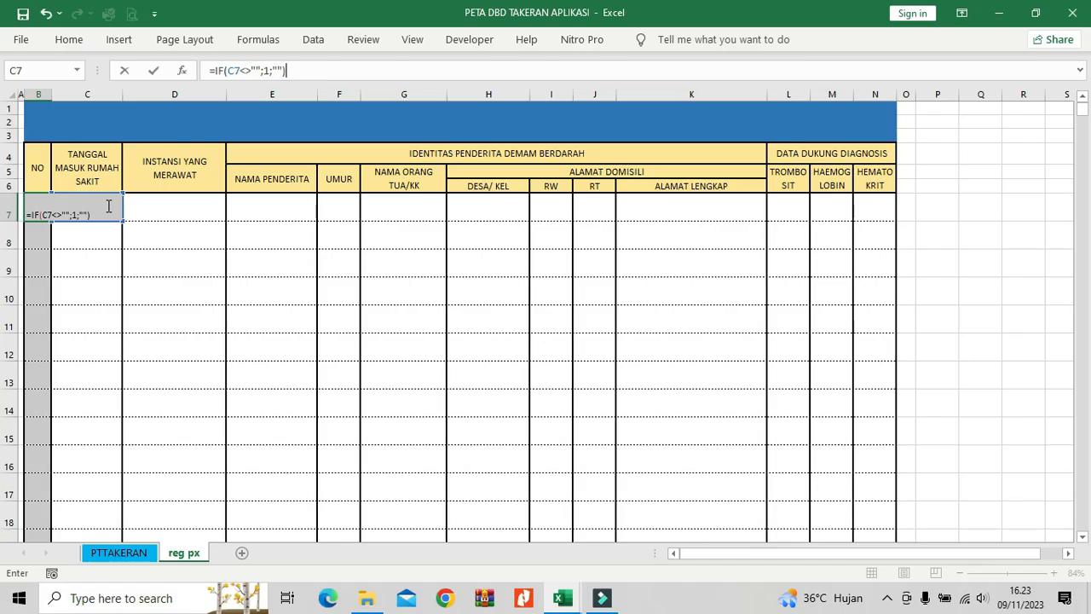
key(Return)
Clear the admission date in C7, enter 01/01/2023 instead, and check the numbering formula in B7
click(106, 206)
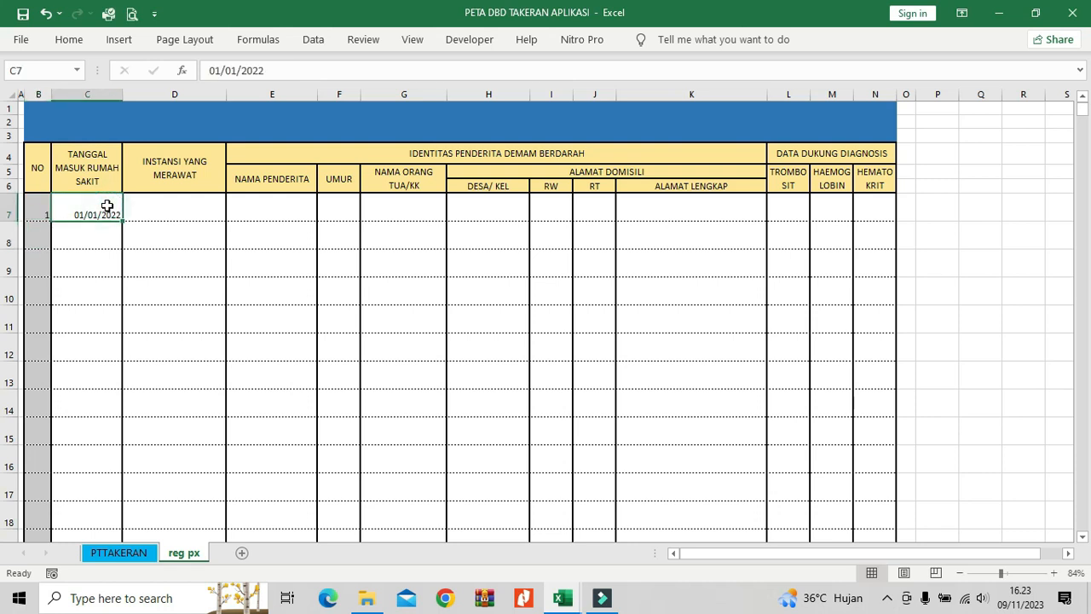
key(Delete)
text(01)
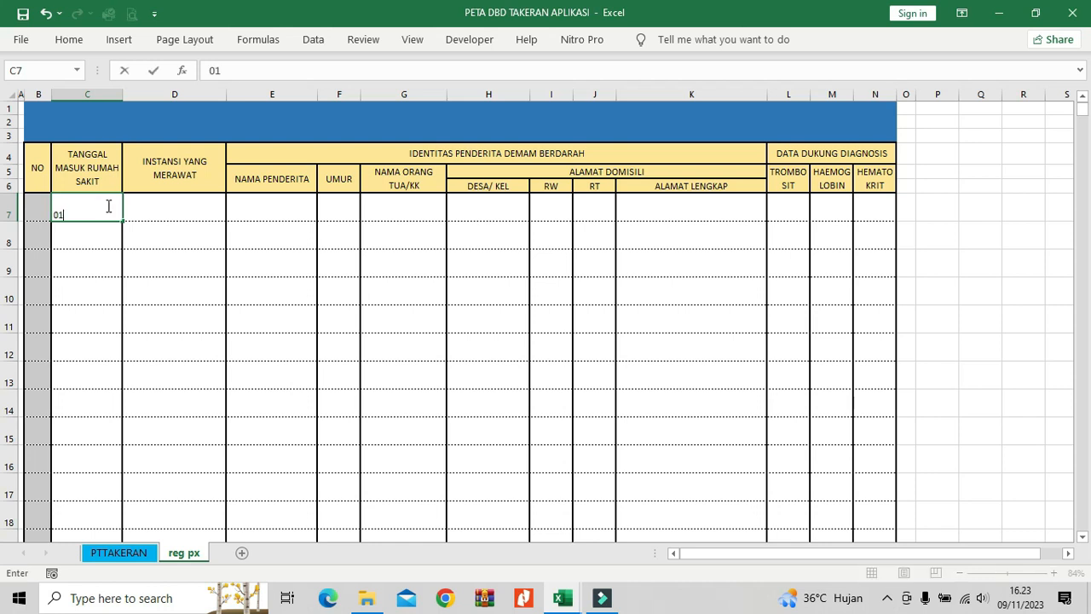
text(/01/2023)
key(Return)
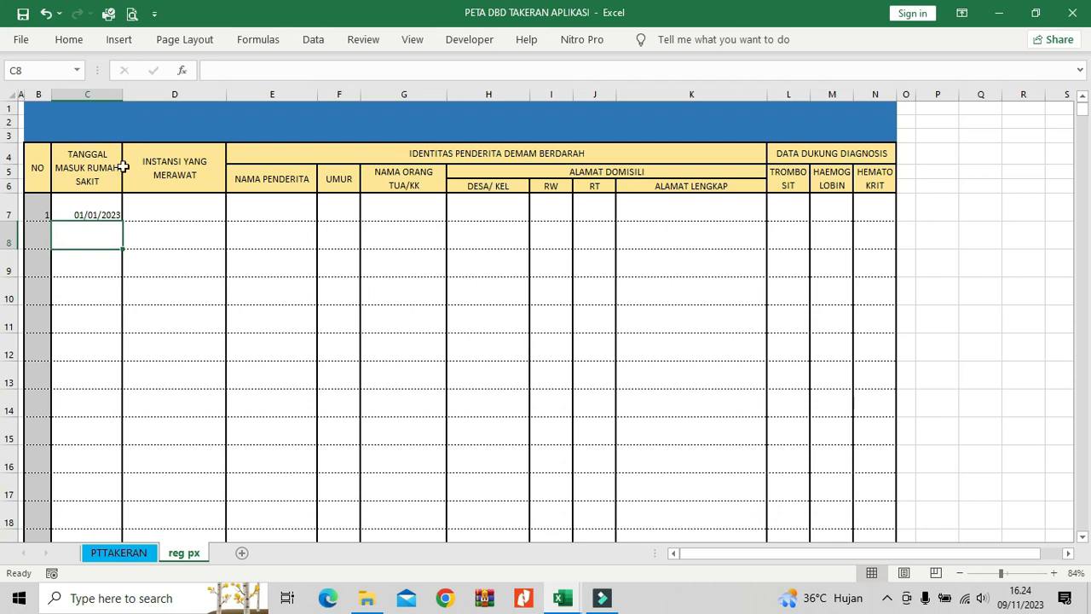
click(100, 203)
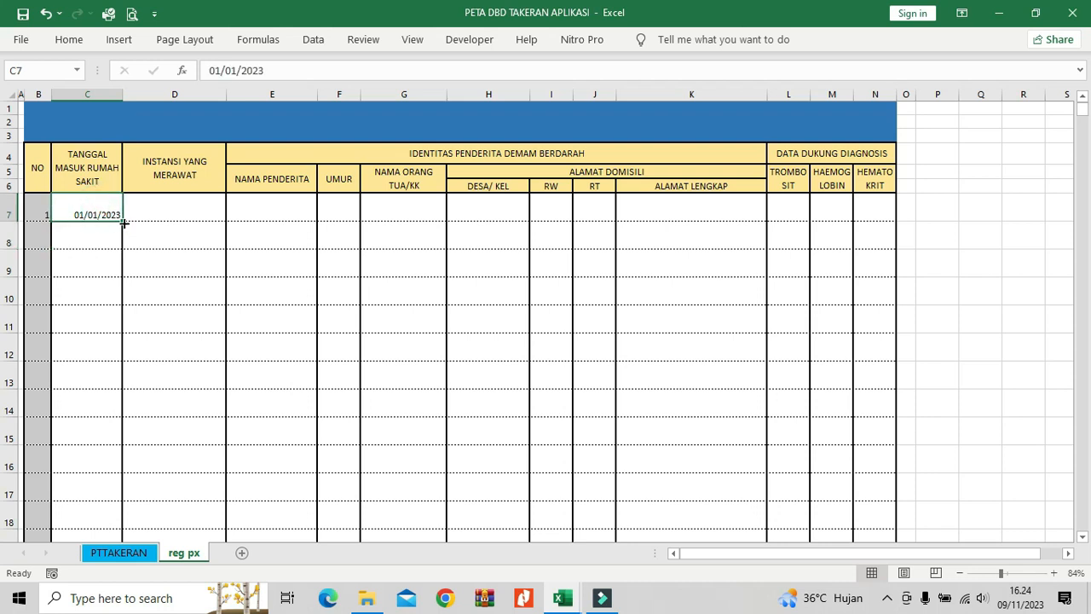
click(39, 206)
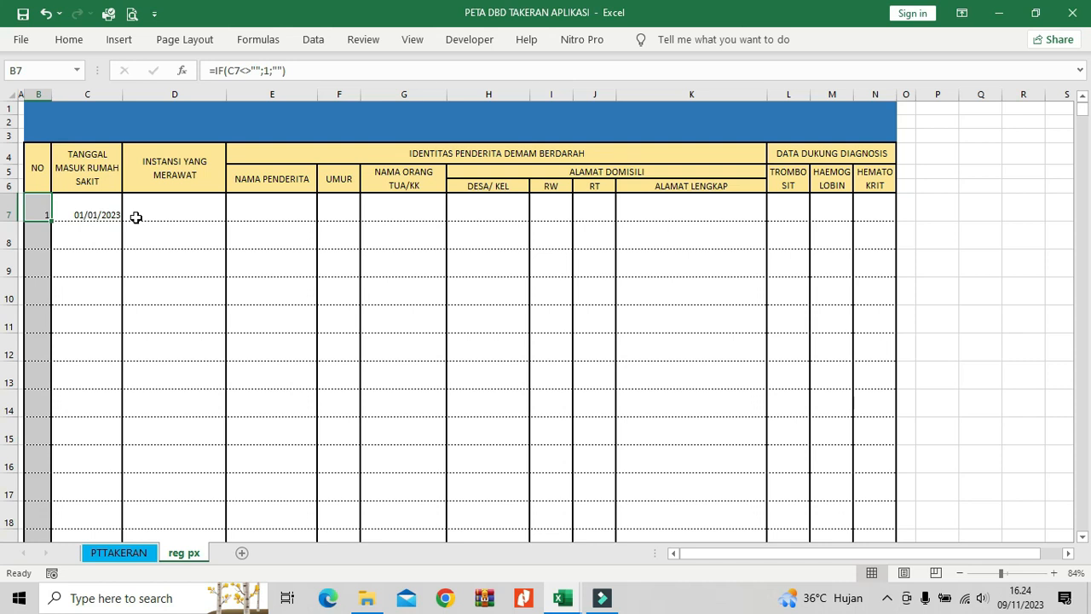
Overwrite the admission date in C7 with the non-date test text HDAJHSDKJSAS
click(120, 207)
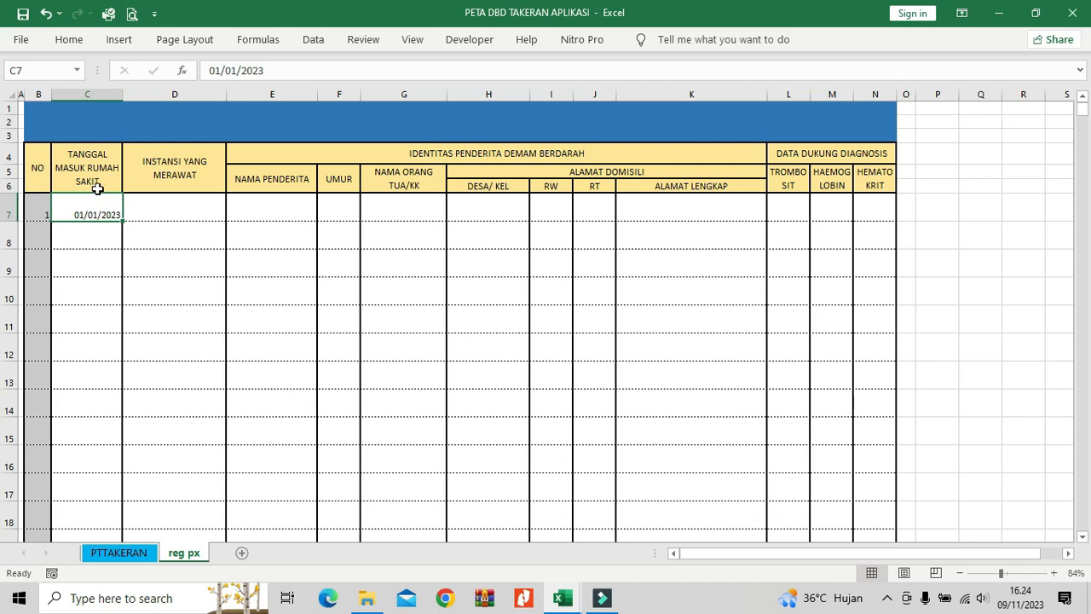
key(ctrl+c)
click(102, 244)
click(107, 214)
text(HDAJHSDKJSAS)
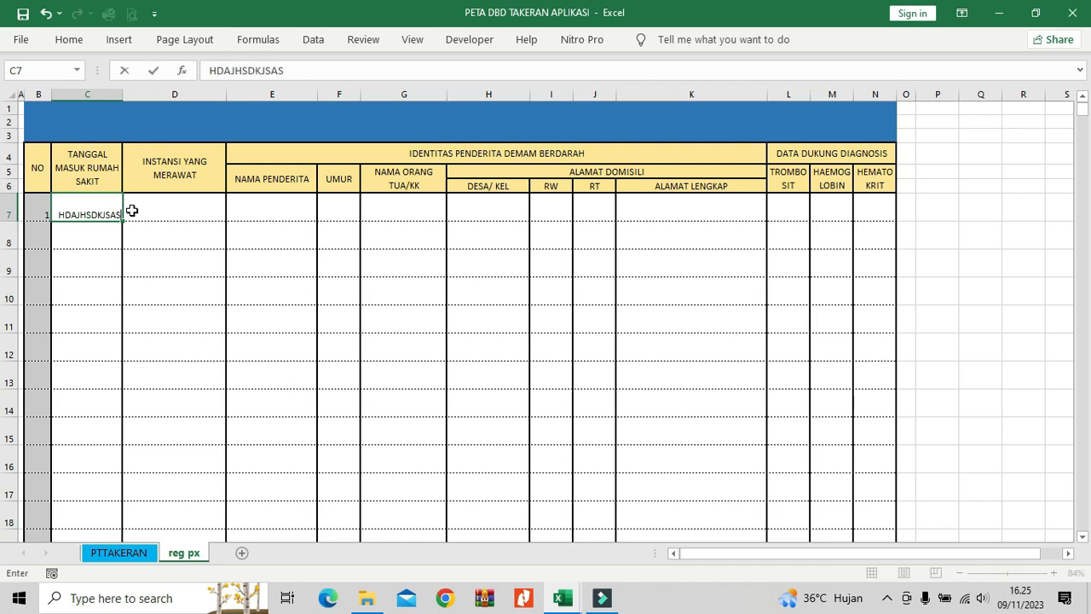
key(ctrl+Return)
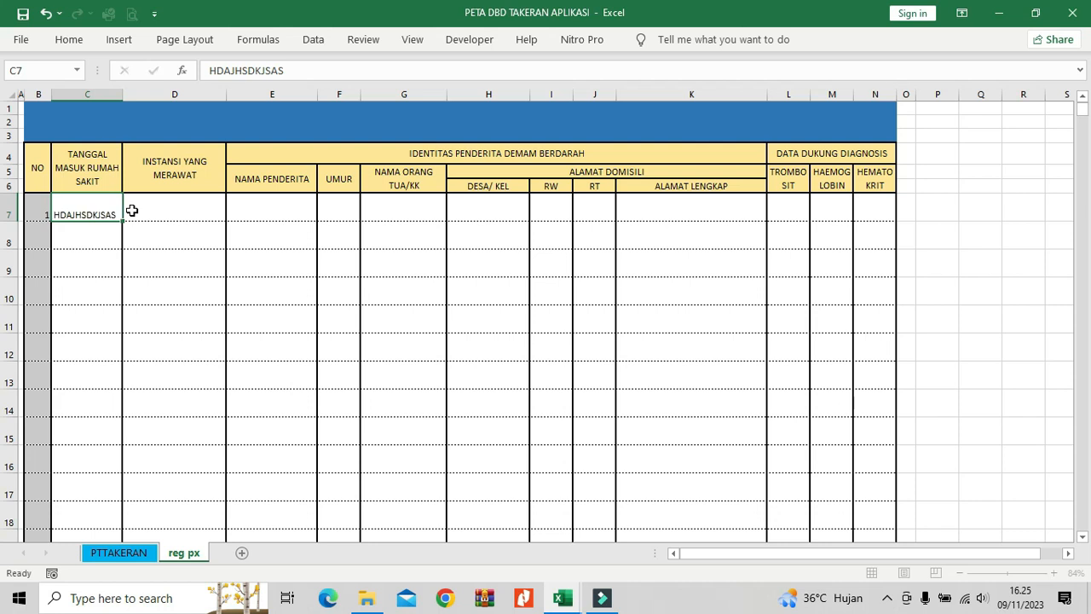
key(Return)
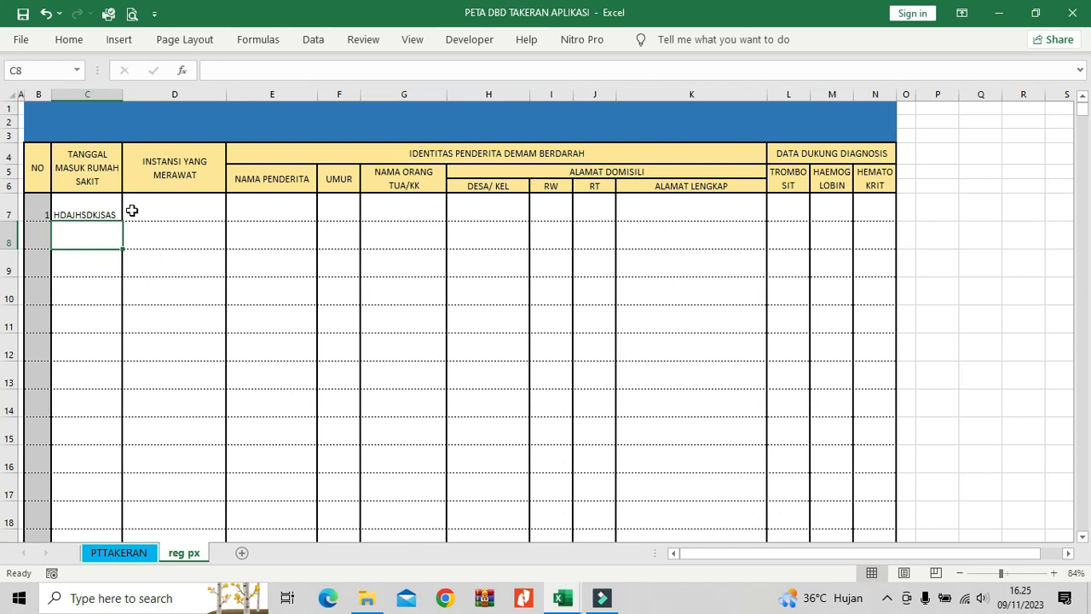
click(91, 203)
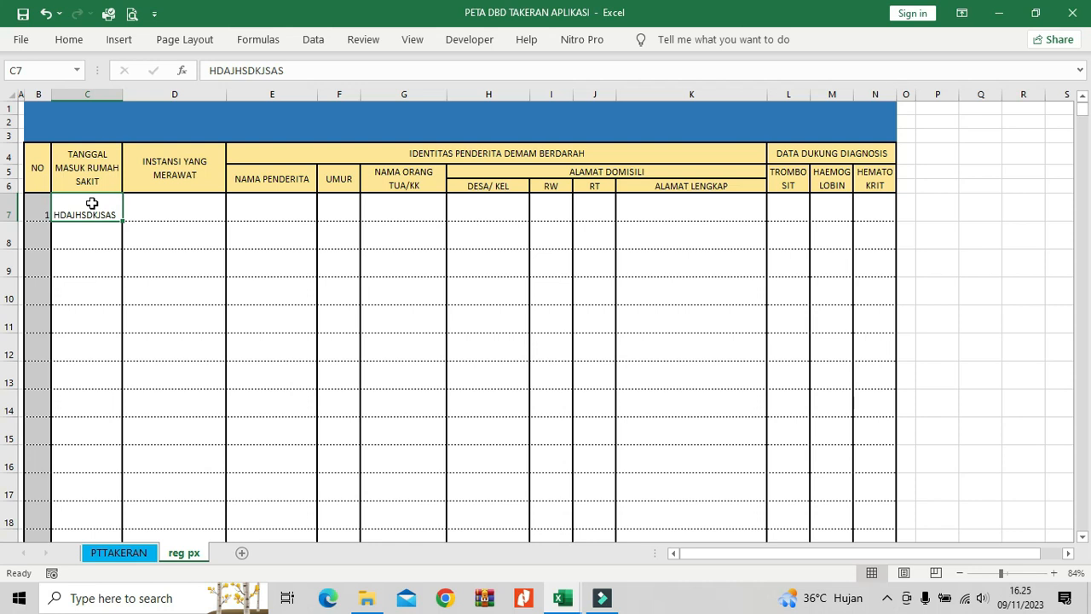
key(ctrl+shift+Down)
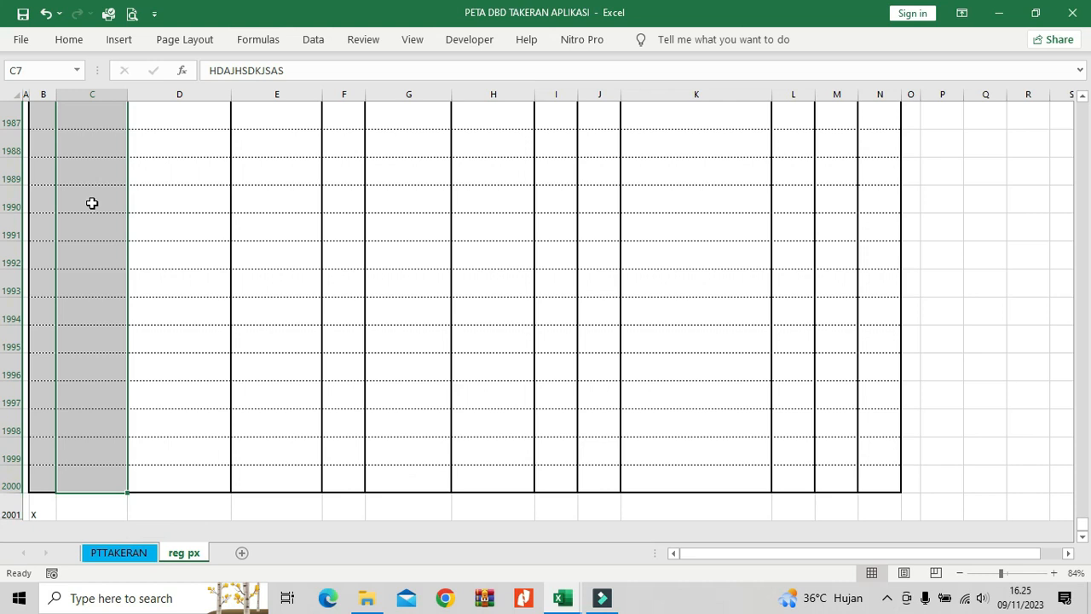
scroll(92, 203, up, 11)
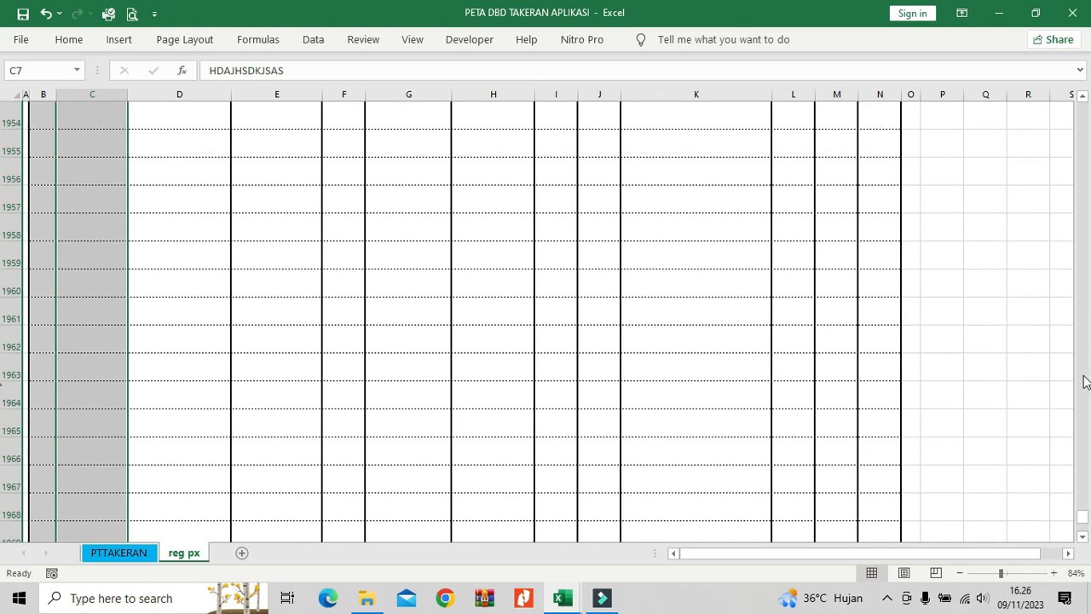
scroll(1086, 381, up, 3)
scroll(1085, 381, up, 20)
drag(1085, 503, 1048, 141)
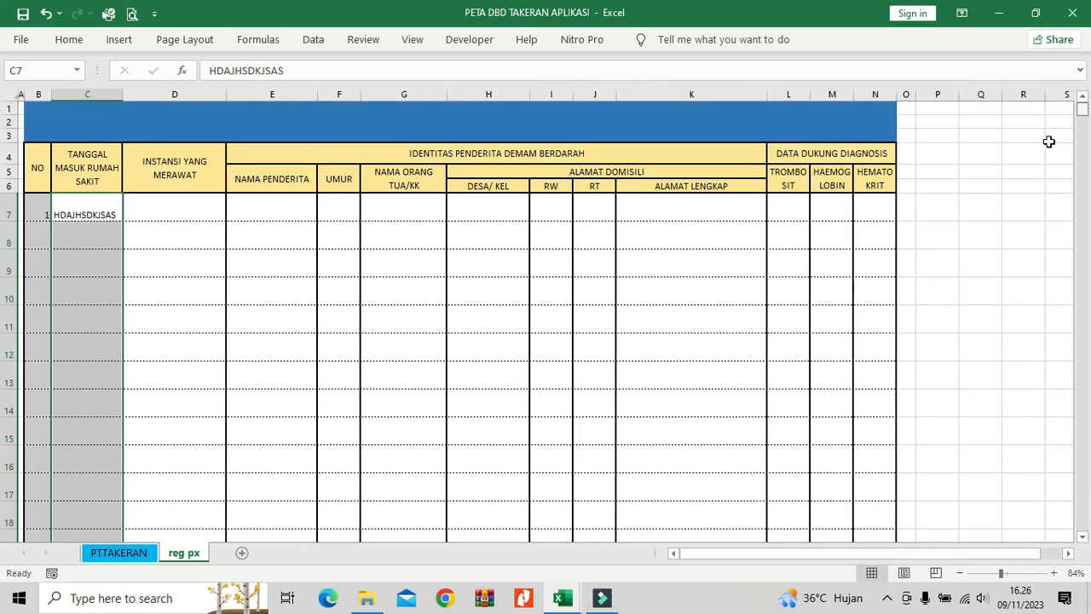
Open the data validation settings for the admission date cells from C7 through C2000
click(103, 212)
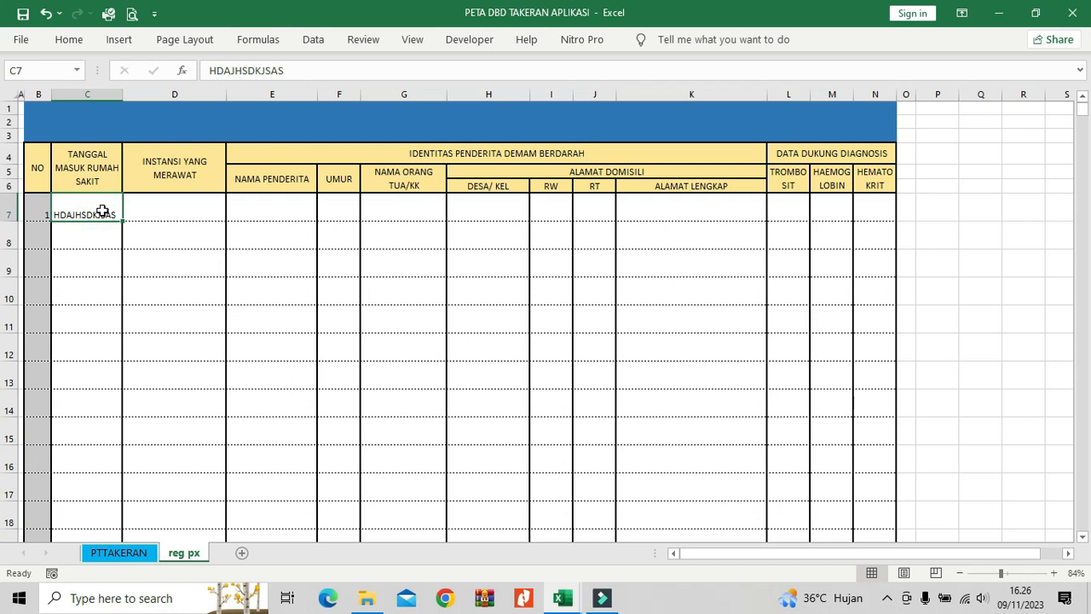
key(ctrl+shift+Down)
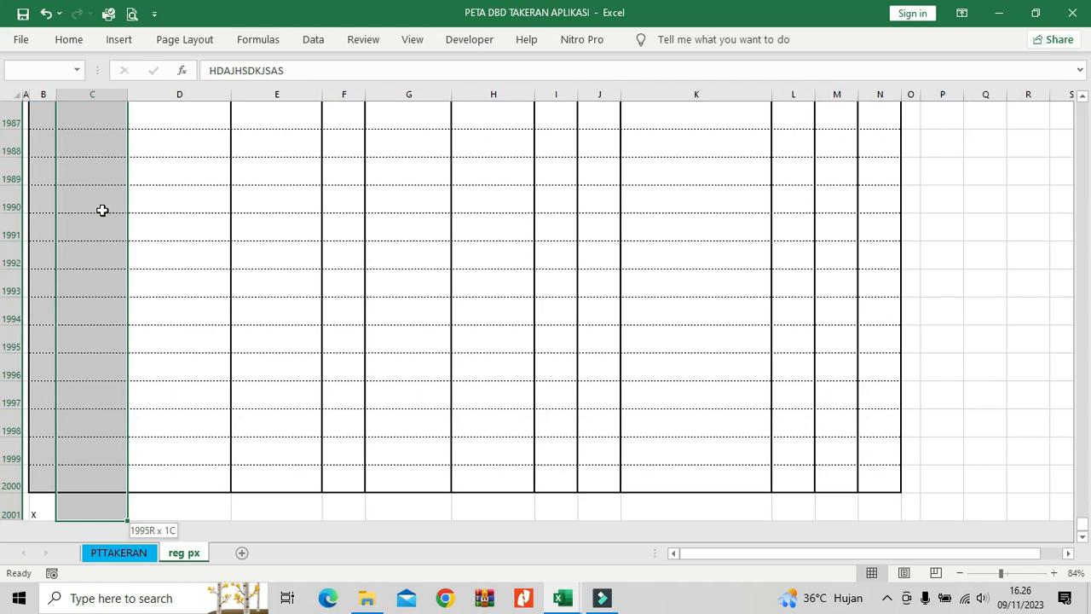
key(shift+Up)
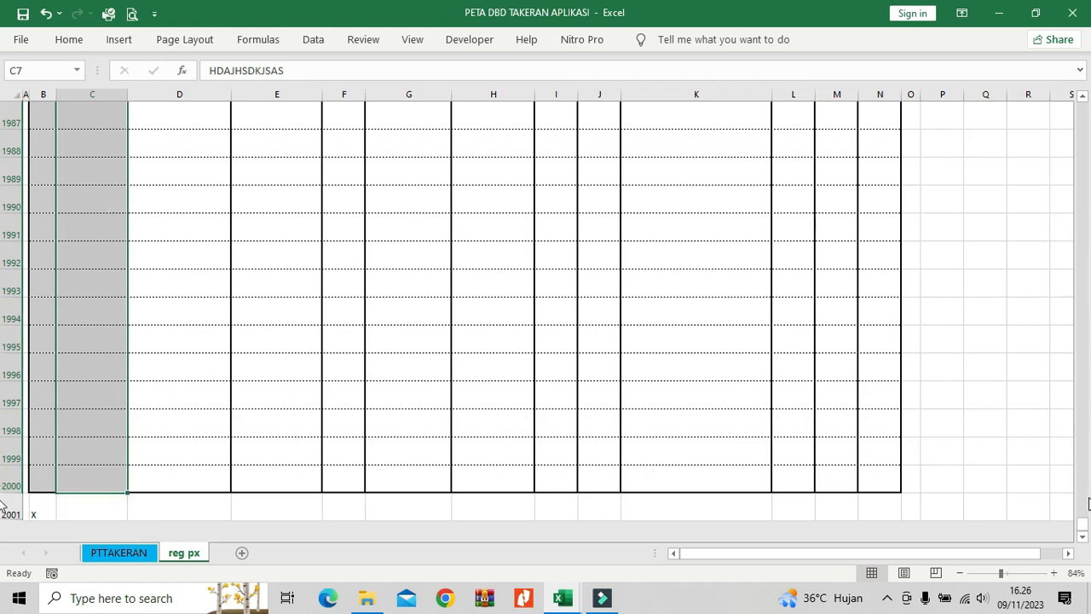
drag(1083, 523, 1083, 109)
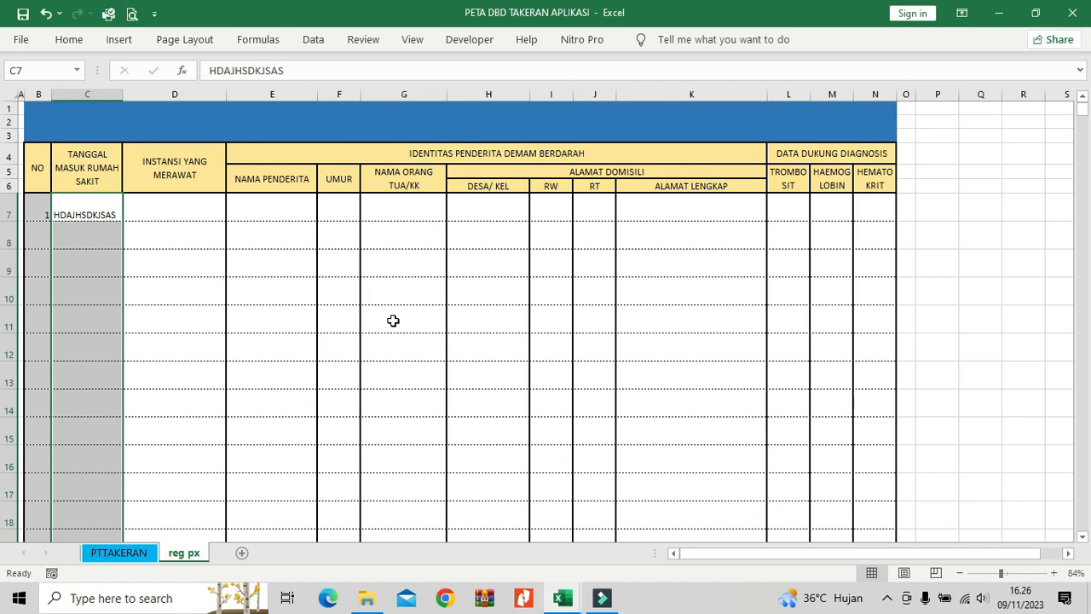
click(69, 39)
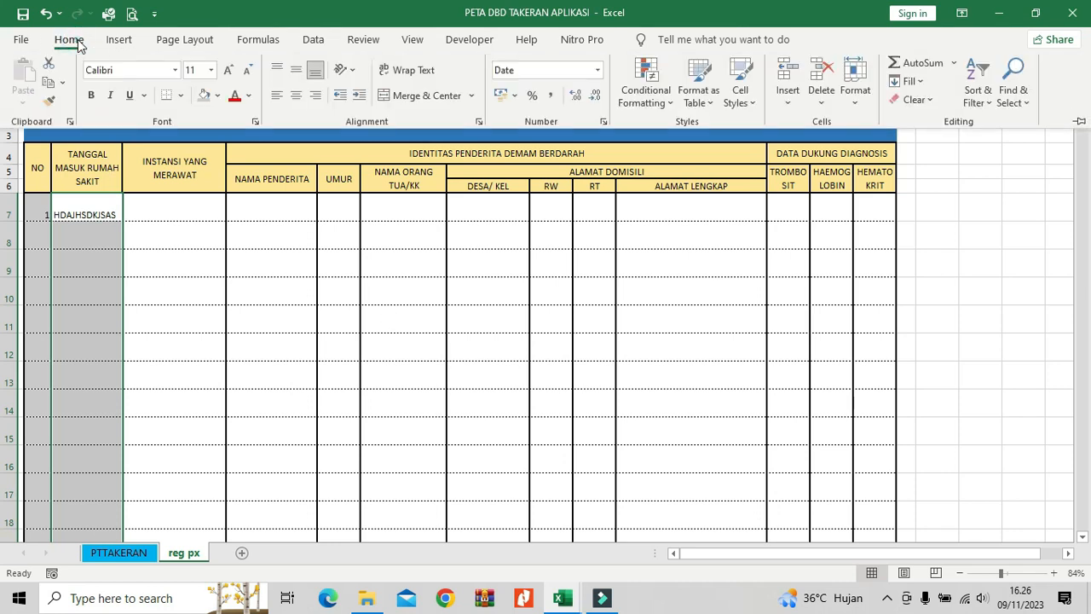
click(310, 40)
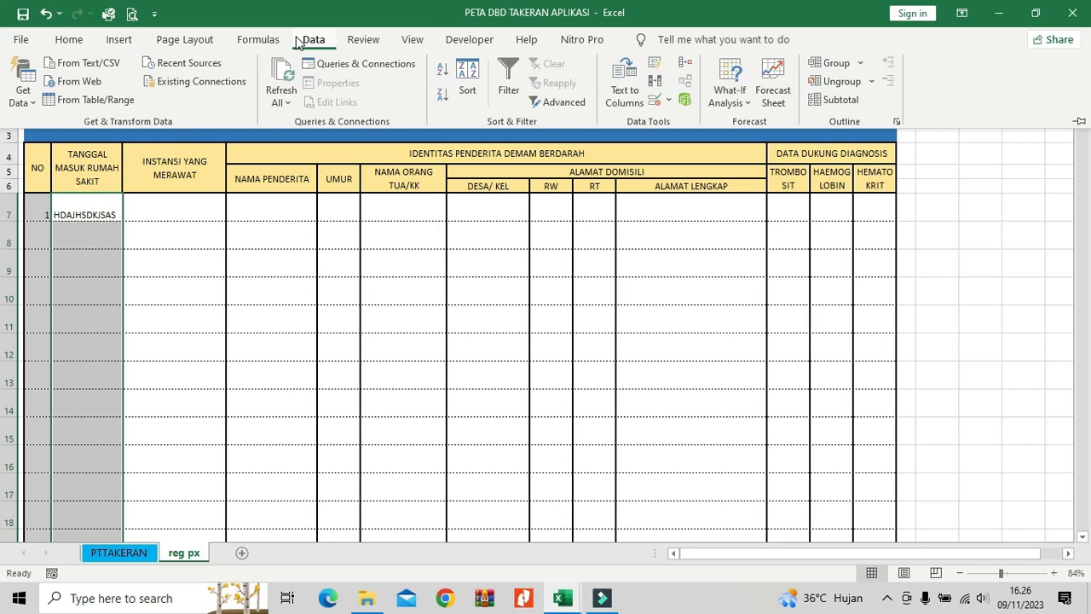
text(L)
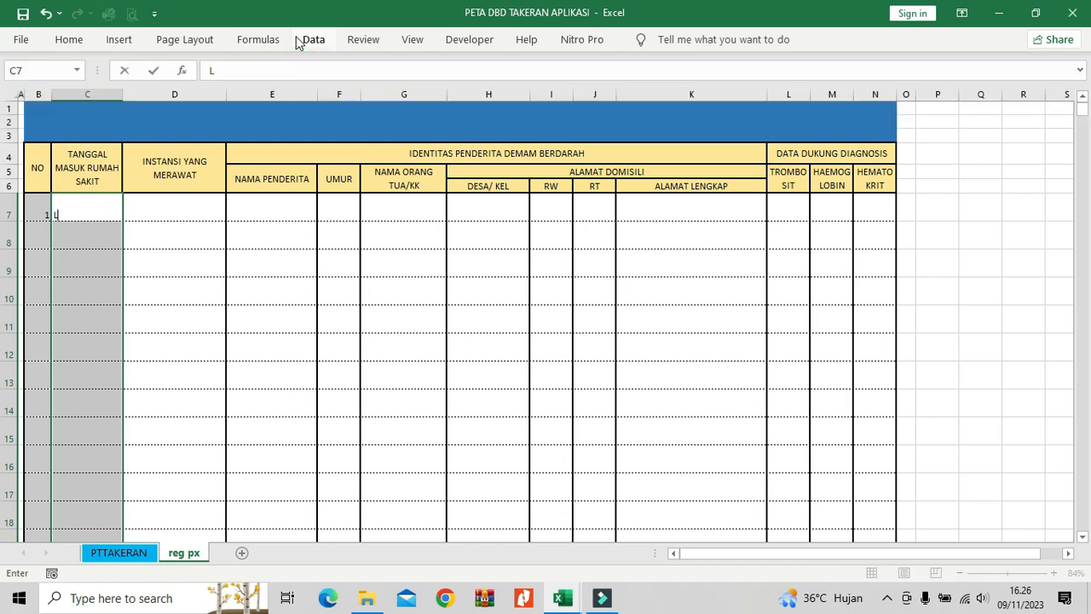
key(Escape)
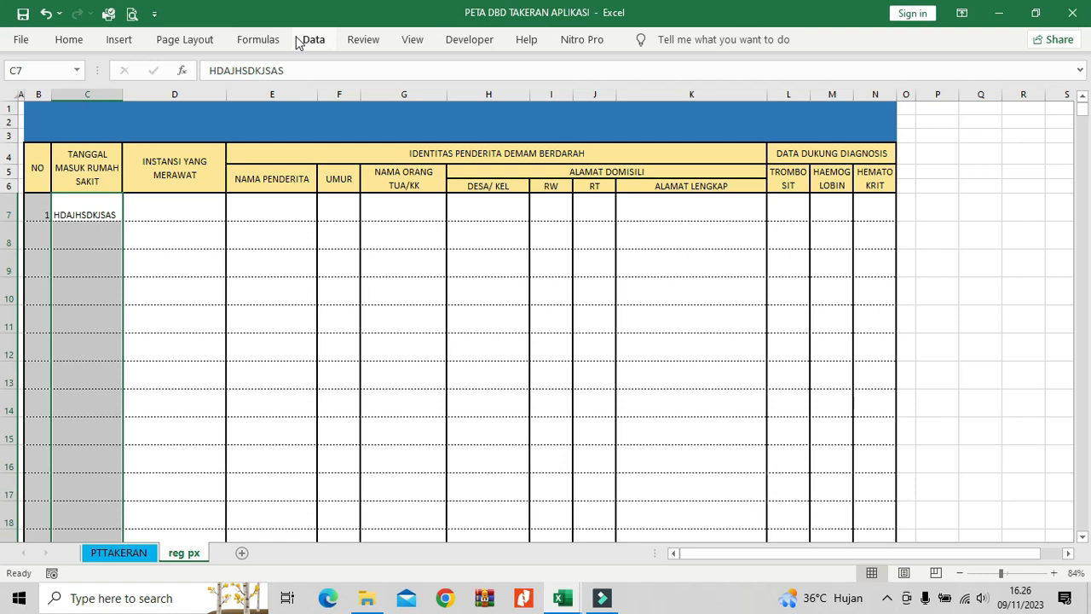
key(alt)
key(d)
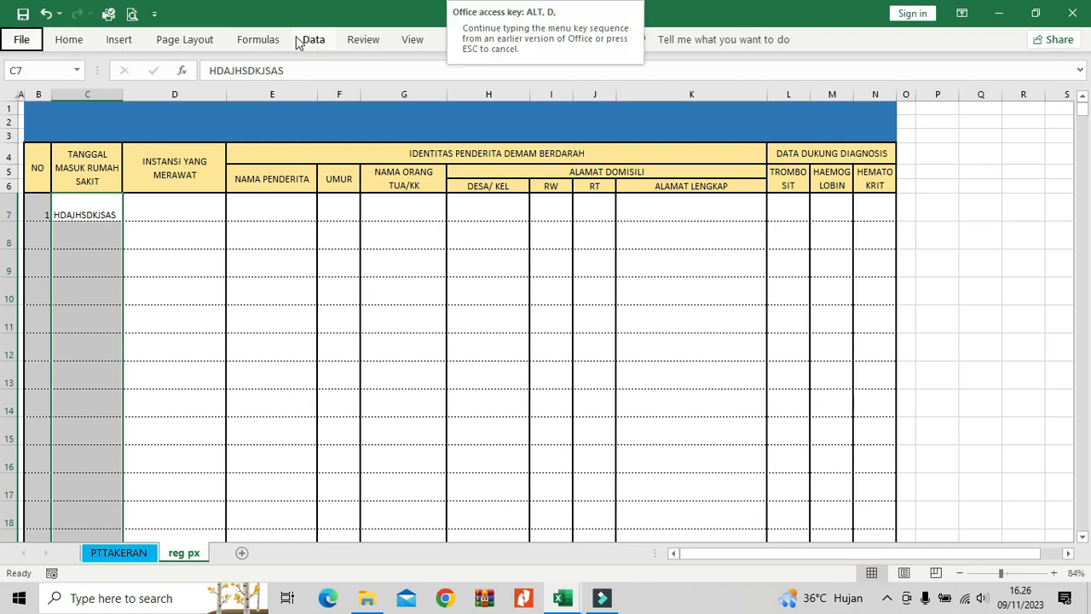
key(l)
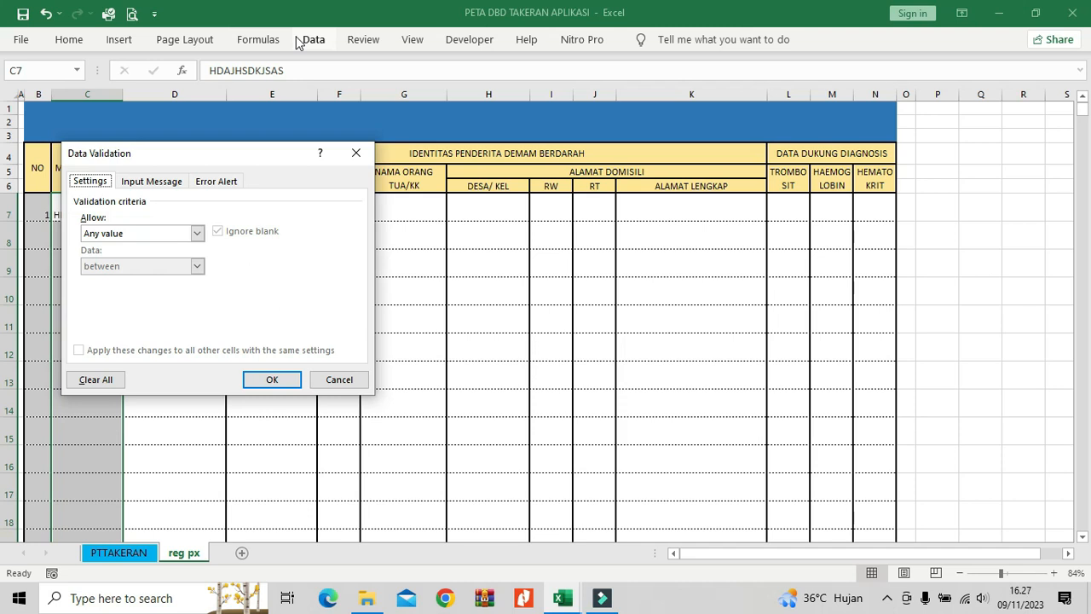
drag(236, 156, 421, 152)
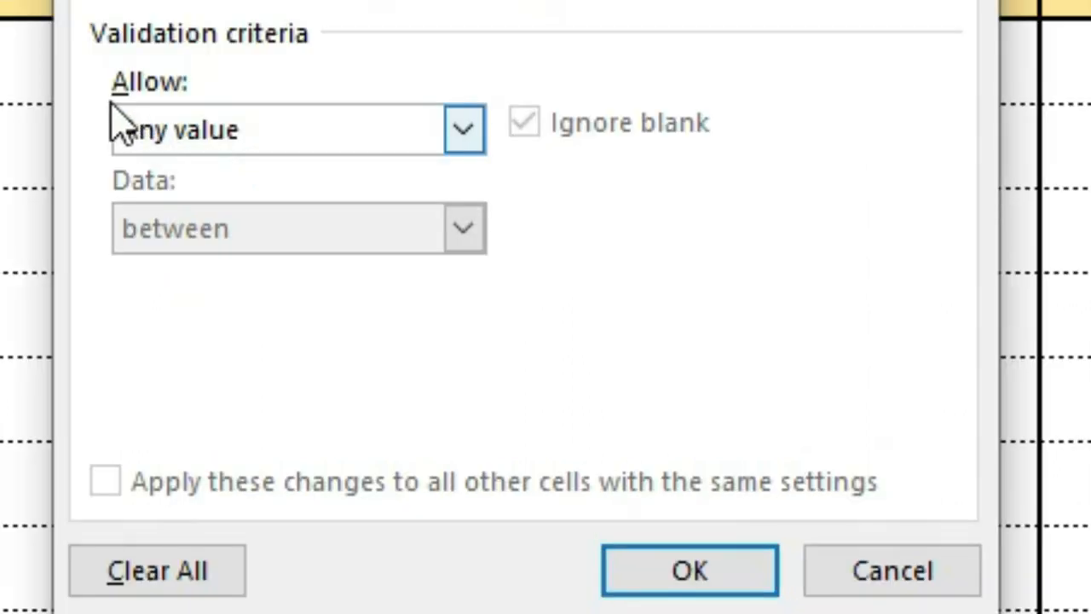
Set the validation criteria to allow only dates, using the between condition
click(460, 139)
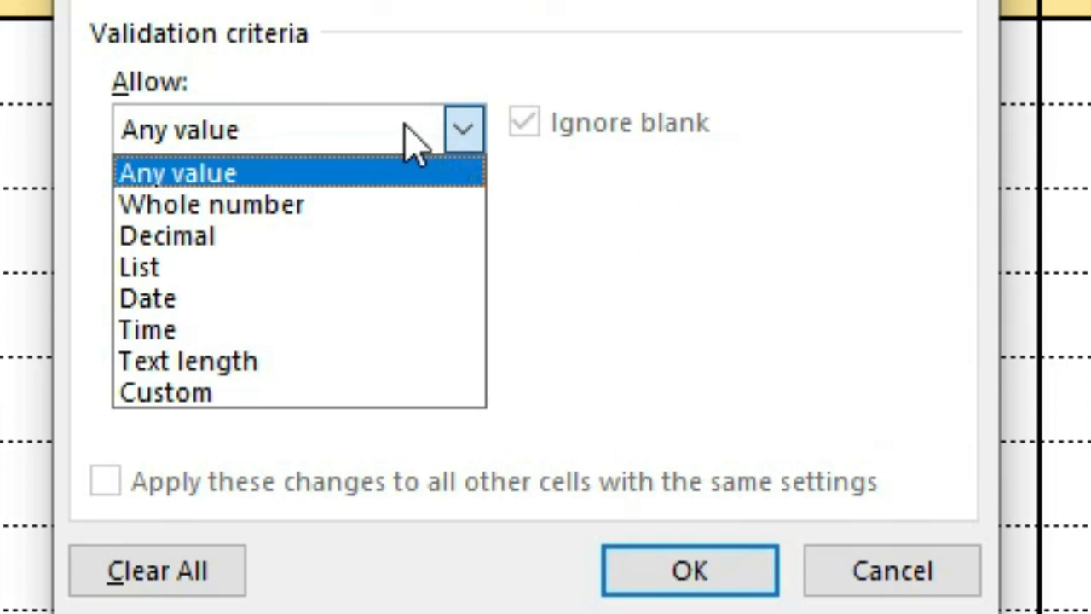
click(179, 299)
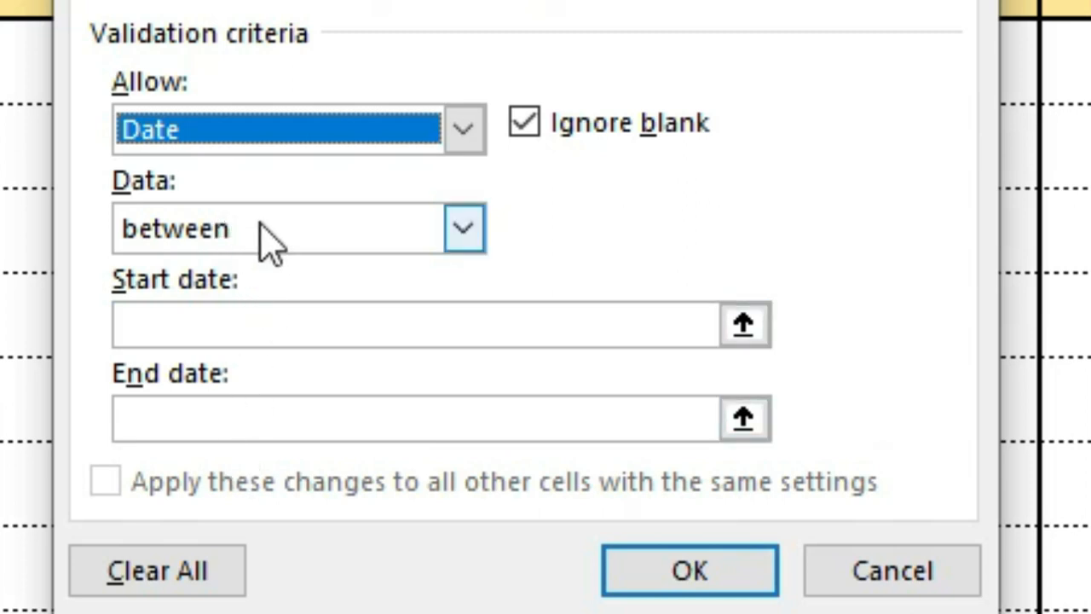
click(474, 239)
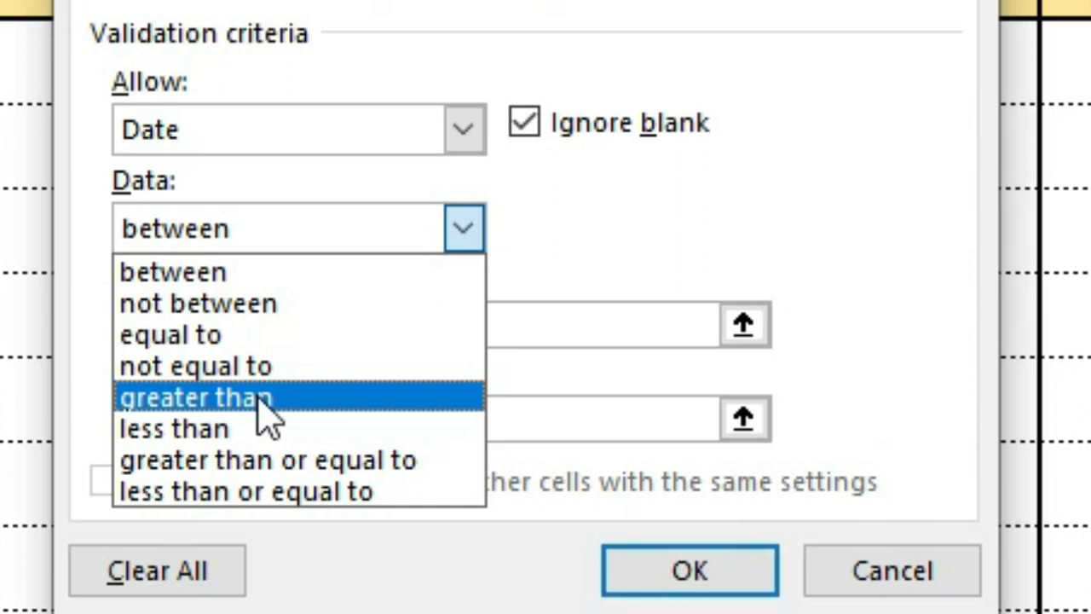
click(314, 138)
click(478, 136)
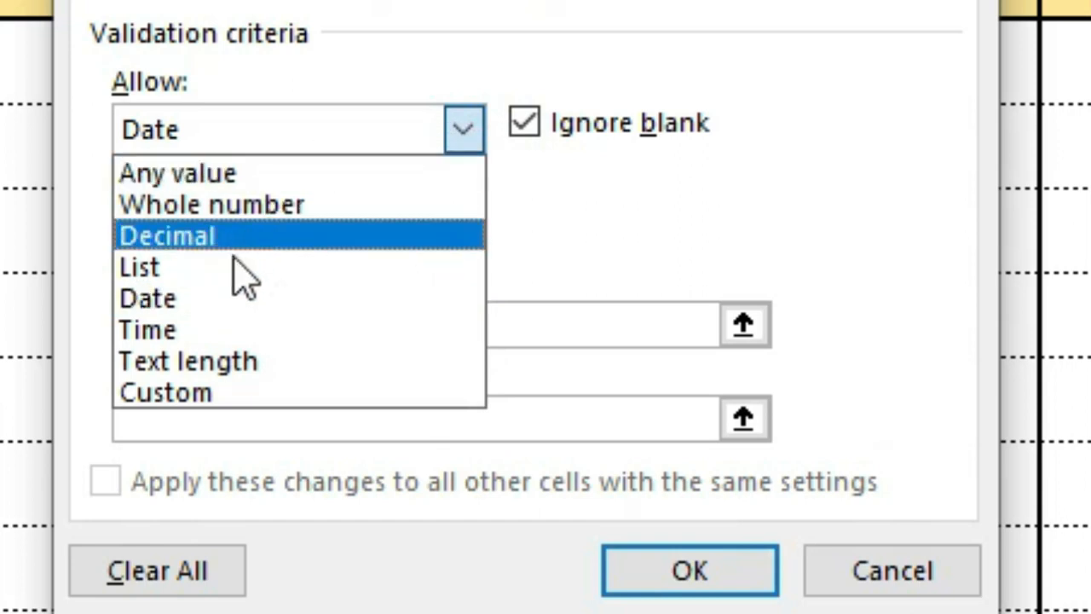
click(225, 305)
click(462, 230)
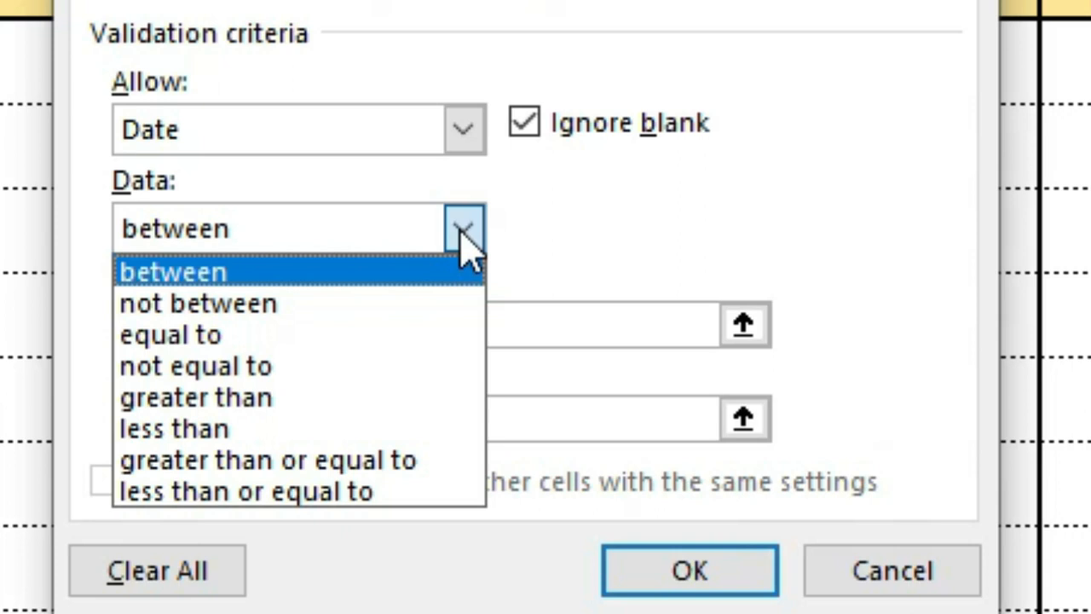
click(341, 271)
Set the start date of the allowed range to 01/01/2020
click(341, 312)
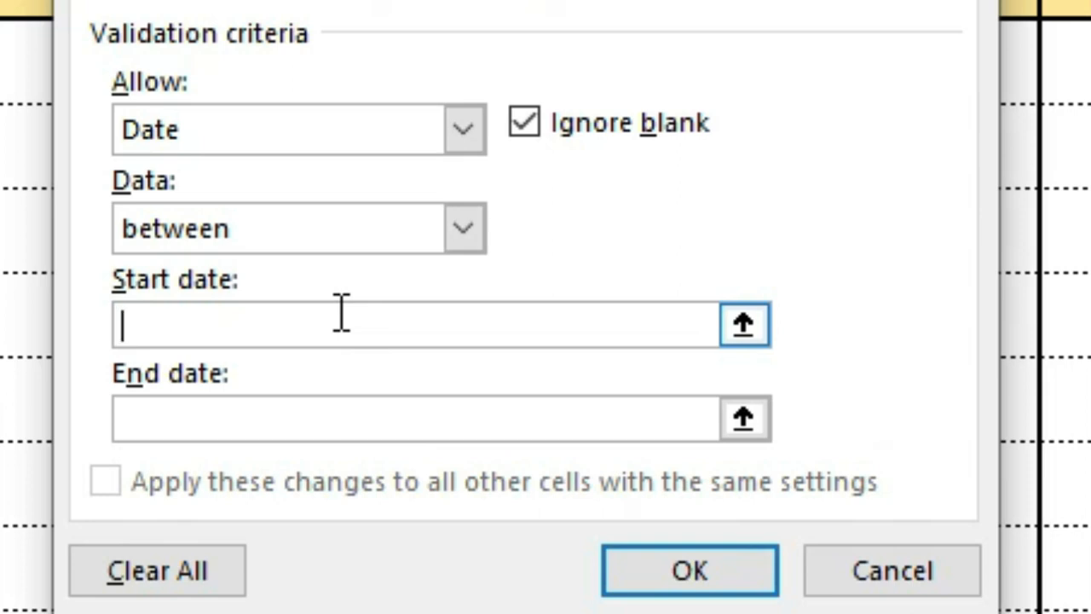
text(01)
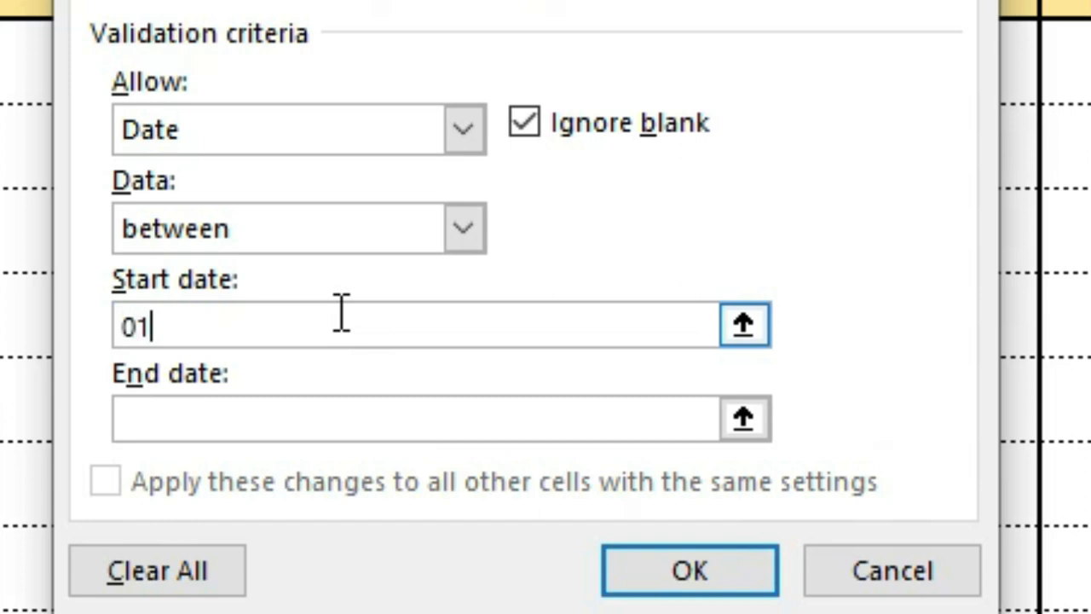
text(/2023)
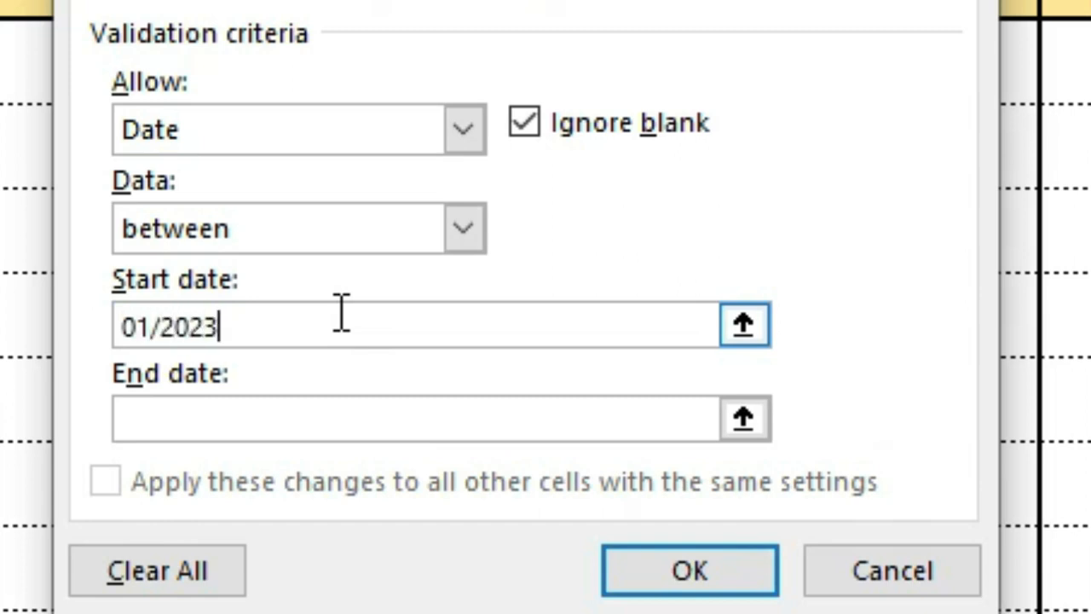
click(168, 322)
text(01/01)
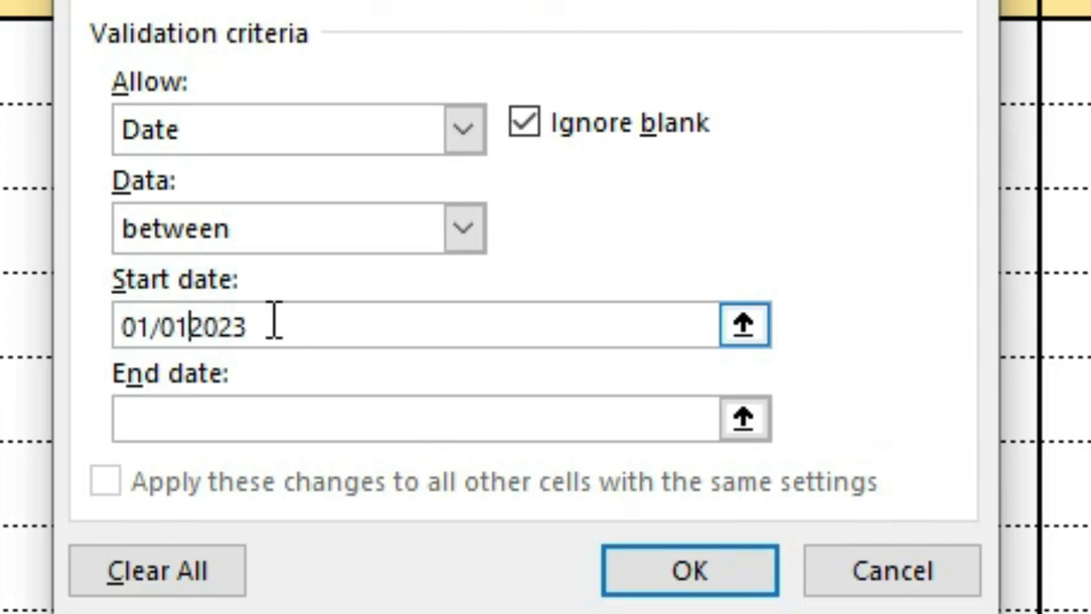
text(/)
click(274, 324)
key(BackSpace)
text(0)
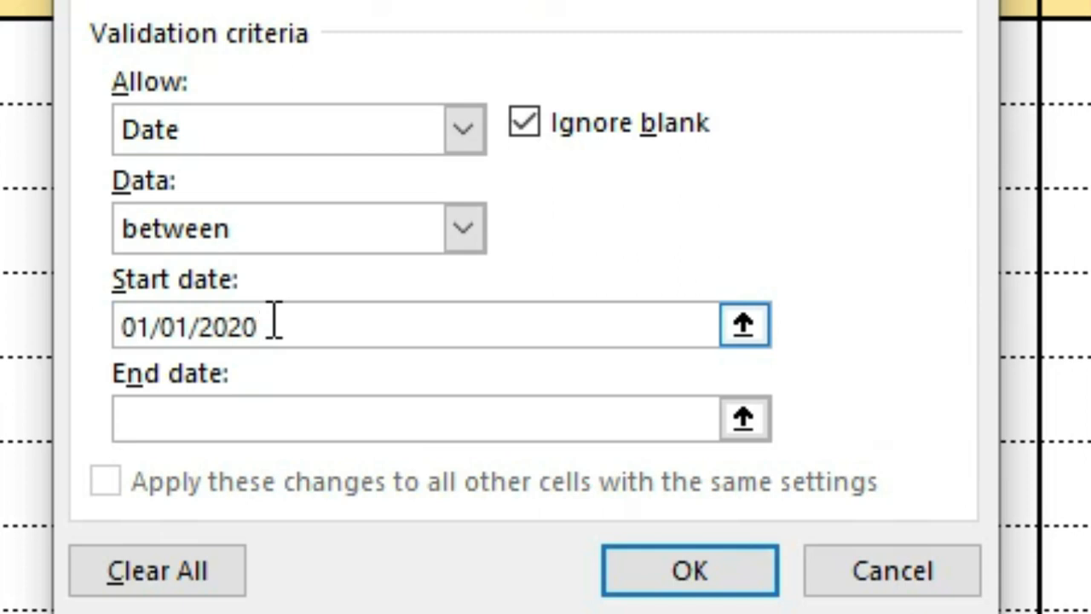
Set the end date of the allowed range to 31/12/2050
click(185, 419)
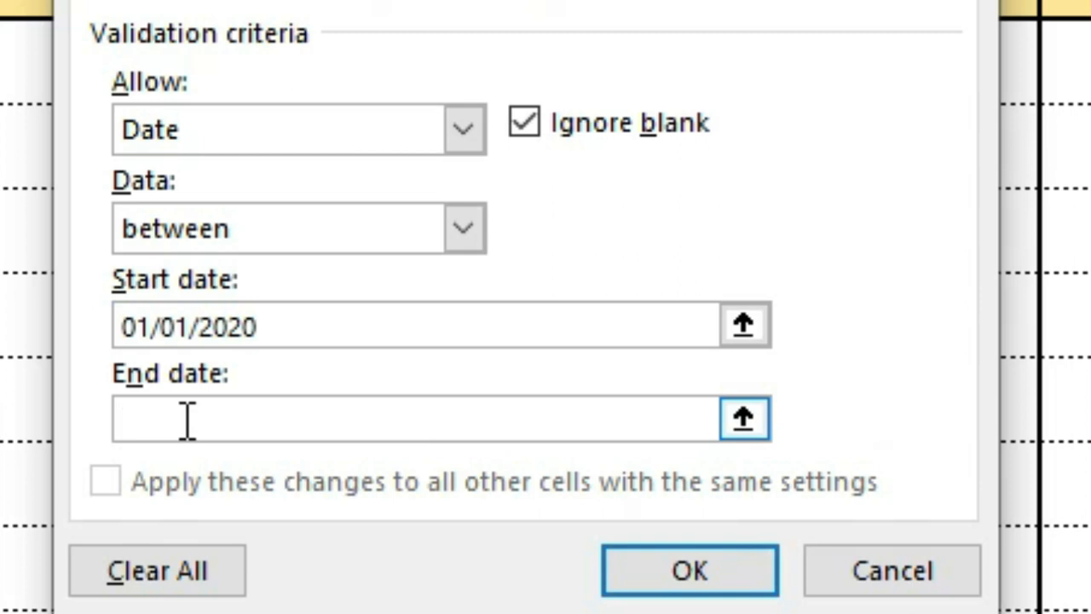
text(31/)
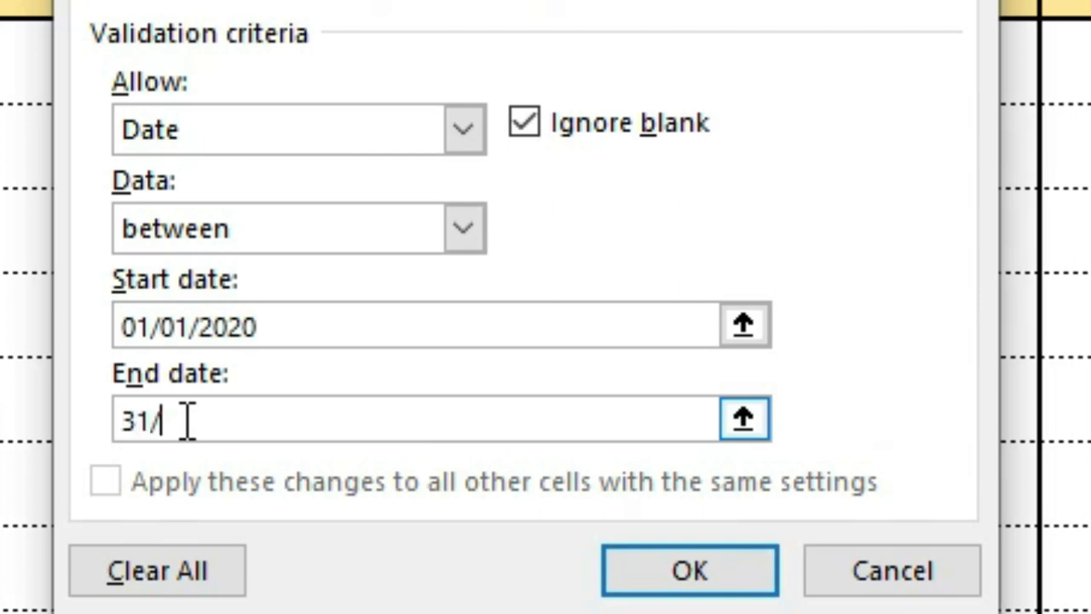
text(12/20)
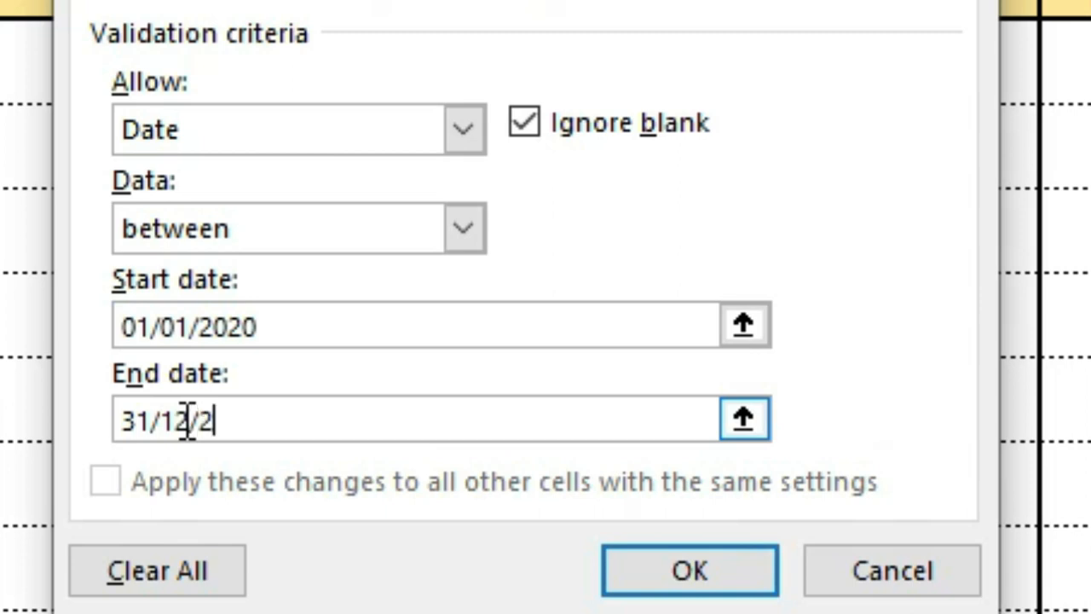
text(50)
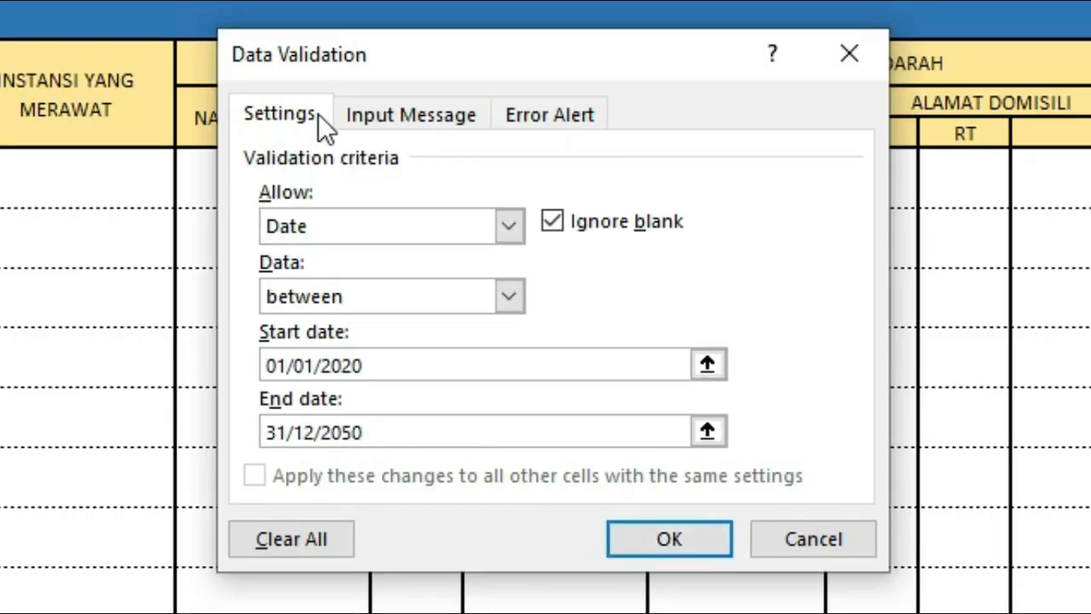
Give the validation's input message the title PESAN UNTUK PENGISIAN
click(381, 112)
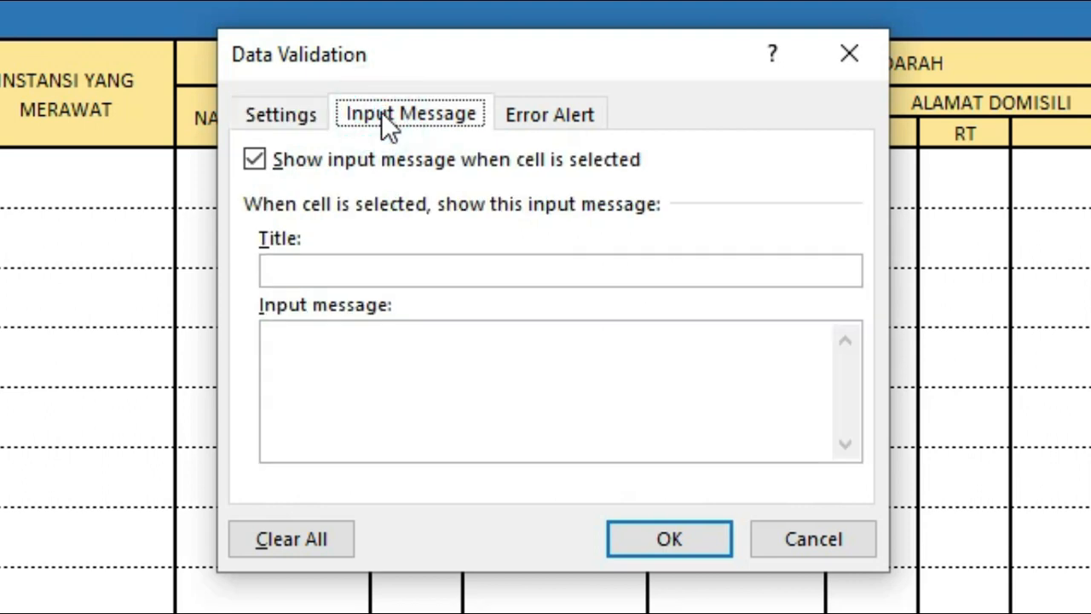
click(407, 274)
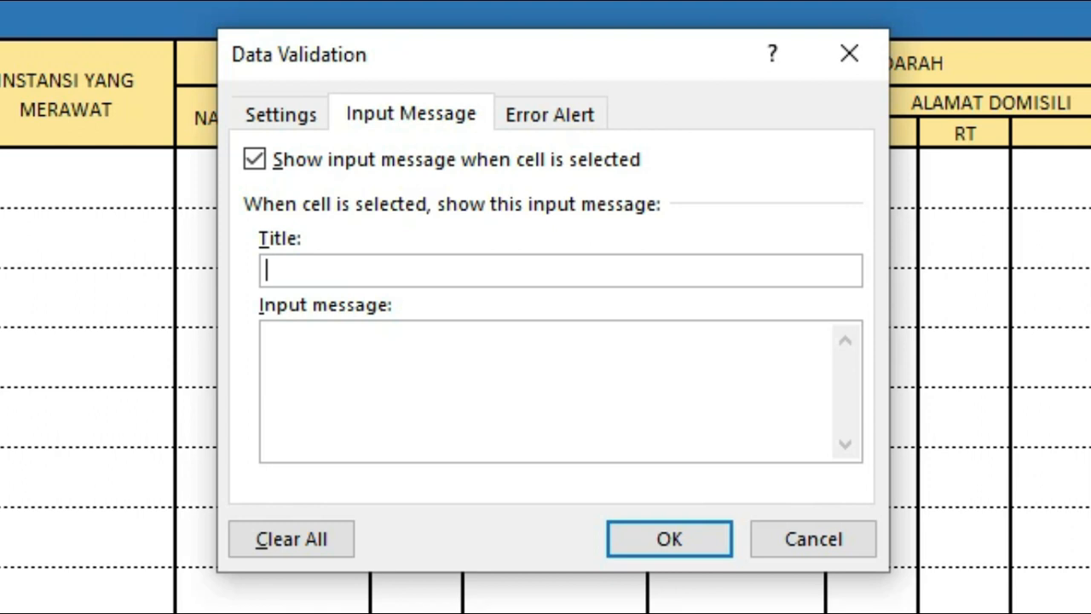
text(PESAN)
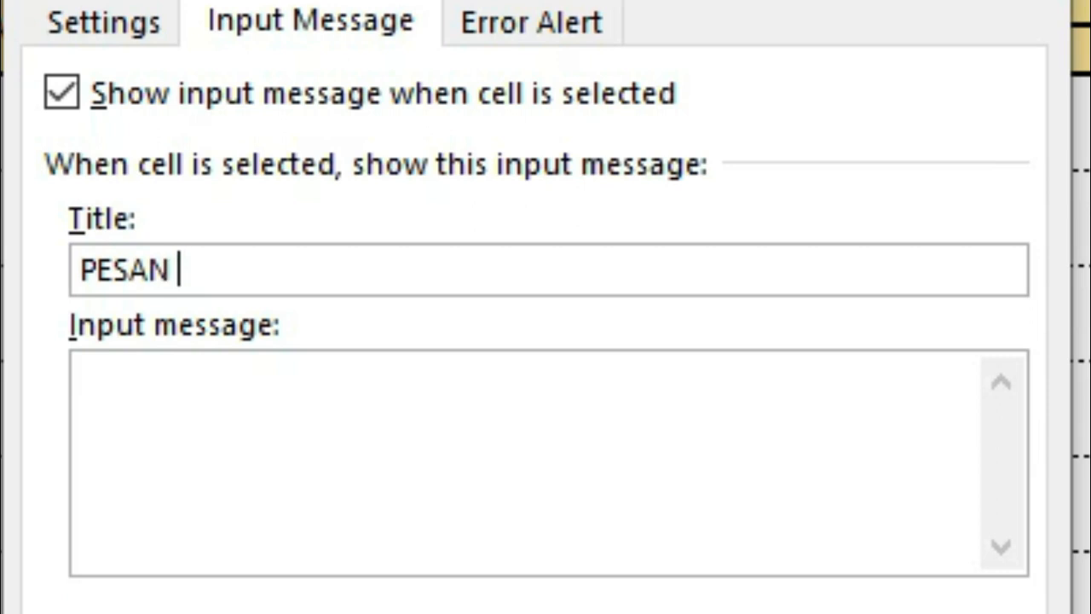
text( UN)
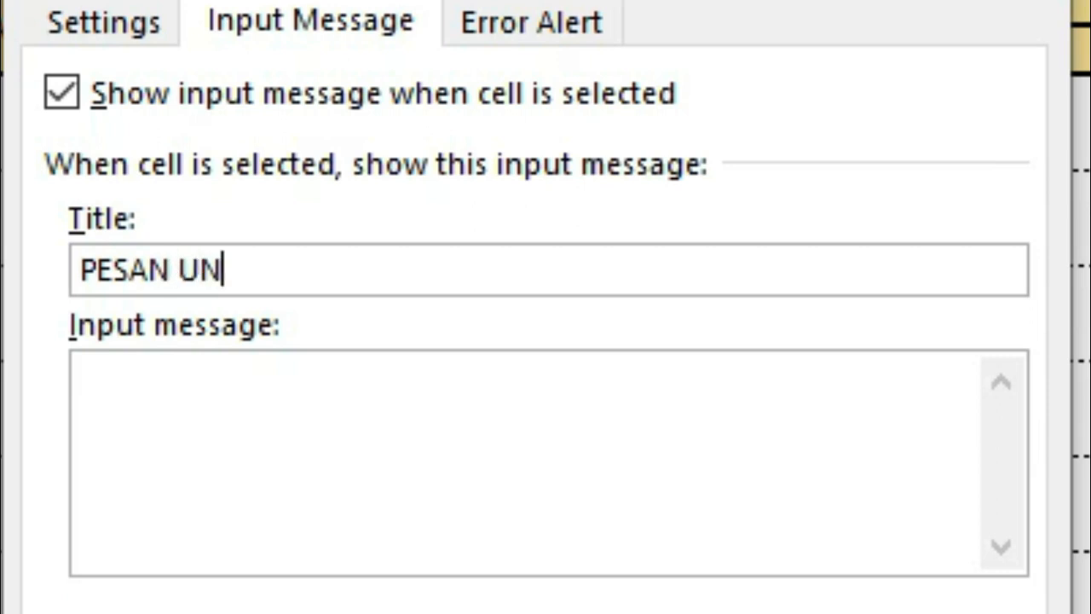
text(TUK PENGISIAN)
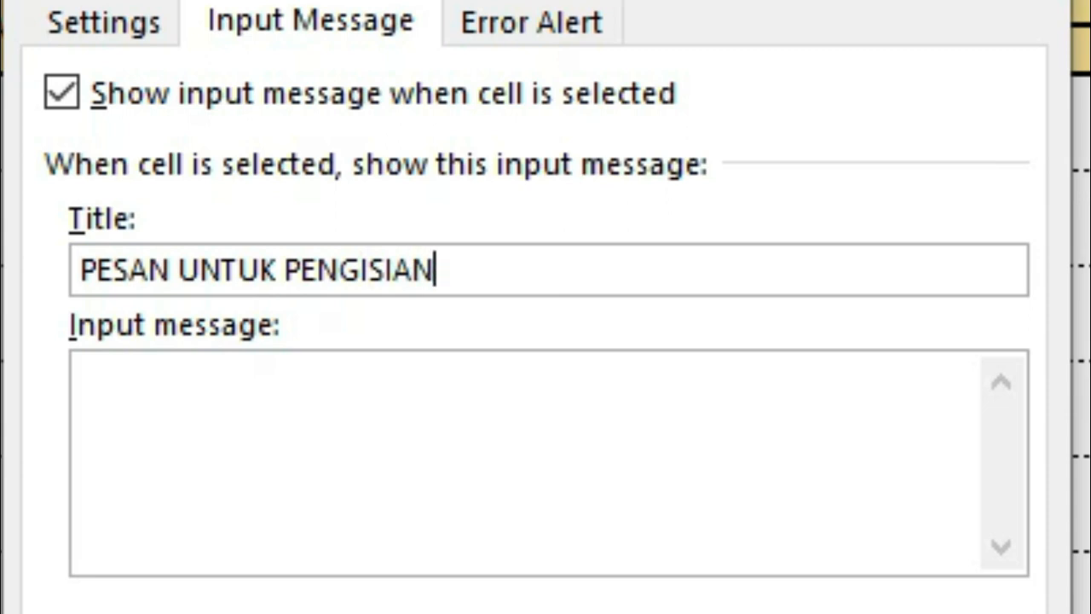
Set the validation's input message text to "Masukkan tanggal dengan format DD/MM/YY"
click(128, 362)
text(Mas)
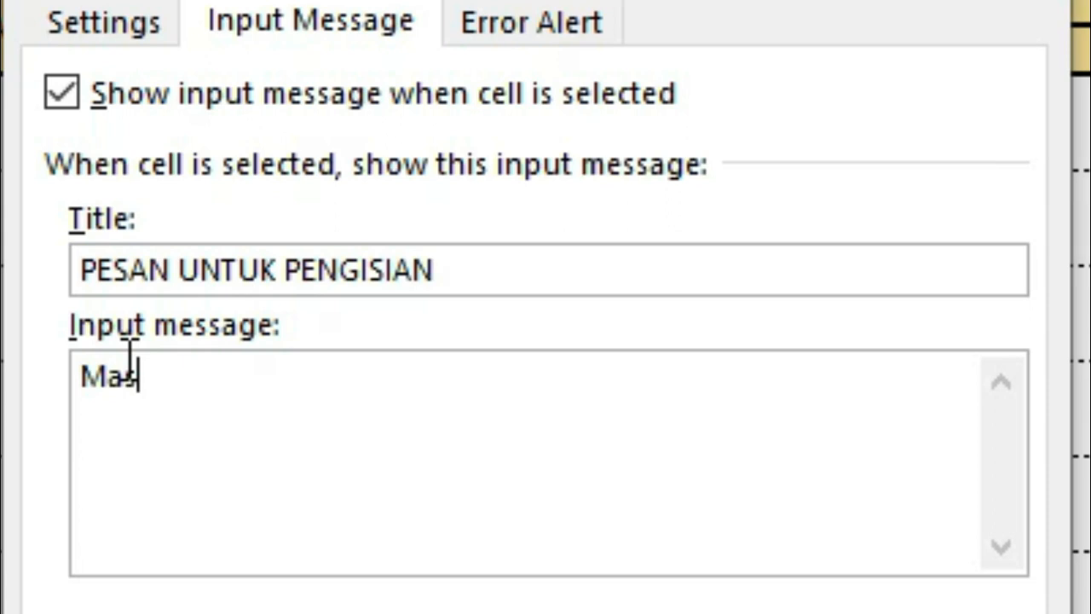
text(ukkan ta)
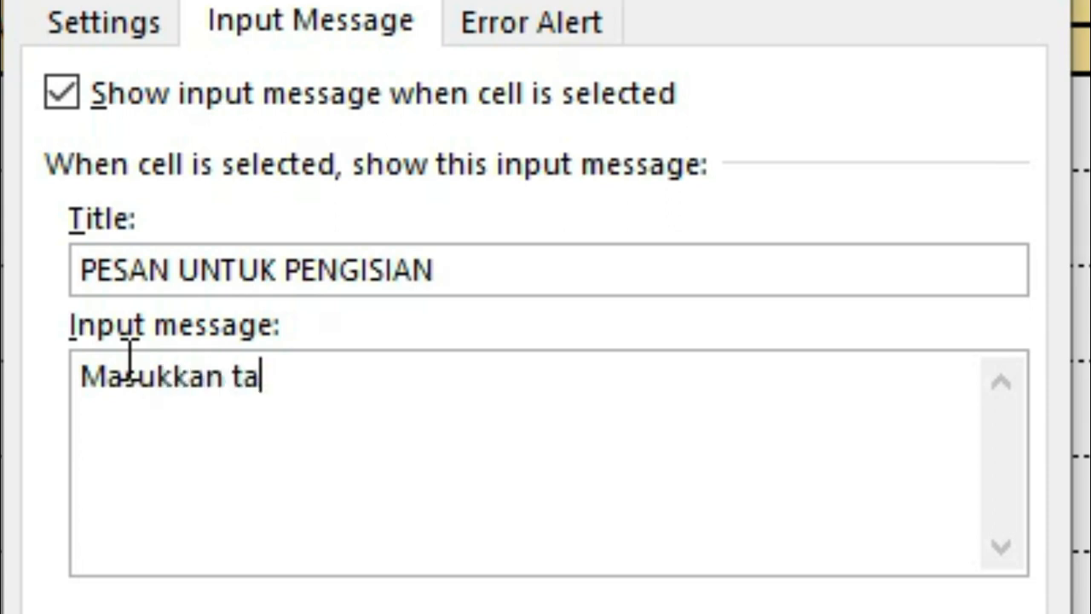
text(nggal denga)
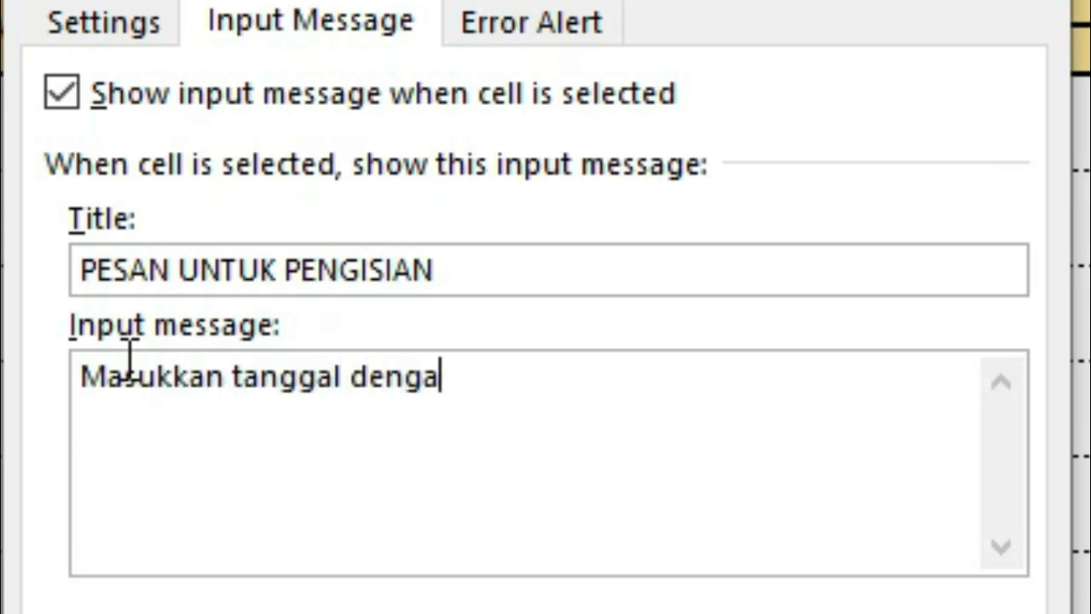
text(n format )
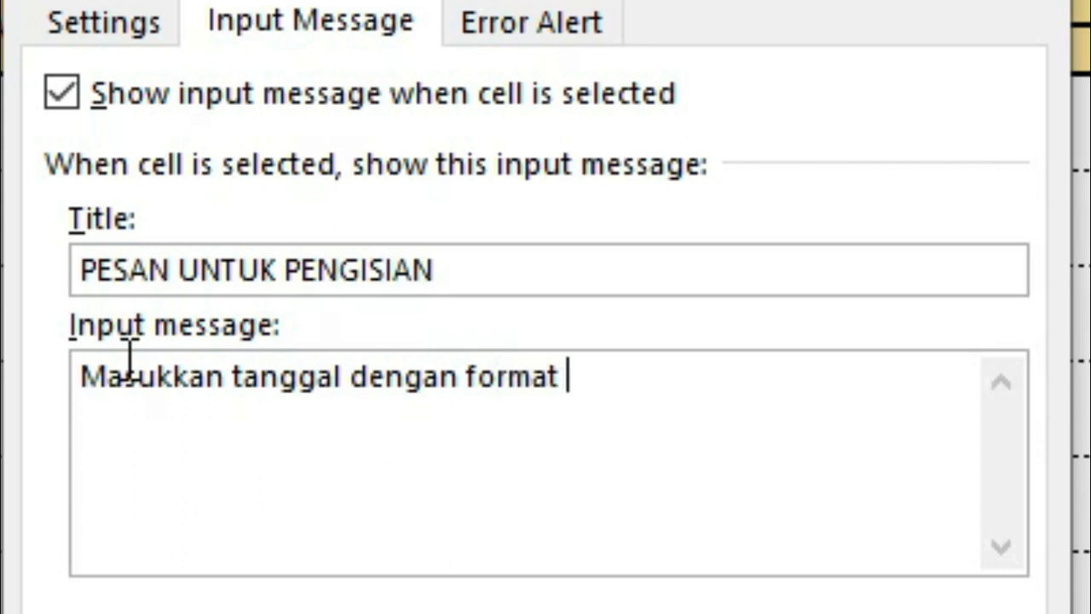
text(DD/MM)
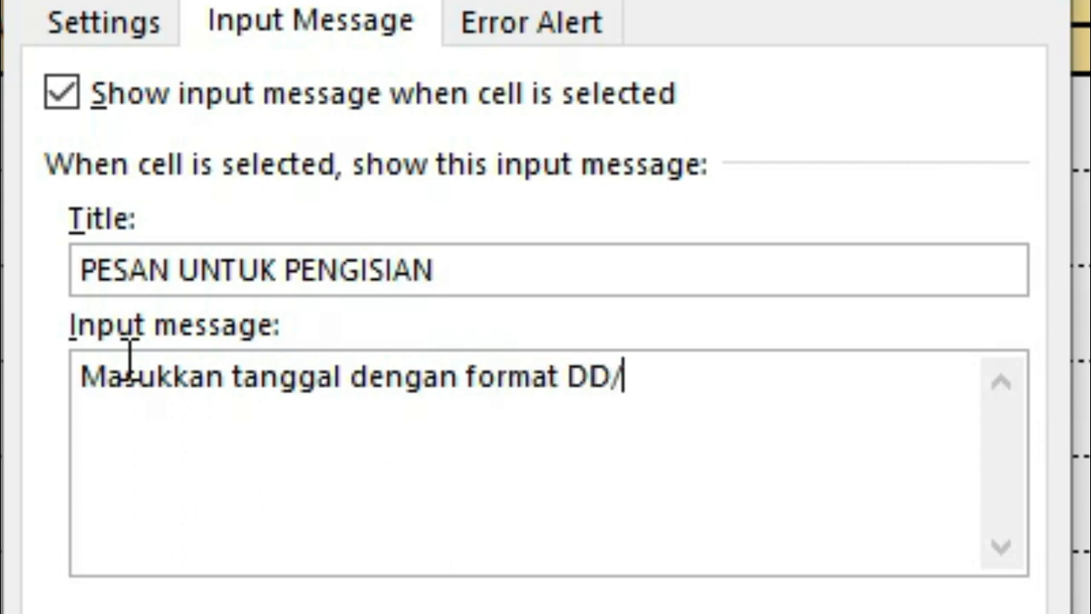
text(/YY)
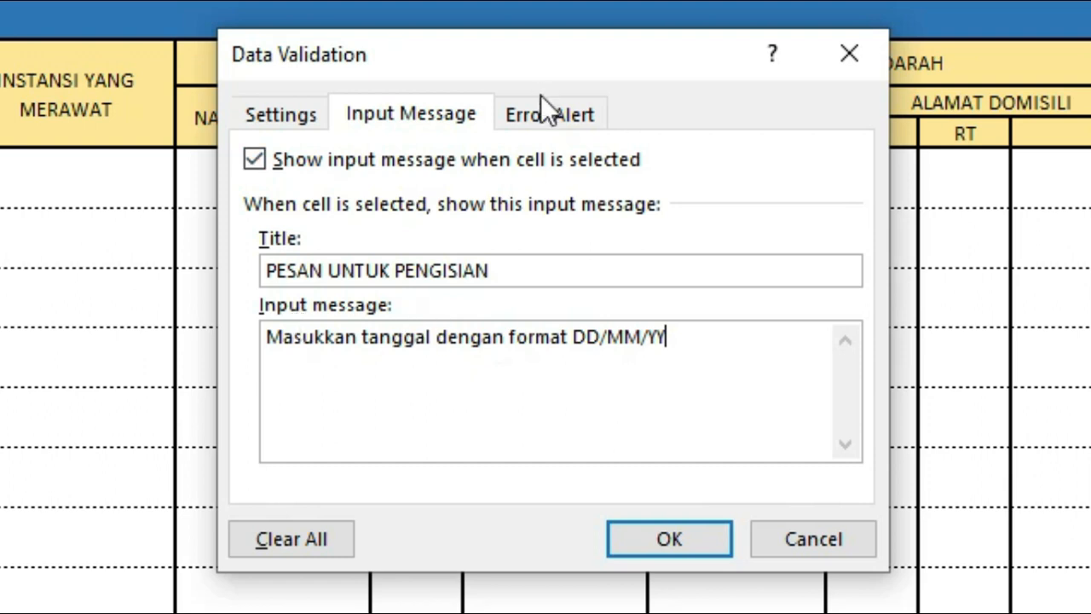
Set the validation's error alert style to Stop
click(549, 115)
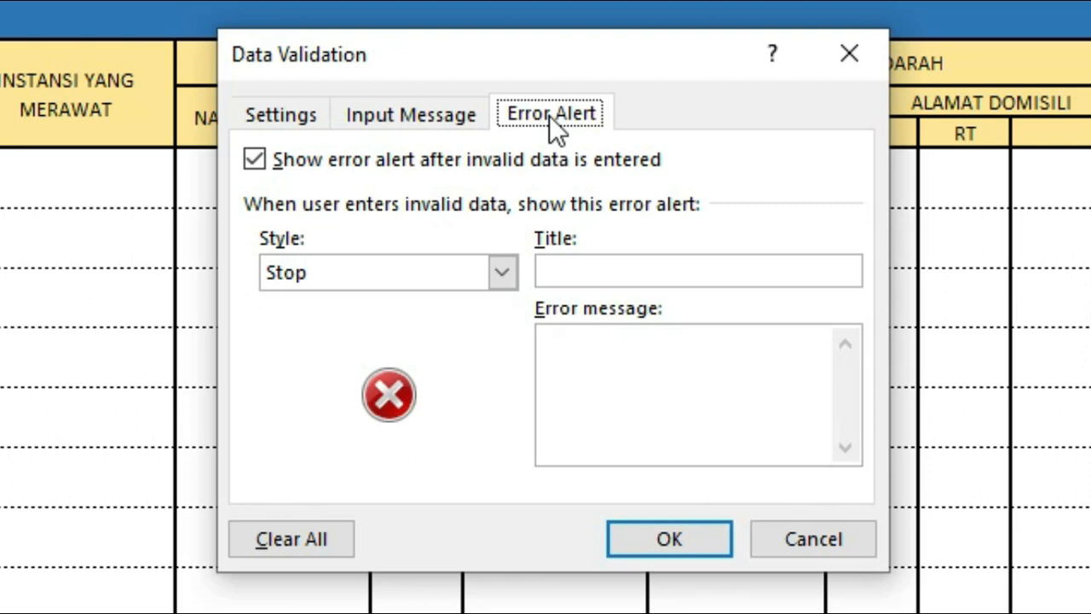
click(493, 273)
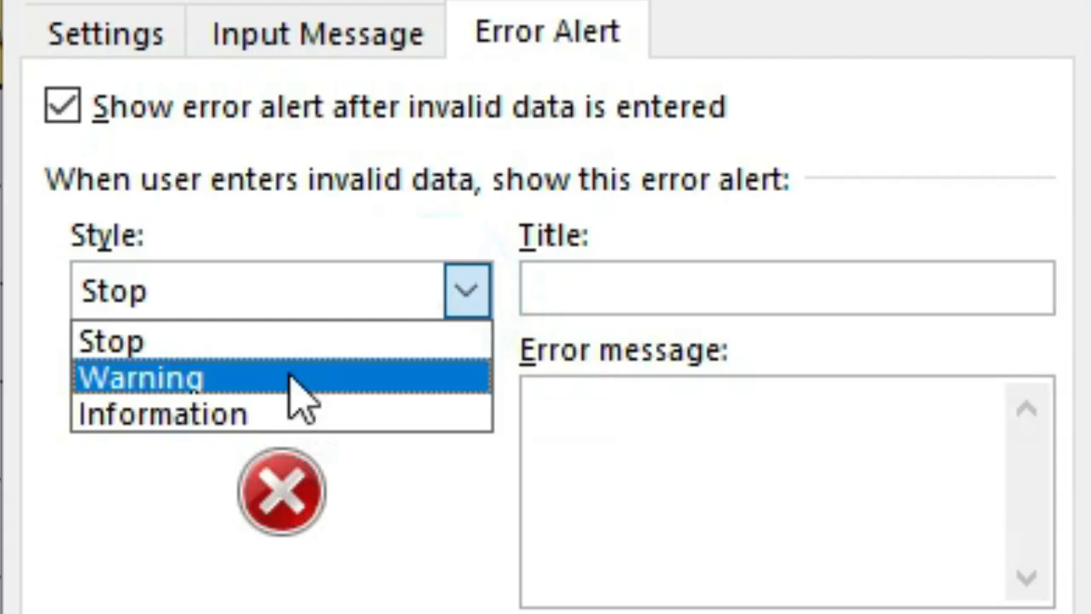
click(288, 343)
click(646, 287)
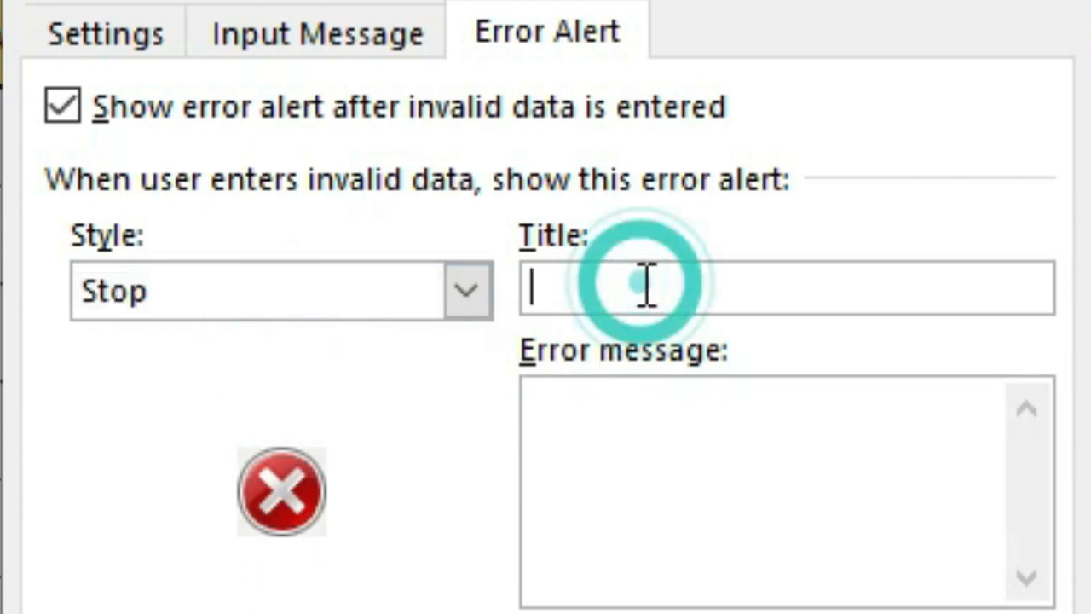
text(kes)
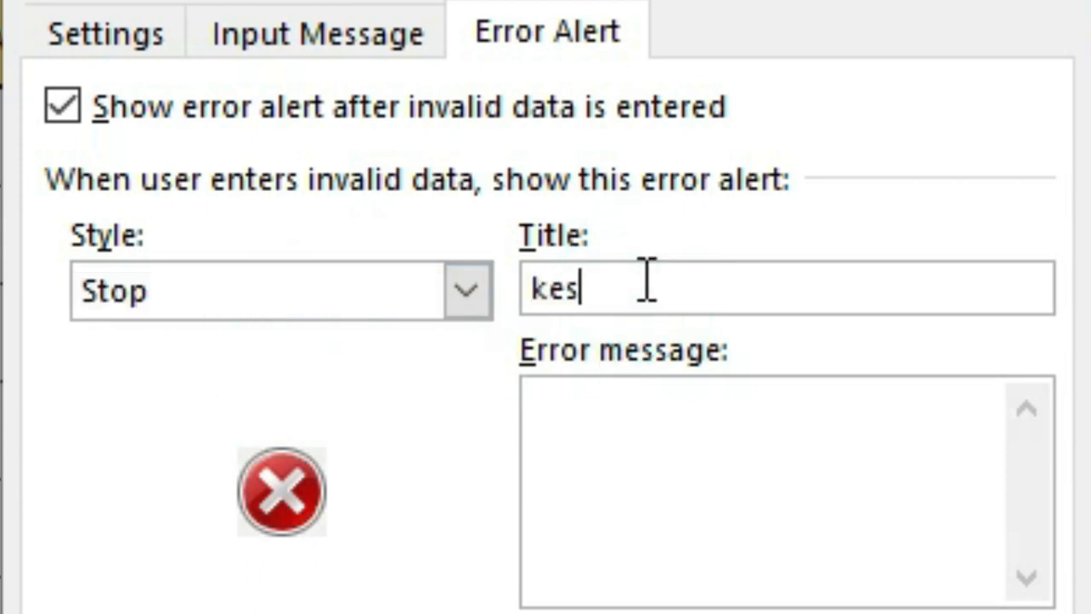
text(alahan format tan)
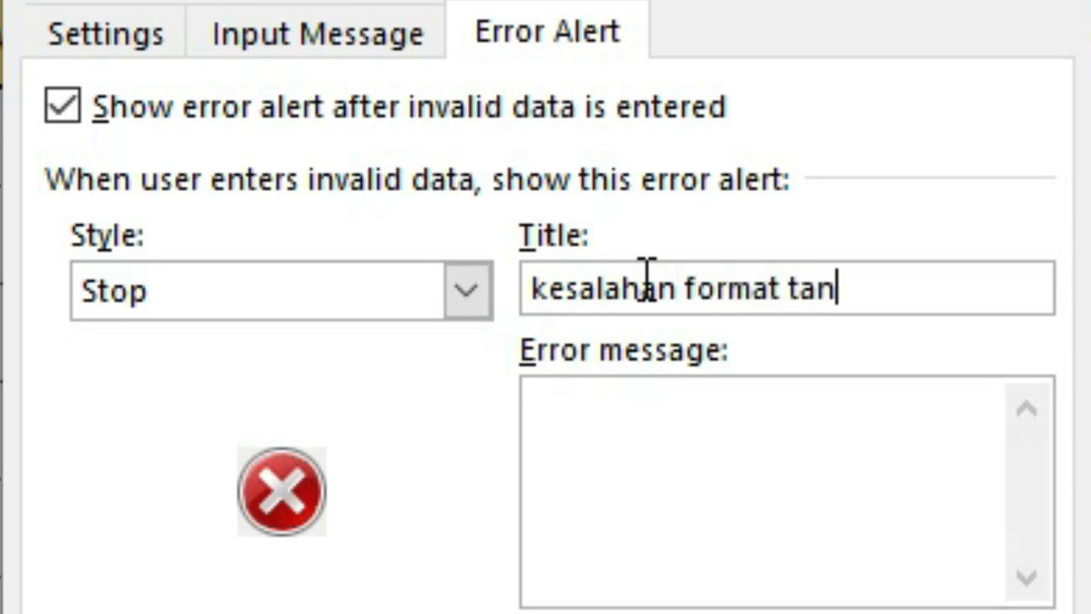
text(ggal)
key(BackSpace)
key(BackSpace)
key(BackSpace)
key(BackSpace)
key(BackSpace)
key(BackSpace)
key(BackSpace)
key(BackSpace)
key(BackSpace)
key(BackSpace)
key(BackSpace)
key(BackSpace)
key(BackSpace)
key(BackSpace)
key(BackSpace)
key(BackSpace)
key(BackSpace)
key(BackSpace)
key(BackSpace)
key(BackSpace)
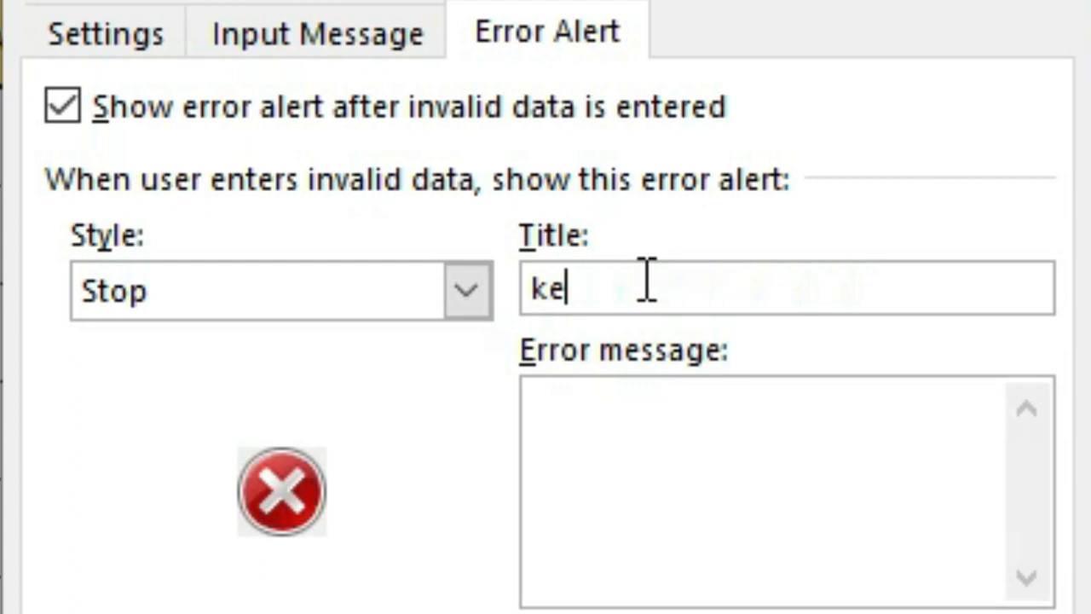
key(BackSpace)
key(BackSpace)
Give the error alert the title KESLAHAN FORMAT TANGGAL
text(KESLAHAN FO)
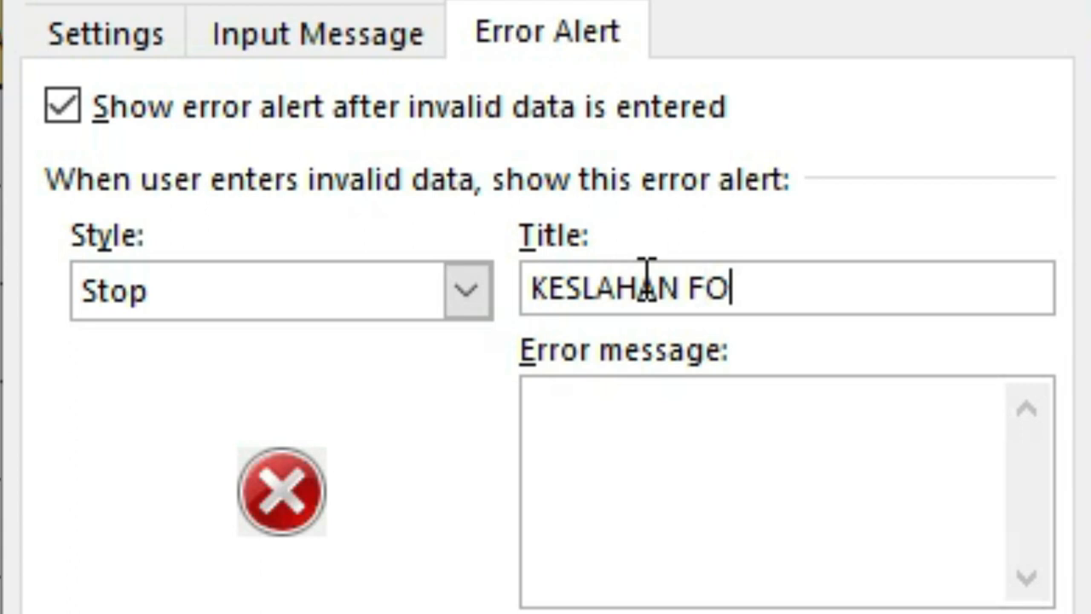
text(RMAT TANGGAL)
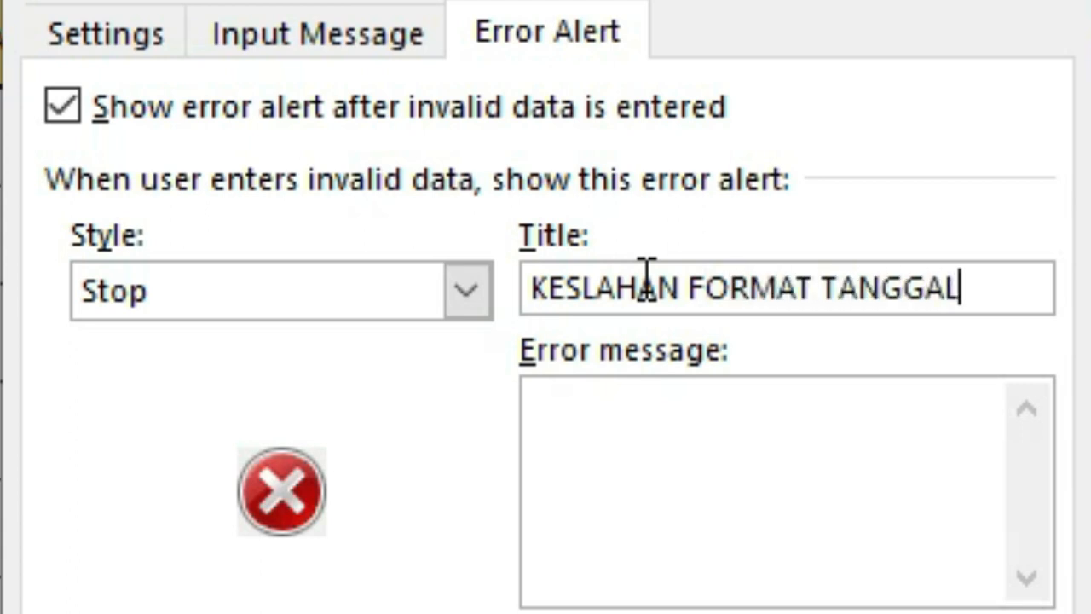
click(687, 427)
text(bEGO ...)
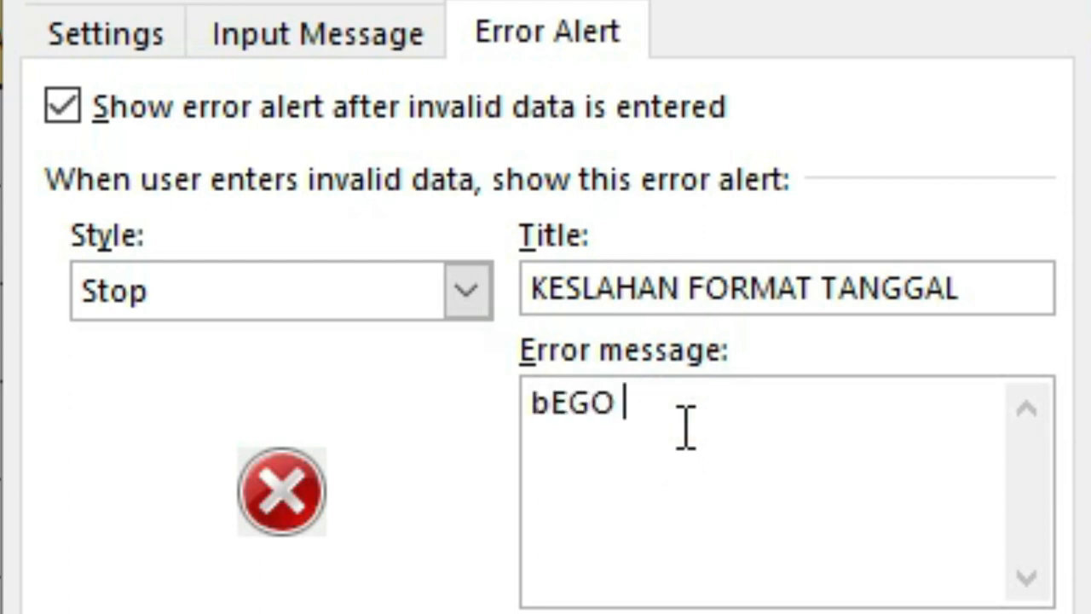
key(BackSpace)
key(BackSpace)
key(BackSpace)
key(BackSpace)
key(BackSpace)
key(BackSpace)
key(BackSpace)
key(BackSpace)
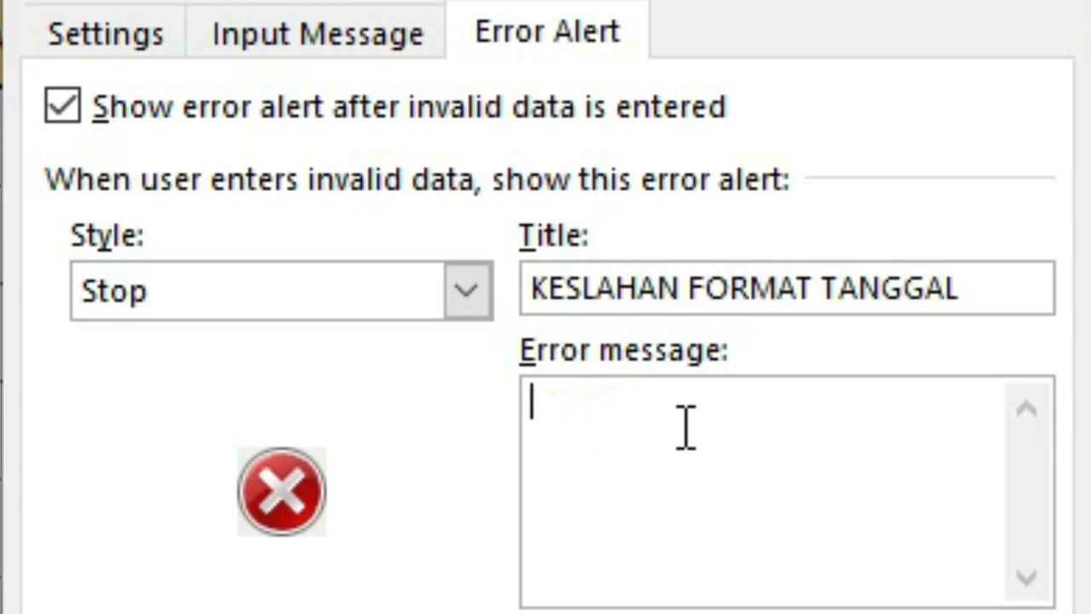
Write "Bego Lu ..... !!!" as the first line of the error message
text(Bego )
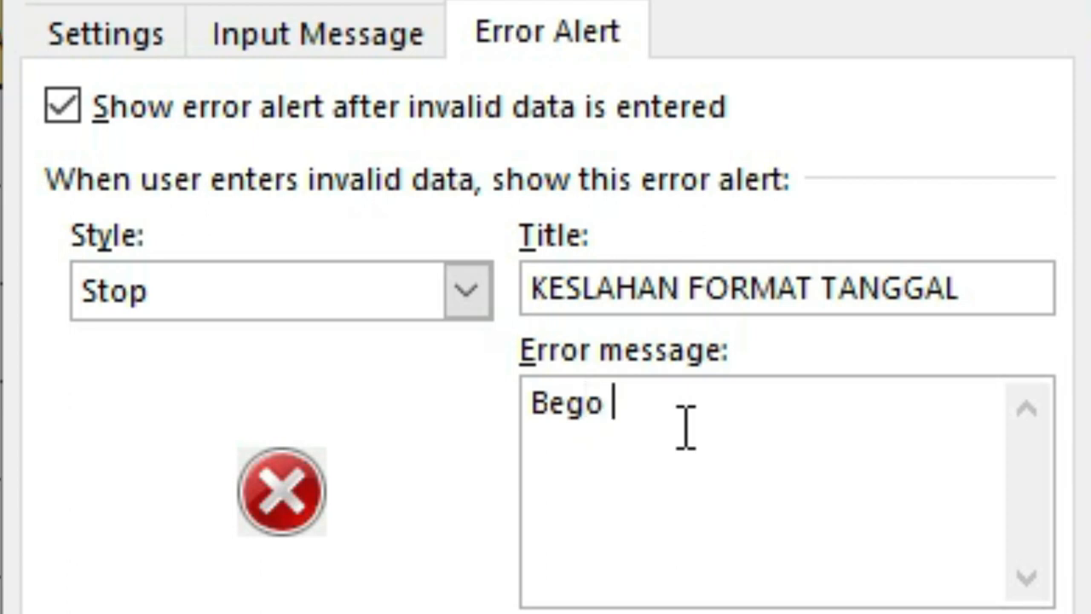
text(Lu .......)
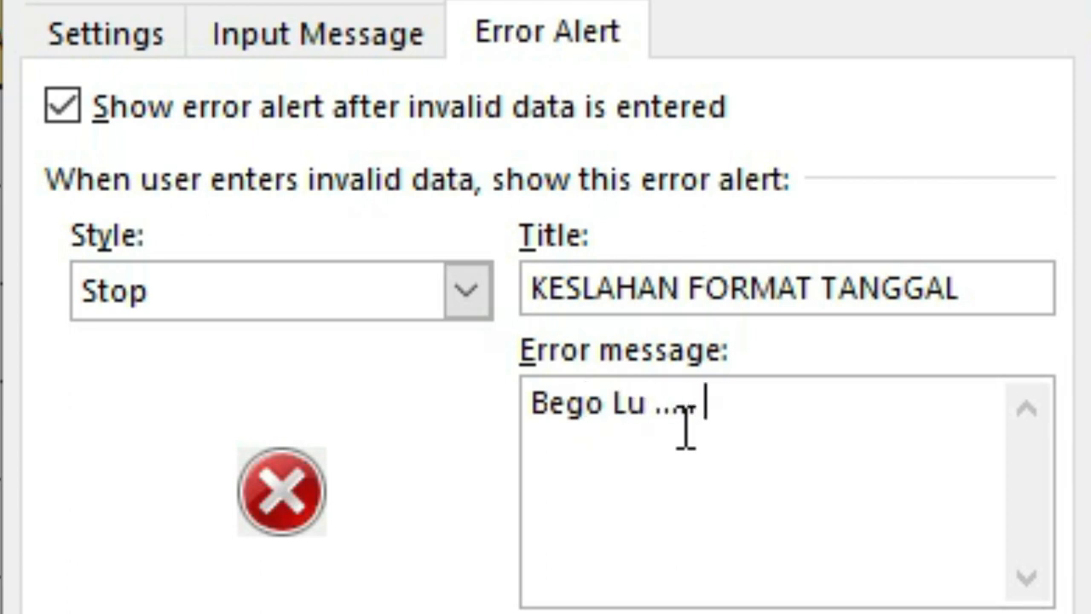
text(####)
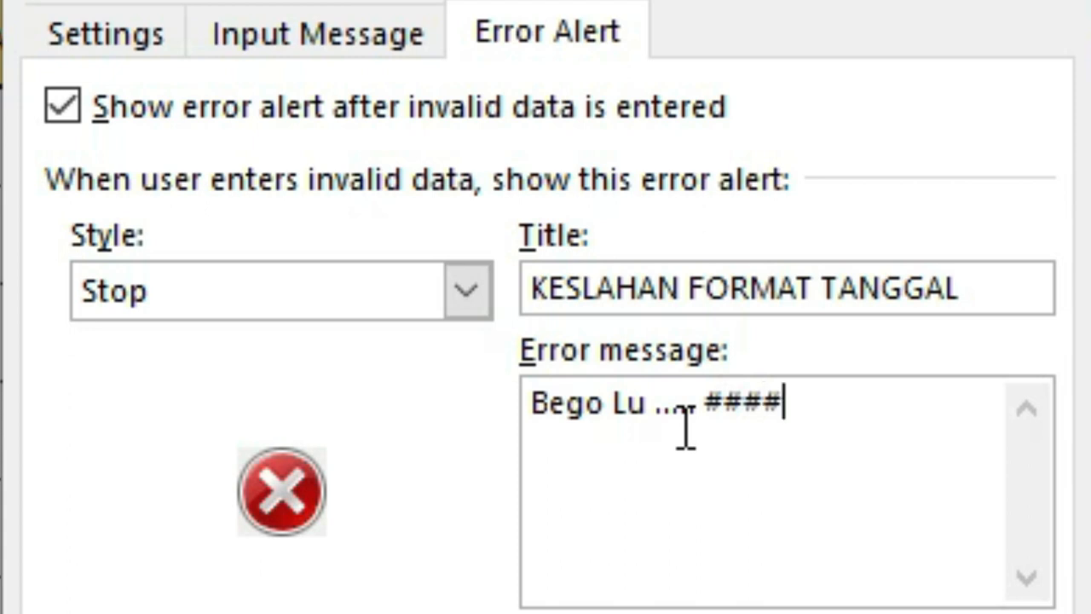
key(BackSpace)
key(BackSpace)
key(BackSpace)
key(BackSpace)
text(!!! )
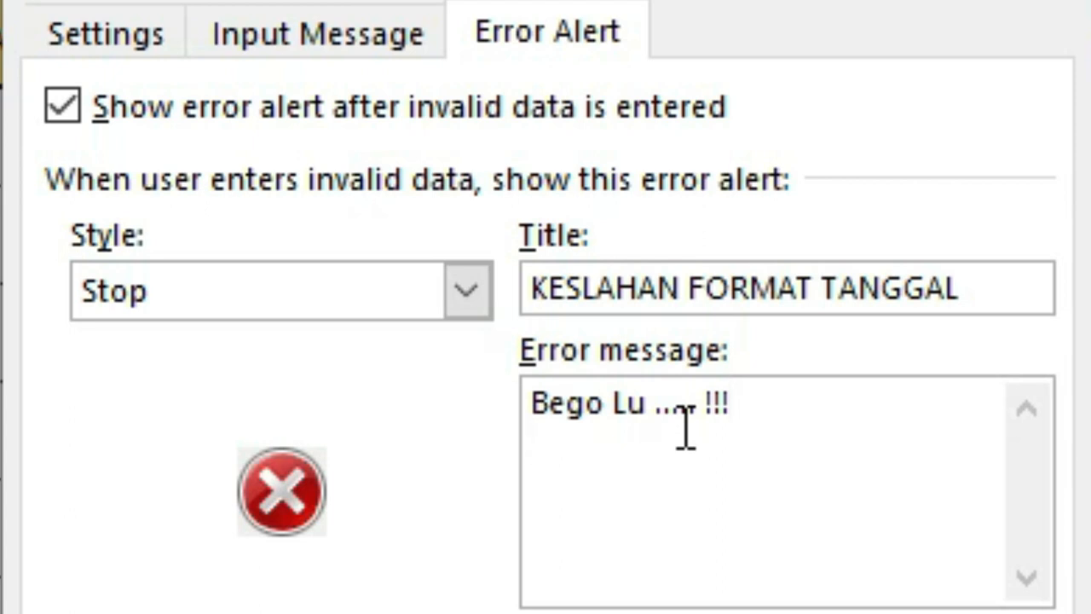
Add the error message lines "tanggalmu salah cuk ... !" and "ketik tanggal denga benar", and apply the data validation
text(tangg)
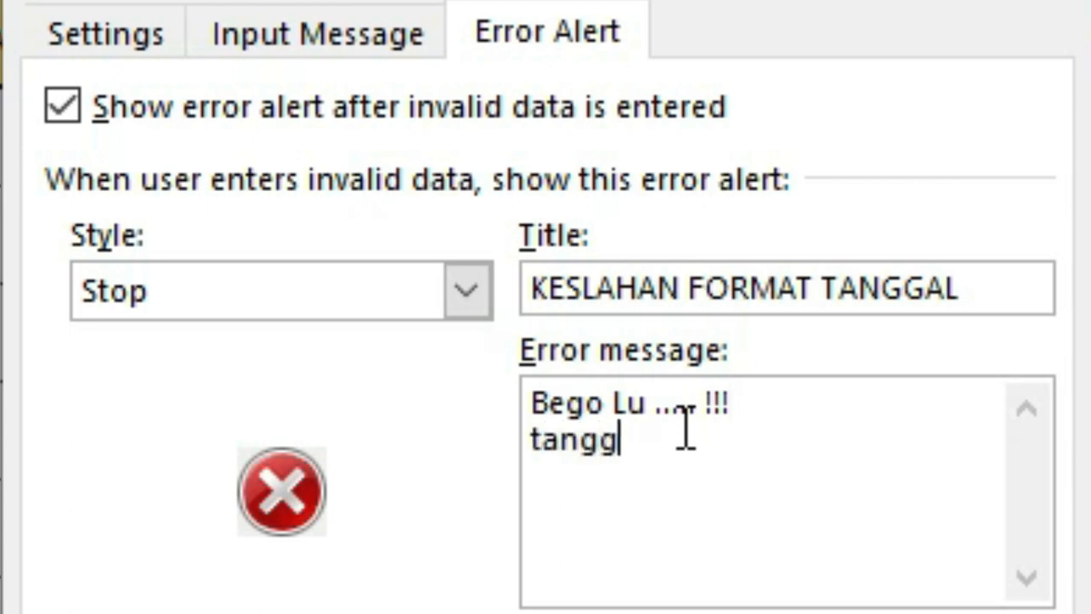
text(almu salah cuk)
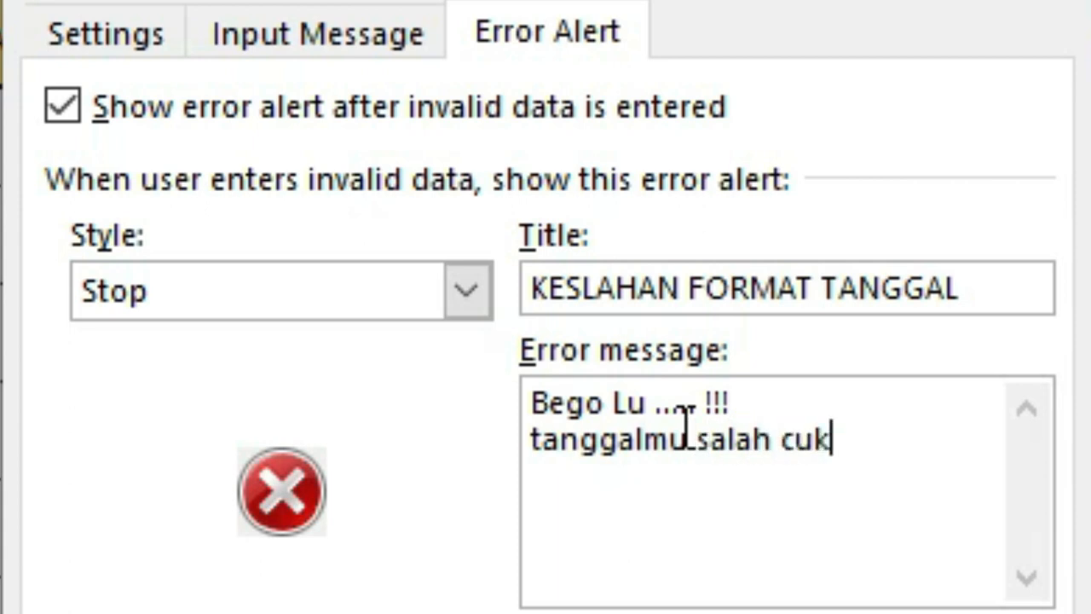
text( ... !)
key(Return)
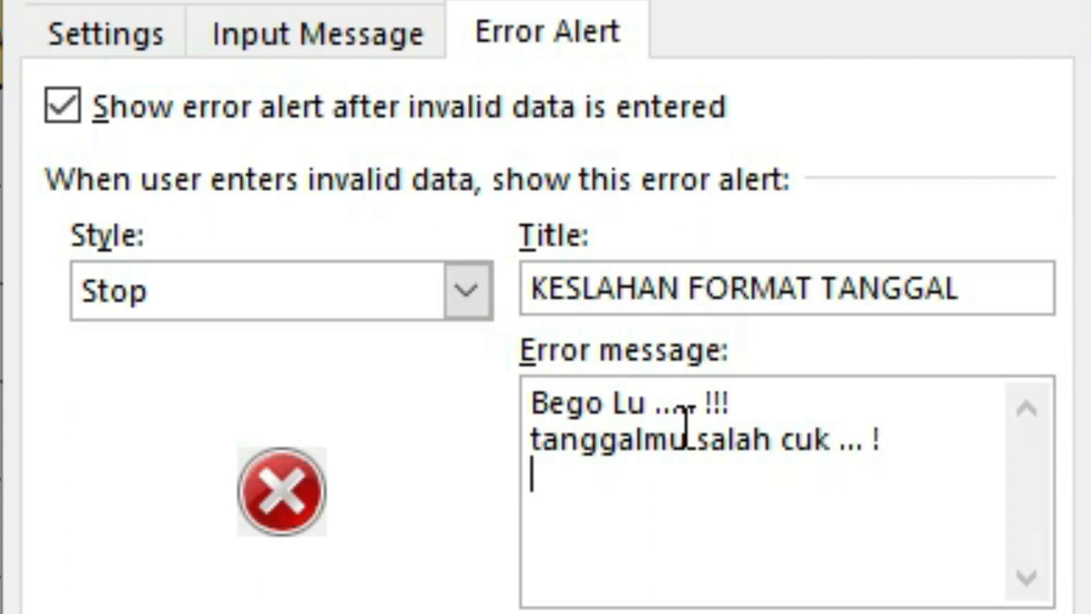
text(ketik)
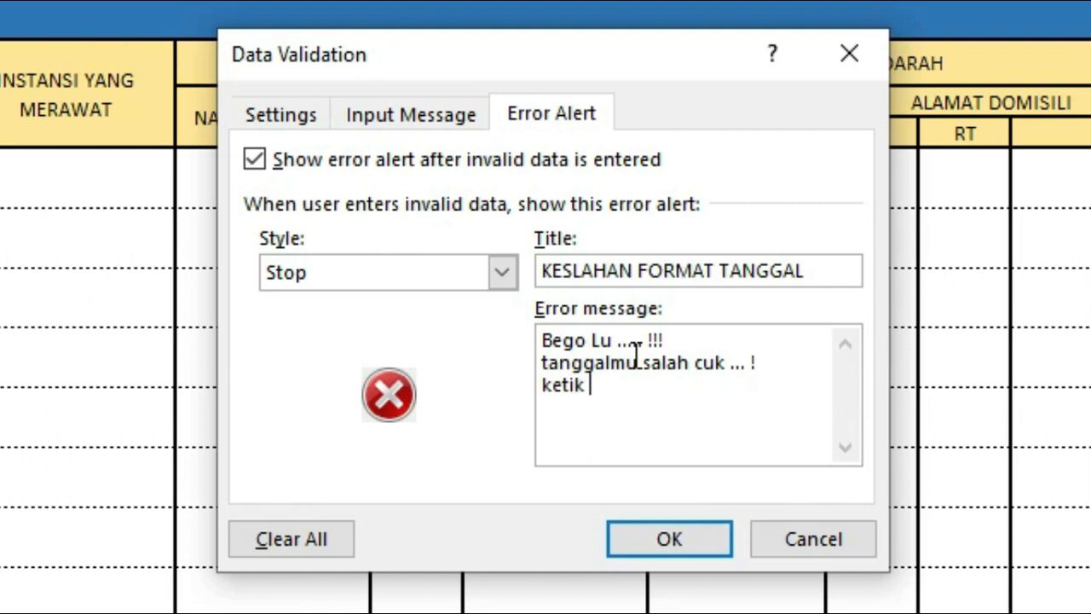
text( tanggal)
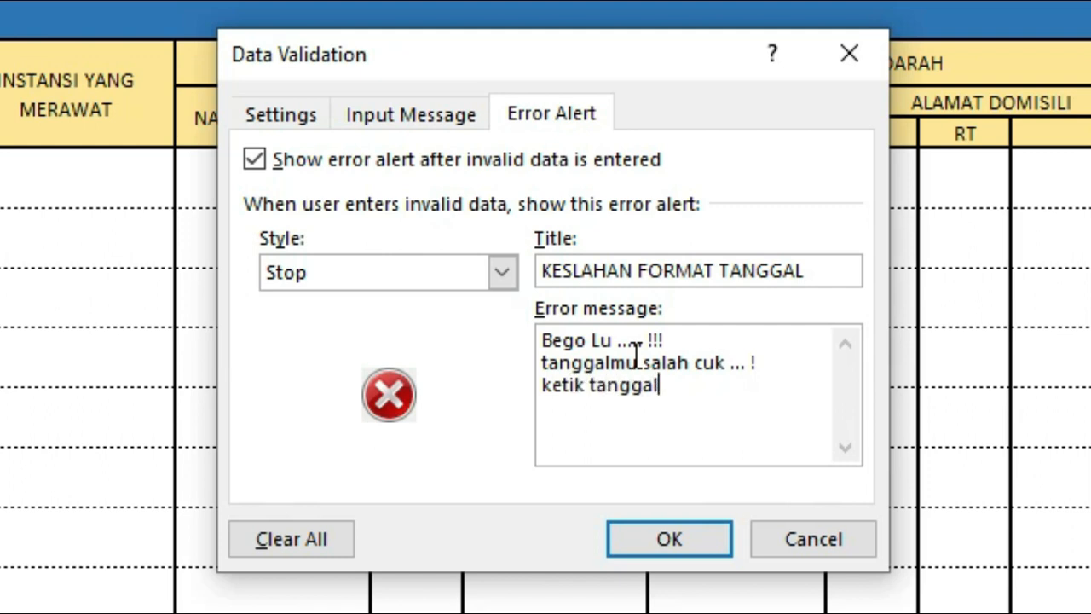
text( denga )
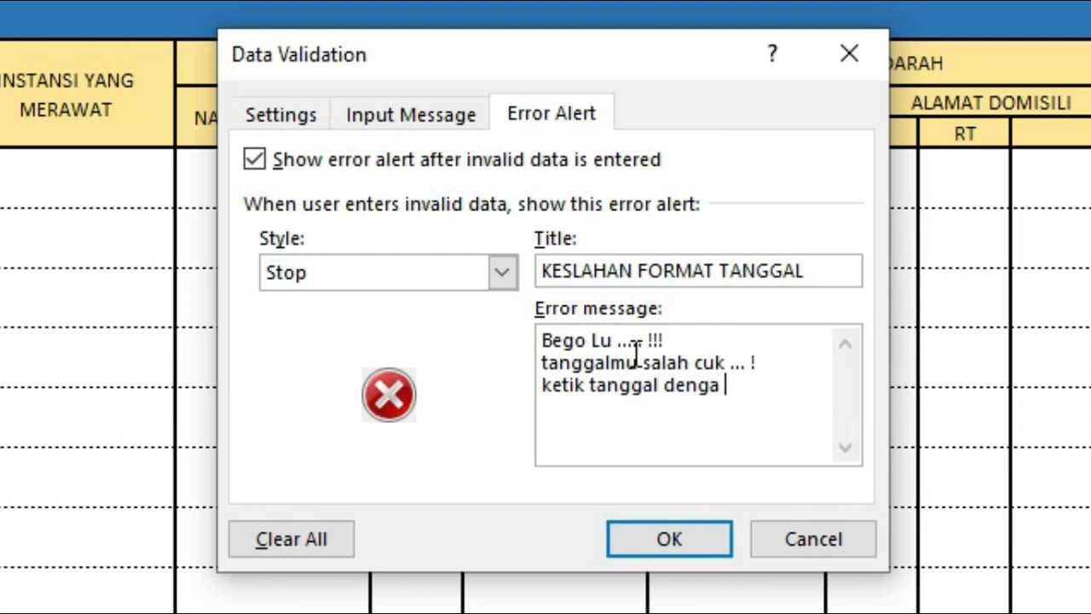
text(benar)
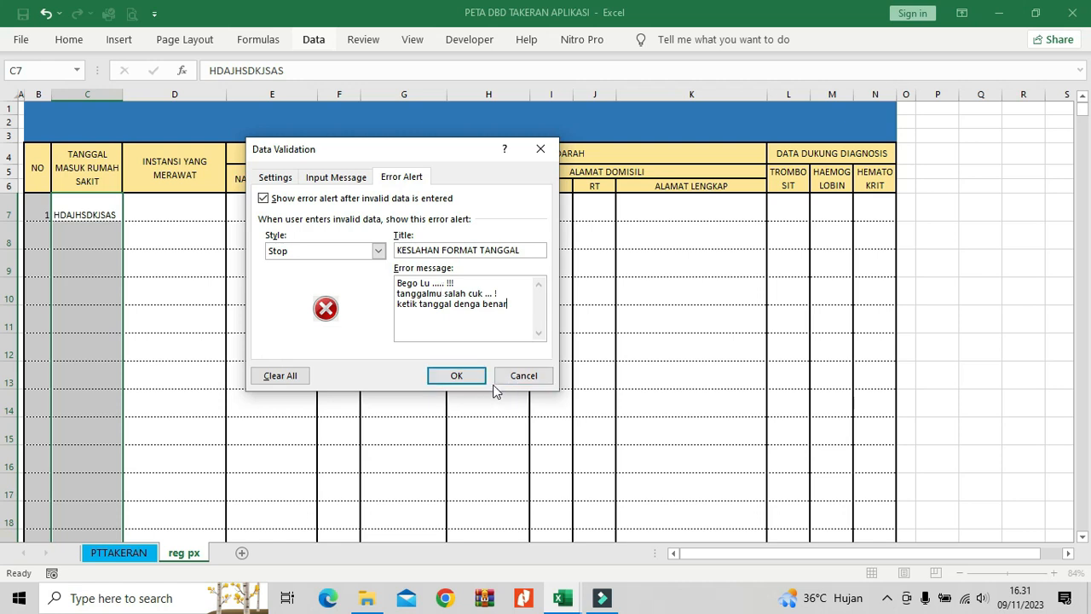
click(461, 376)
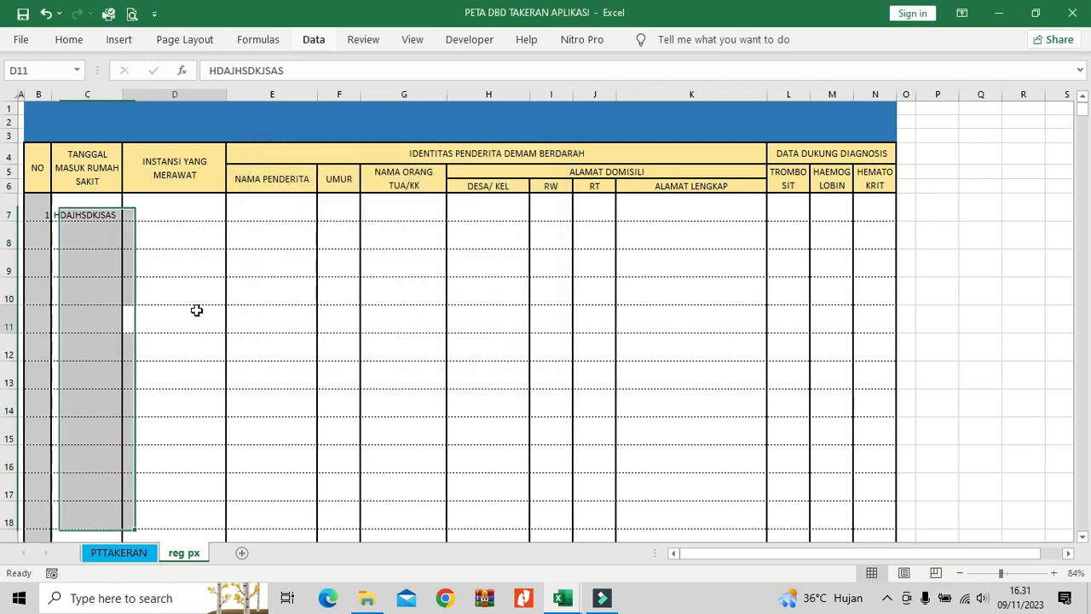
Try entering the non-date text asfa in cell C7 to test the date validation, and cancel the entry
click(196, 310)
click(111, 217)
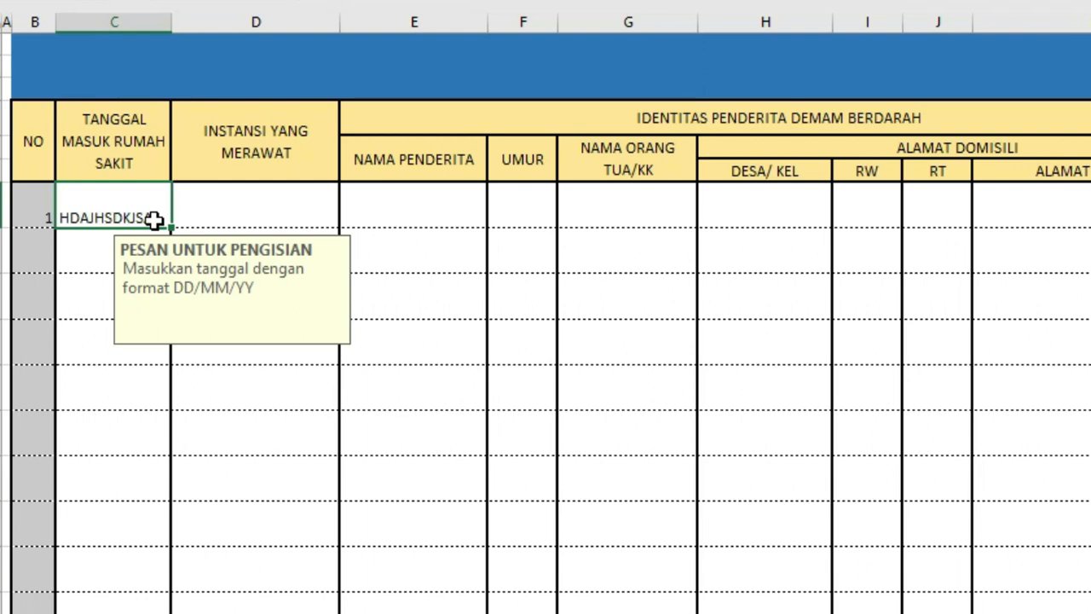
text(asfa)
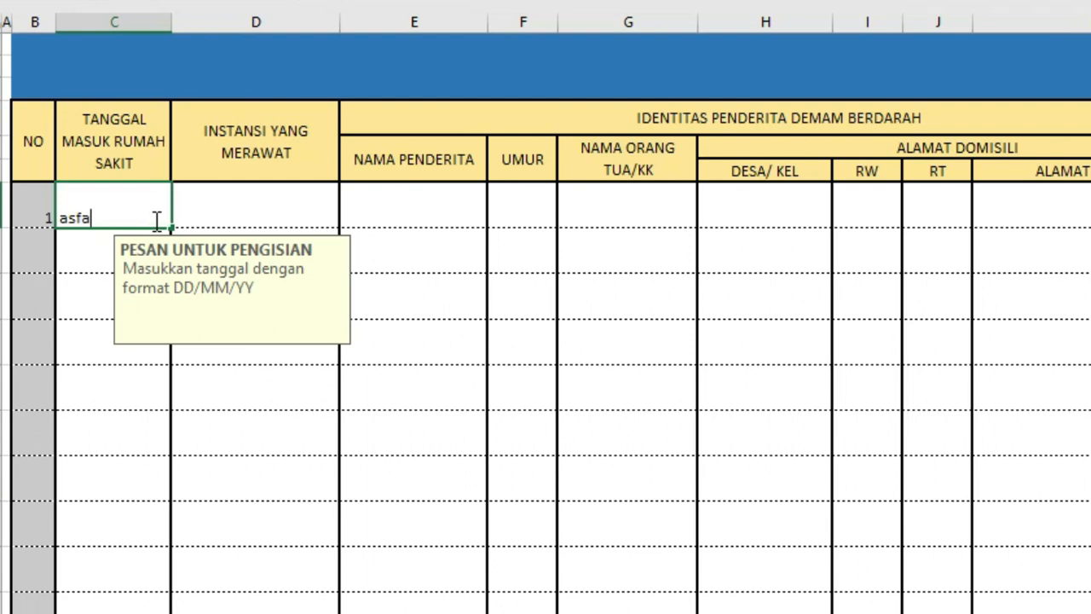
key(Return)
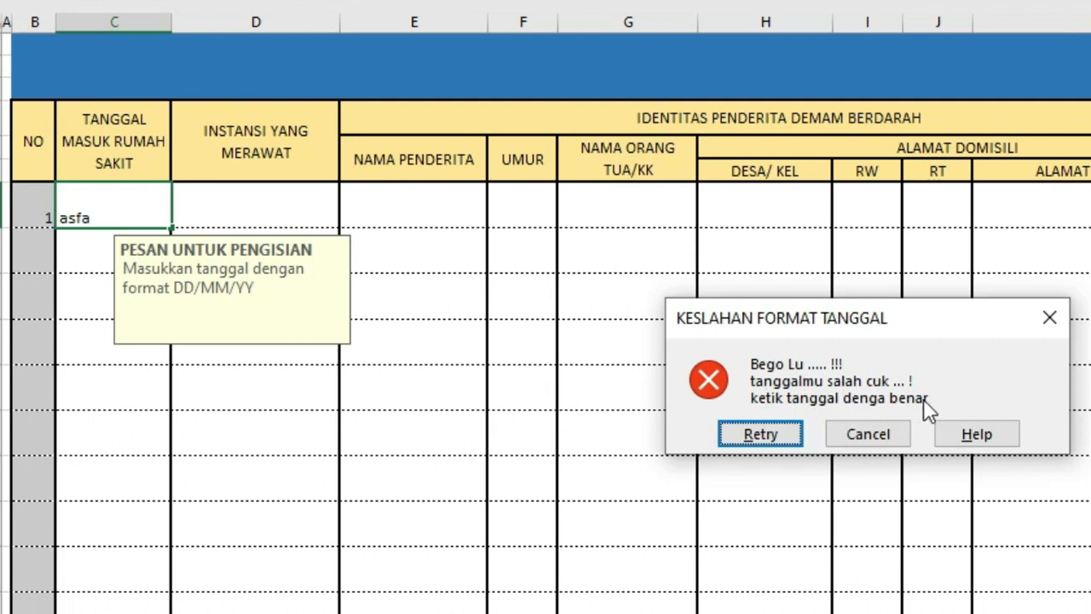
click(865, 436)
click(125, 282)
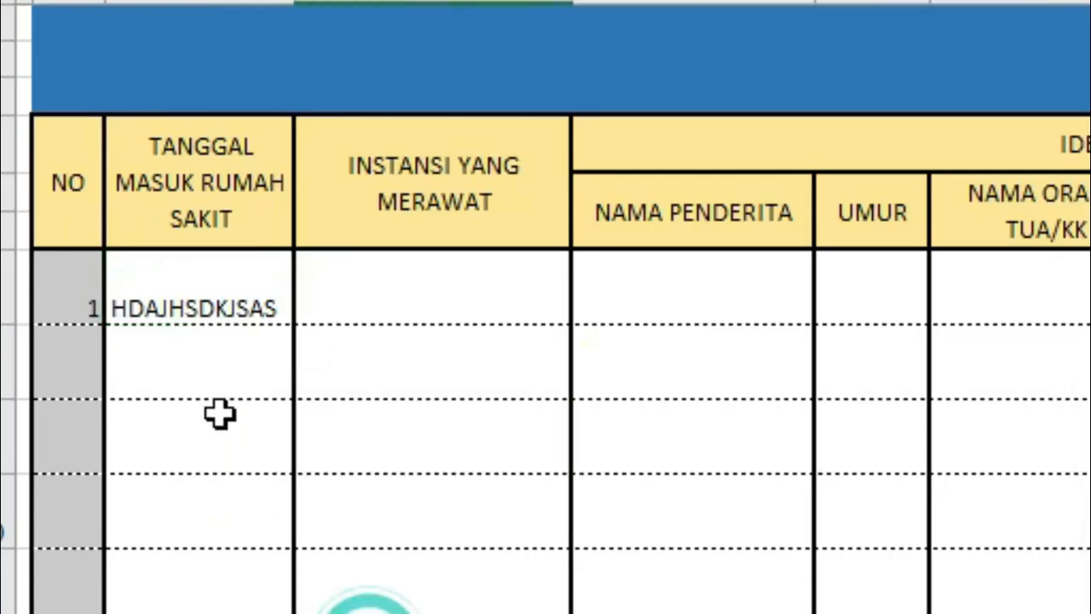
Try entering the date 01/01/2019 in cell C7 to test the date validation, and cancel the entry
click(224, 307)
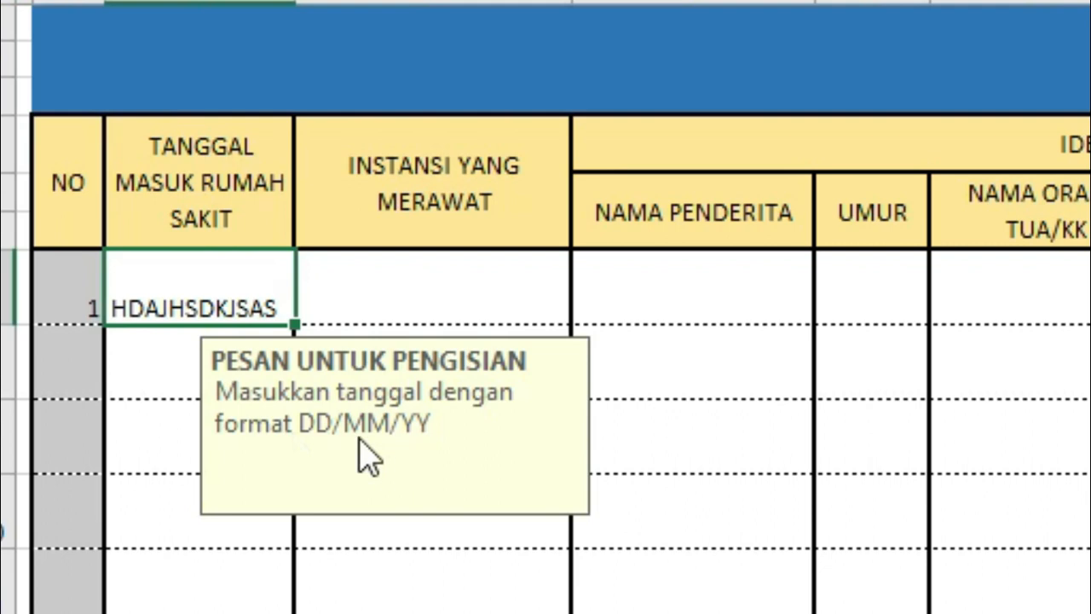
click(187, 438)
click(190, 312)
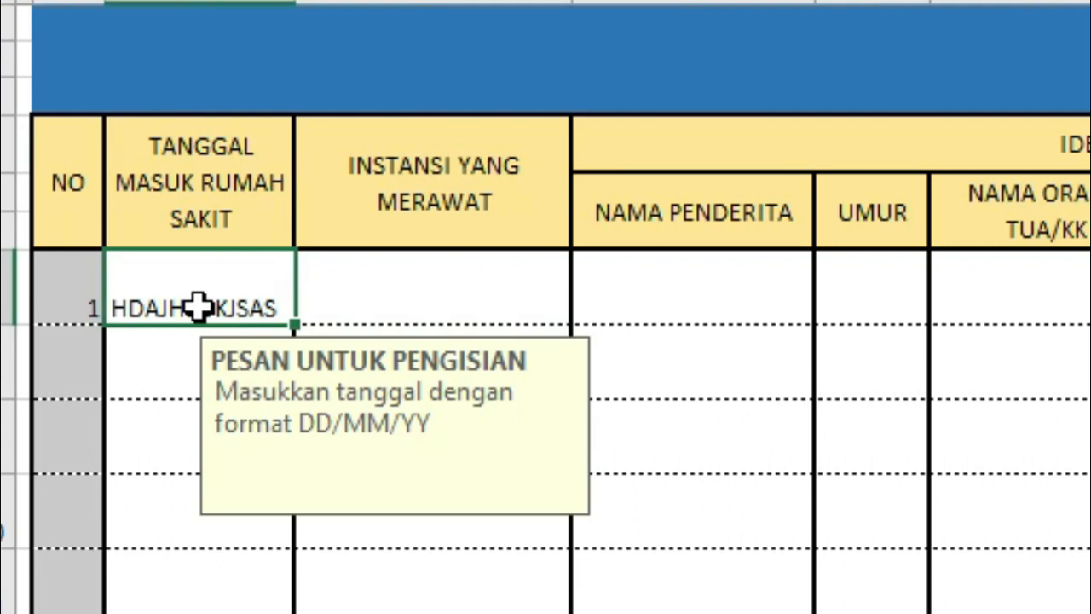
text(01/2)
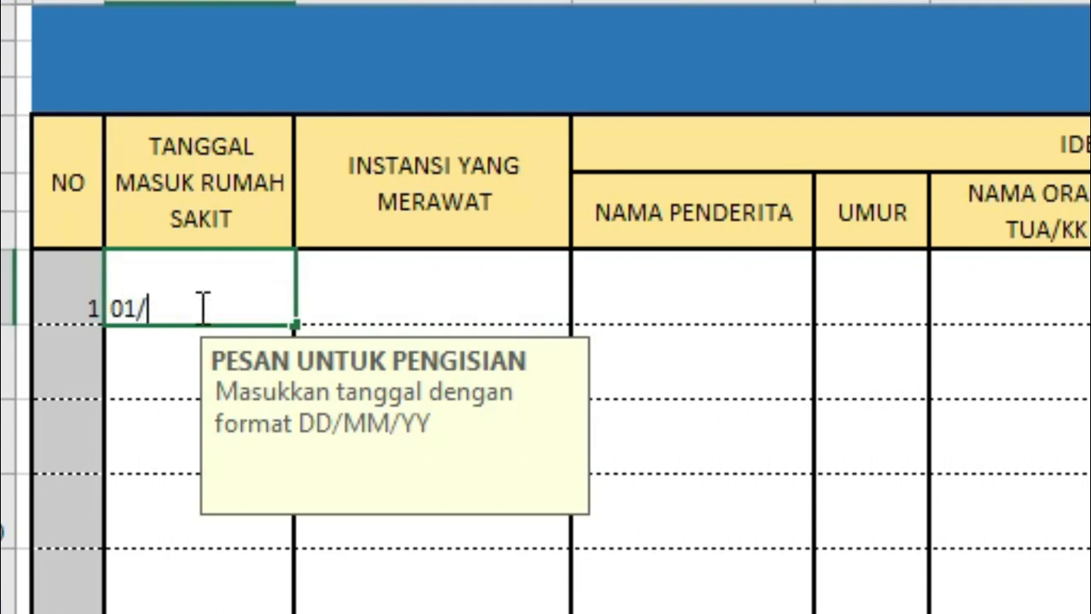
text(019)
key(BackSpace)
key(BackSpace)
key(BackSpace)
key(BackSpace)
text(01/2019)
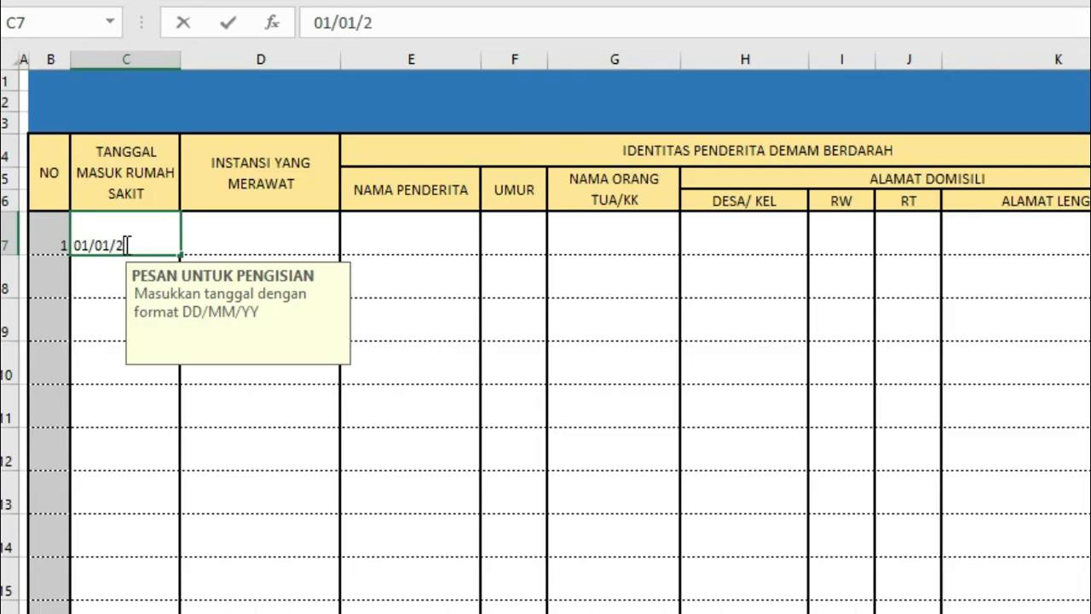
key(Return)
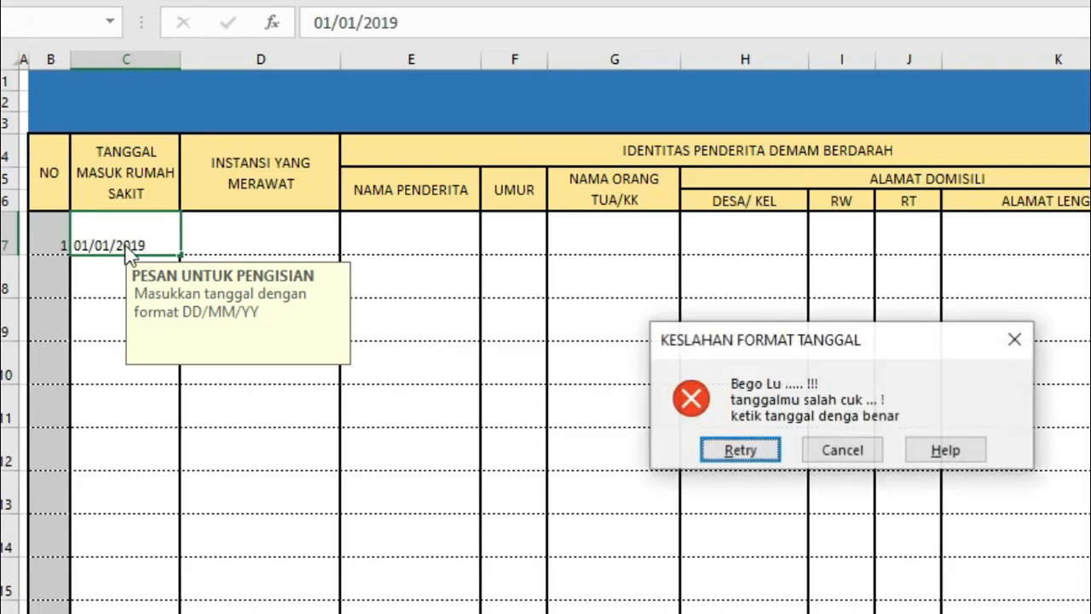
click(823, 450)
Enter the date 01/01/2023 in cell C7 as the first patient's hospital admission date
click(221, 444)
click(163, 243)
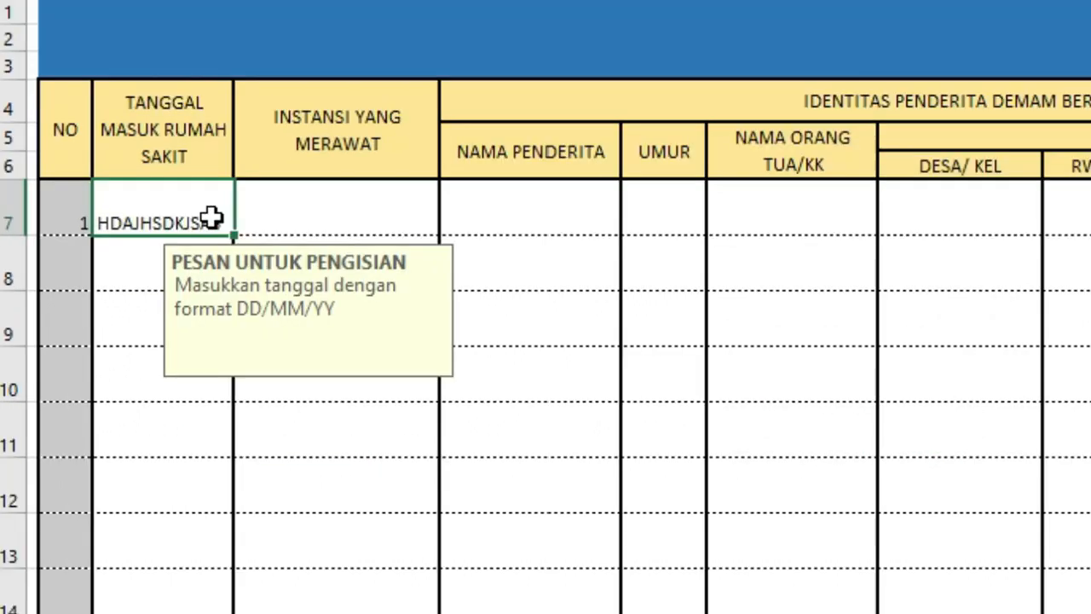
text(01)
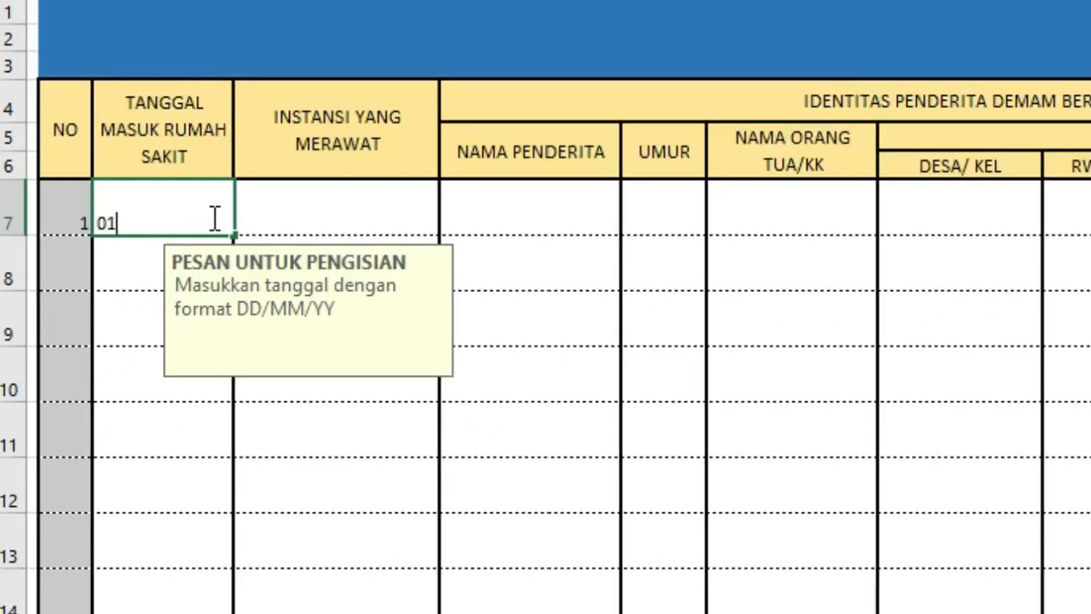
text(/01/202)
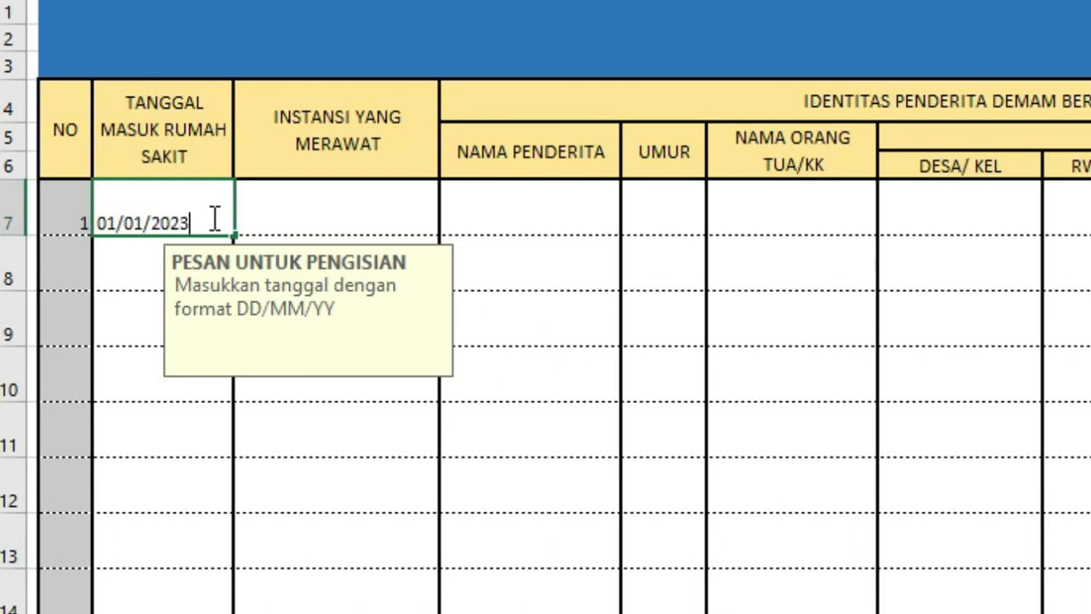
key(Return)
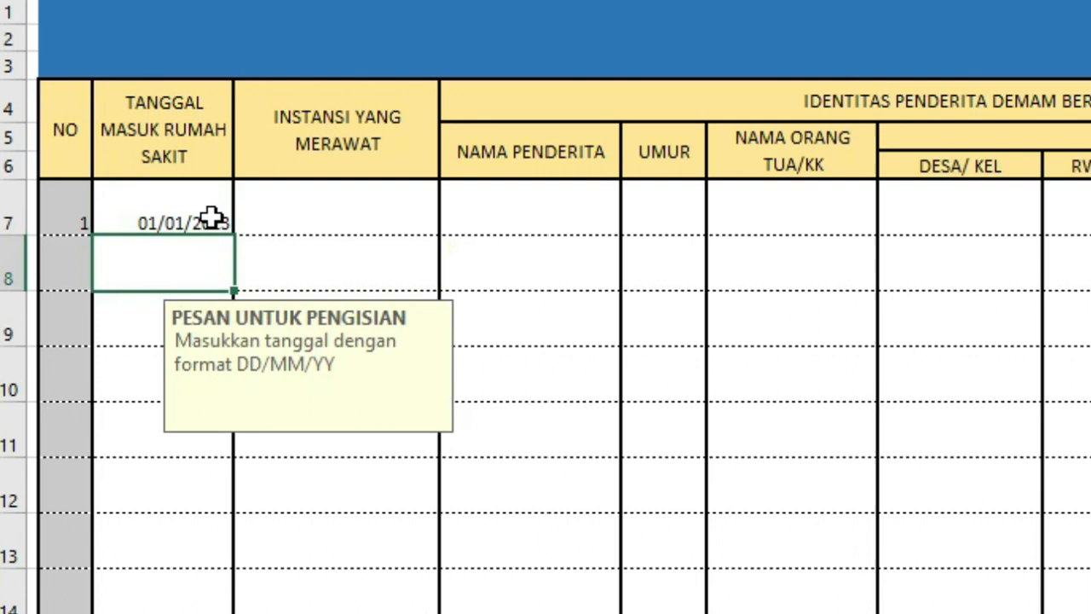
Enter 01/2022 in cell C8 as the second admission date and check the resulting cell value
text(01/2022)
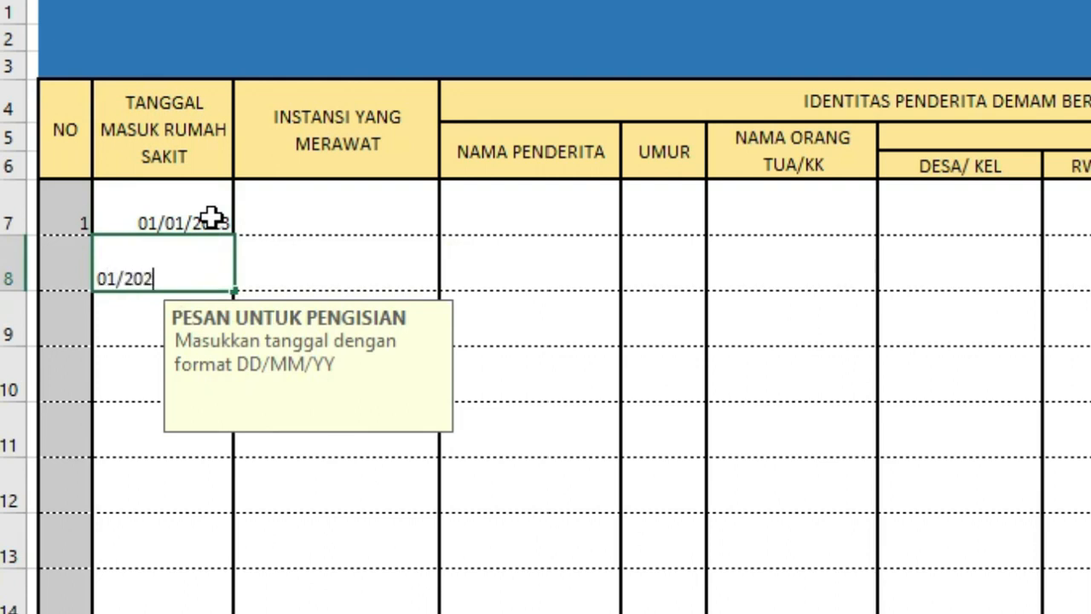
key(Return)
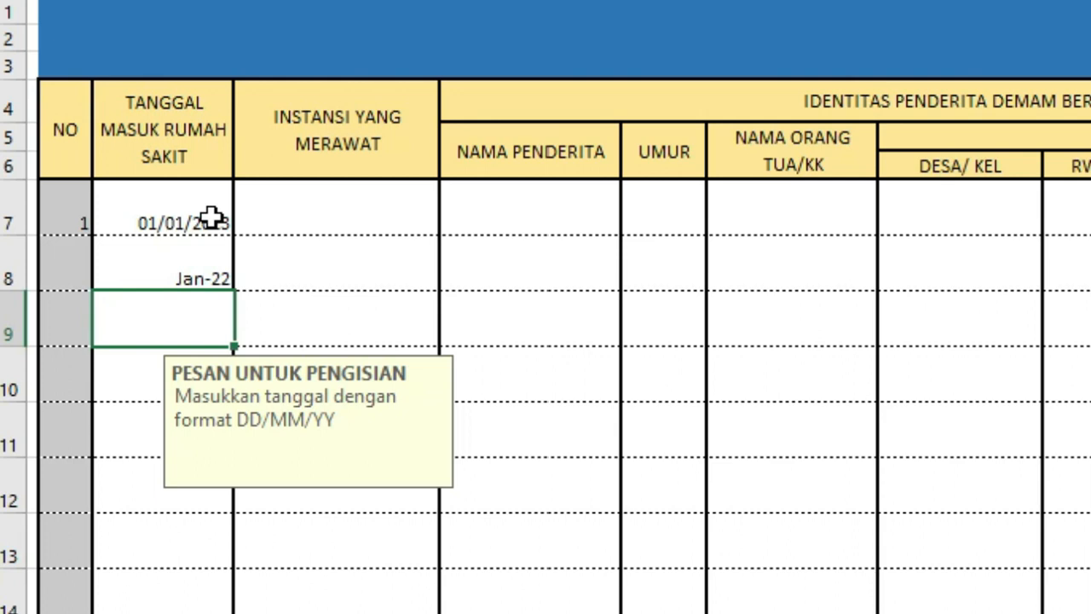
key(Up)
key(Up)
key(Down)
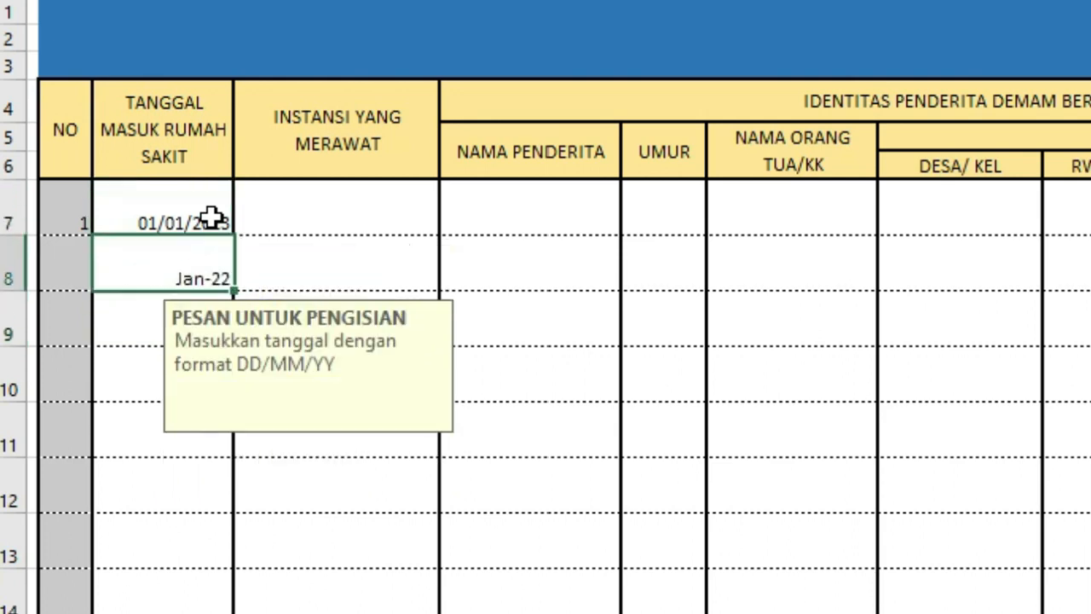
click(401, 284)
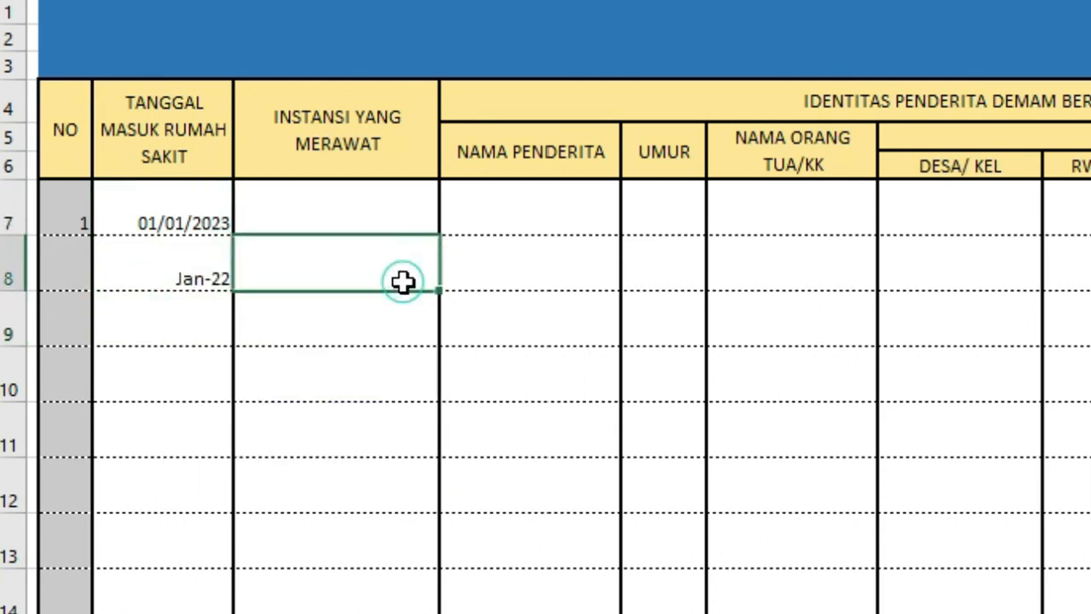
click(354, 422)
click(195, 210)
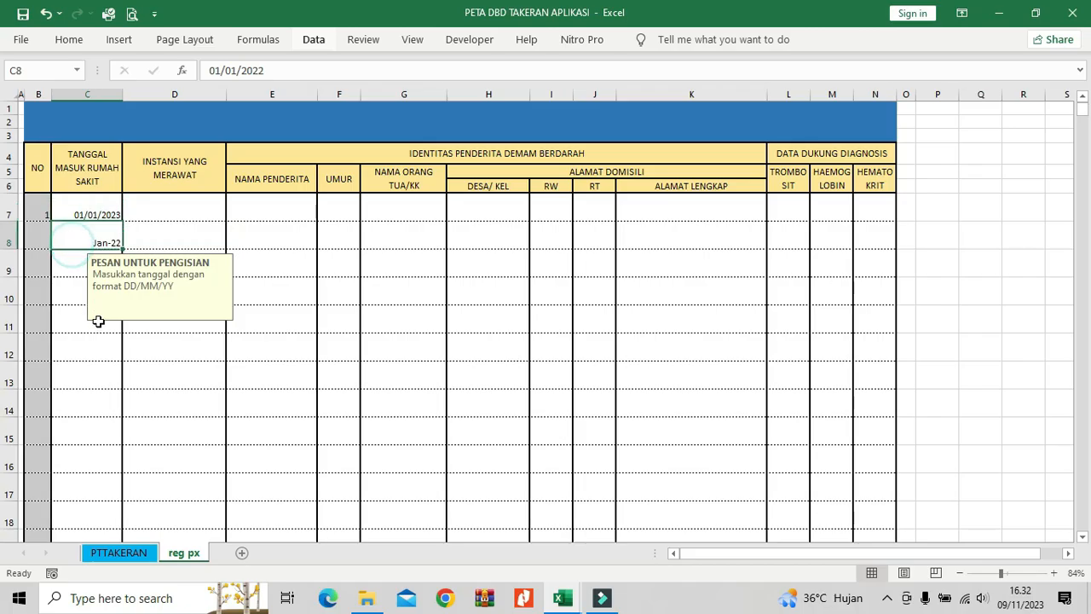
click(336, 544)
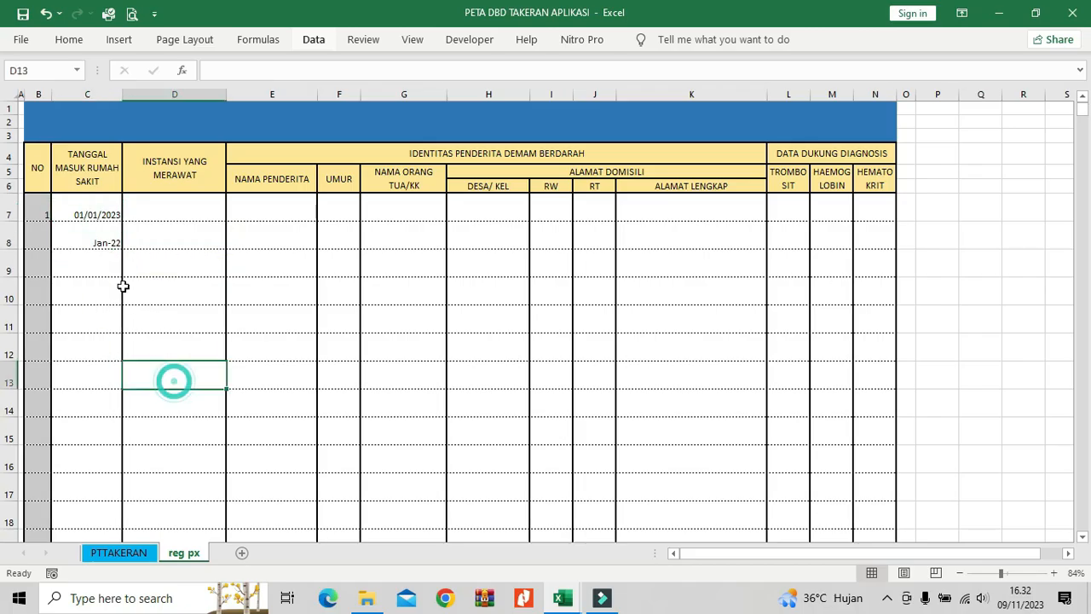
Choose the Indonesian date format type 14 Maret 2012 for the admission date cells C7 to C2000
click(105, 215)
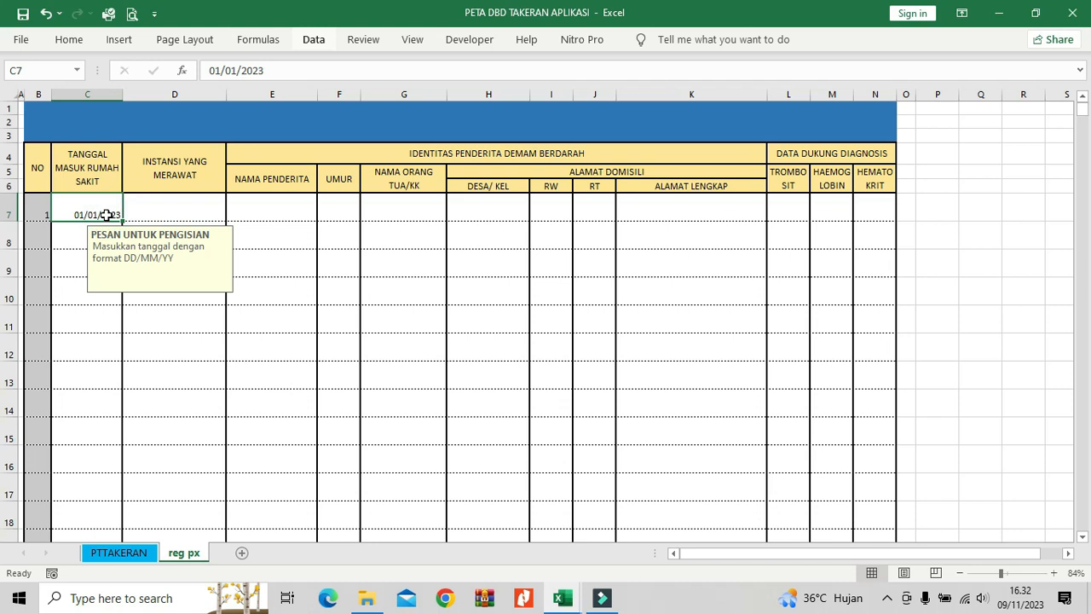
key(Down)
key(Up)
key(shift+Down)
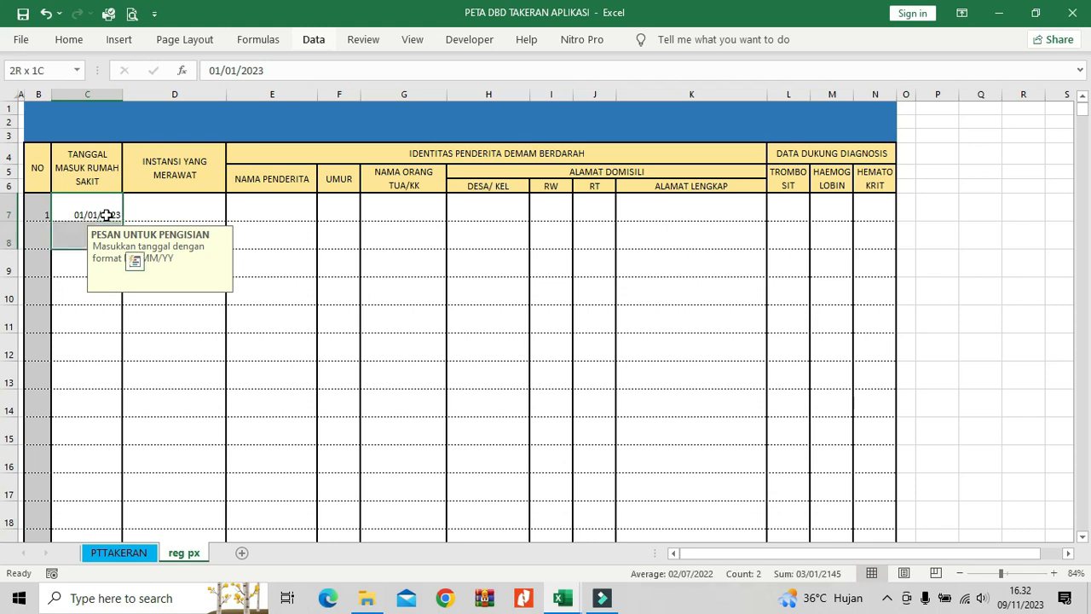
key(ctrl+shift+Down)
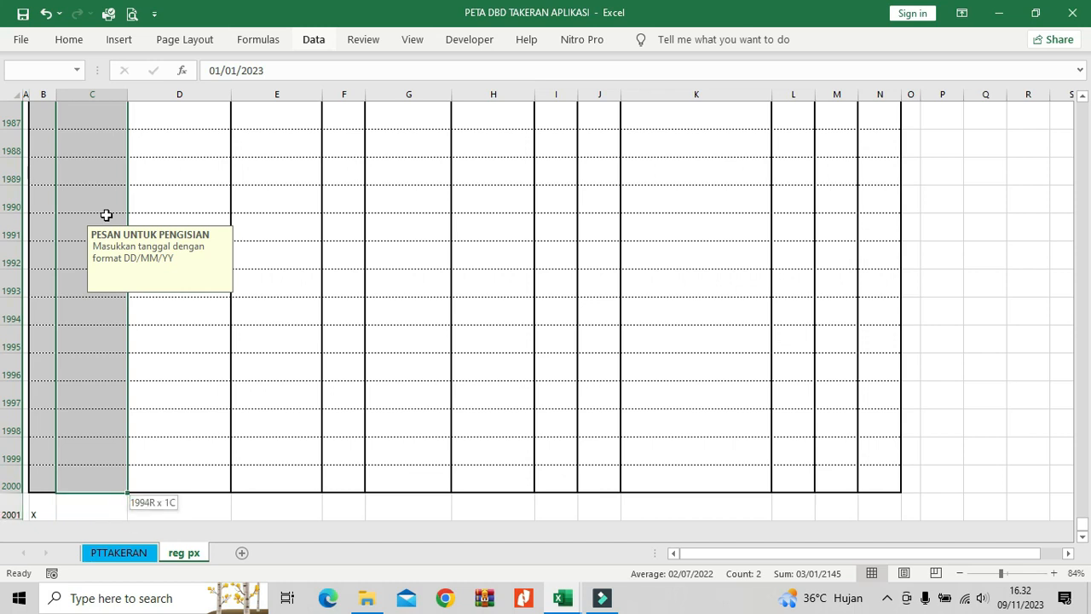
scroll(106, 215, up, 18)
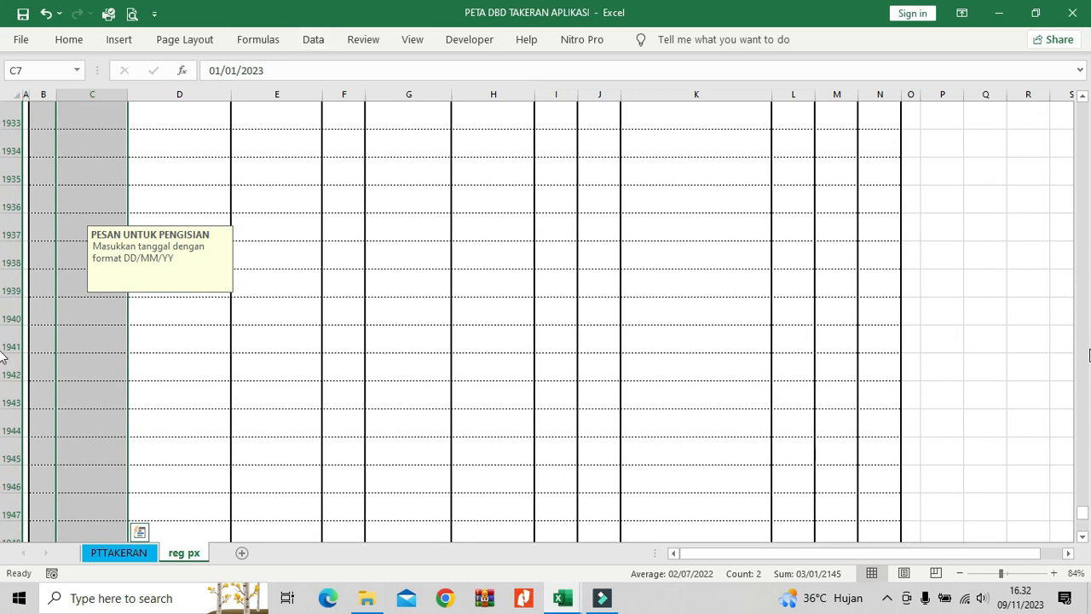
drag(1085, 515, 1079, 112)
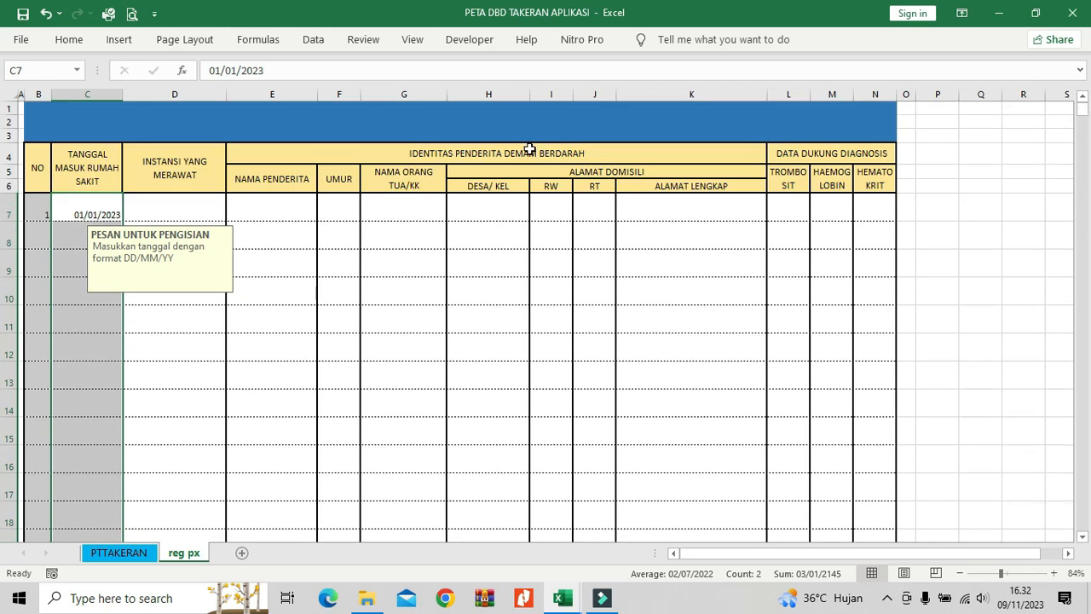
click(81, 40)
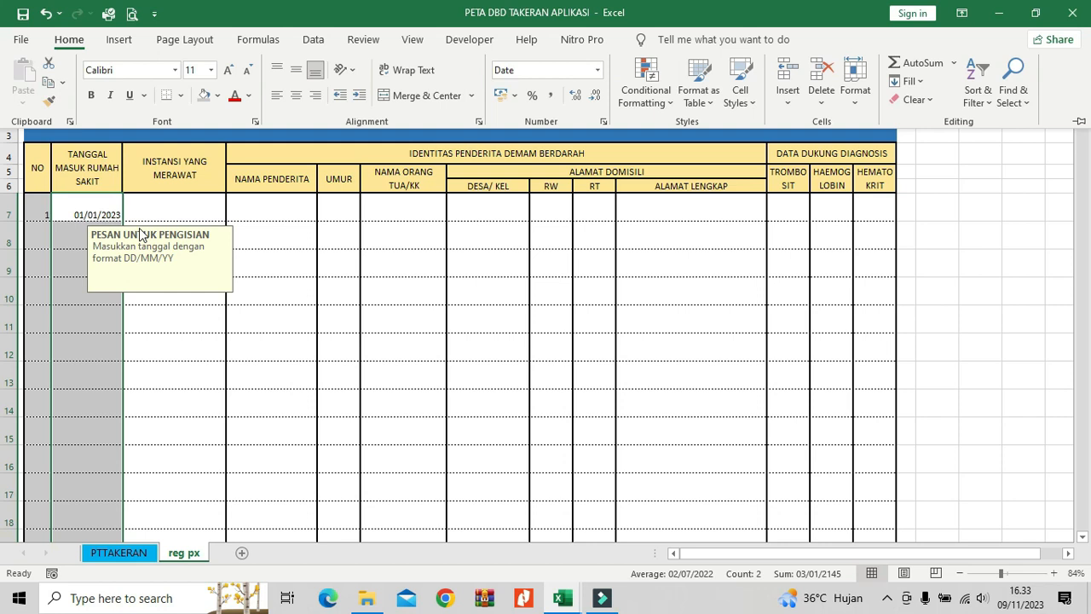
text(e)
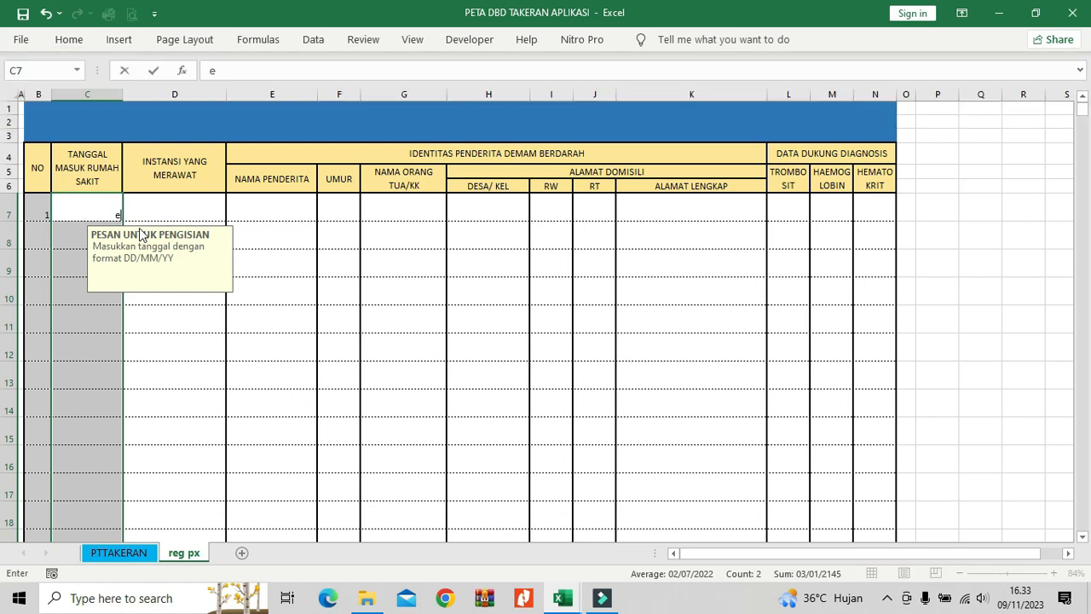
key(Escape)
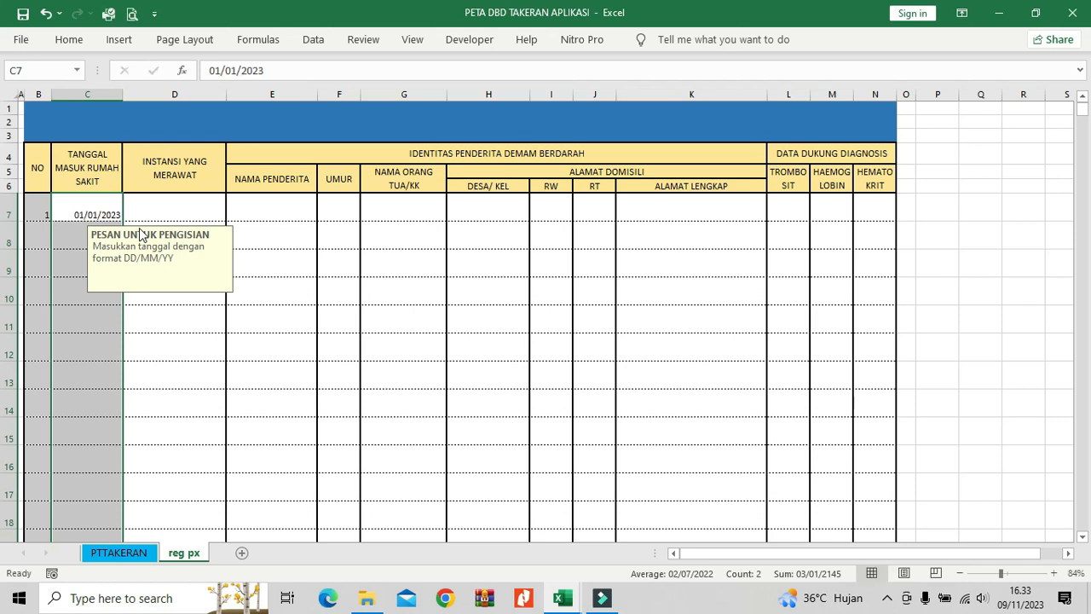
key(alt)
key(o)
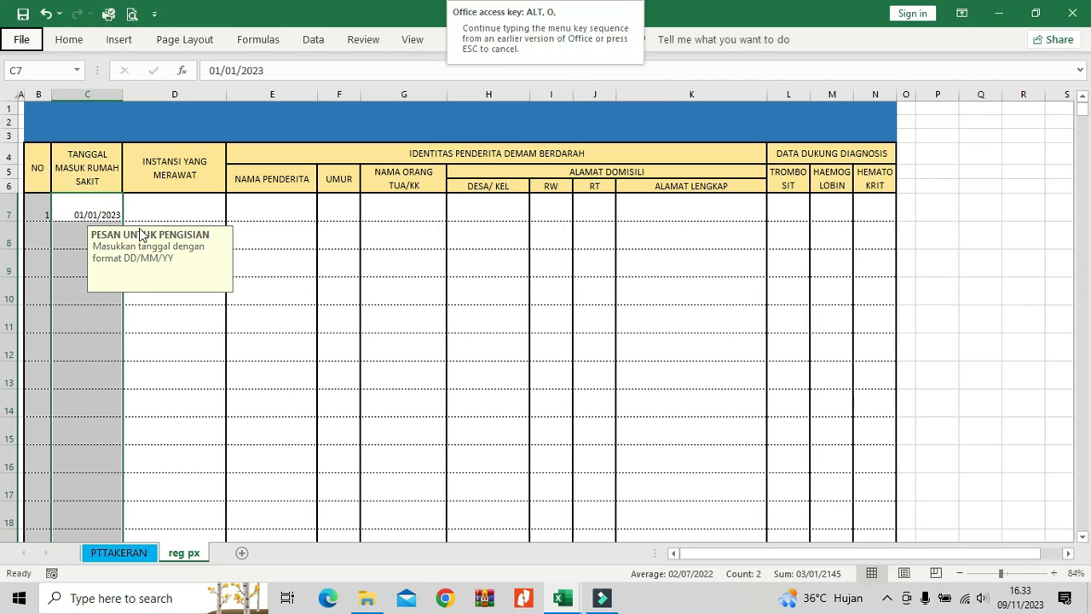
key(e)
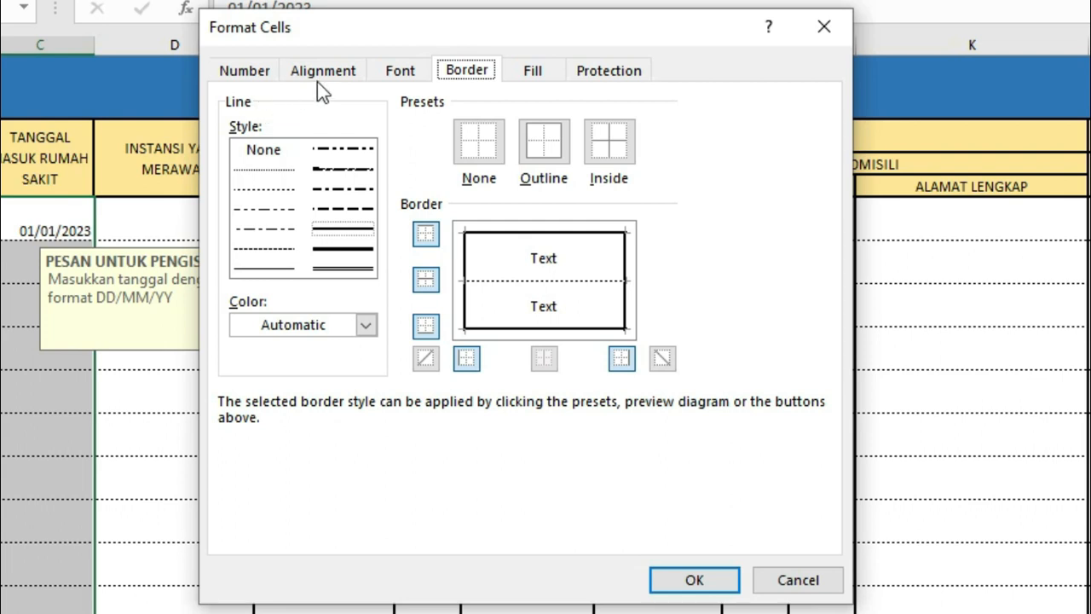
click(241, 73)
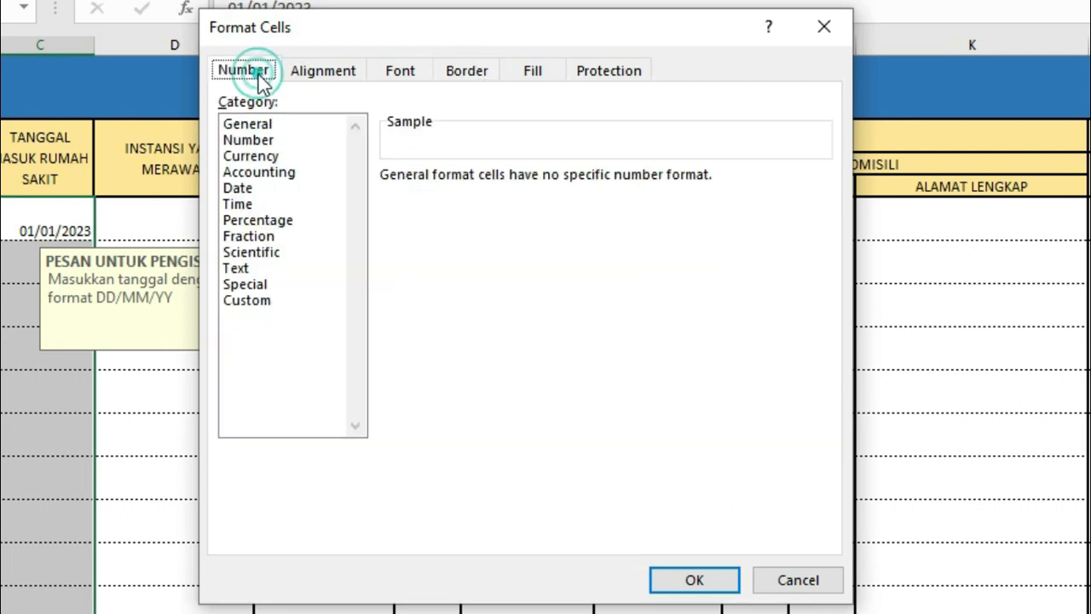
click(264, 188)
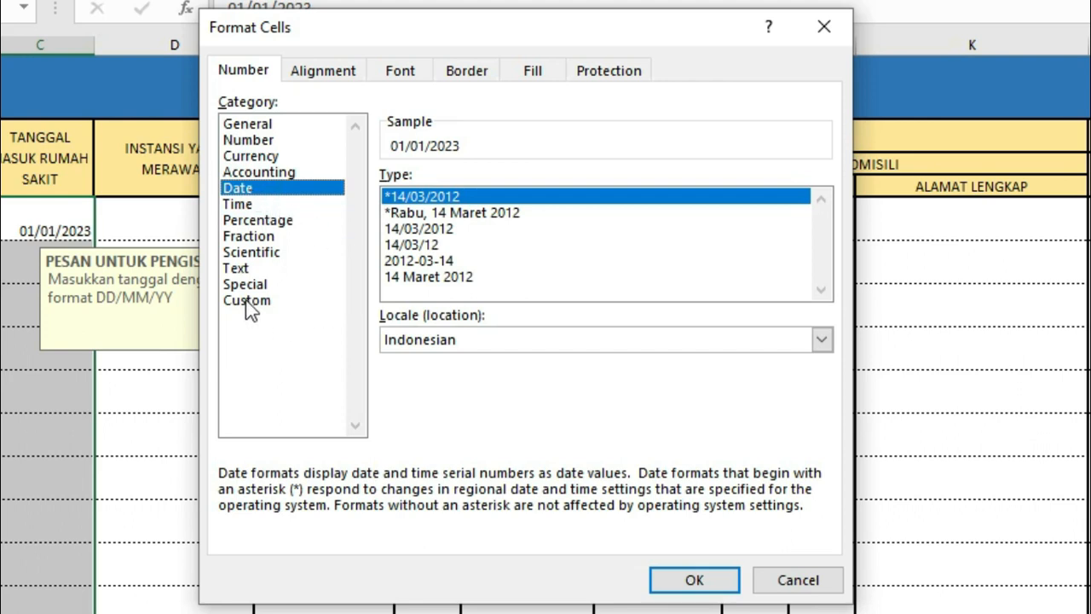
click(441, 280)
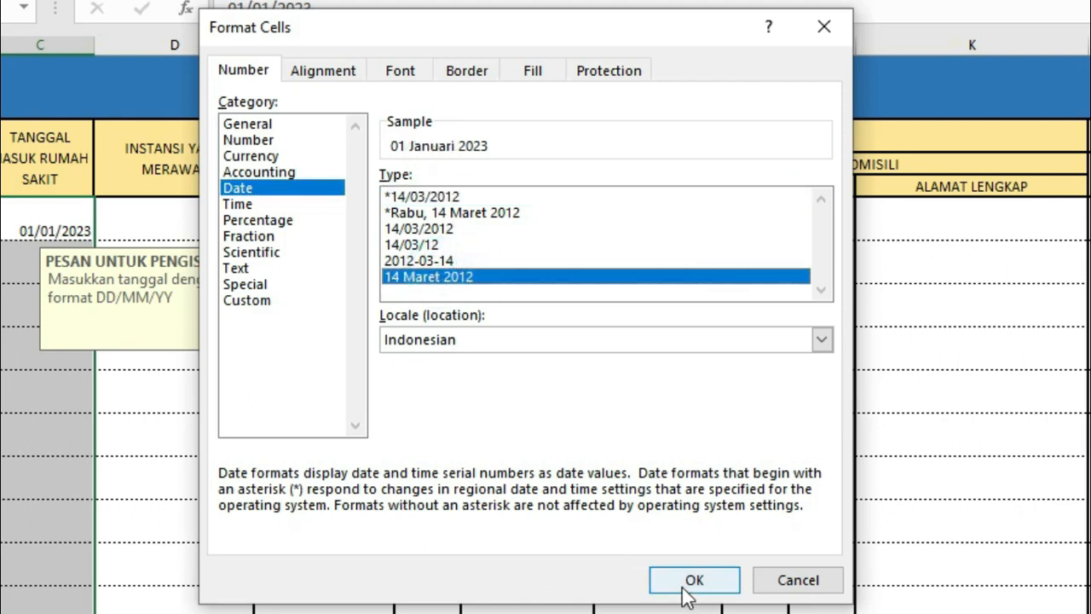
Try replacing the custom number format code with "[dd mmmmmmm yyyy" for the admission date cells
click(256, 301)
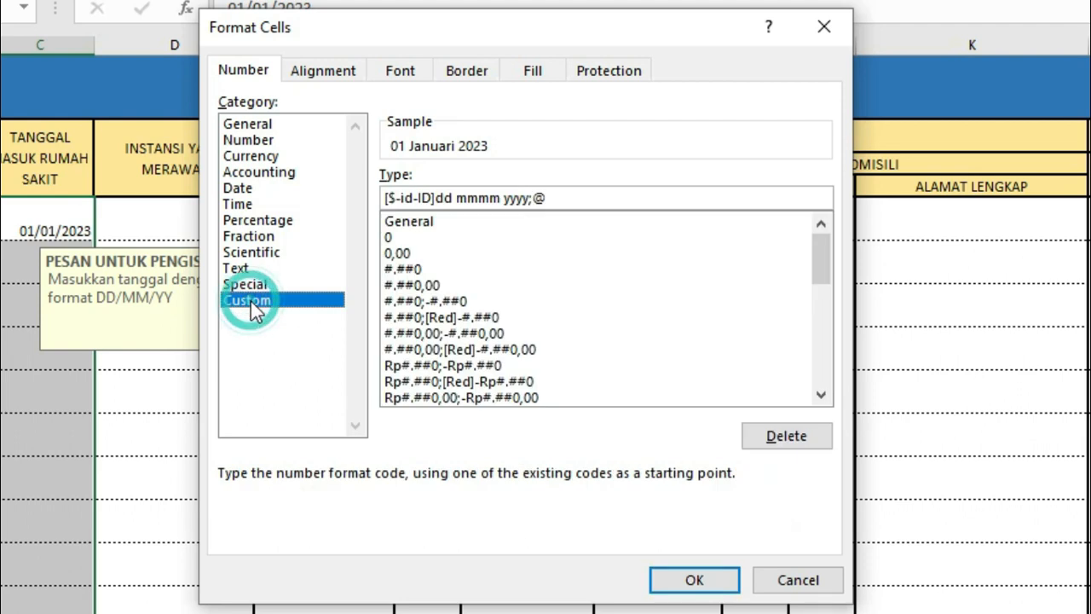
double_click(425, 198)
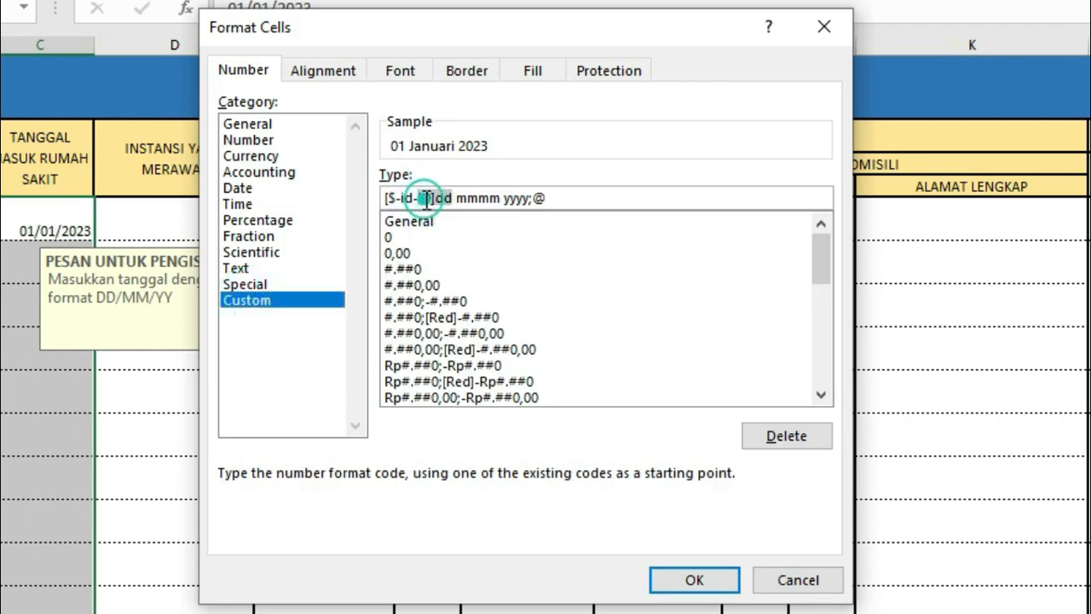
drag(384, 198, 606, 204)
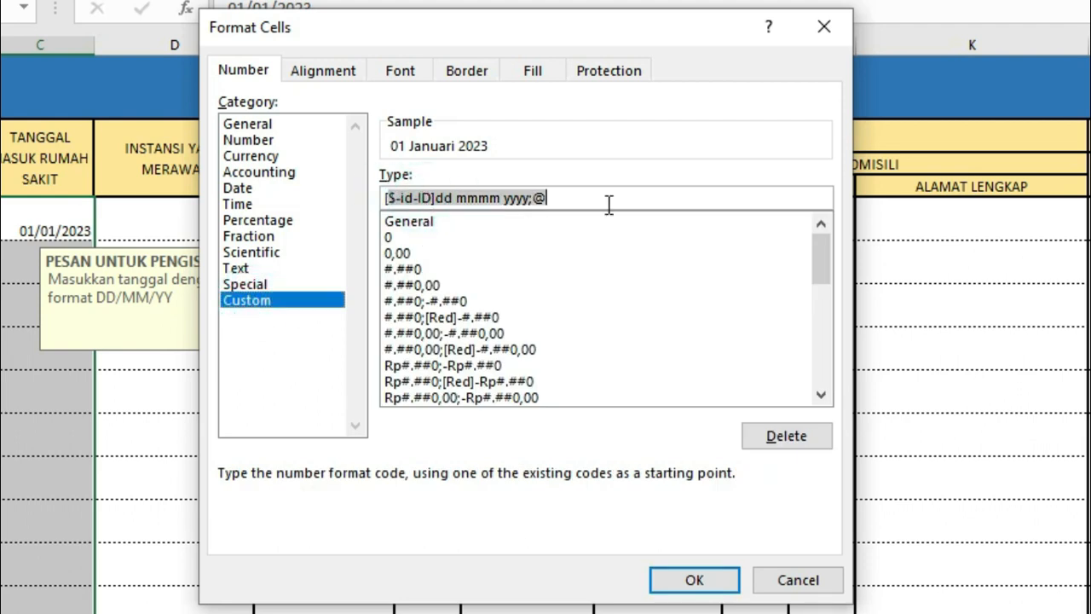
text([dd)
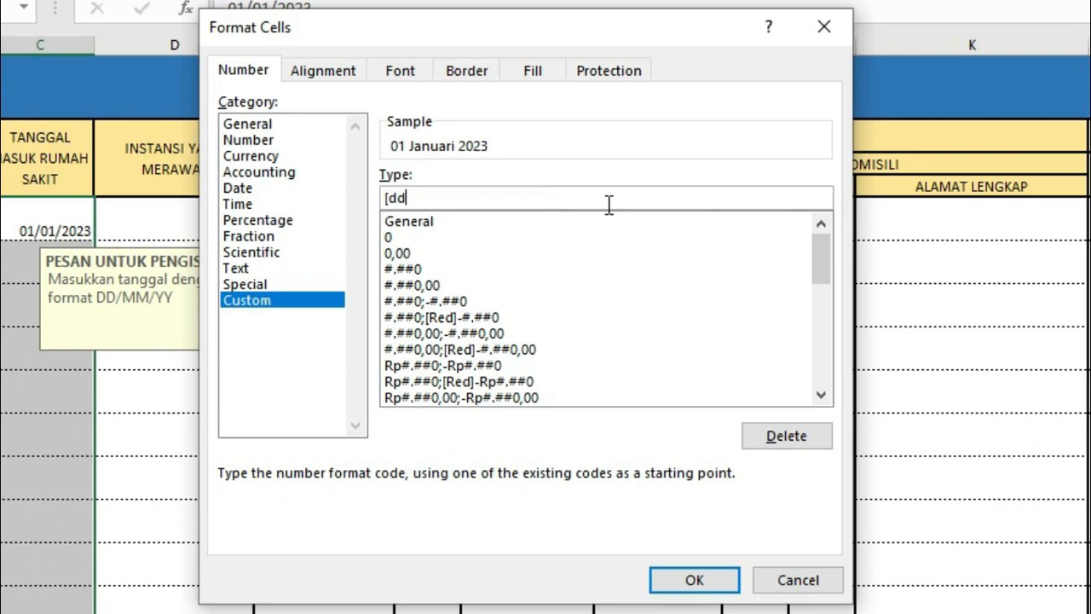
text( mmmmmmm yyyy)
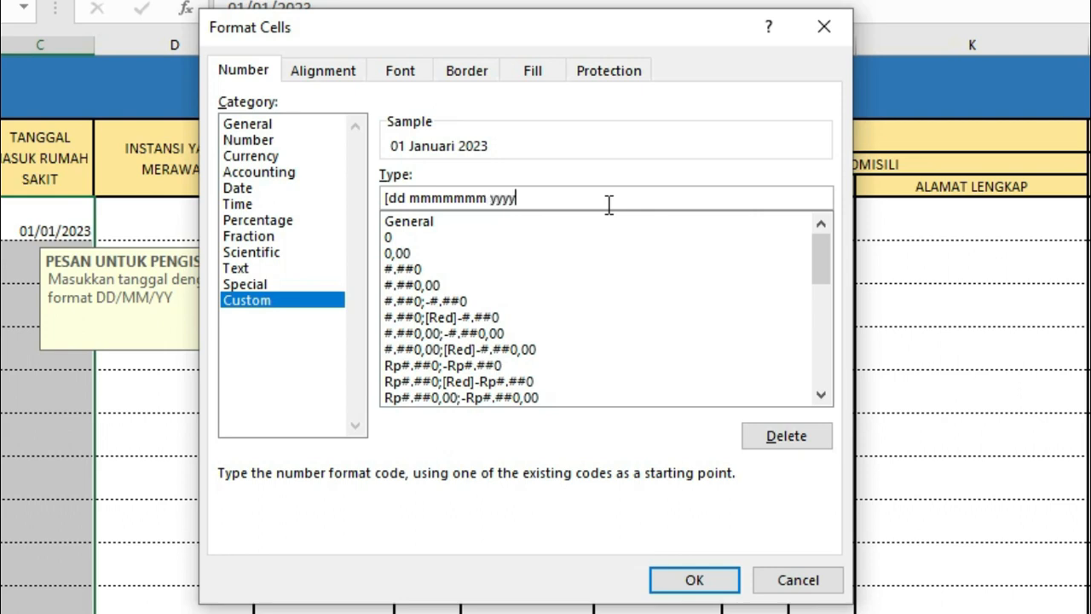
click(396, 198)
Try to apply the Indonesian date type 14 Maret 2012 to the admission date cells and dismiss the format error
click(243, 188)
click(436, 281)
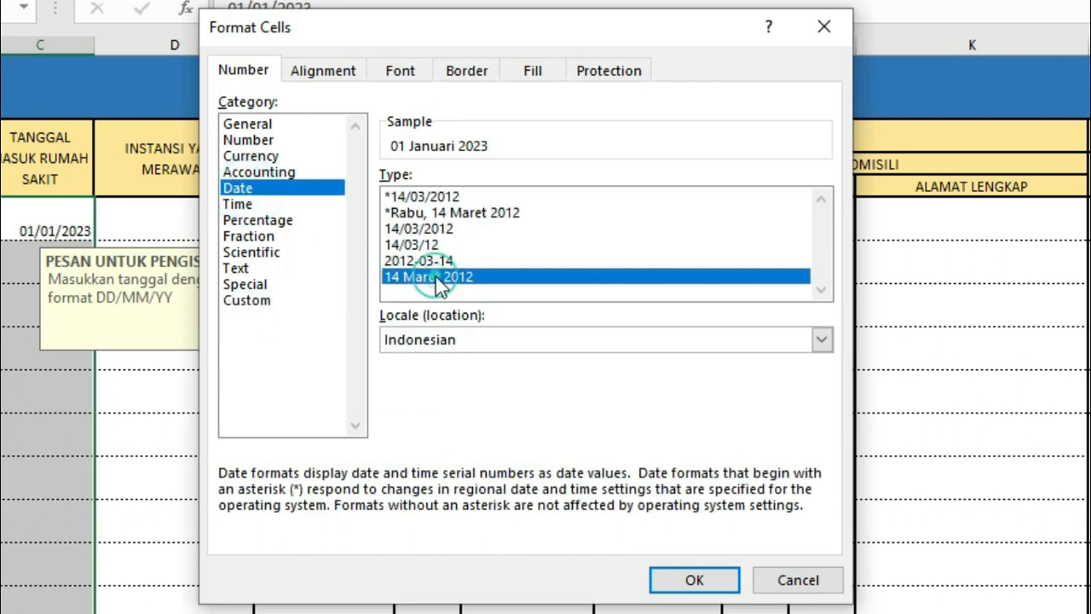
click(689, 584)
click(708, 444)
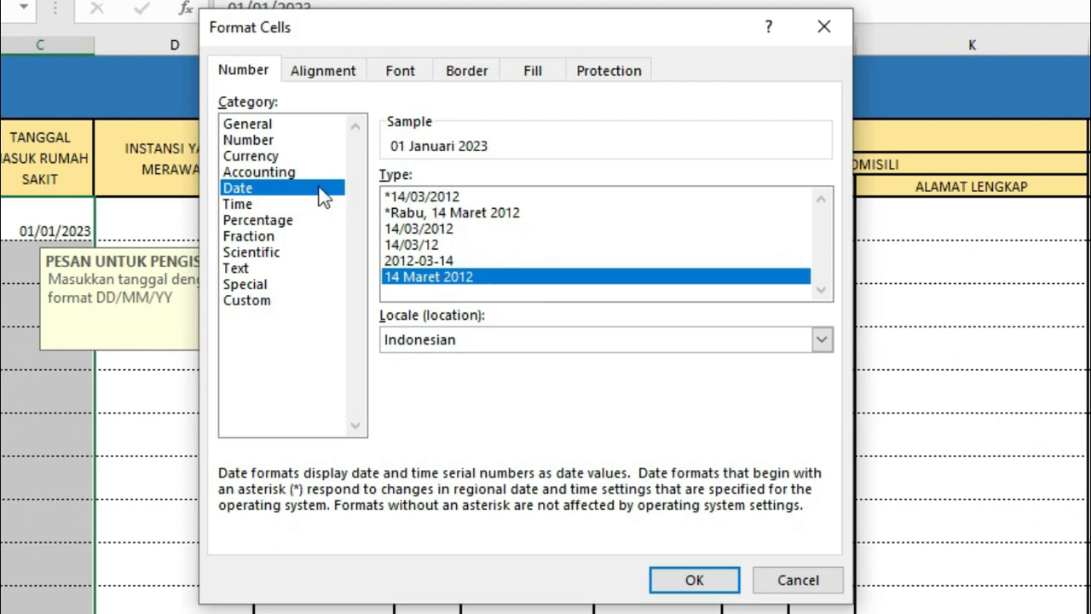
double_click(421, 285)
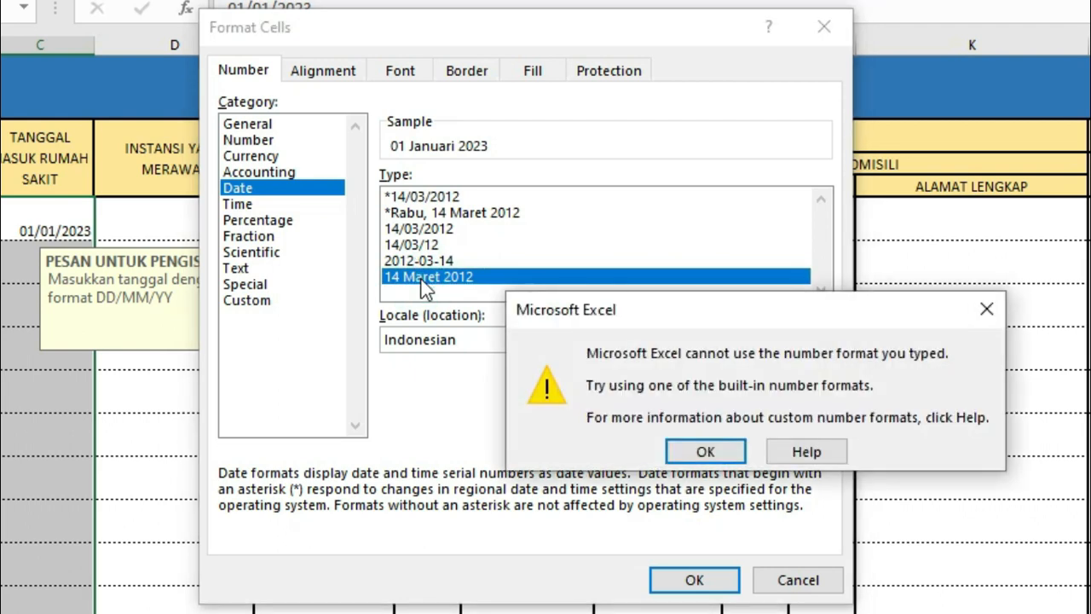
click(694, 451)
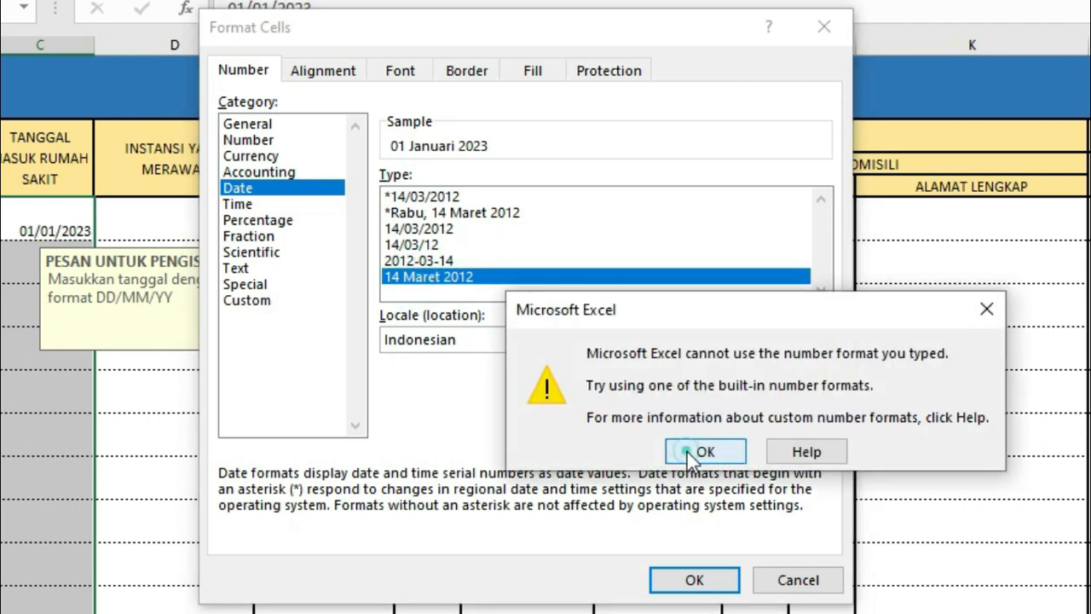
Apply the custom number format dd mmmmmm yyy to the admission date cells C7 to C2000
click(261, 303)
click(453, 198)
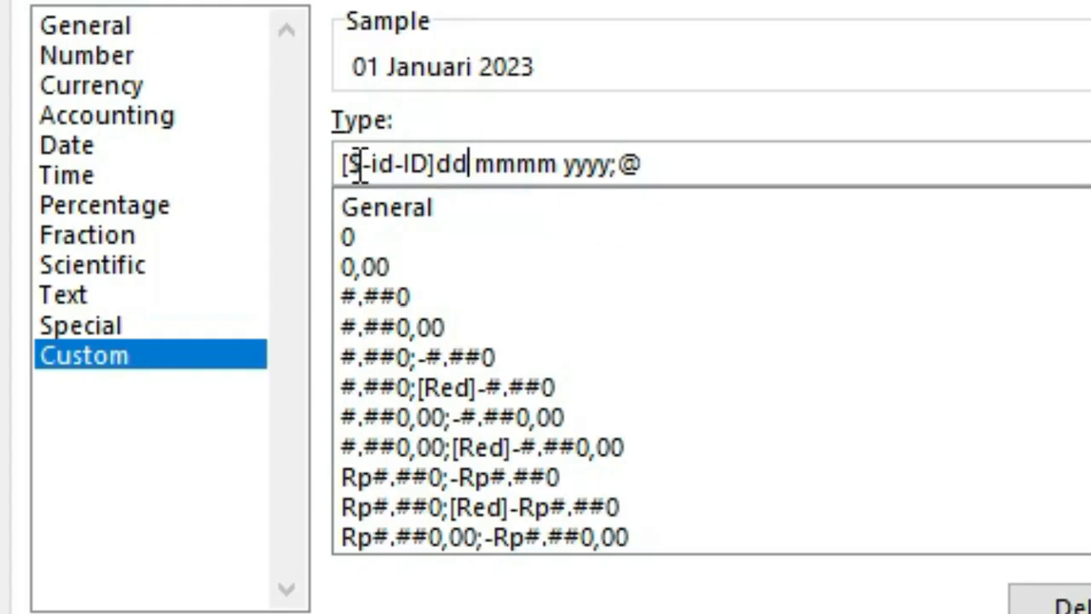
drag(358, 163, 881, 219)
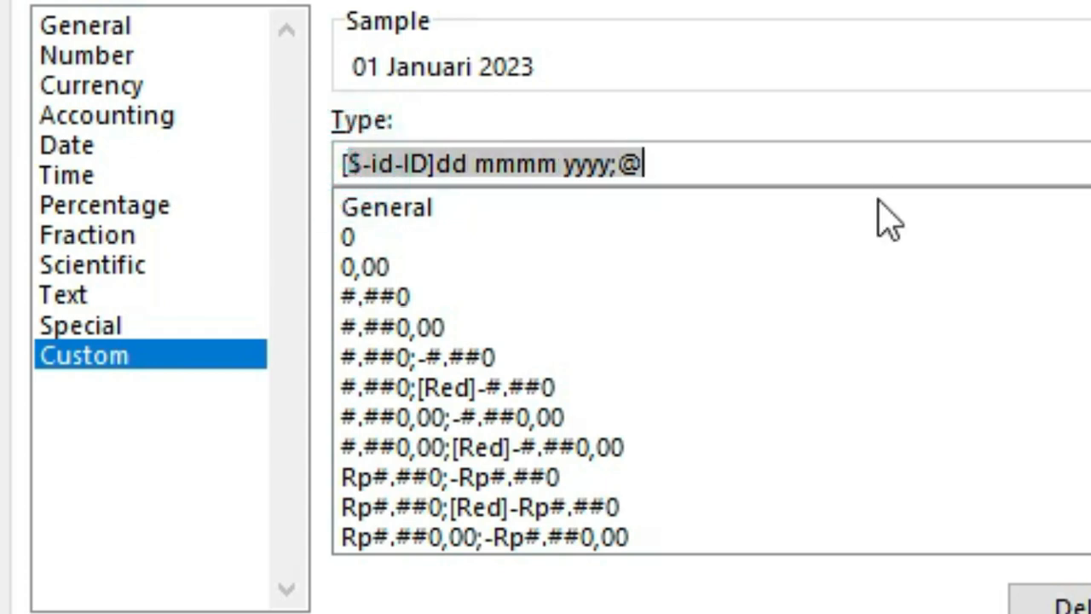
key(BackSpace)
text(d)
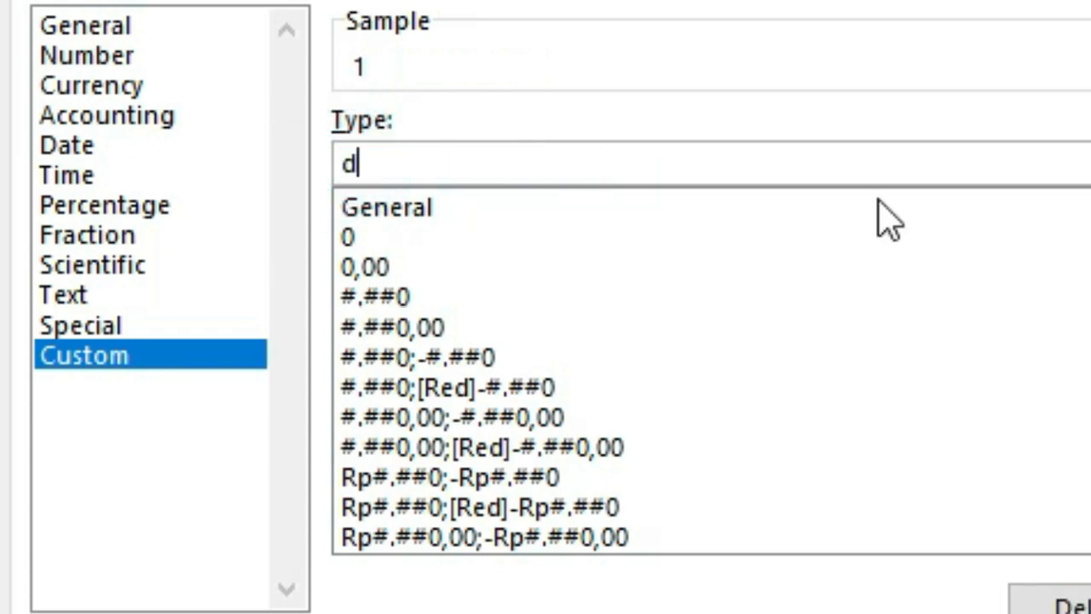
text(d yyy)
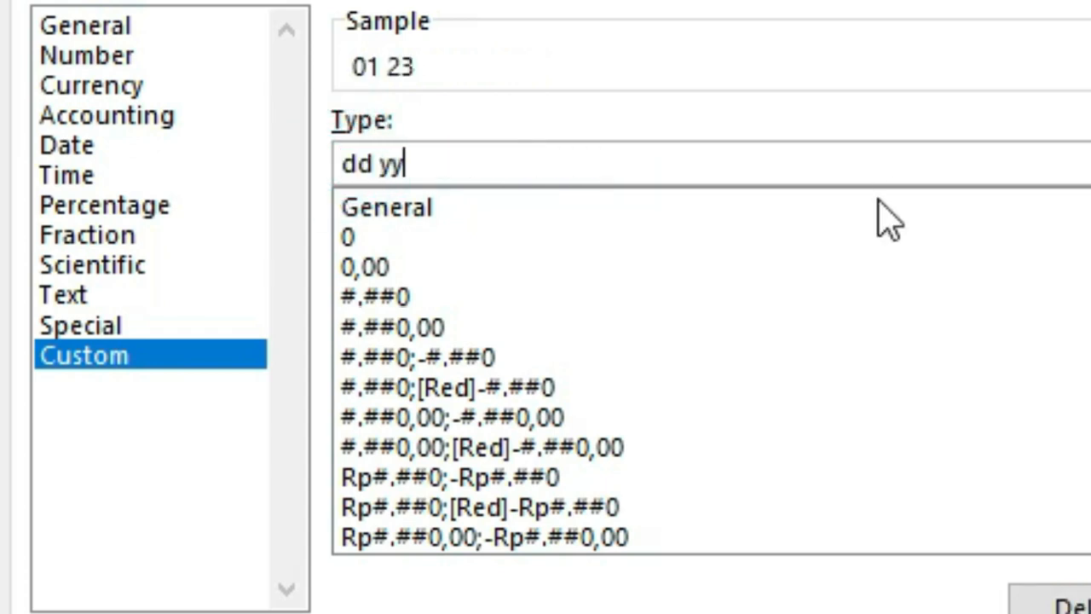
key(BackSpace)
key(BackSpace)
key(BackSpace)
text(mmm)
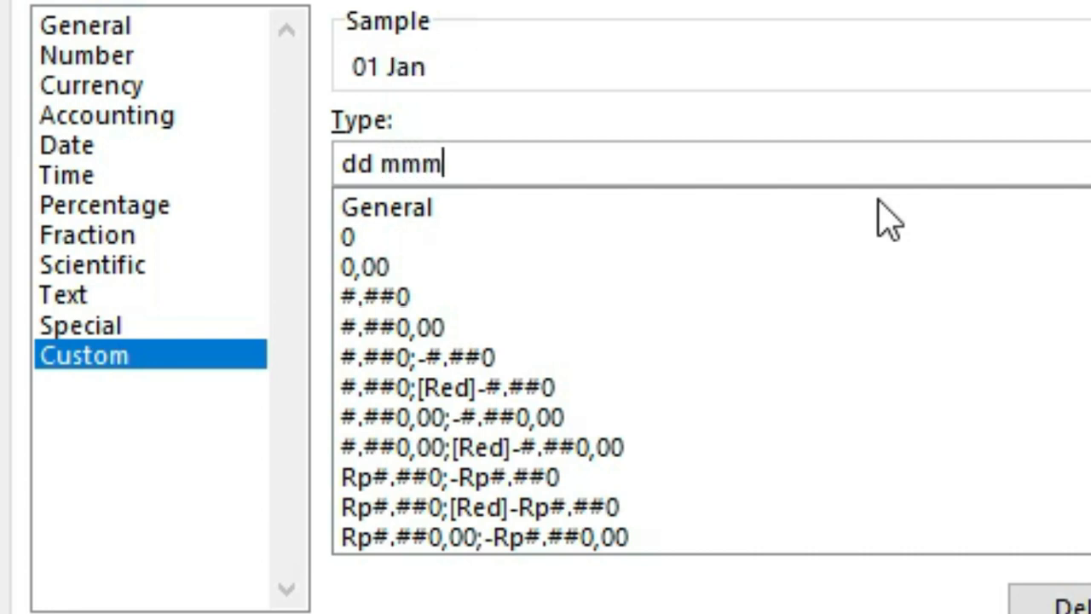
text(mmm )
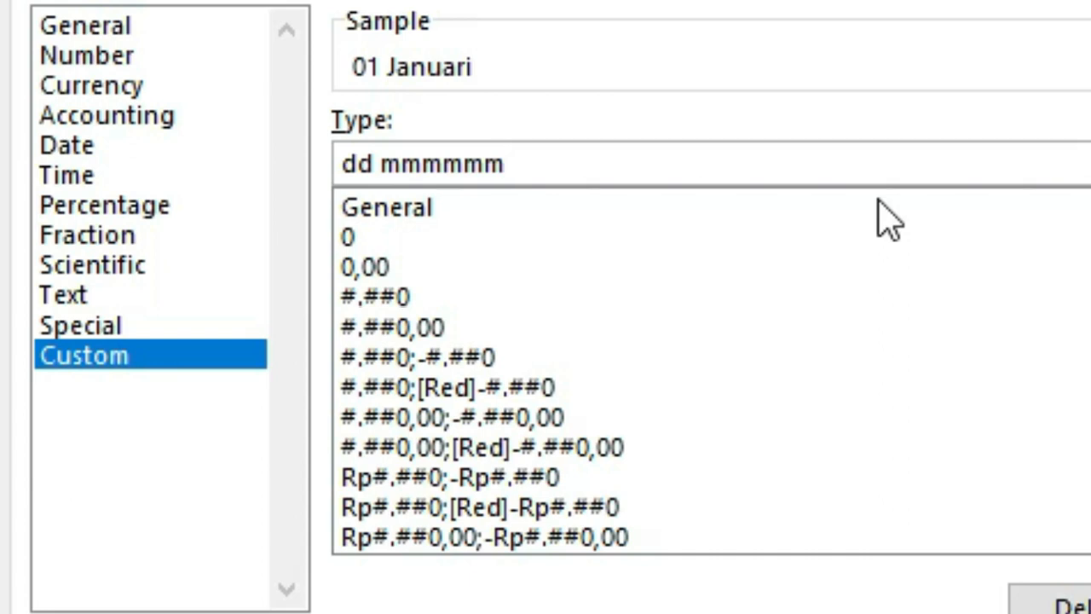
text(yyy)
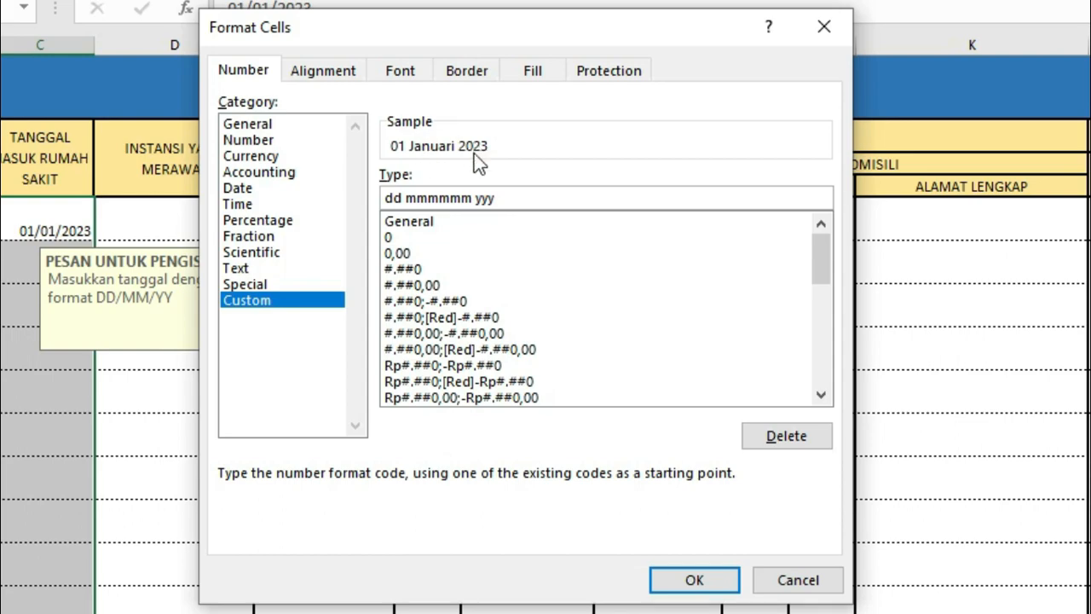
click(694, 580)
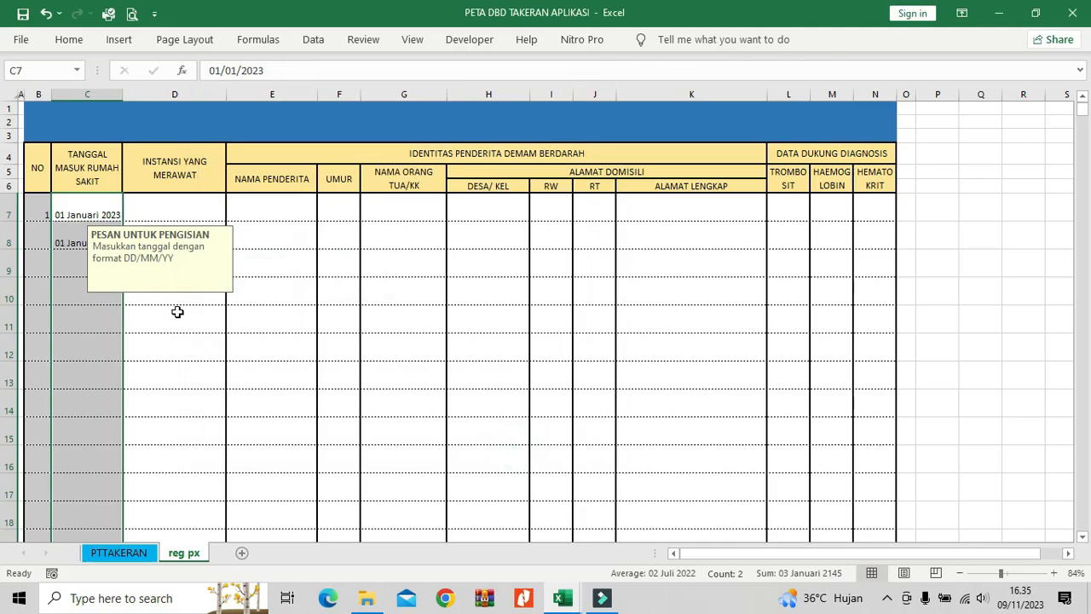
Enter the admission dates 01/01/22, 02/02/23 and 02/08/21 in cells C8, C9 and C10
click(178, 312)
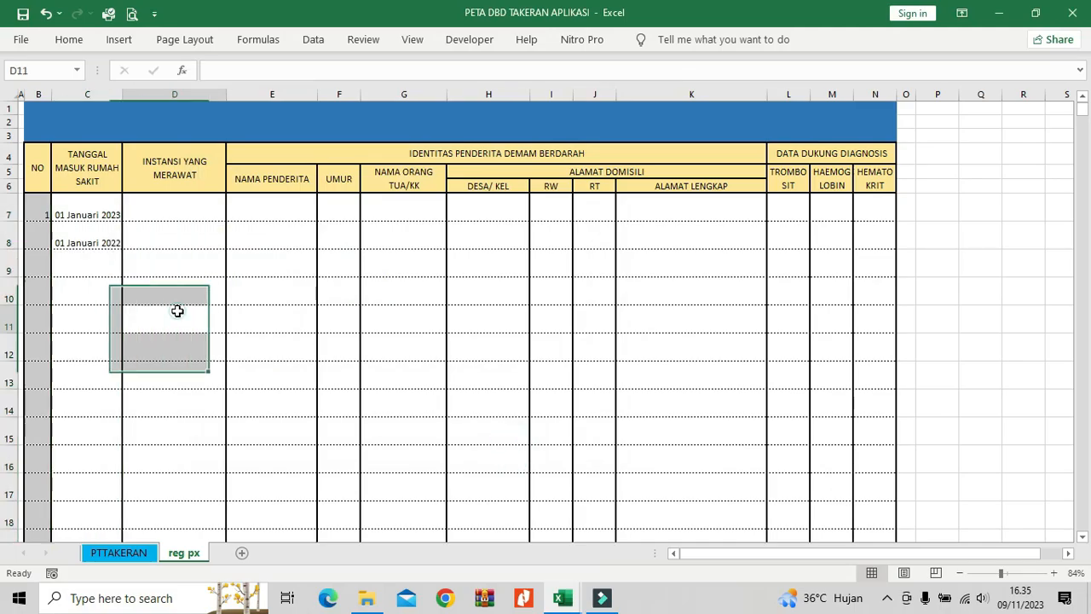
click(106, 244)
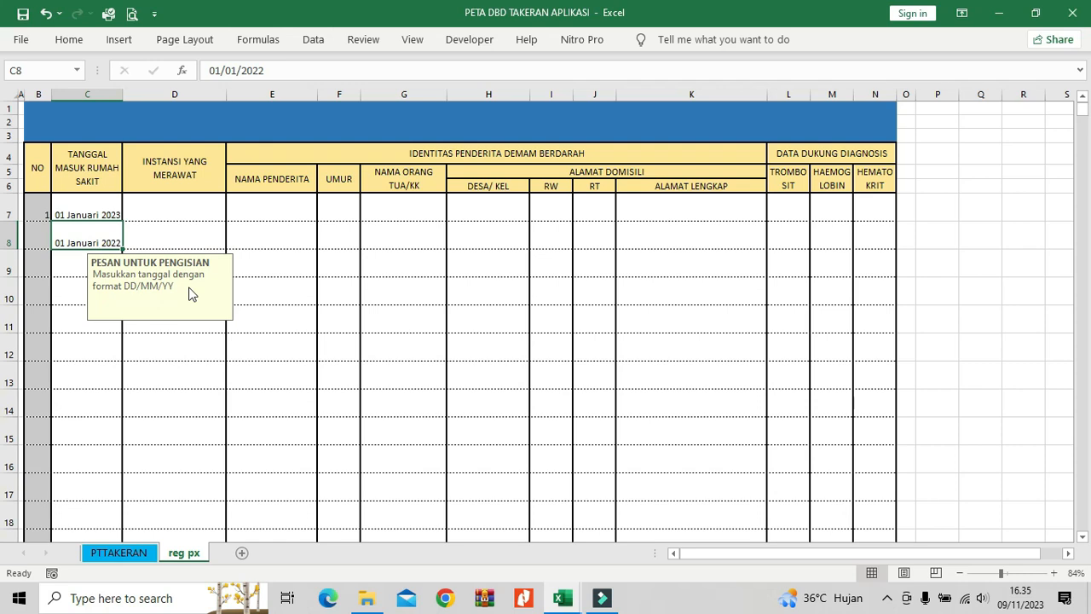
text(01/01/22)
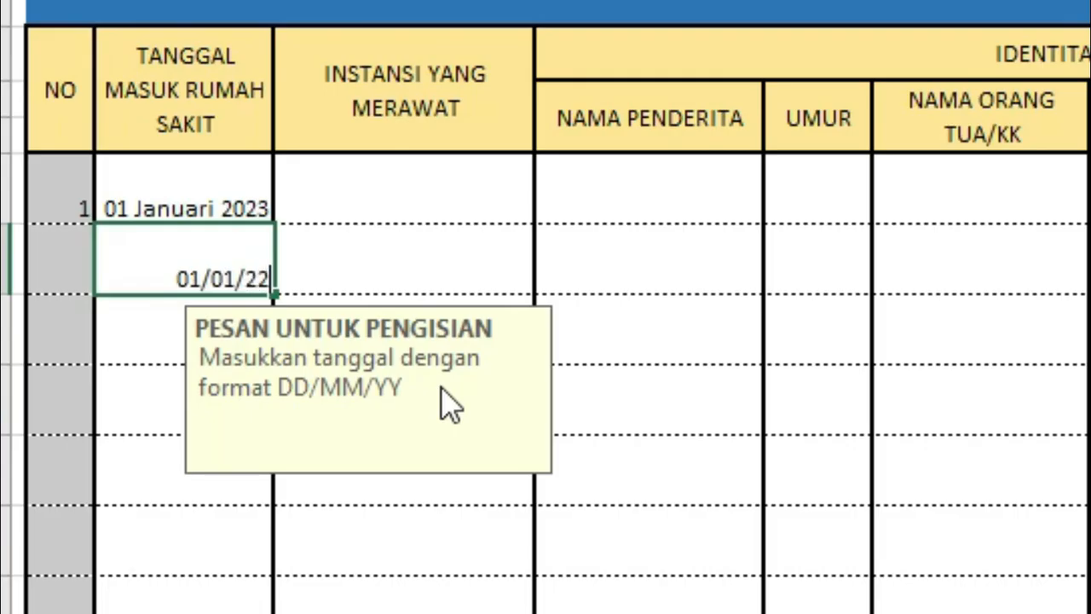
key(Return)
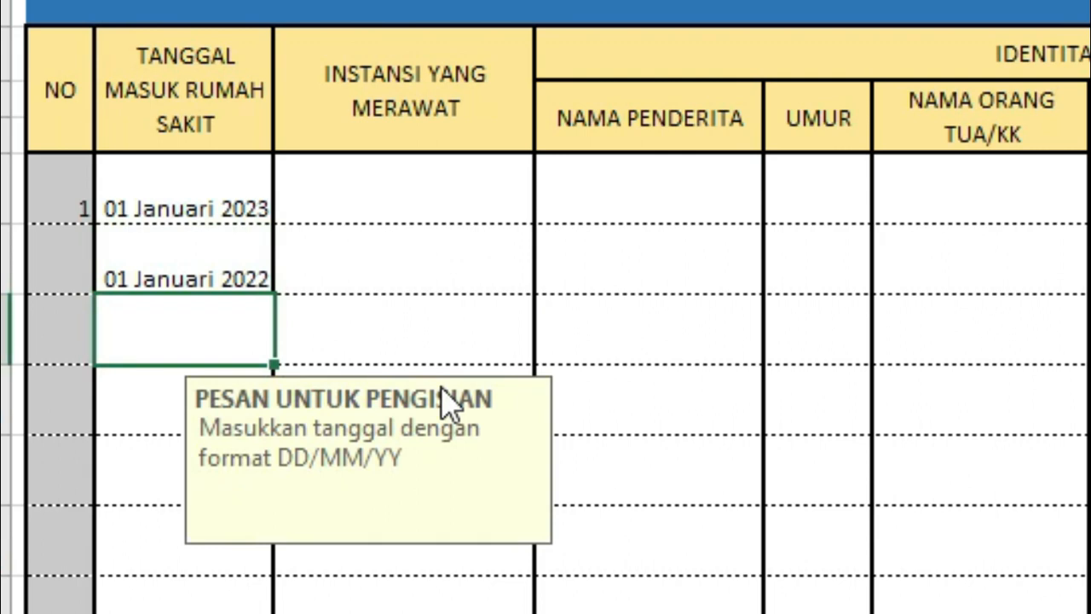
text(02/02/23)
key(Return)
text(02/08)
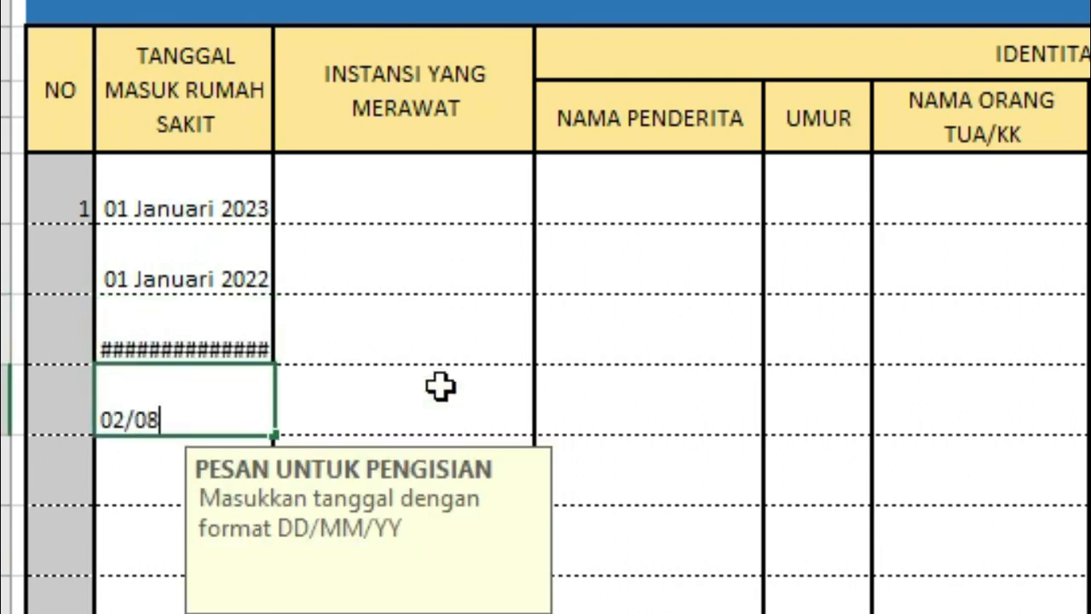
text(/21)
key(Return)
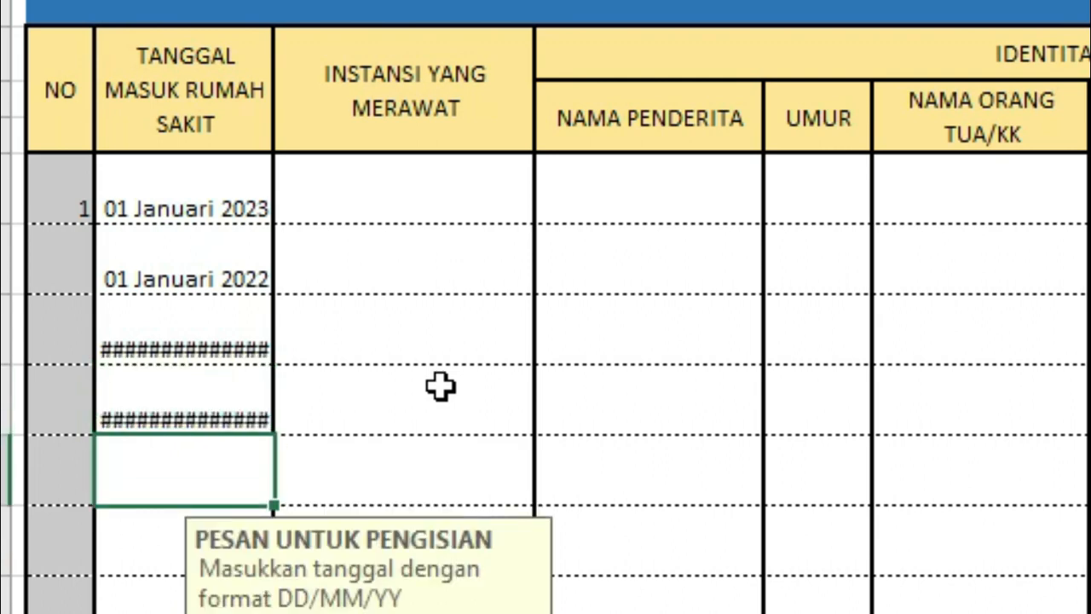
Widen column C enough to show the full admission dates with long month names
click(255, 325)
drag(274, 2, 296, 2)
click(167, 520)
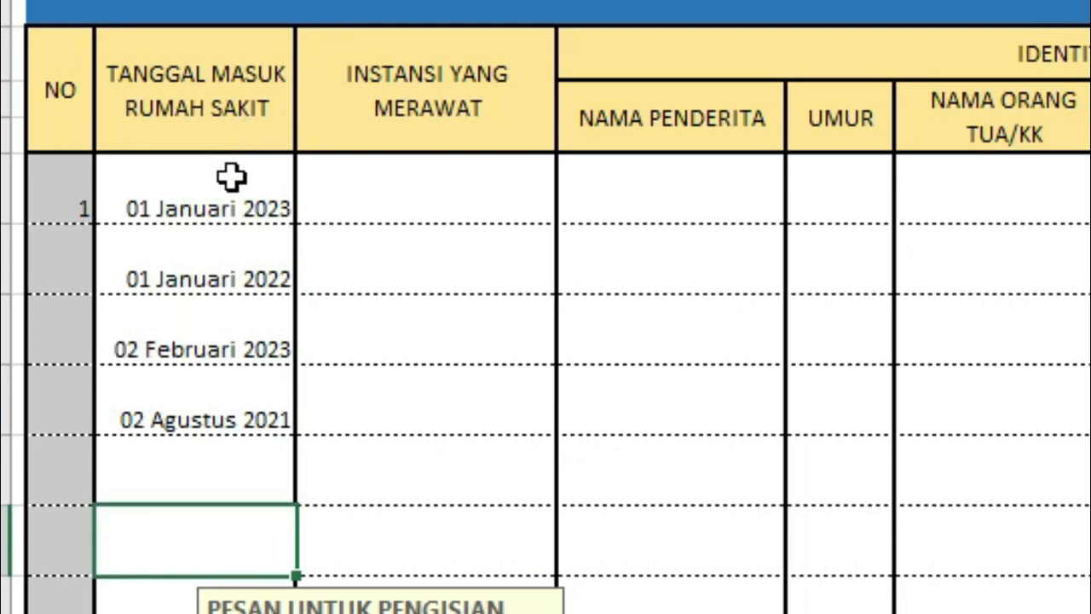
Center the admission dates in cells C7 to C2000 both horizontally and vertically
click(230, 176)
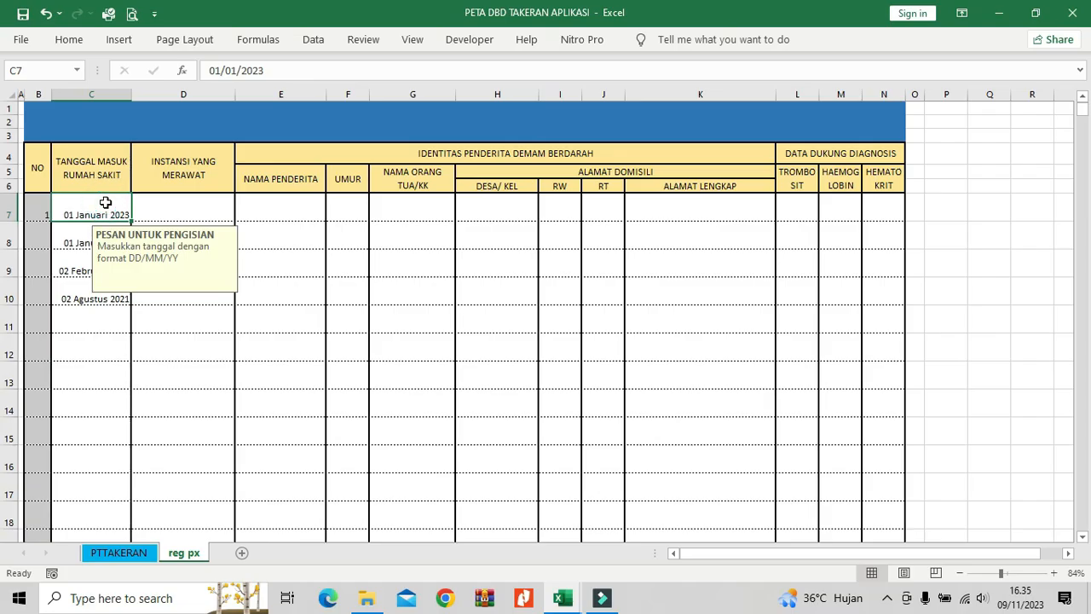
key(ctrl+shift+Down)
key(ctrl+shift+Down)
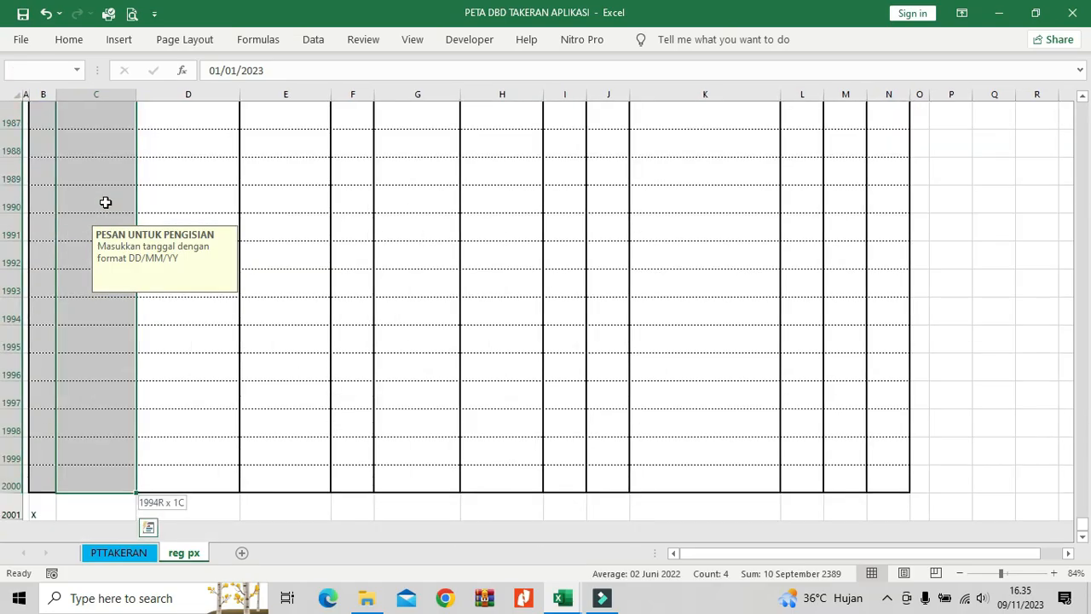
click(69, 39)
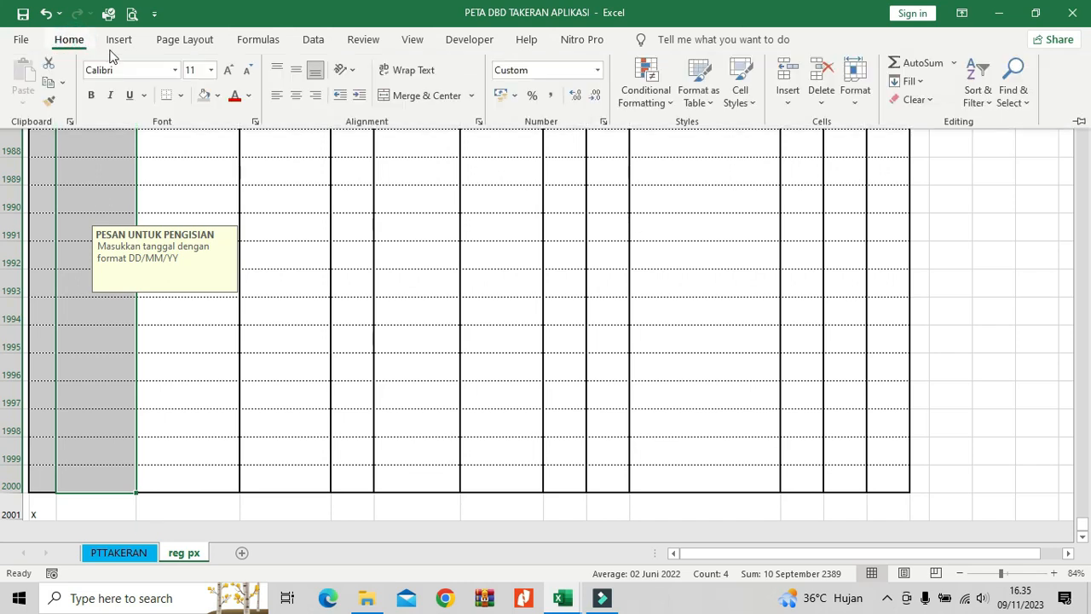
click(296, 95)
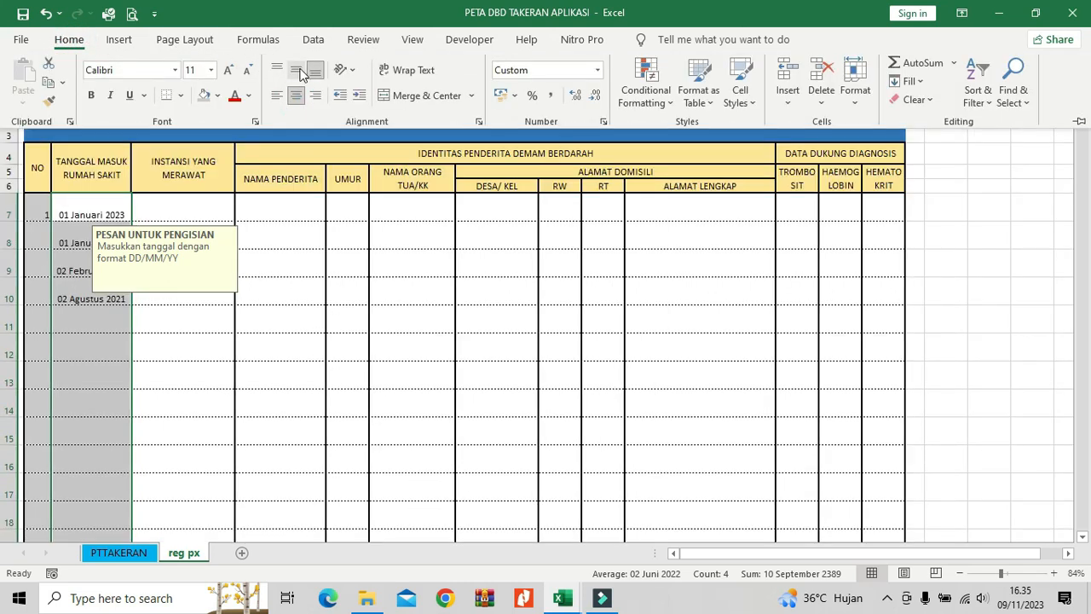
click(295, 70)
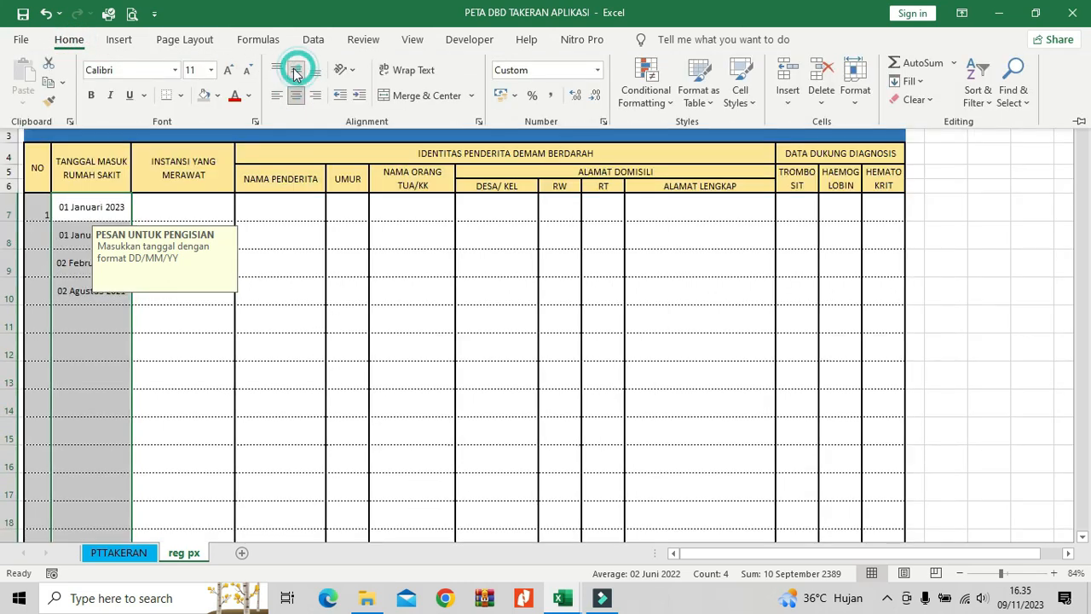
Vertically center the contents of all register rows in the range B7 to N2000
click(37, 203)
click(38, 205)
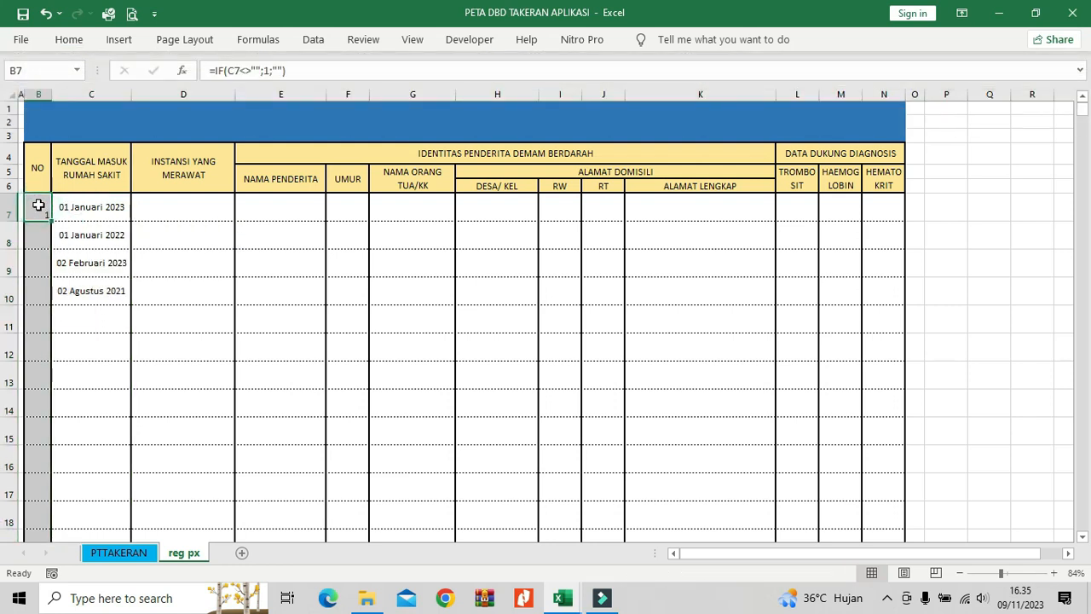
key(shift+Right)
key(shift+Right)
key(shift+Right)
key(shift+Right)
key(shift+Right)
key(shift+Right)
key(shift+Right)
key(shift+Right)
key(shift+Right)
key(shift+Right)
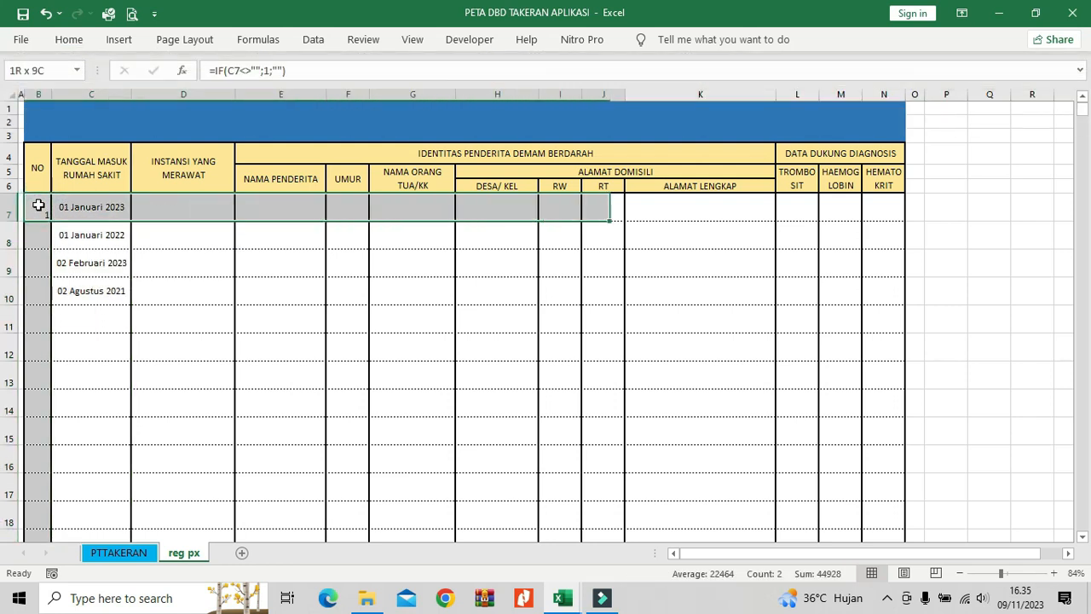
key(shift+Right)
key(shift+Right)
key(ctrl+shift+Down)
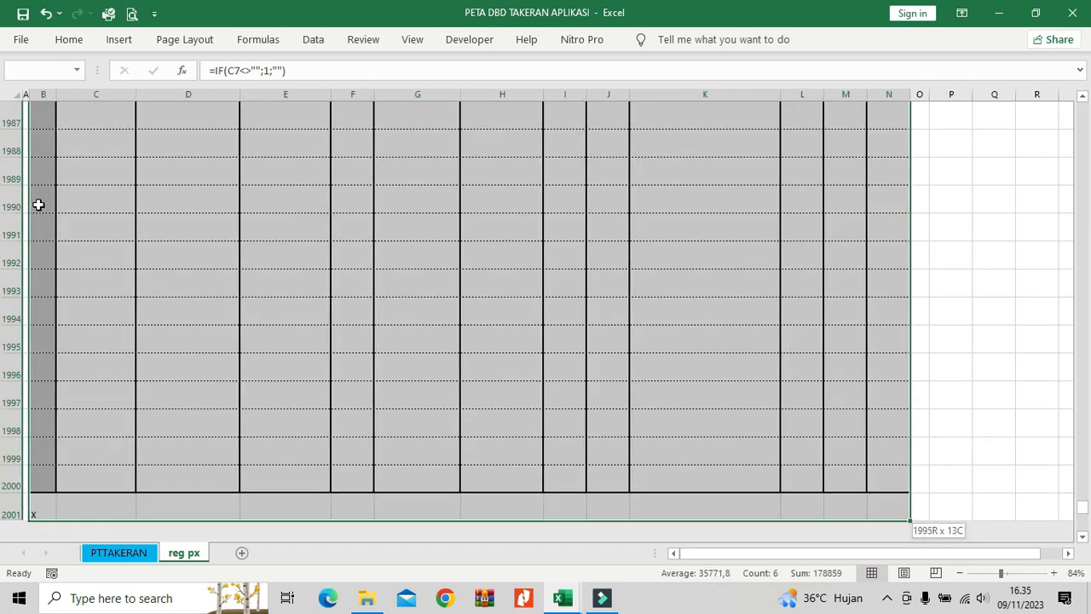
key(shift+Up)
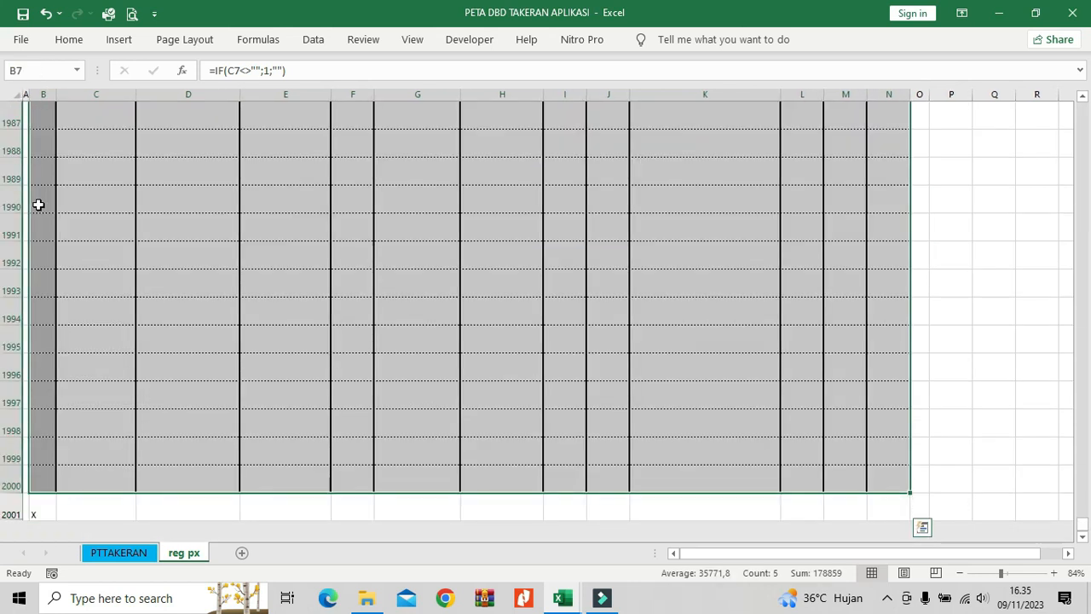
click(72, 40)
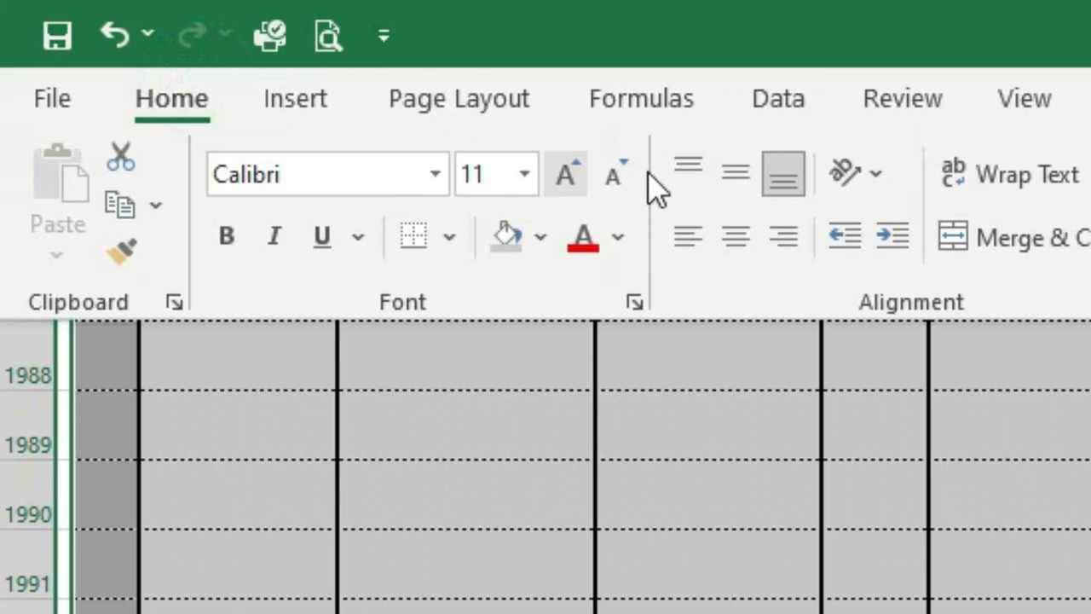
click(735, 177)
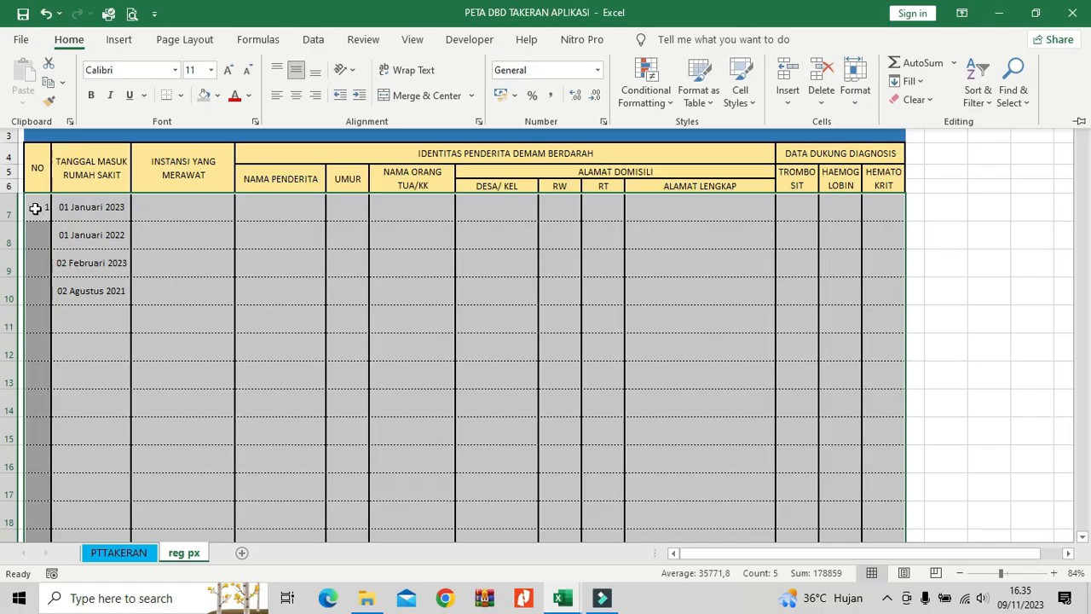
click(35, 208)
click(35, 208)
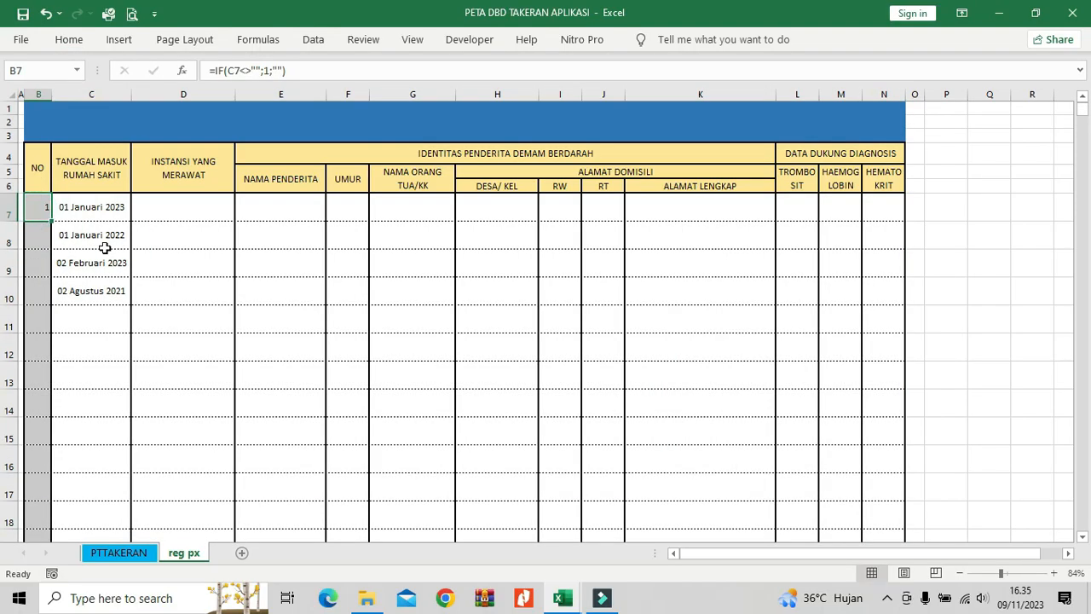
Examine the automatic numbering formula in cell B7 and the contents of numbering cell B8 below it
click(104, 240)
click(97, 369)
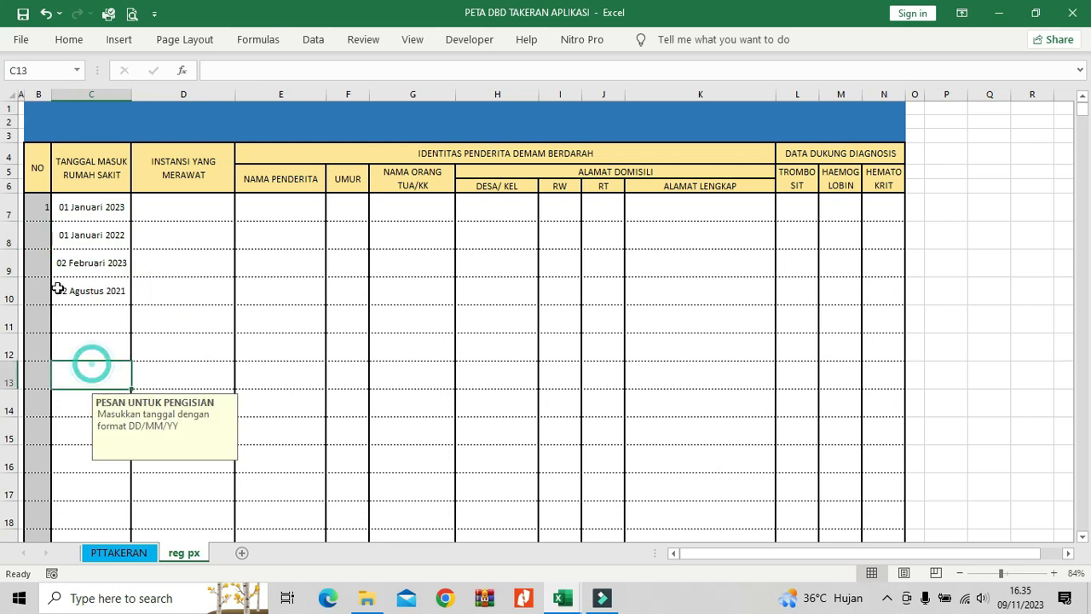
click(41, 209)
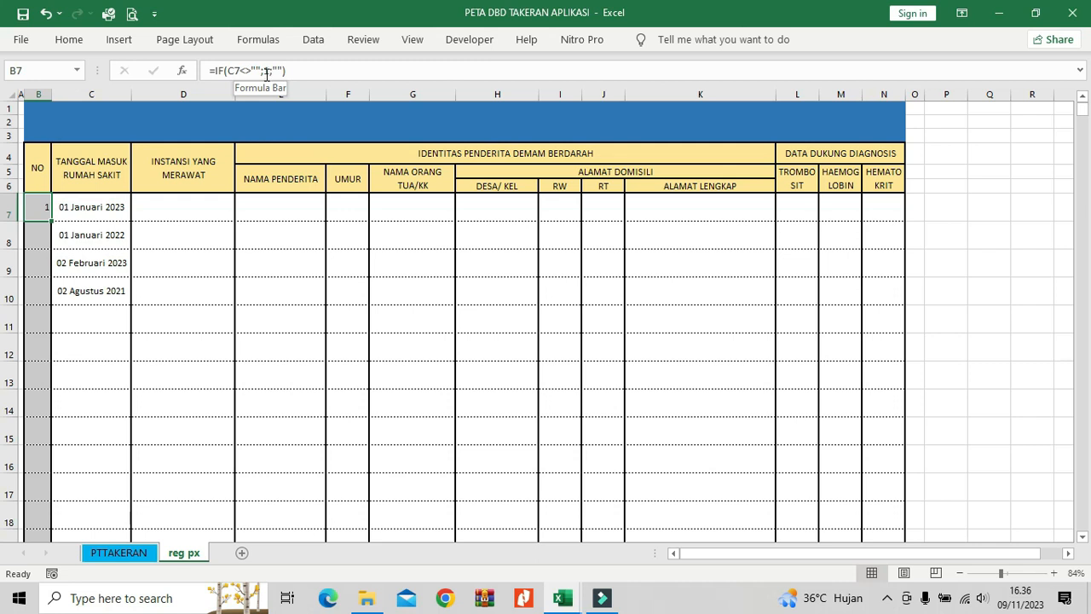
click(41, 232)
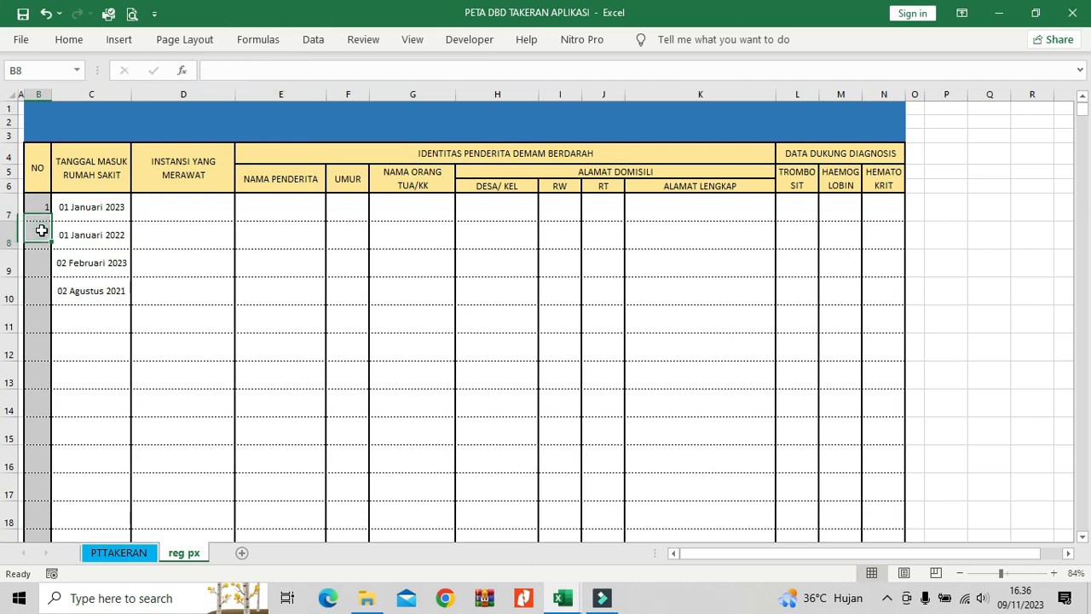
click(44, 209)
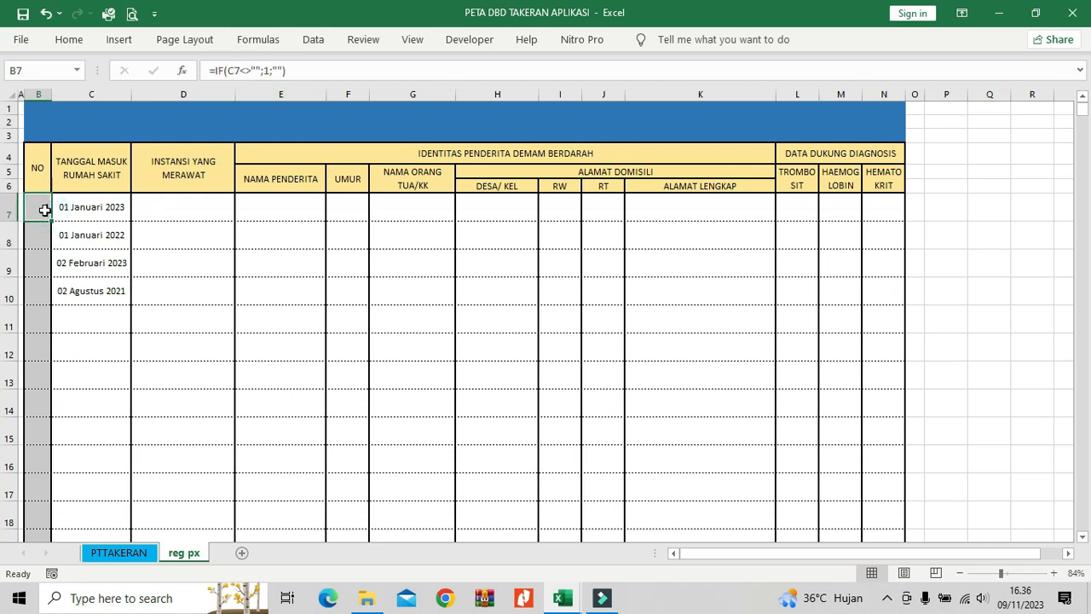
Copy the numbering formula from cell B7 into cell B8
key(ctrl+c)
key(Down)
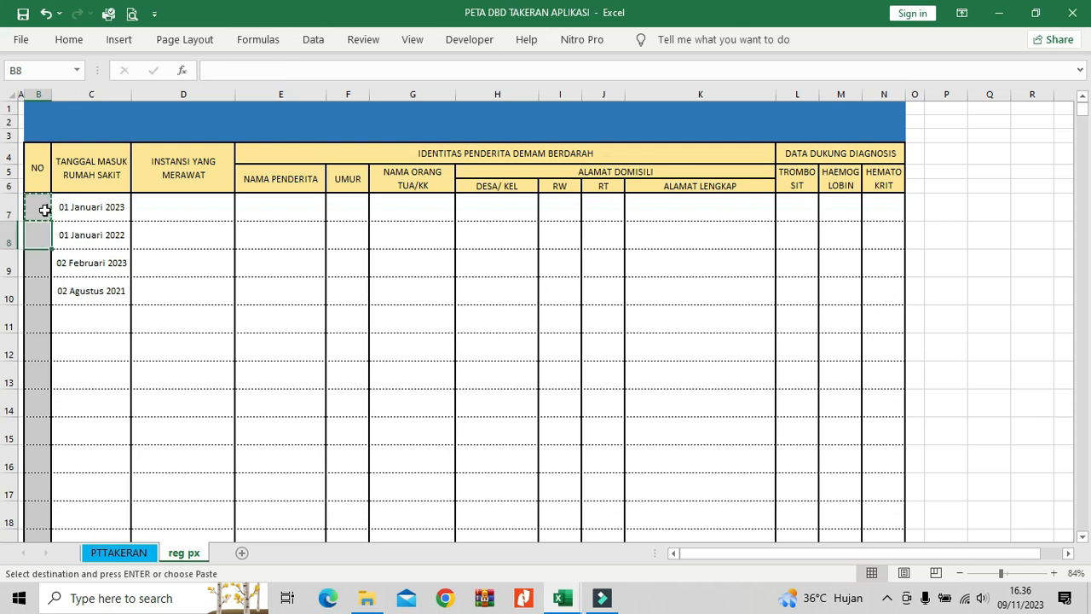
right_click(36, 229)
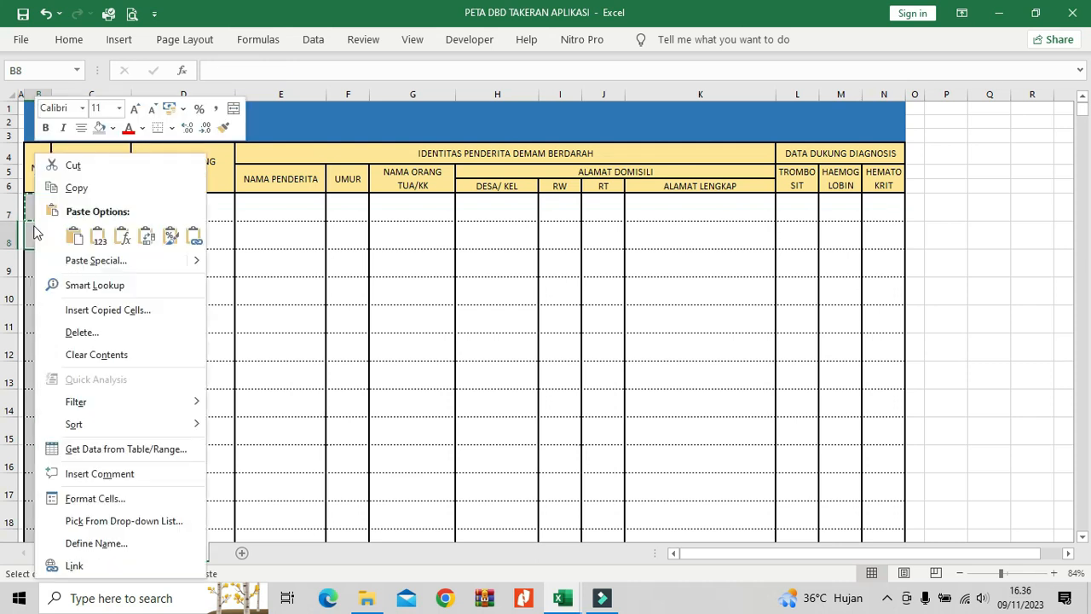
click(74, 236)
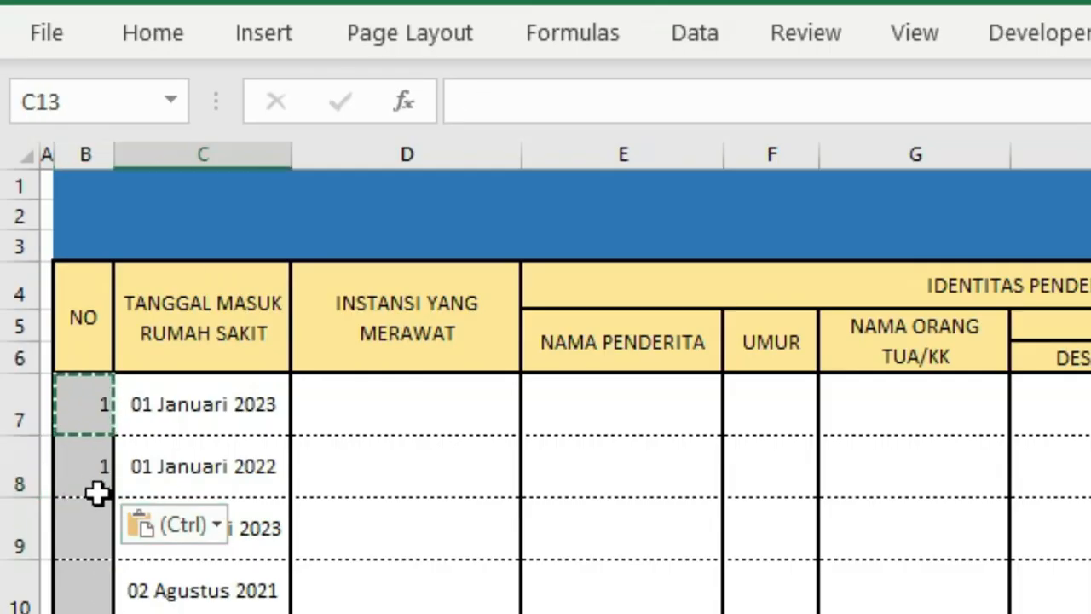
Compare the numbering formulas in cells B7 and B8 with the admission dates they reference in column C
click(95, 479)
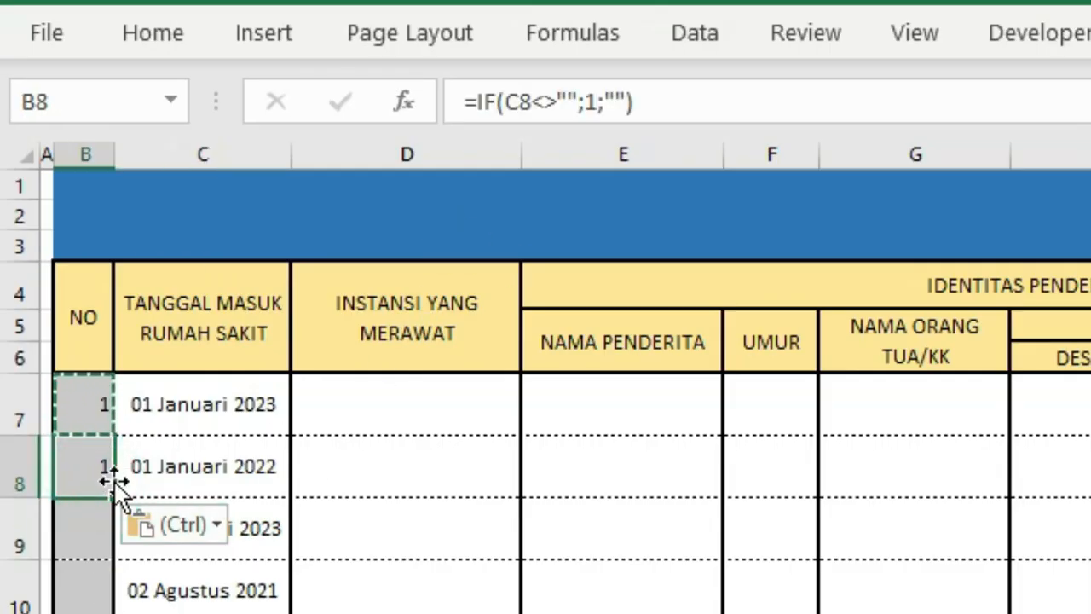
click(170, 396)
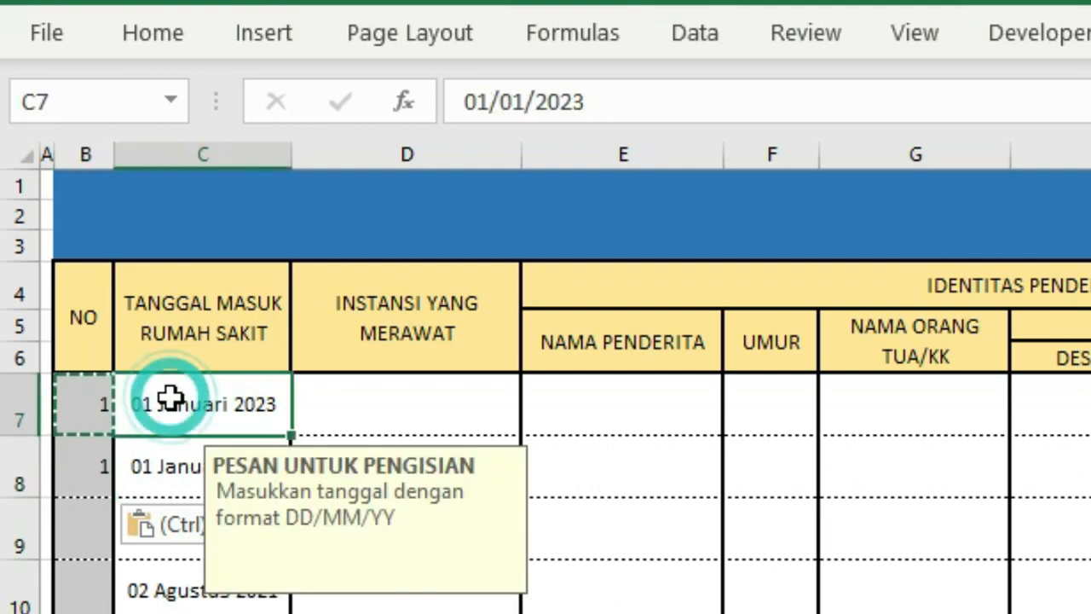
click(93, 393)
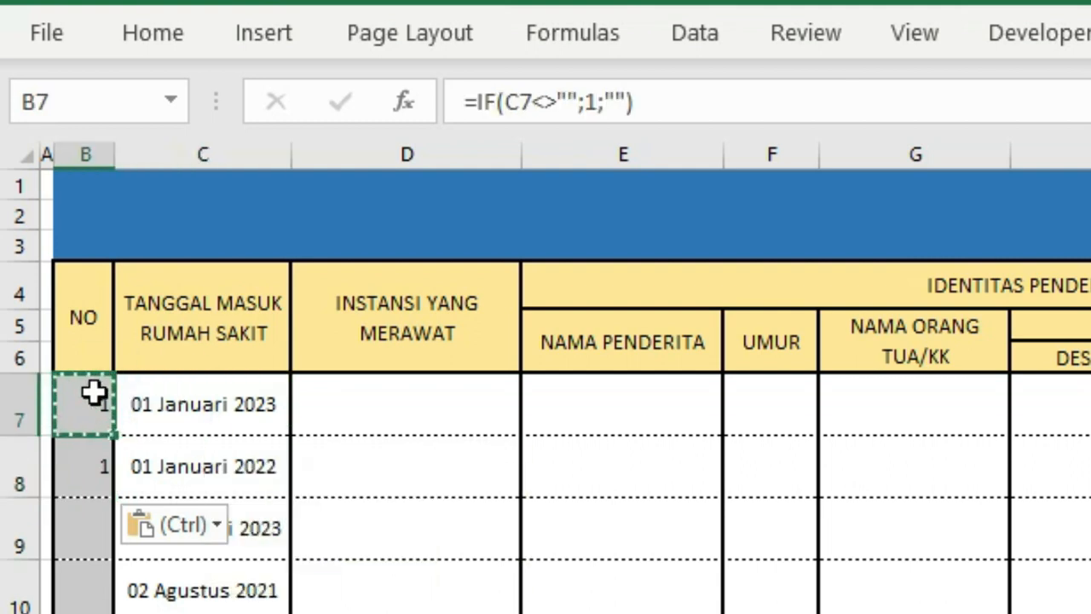
click(96, 472)
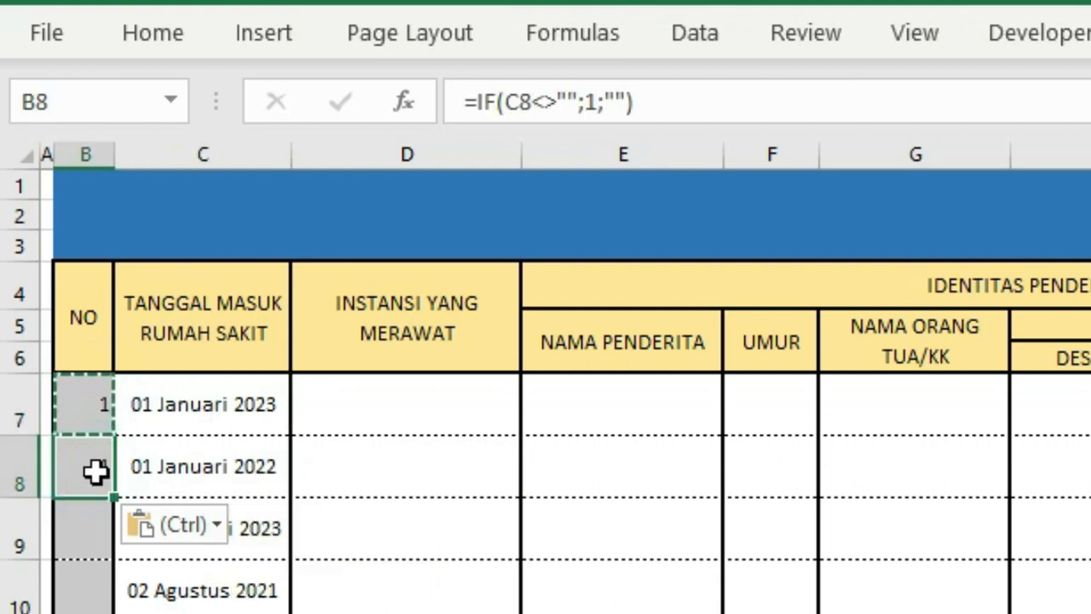
click(190, 470)
click(91, 461)
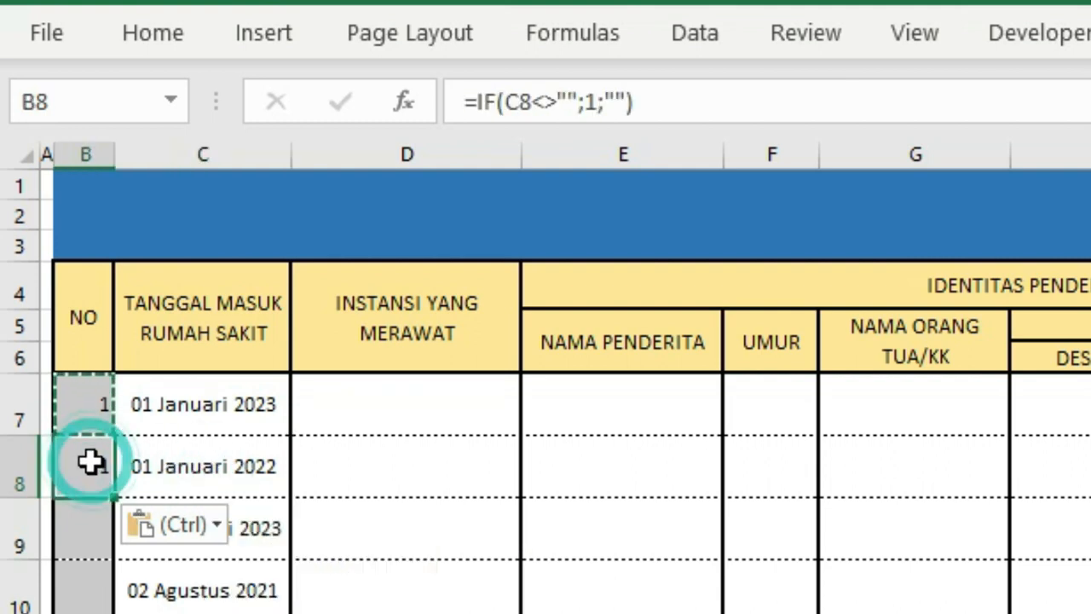
click(90, 412)
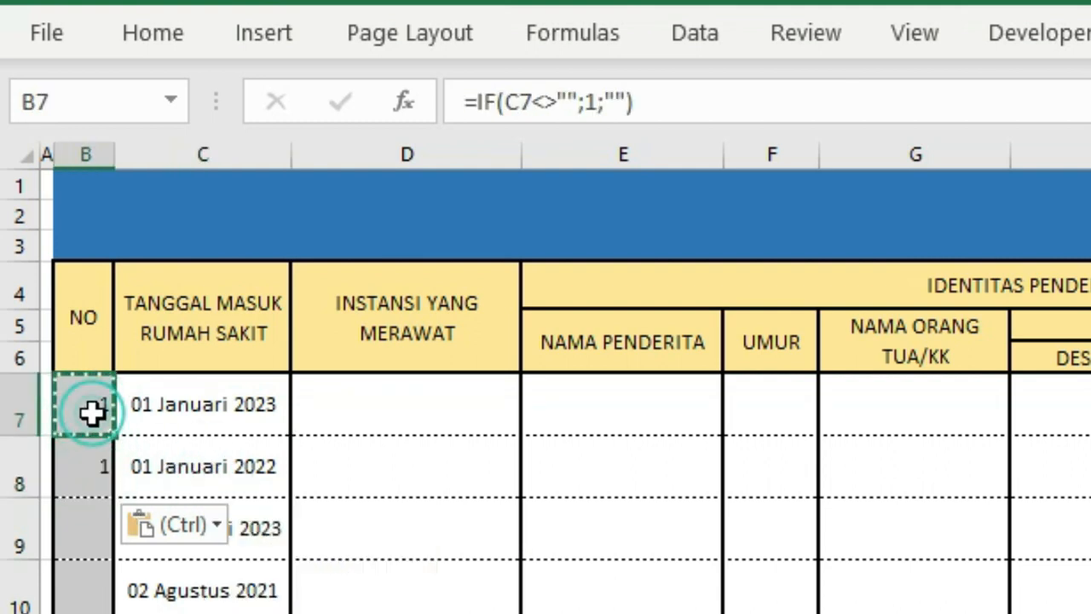
click(92, 464)
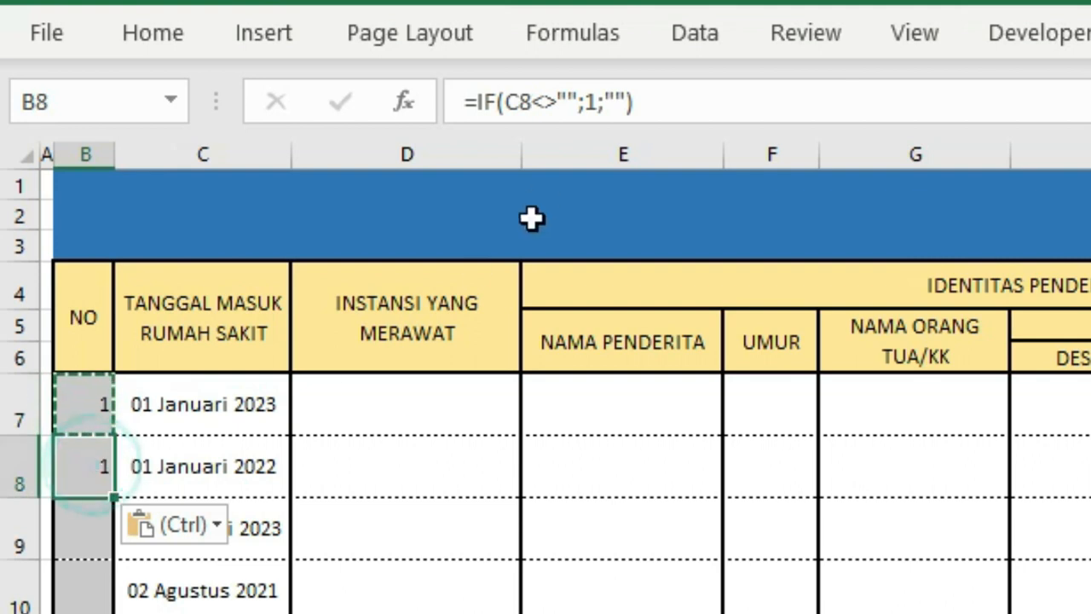
Extend the numbering formula in B8 to =IF(C8<>"";1+B7;"") so it adds one to the number above
click(602, 101)
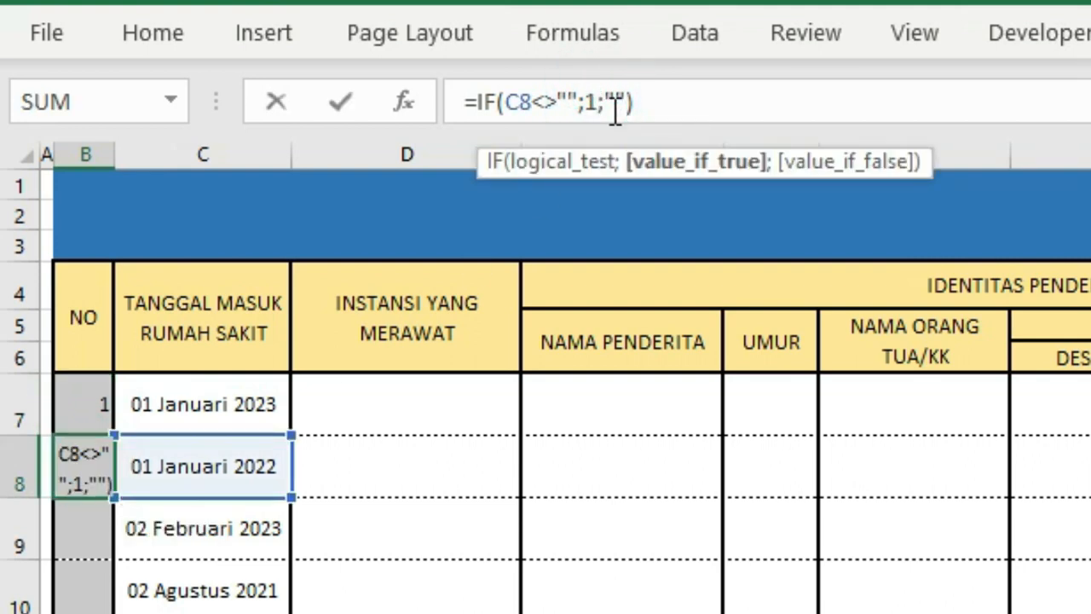
text(+)
click(98, 402)
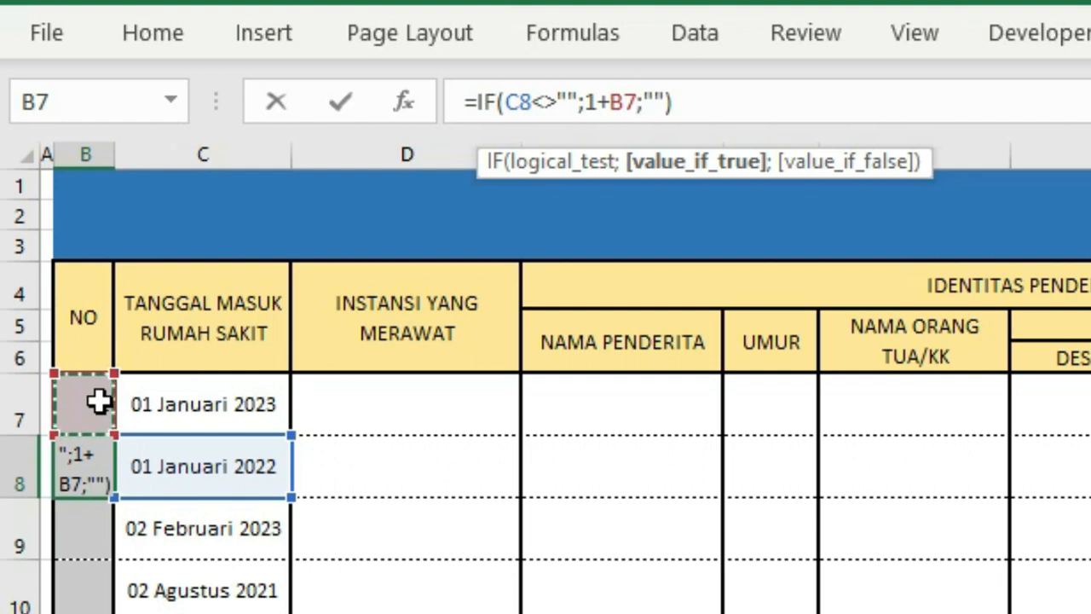
key(Return)
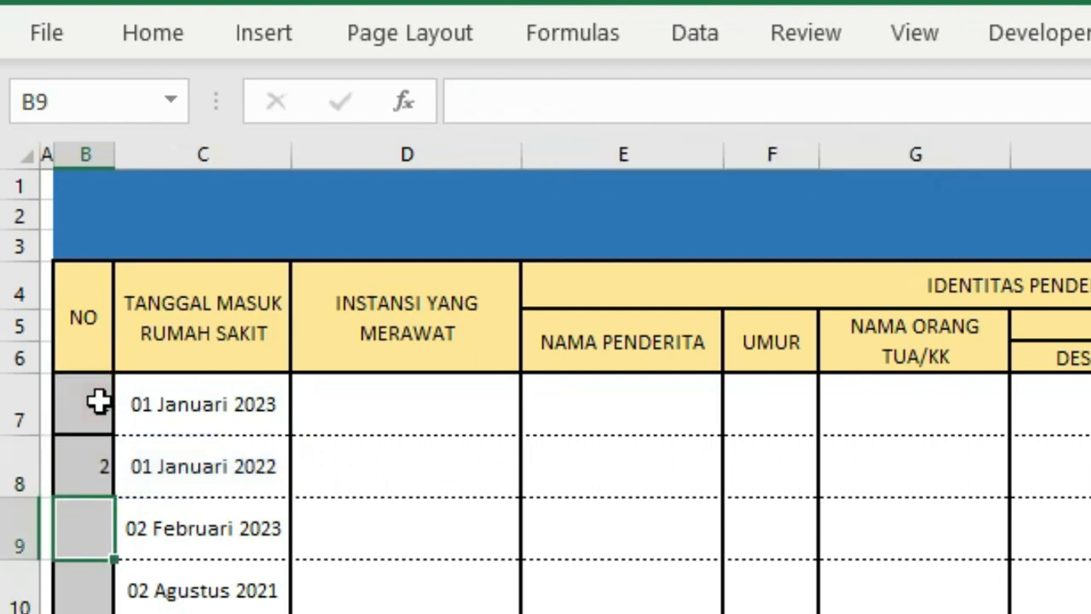
Copy the B8 numbering formula and paste only its formula into the NO column from B9 to B2000
click(88, 465)
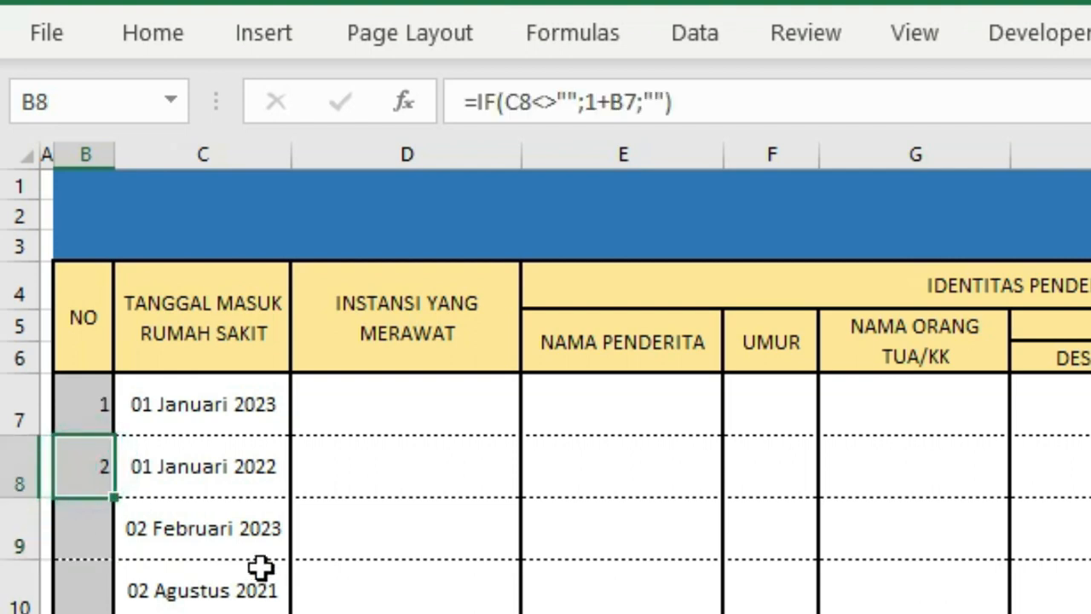
right_click(91, 472)
click(182, 365)
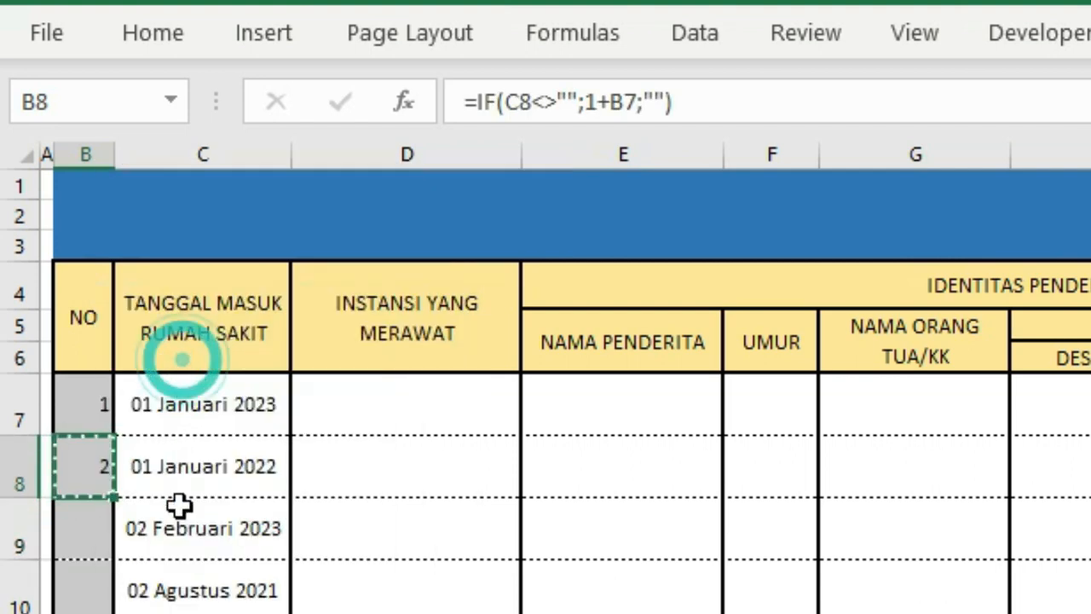
click(95, 509)
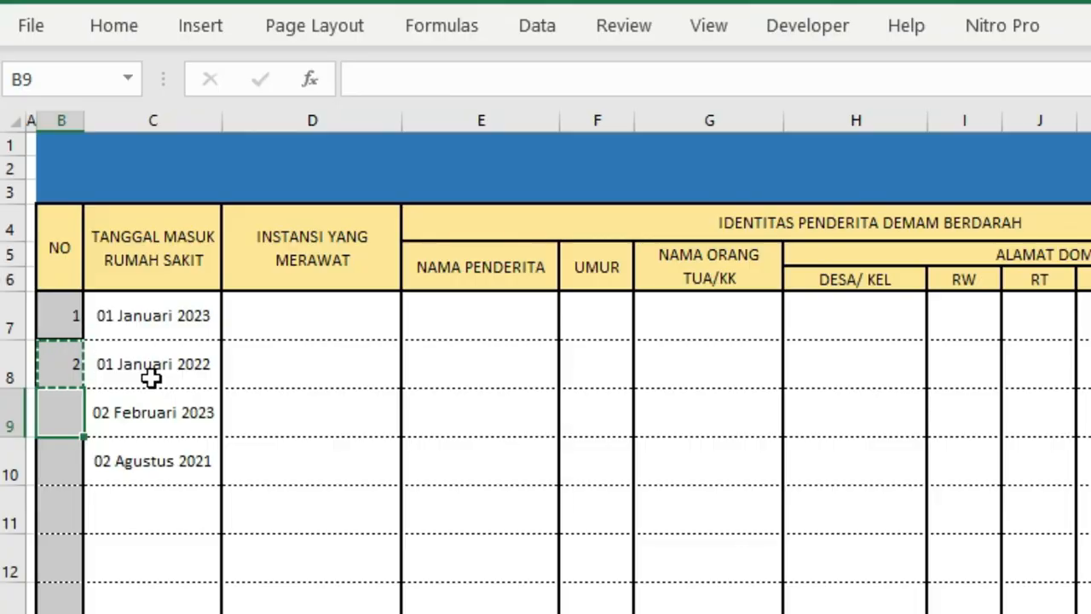
key(ctrl+shift+Down)
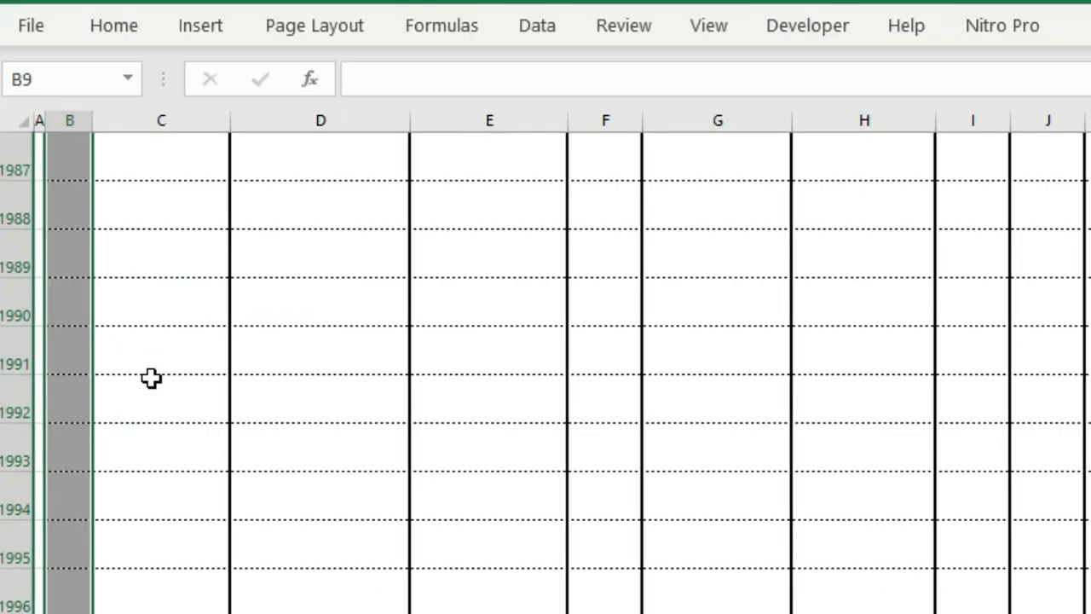
right_click(74, 290)
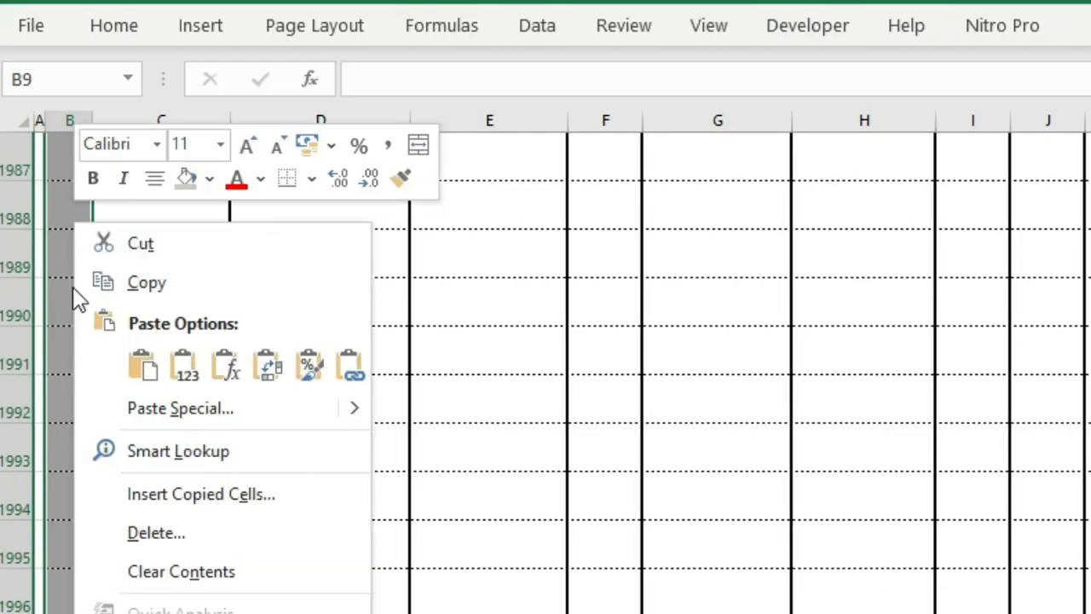
click(198, 408)
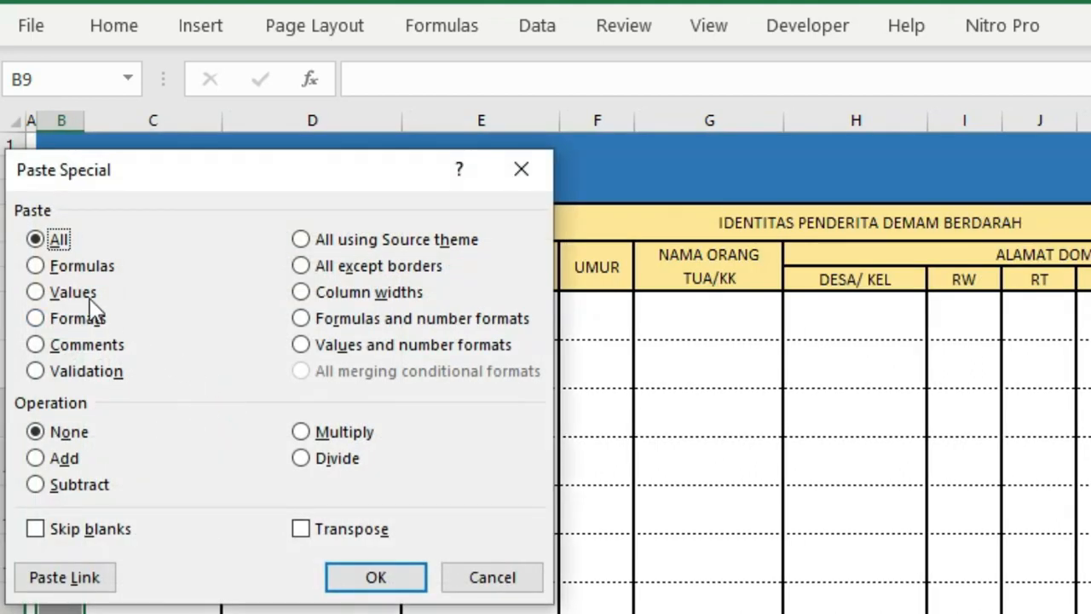
click(90, 270)
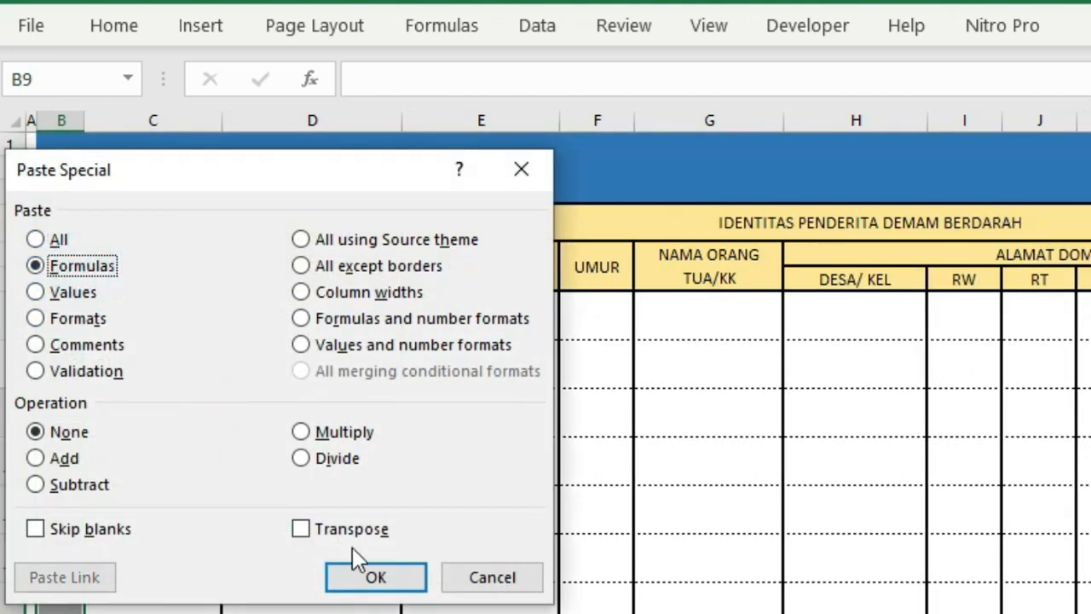
click(376, 578)
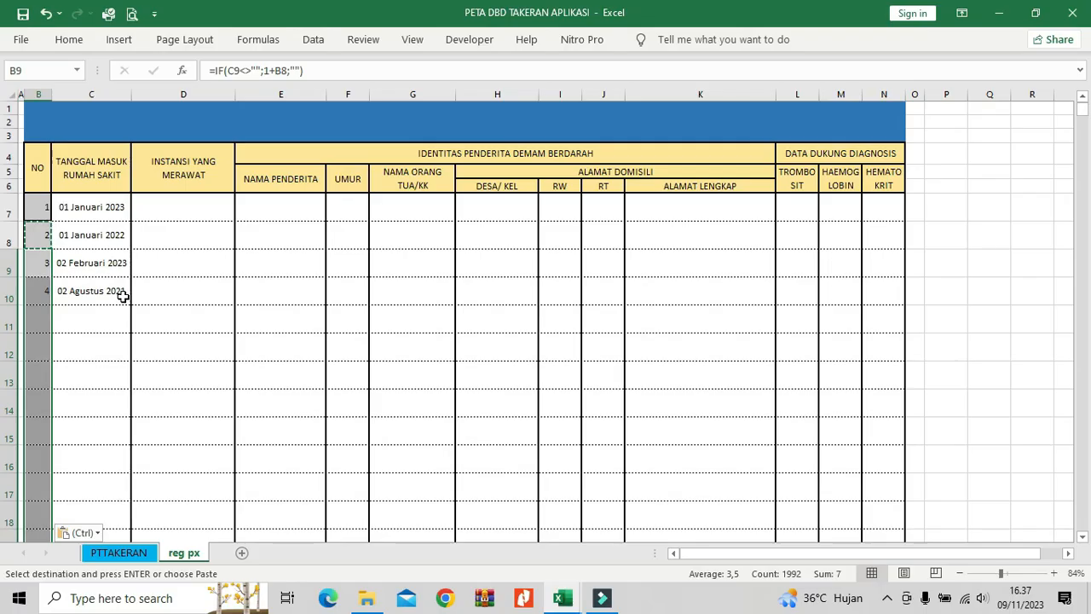
Cancel the copy selection and enter the admission date 01/03/2020 in cell C11
click(175, 513)
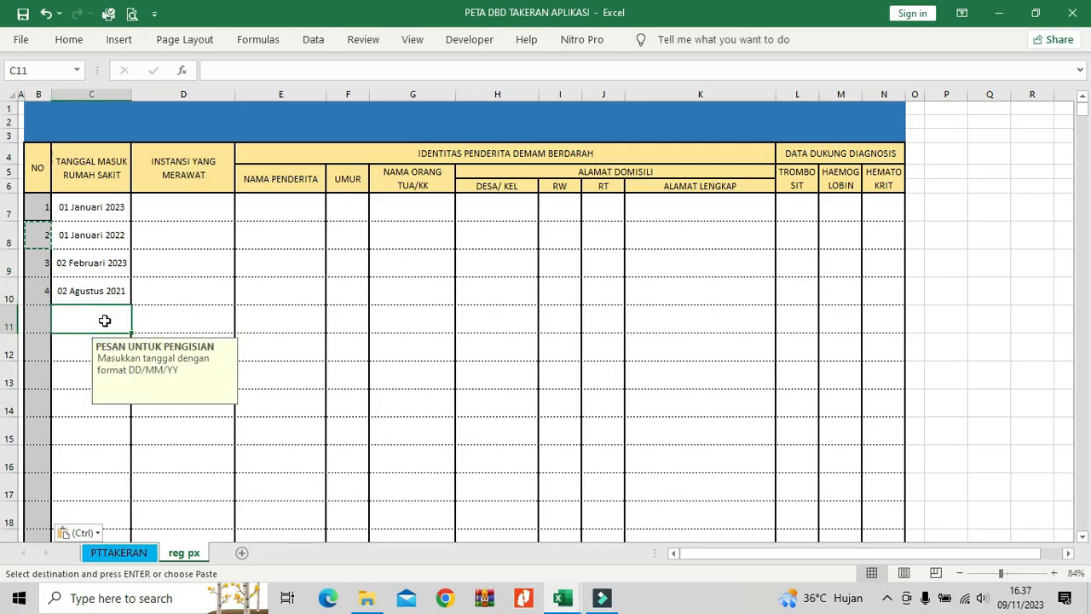
key(Escape)
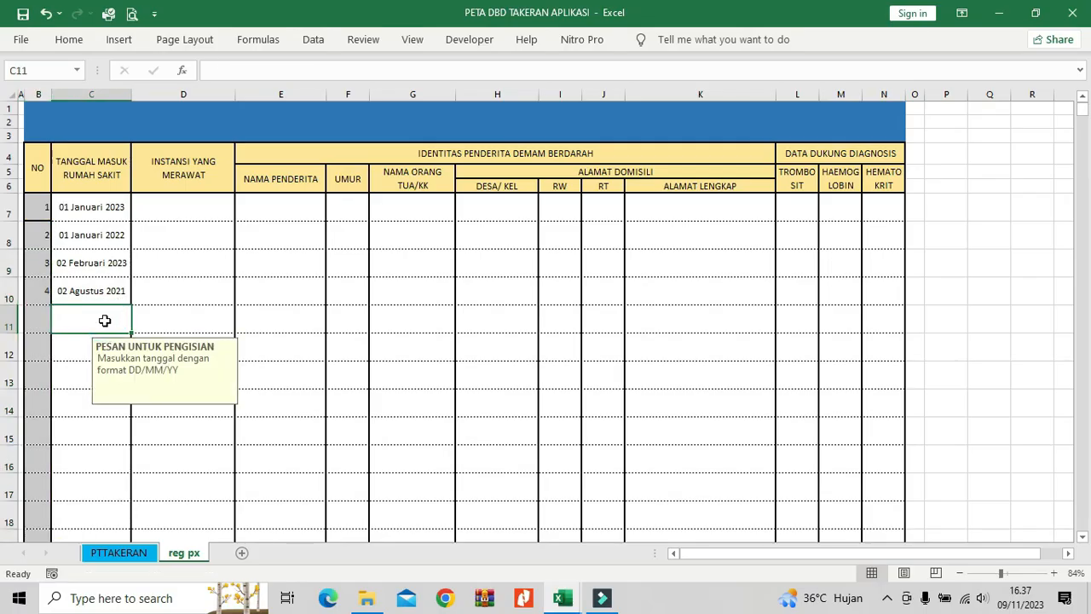
text(01)
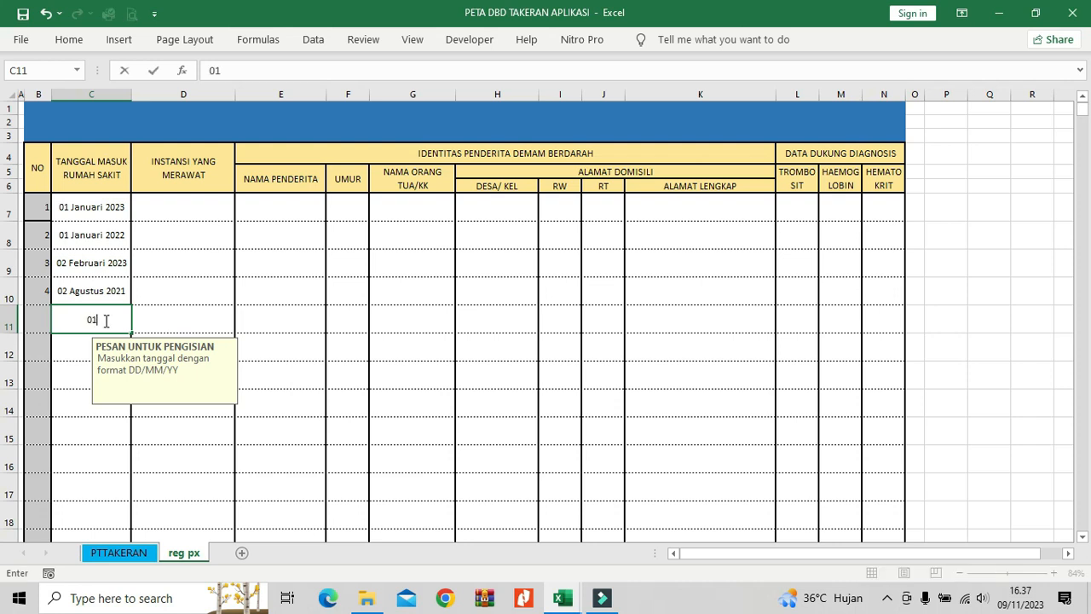
text(/03/2020)
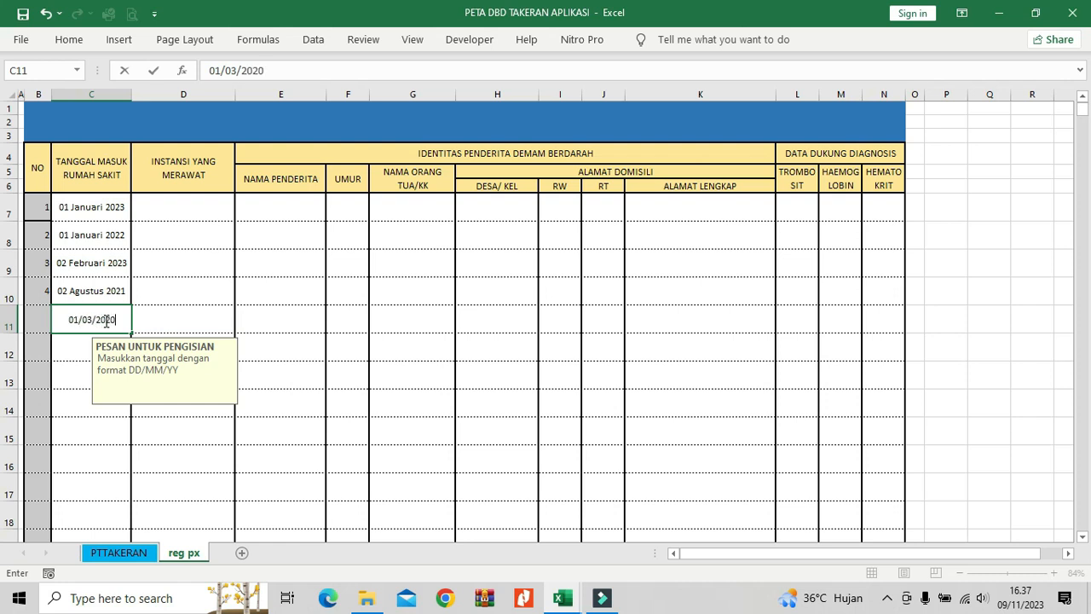
key(Return)
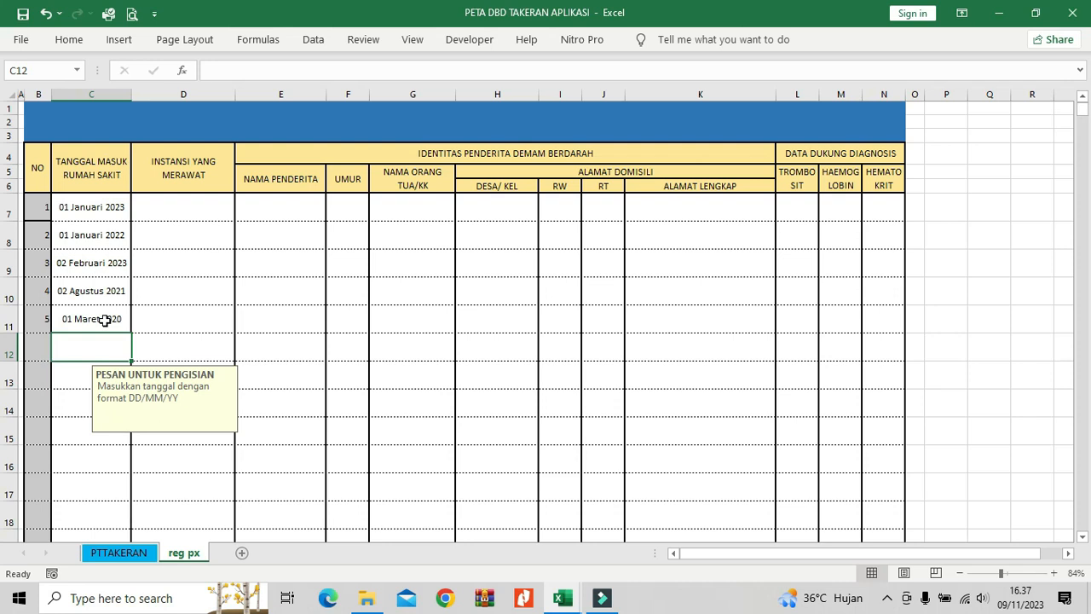
drag(43, 209, 43, 229)
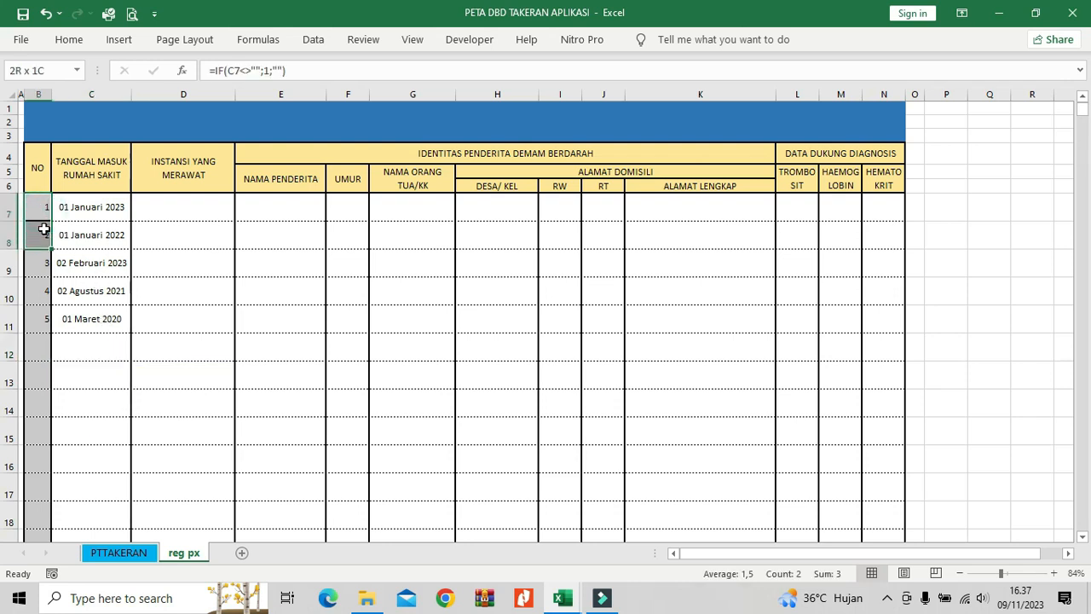
click(39, 263)
right_click(44, 270)
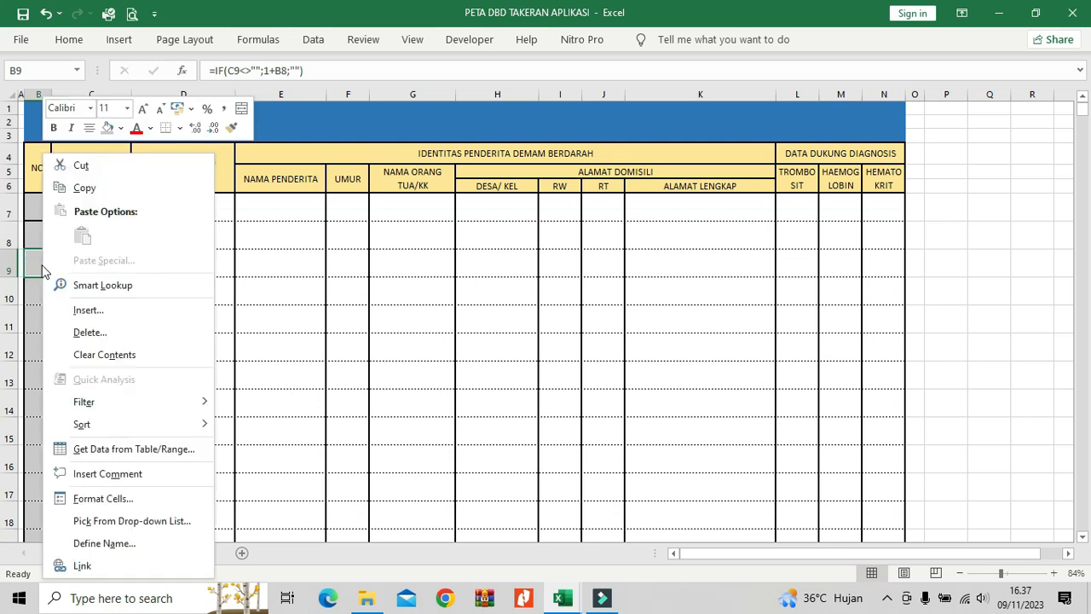
click(84, 187)
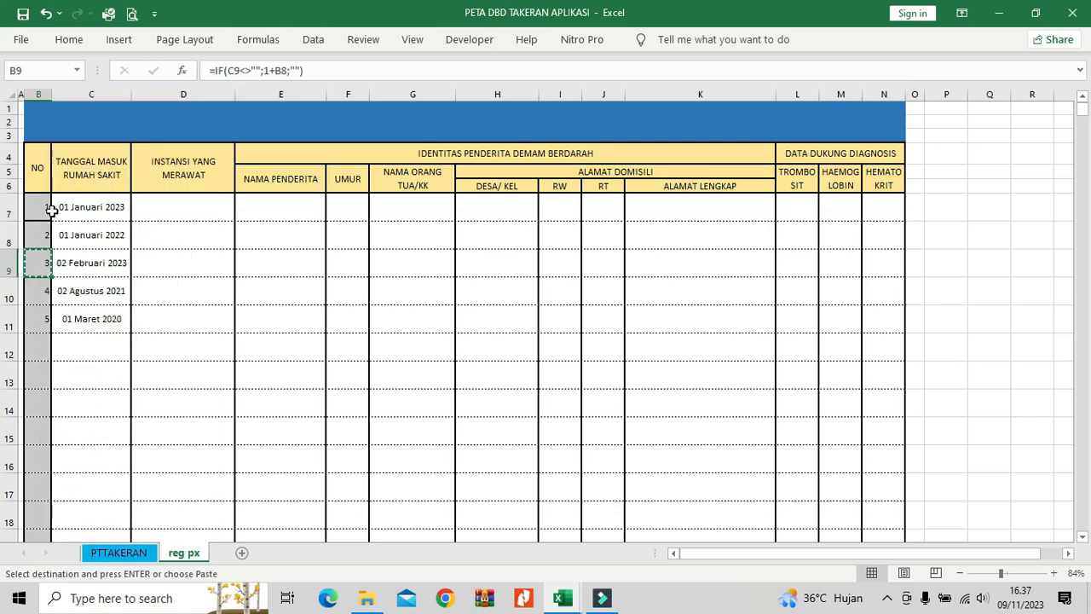
Apply a thin dotted horizontal border between numbering cells B7 and B8 to match the other register rows
drag(47, 213, 48, 234)
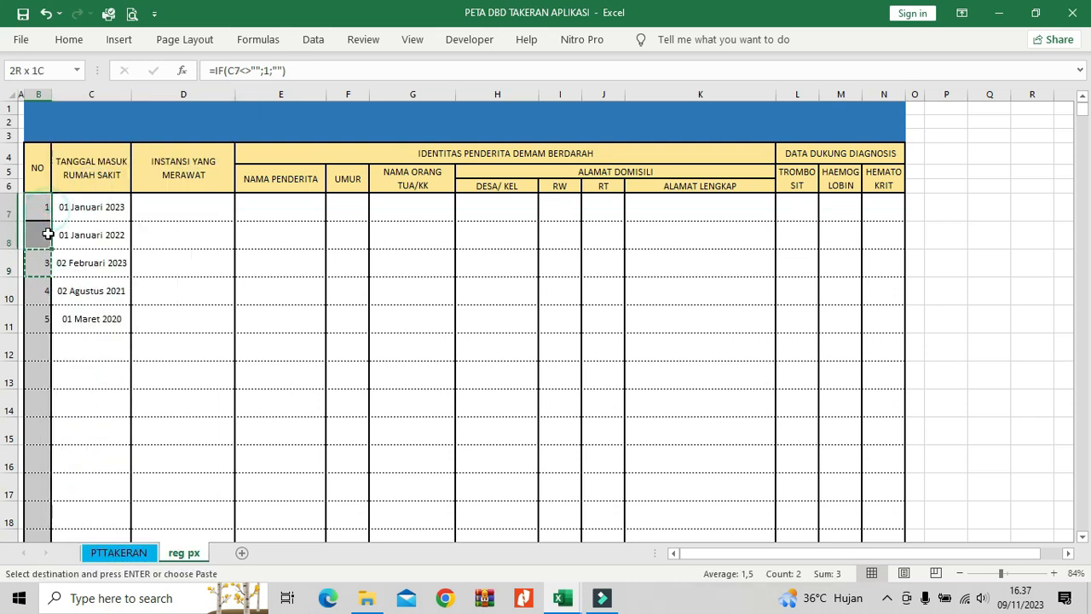
key(ctrl+1)
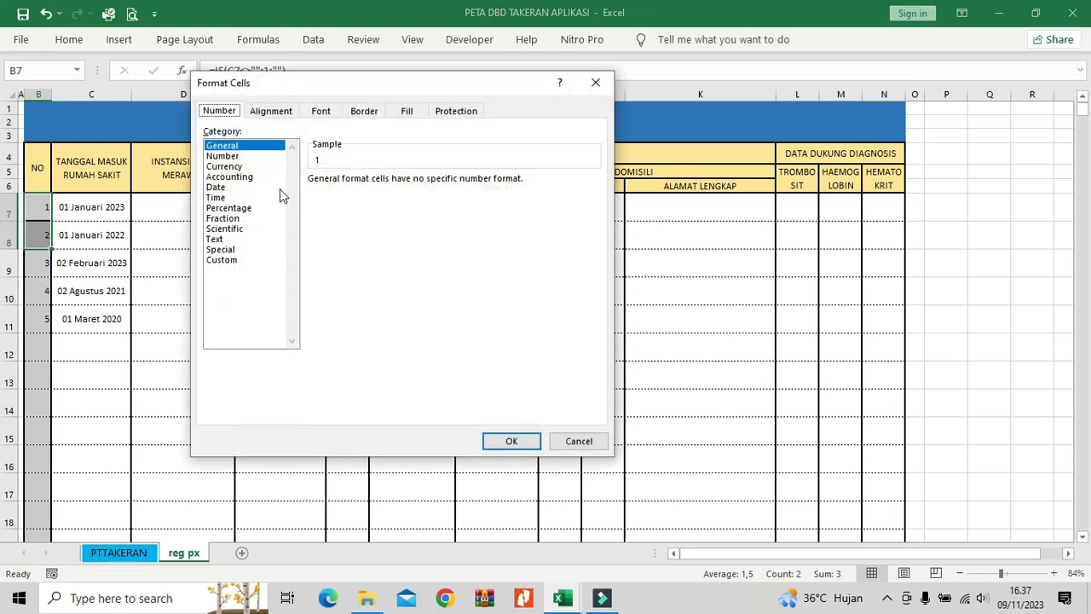
click(362, 113)
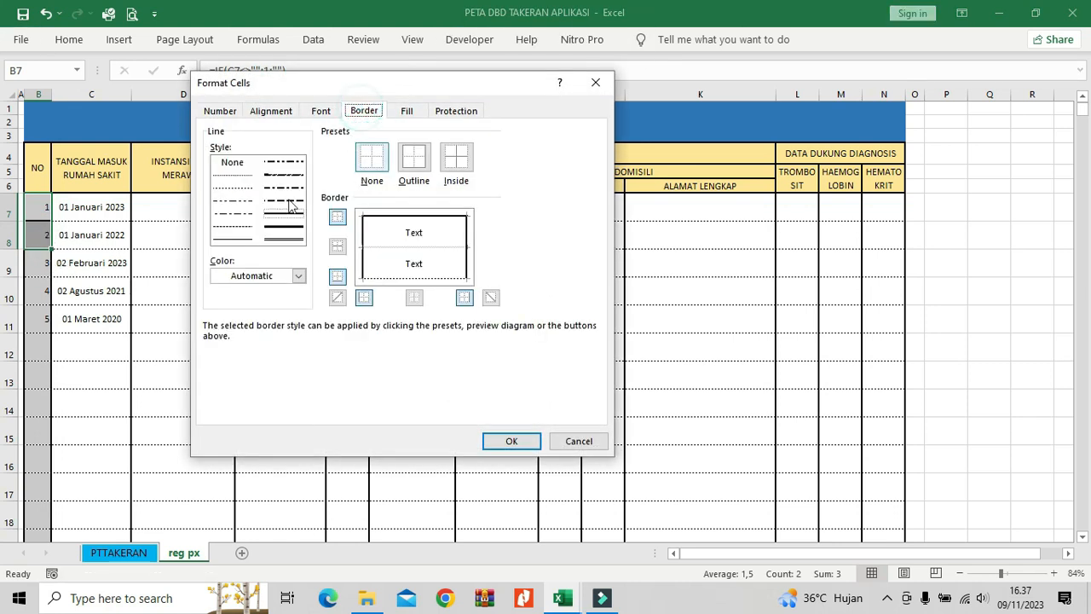
click(236, 186)
click(384, 238)
click(384, 247)
click(395, 246)
click(420, 231)
click(432, 248)
click(507, 441)
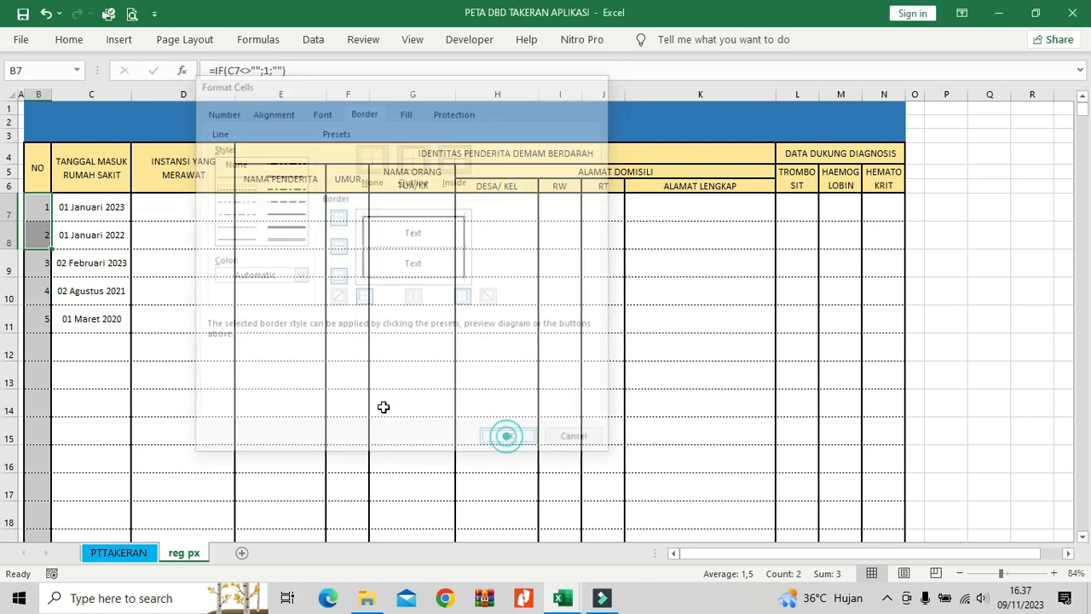
click(174, 341)
click(237, 295)
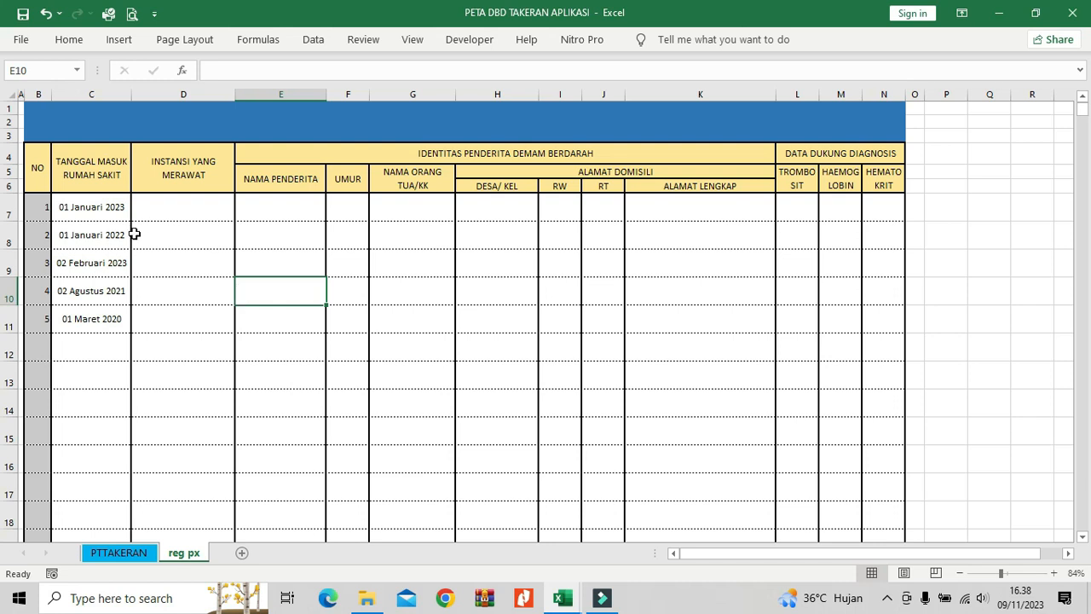
Copy the five admission dates in C7:C11, paste them as values only starting at C12, and cancel the copy selection
drag(103, 202, 94, 318)
key(ctrl+c)
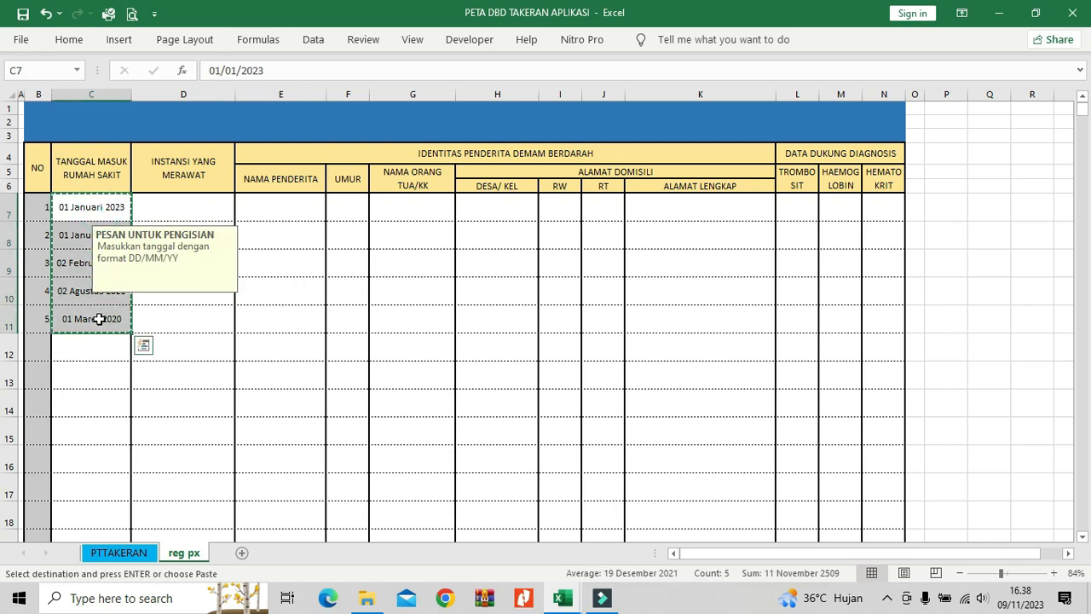
click(88, 341)
right_click(89, 341)
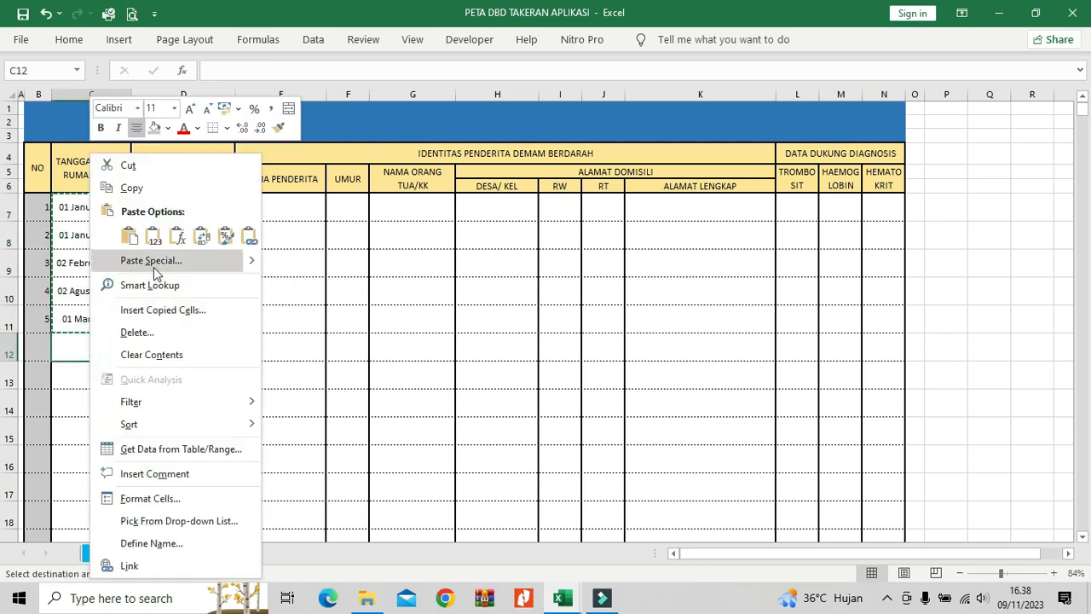
click(154, 264)
click(43, 206)
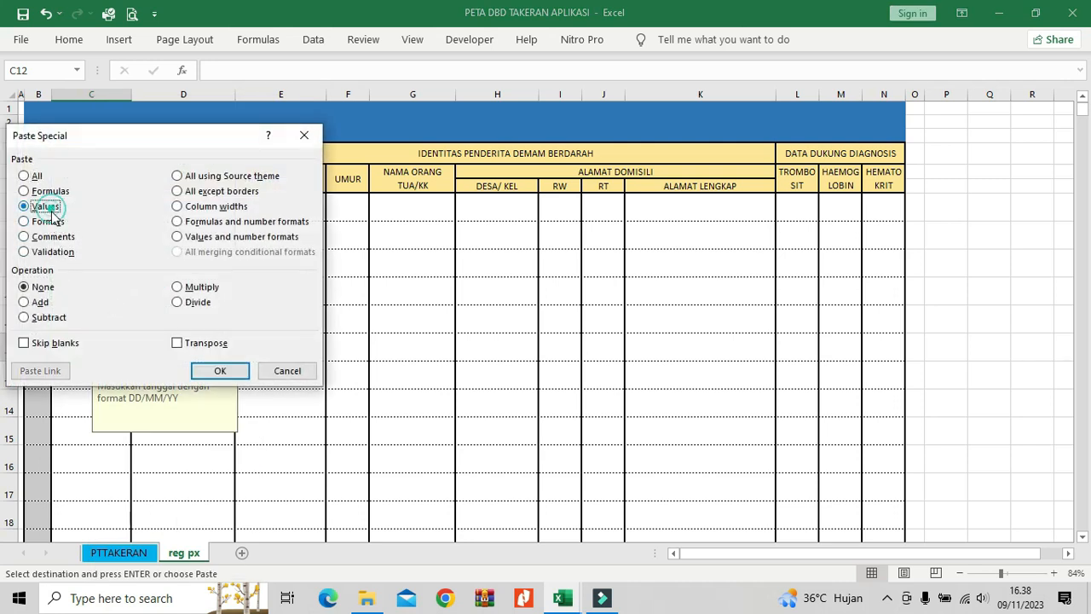
click(220, 370)
click(214, 319)
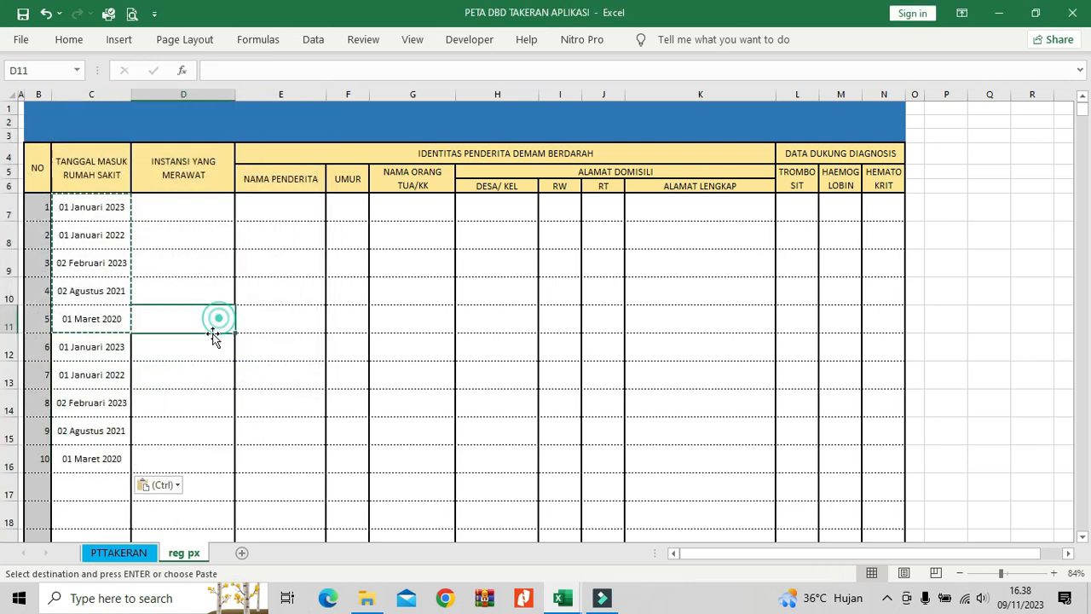
click(302, 352)
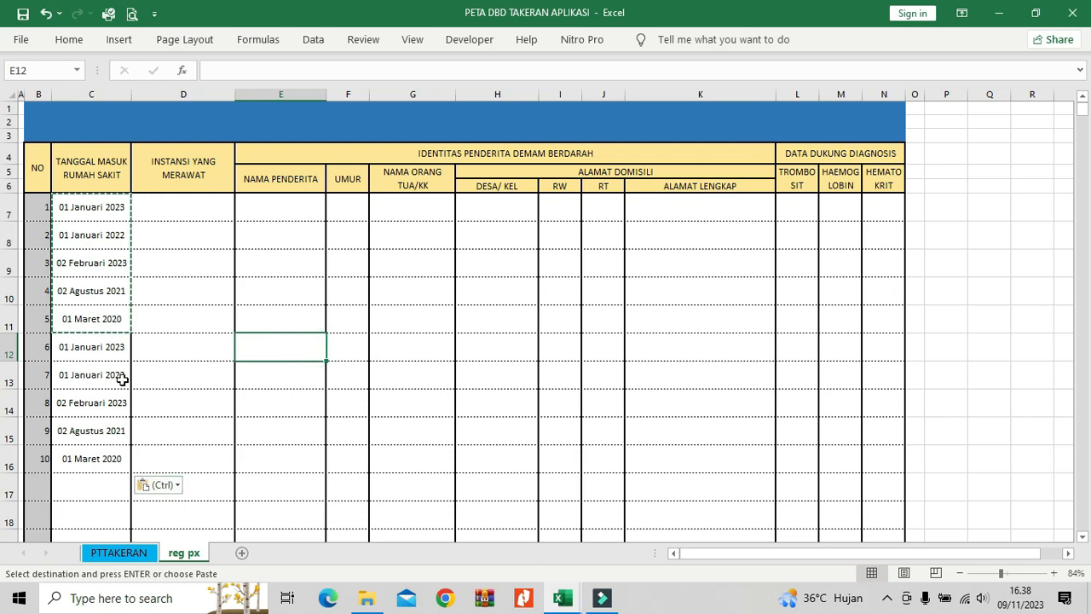
click(172, 293)
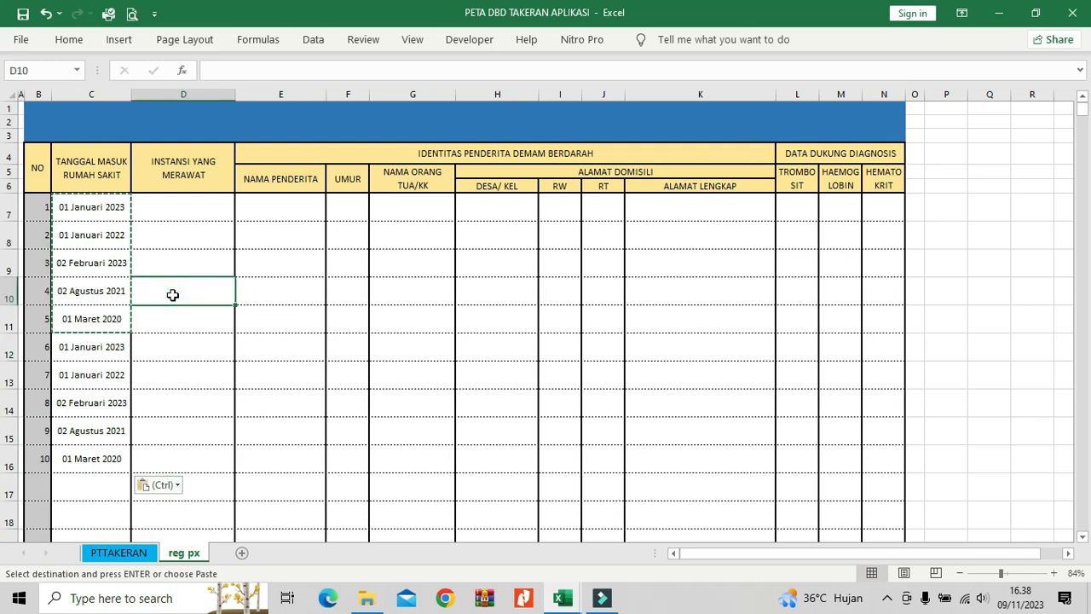
key(Escape)
click(212, 263)
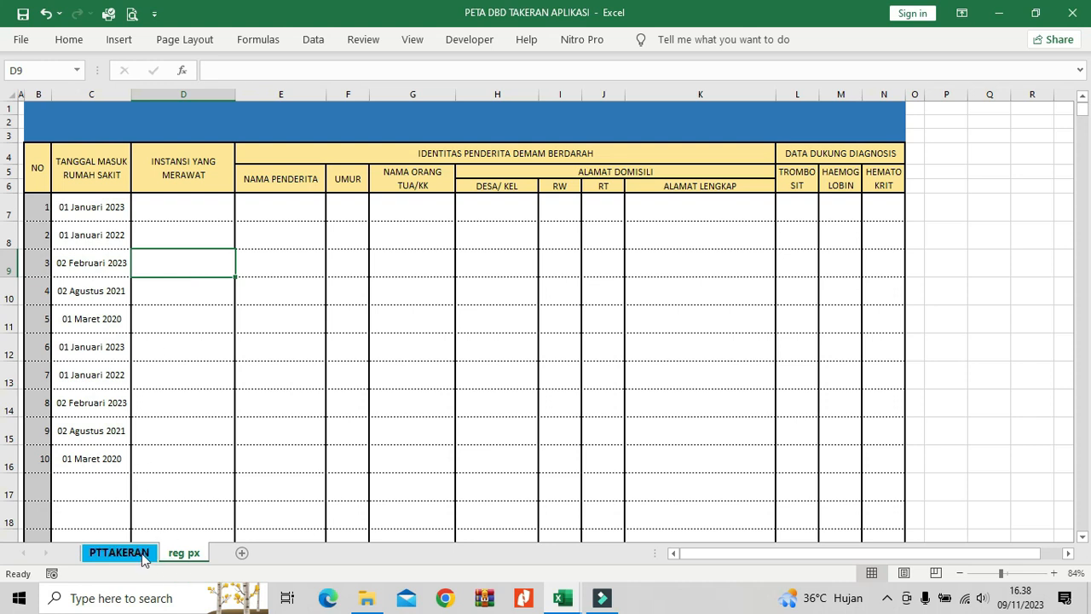
Review the DESA village list and its yearly case counts on the PTTAKERAN sheet, then return to reg px
click(119, 552)
click(587, 247)
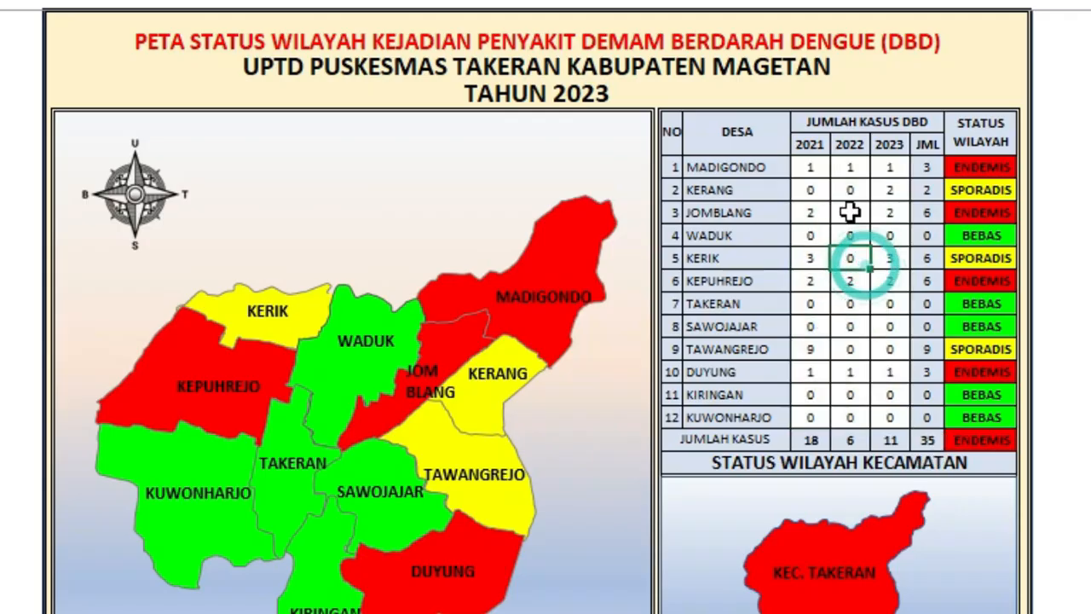
click(815, 167)
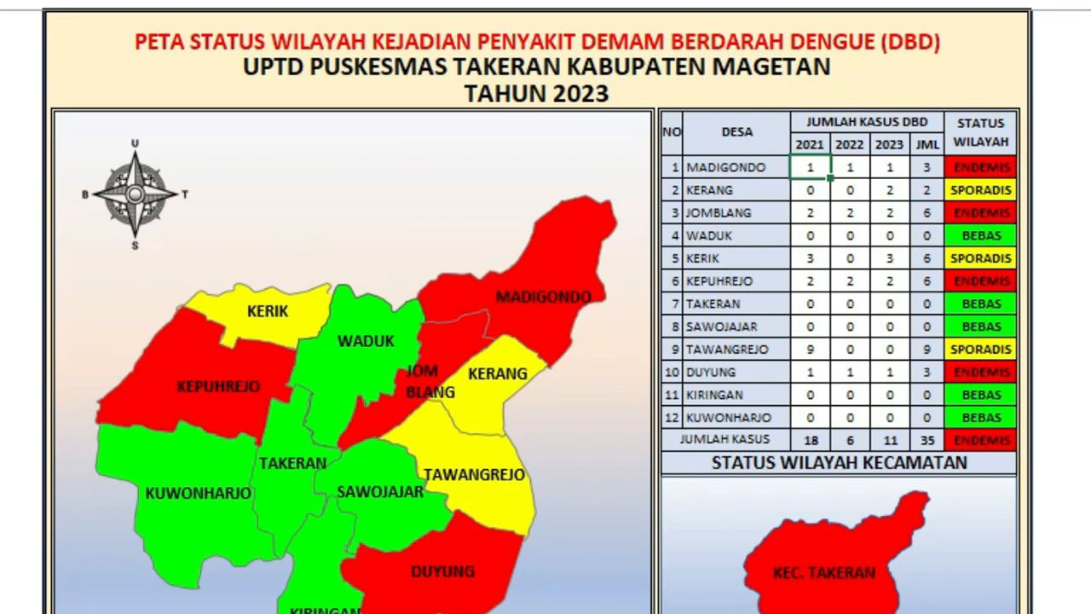
click(730, 167)
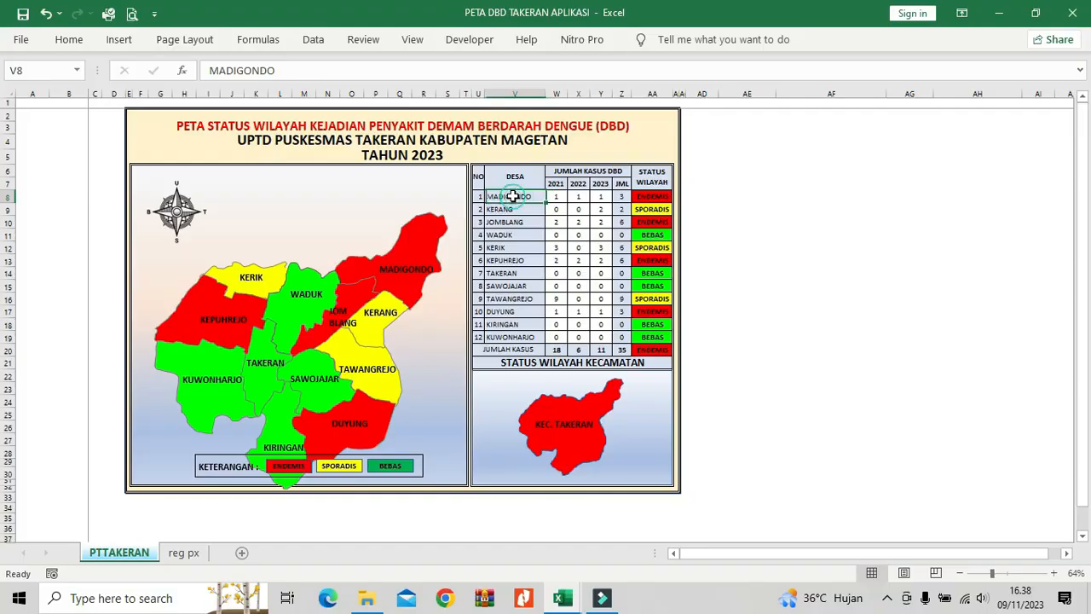
drag(511, 196, 506, 338)
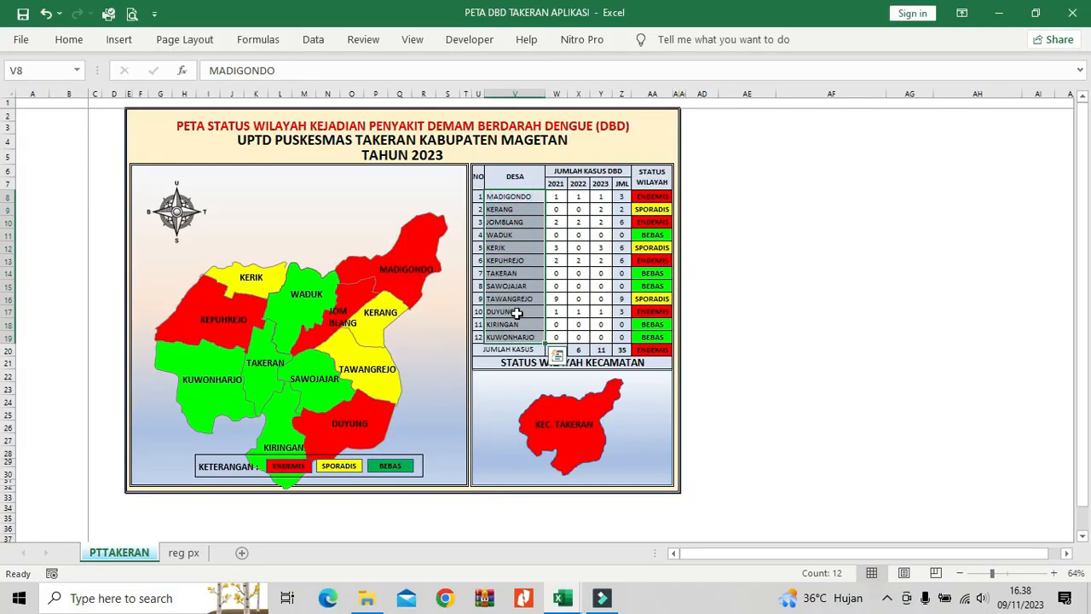
click(194, 558)
Enter the villages MADIGONDO, JOMBLANG and WADUK in the DESA/KEL column cells H7 to H9
click(289, 269)
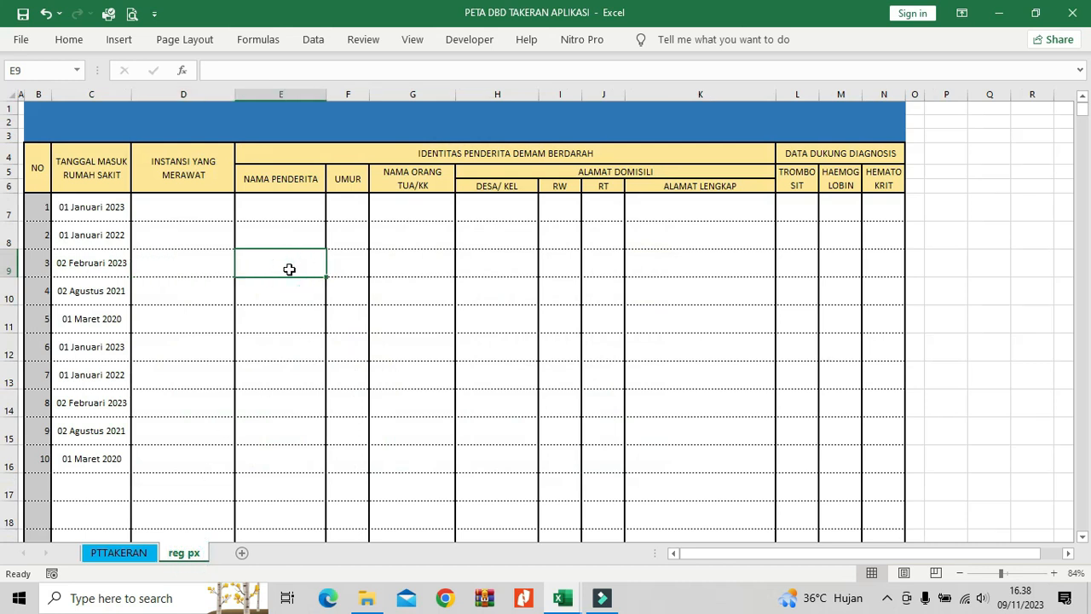
click(487, 204)
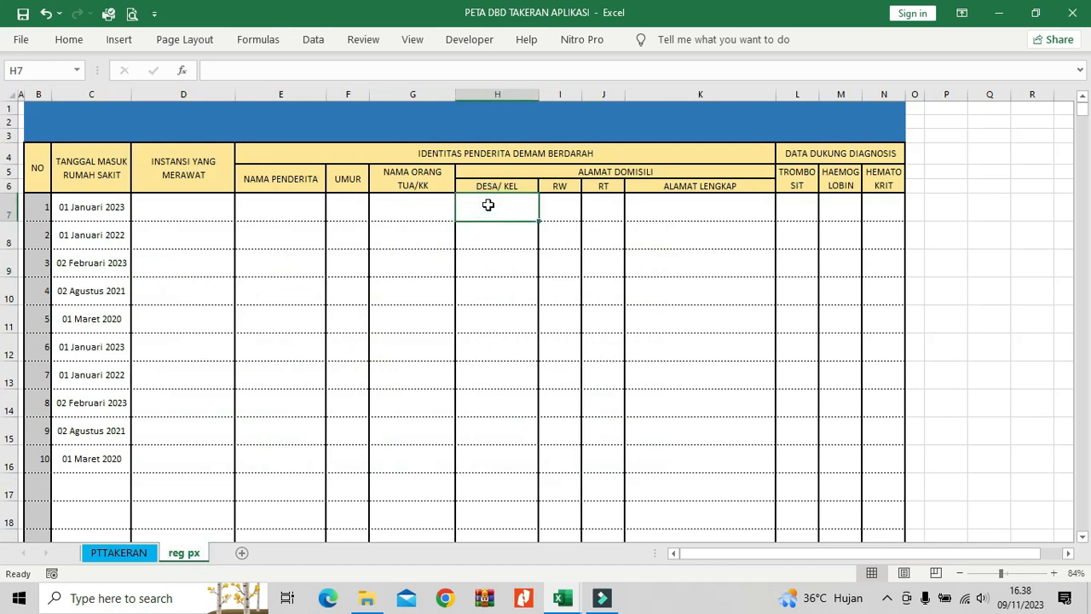
text(m)
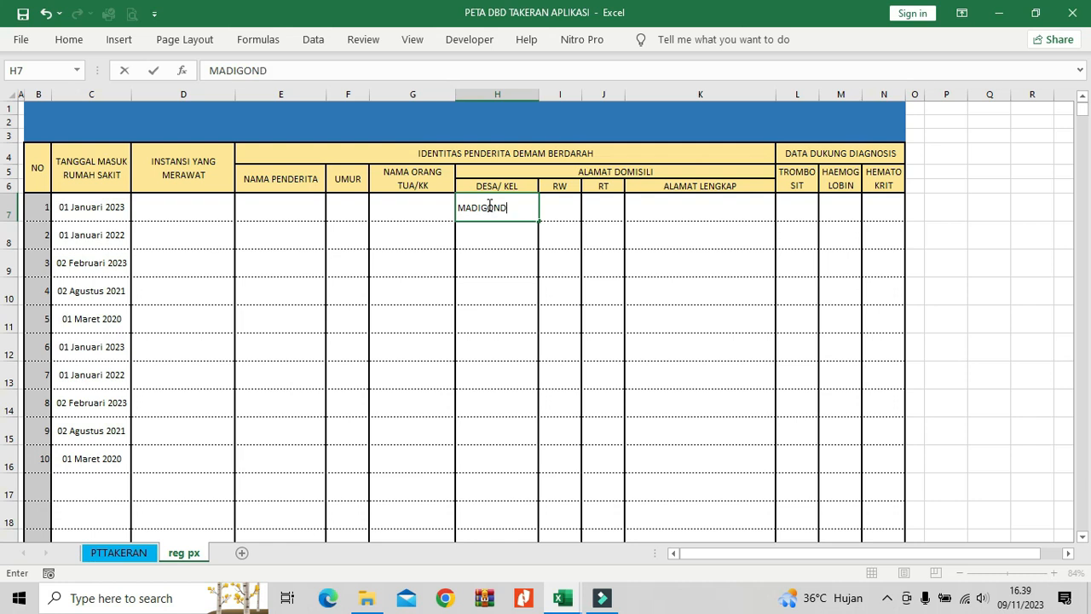
key(Return)
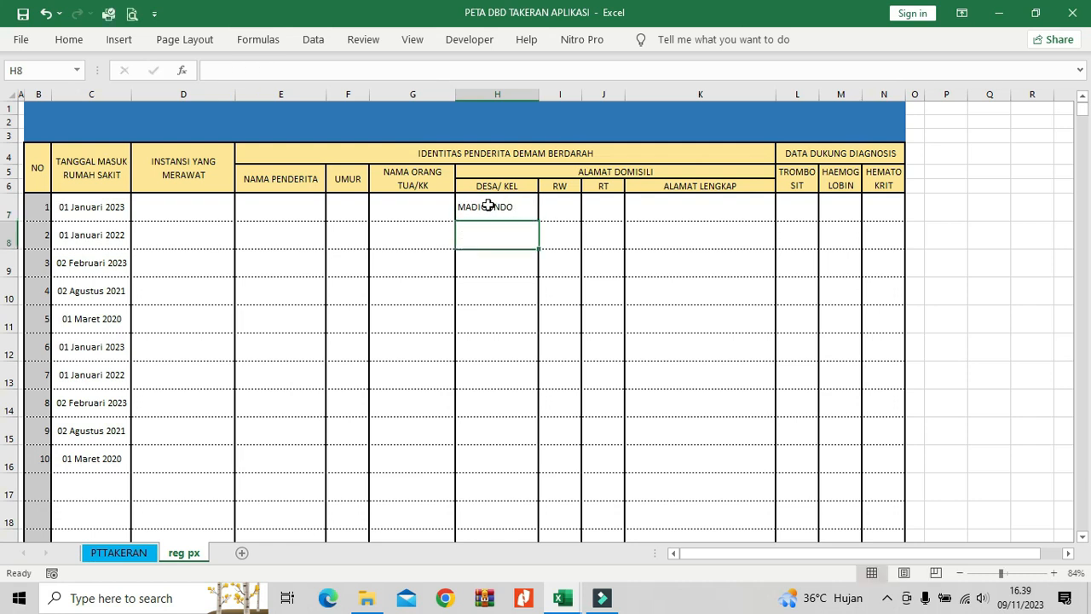
text(JOMBLAN)
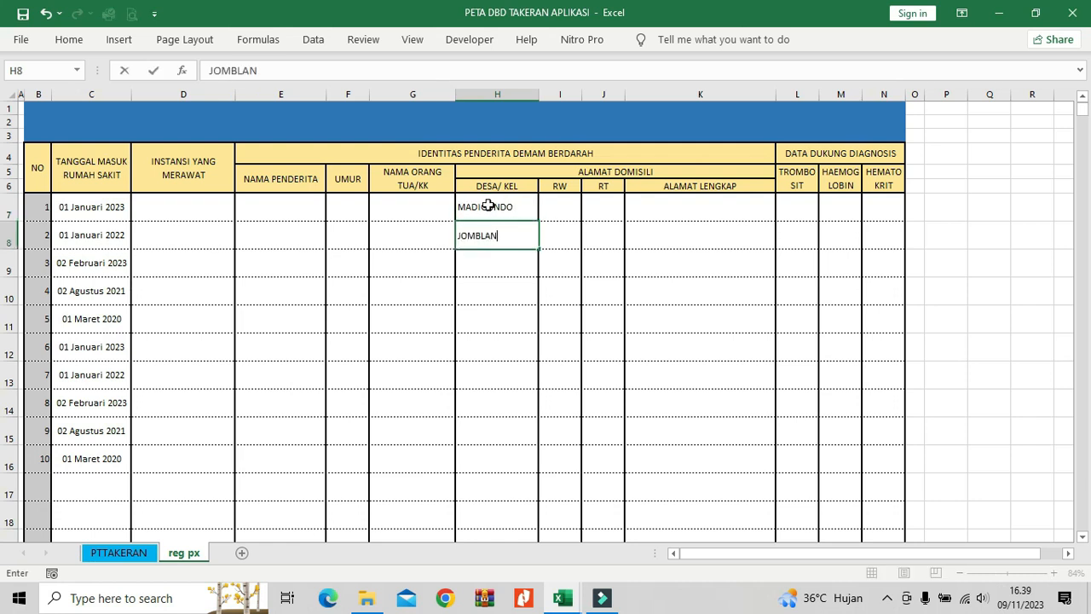
text(G)
key(Return)
text(WADU)
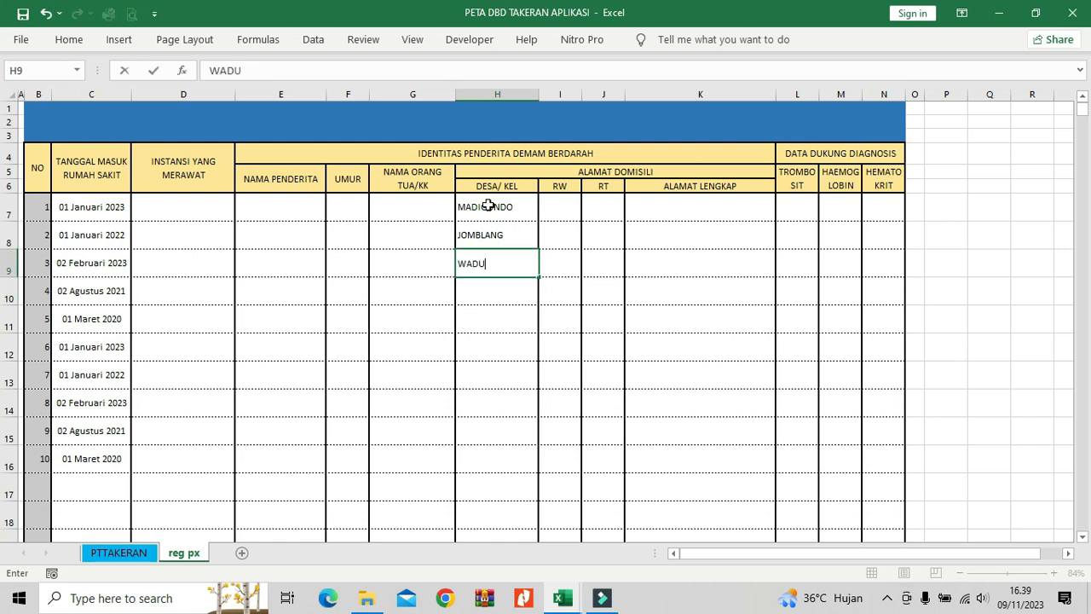
text(K)
key(Return)
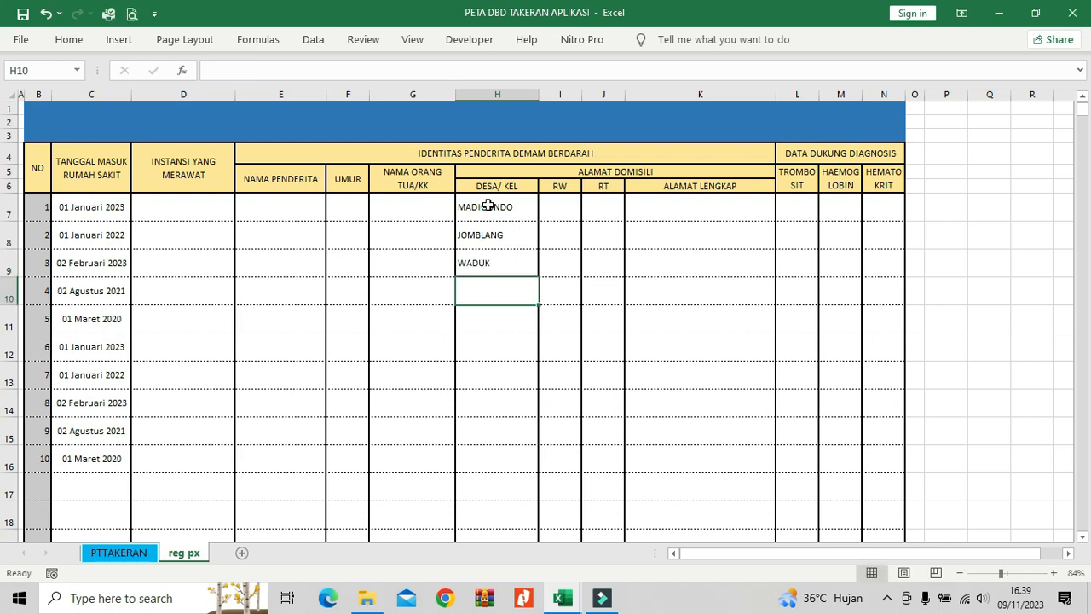
Copy WADUK from H9, paste it as values only into H10:H16, and cancel the copy selection
click(491, 263)
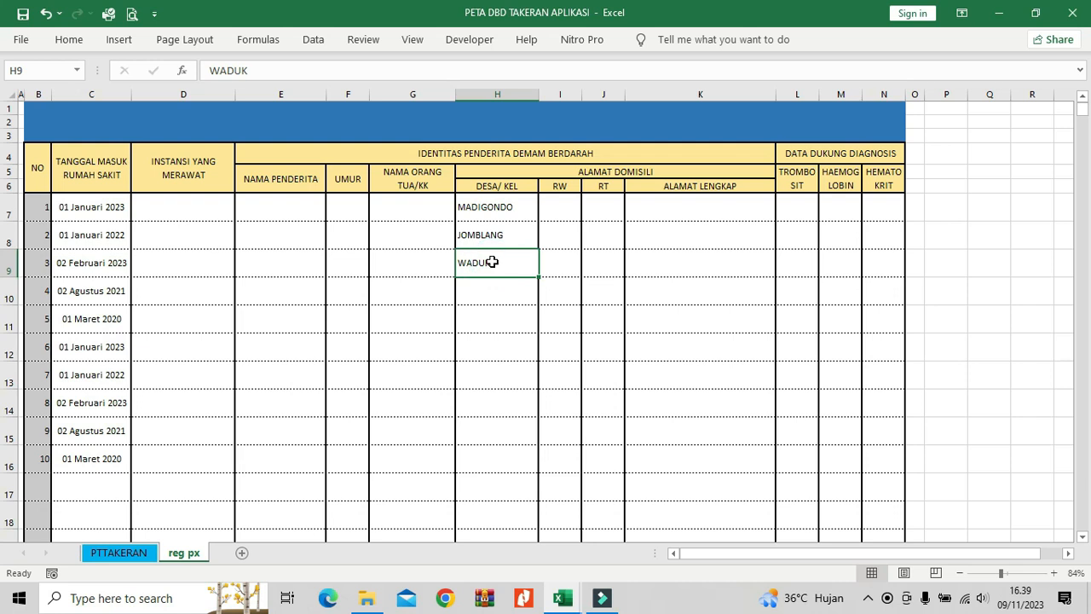
key(ctrl+c)
drag(503, 433, 502, 456)
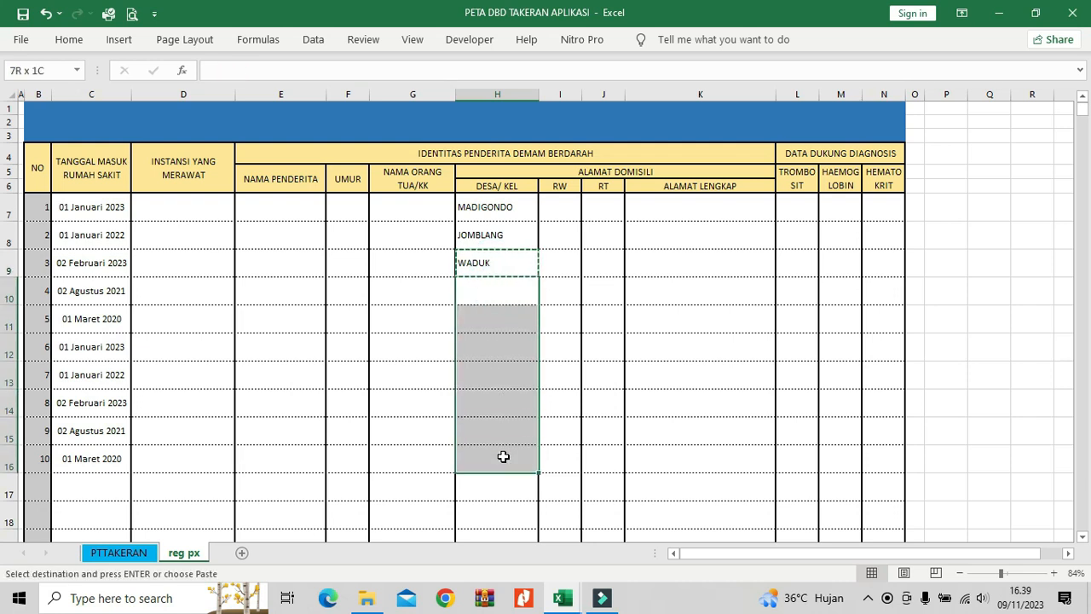
right_click(502, 456)
click(582, 145)
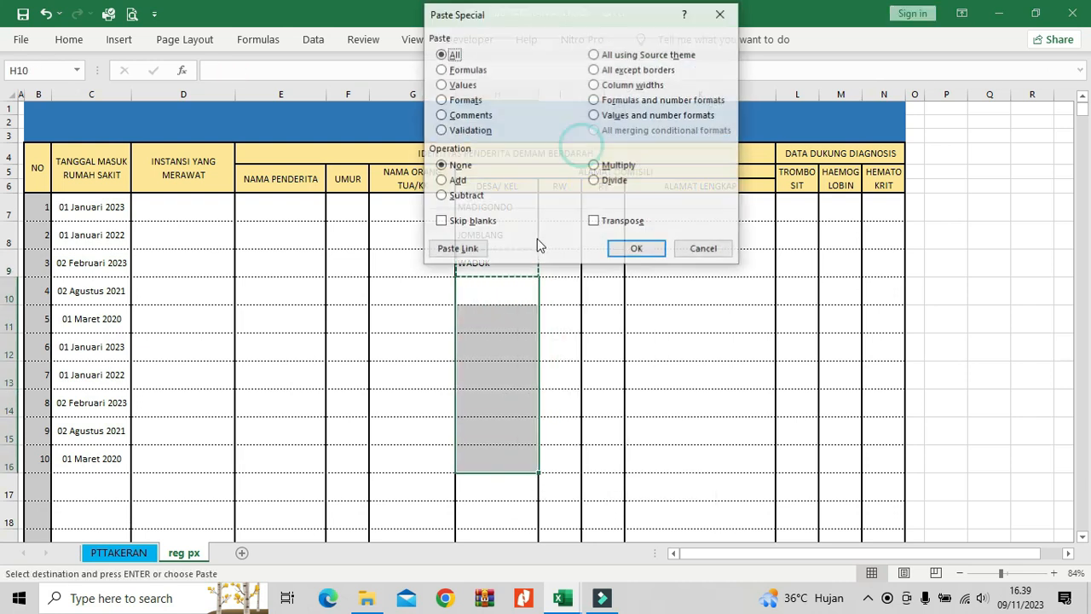
click(461, 85)
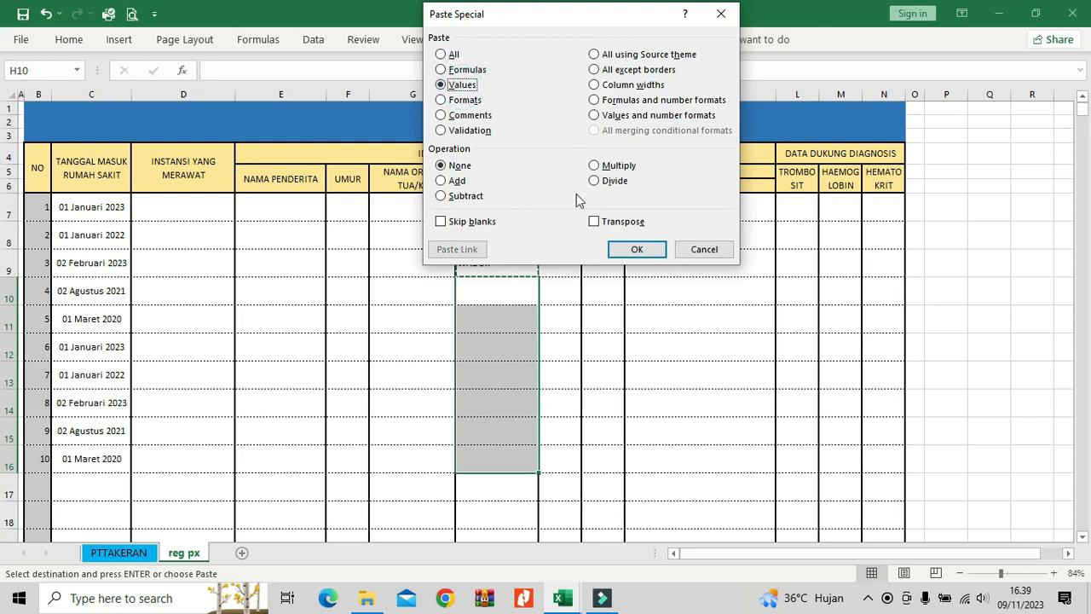
click(636, 249)
click(531, 308)
click(584, 265)
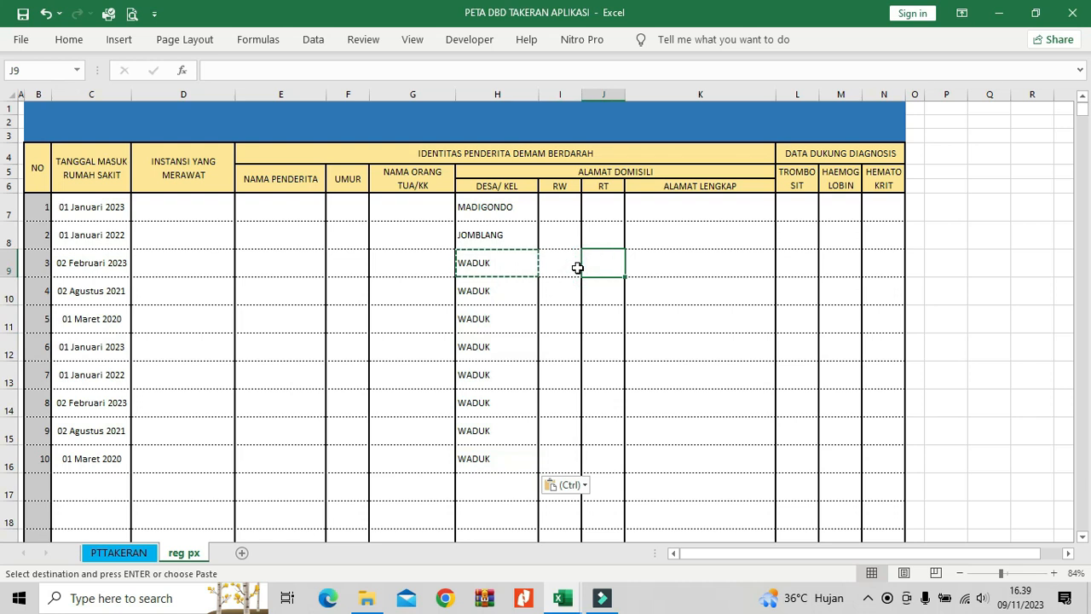
key(Escape)
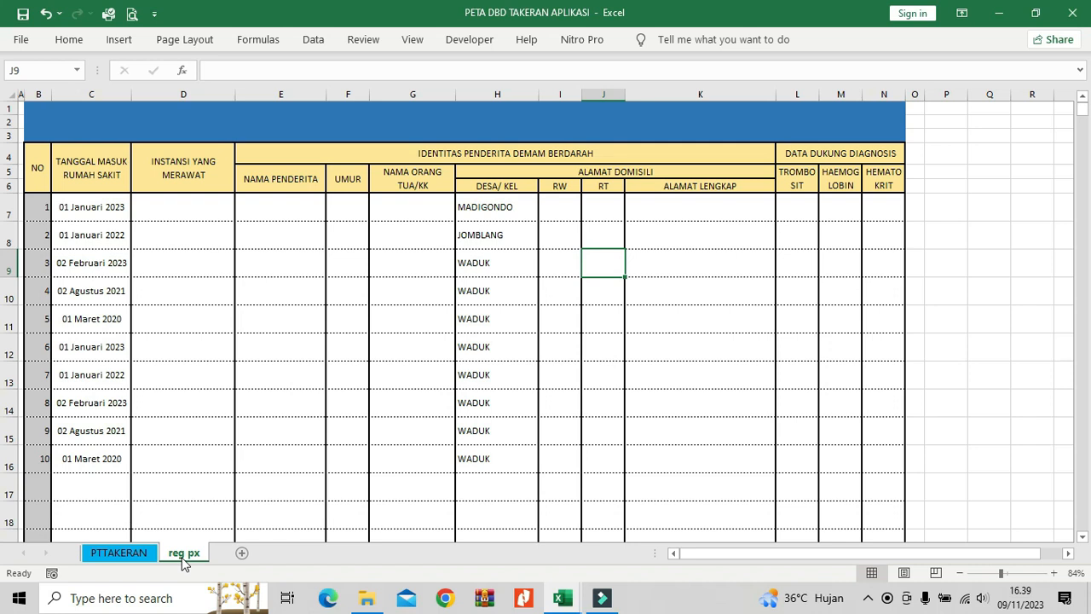
Examine the 2021 to 2023 case columns in the PTTAKERAN village table and return to the reg px sheet
click(135, 553)
click(585, 223)
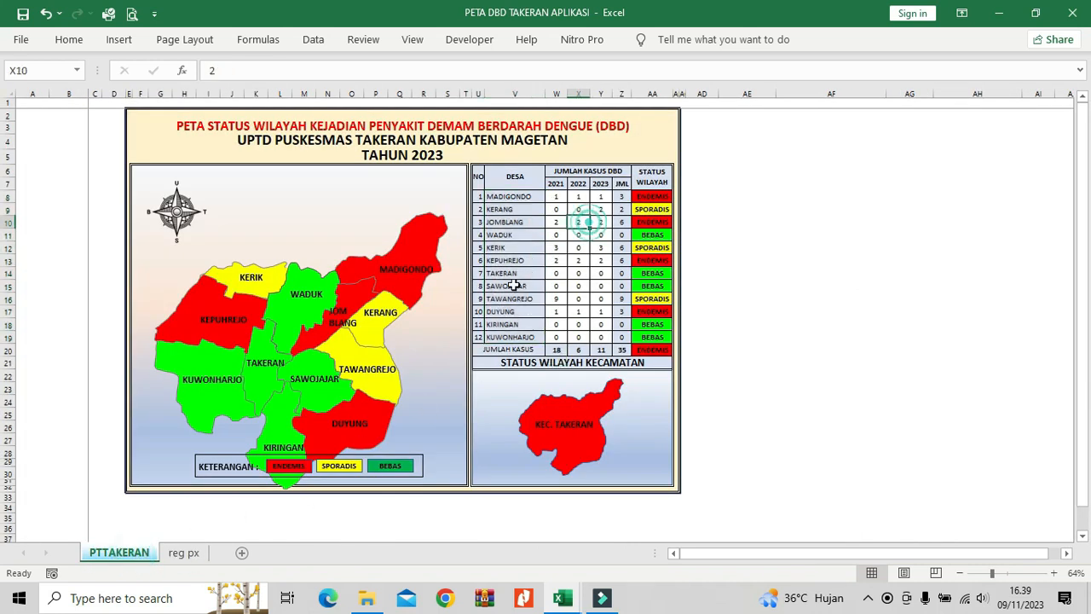
click(555, 196)
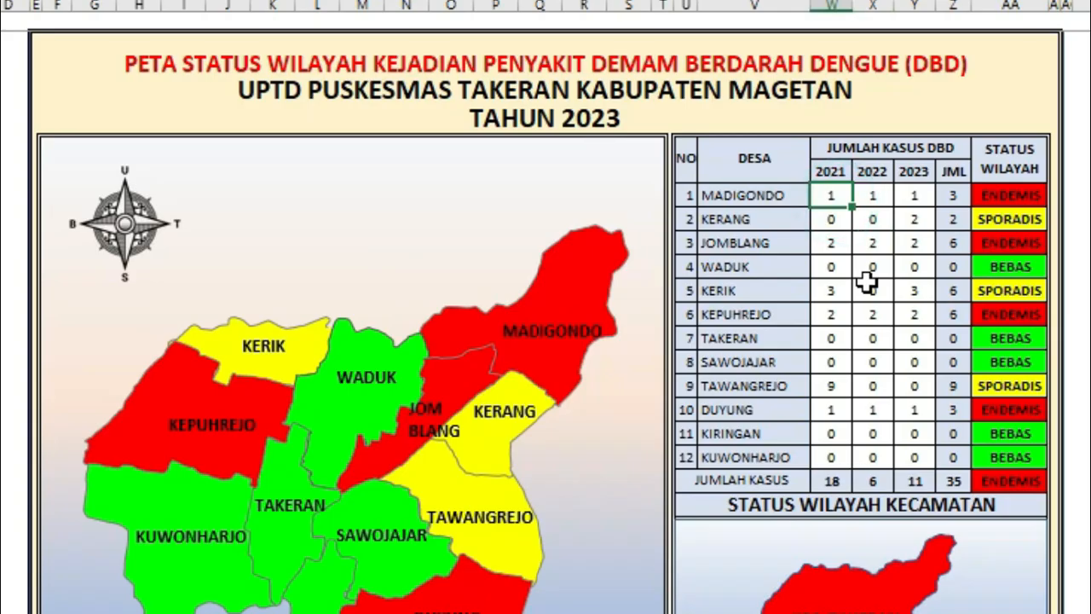
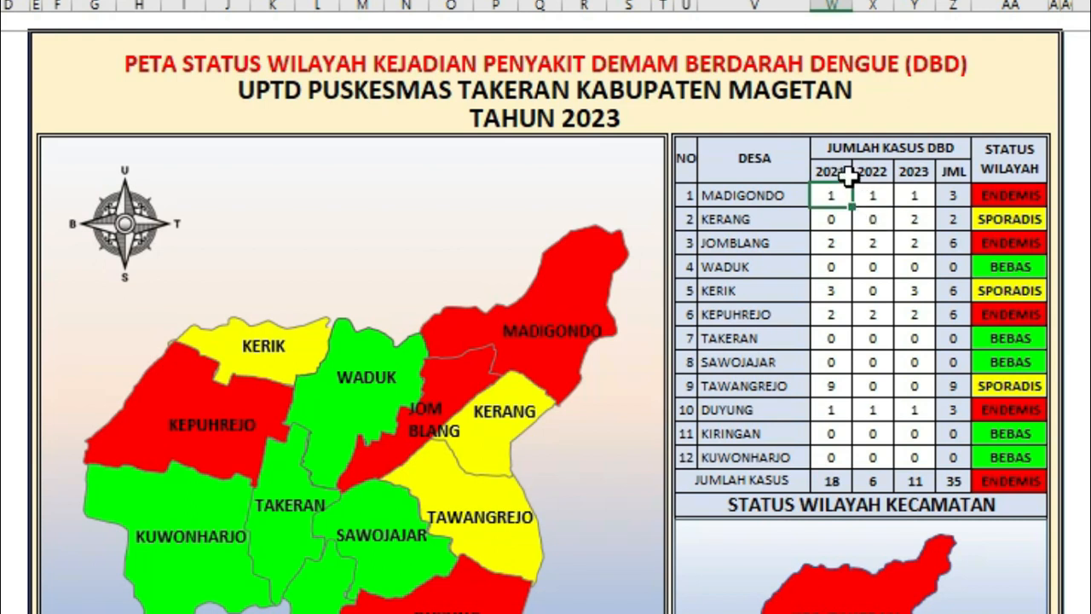
click(181, 556)
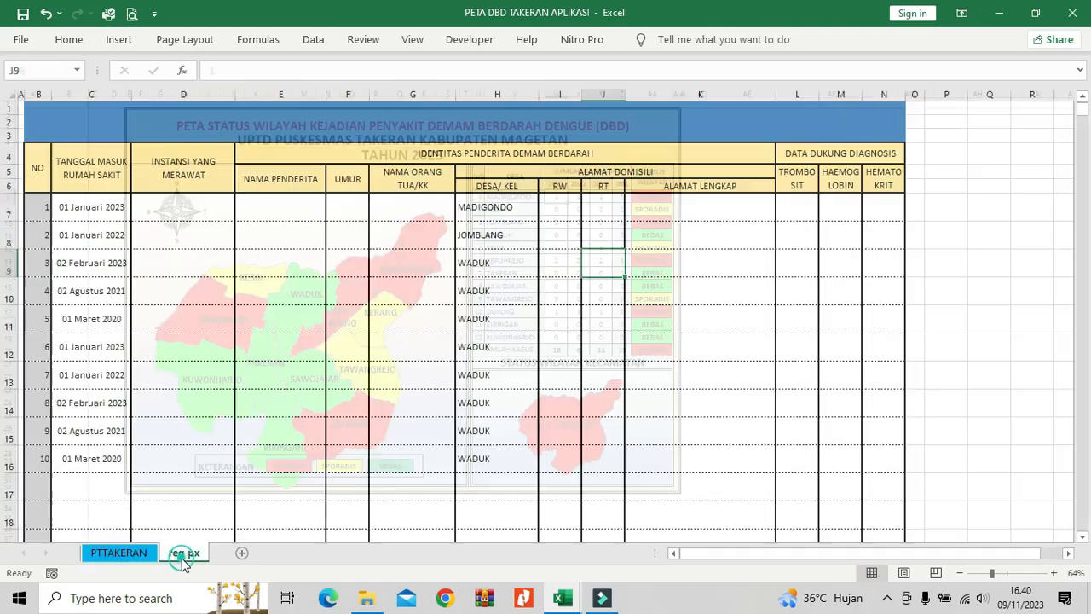
Enter the formula =YEAR(C7) in Q7, outside the register table, to extract the year of the first admission date
click(199, 280)
click(107, 206)
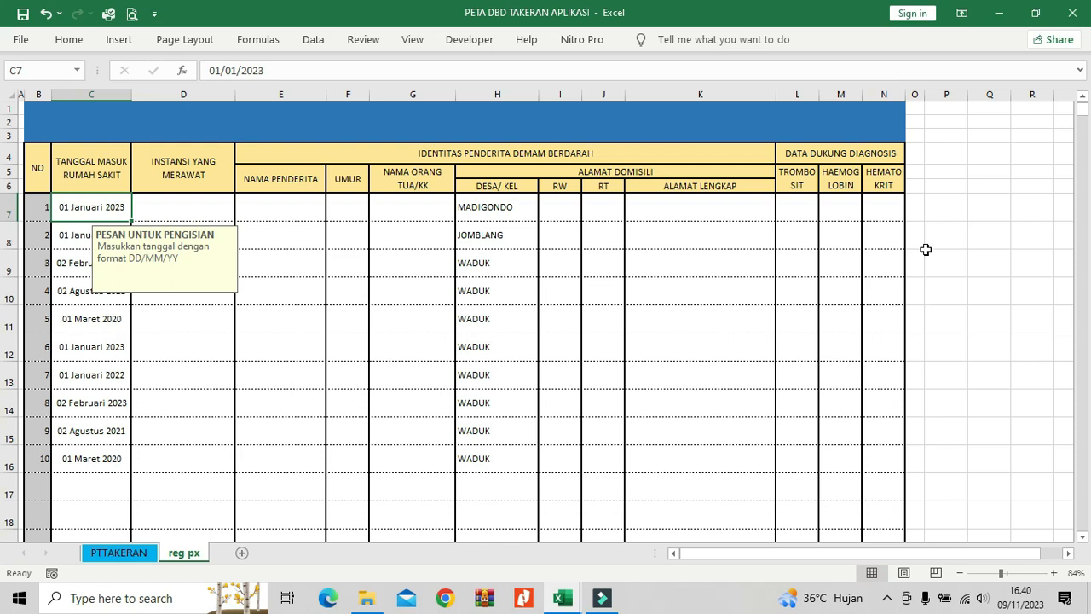
click(981, 209)
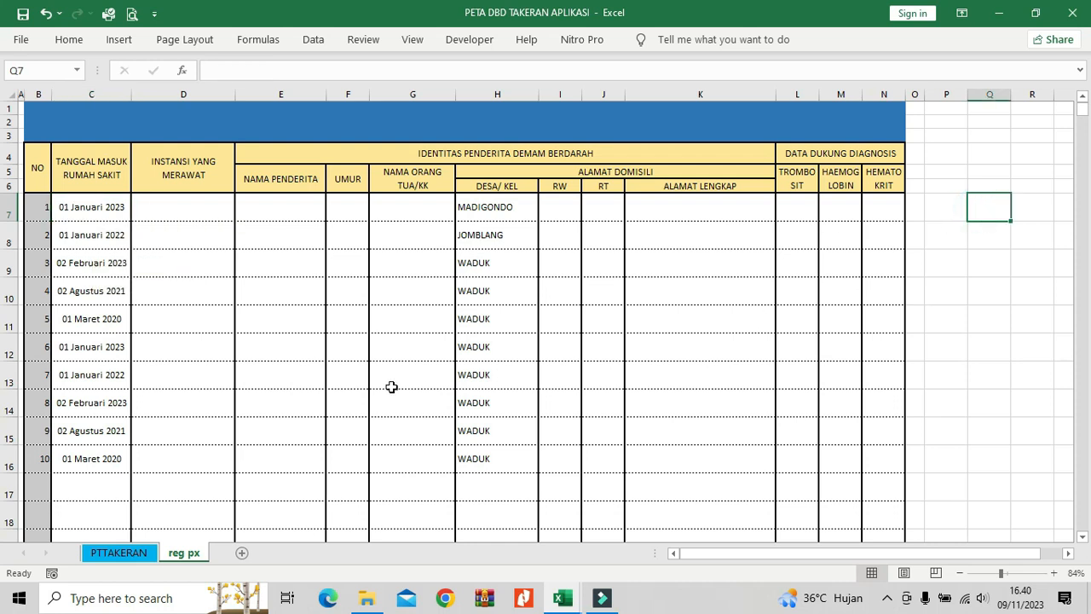
text(=Y)
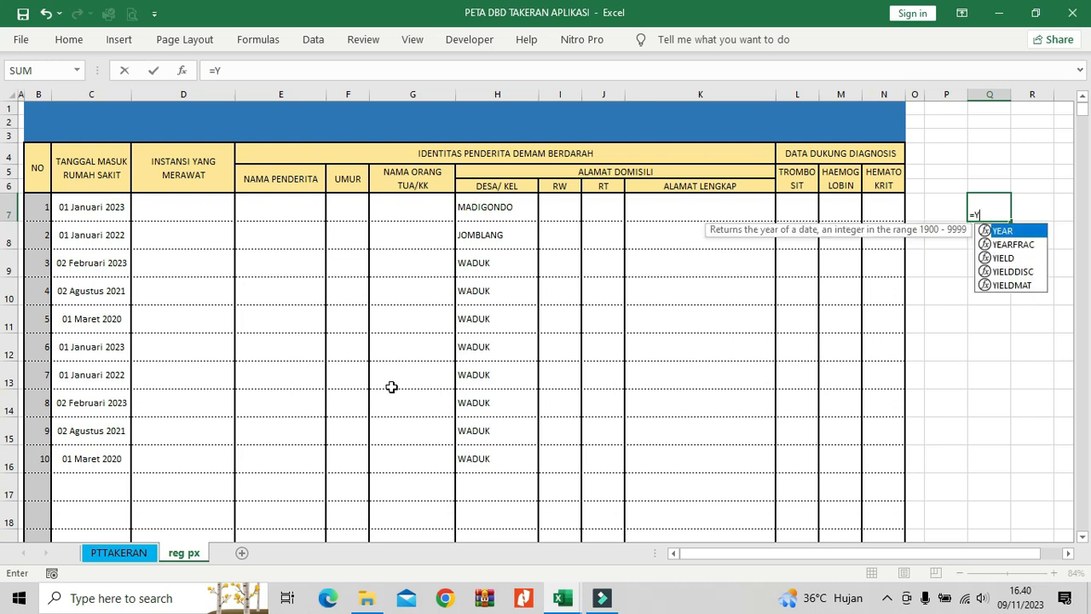
text(EAR()
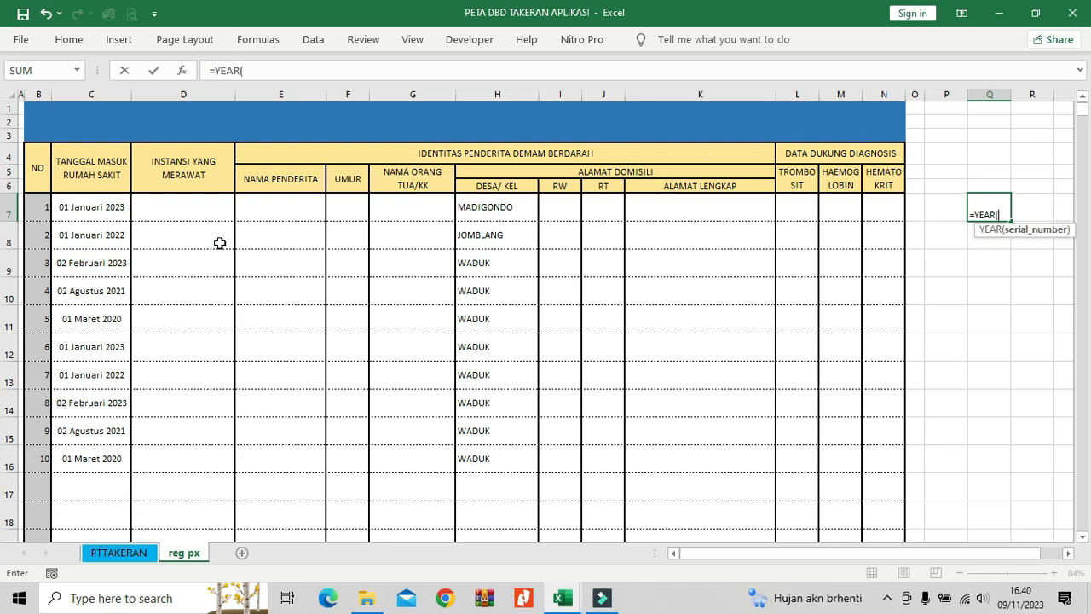
click(104, 215)
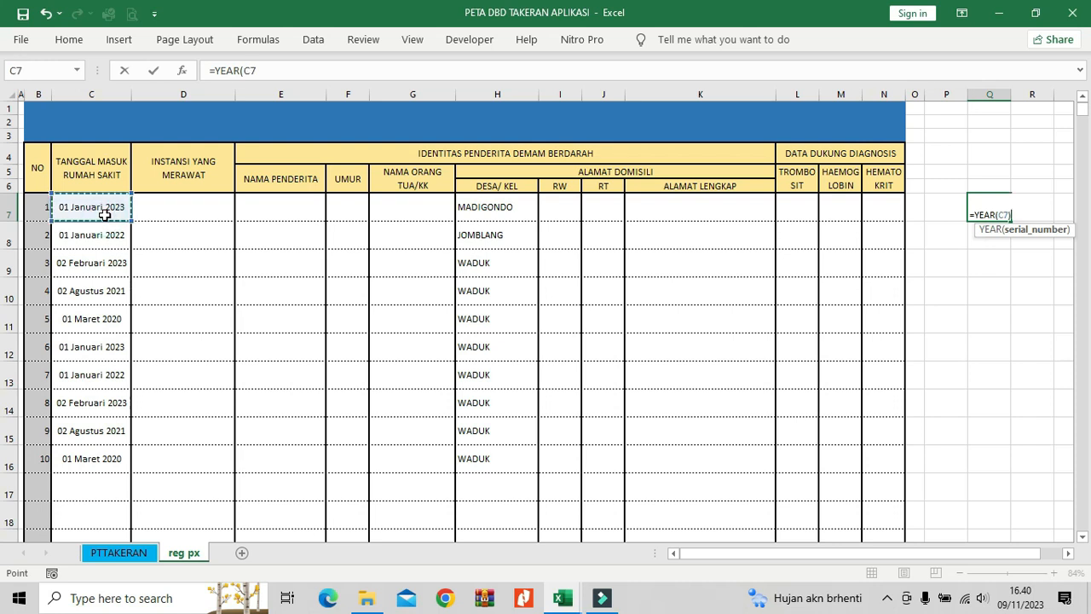
text())
key(Return)
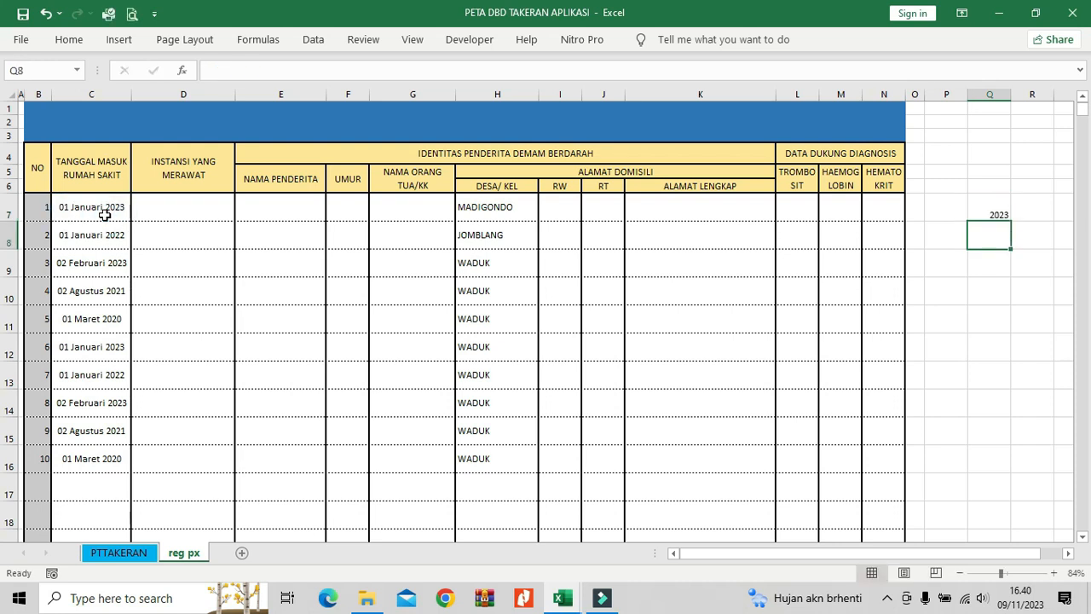
click(989, 205)
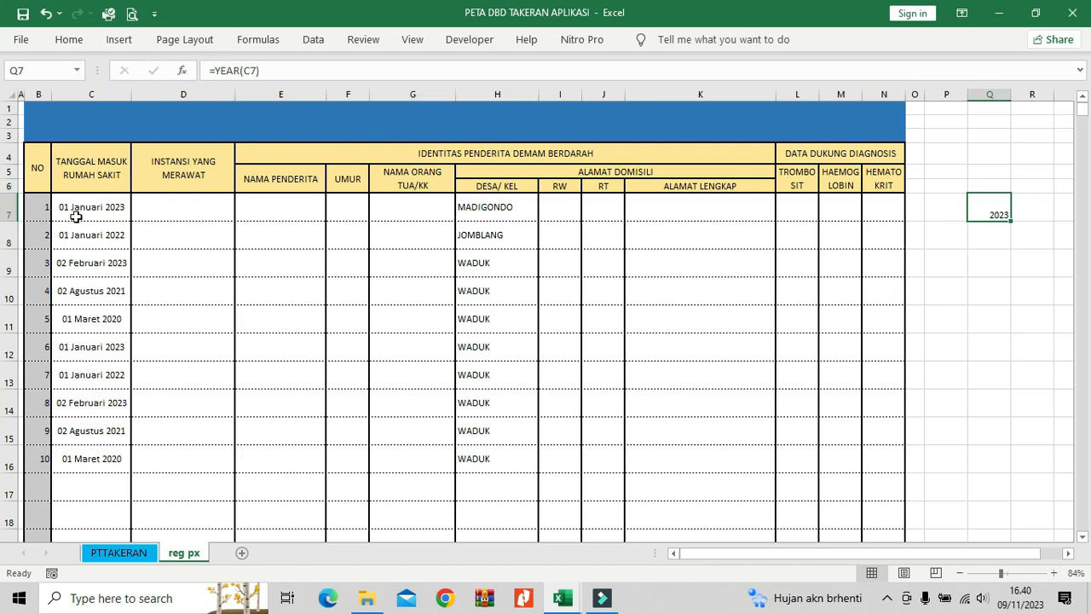
click(989, 237)
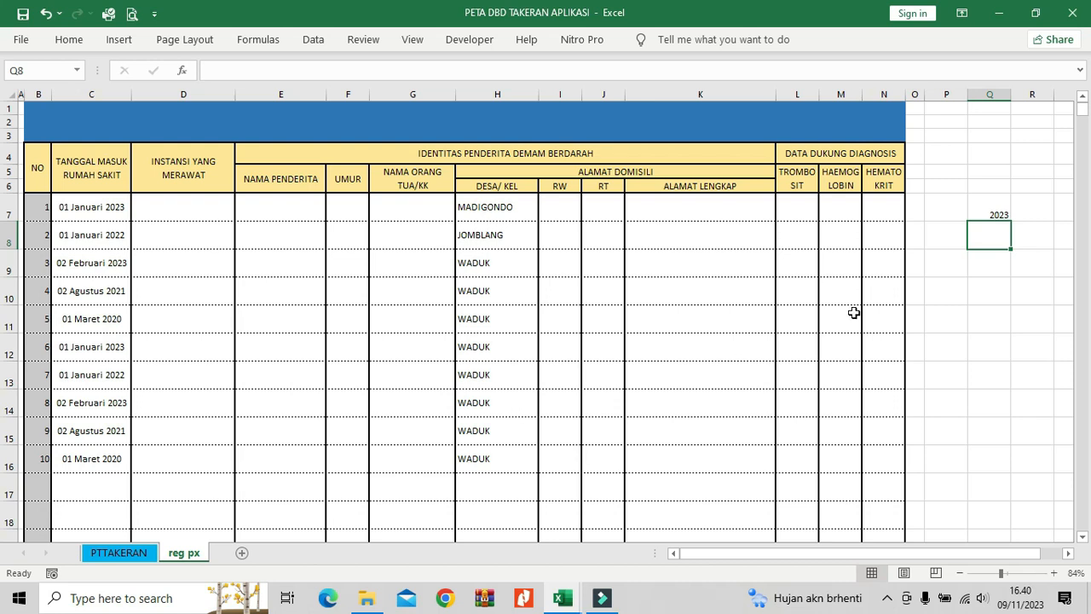
text(=)
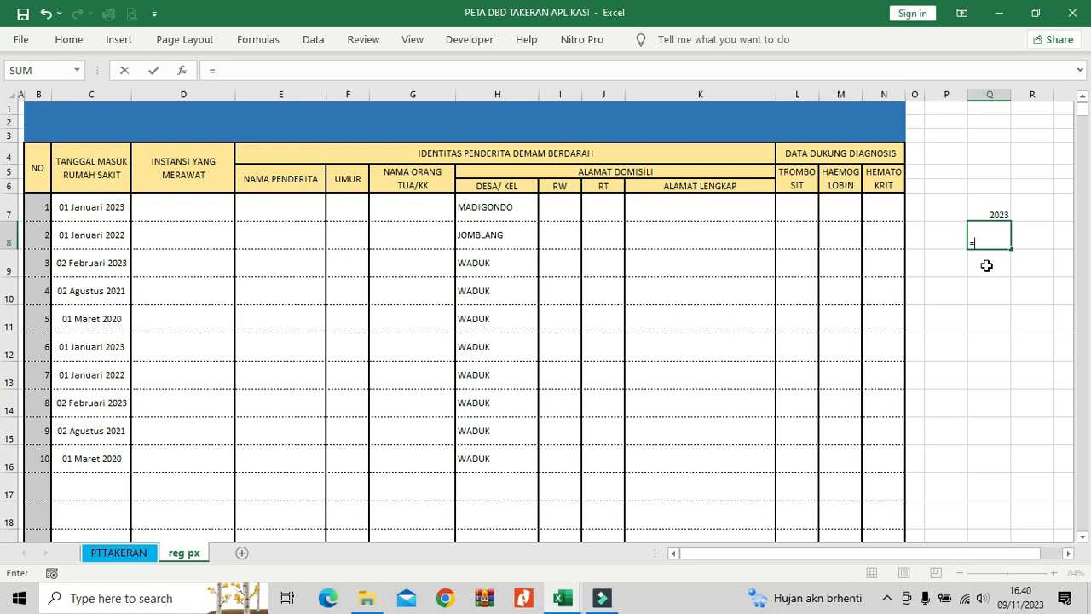
key(Escape)
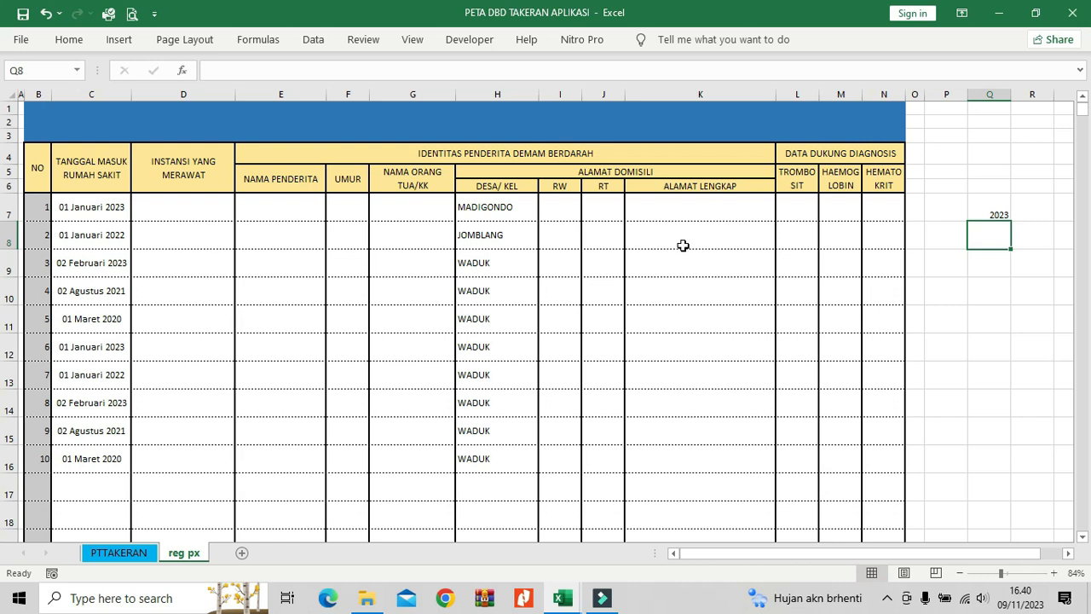
click(687, 239)
click(699, 207)
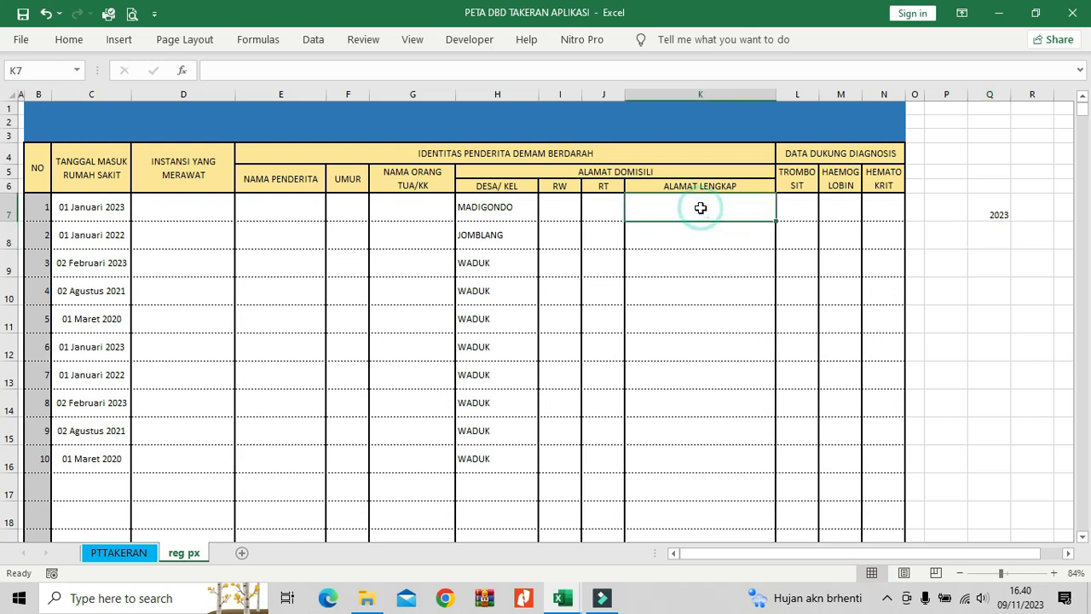
click(1003, 207)
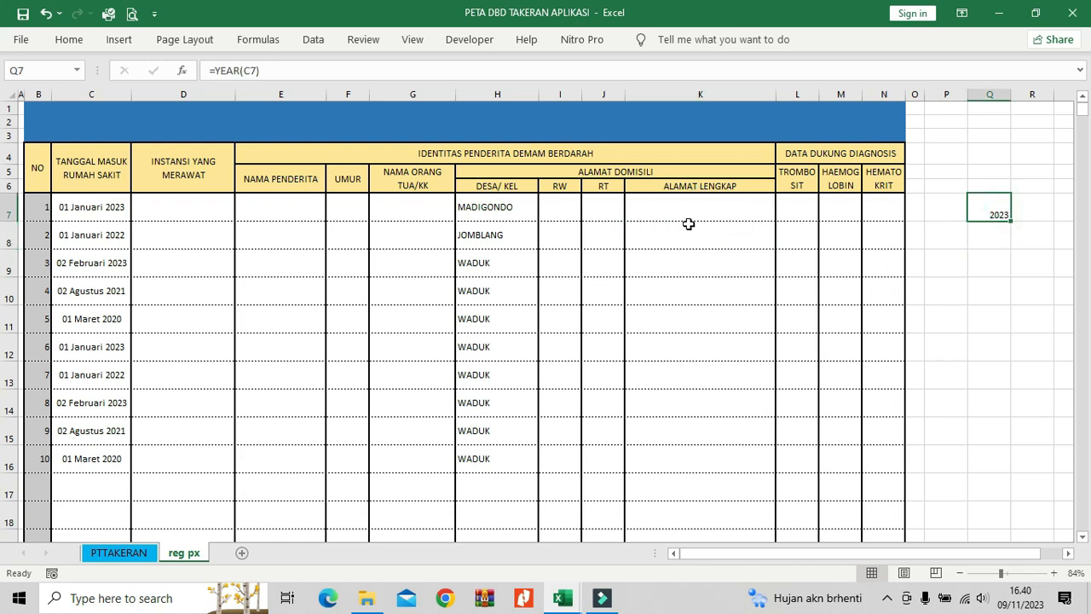
click(656, 216)
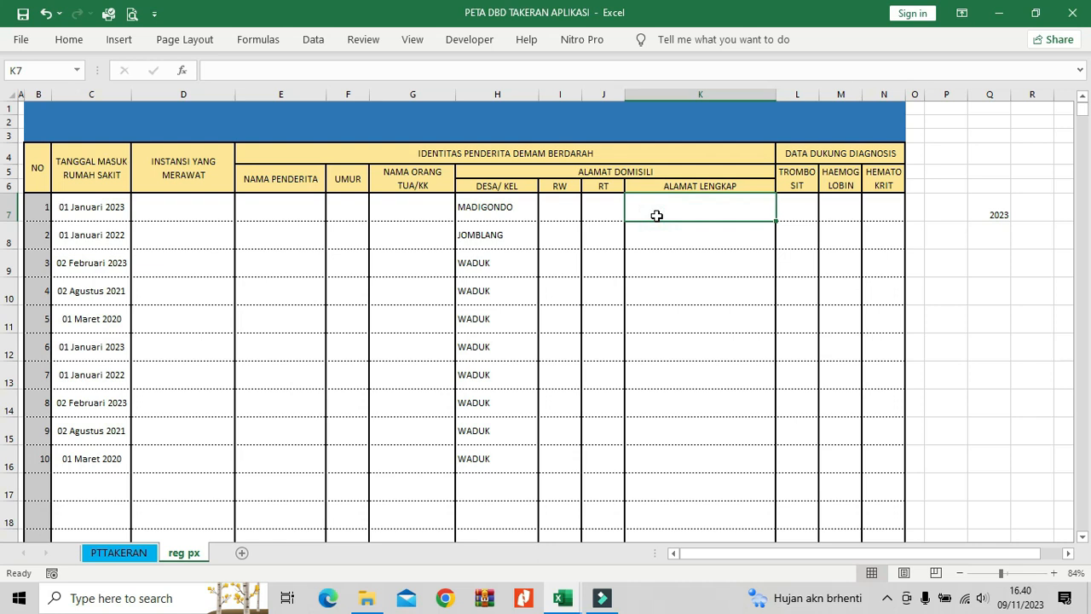
text(=)
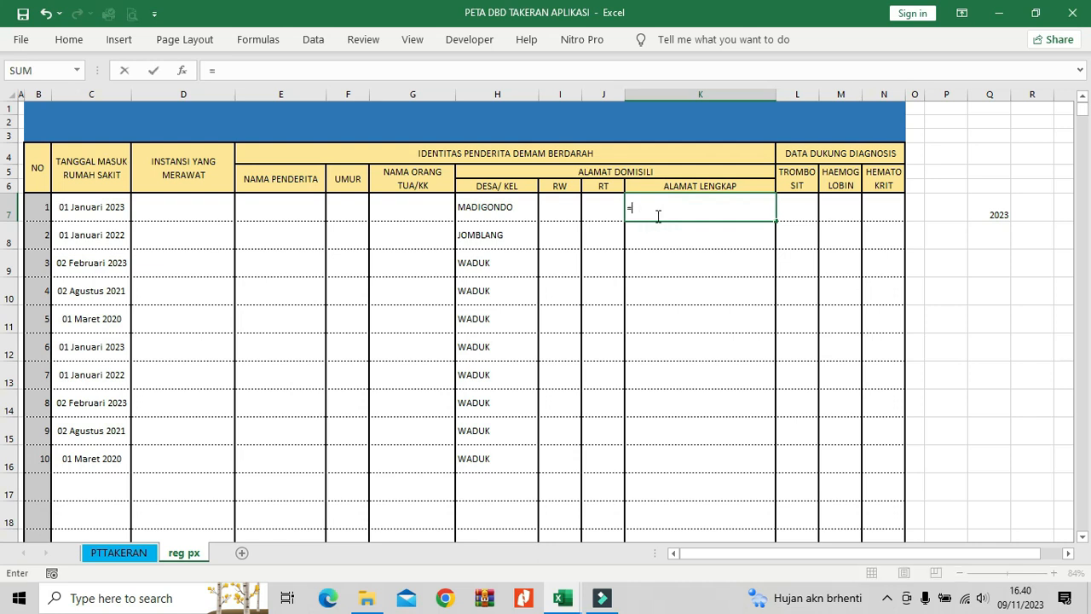
text(COU)
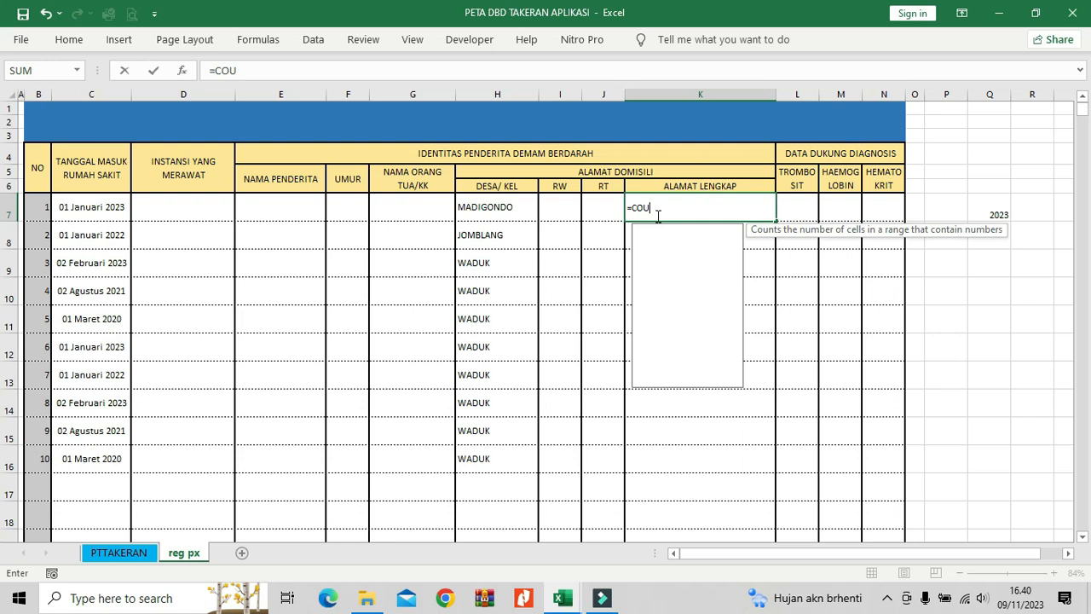
text(NTIFS)
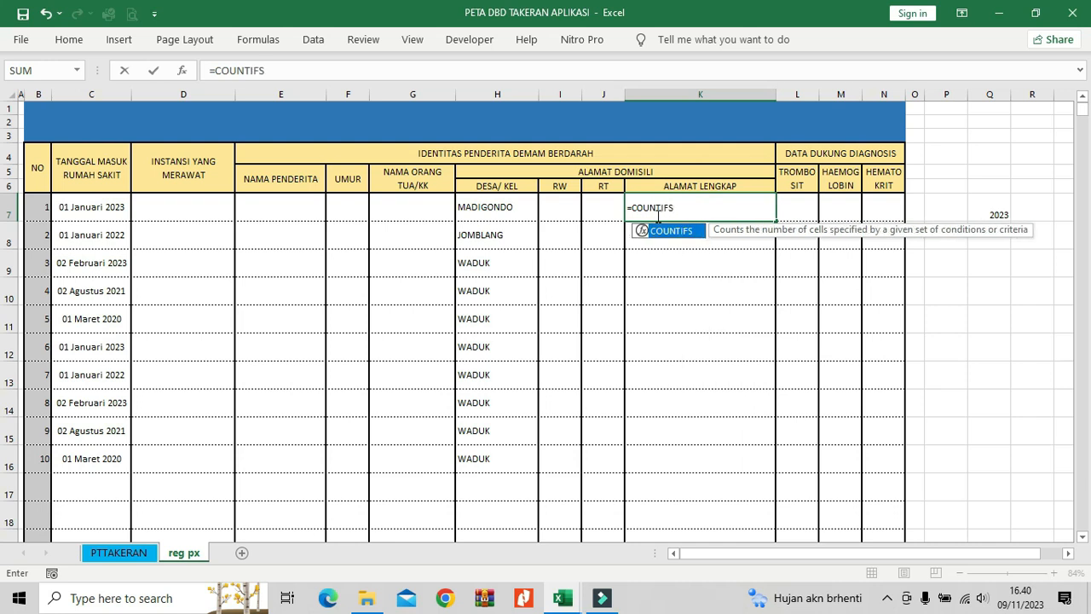
text(()
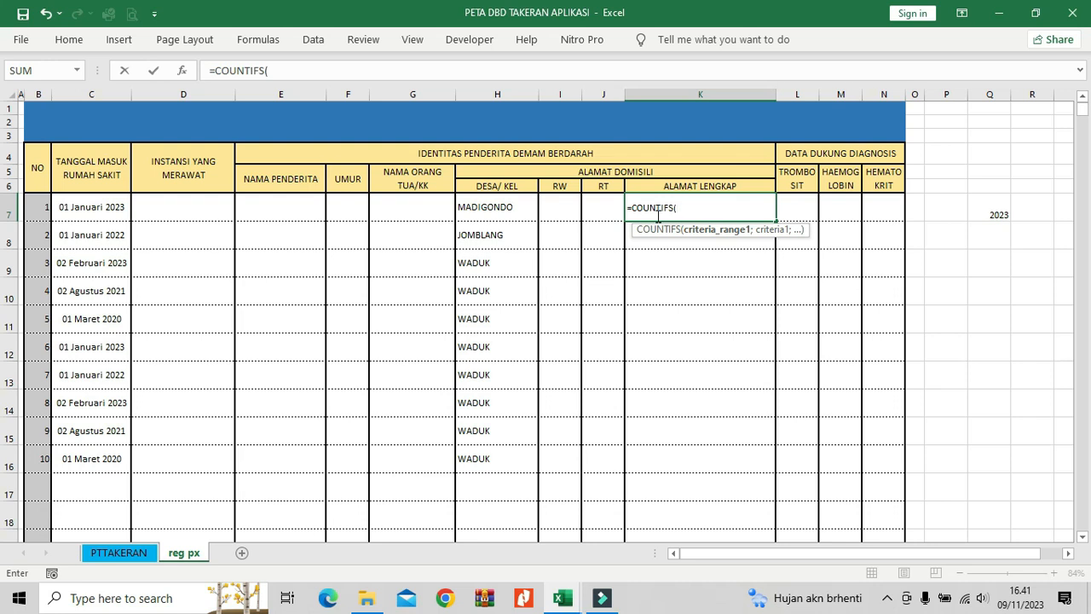
click(481, 347)
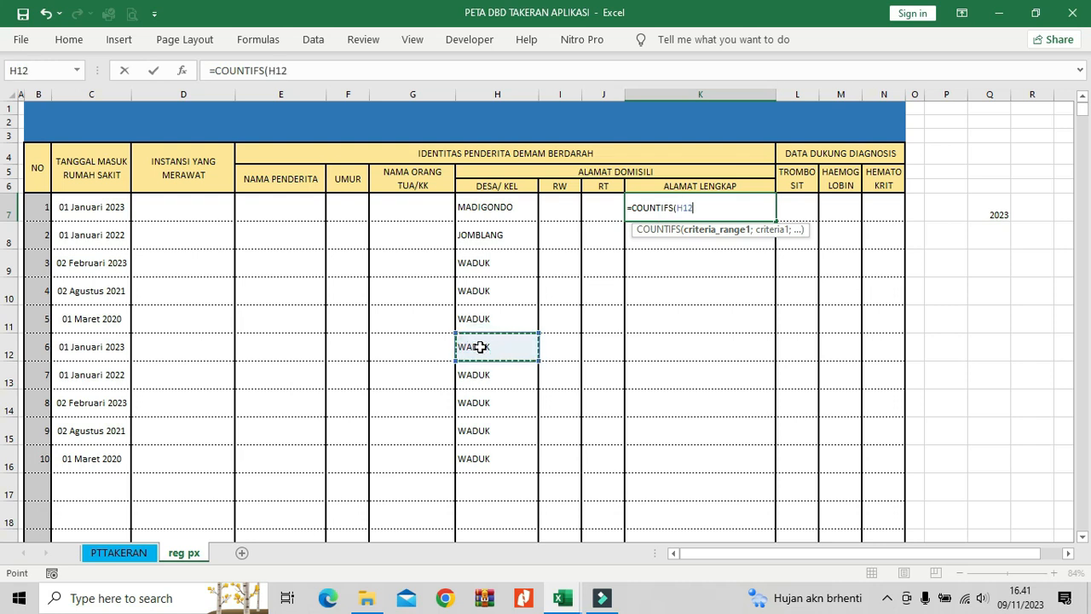
key(Escape)
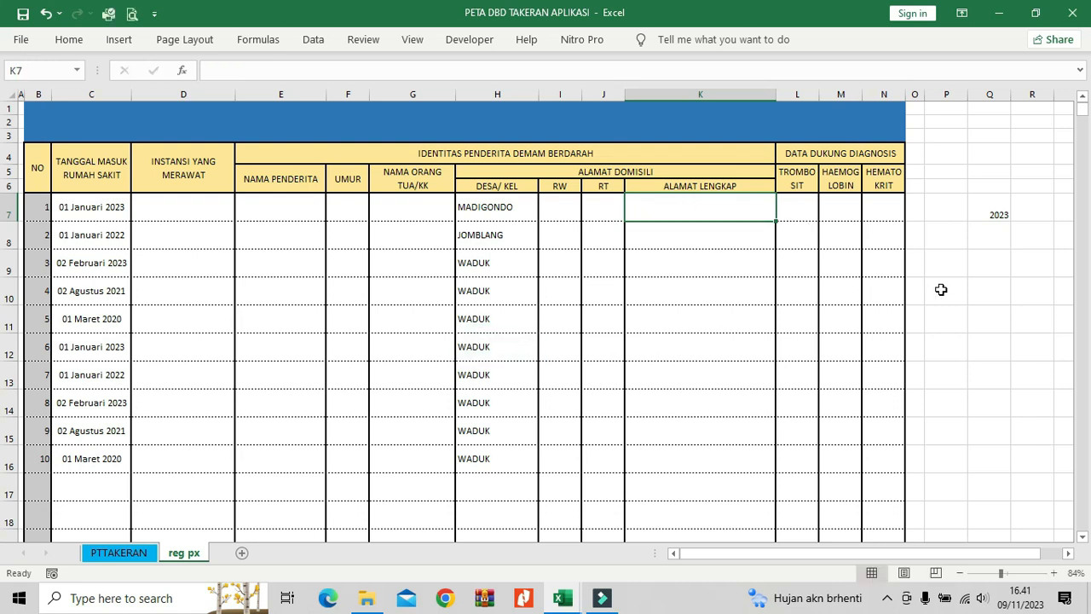
Copy the village name WADUK from cell H10 into cell Q8, below the year value
click(995, 261)
click(487, 317)
click(497, 290)
key(ctrl+c)
click(1001, 235)
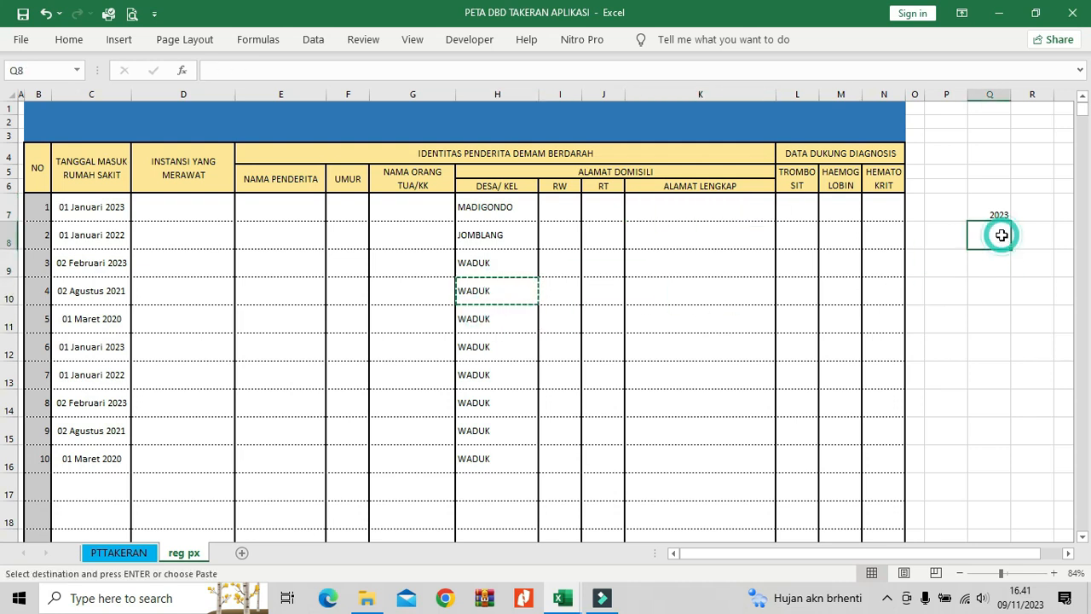
key(ctrl+v)
click(984, 293)
click(974, 239)
click(962, 284)
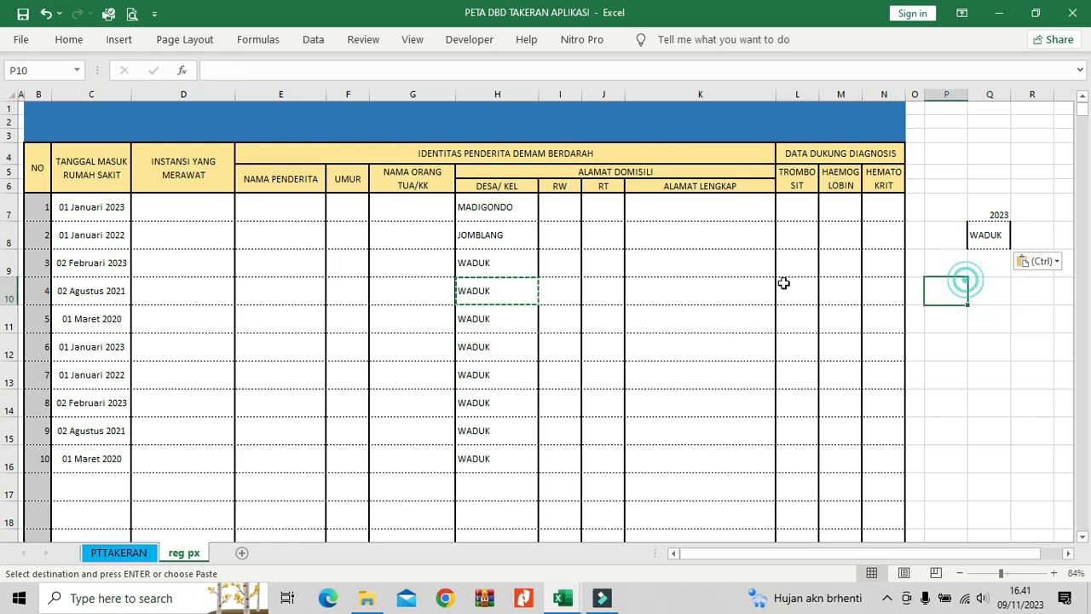
Start a COUNTIFS formula in cell K7 with the village column H7:H2000 as its first criteria range
click(685, 213)
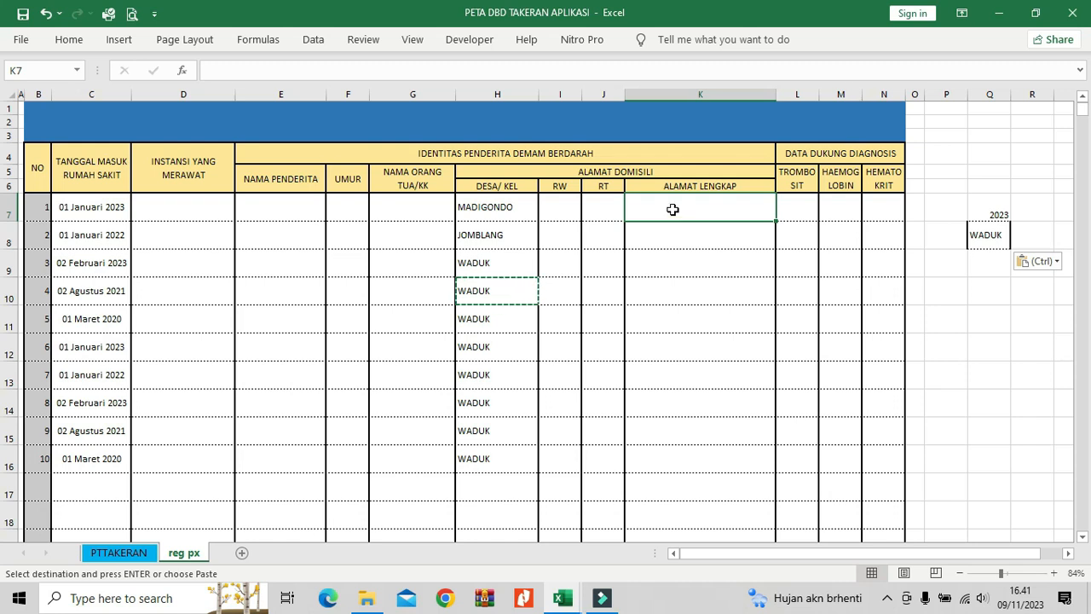
drag(514, 208, 521, 458)
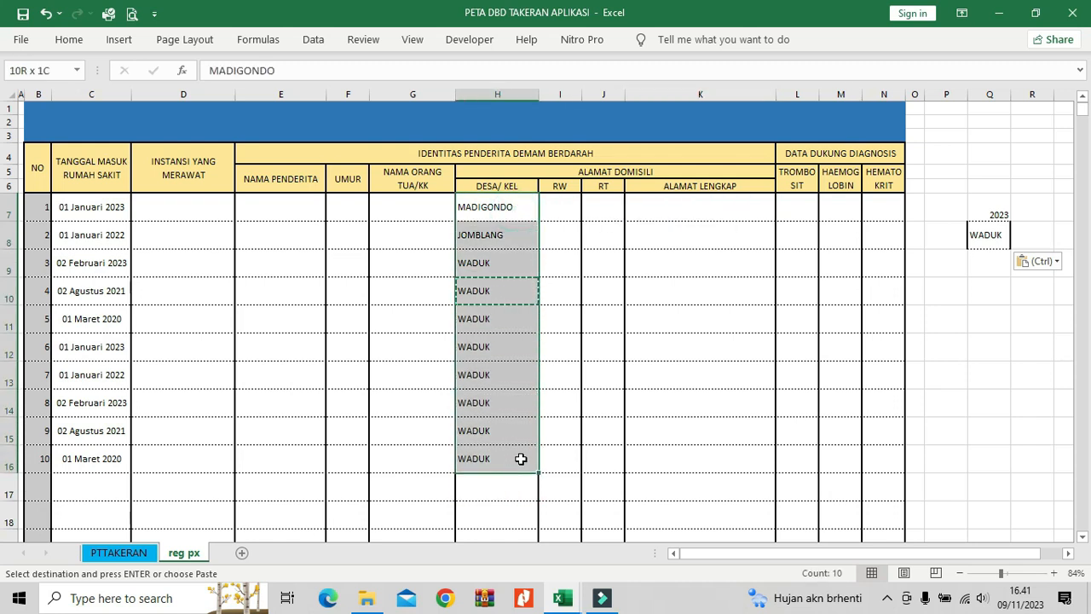
click(688, 214)
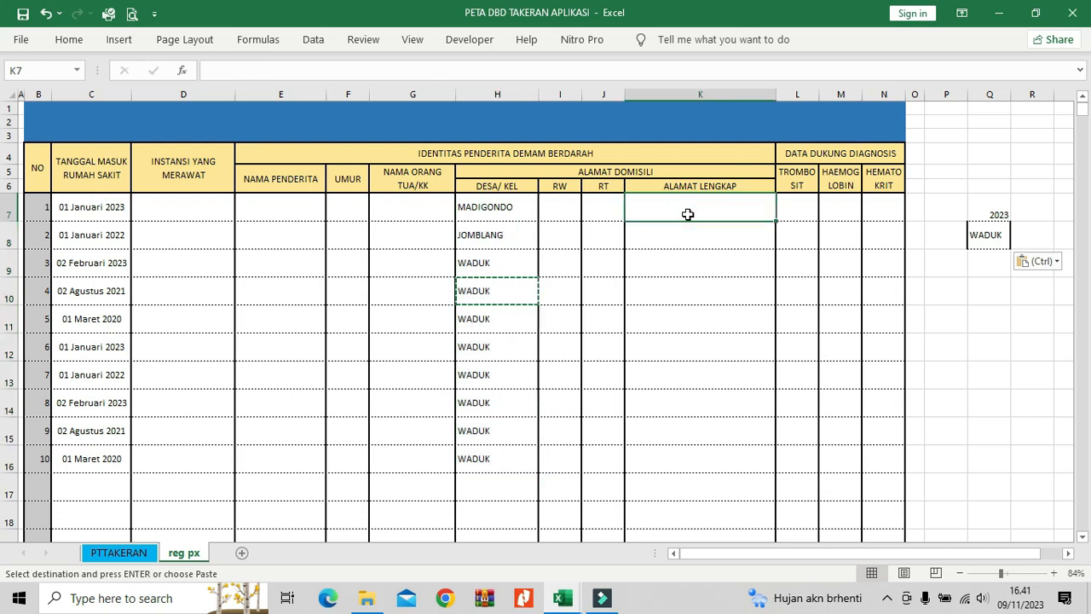
text(=COU)
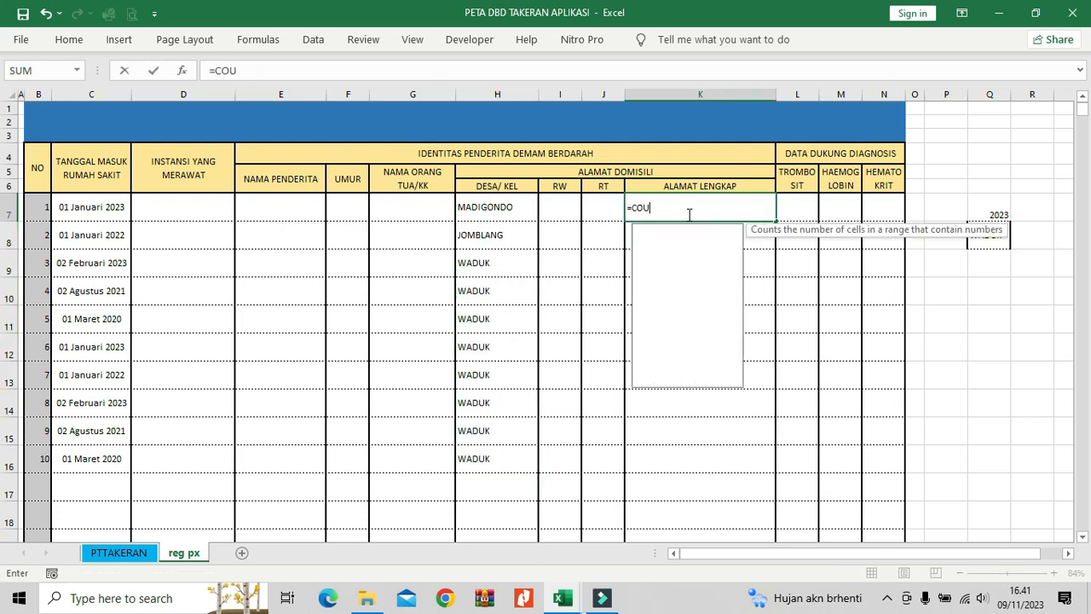
text(NTIFS)
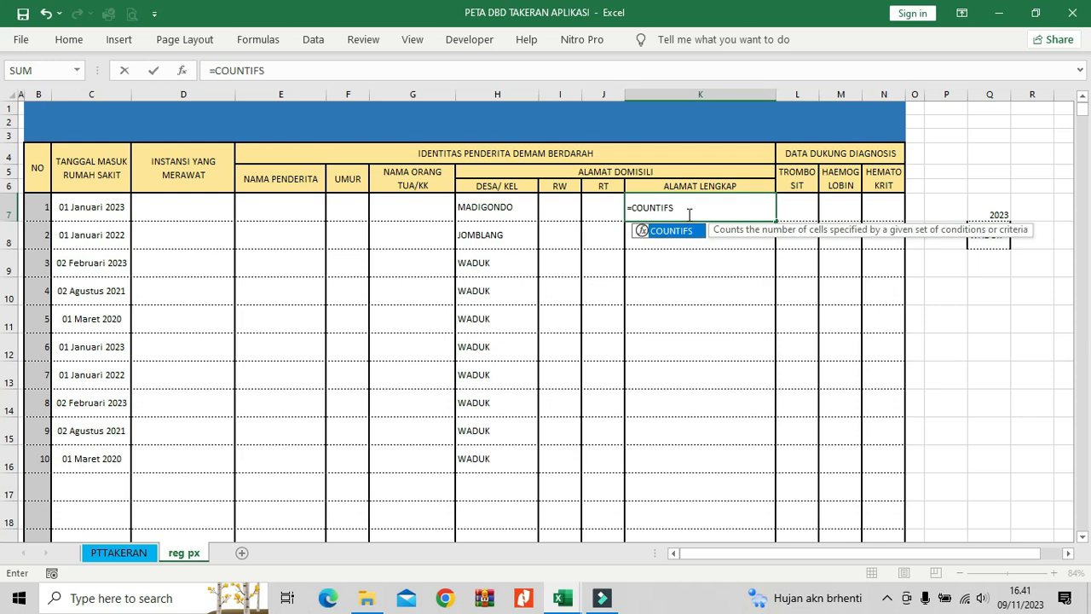
text(()
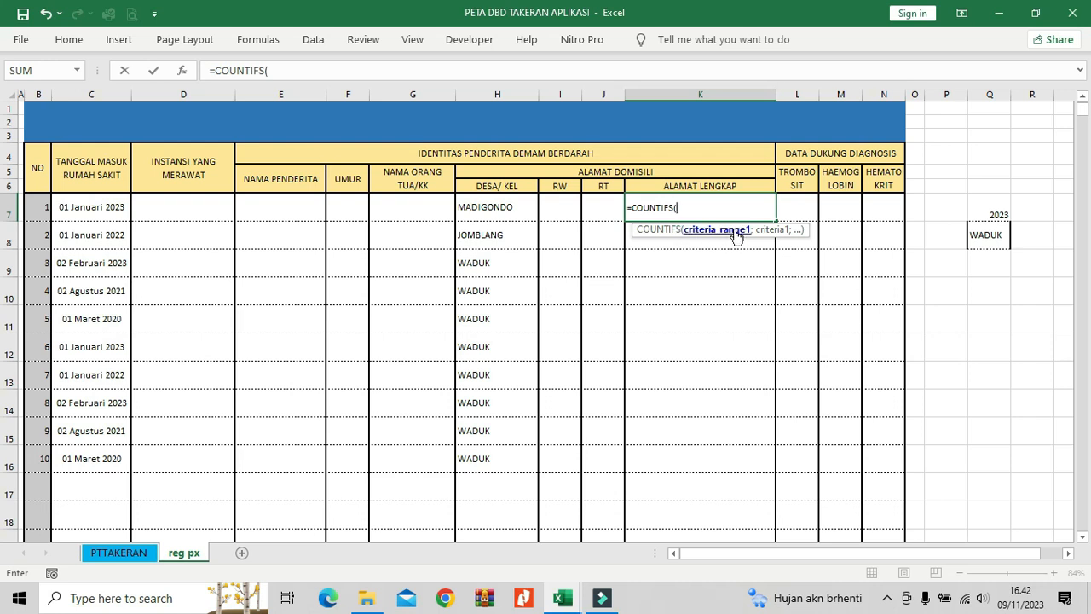
click(510, 203)
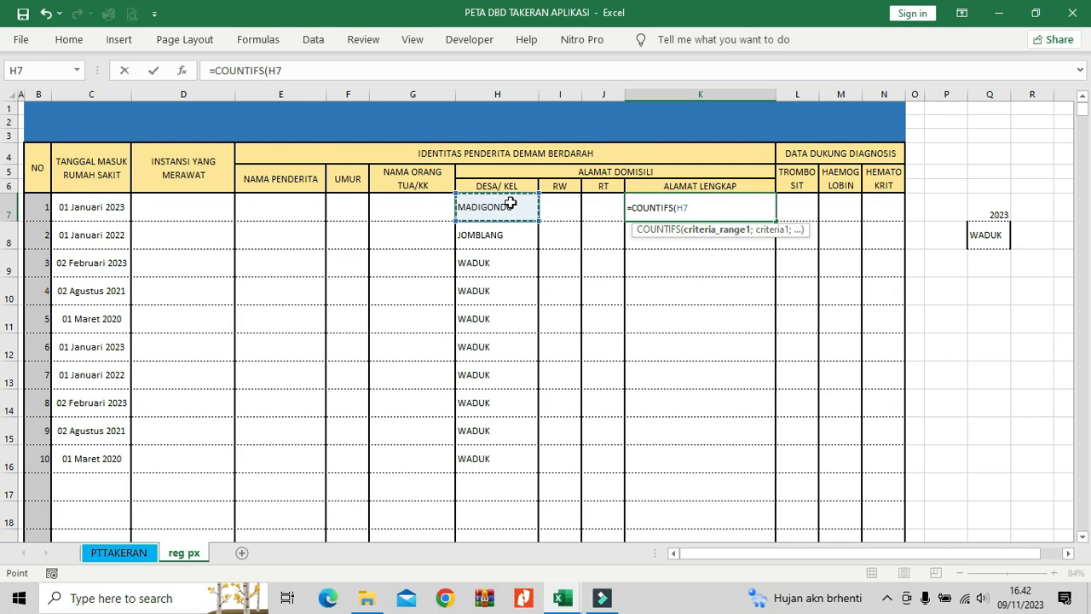
key(ctrl+shift+Down)
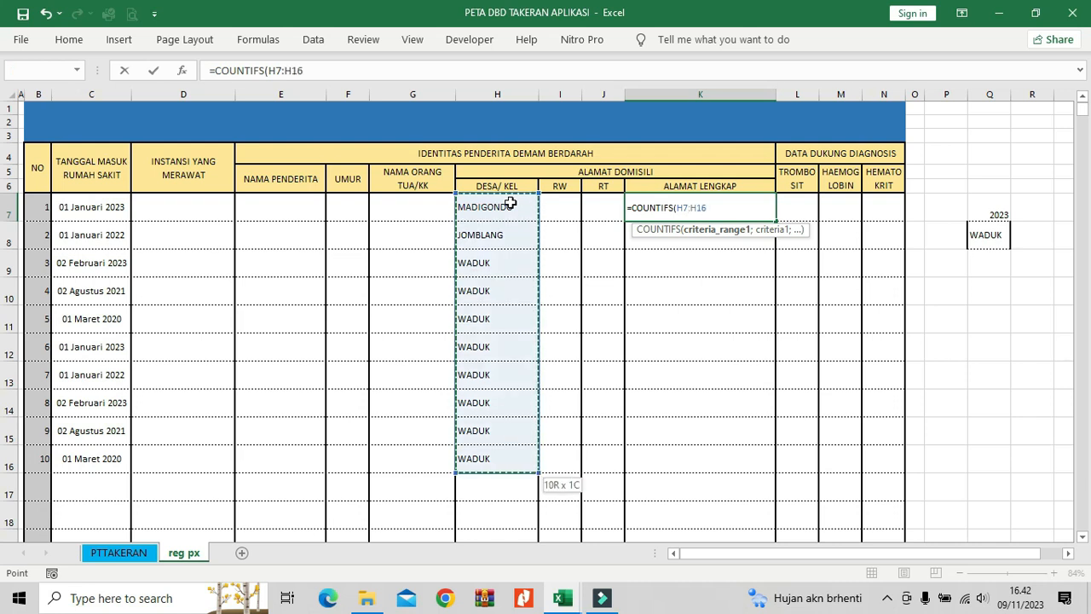
key(ctrl+shift+Down)
key(ctrl+shift+Up)
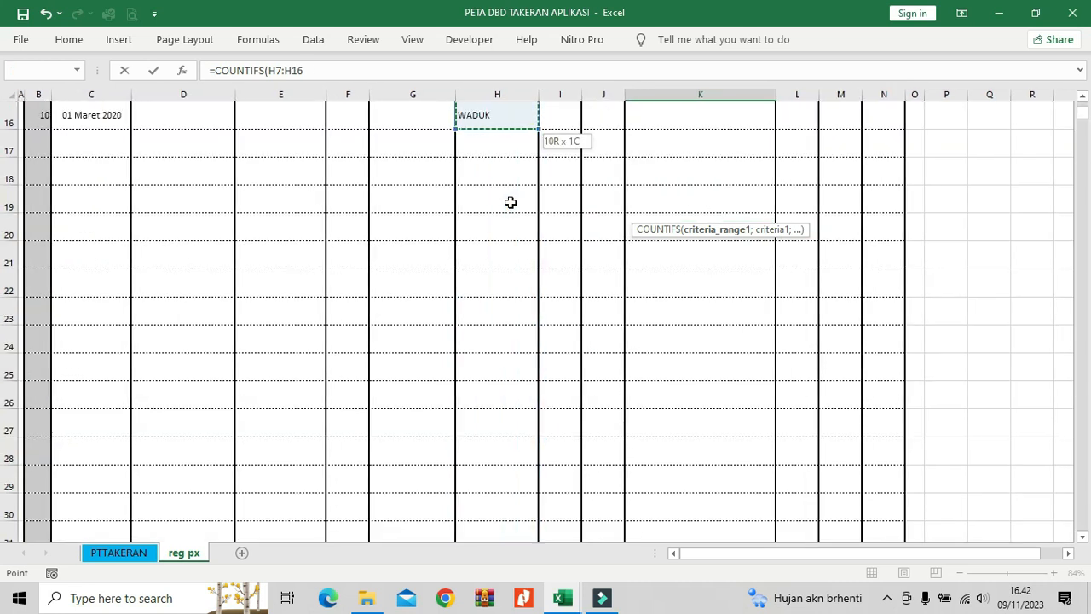
key(ctrl+shift+Down)
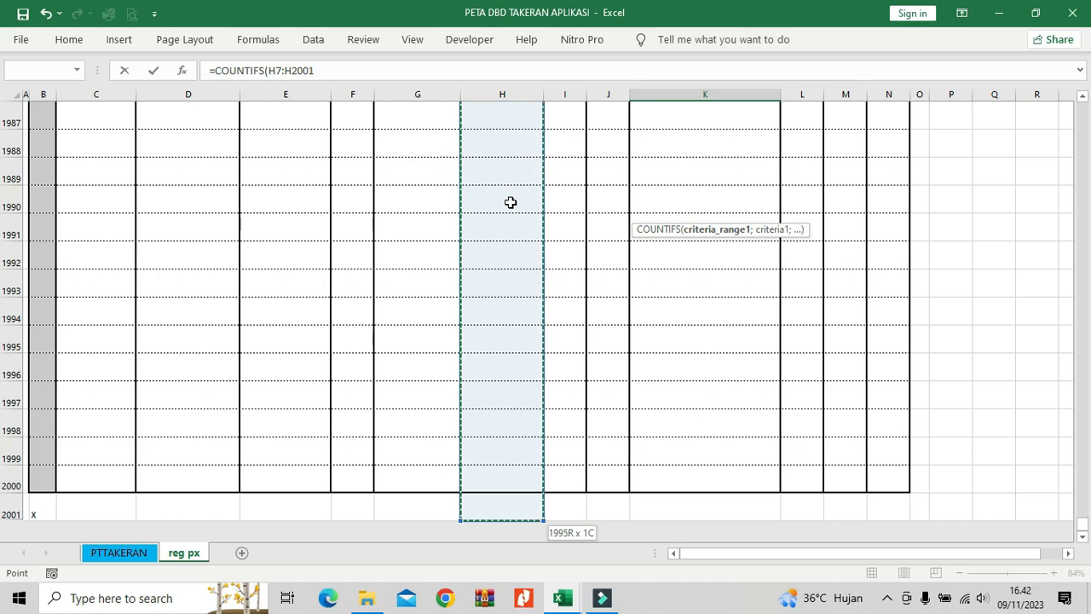
shift+click(497, 474)
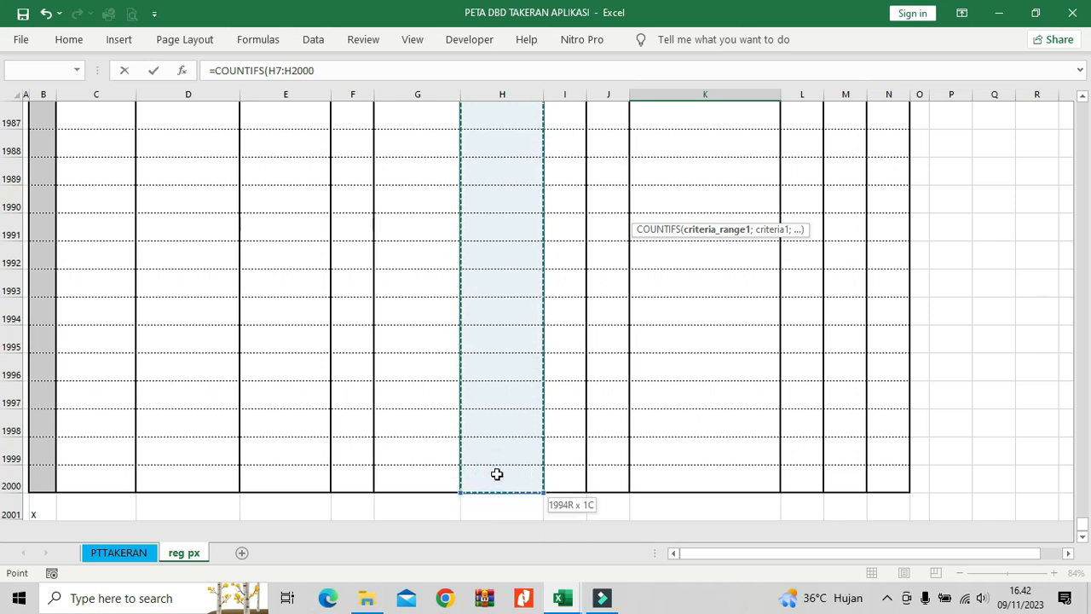
Make the criteria range in the K7 formula absolute as $H$7:$H$2000
click(337, 71)
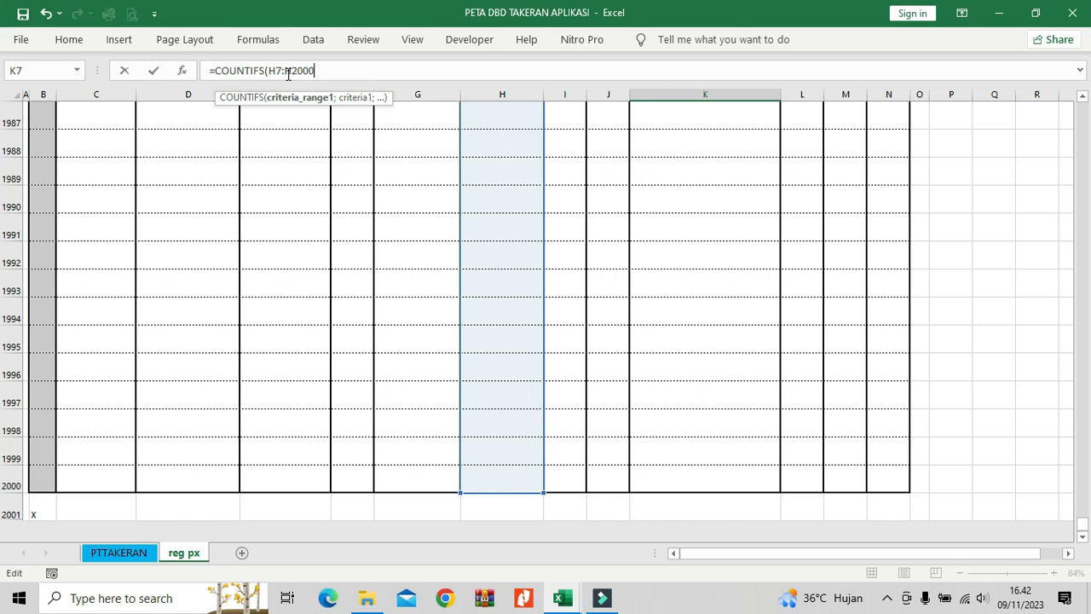
key(F4)
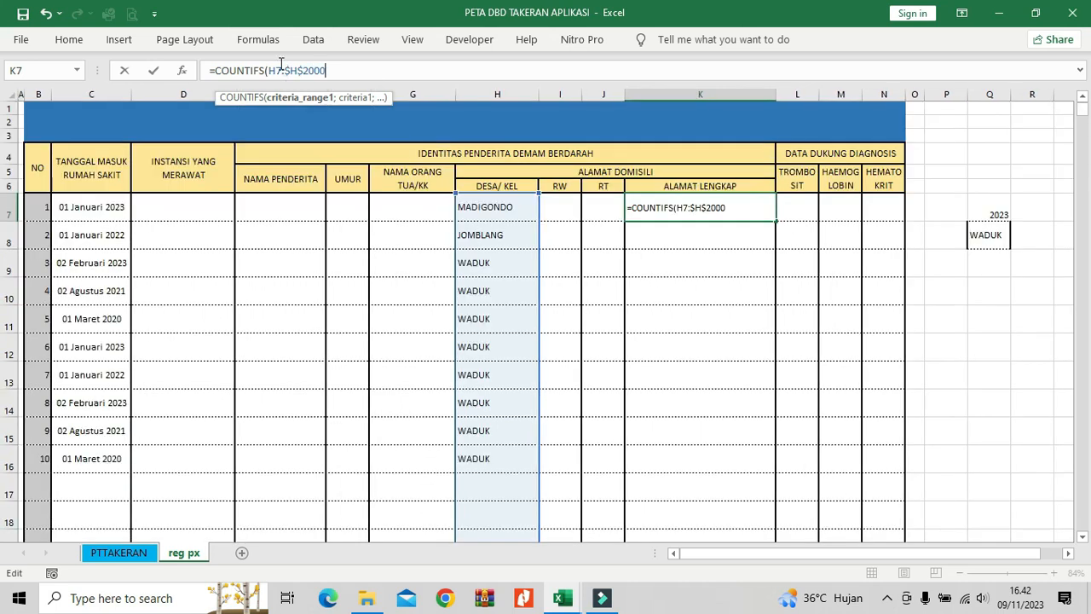
key(F4)
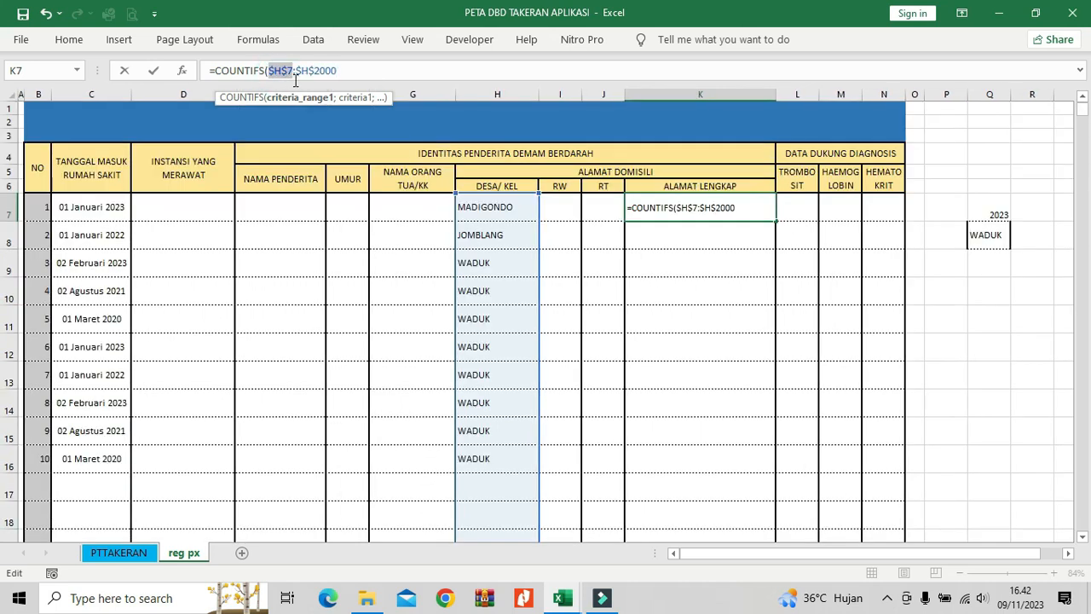
Add the absolute reference $Q$8 as the criterion and complete the COUNTIFS formula in K7
click(341, 71)
text(;)
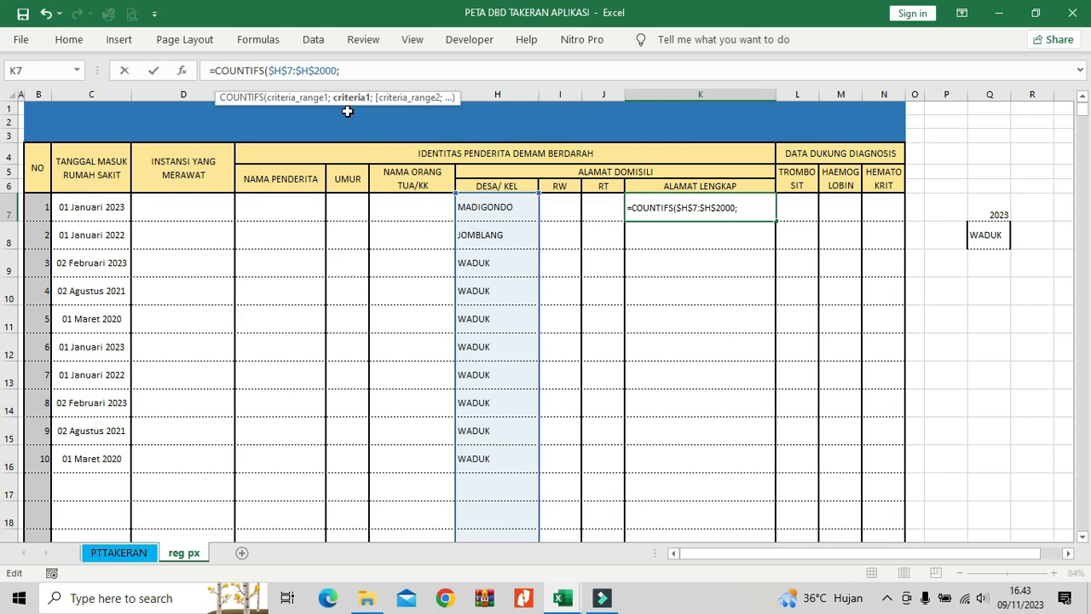
click(980, 237)
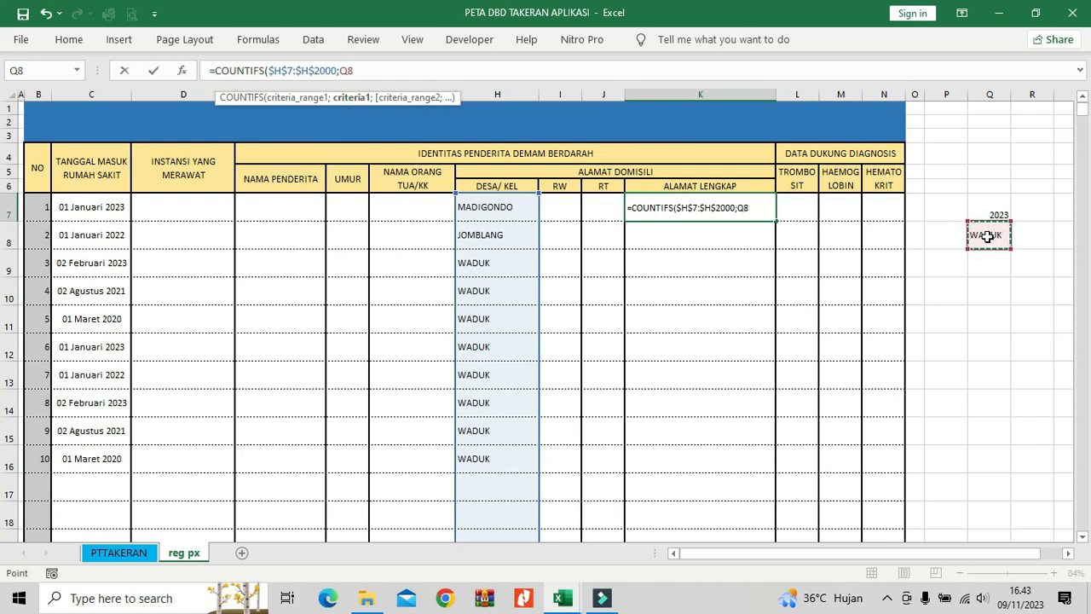
key(F4)
text())
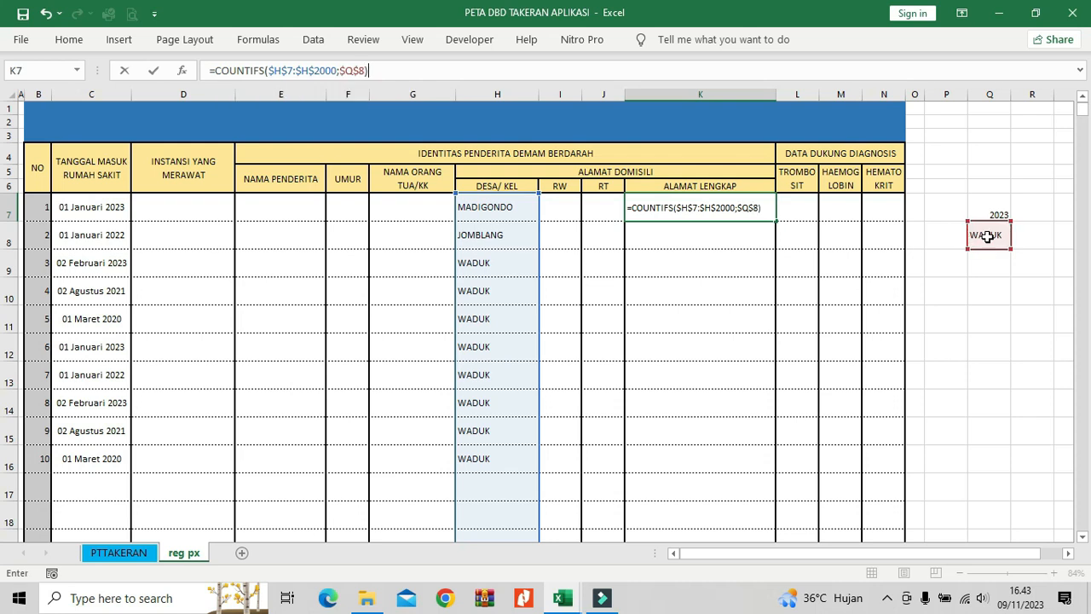
key(Return)
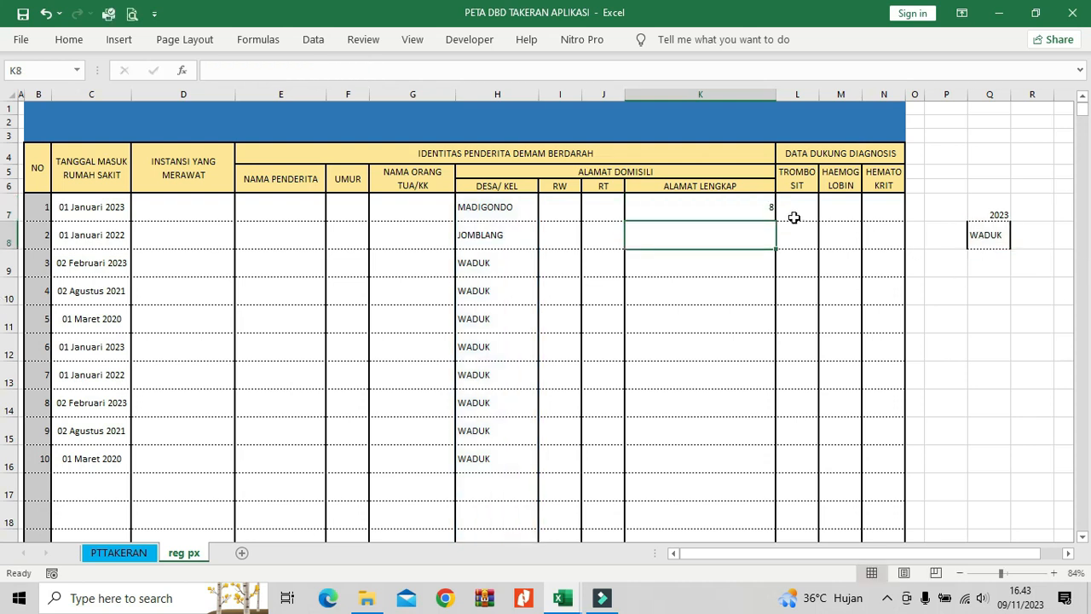
Test the COUNTIFS formula in K7 by changing the fifth record's village in H11 to JOMBLANG
click(751, 214)
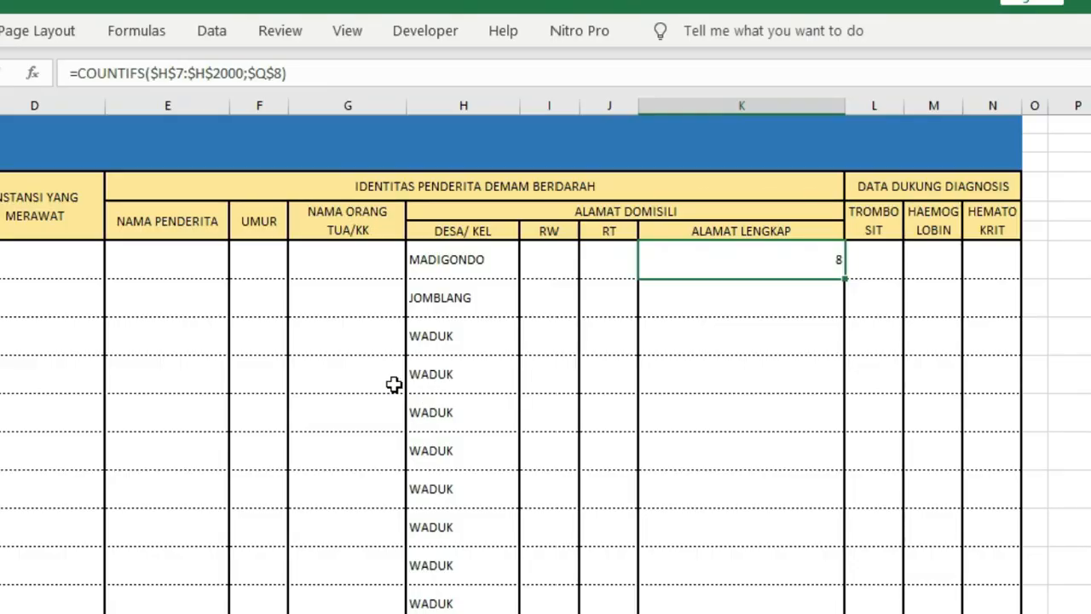
click(469, 257)
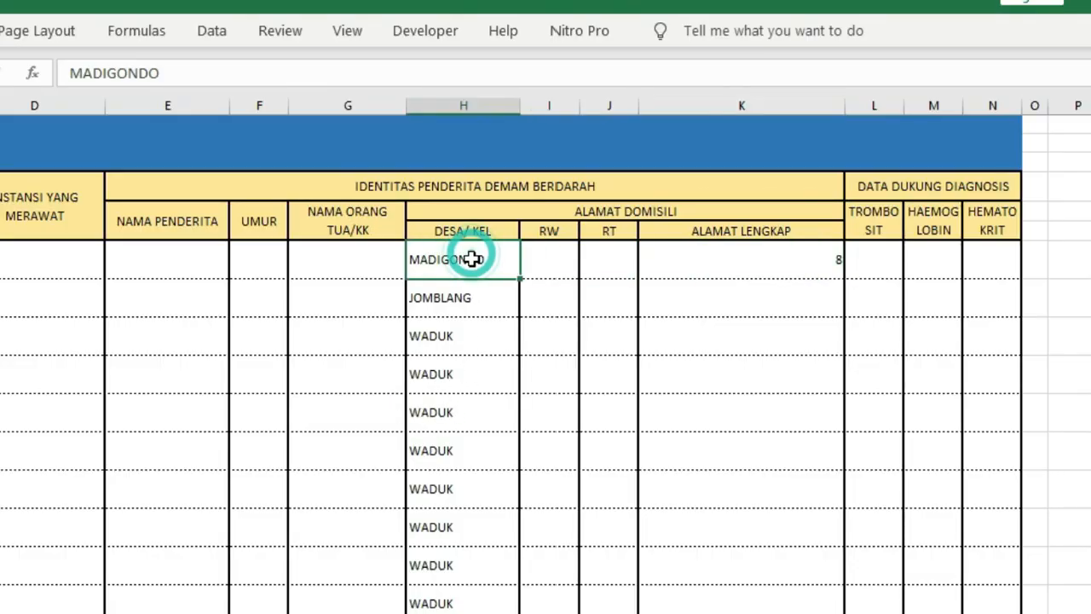
click(768, 256)
click(228, 78)
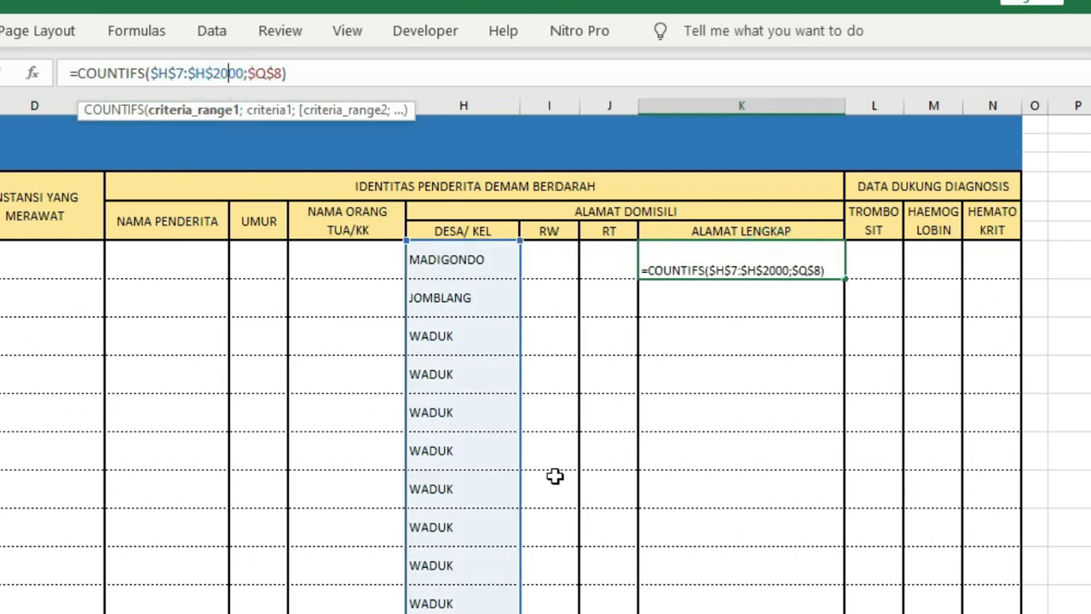
key(Escape)
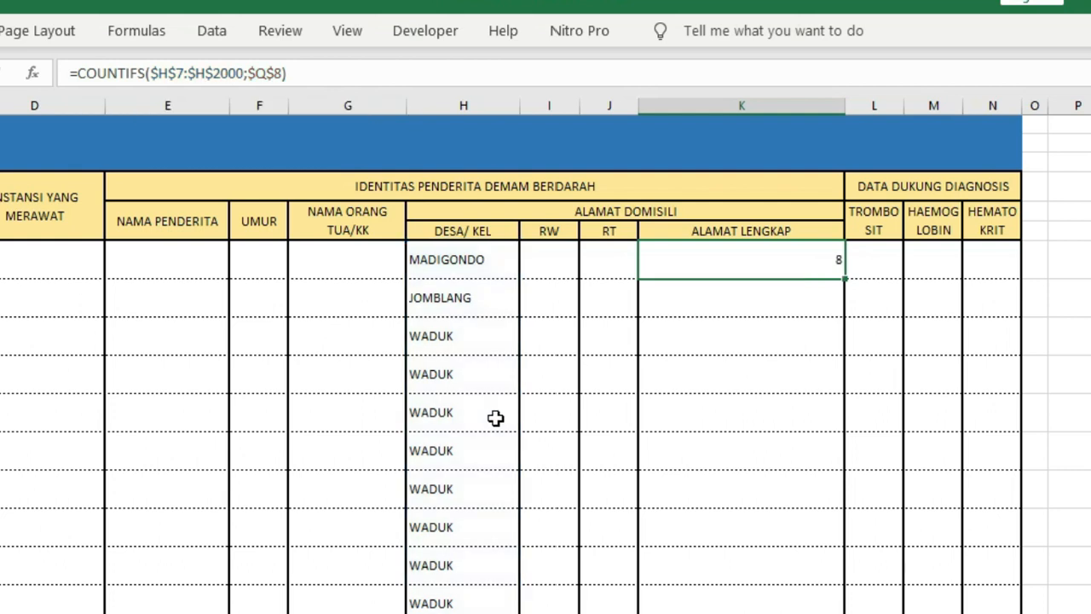
click(473, 414)
text(J)
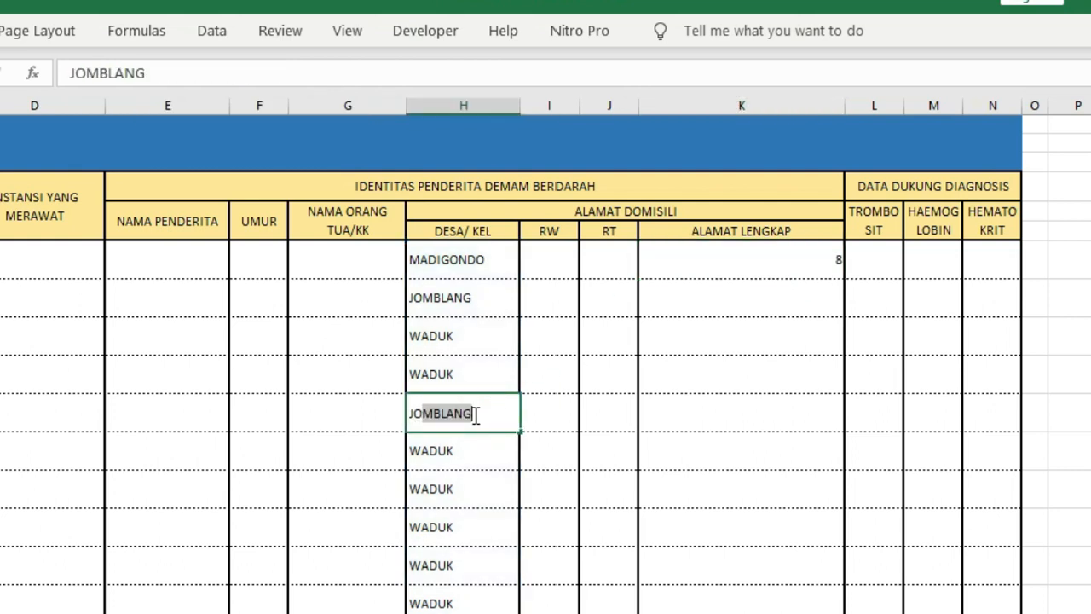
text(OMBLANG)
key(Return)
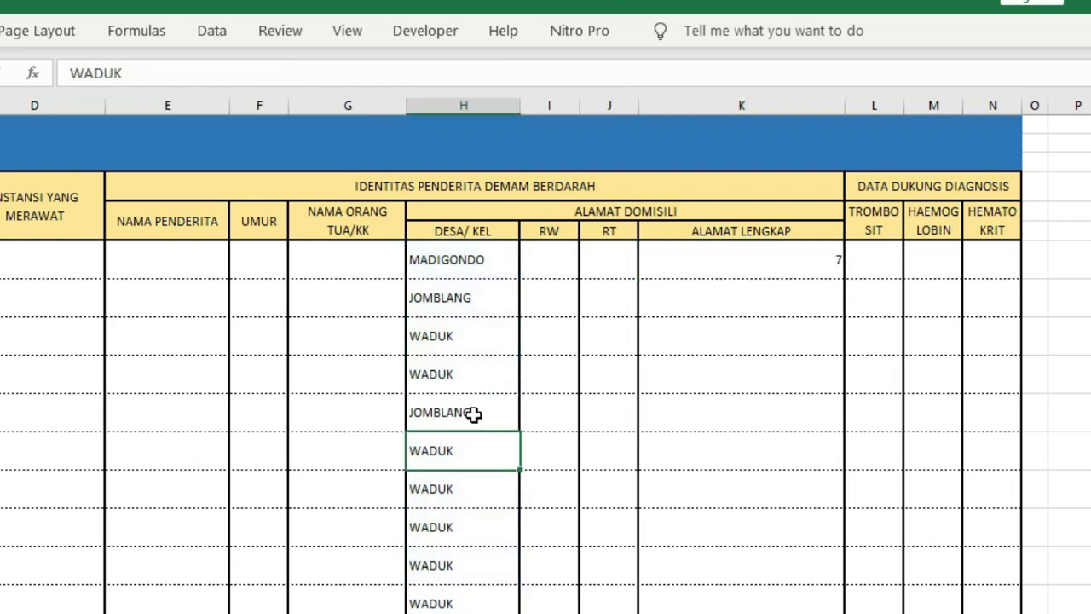
click(814, 252)
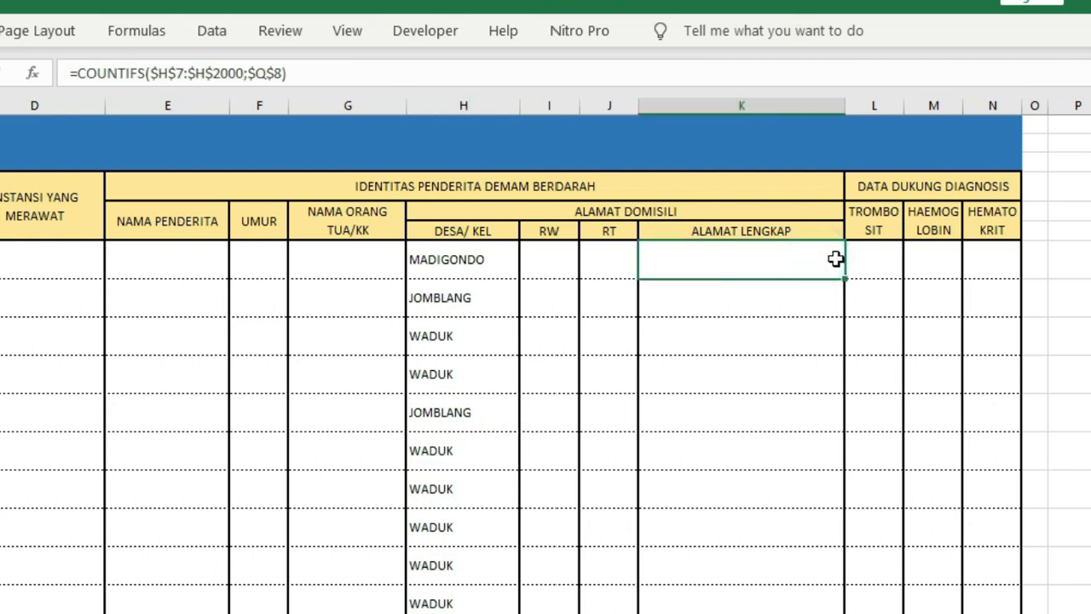
click(454, 605)
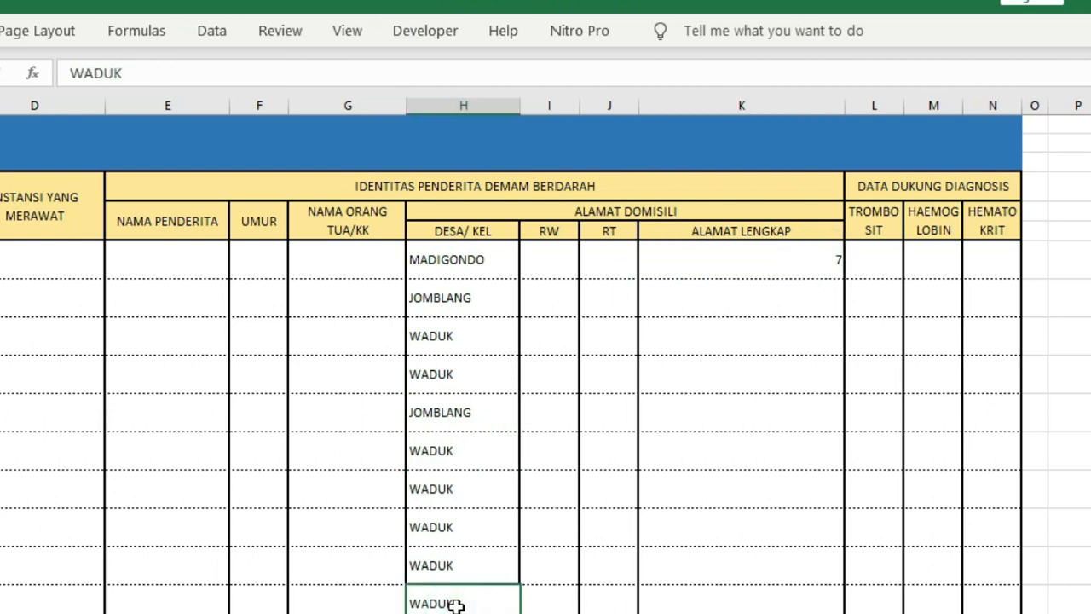
Add WADUK as the village of the next record in H17 and check the COUNTIFS result in K7
key(Down)
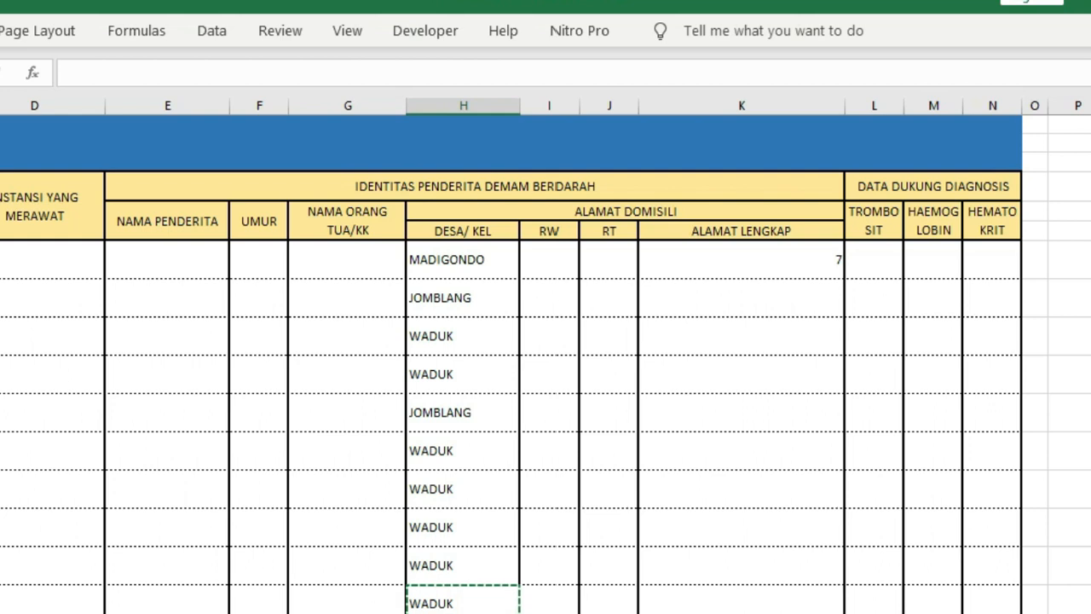
text(WADUK)
click(824, 259)
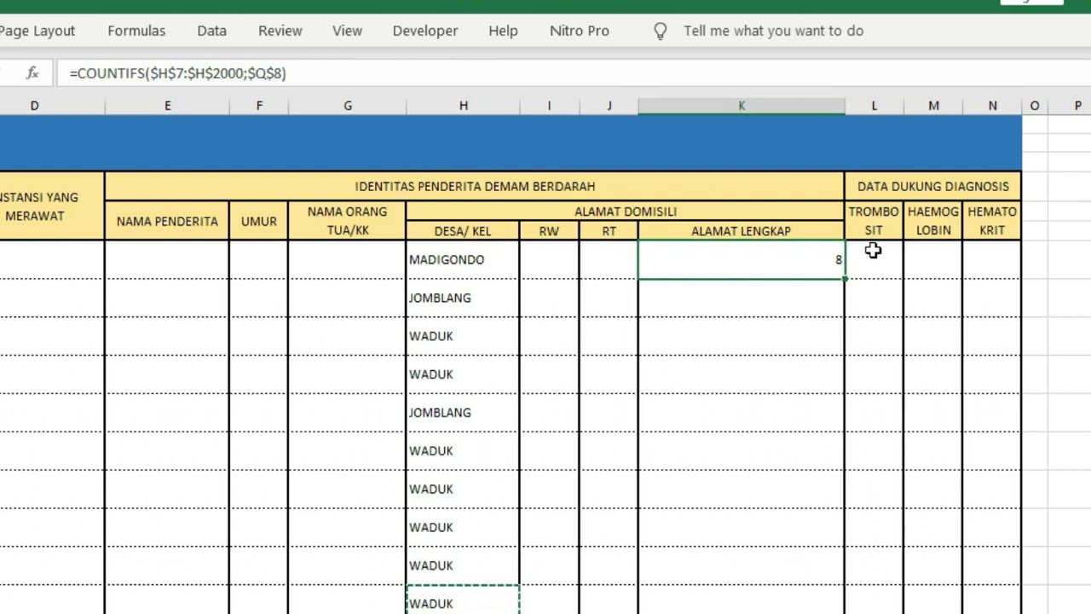
click(480, 259)
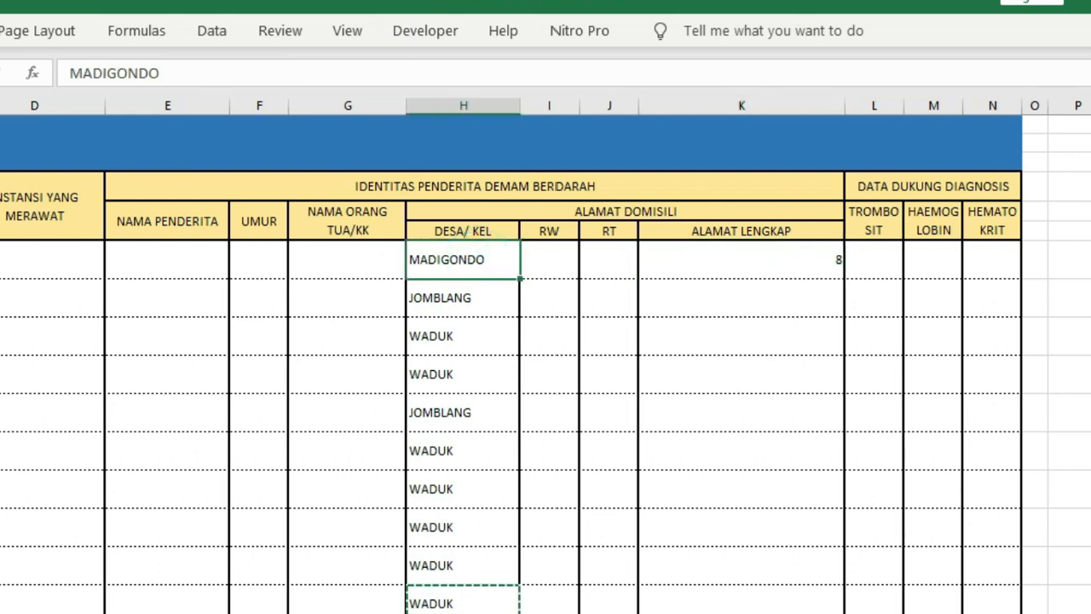
click(2, 261)
click(764, 263)
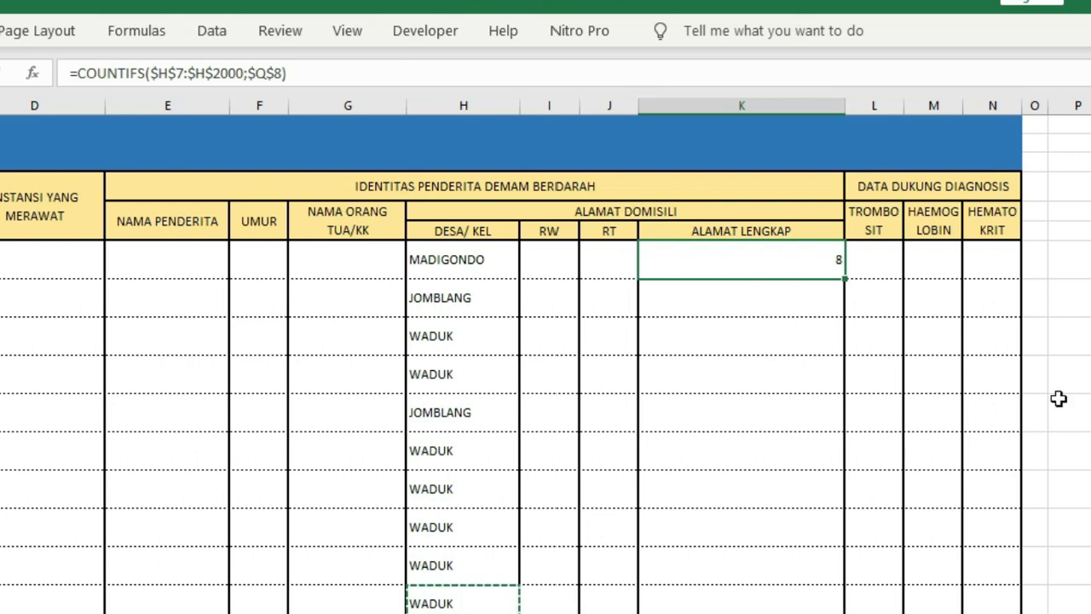
click(1090, 300)
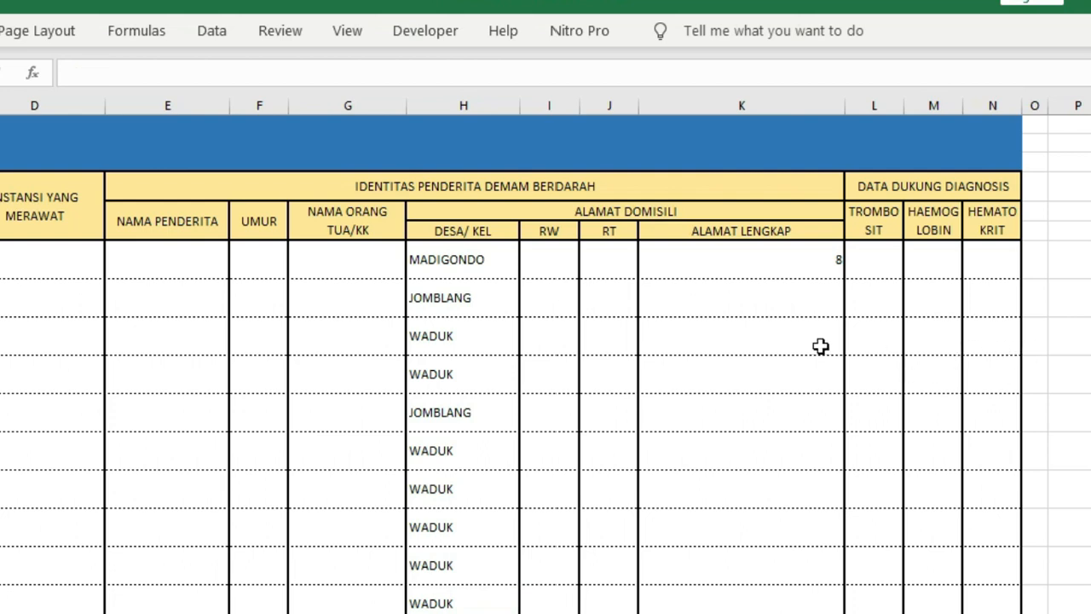
Widen the RT column J so that full village names fit in it
click(769, 335)
drag(637, 105, 702, 107)
click(634, 300)
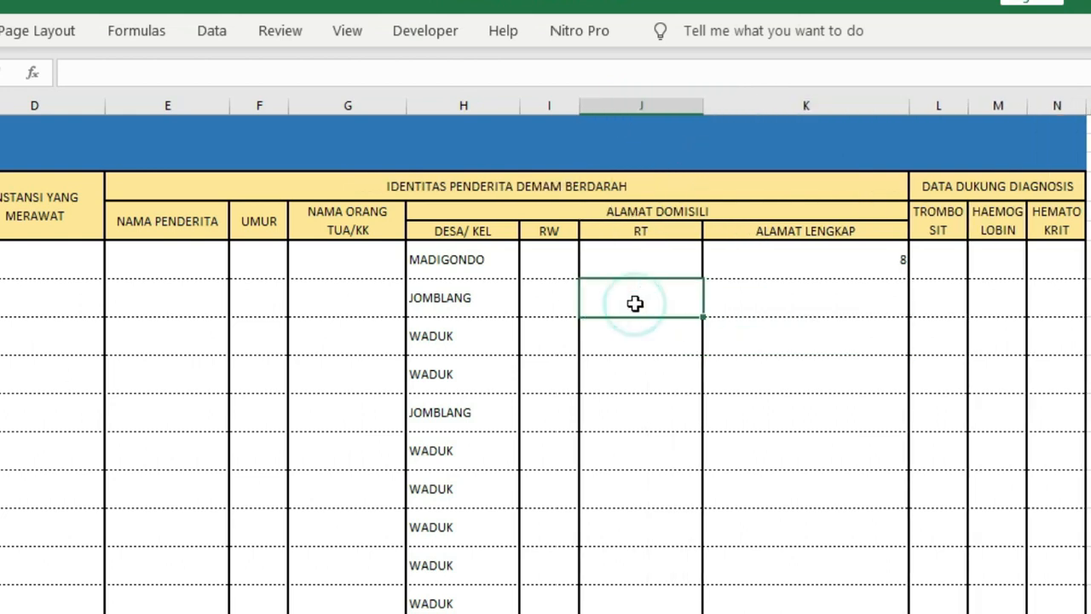
List the village names MADDIGONDO, JOMBLANG and WADUK in J7 to J9
click(634, 253)
text(MADO)
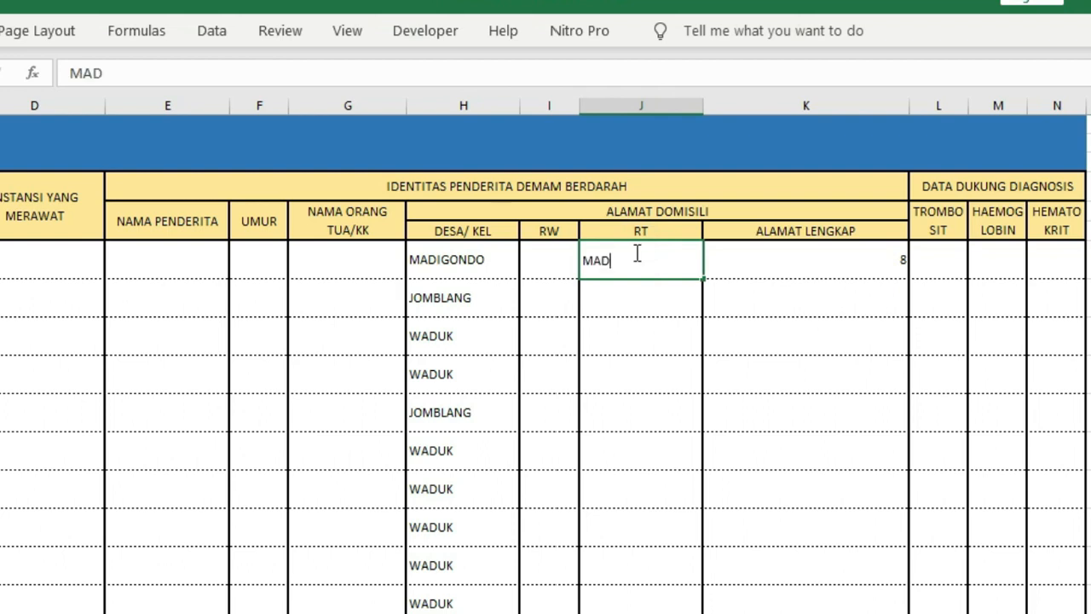
key(BackSpace)
text(DIGONDO)
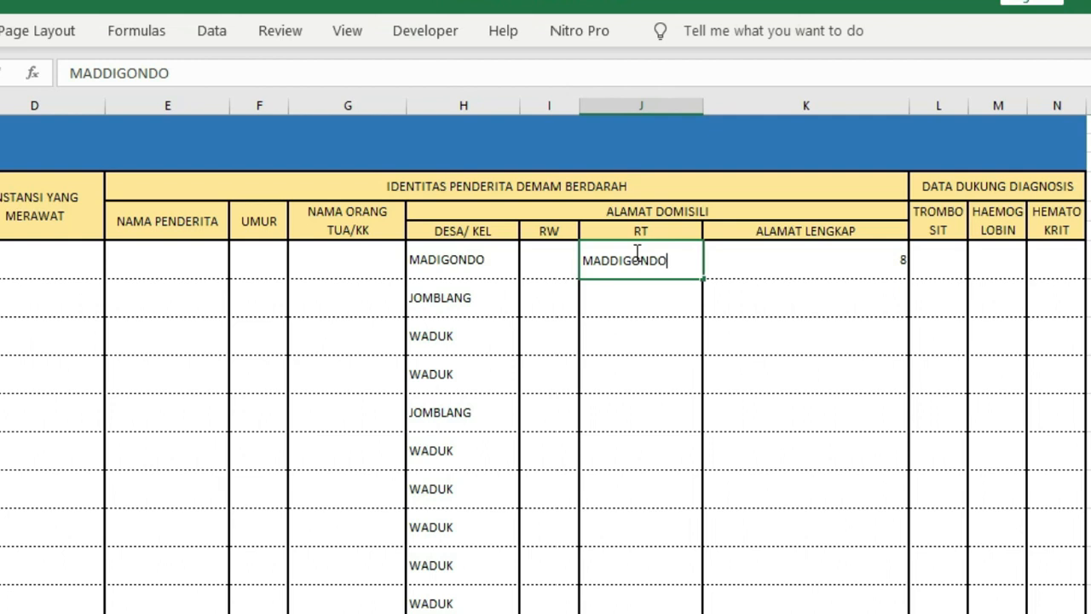
key(Return)
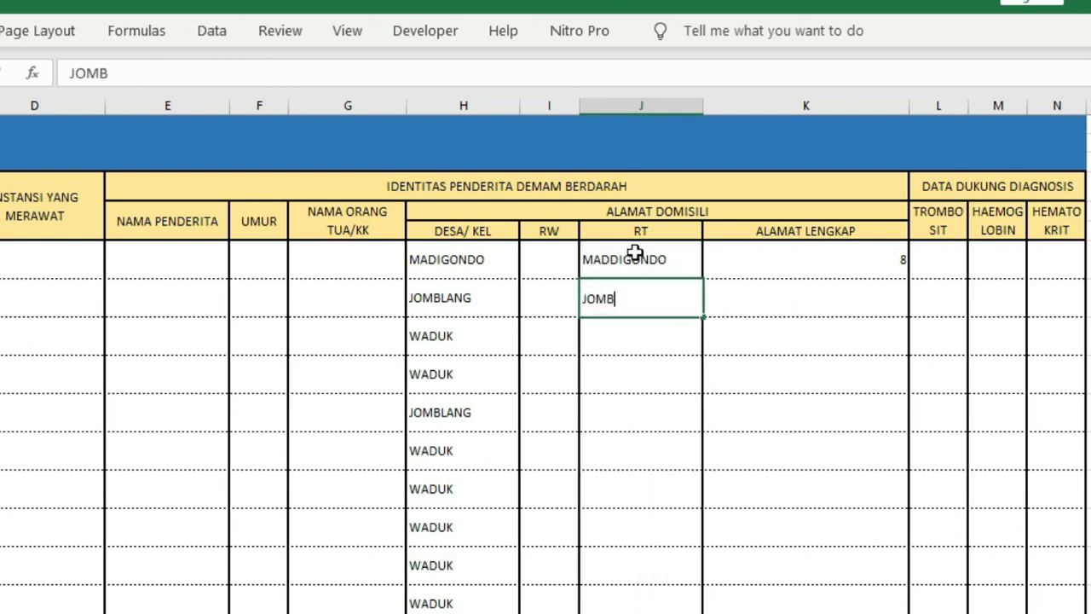
text(LANG)
key(Return)
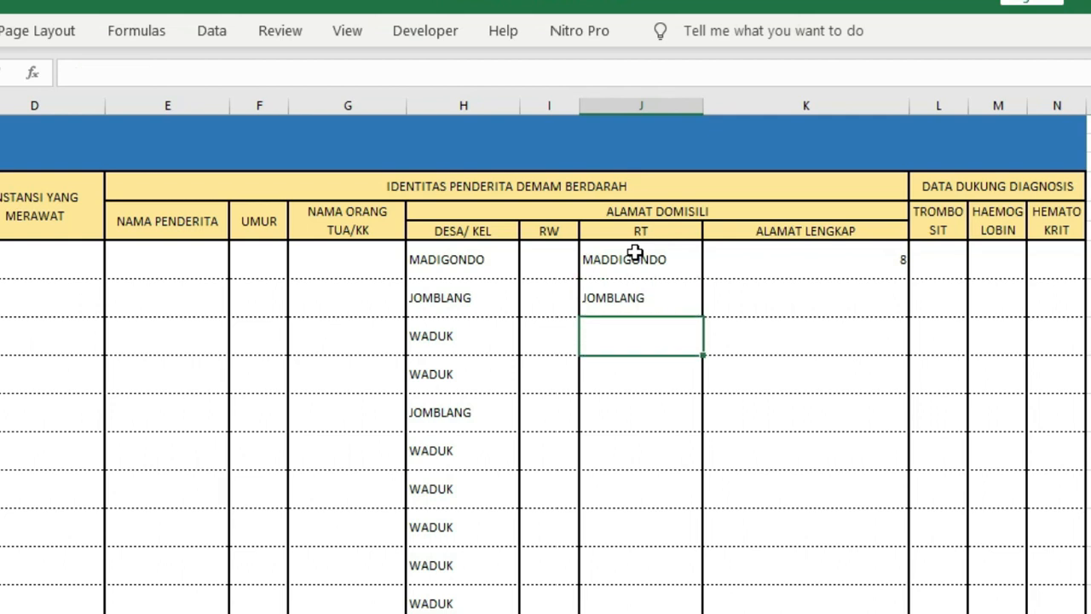
text(WADUK)
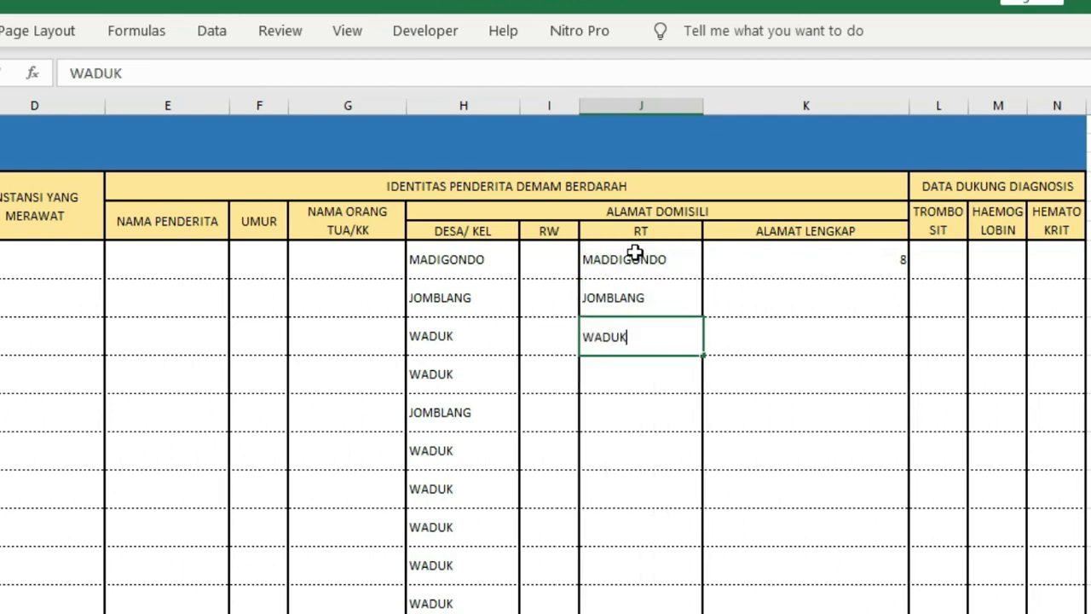
key(Return)
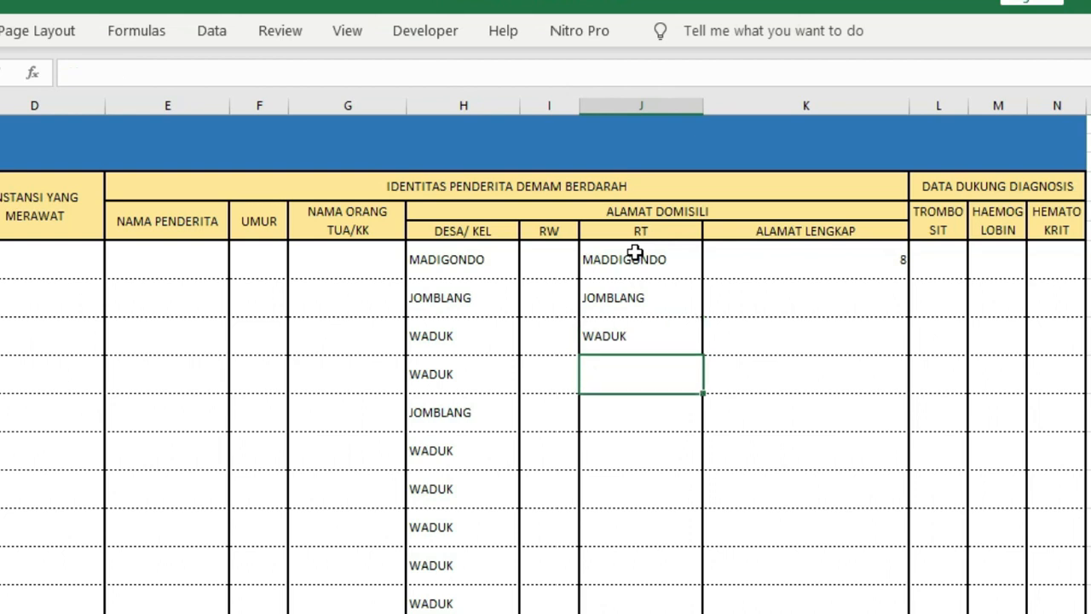
Replace the ALAMAT LENGKAP header above K7 with the year 2021
click(792, 261)
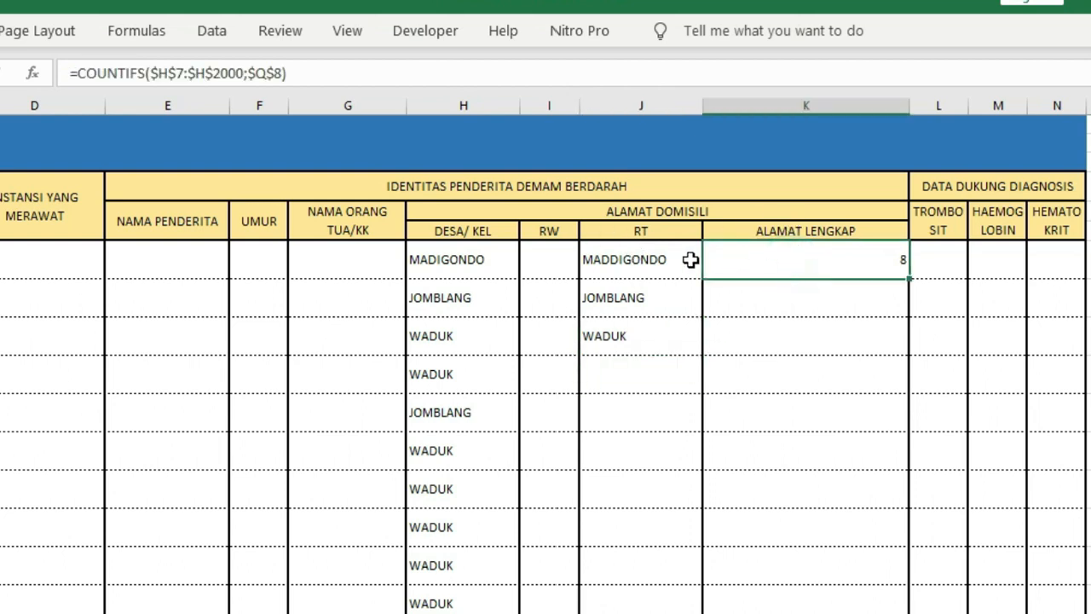
click(641, 275)
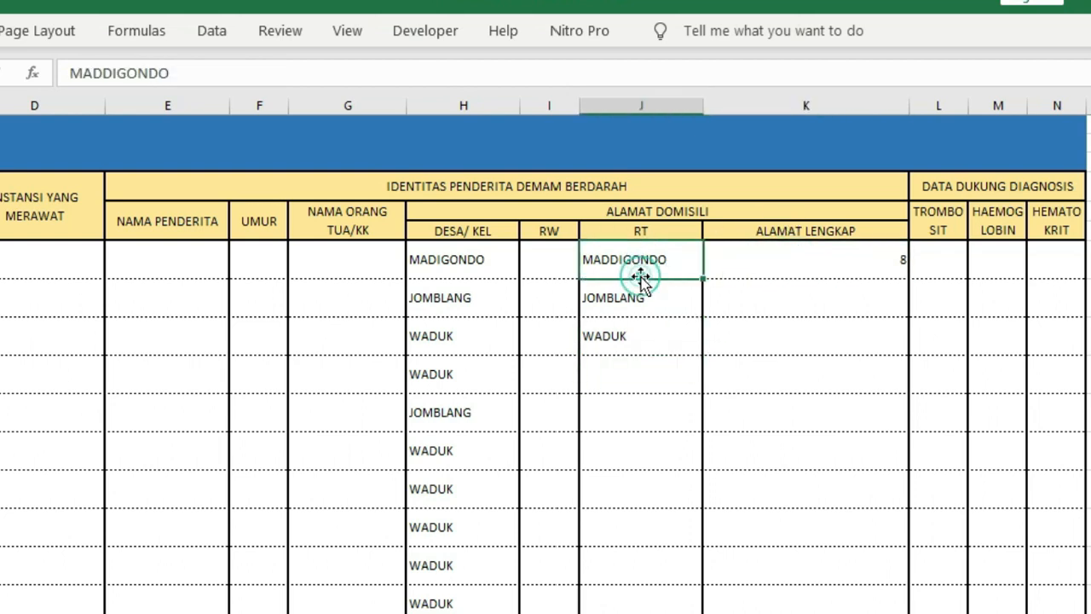
click(780, 232)
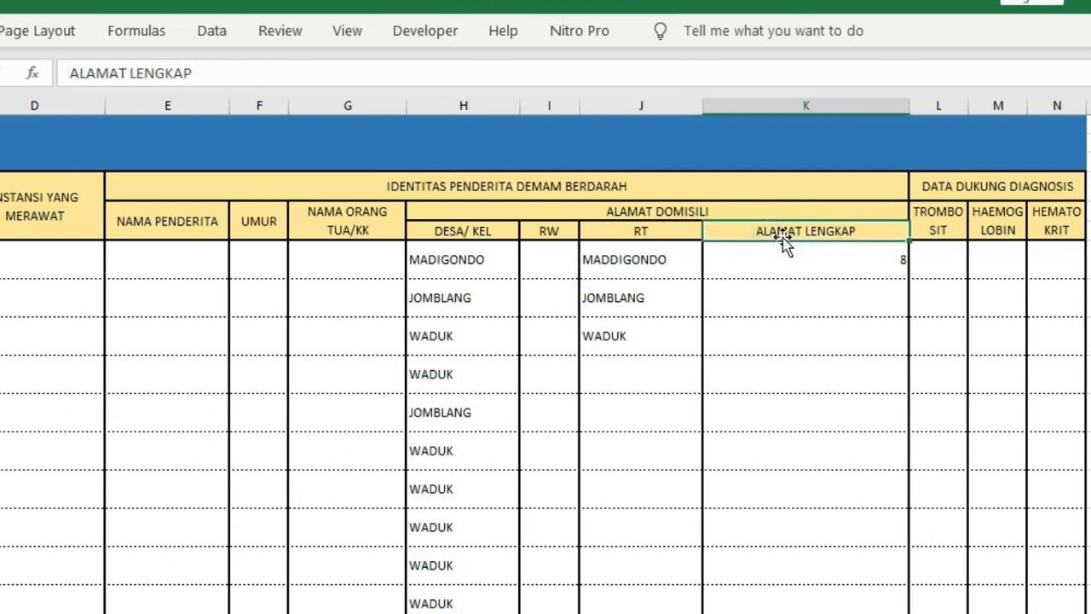
text(20)
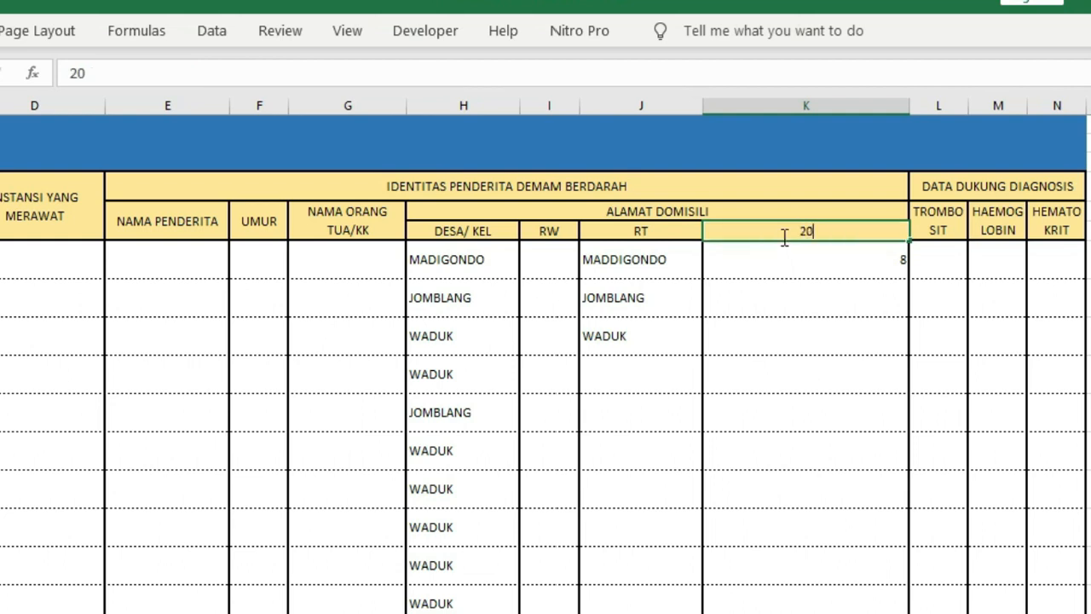
text(21)
key(Return)
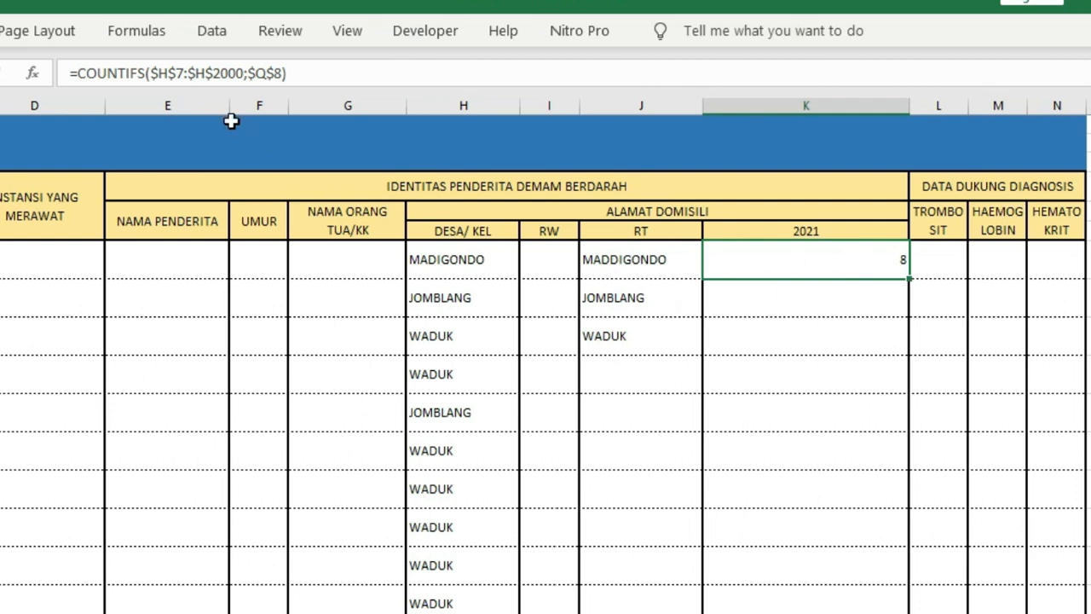
Review the existing COUNTIFS formula in K7 and clear it from the cell
click(215, 73)
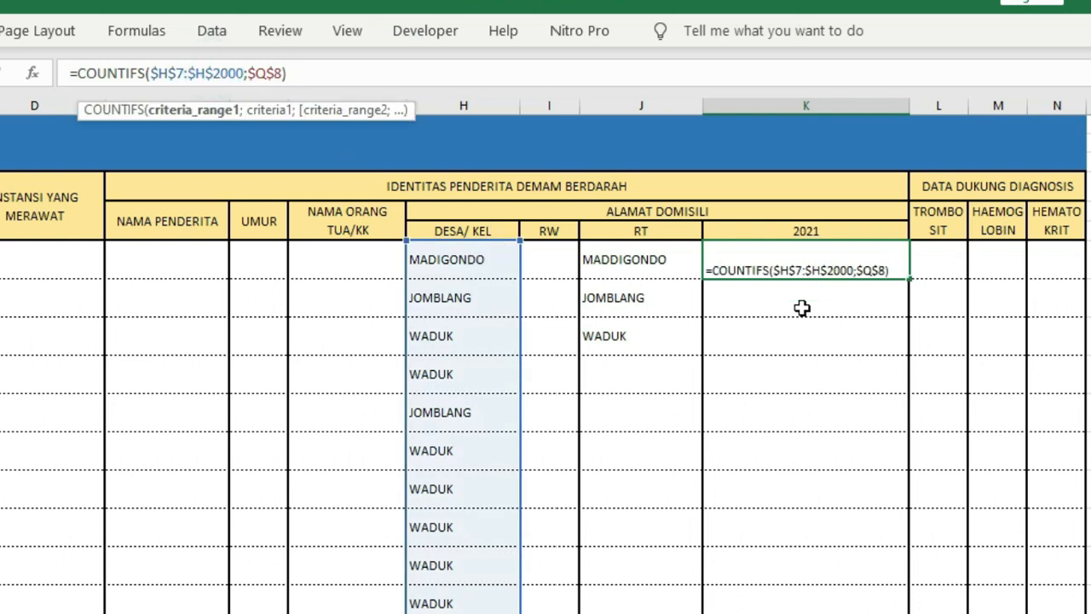
click(818, 266)
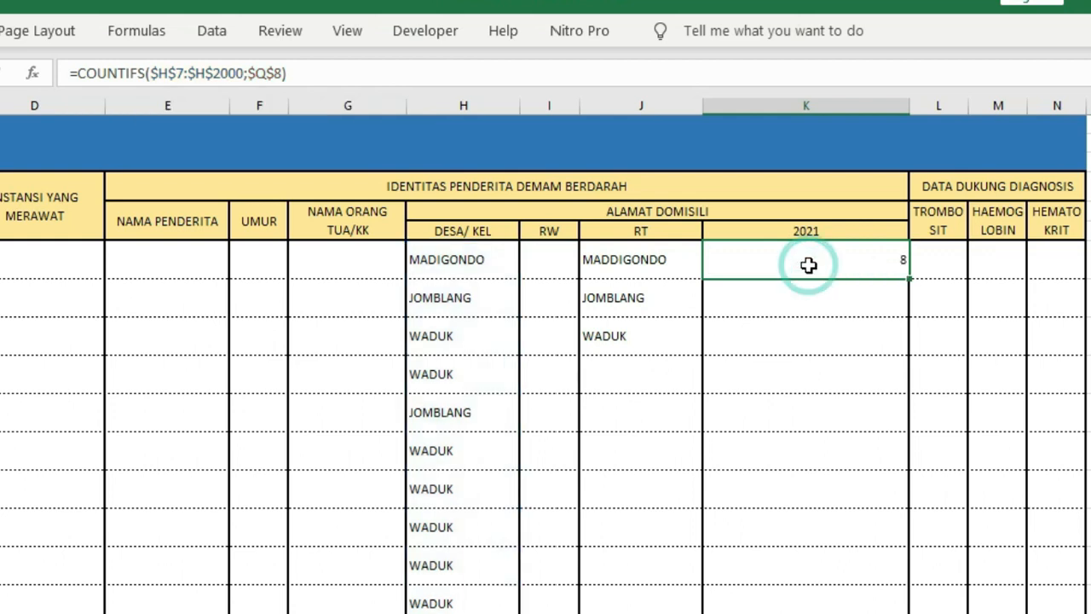
key(Delete)
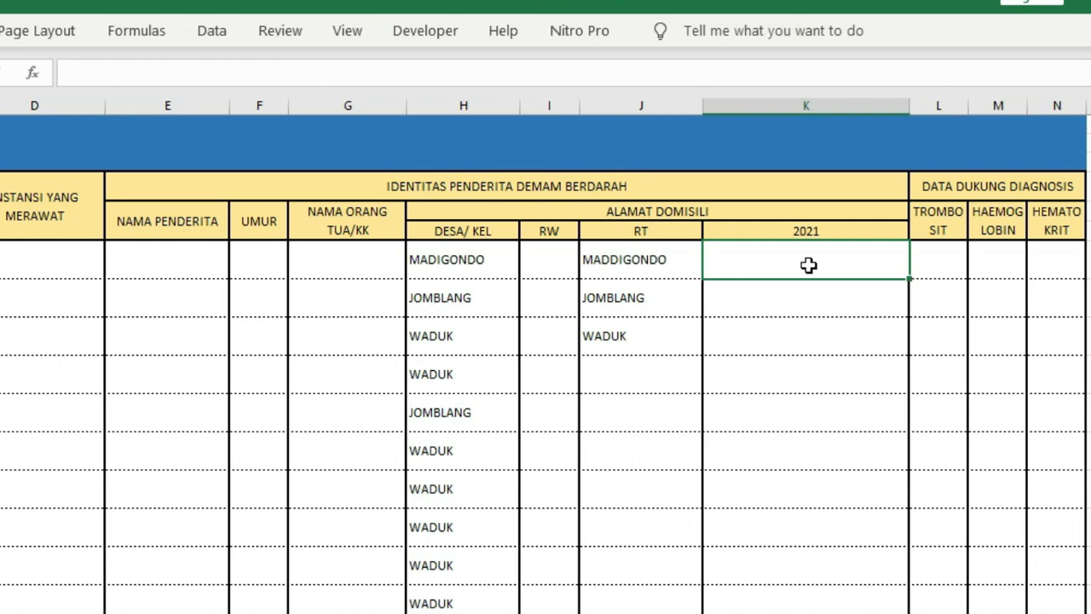
Correct the spelling of the village name in J7 to MADIGONDO
click(646, 254)
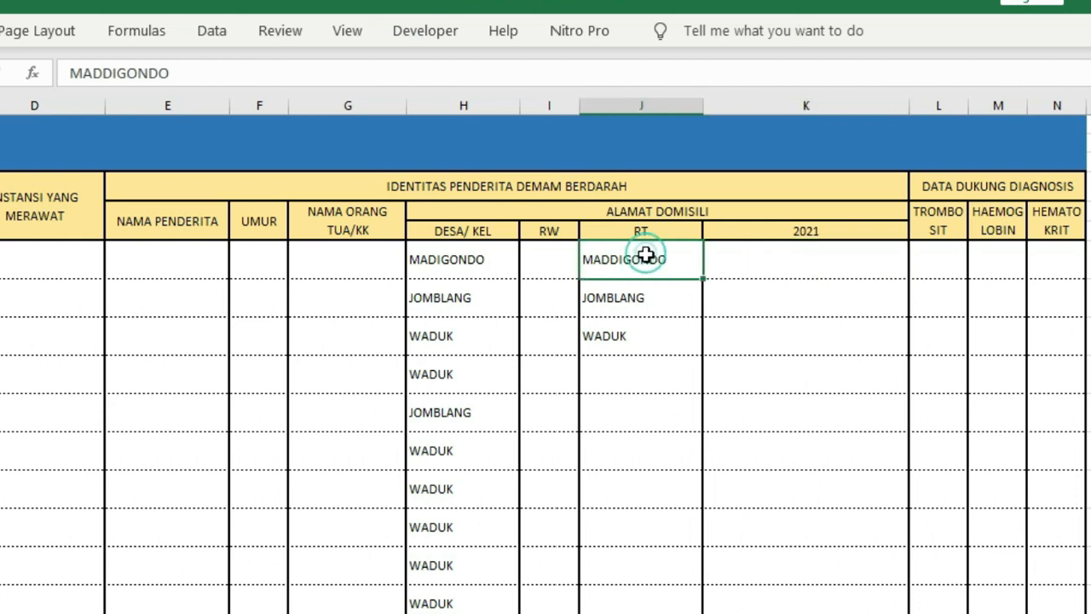
click(109, 79)
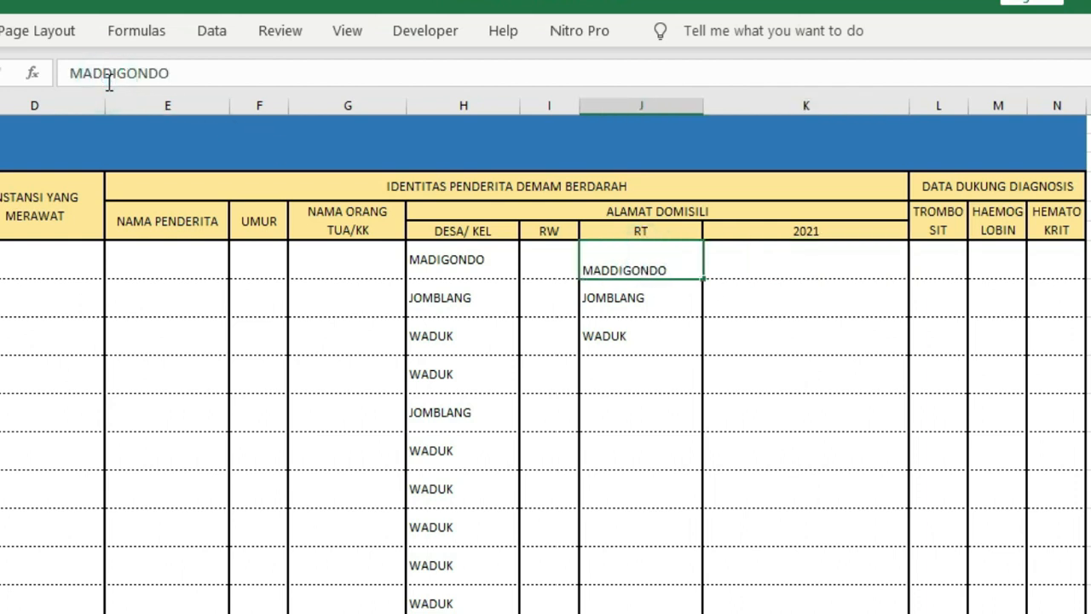
key(BackSpace)
key(Return)
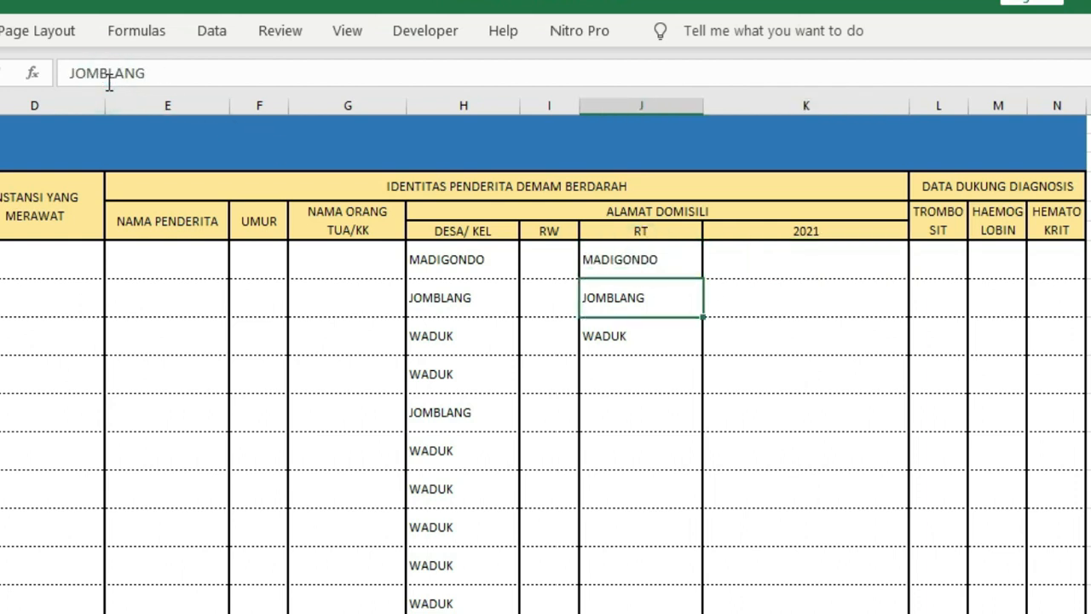
Start a new COUNTIFS formula in K7 with H7:H2000 as the first criteria range
click(754, 249)
text(=CO)
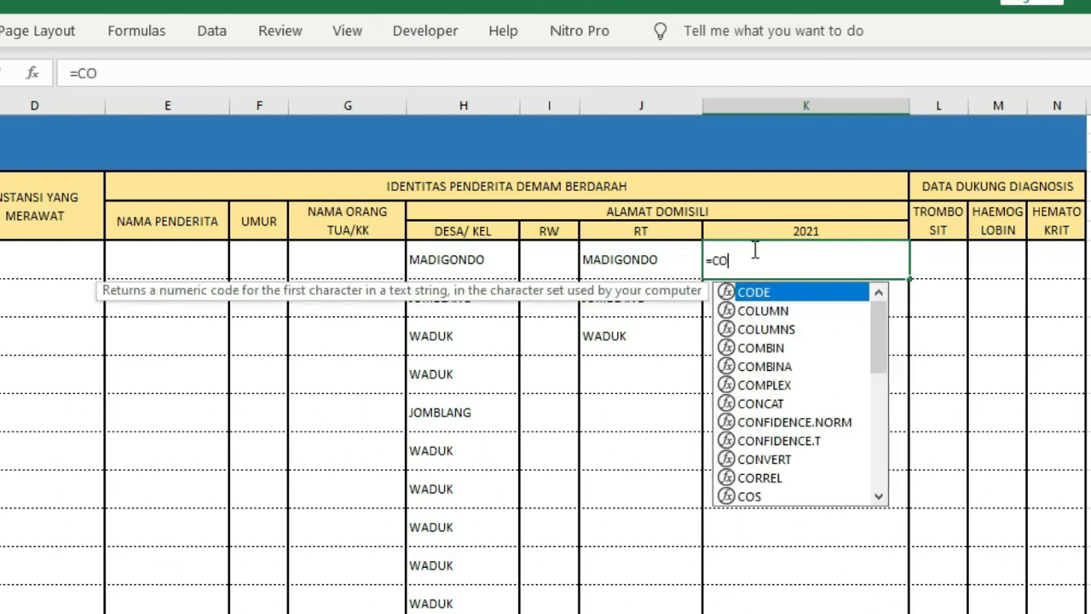
text(UNTIFS)
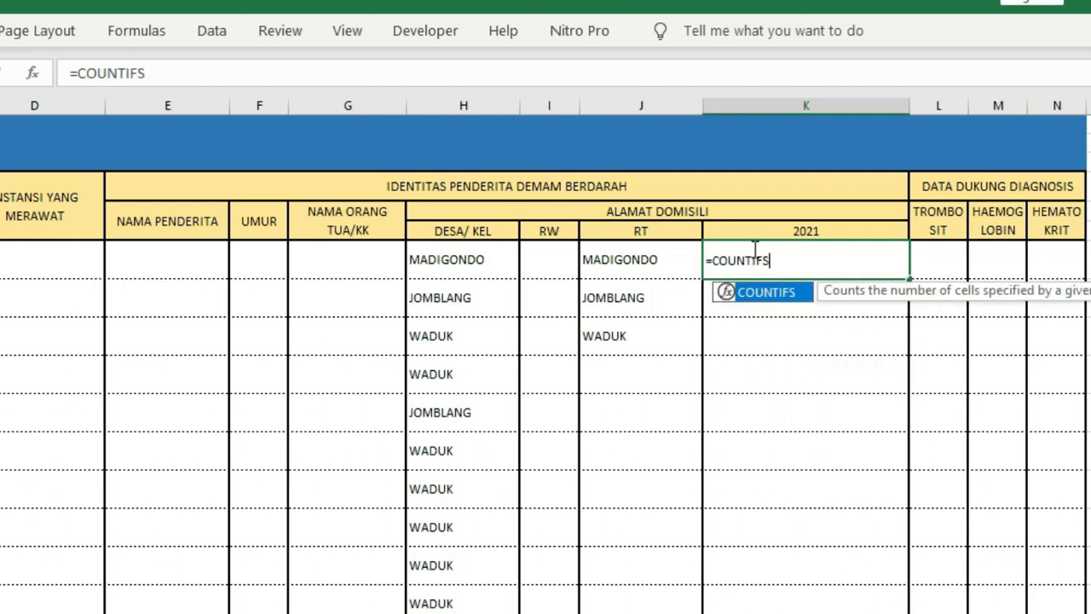
text(()
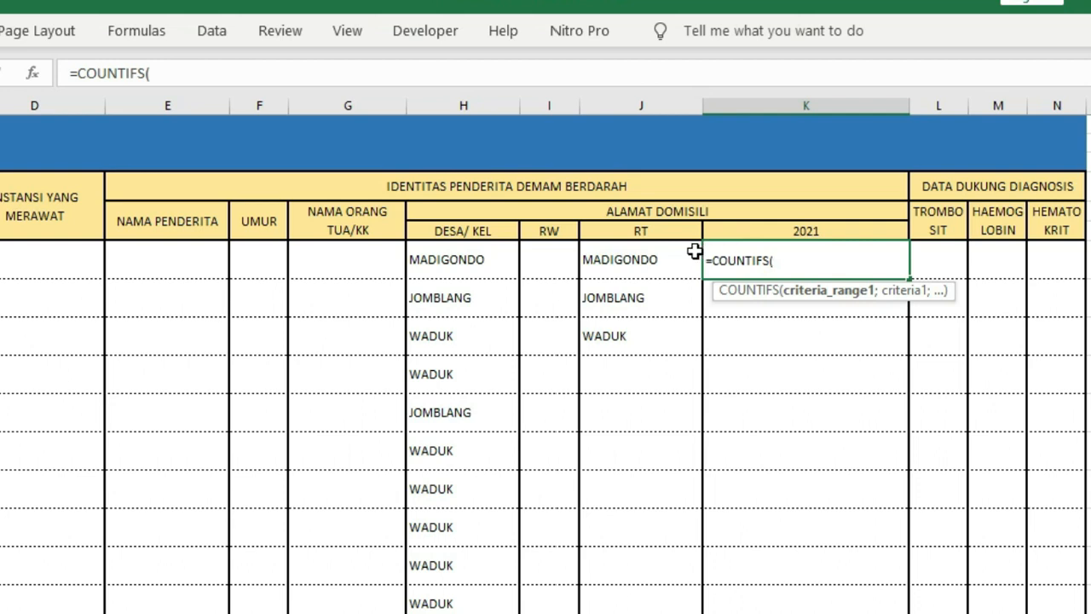
click(484, 260)
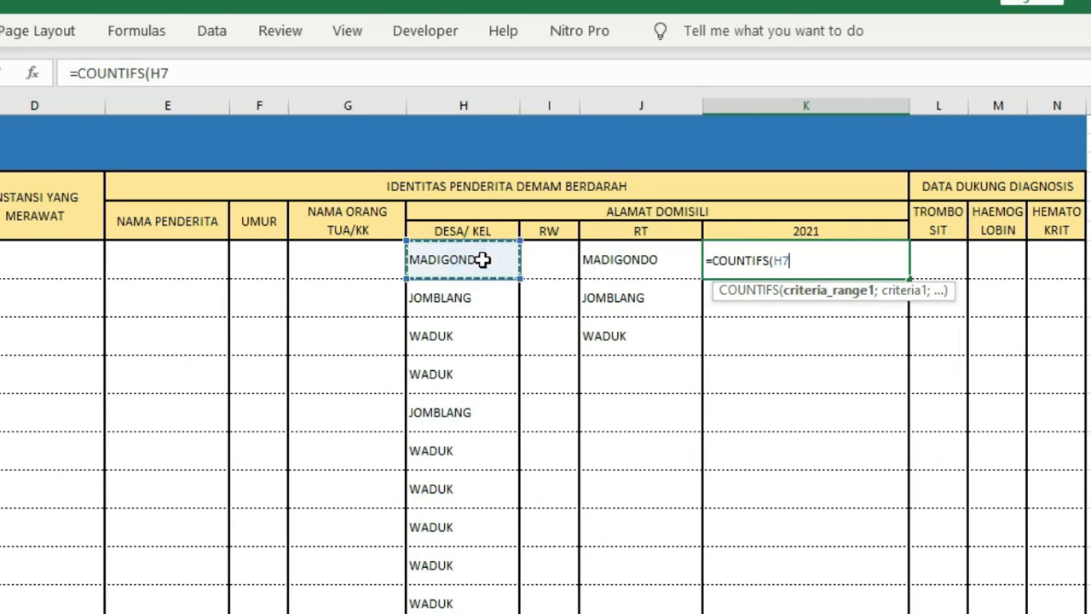
key(ctrl+shift+Down)
key(ctrl+shift+Down)
key(shift+Up)
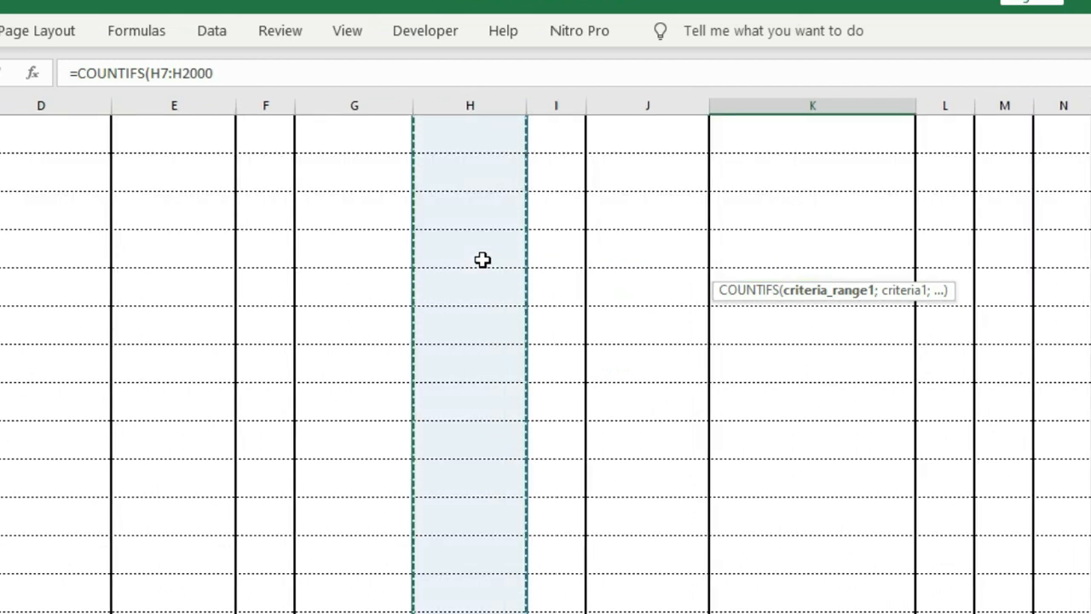
text(;)
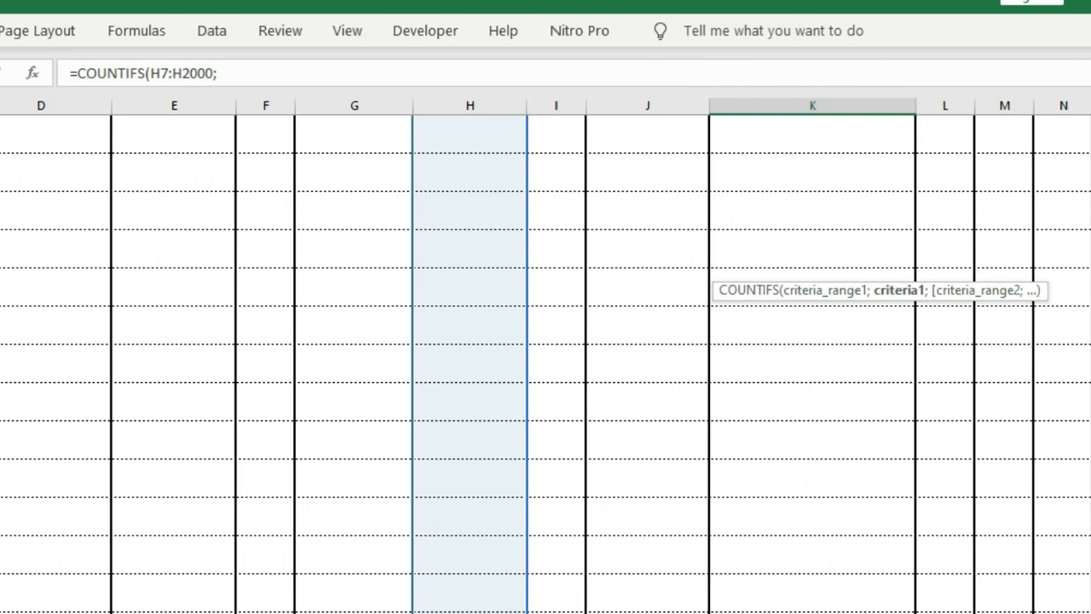
Make the criteria range of the new K7 formula absolute as $H$7:$H$2000
scroll(546, 364, up, 20)
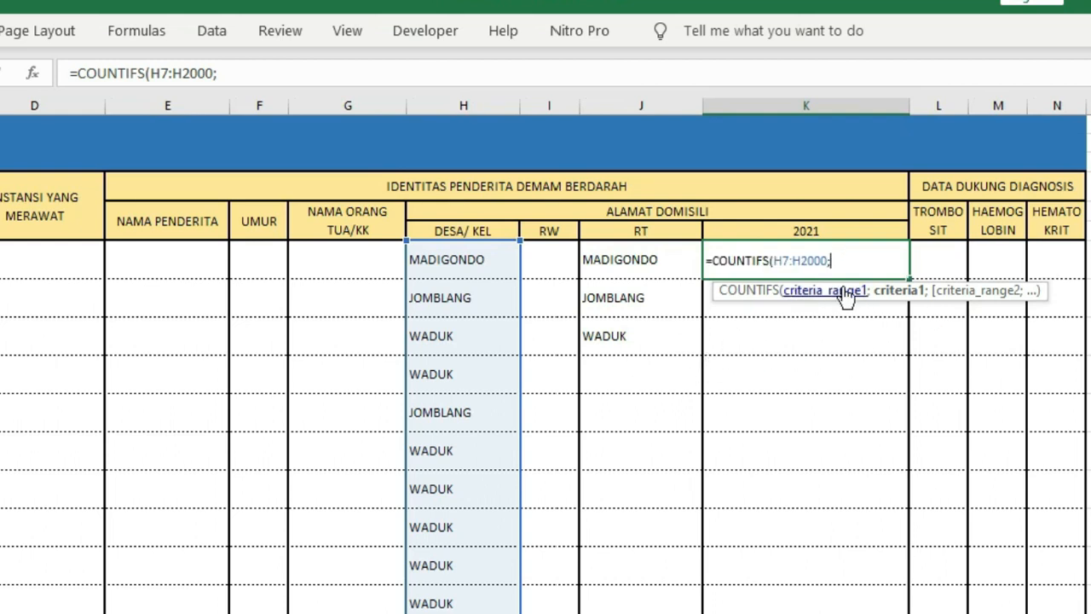
click(816, 261)
key(F4)
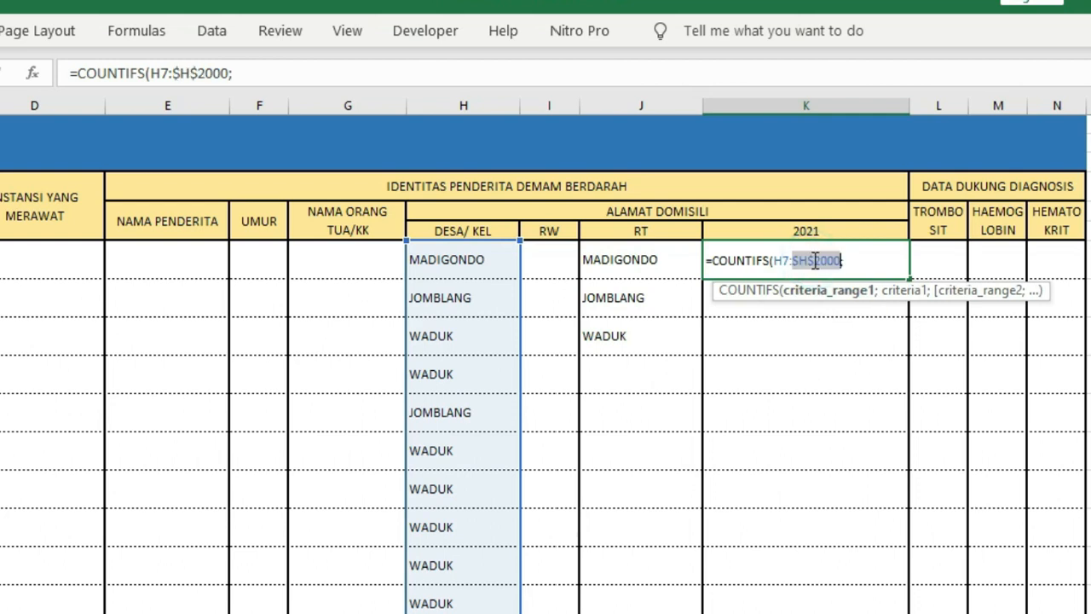
click(774, 263)
key(F4)
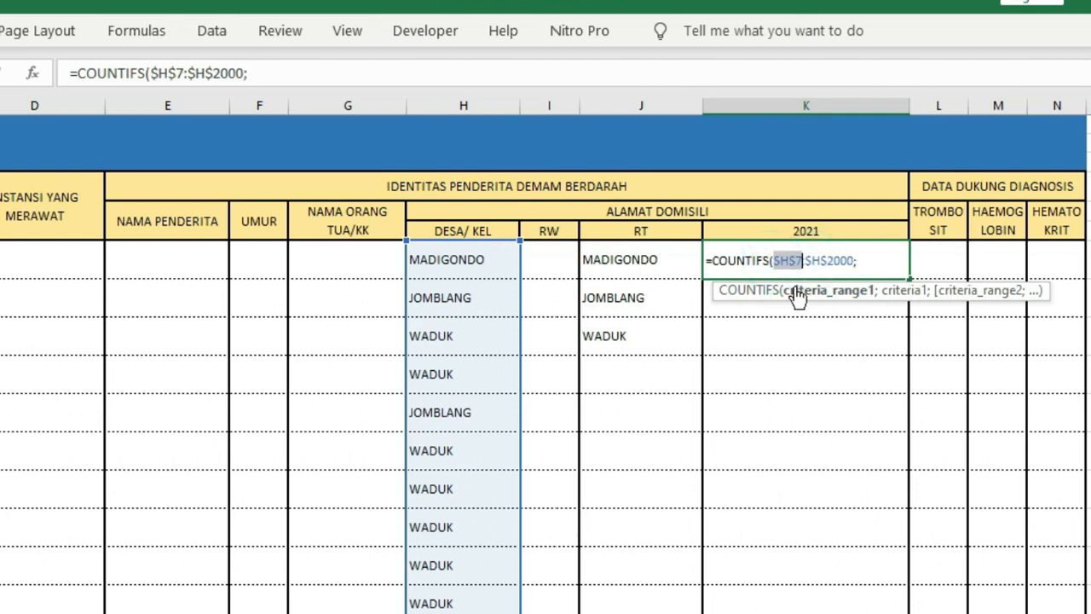
Add the MADIGONDO cell as the formula's criterion, using the absolute reference $J$7
click(872, 263)
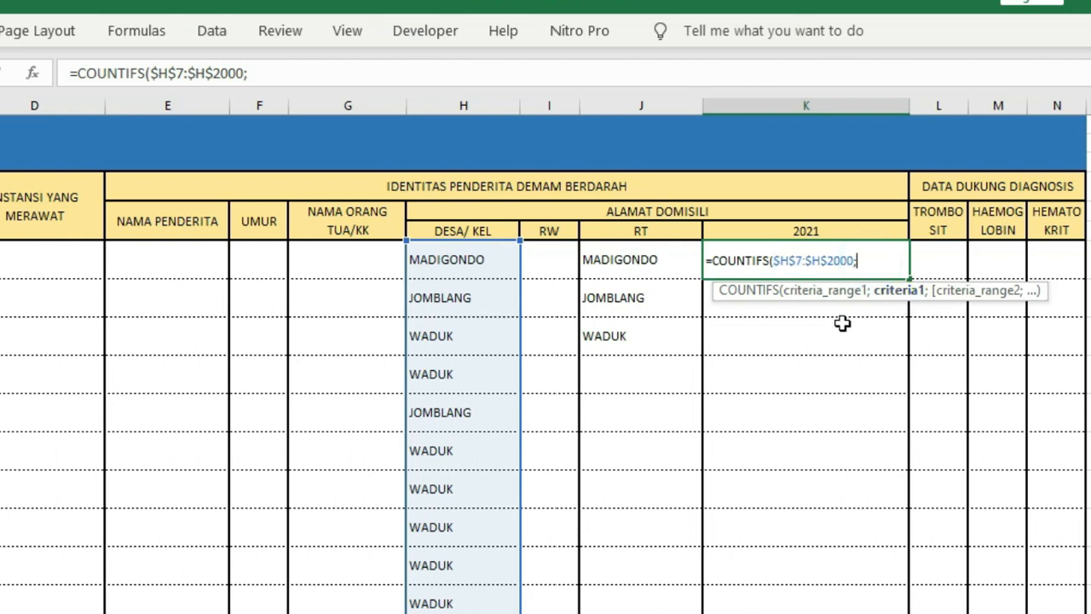
click(664, 259)
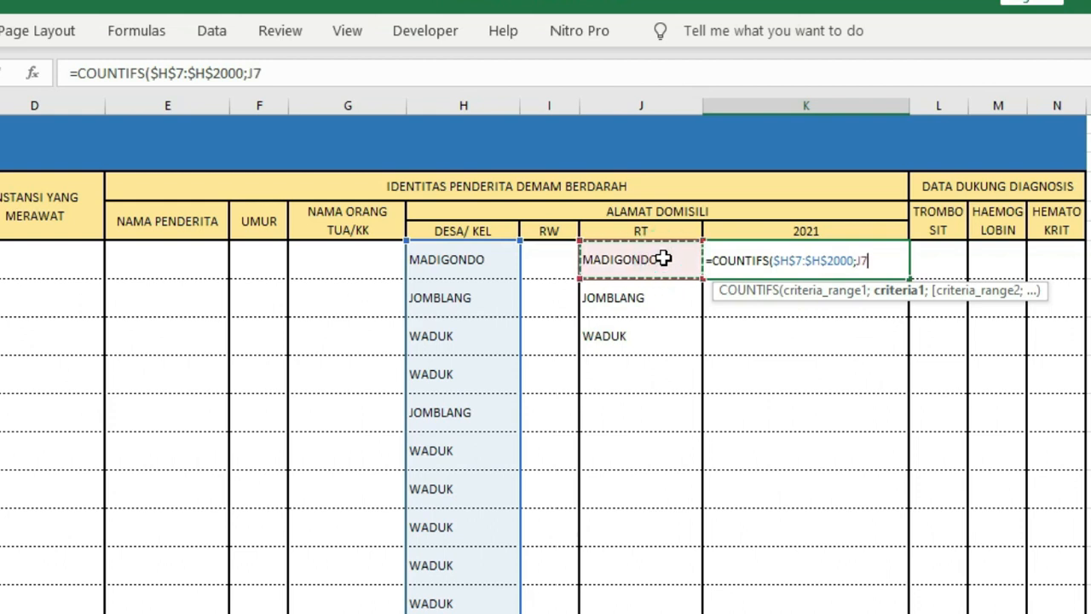
key(F4)
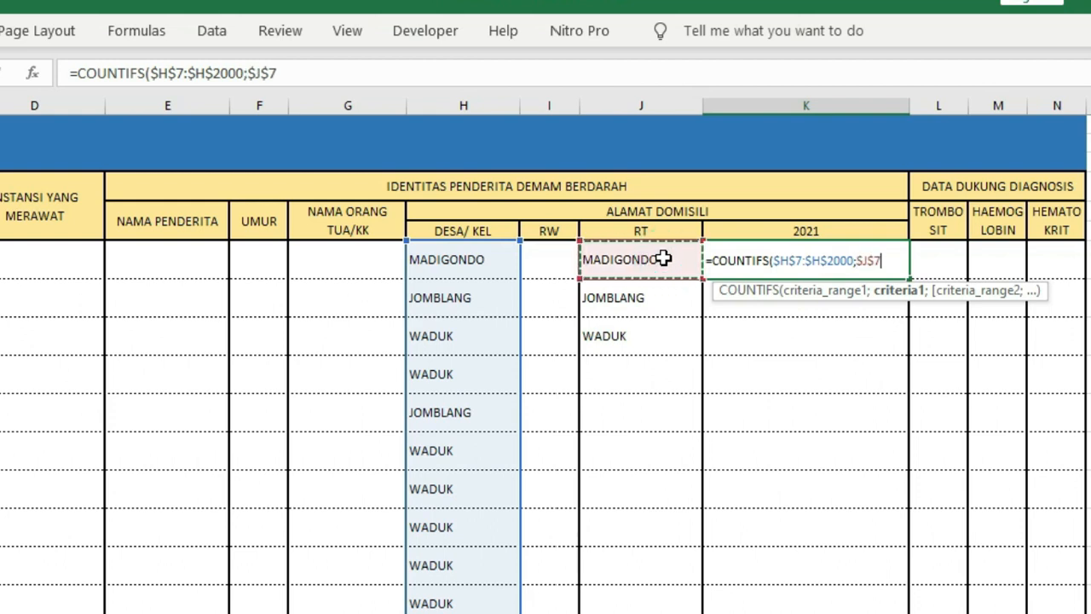
Close and enter the COUNTIFS formula in K7
text())
key(Return)
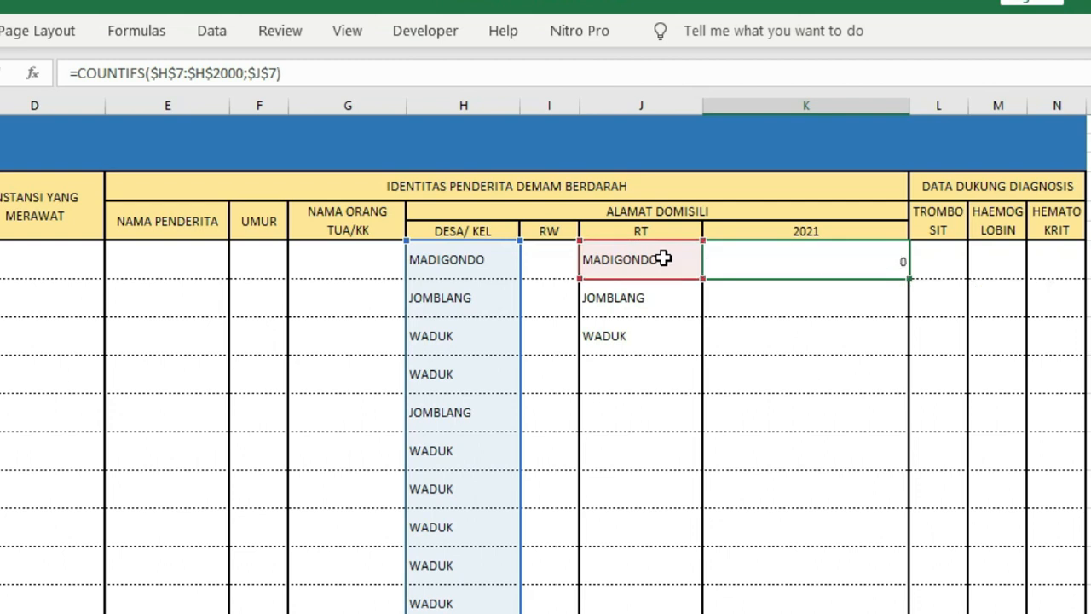
key(Up)
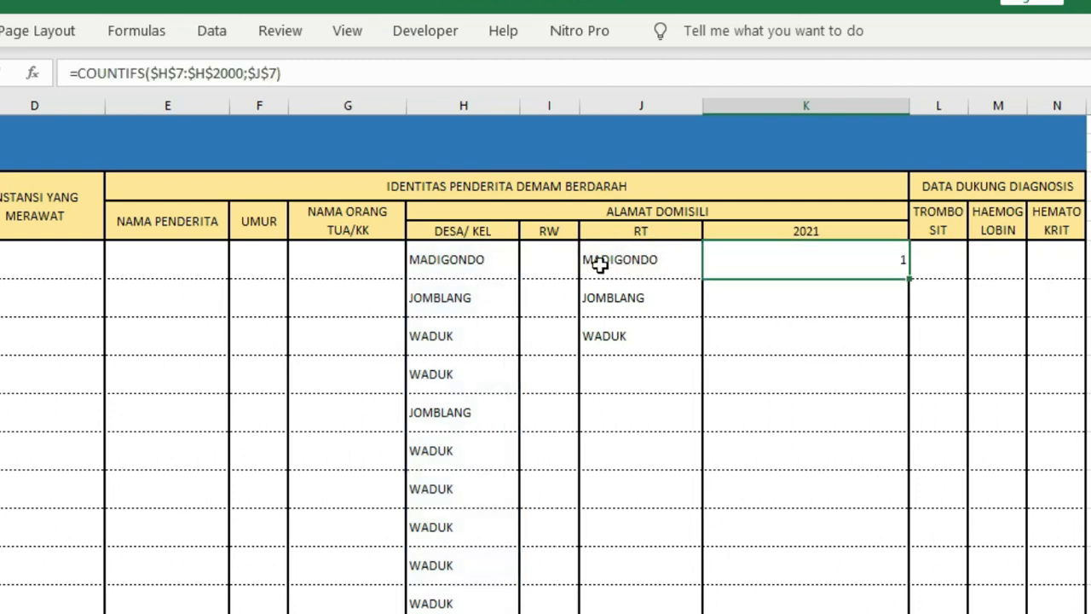
Change the criterion reference in the K7 formula to $J7, fixing only the column
click(856, 265)
click(856, 298)
click(858, 255)
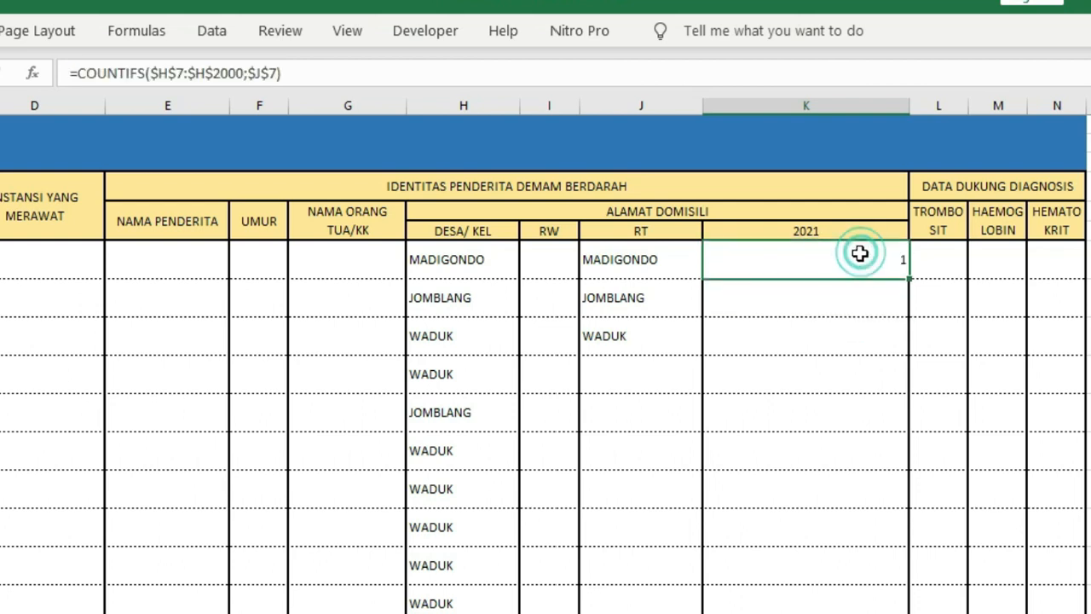
click(269, 72)
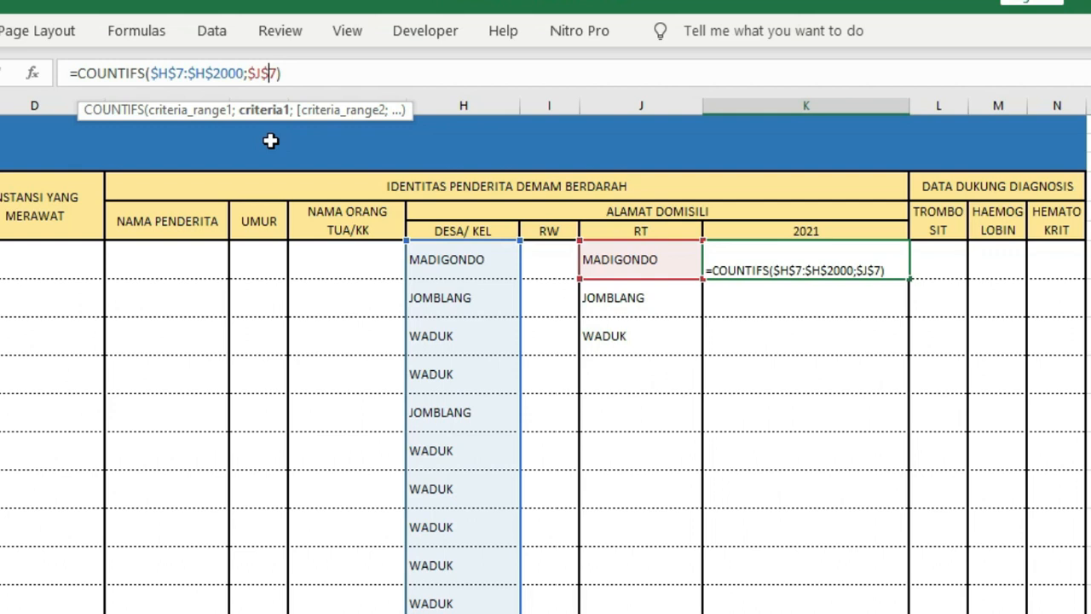
key(F4)
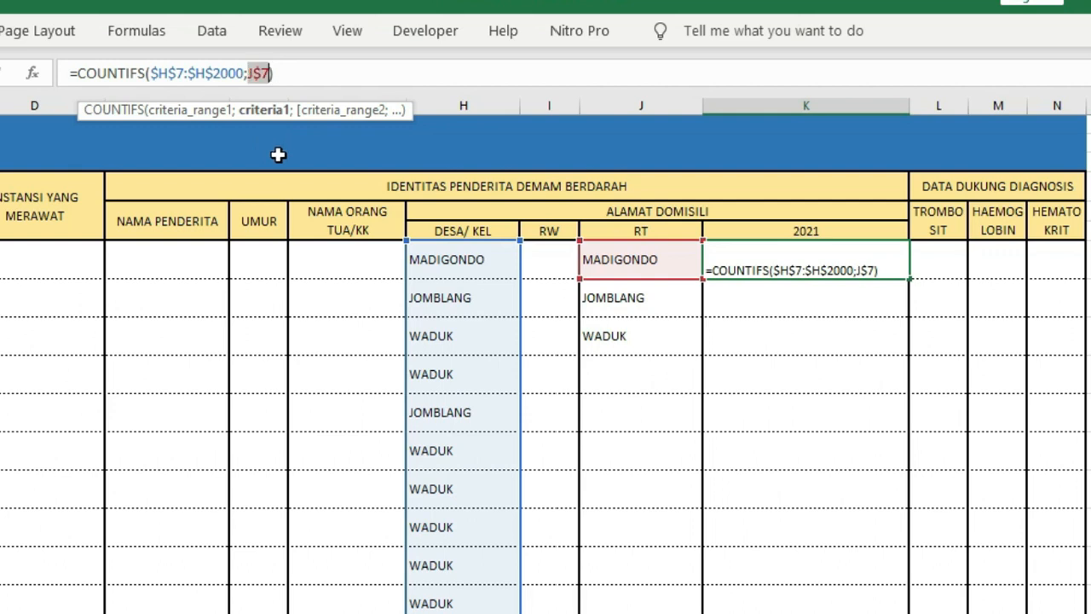
key(F4)
key(Return)
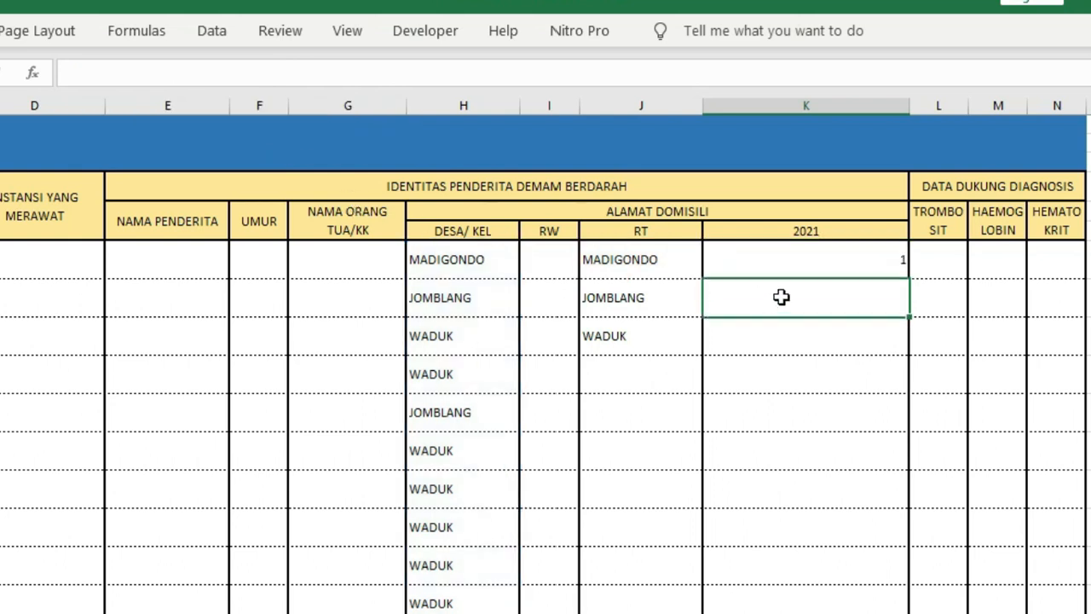
Copy K7 and paste only its formula into K8:K9 for JOMBLANG and WADUK
click(827, 266)
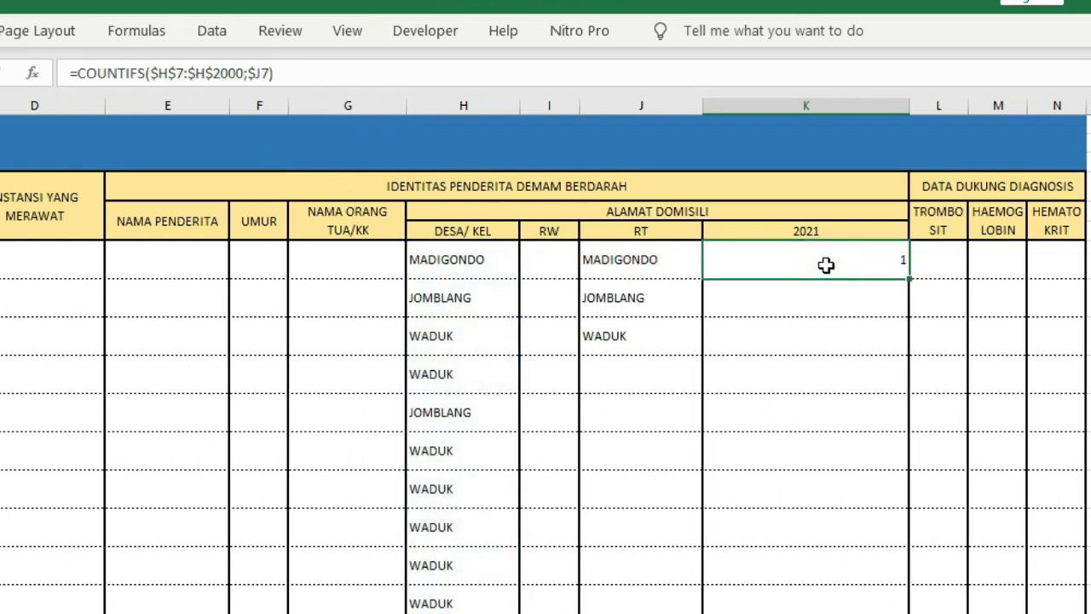
right_click(826, 266)
click(887, 236)
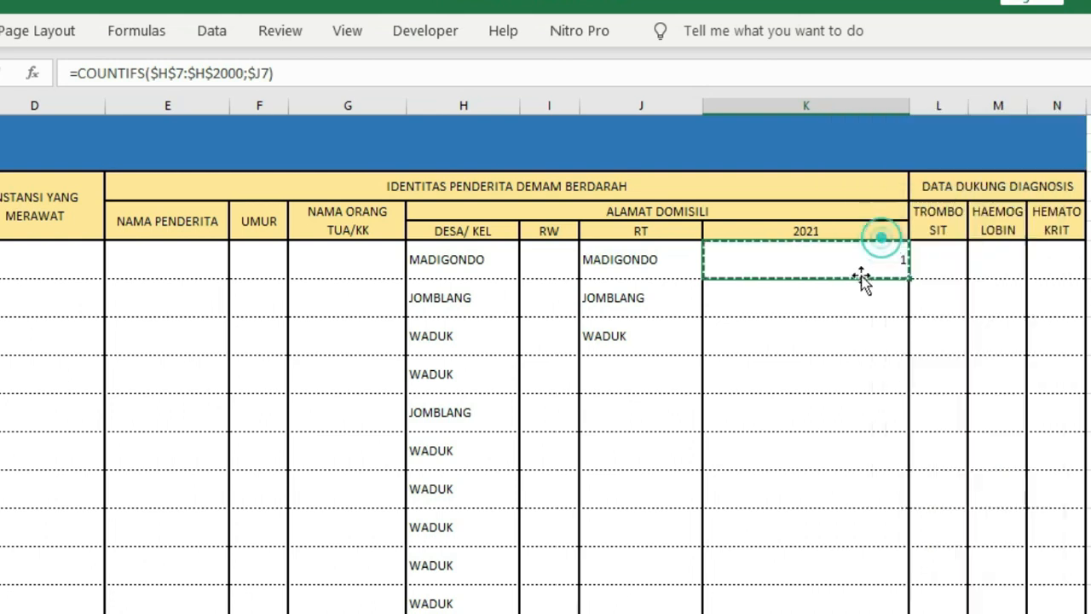
drag(831, 292, 833, 333)
right_click(833, 333)
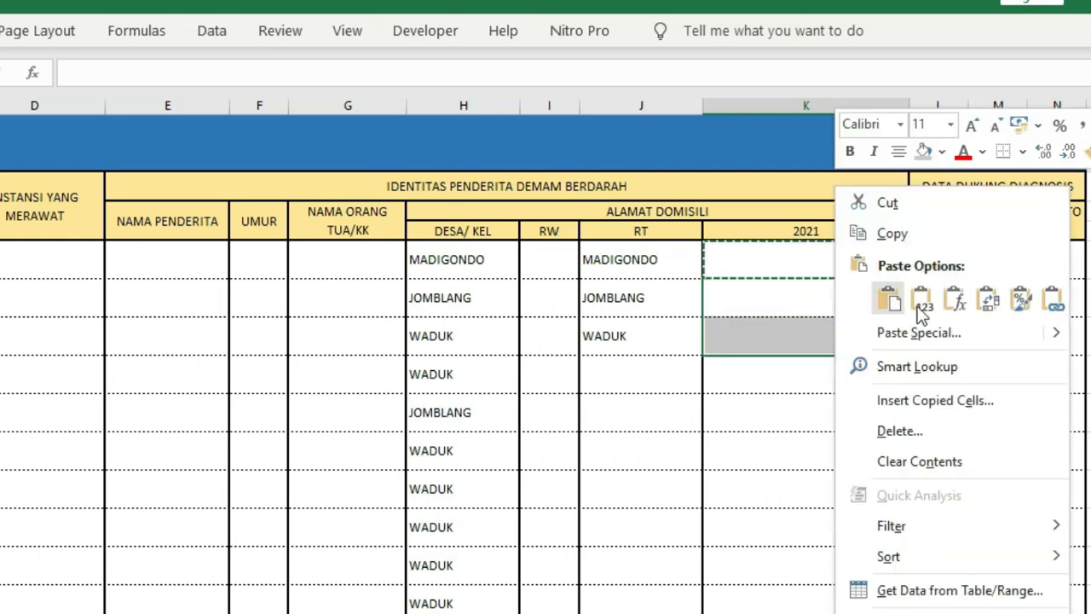
click(953, 336)
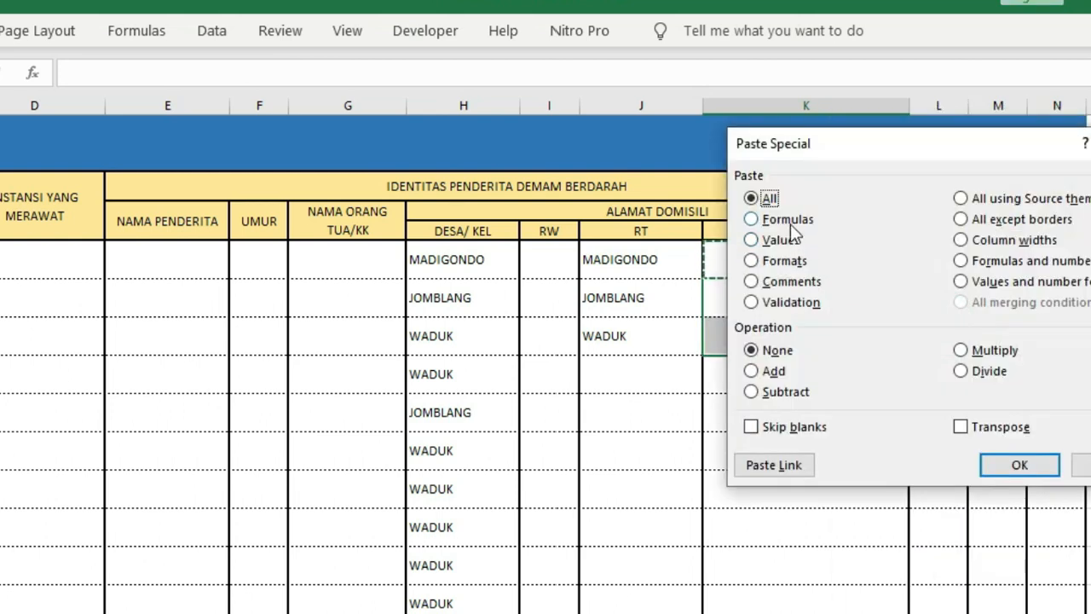
click(787, 219)
click(1013, 467)
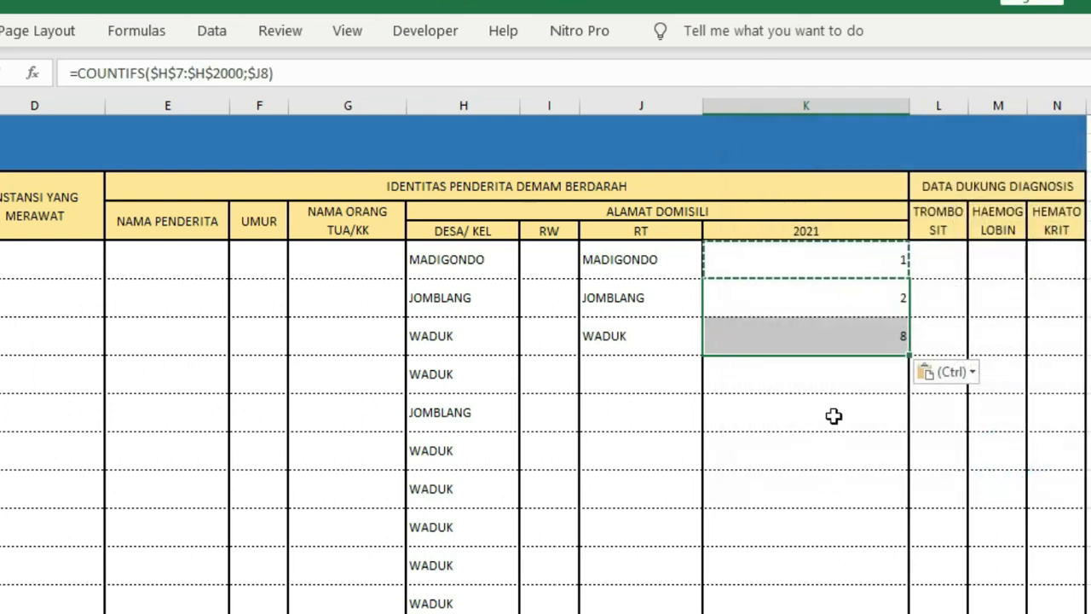
Check the copied COUNTIFS formulas in K7:K9 against the village entries in column H
click(833, 416)
click(836, 306)
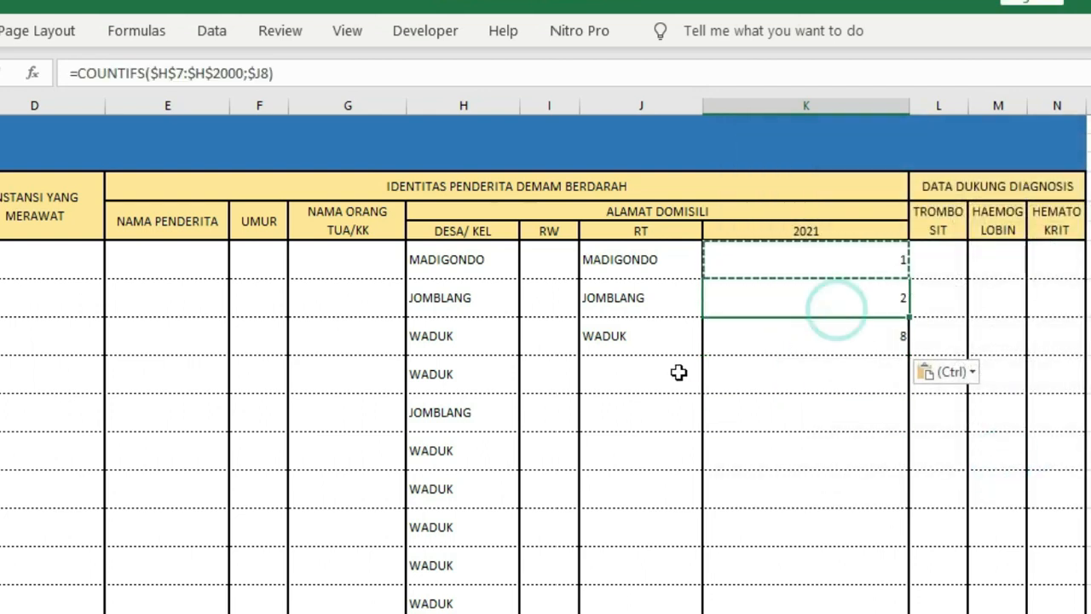
click(628, 338)
click(848, 333)
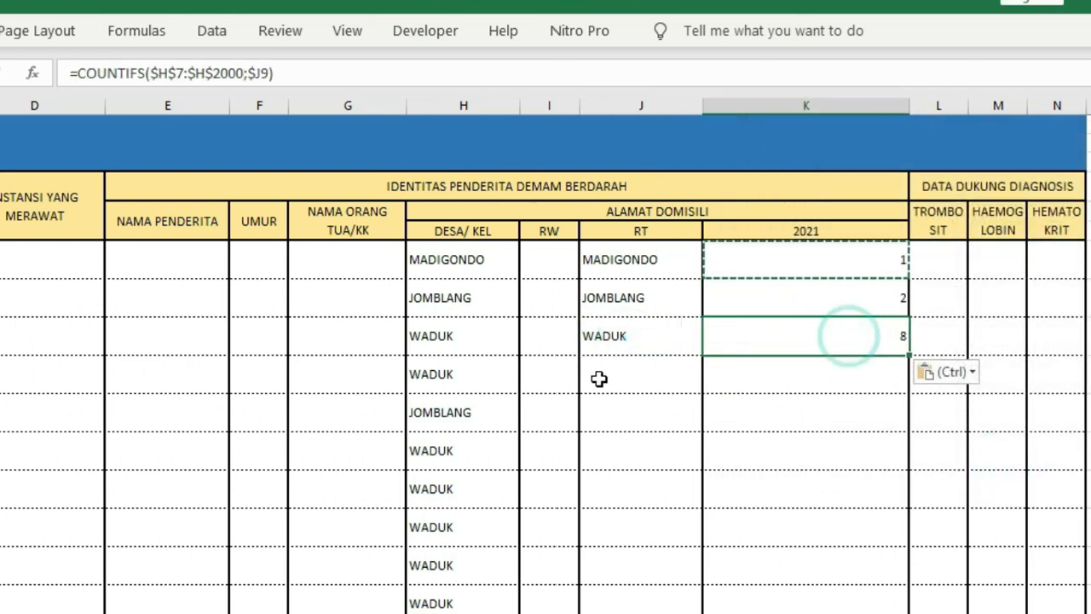
click(467, 300)
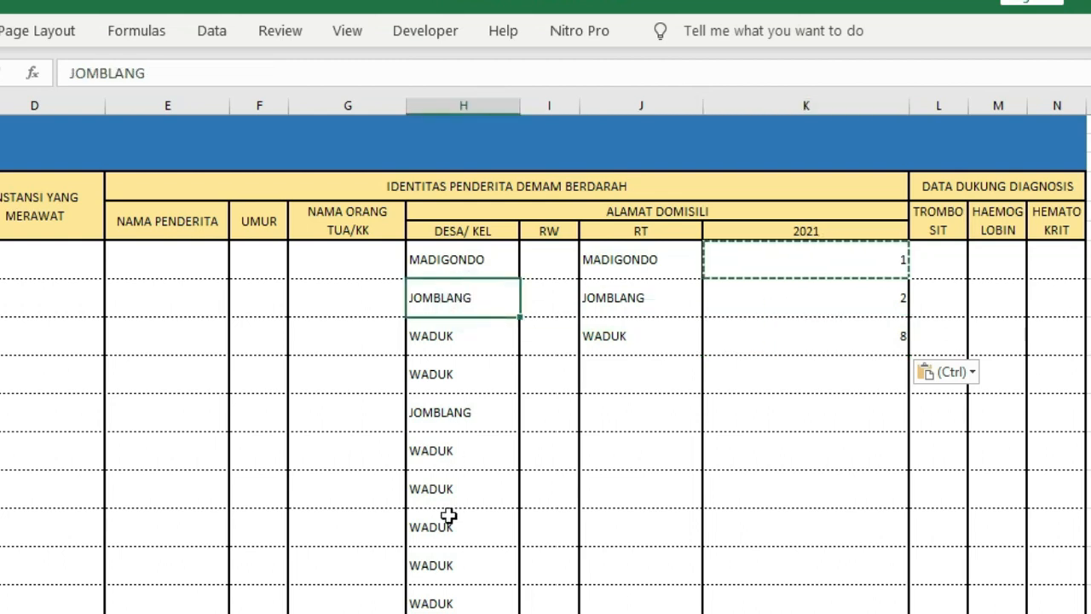
drag(458, 613, 477, 455)
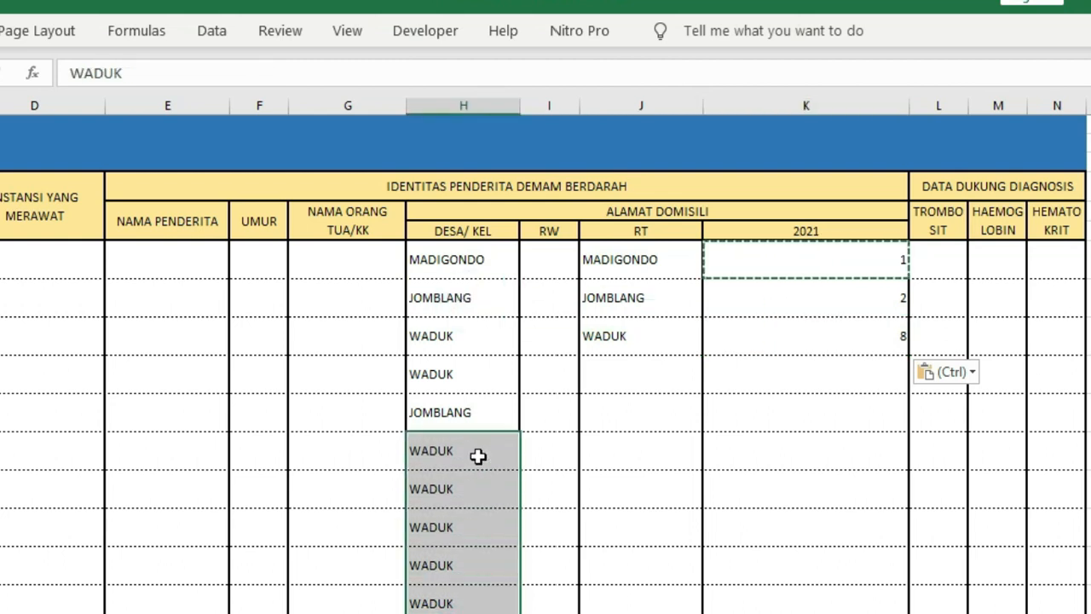
click(481, 412)
drag(833, 260, 833, 341)
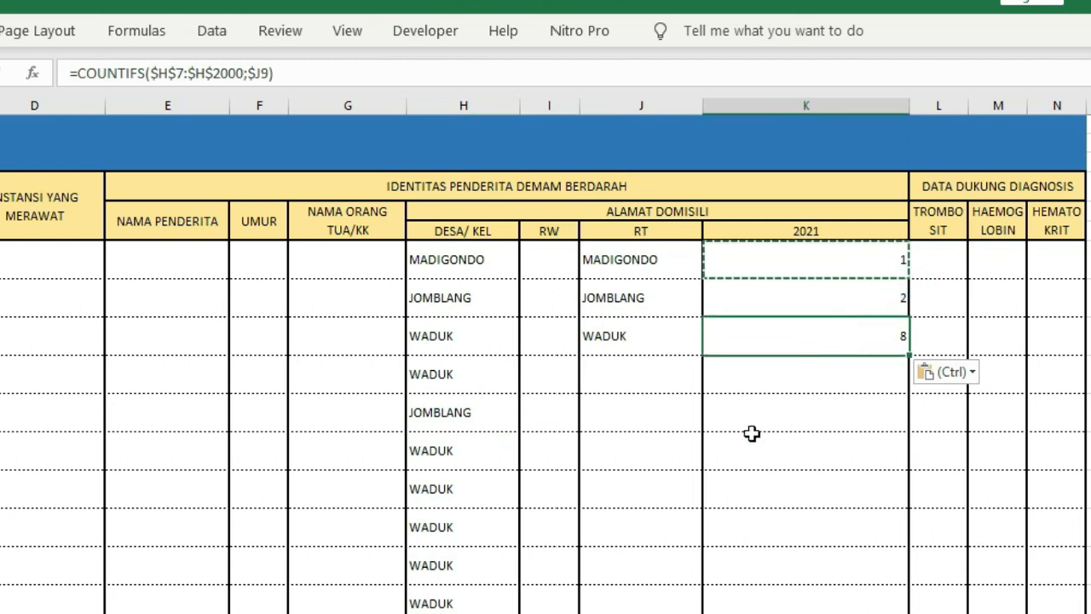
click(826, 336)
click(845, 259)
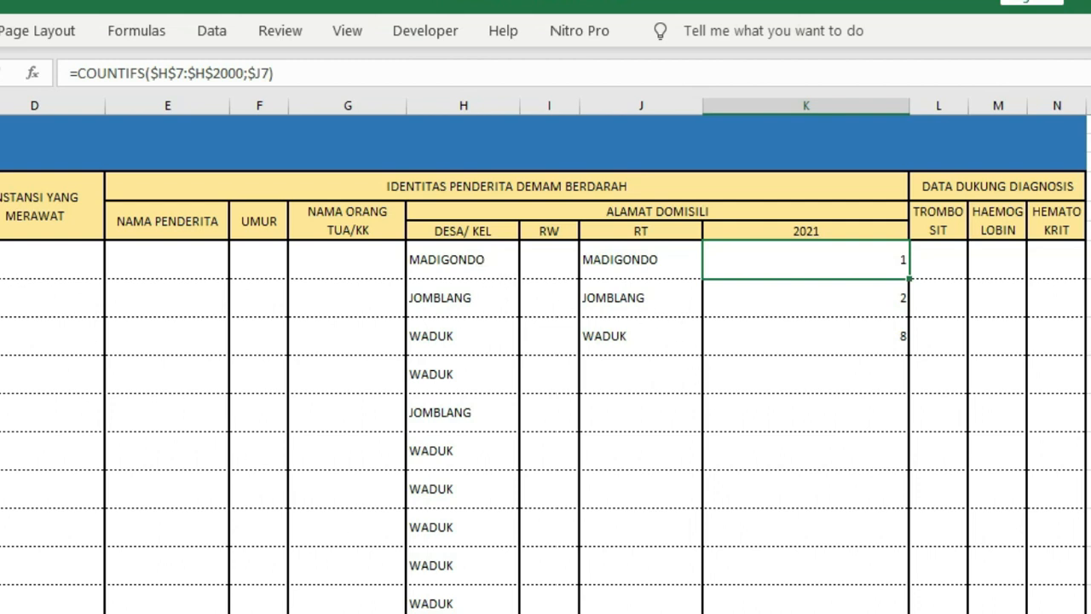
click(853, 376)
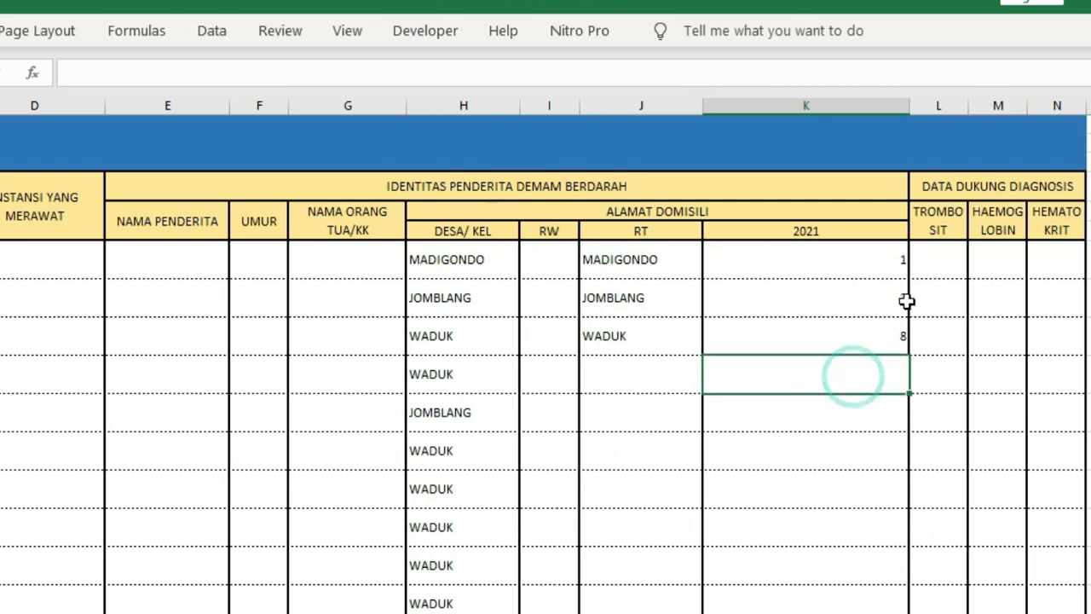
Replace the TROMBOSIT and HAEMOGLOBIN headers in columns L and M with the years 2022 and 2023
click(835, 229)
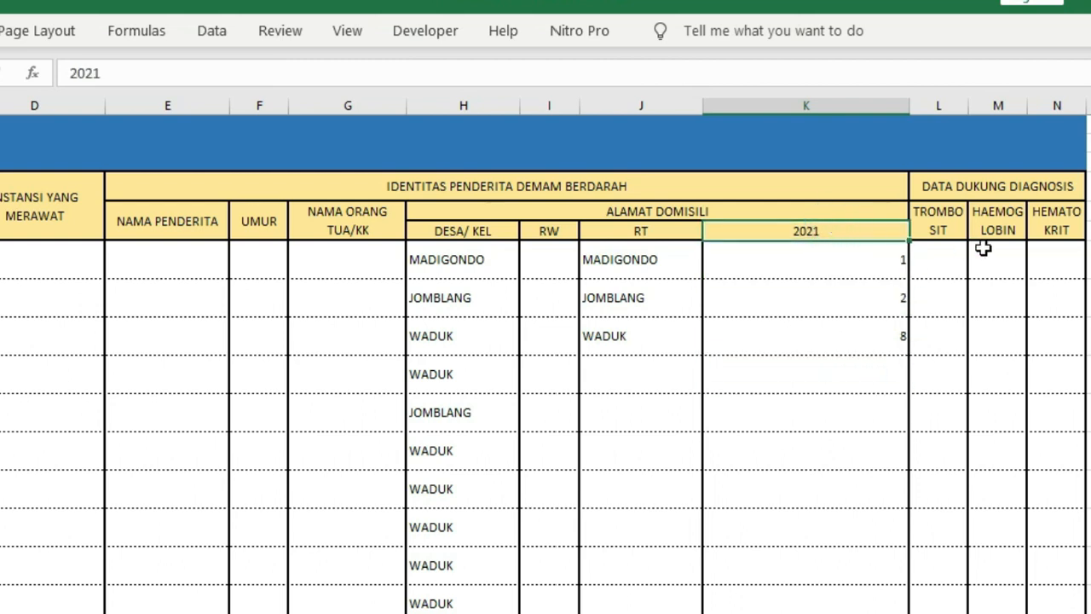
click(942, 231)
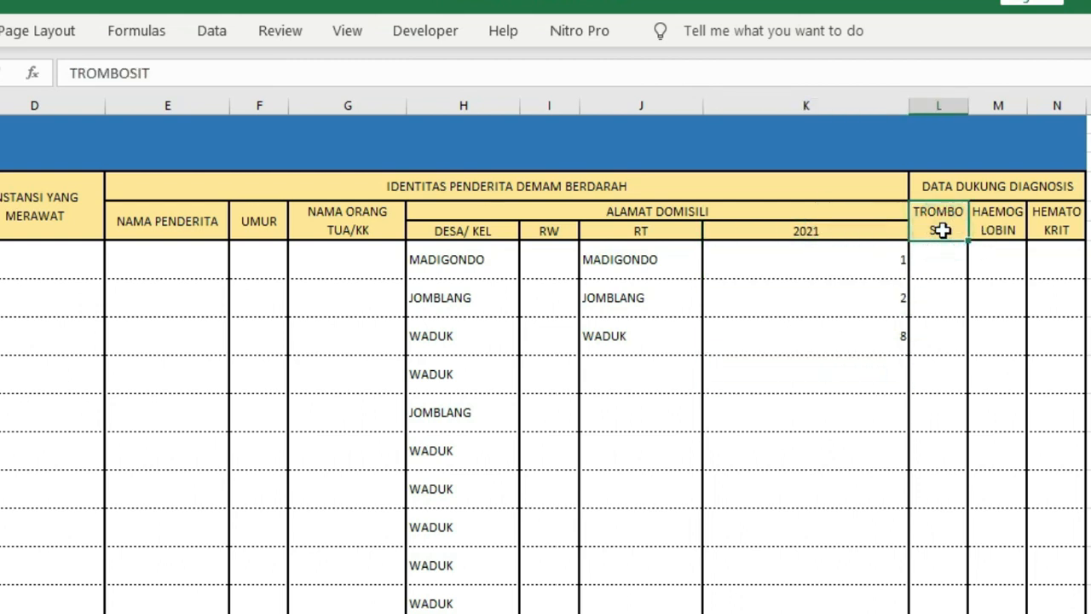
text(2022)
key(Return)
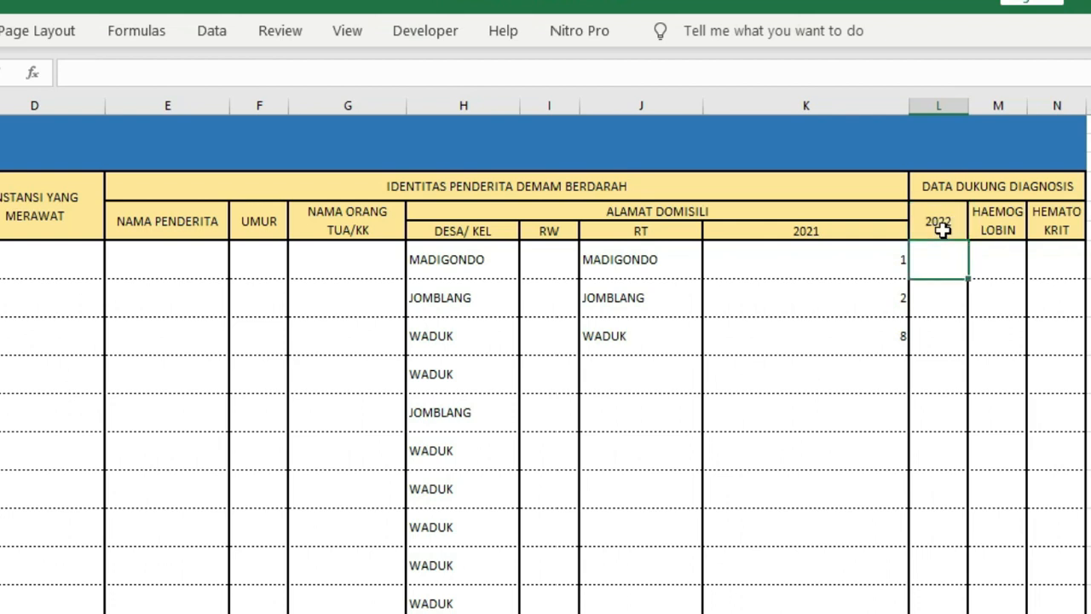
key(Up)
key(Right)
text(2023)
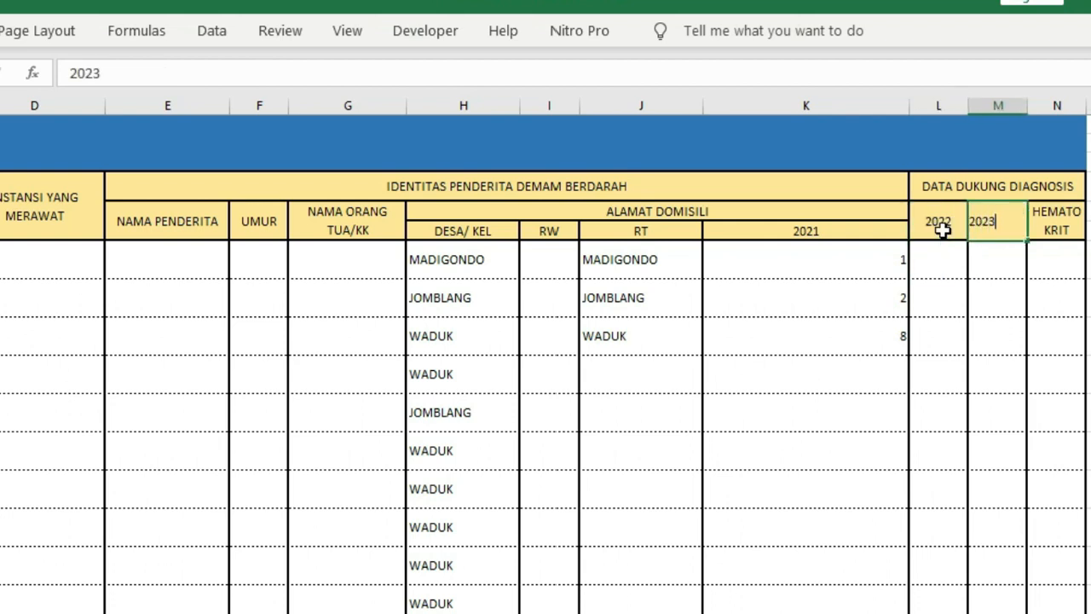
key(Return)
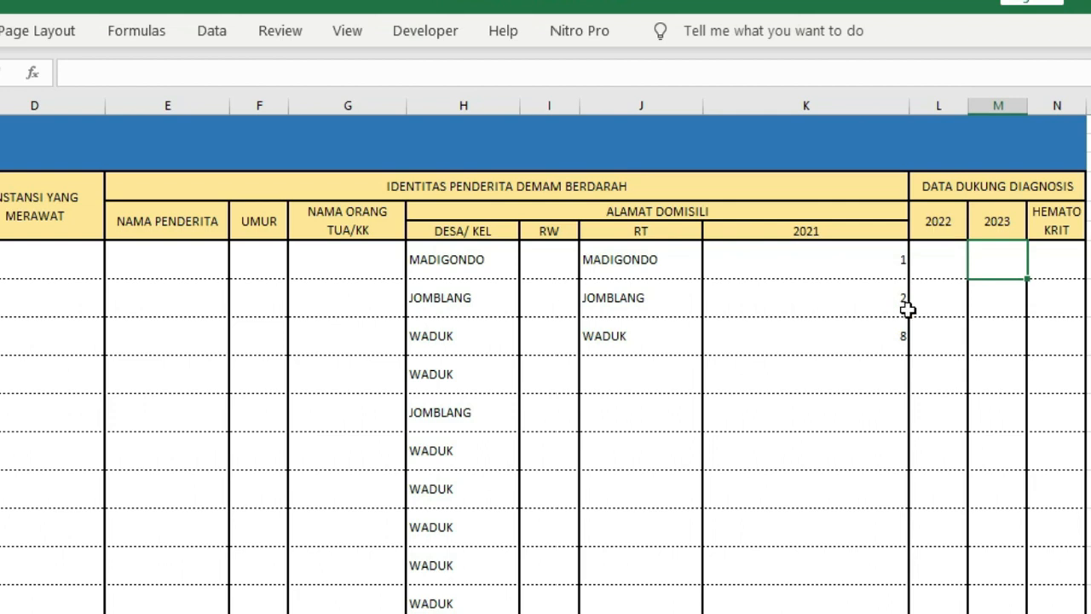
click(879, 260)
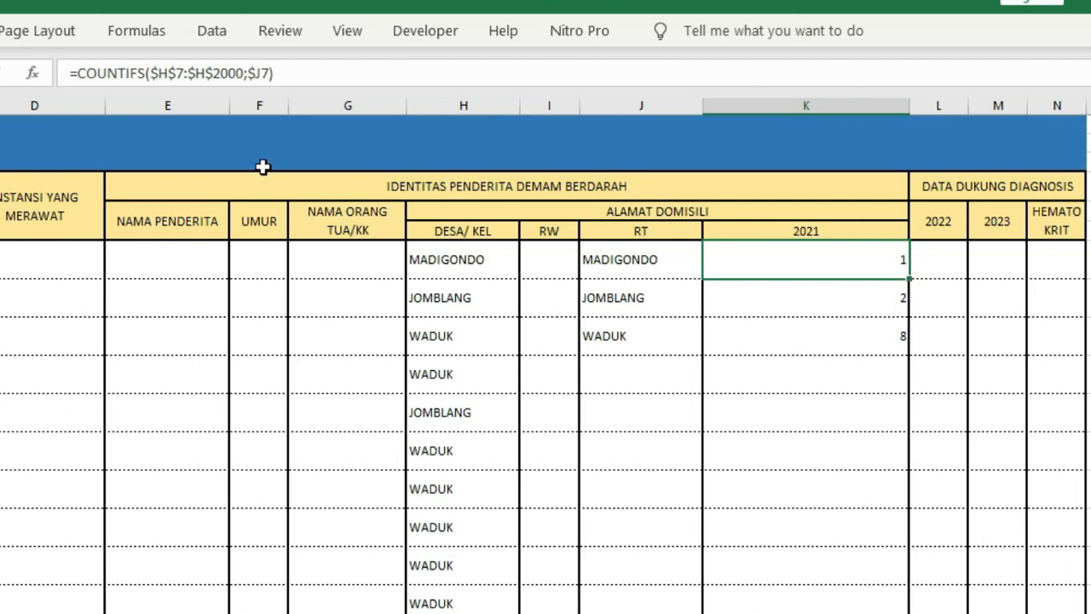
click(260, 73)
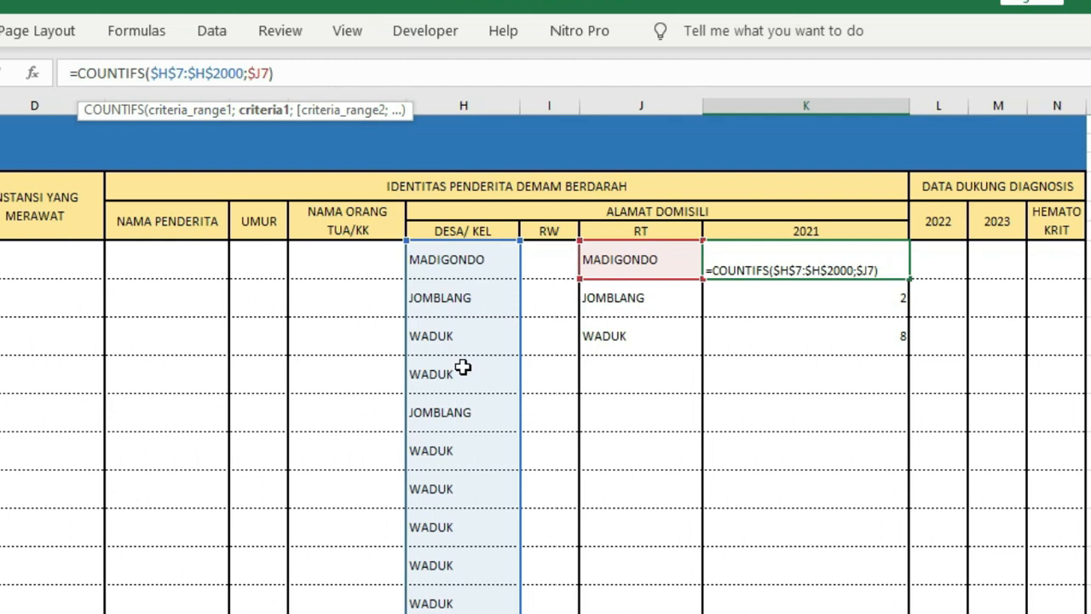
click(270, 72)
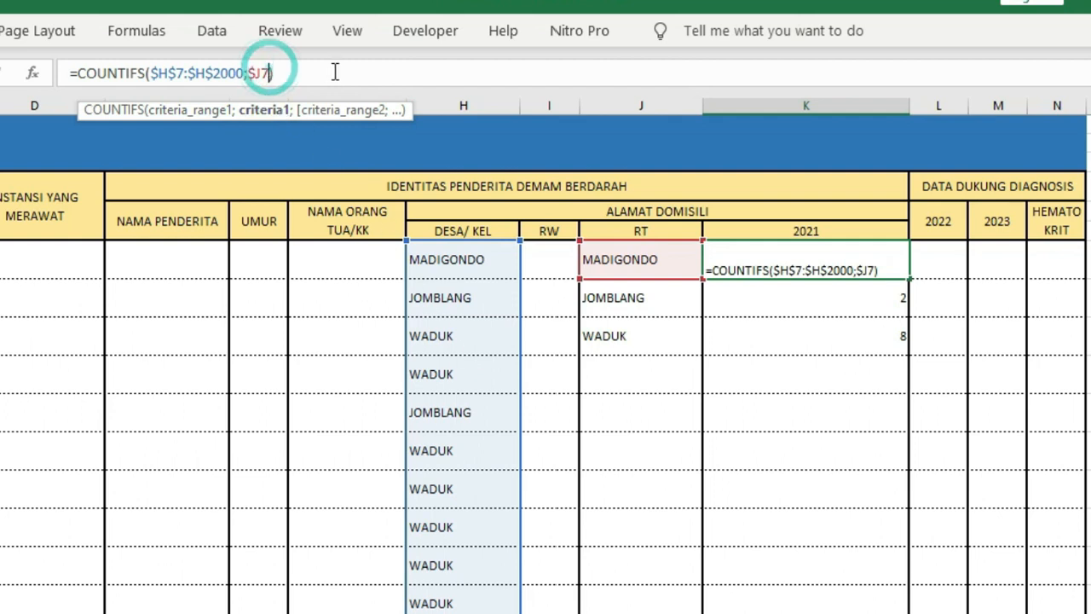
text(;)
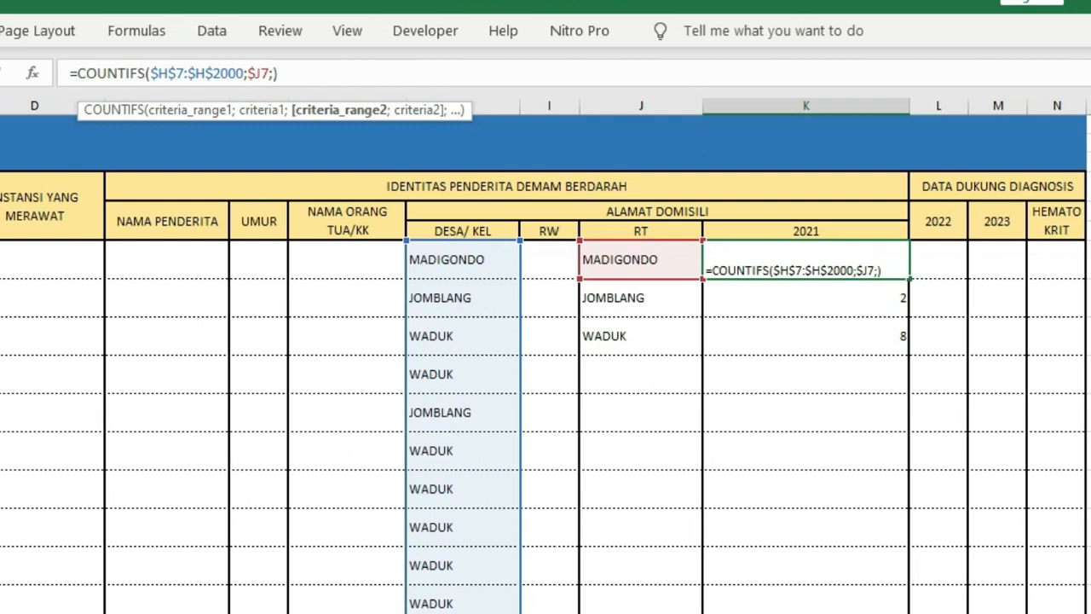
key(Escape)
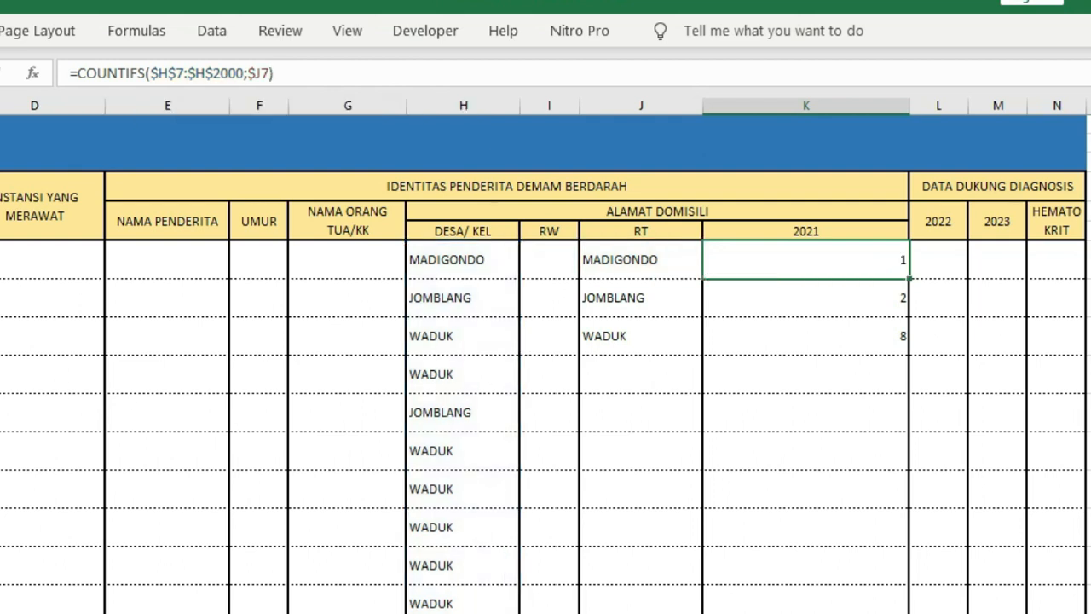
click(1090, 336)
key(Down)
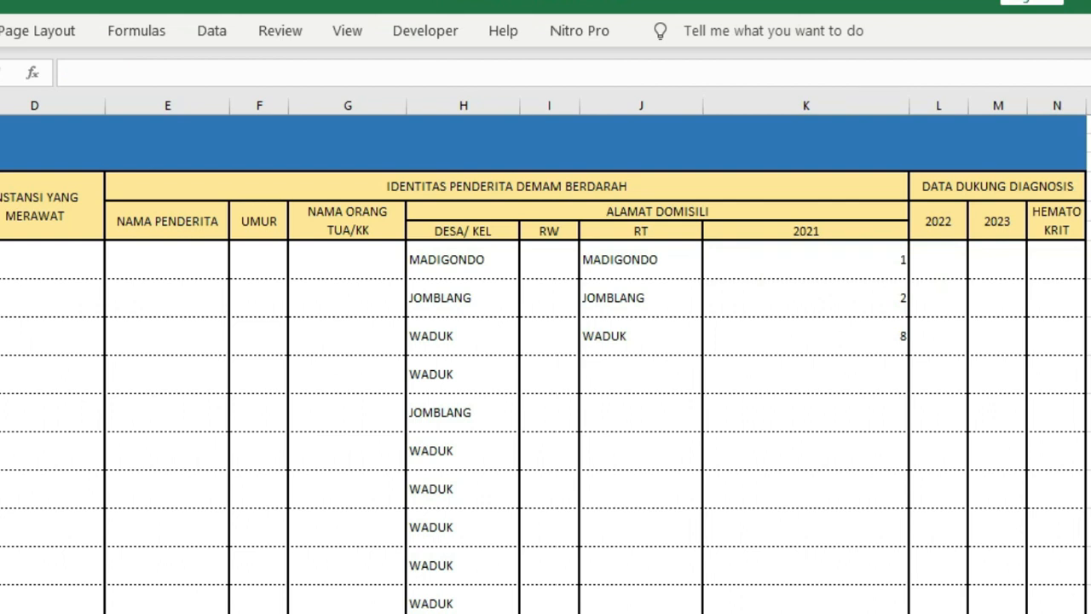
click(1090, 260)
click(1090, 297)
click(1090, 259)
click(653, 186)
scroll(654, 186, down, 10)
scroll(653, 186, up, 10)
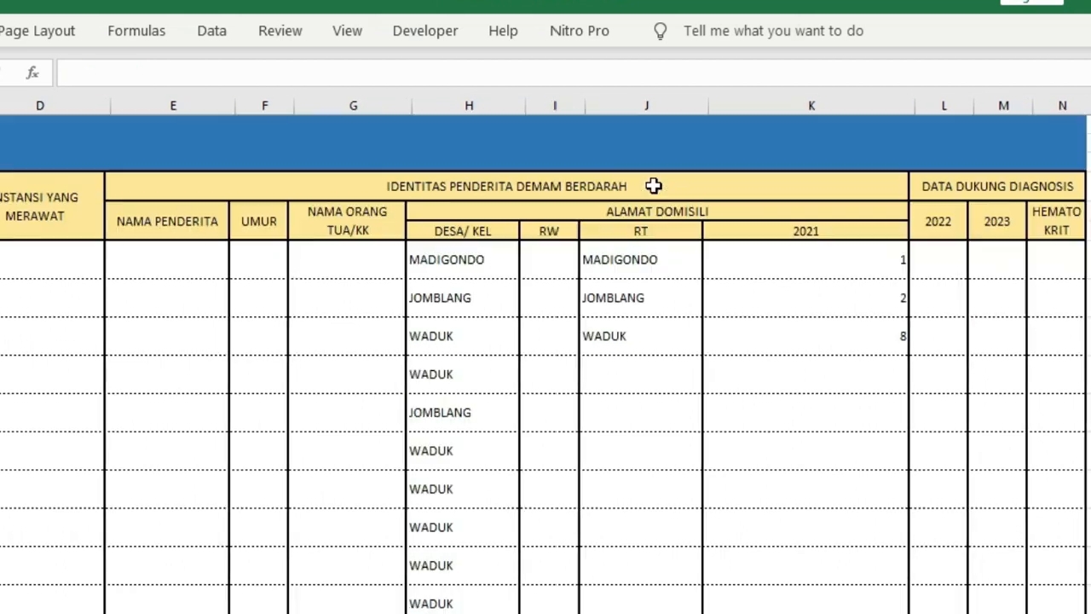
Examine the YEAR formulas and their source dates in the rows down to row 17
key(Down)
key(Down)
key(Down)
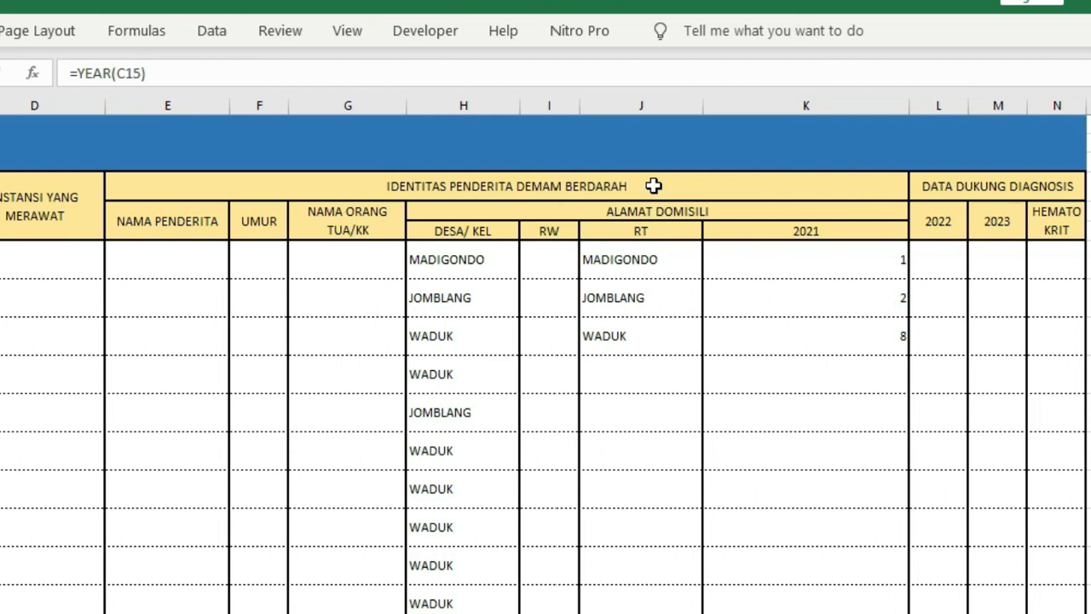
key(Down)
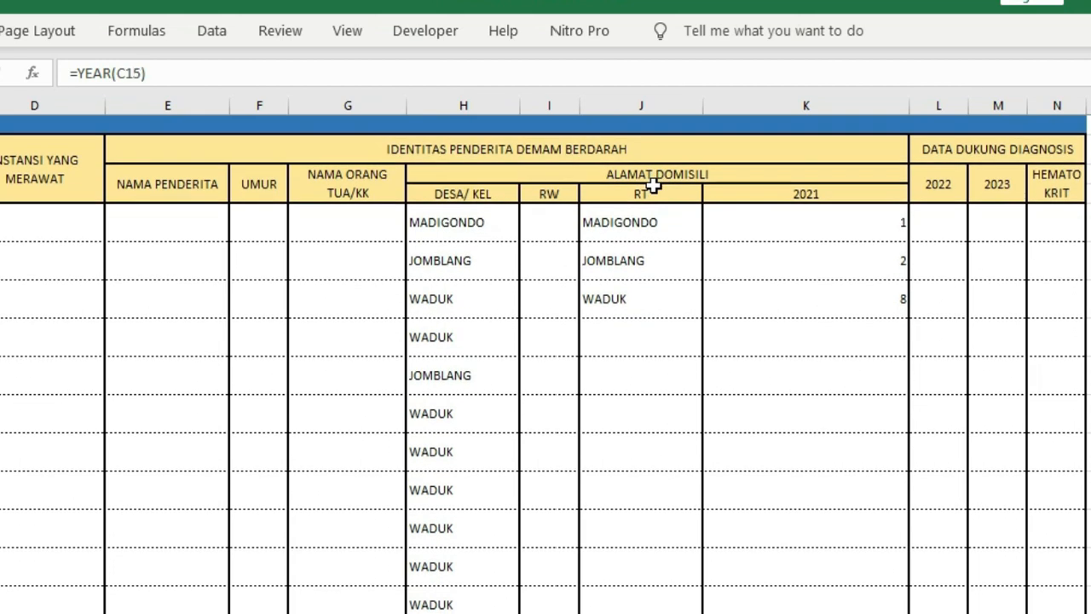
key(Left)
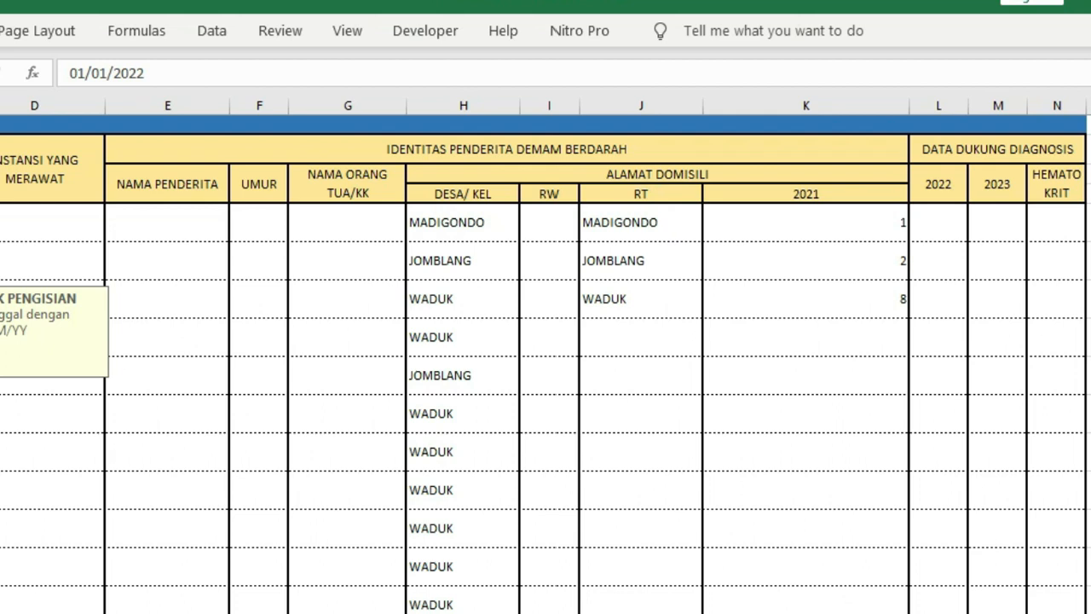
click(4, 566)
click(4, 597)
click(3, 566)
click(250, 606)
click(4, 566)
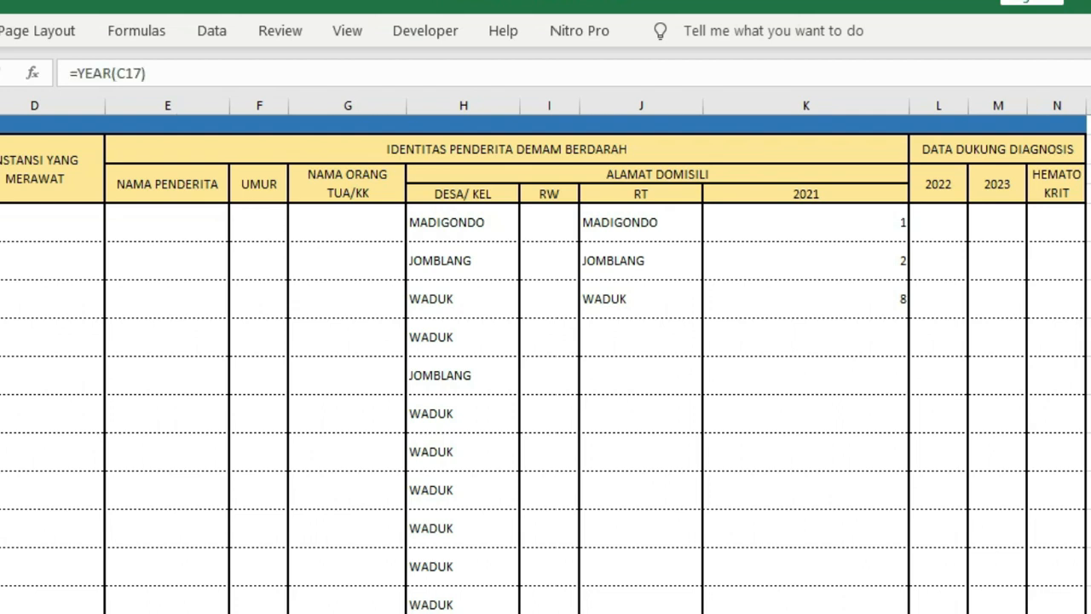
Wrap the row 7 year formula in an IF that leaves blank dates empty: =IF(C7<>"";YEAR(C7);"")
click(3, 222)
click(83, 74)
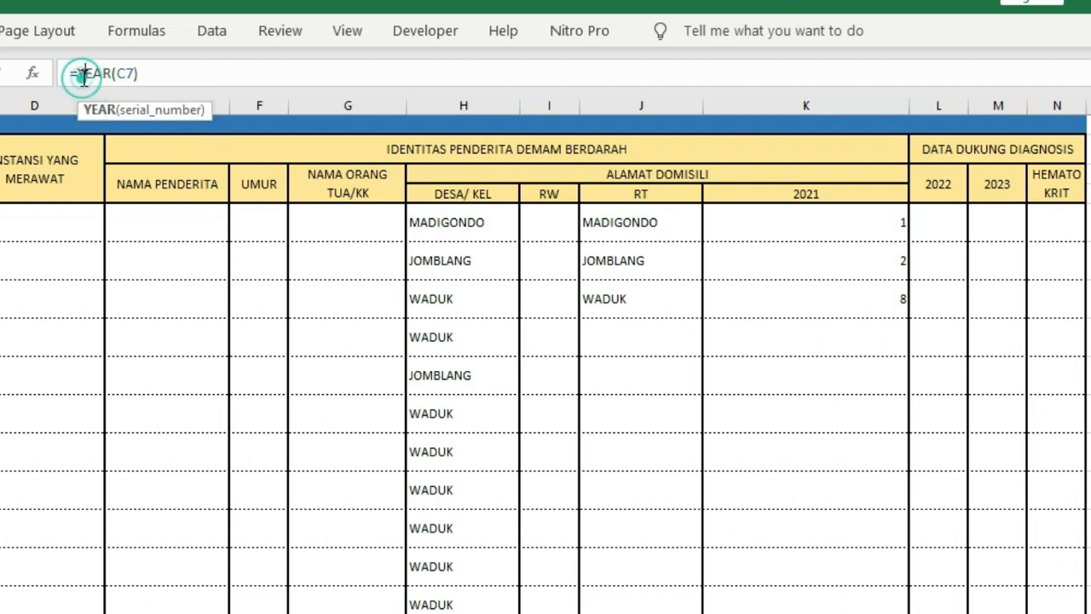
click(83, 73)
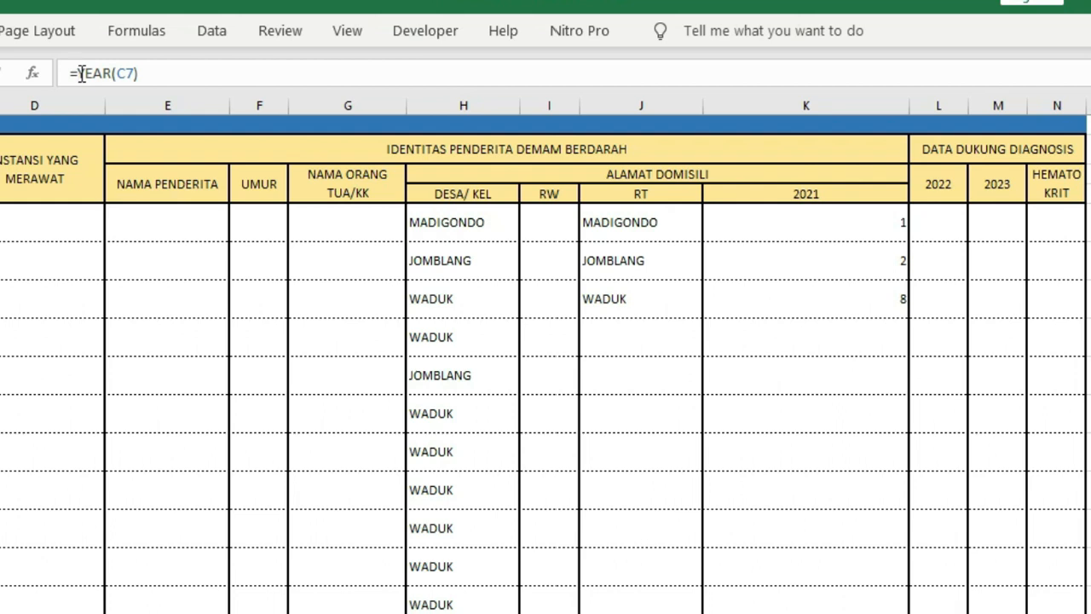
text(IF()
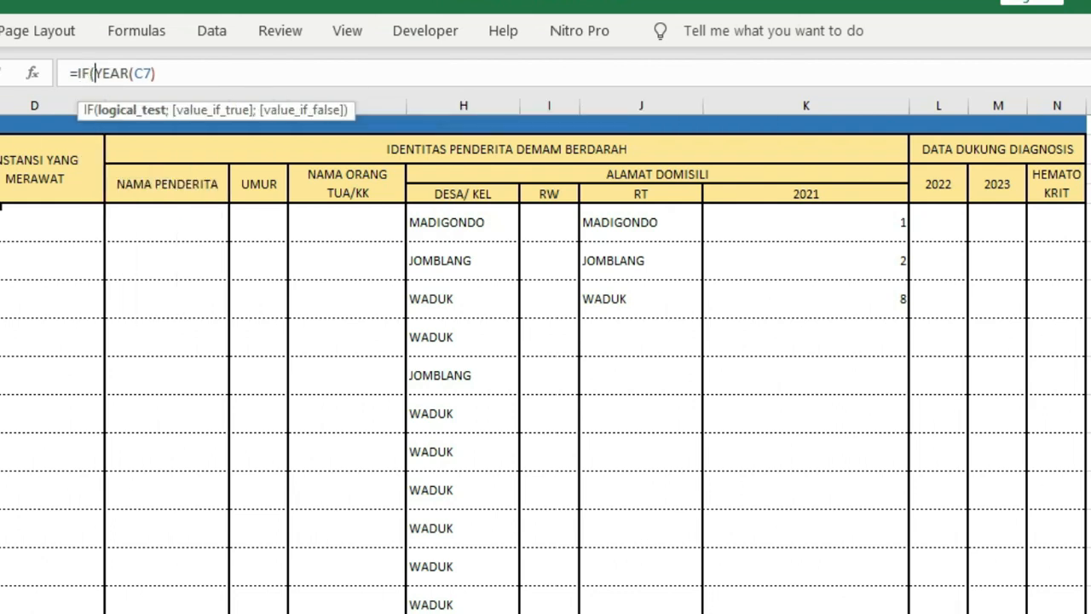
text(C7)
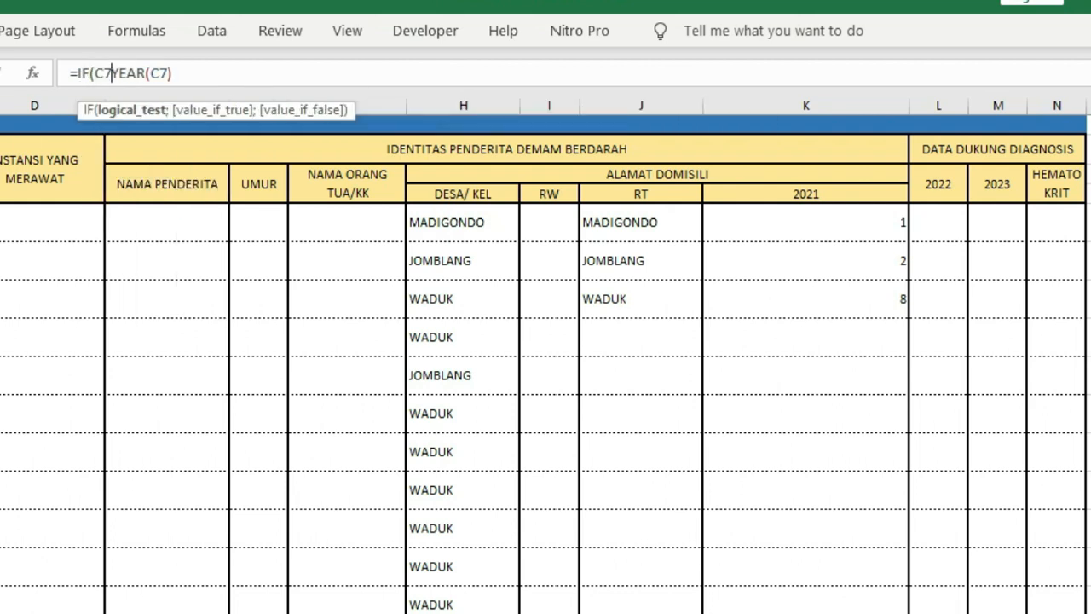
text(<>)
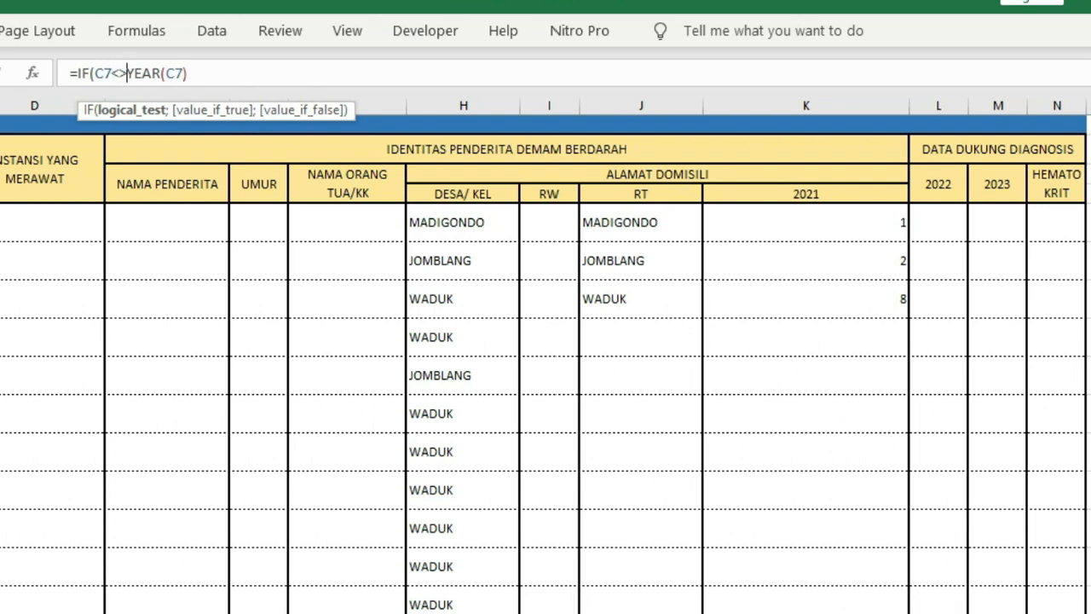
text("")
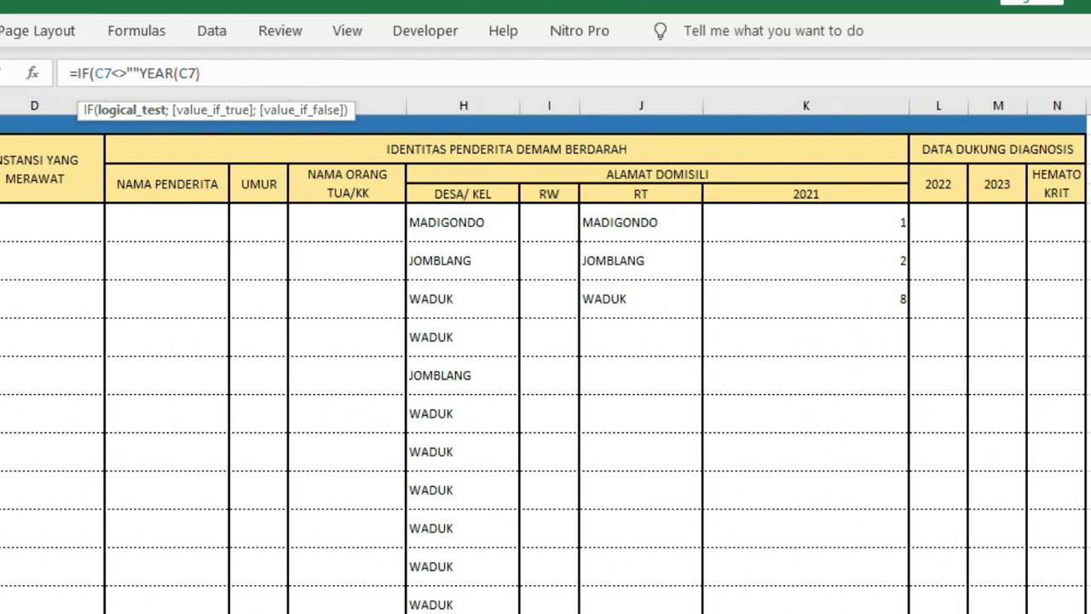
text(;)
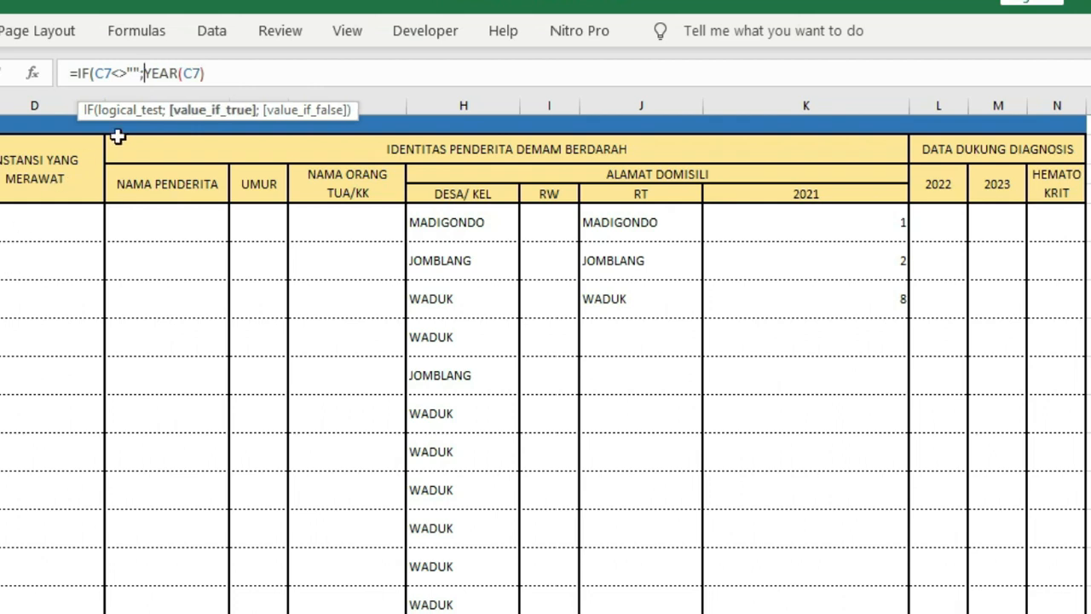
click(213, 80)
text(;)
text(""))
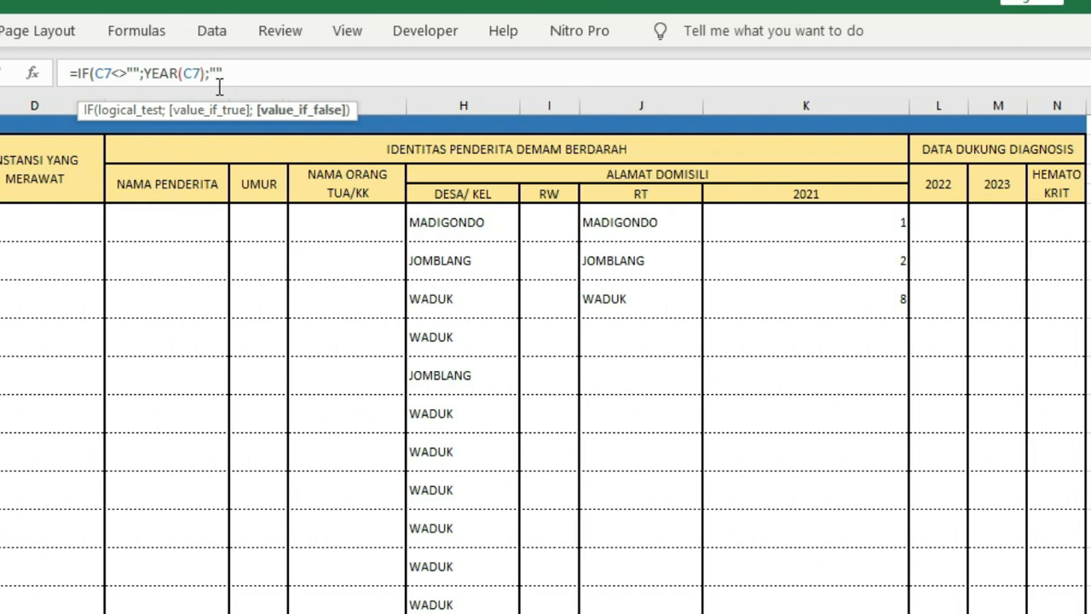
key(Return)
key(Up)
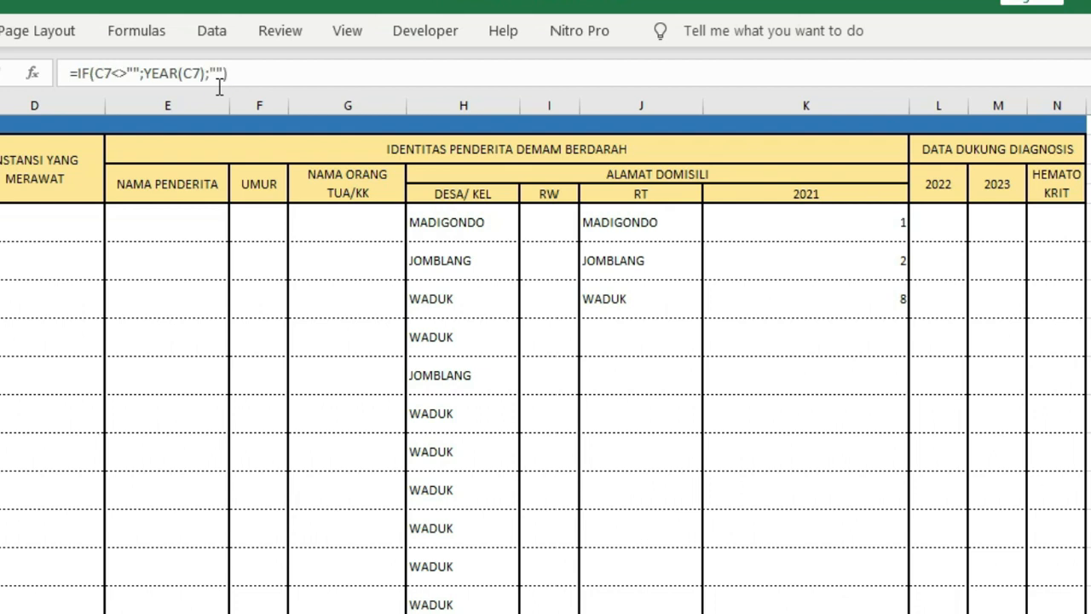
Fill the row 7 IF/YEAR formula down over the older YEAR formulas in the rows below
key(Down)
scroll(219, 86, down, 15)
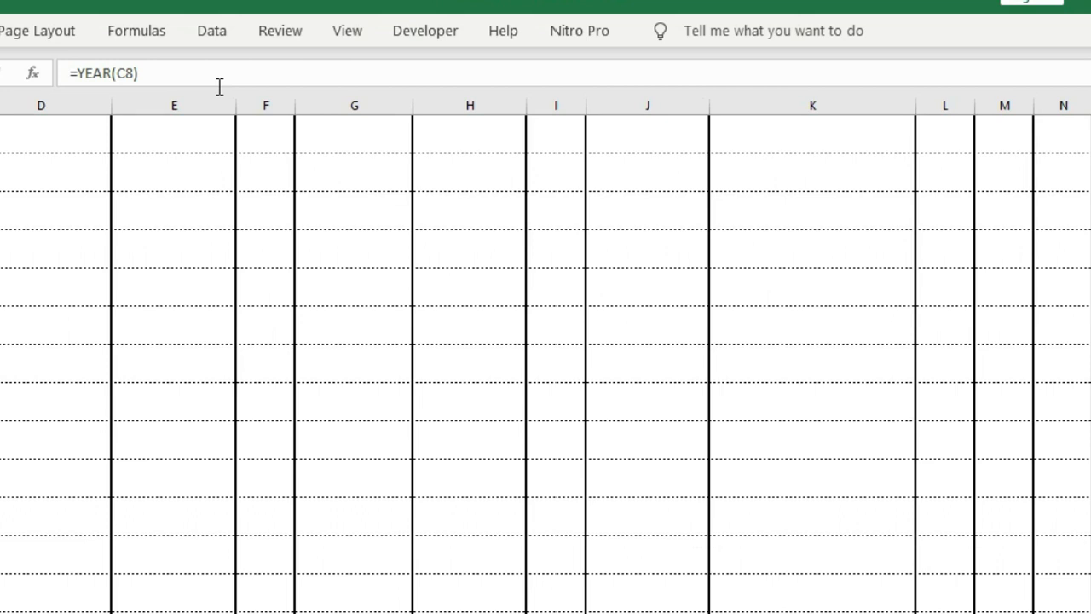
key(Up)
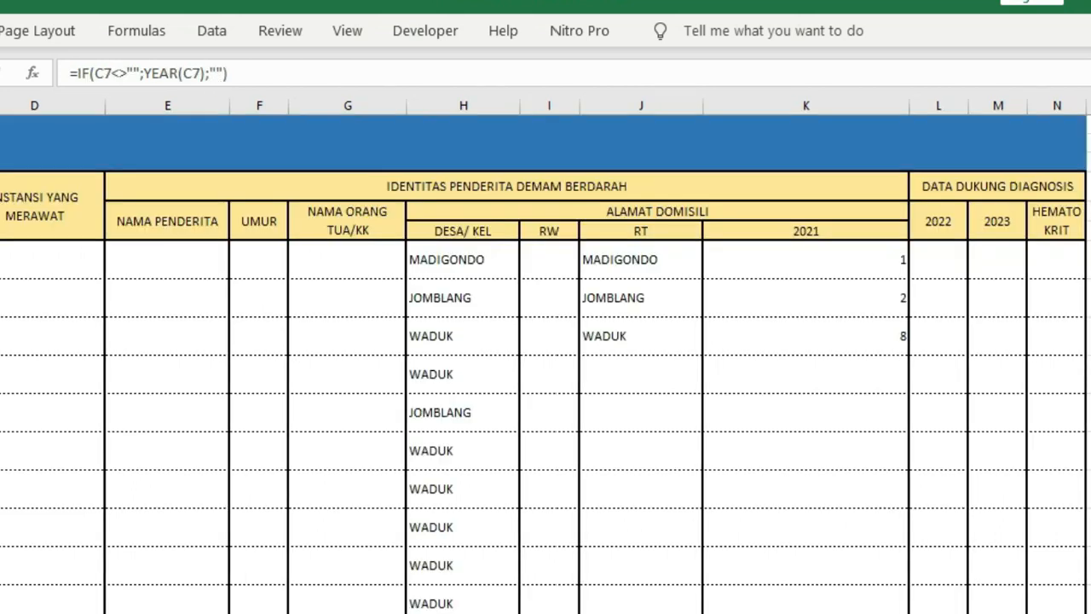
key(Left)
key(Right)
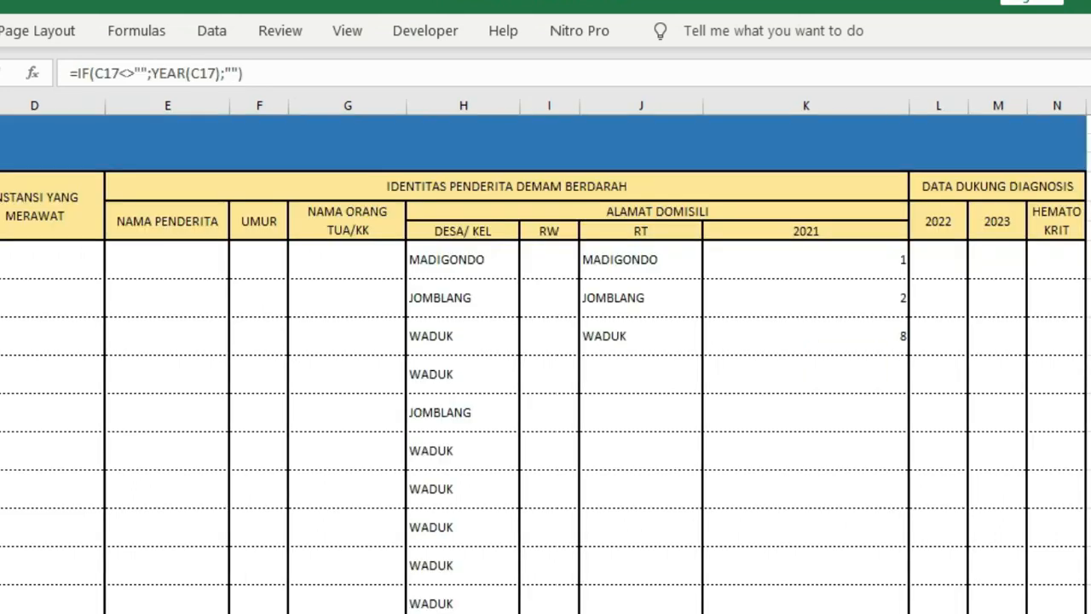
click(1090, 374)
Extend the K7 COUNTIFS formula with the absolute second criteria range $C$7:$C$2000
click(796, 255)
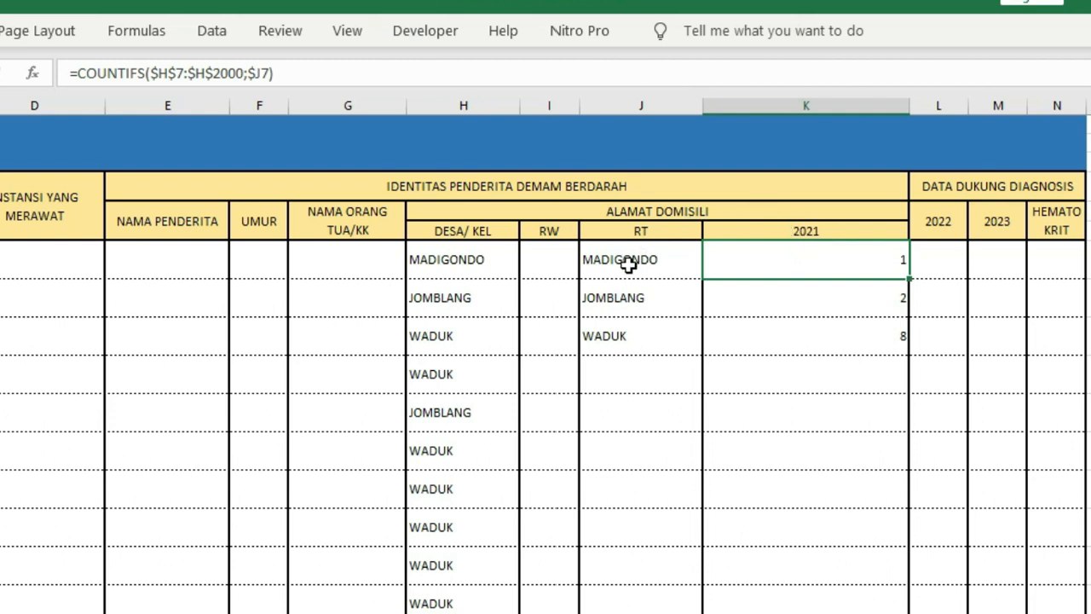
click(806, 230)
click(938, 220)
click(995, 220)
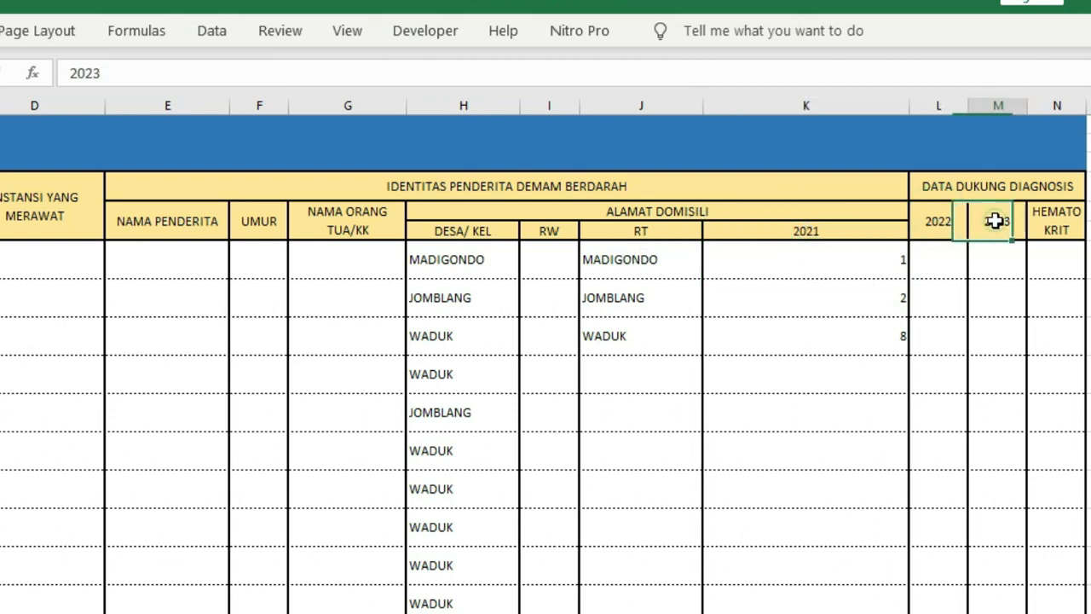
click(869, 233)
click(798, 258)
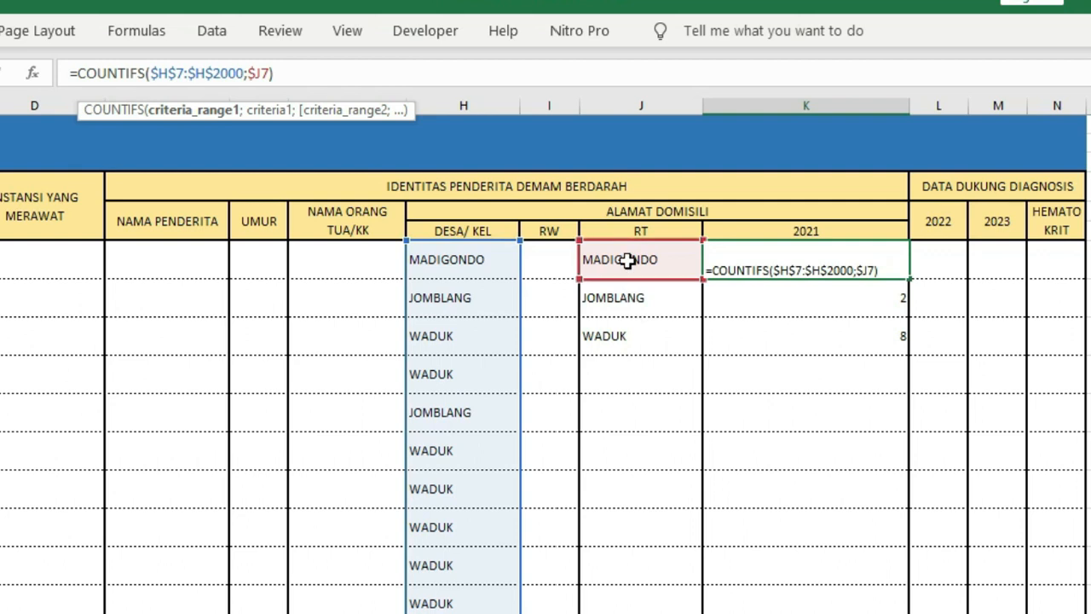
click(272, 75)
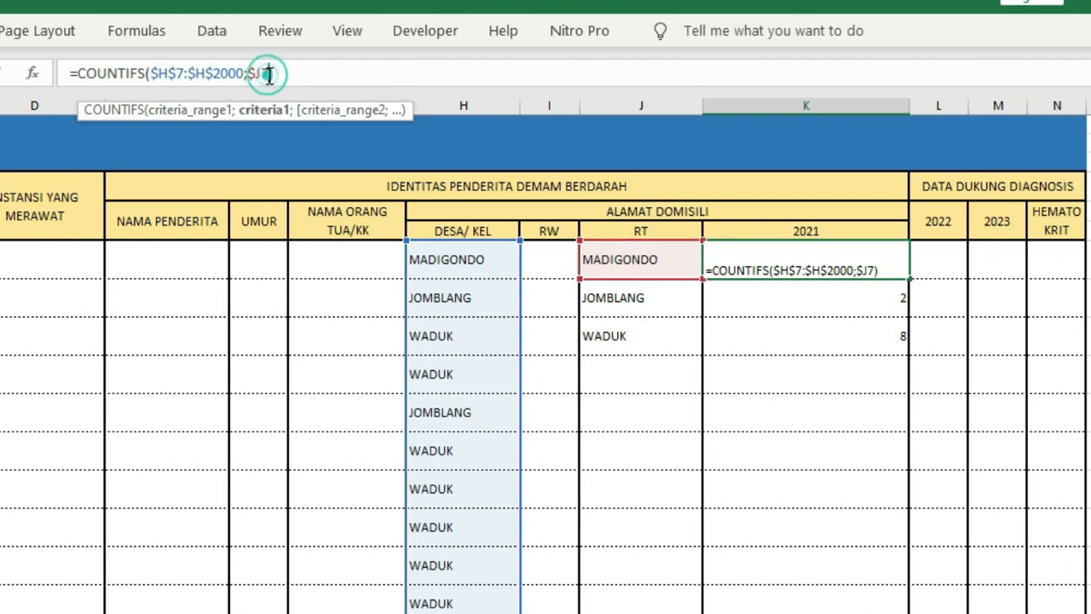
text(;)
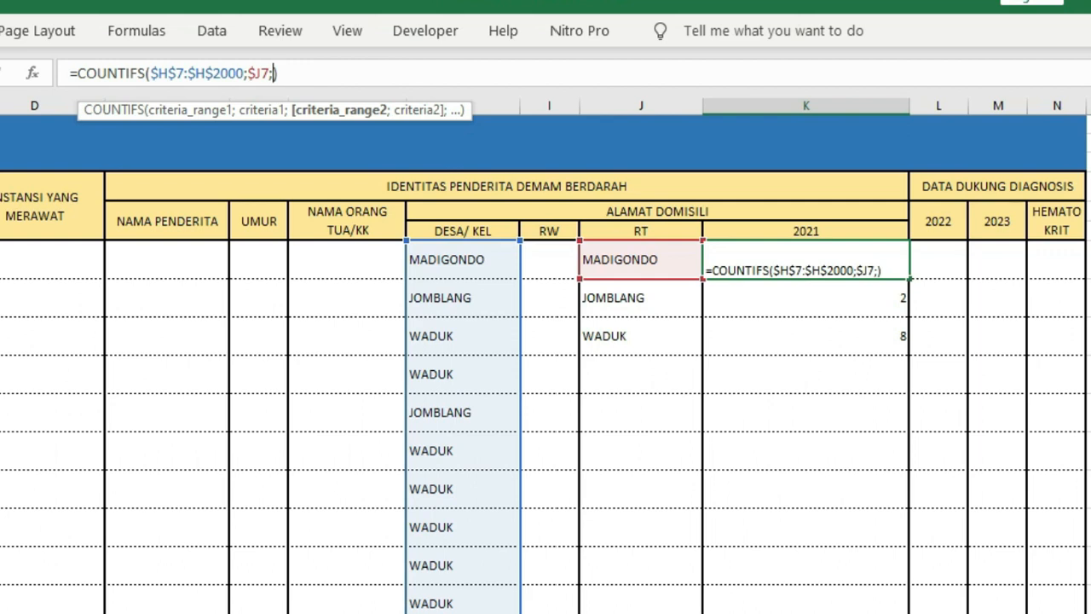
text(C7)
key(ctrl+shift+Down)
key(ctrl+shift+Down)
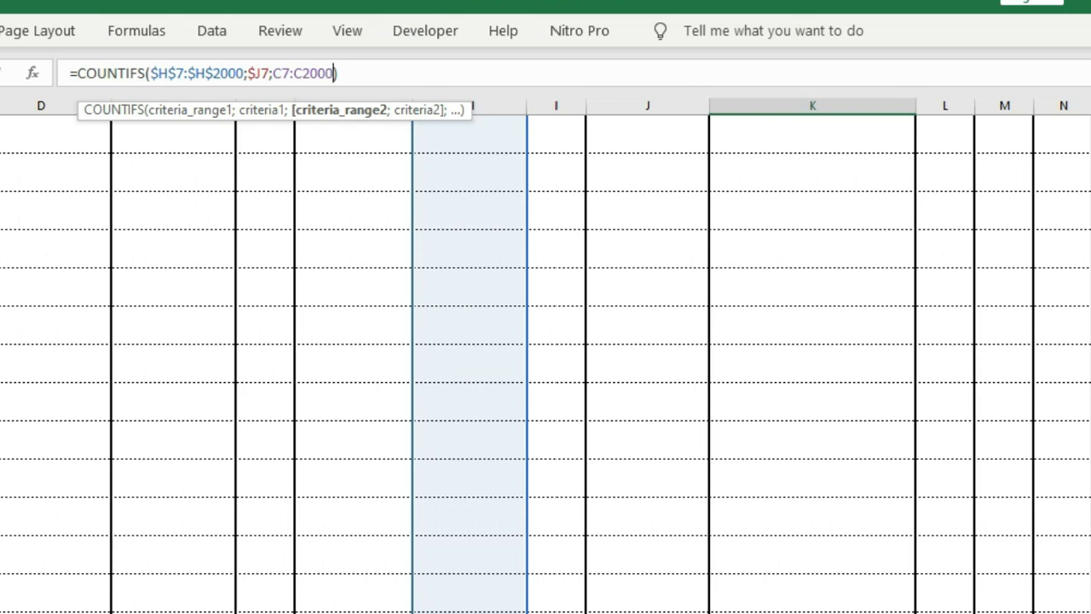
key(F4)
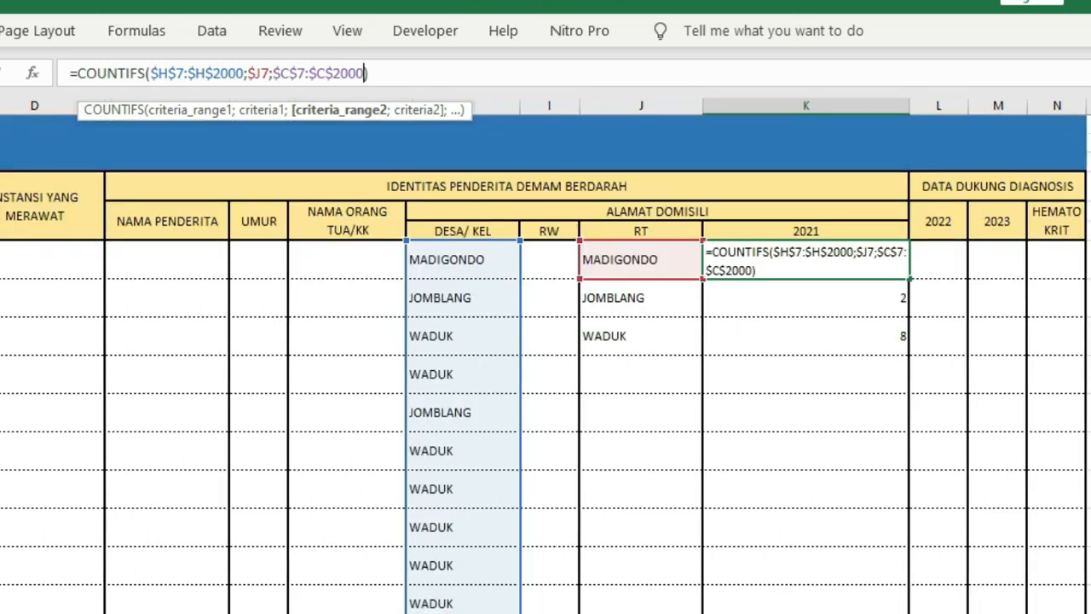
Complete the K7 formula with the 2021 header as second criterion, fixing only its row as K$6
text(;)
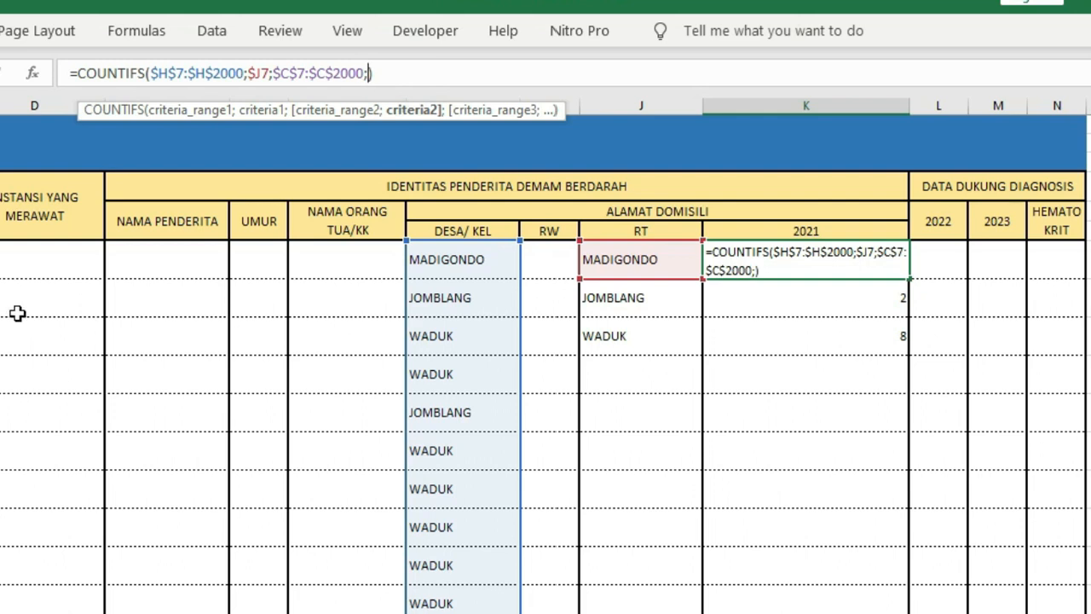
click(796, 230)
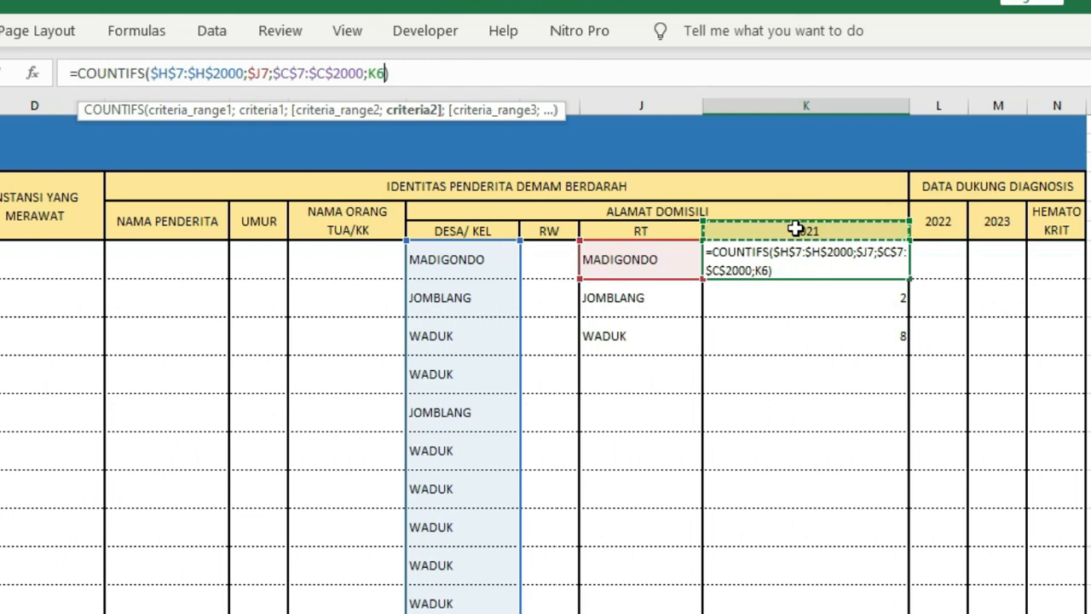
key(F4)
key(F4)
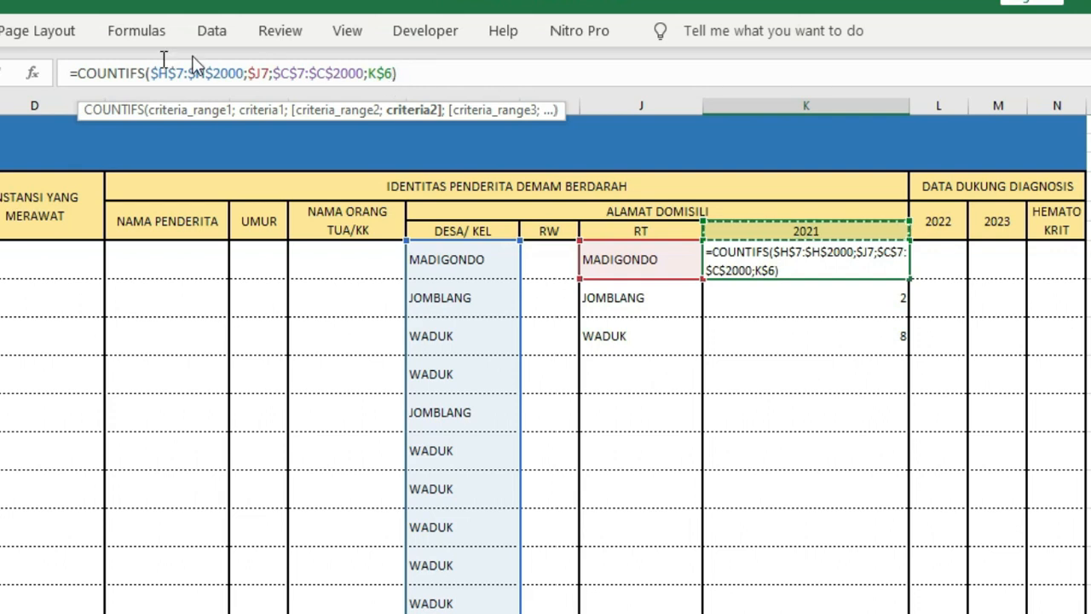
click(416, 75)
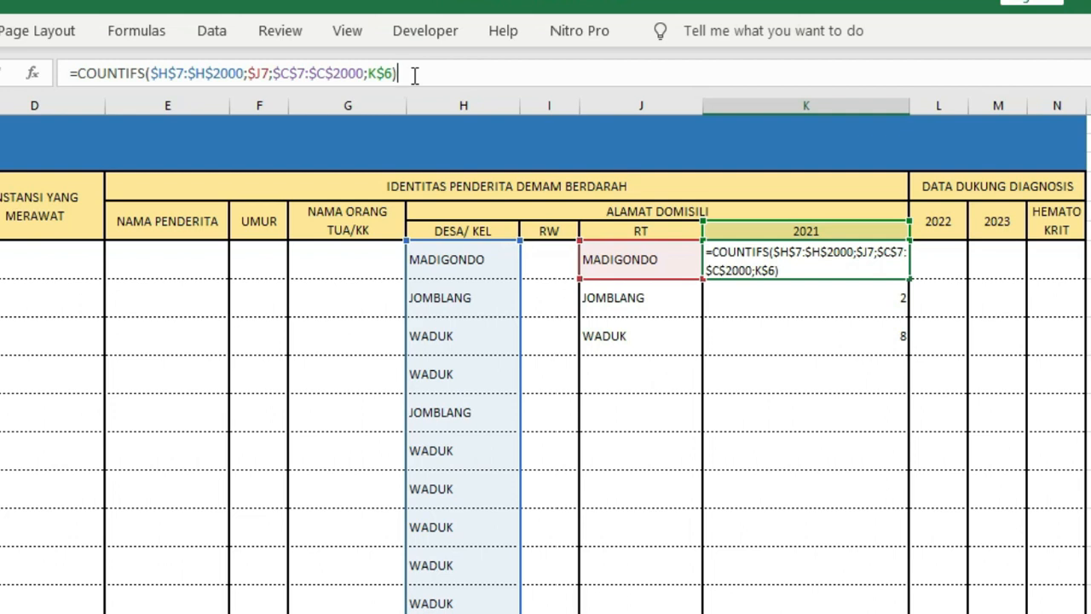
key(Return)
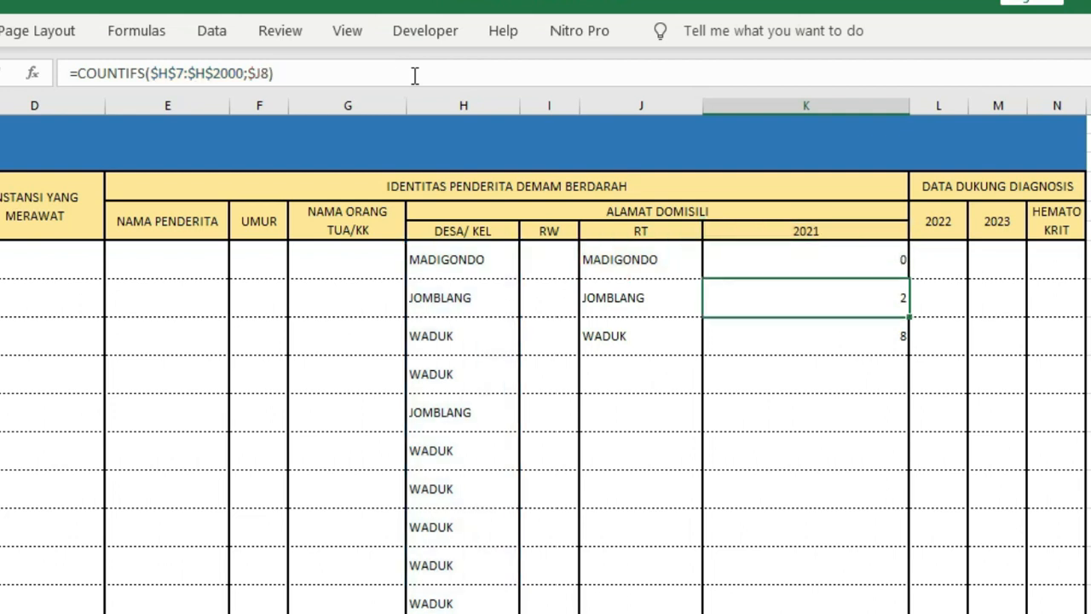
Check the K7 formula against the 2021 header and the village and date entries in row 7
click(830, 269)
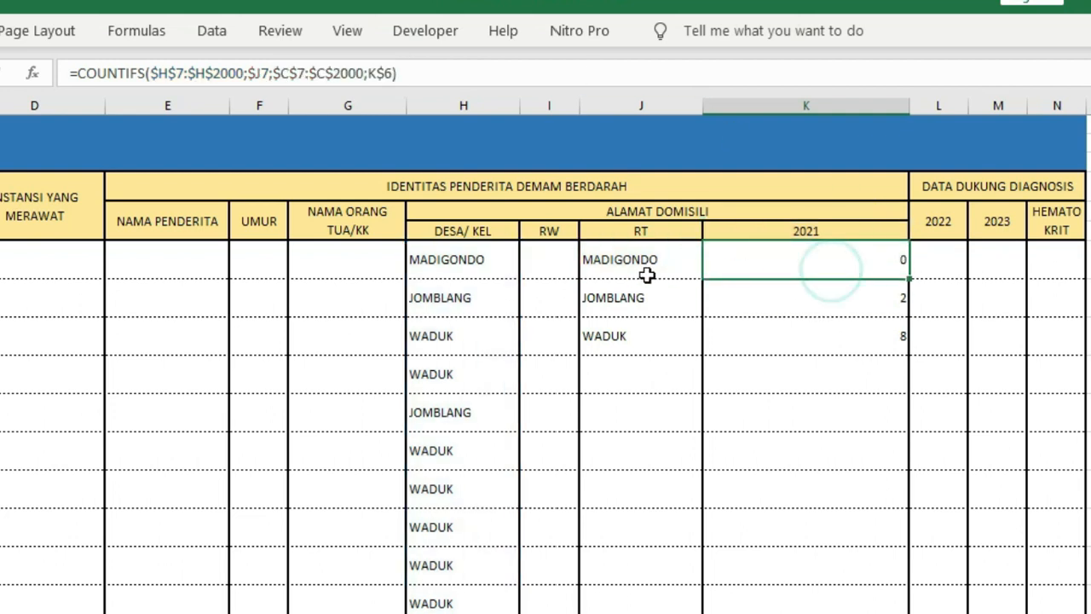
click(816, 230)
click(838, 259)
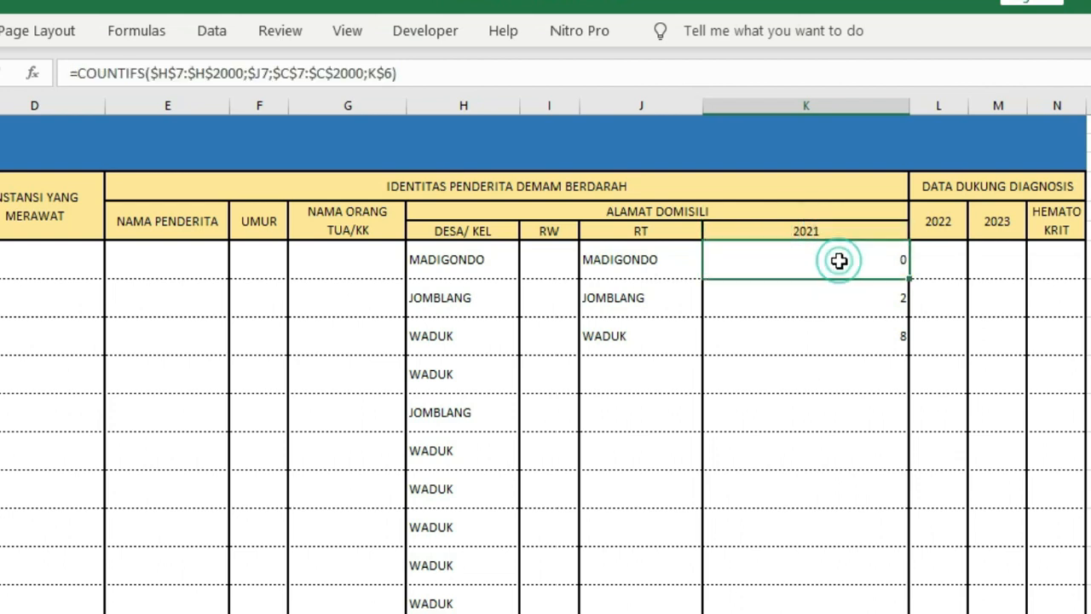
click(458, 260)
click(0, 265)
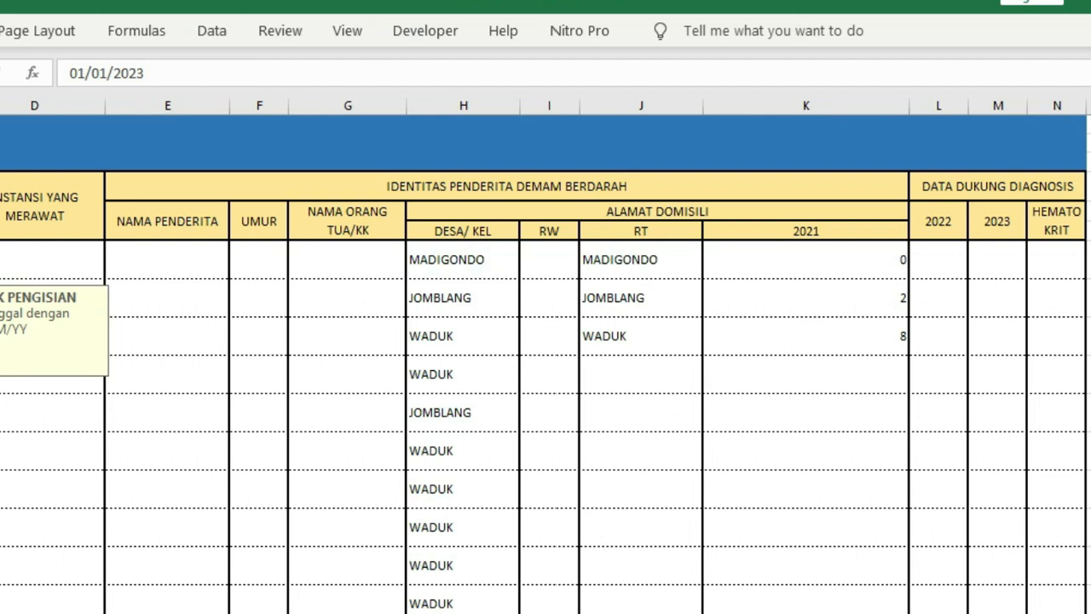
click(827, 259)
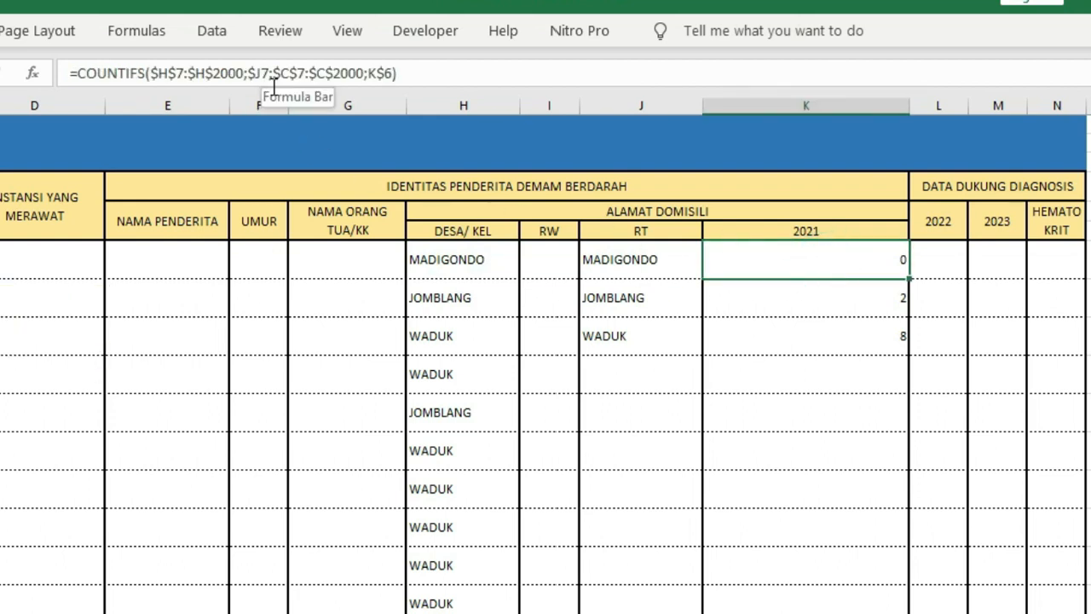
Copy K7 and paste only its formula into L7:M7 under the 2022 and 2023 headers
right_click(904, 266)
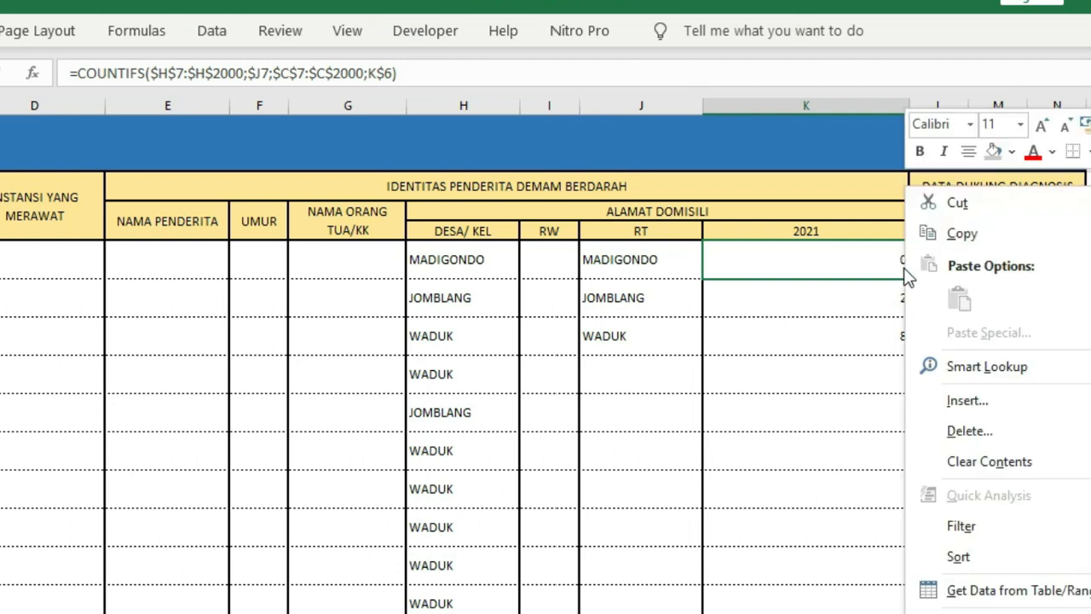
click(962, 235)
click(946, 259)
click(989, 255)
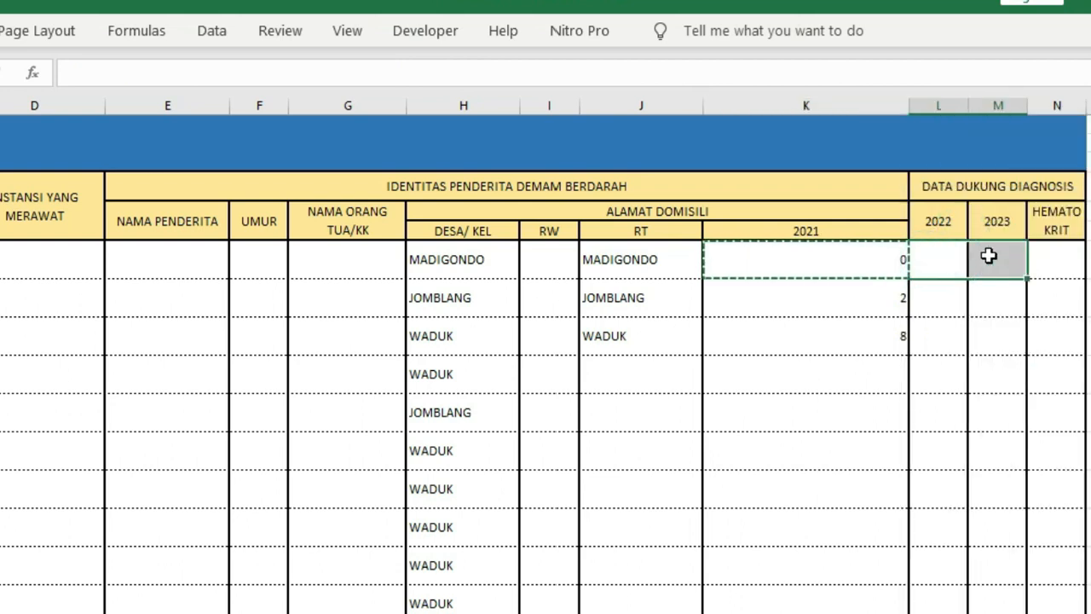
right_click(989, 256)
click(1070, 329)
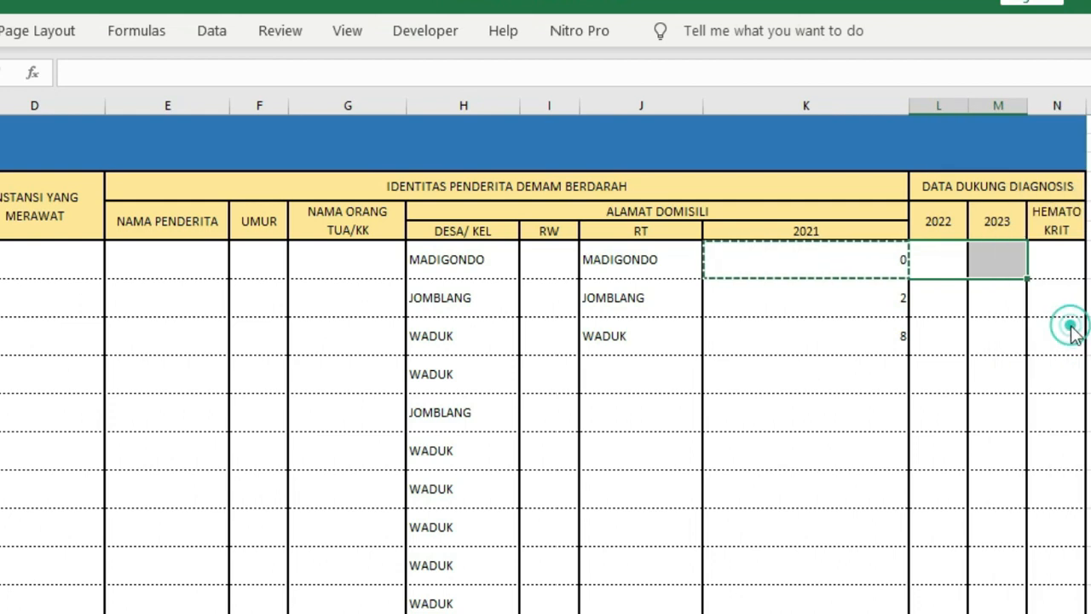
click(886, 222)
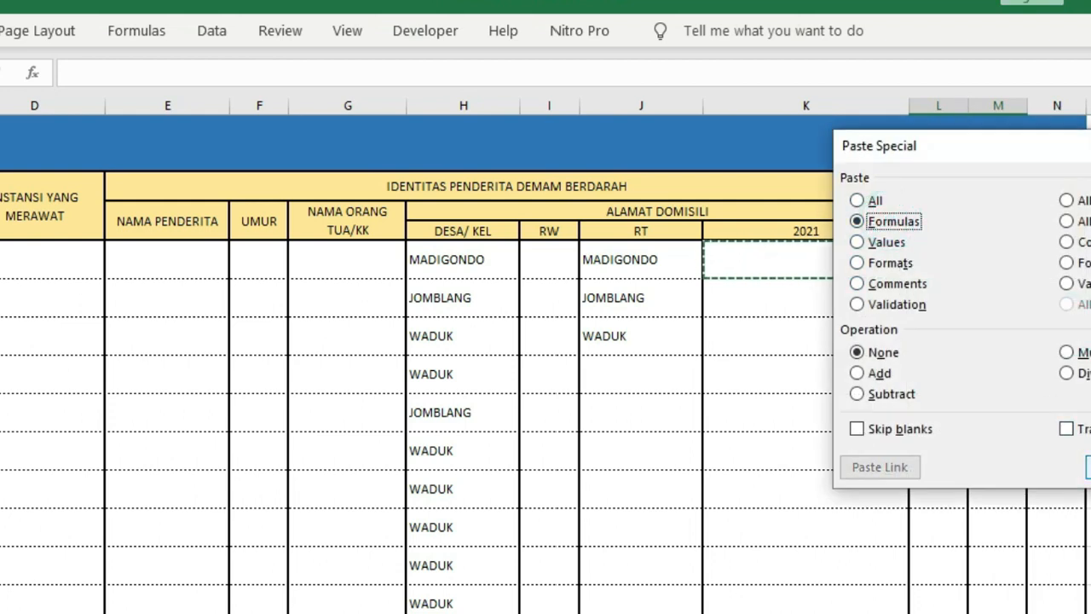
key(Return)
Inspect the pasted COUNTIFS formula in L7 and the cells it references
click(937, 310)
click(941, 271)
click(312, 72)
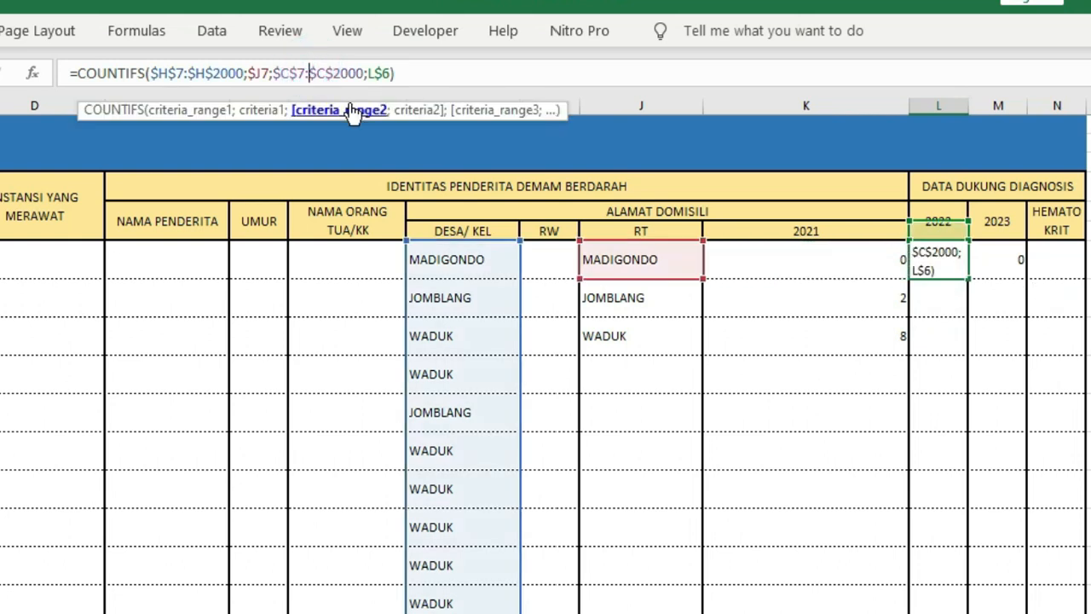
key(Escape)
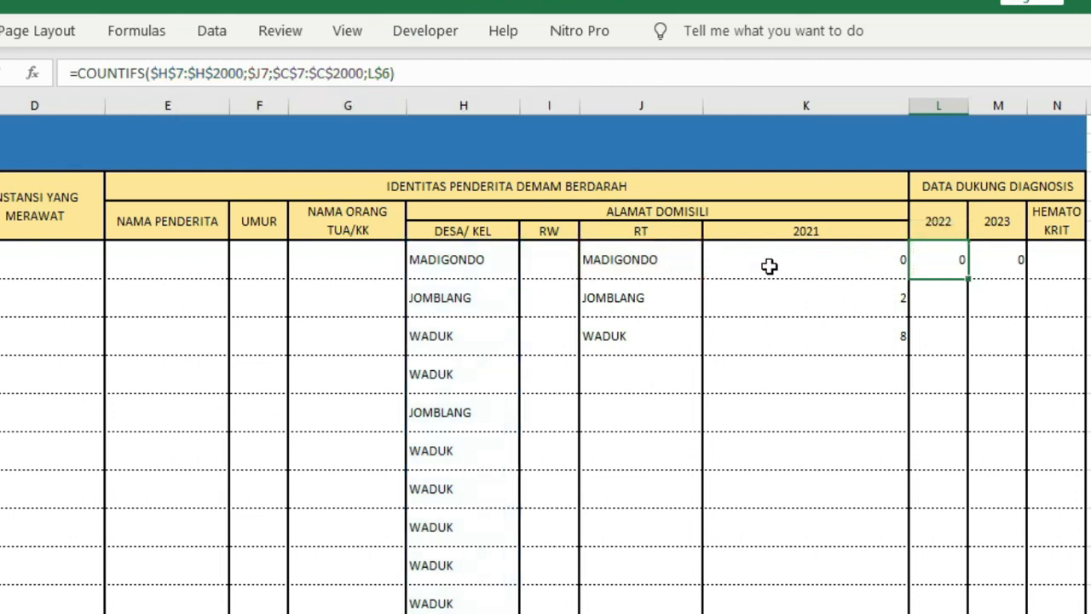
Unmerge the 2022 and 2023 header cells in L5:M6
click(948, 218)
drag(979, 212, 989, 215)
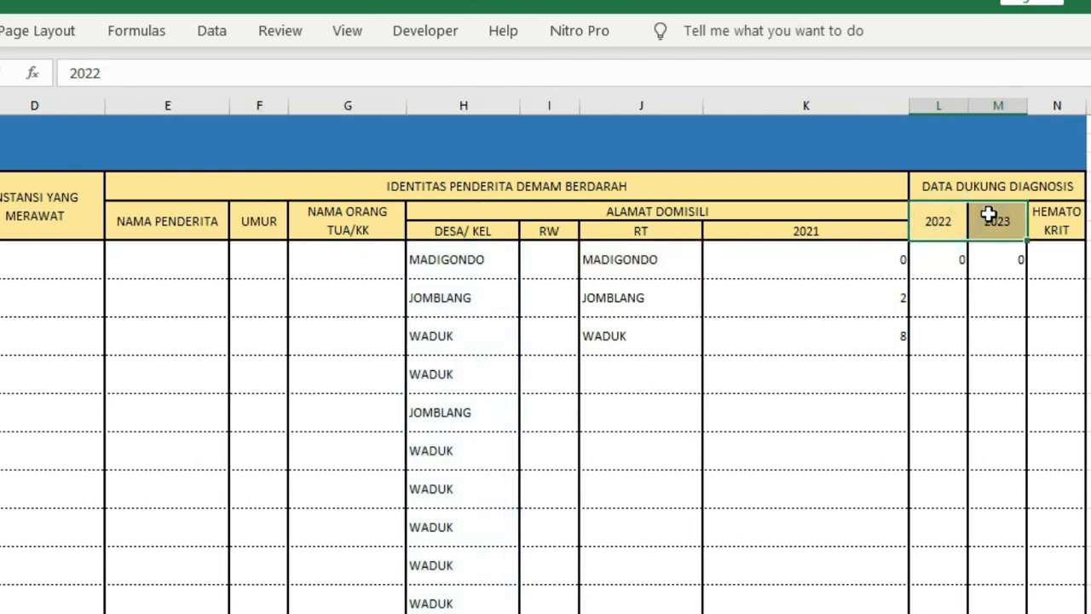
key(ctrl+c)
key(ctrl+v)
key(Return)
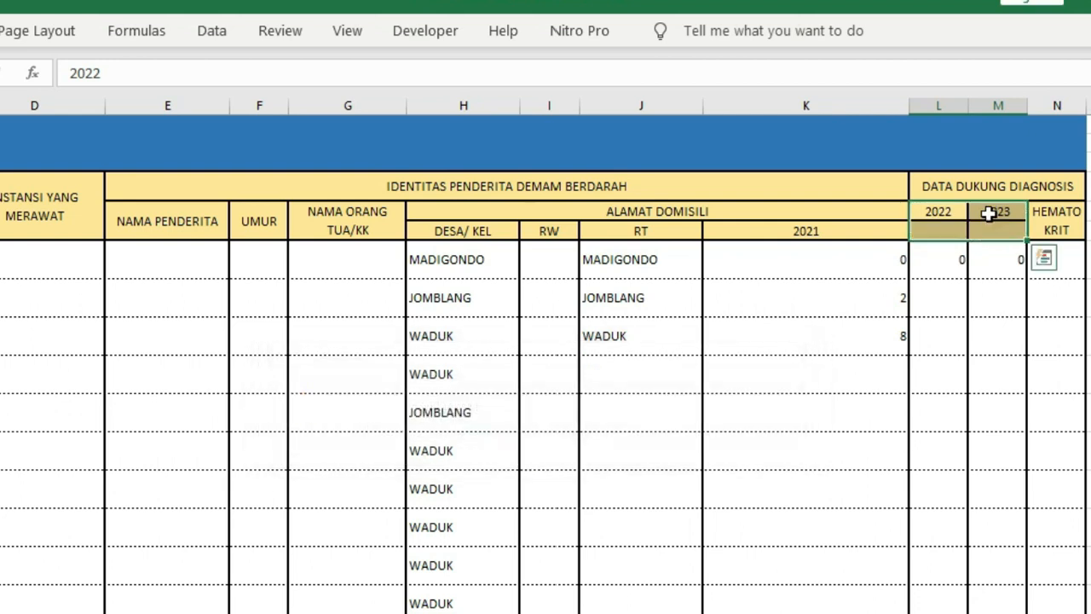
Copy the 2022 and 2023 headers down to L6:M6 and clear the originals in row 5
drag(927, 212, 969, 212)
key(ctrl+c)
click(927, 242)
key(ctrl+v)
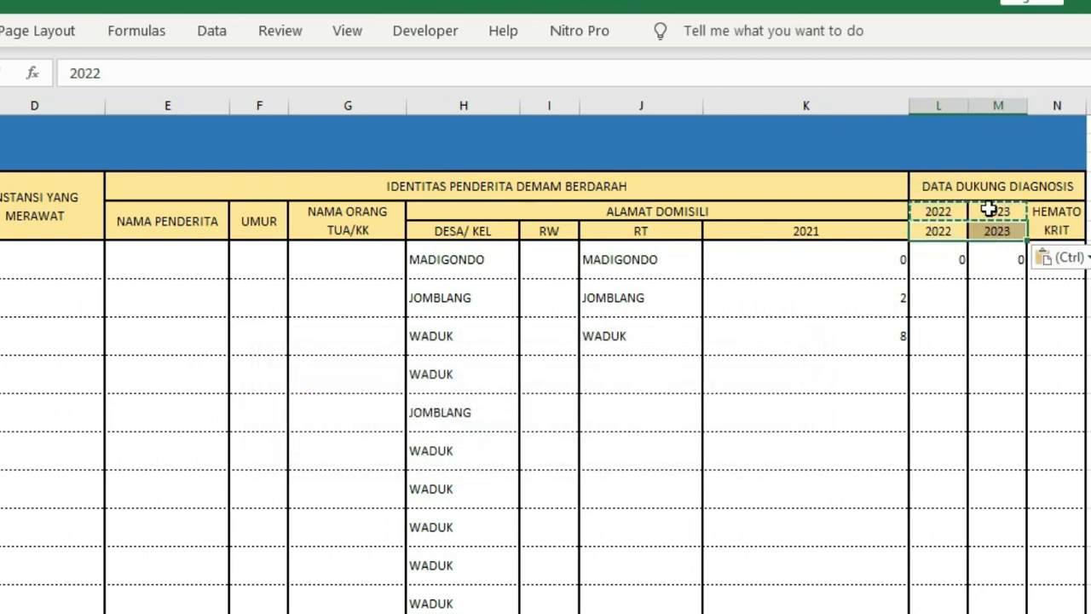
drag(947, 204, 983, 207)
key(Delete)
Check the L7 formula's criteria ranges and its reference to the 2022 header
click(948, 261)
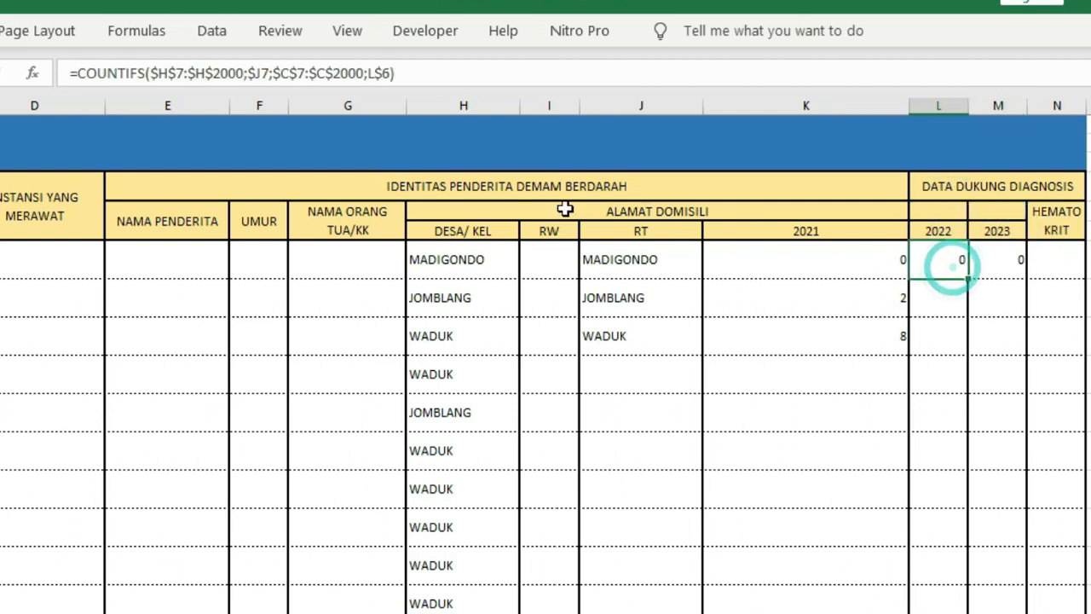
click(273, 77)
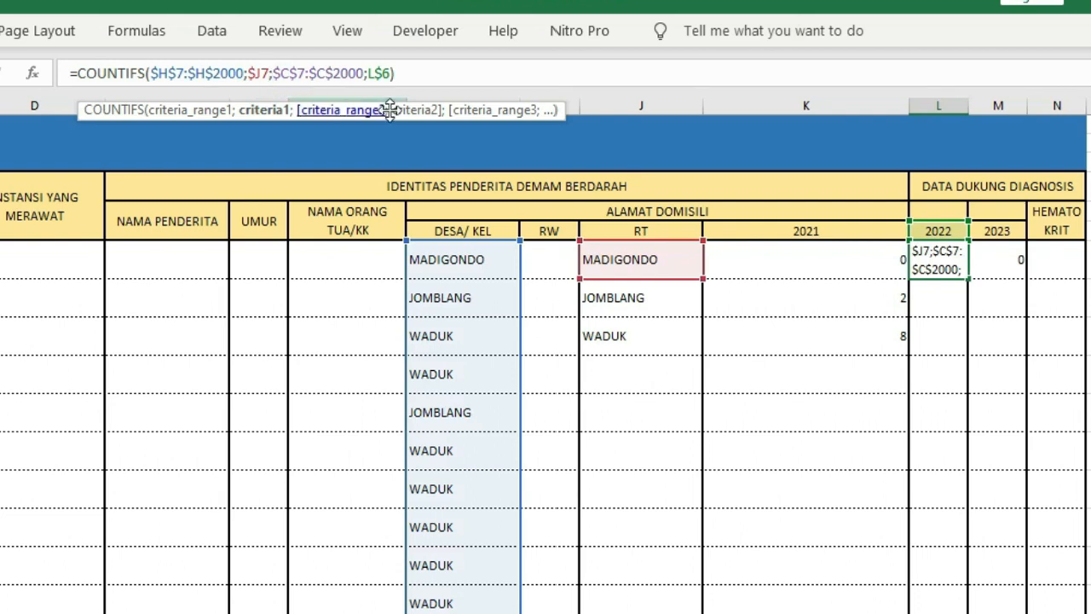
key(Return)
click(947, 249)
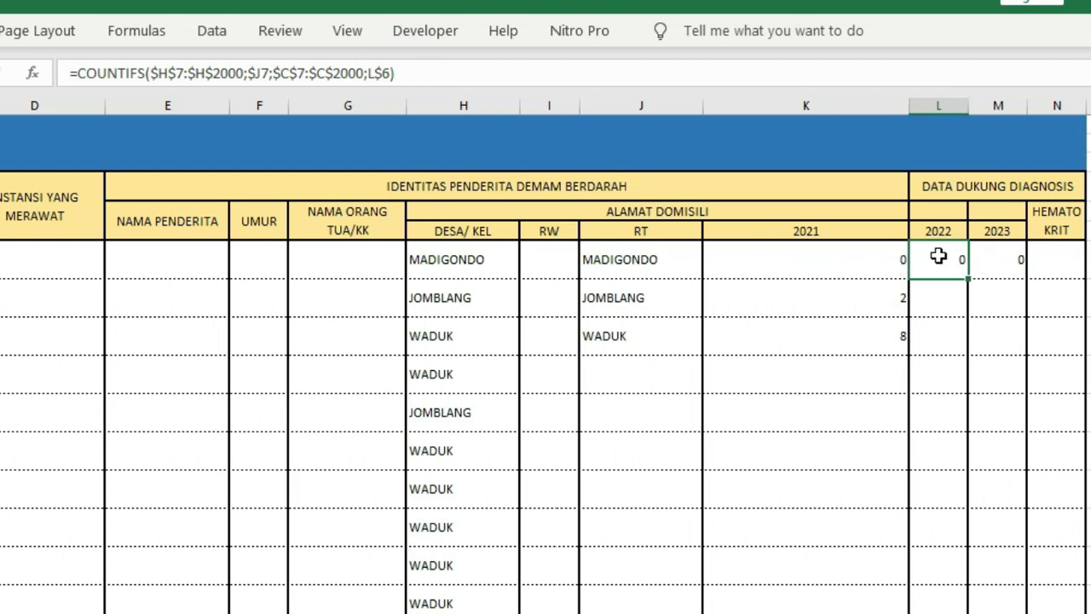
Replace the second criteria range in the K7 COUNTIFS formula with the absolute range $Q$7:$Q$2000
click(889, 262)
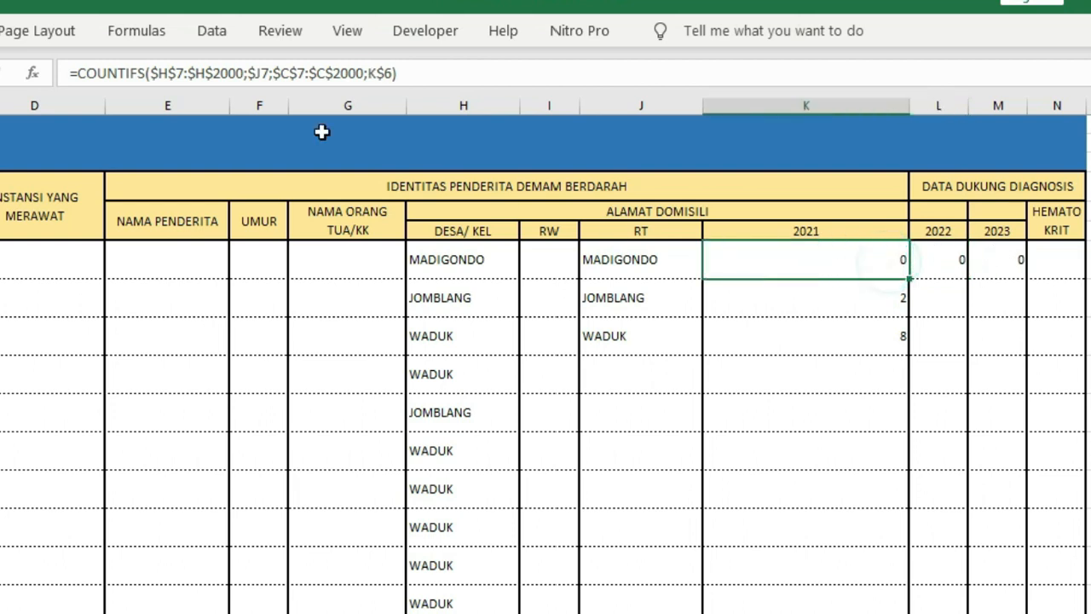
click(337, 76)
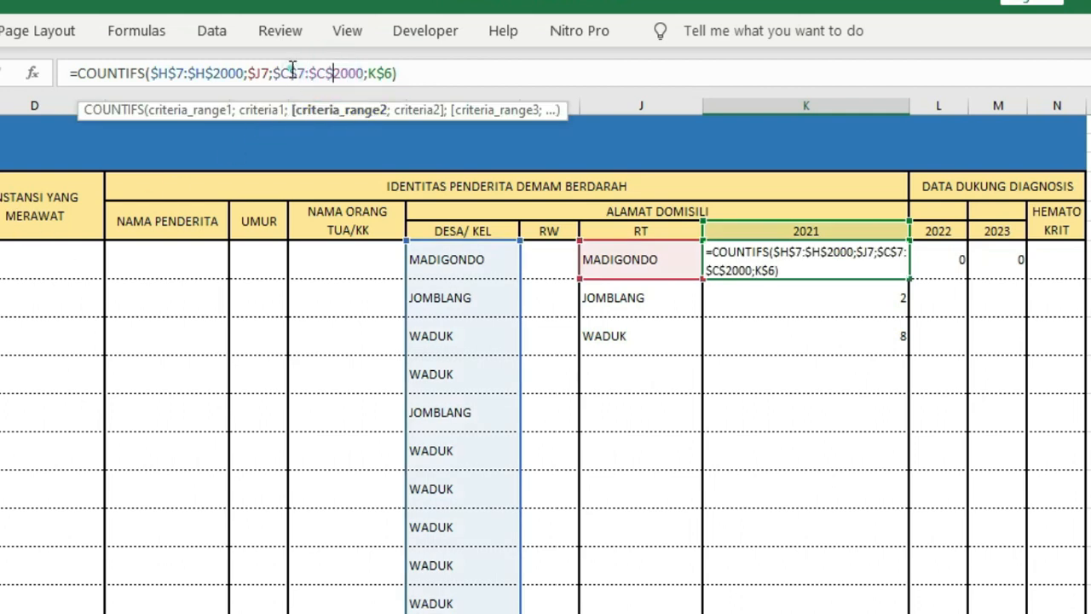
double_click(292, 73)
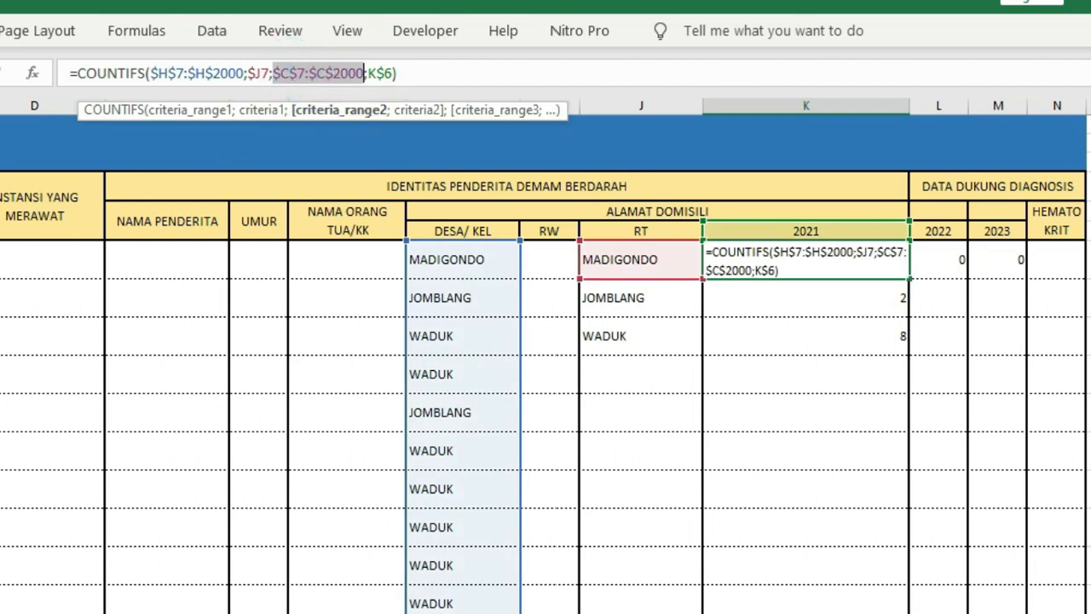
text(Q7)
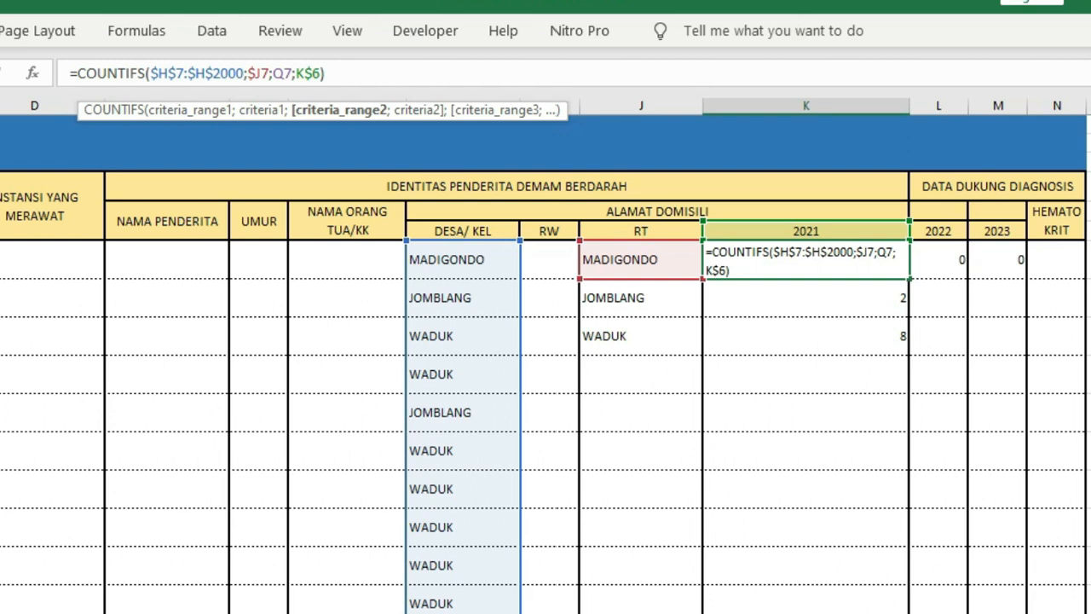
key(ctrl+shift+Down)
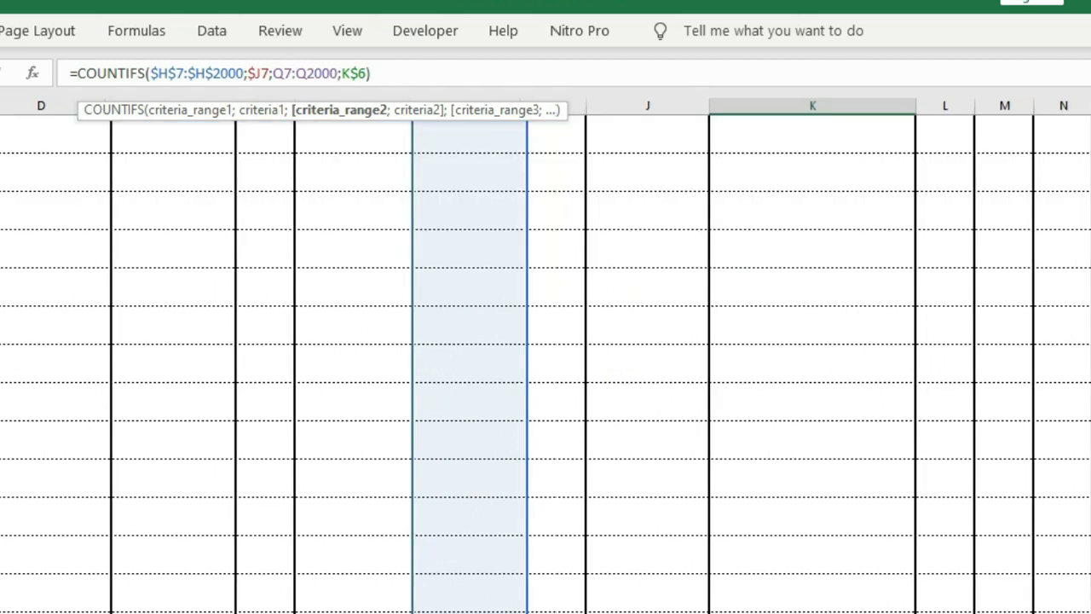
key(F4)
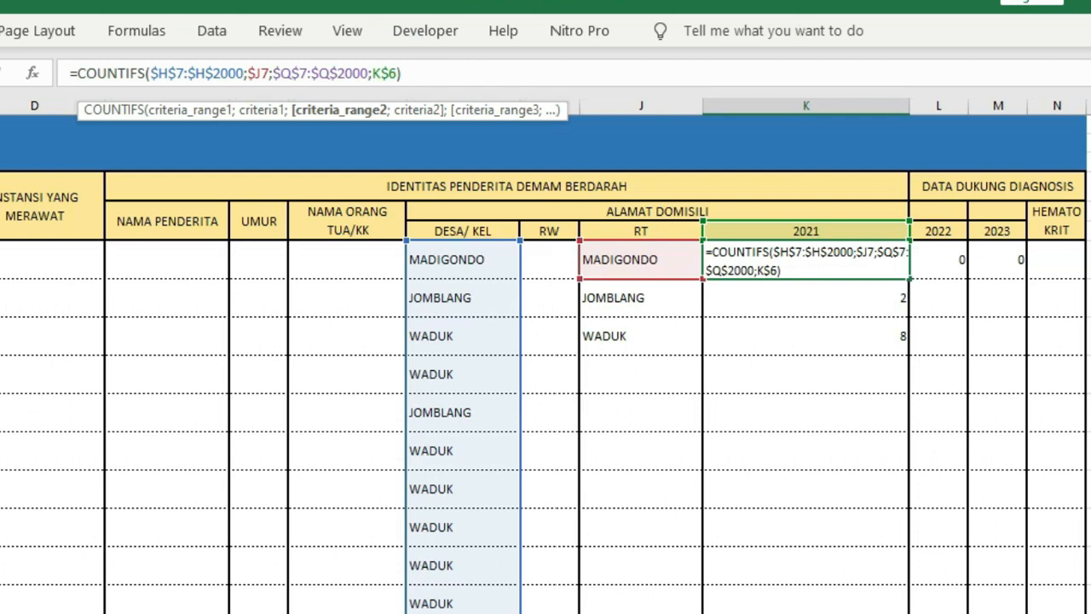
key(Return)
key(Up)
key(Up)
key(Up)
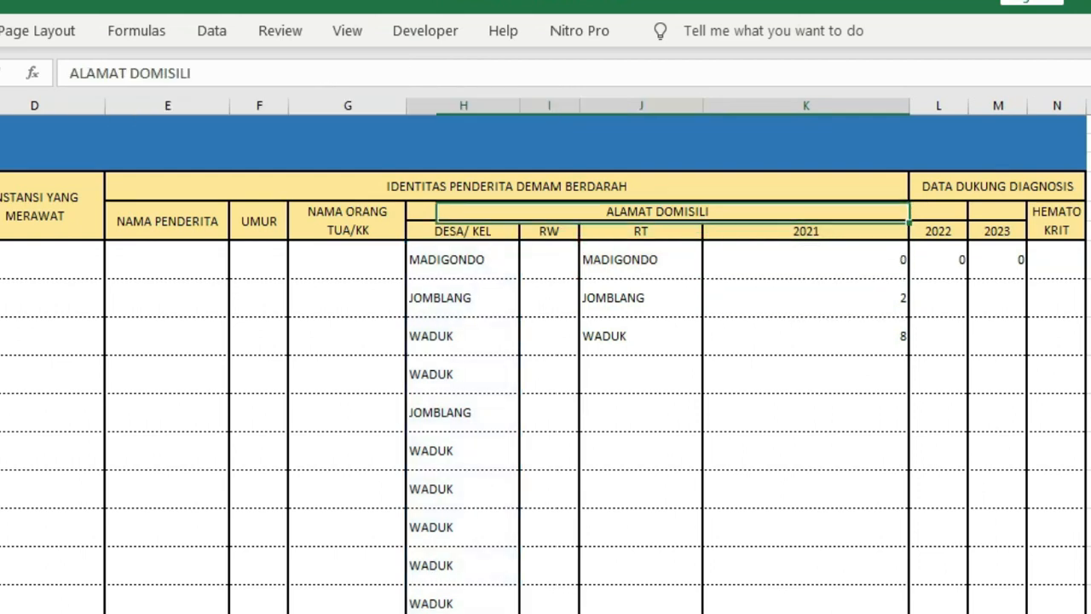
Copy the corrected K7 formula into L7:M7 for 2022 and 2023
click(811, 266)
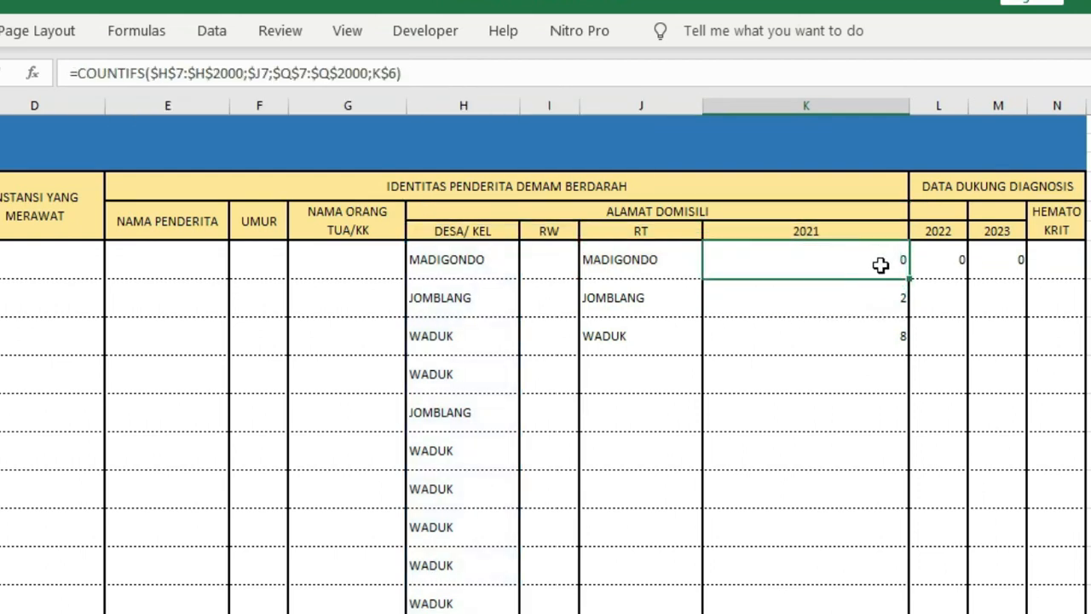
right_click(884, 265)
click(962, 238)
drag(941, 268, 978, 266)
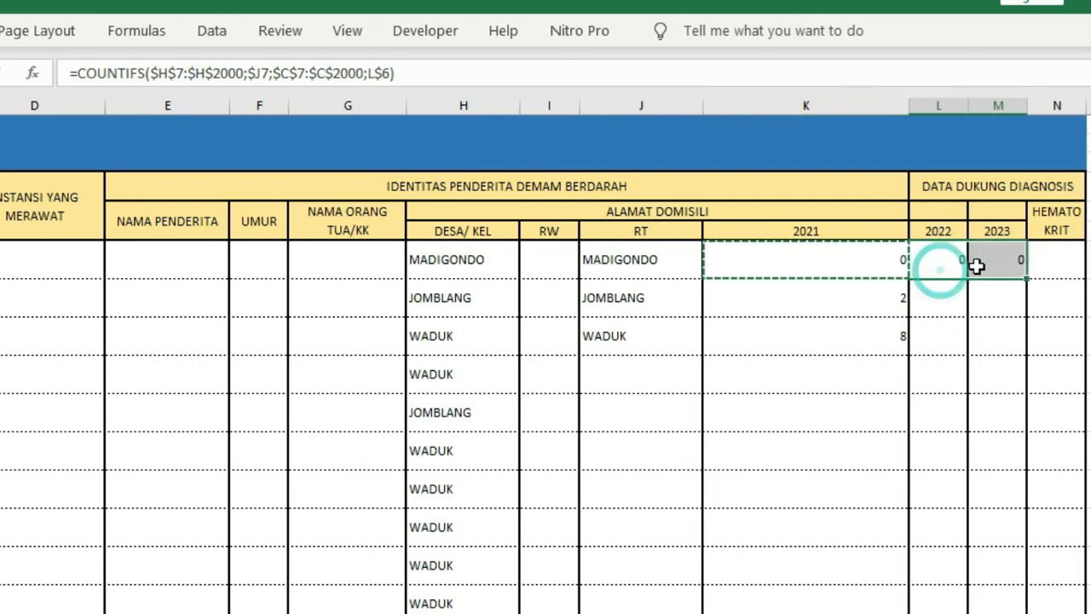
right_click(988, 266)
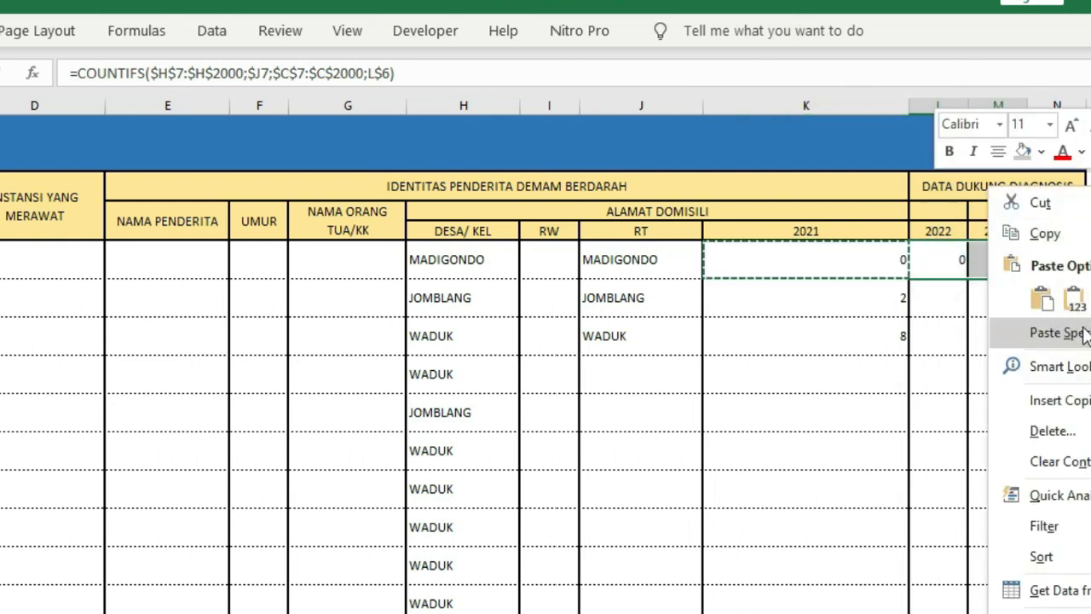
click(1042, 298)
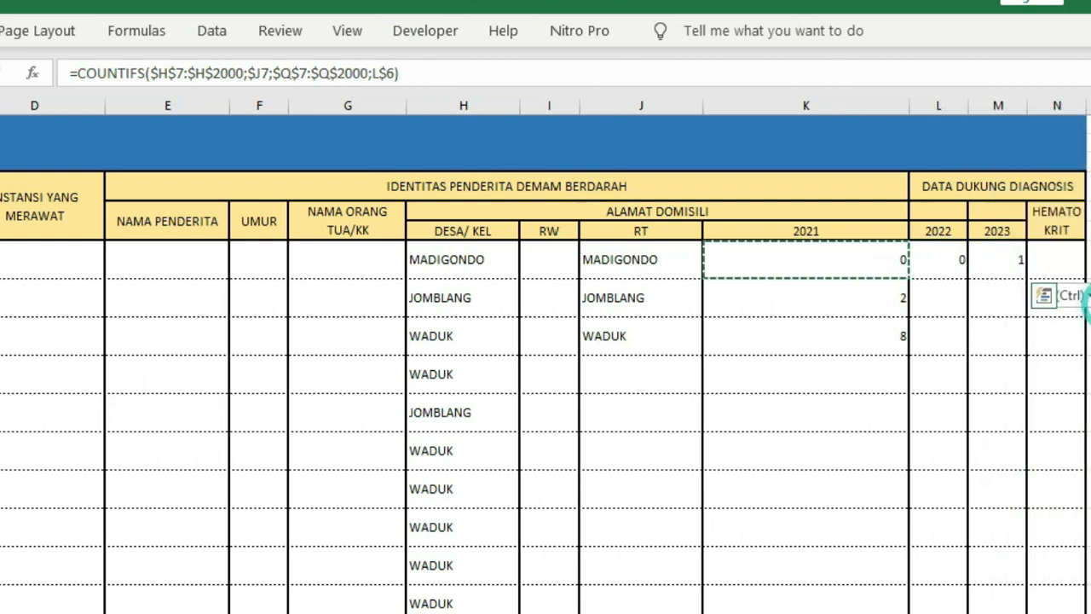
Check the row 7 formulas under the 2021 and 2023 headers
click(939, 304)
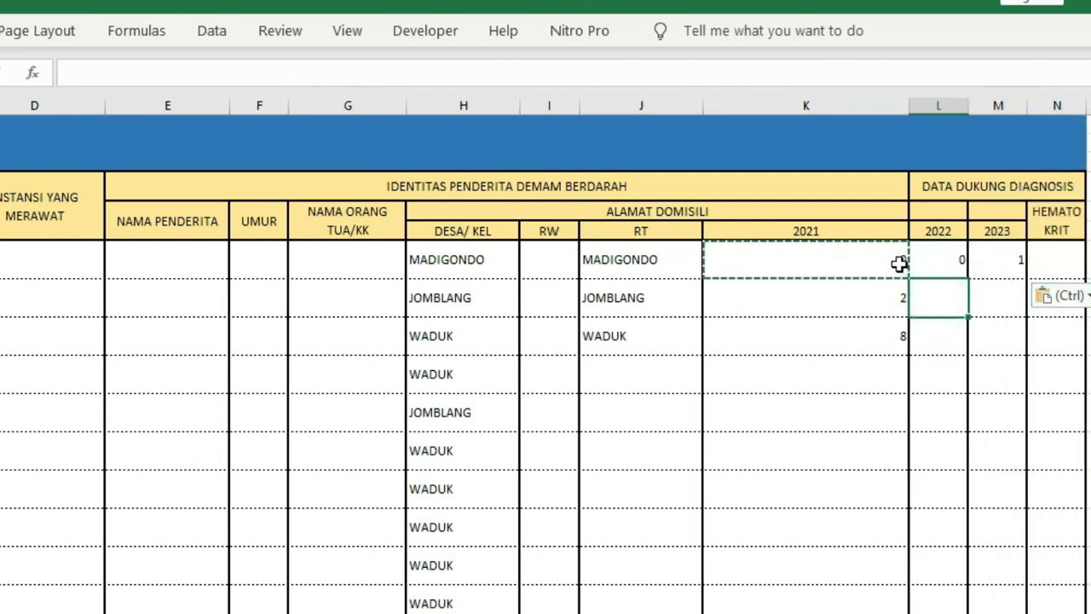
click(849, 257)
click(1005, 256)
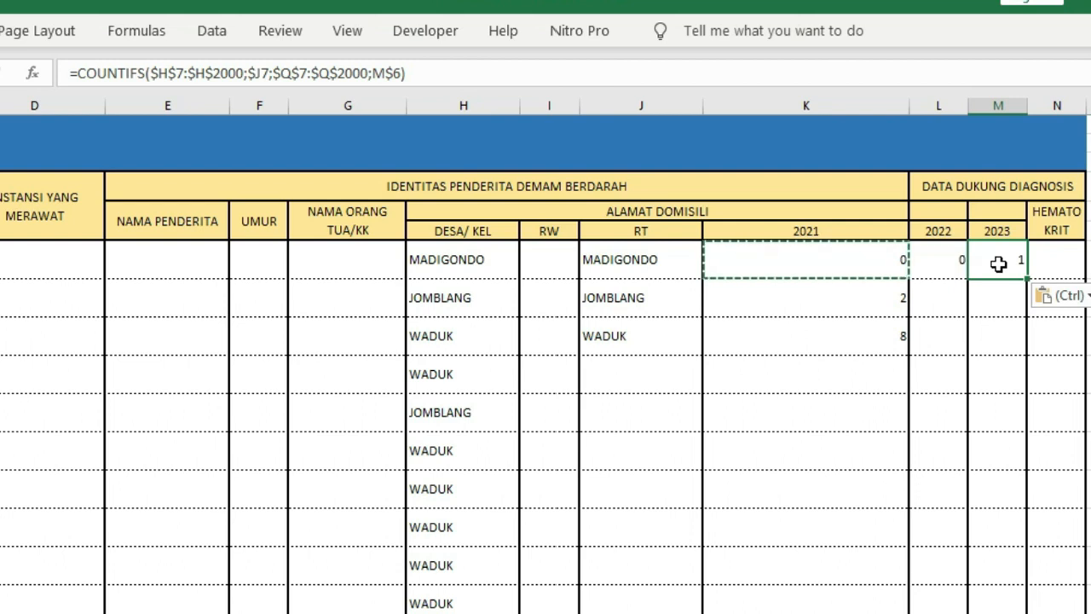
Paste the copied K7 COUNTIFS formula across K7:M9 for all three villages and years
click(896, 265)
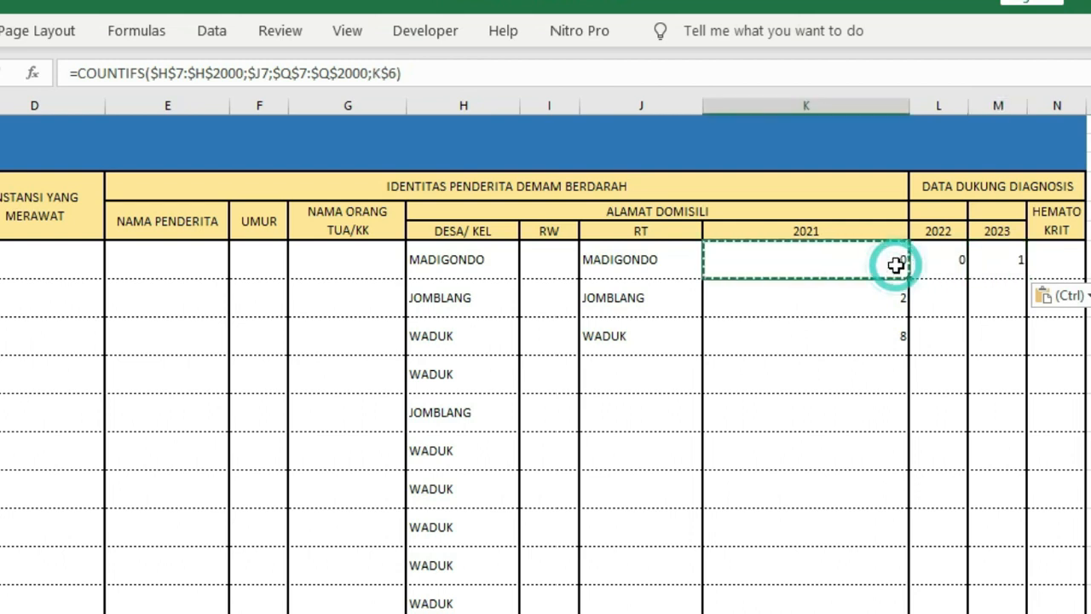
drag(910, 278, 999, 331)
right_click(999, 337)
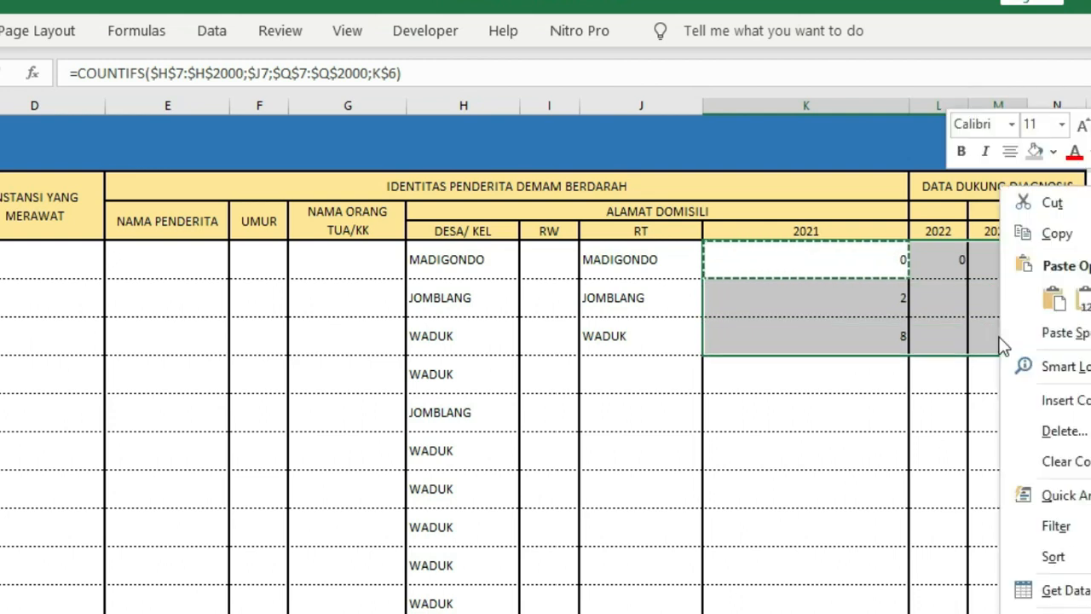
click(1054, 298)
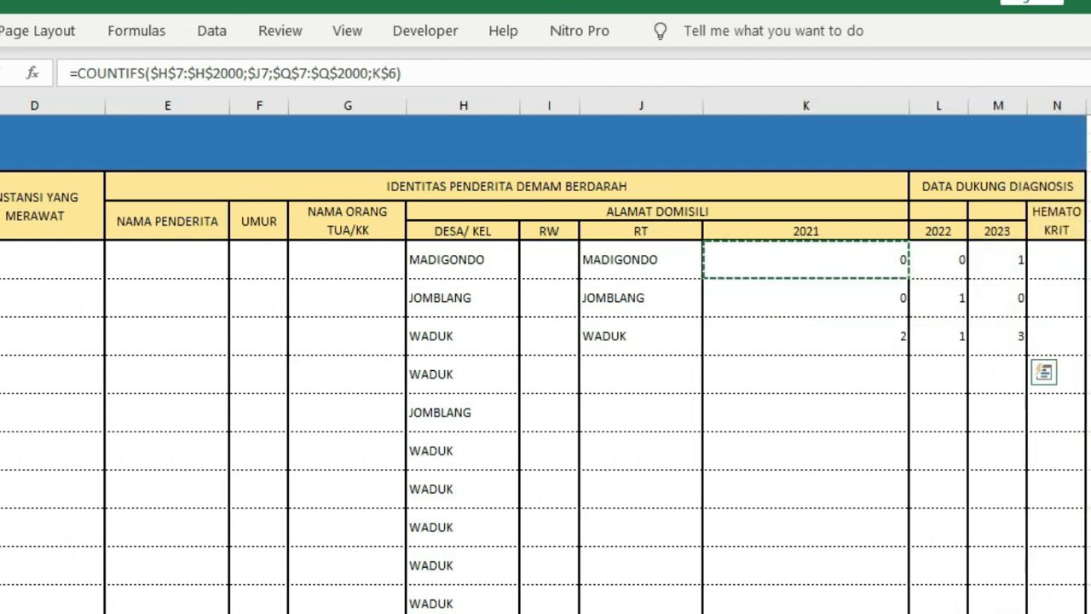
click(873, 384)
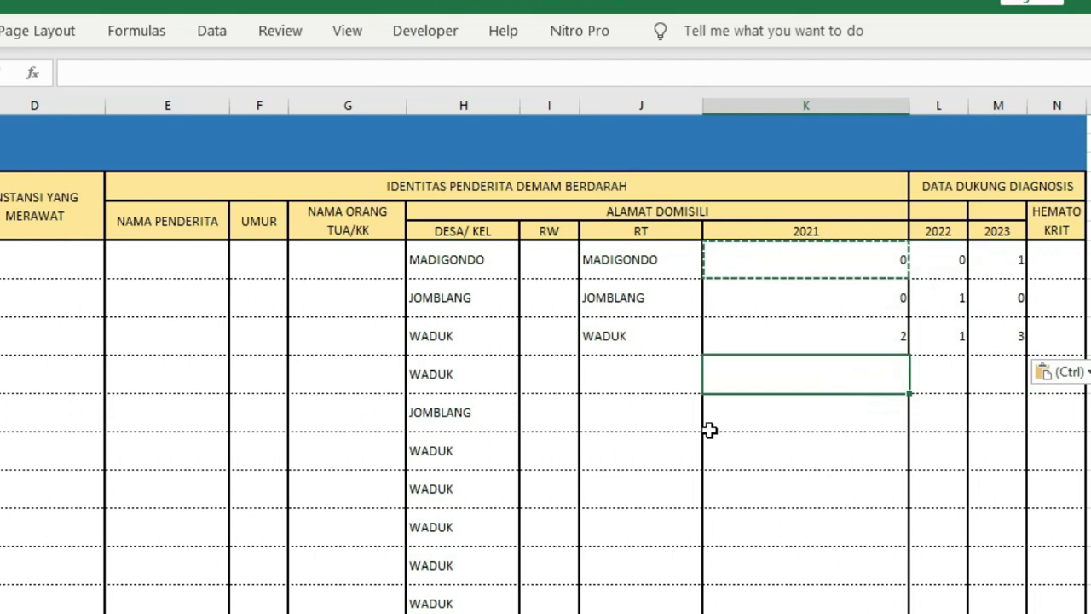
Review the village names in J7:J9 and the WADUK counts and formulas for 2021, 2022 and 2023
click(632, 339)
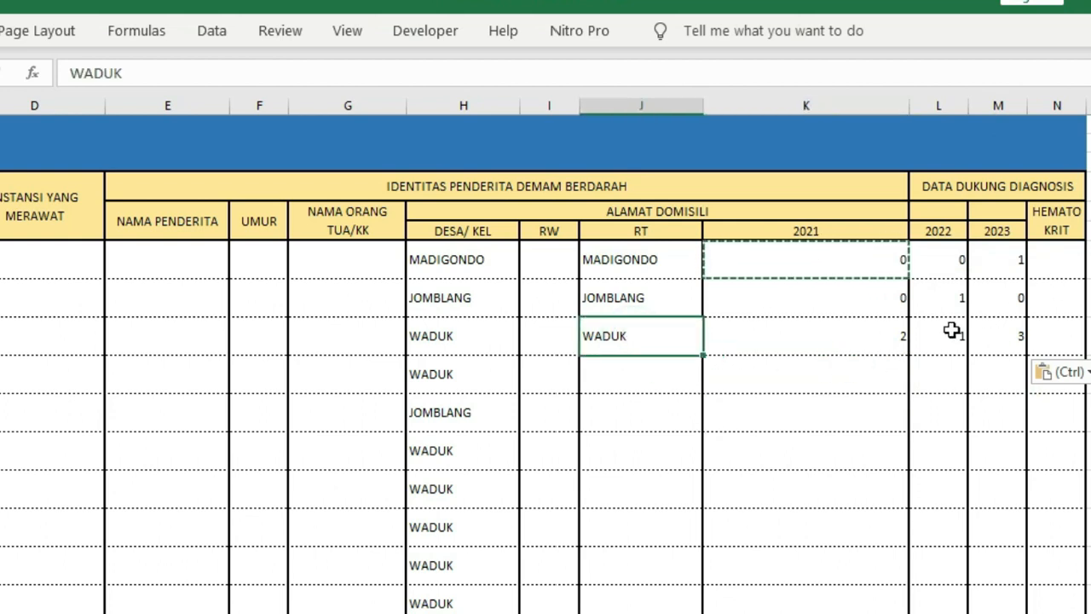
click(872, 338)
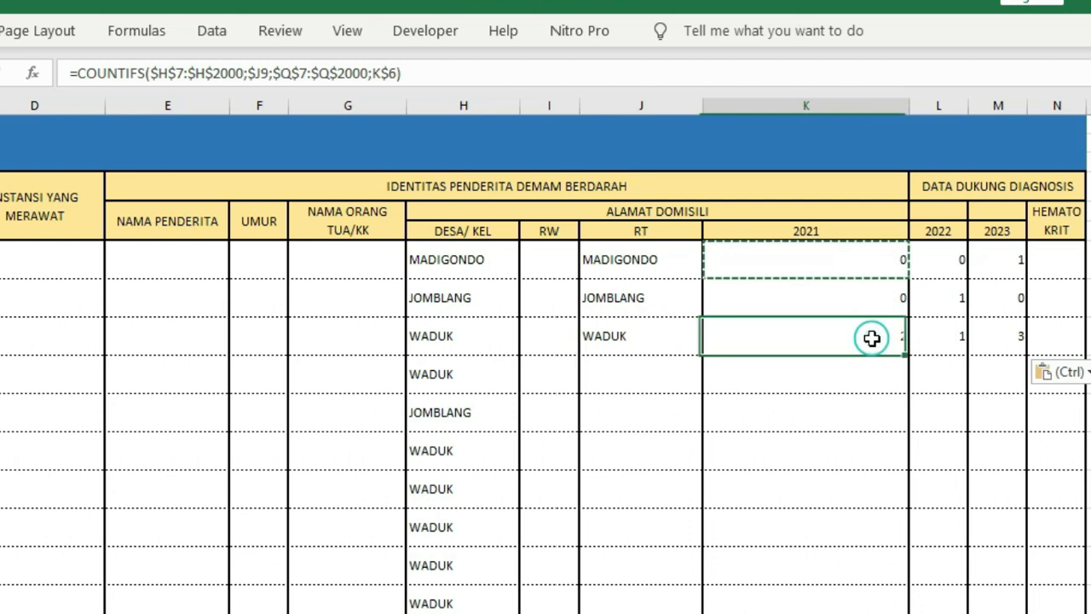
click(951, 335)
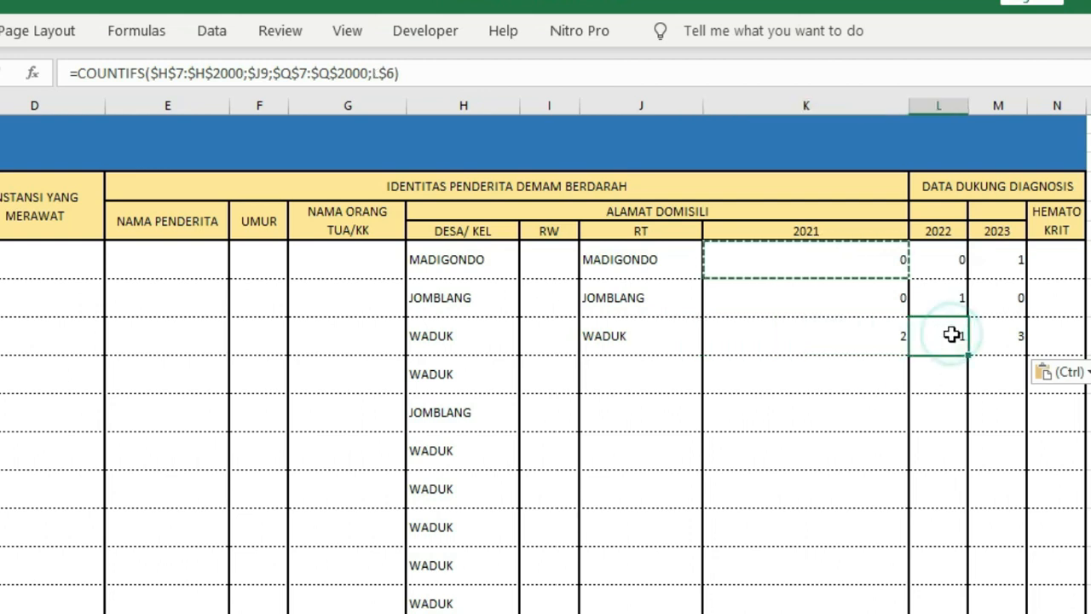
click(1013, 335)
key(ctrl+v)
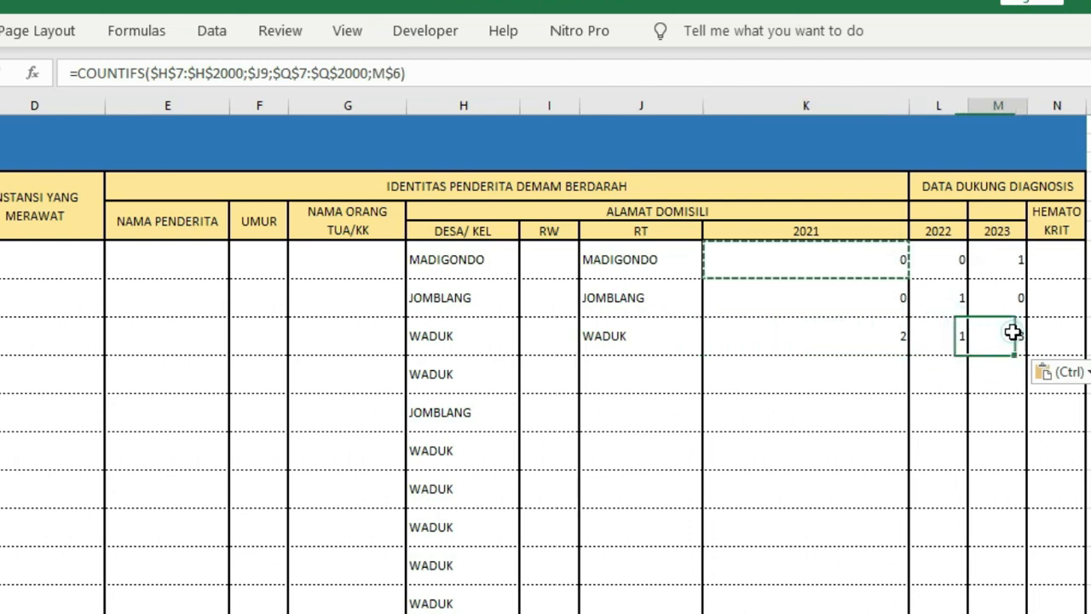
click(648, 261)
click(660, 303)
click(663, 336)
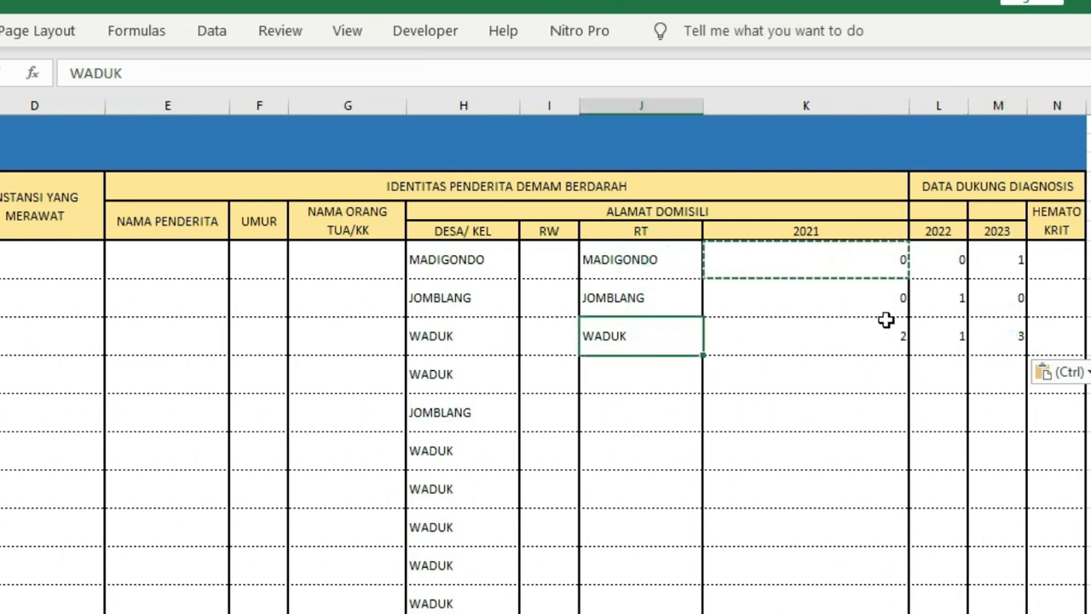
click(899, 347)
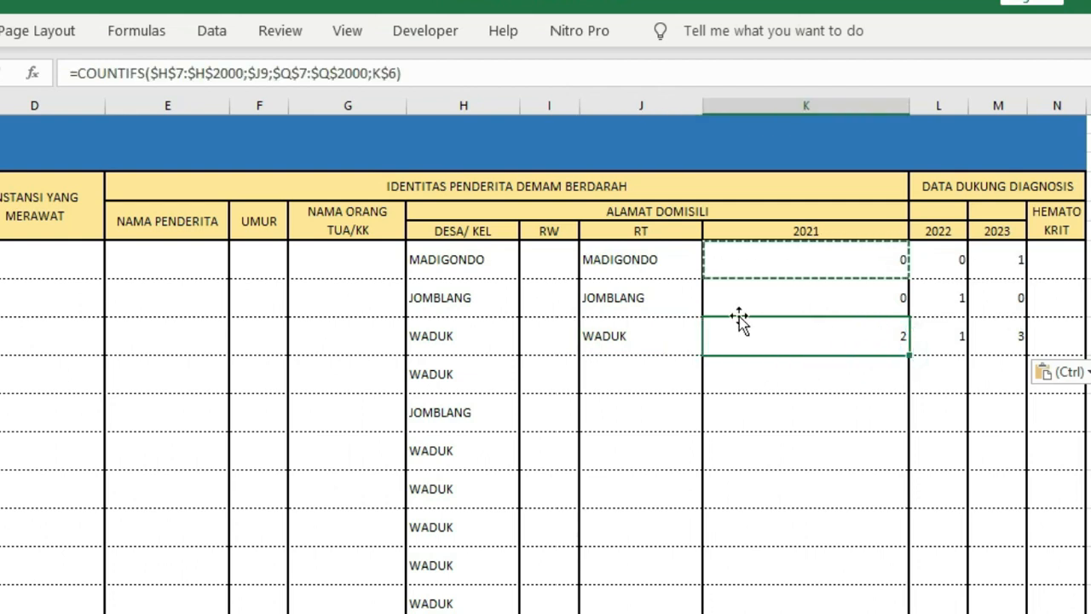
Clear the trial recap in J7:M9 of the reg px sheet and return to the PTTAKERAN sheet
mouse_move(629, 258)
mouse_down()
mouse_move(998, 312)
mouse_move(1004, 325)
mouse_up()
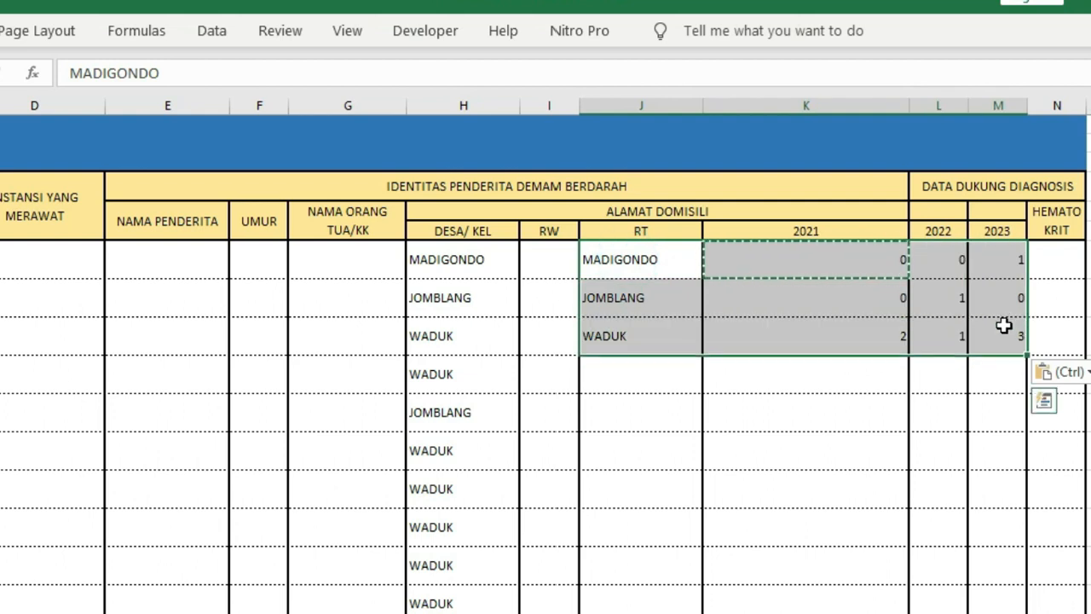
key(Delete)
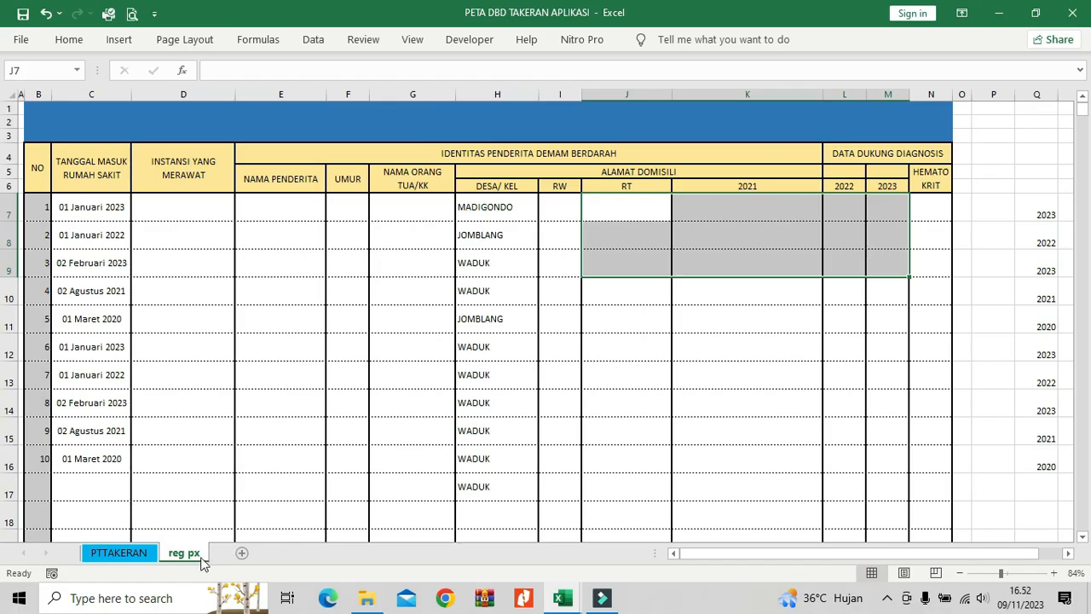
click(136, 554)
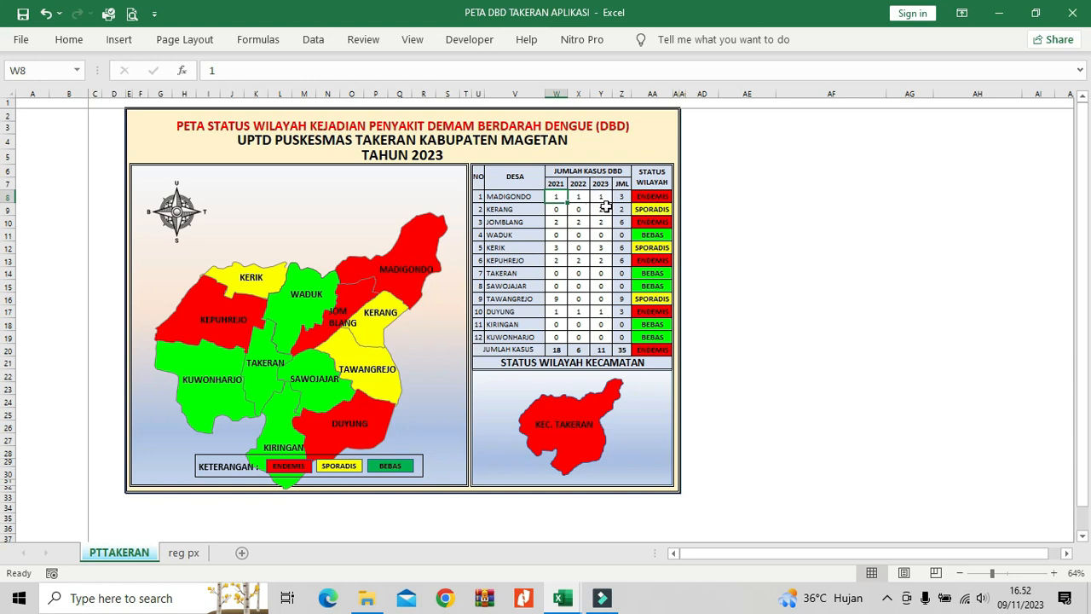
Move the grouped village map upward within its frame so it sits above the KETERANGAN legend
click(381, 373)
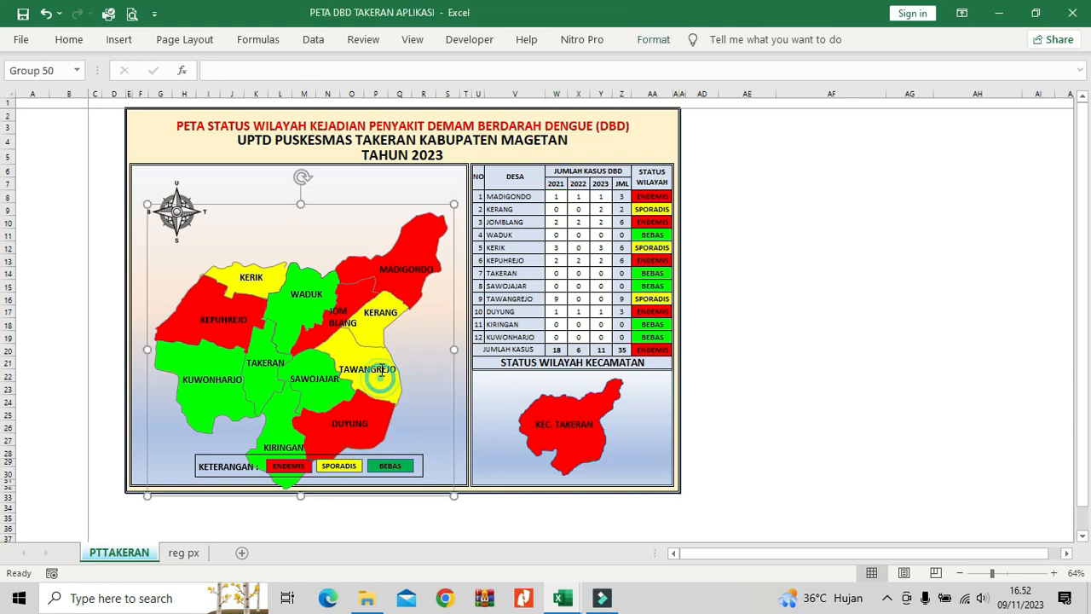
click(381, 312)
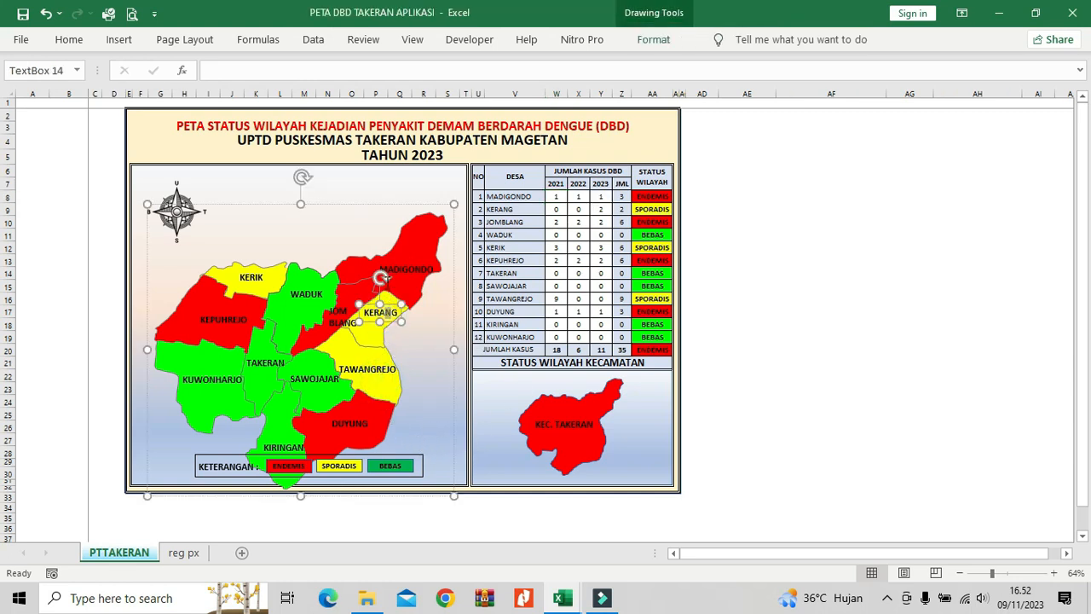
click(433, 223)
click(320, 209)
drag(317, 205, 324, 153)
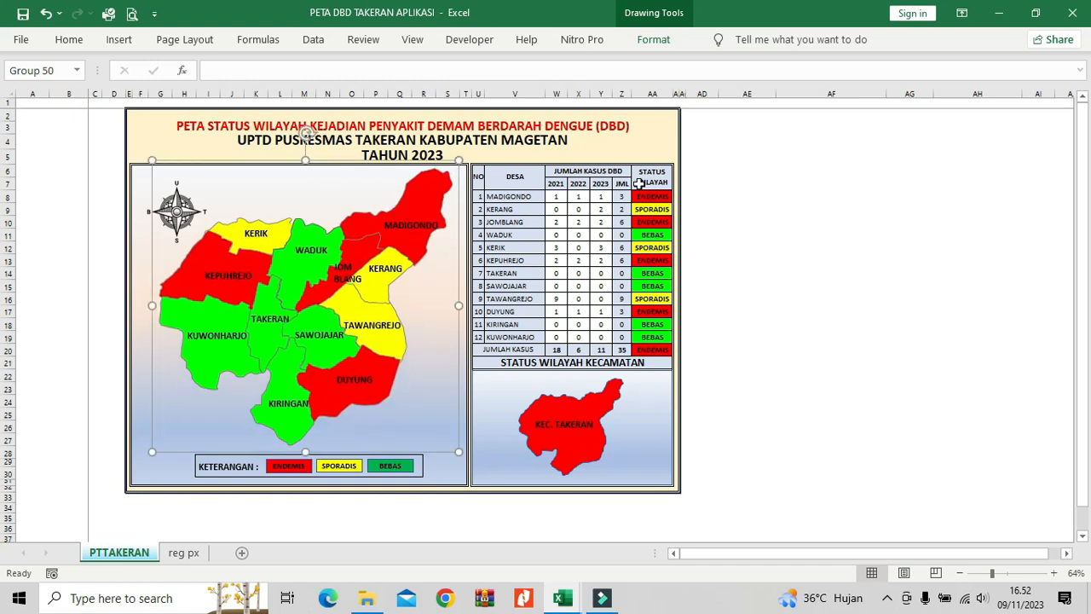
Start a COUNTIFS formula in W8 (MADIGONDO, 2021) with 'reg px'!$H$7:$H$2000 as the first criteria range
click(560, 199)
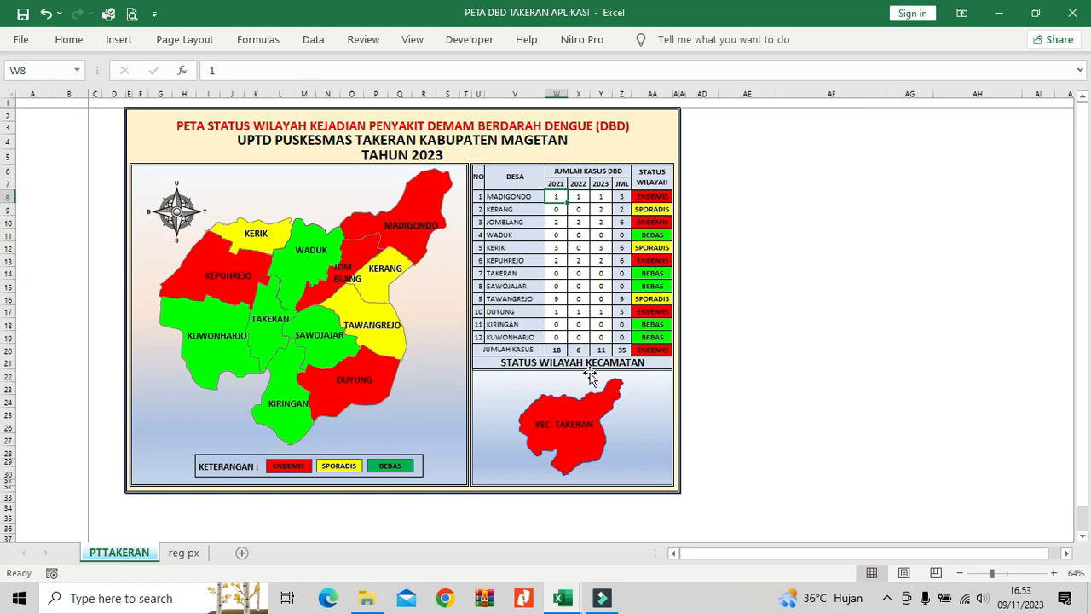
text(=)
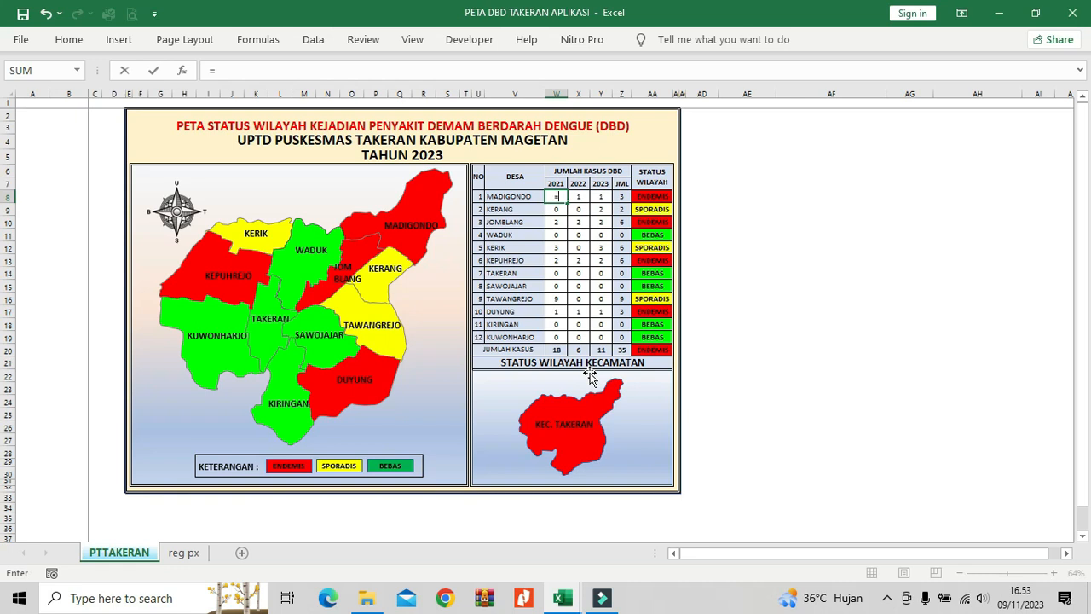
text(COUNTI)
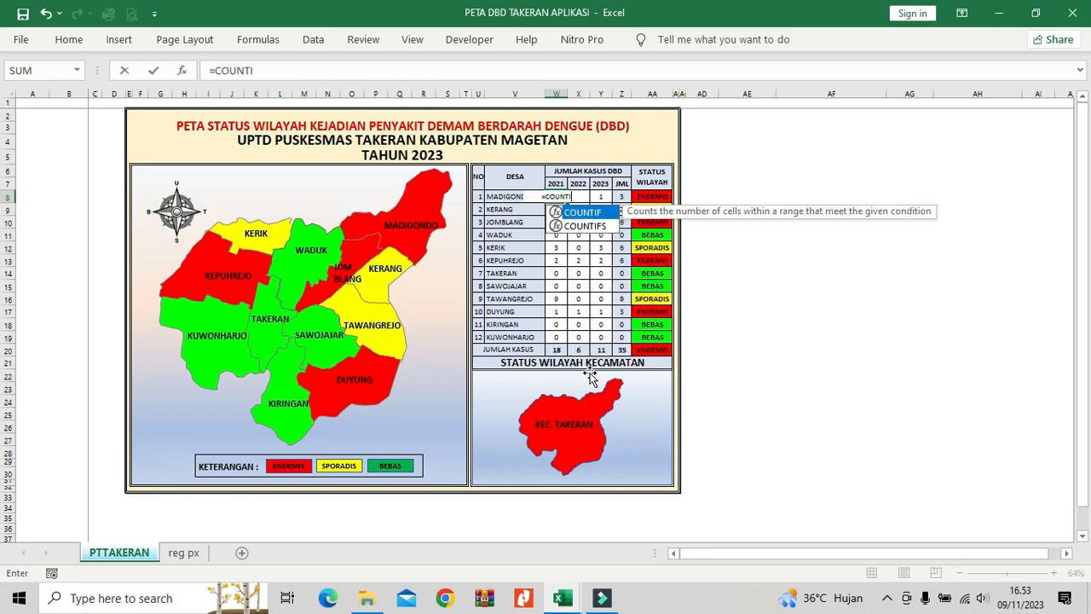
text(FS)
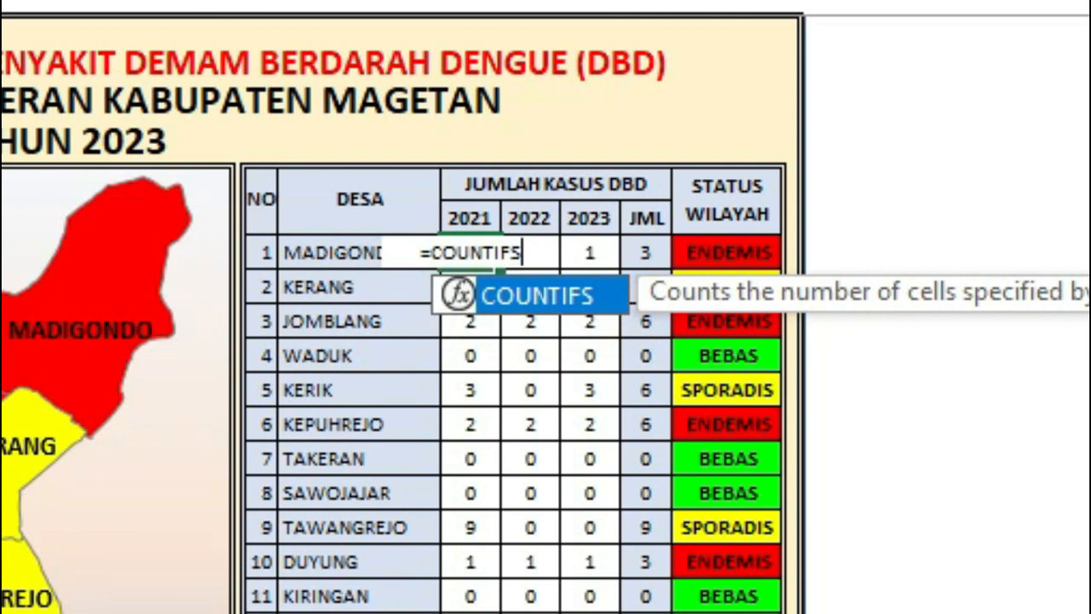
text(()
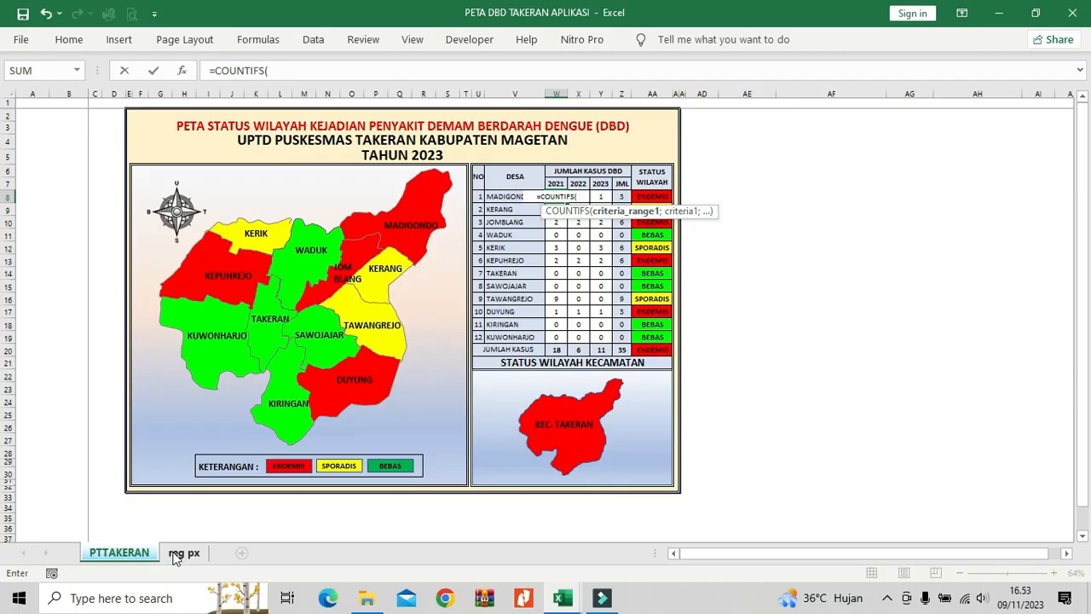
click(181, 553)
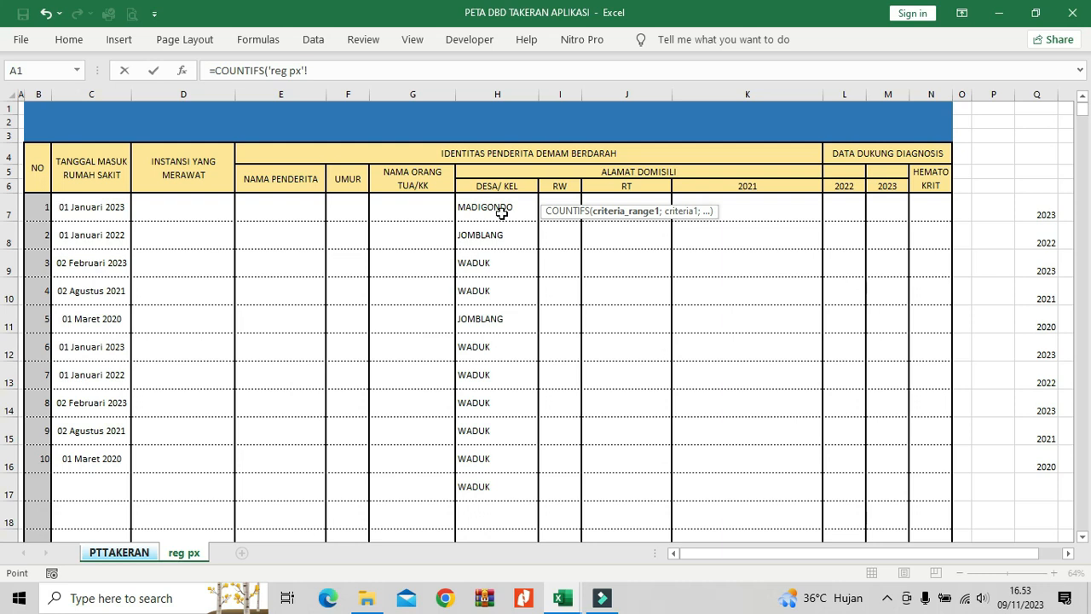
click(503, 210)
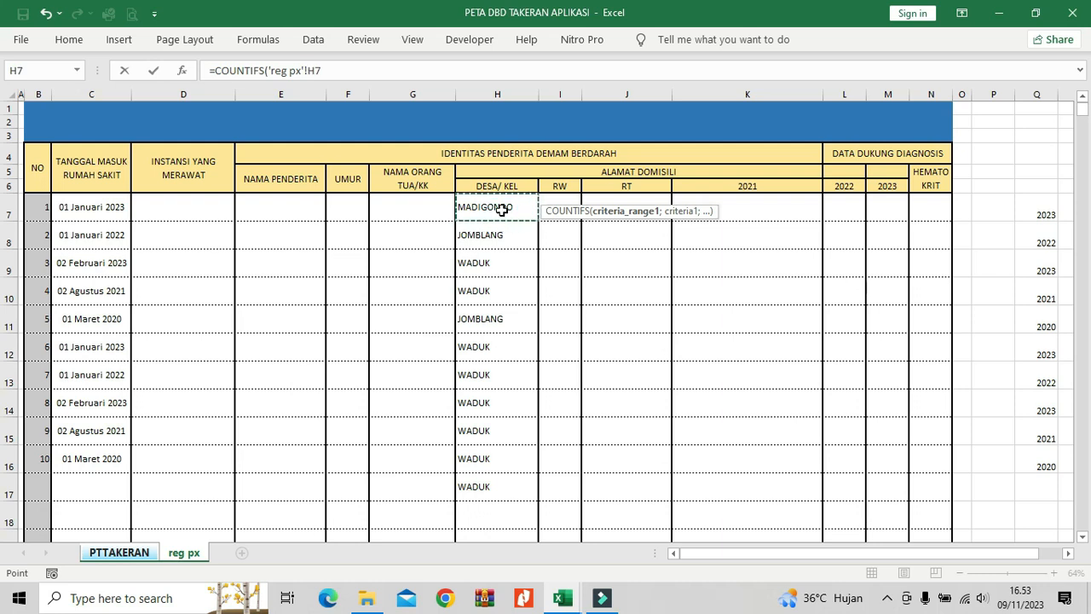
key(ctrl+shift+Down)
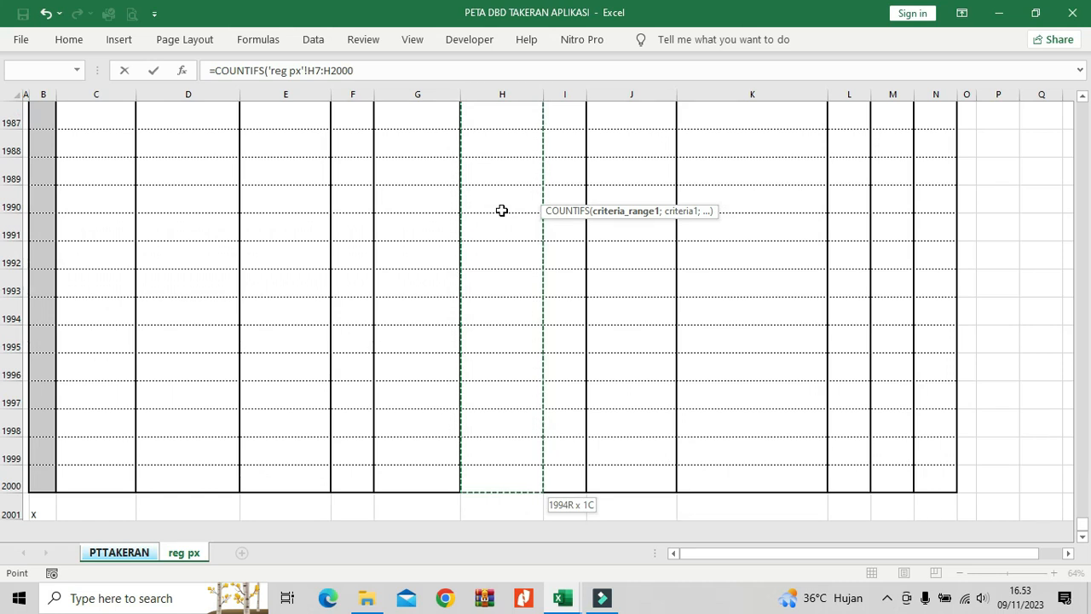
key(F4)
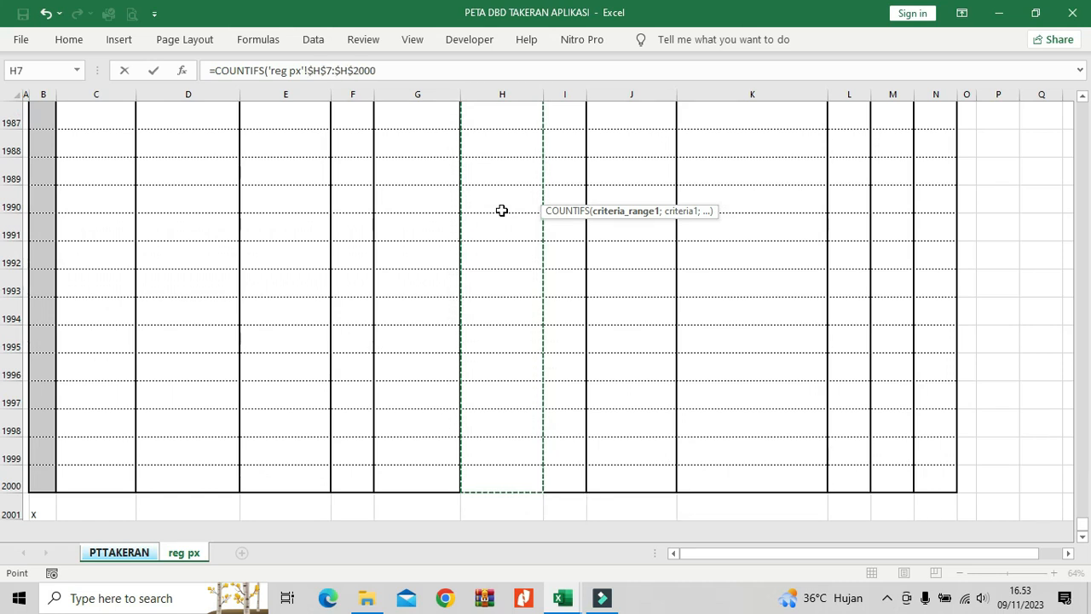
text(;)
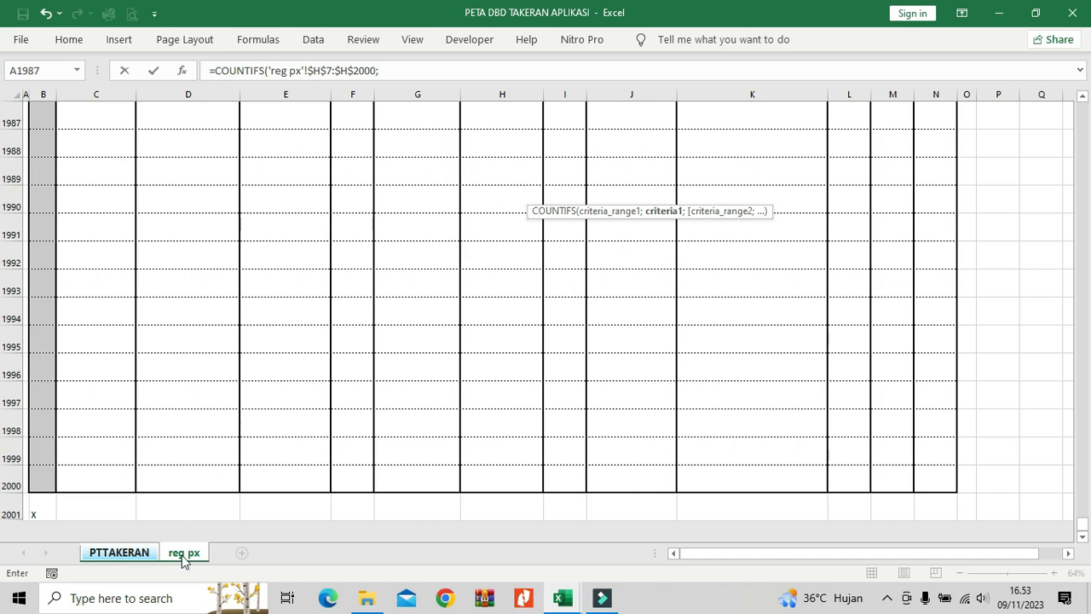
Add the MADIGONDO village cell on the PTTAKERAN sheet as the first criterion, with only its column locked as $V8
click(144, 553)
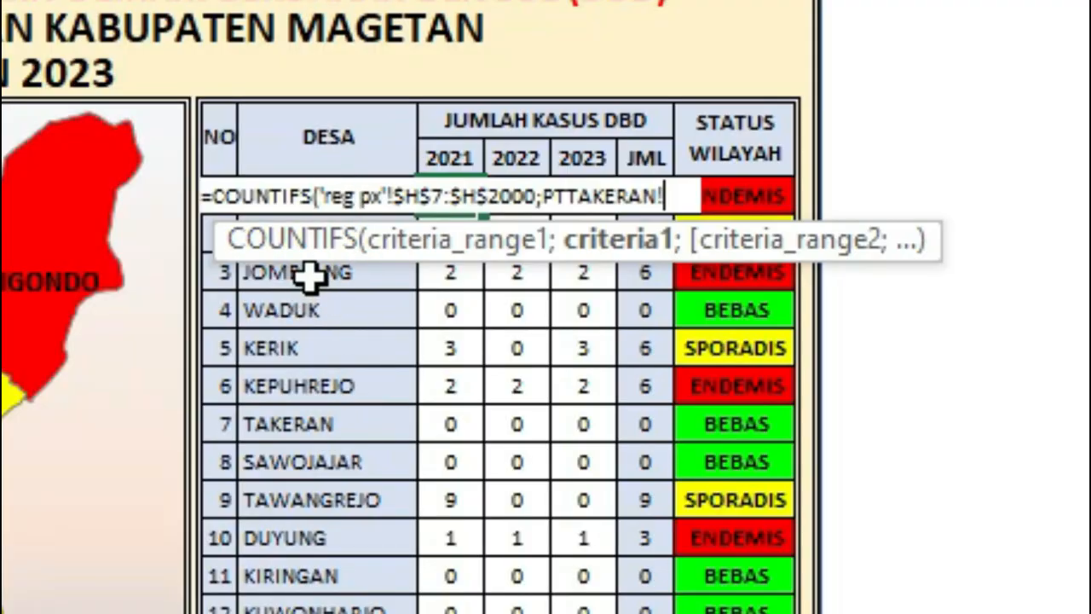
click(309, 274)
key(Up)
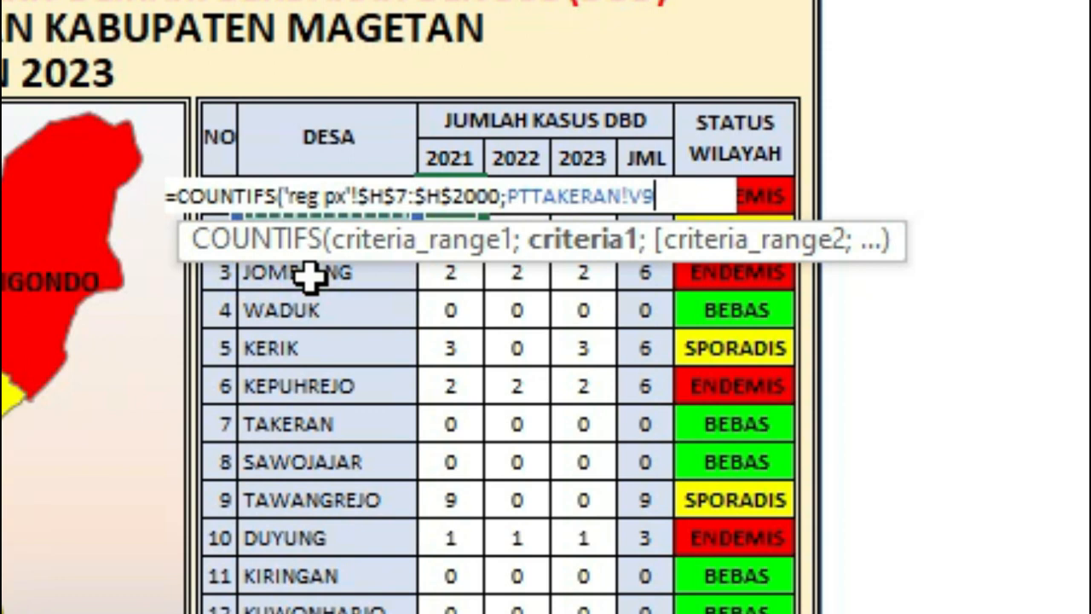
key(Up)
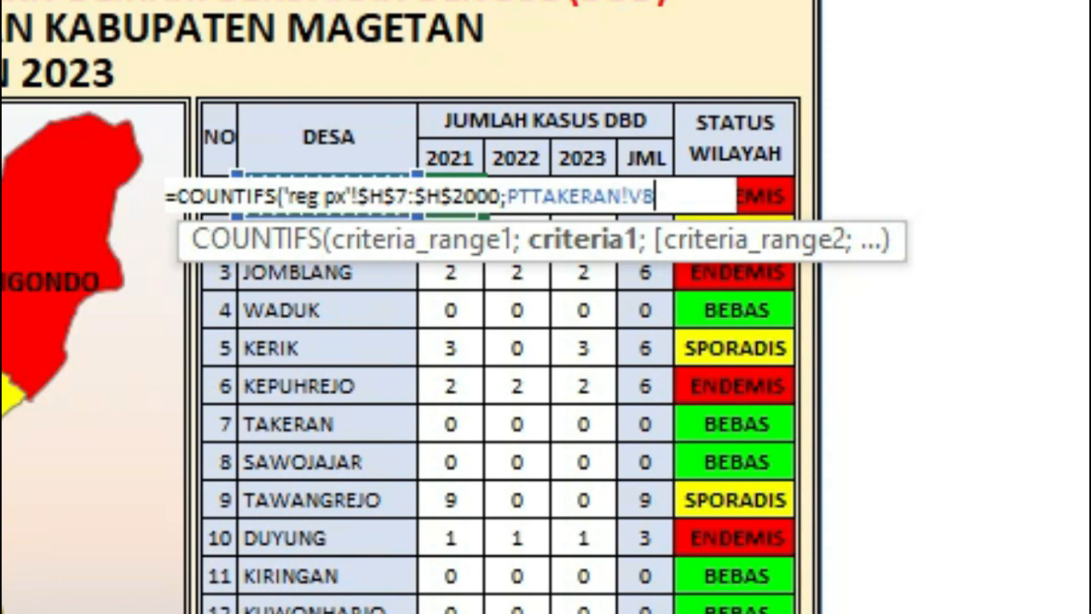
key(F4)
key(F4)
key(F4)
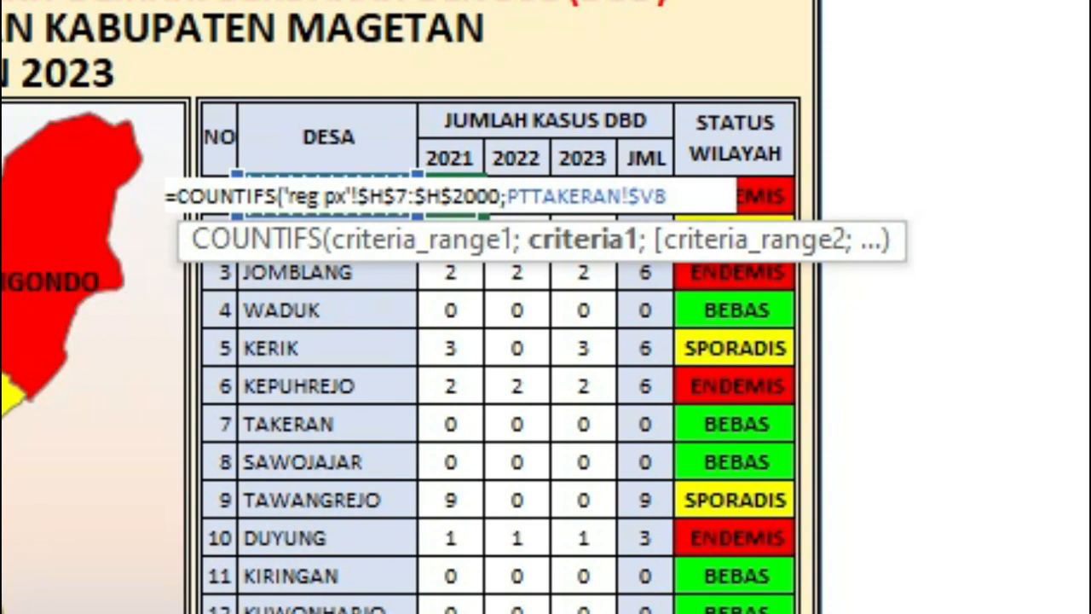
Add the year column 'reg px'!$Q$7:$Q$2000 as the second, fully absolute criteria range of the formula
text(;'reg px'!)
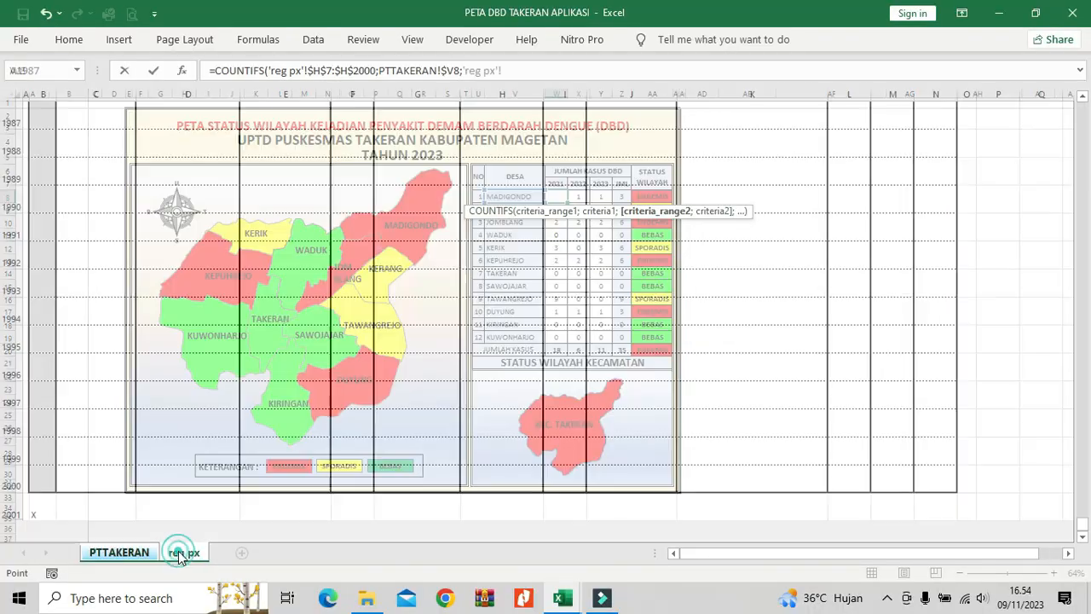
click(181, 553)
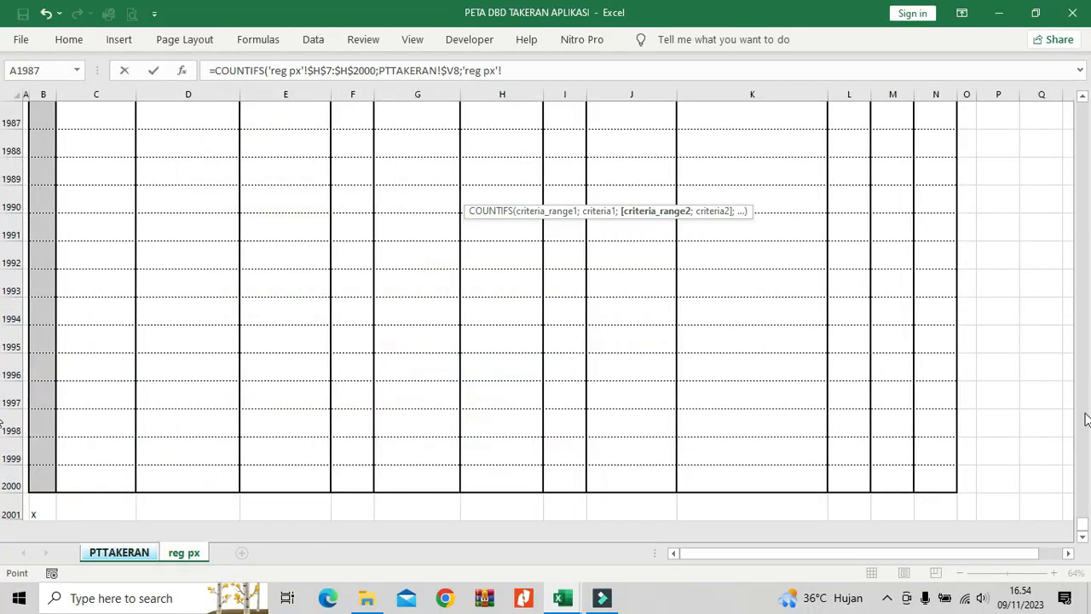
drag(1084, 519, 1062, 149)
click(1042, 209)
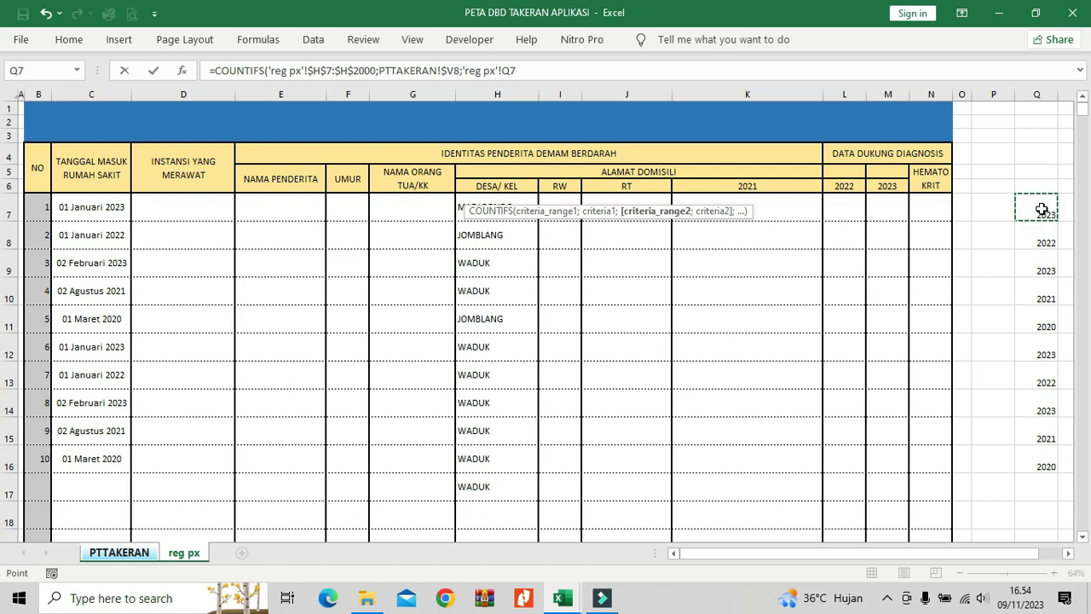
key(ctrl+shift+Down)
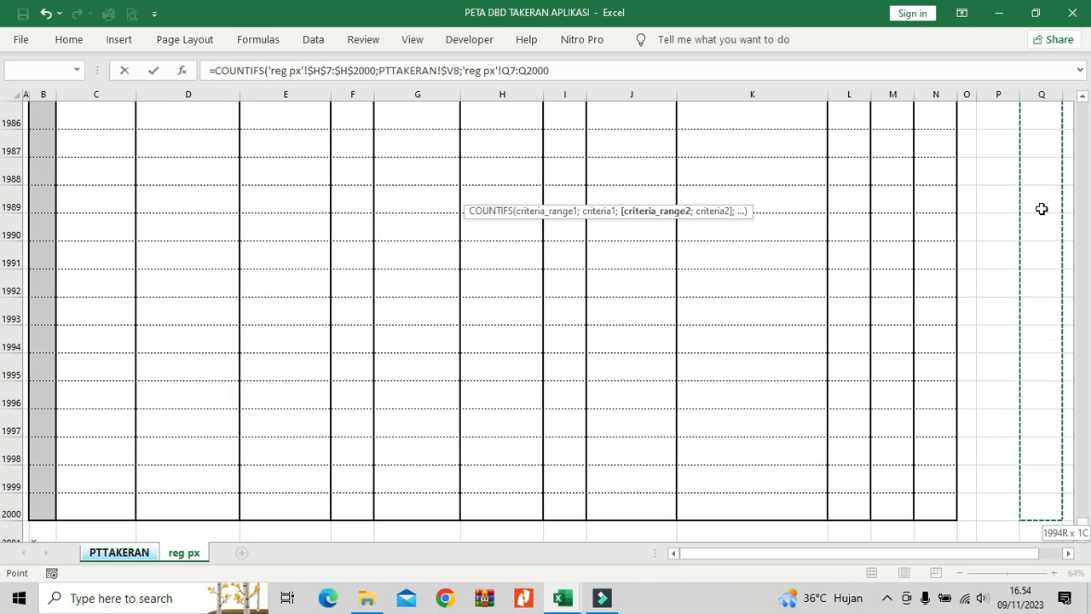
key(F4)
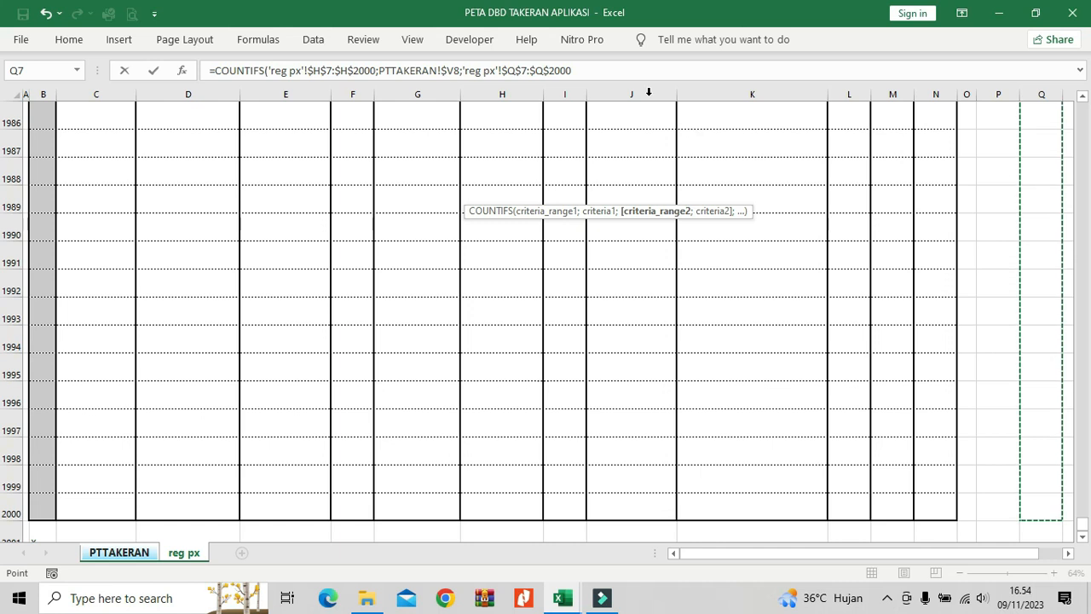
click(619, 62)
text(;)
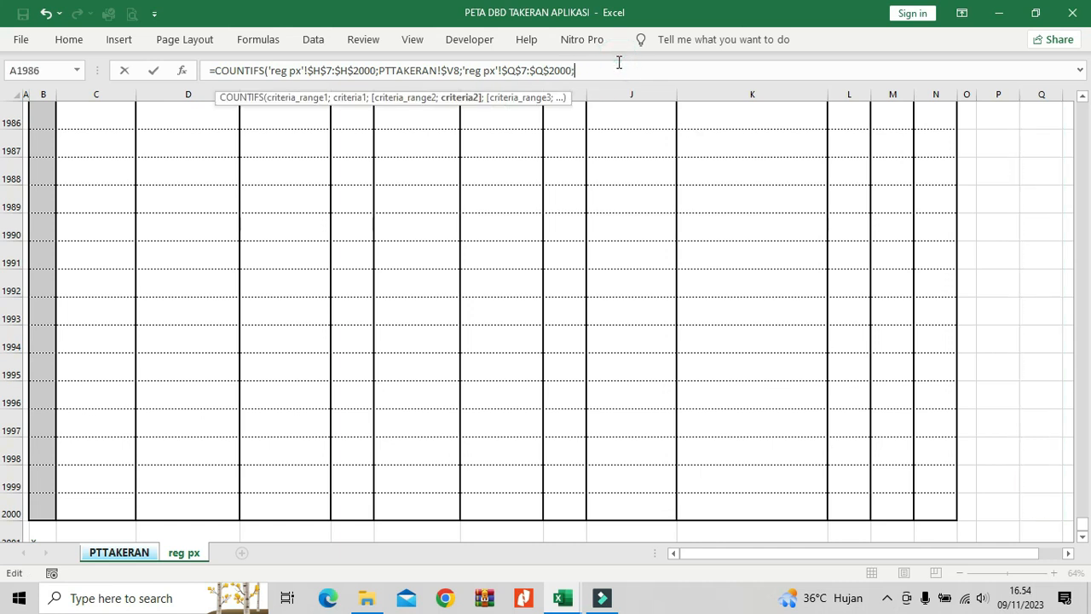
Use the 2021 header on PTTAKERAN as the second criterion, row-locked as W$7, and complete the formula
click(198, 556)
click(119, 552)
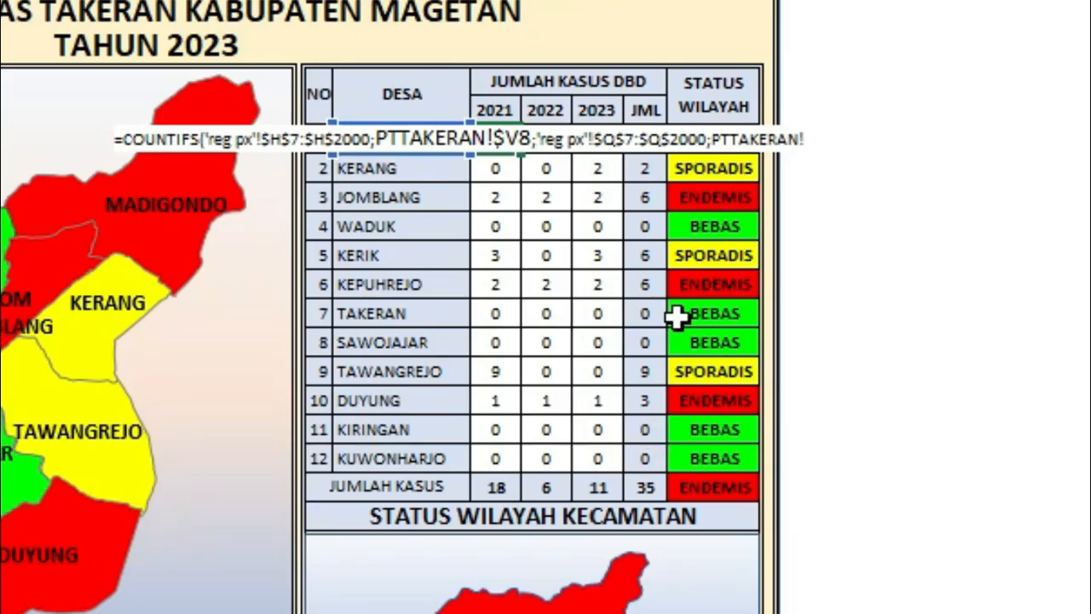
click(498, 108)
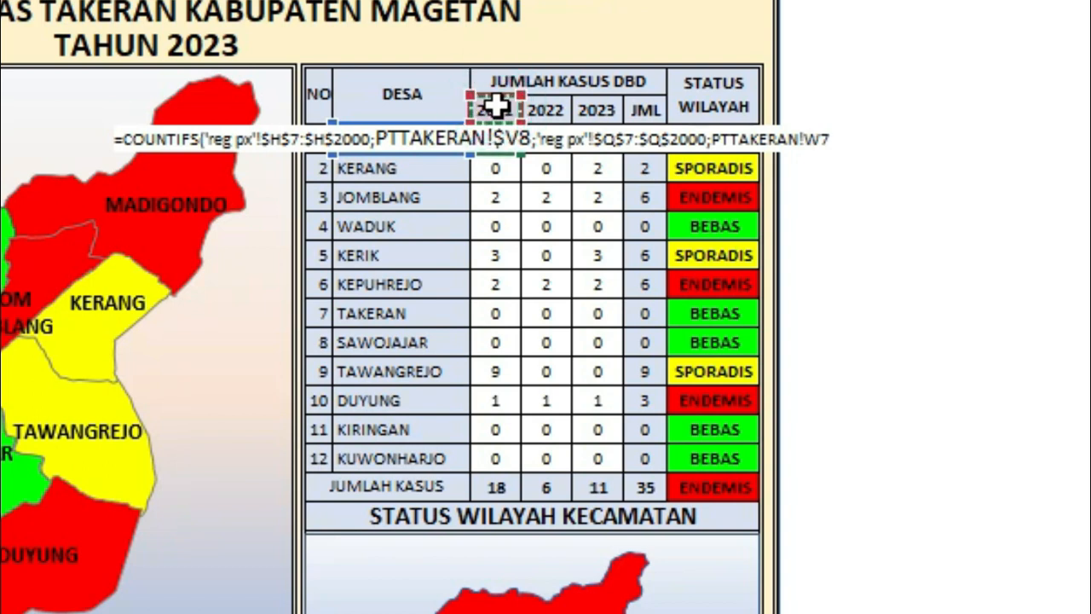
key(F4)
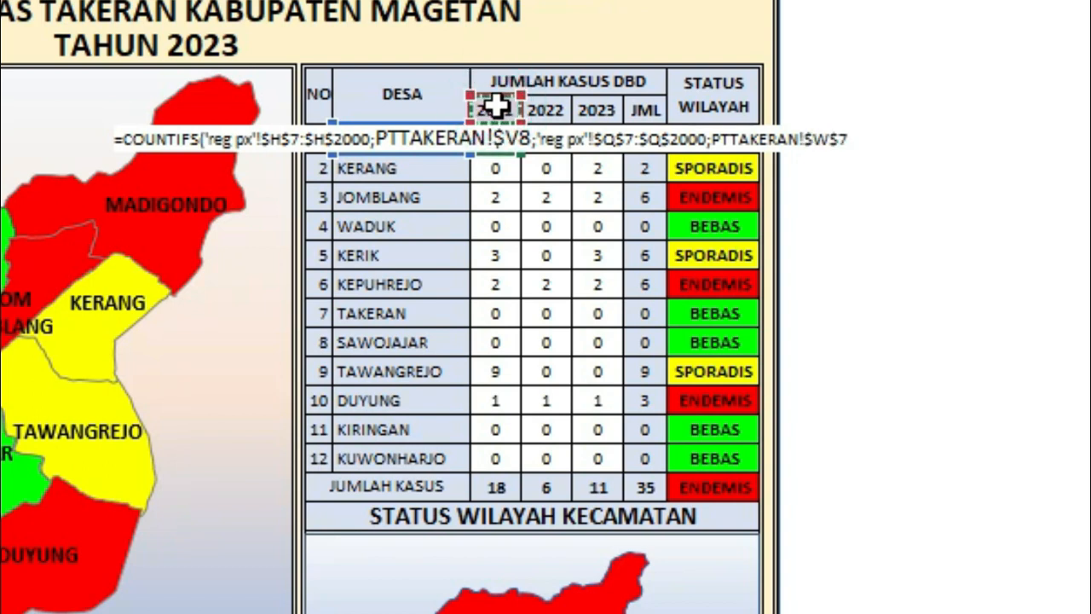
key(F4)
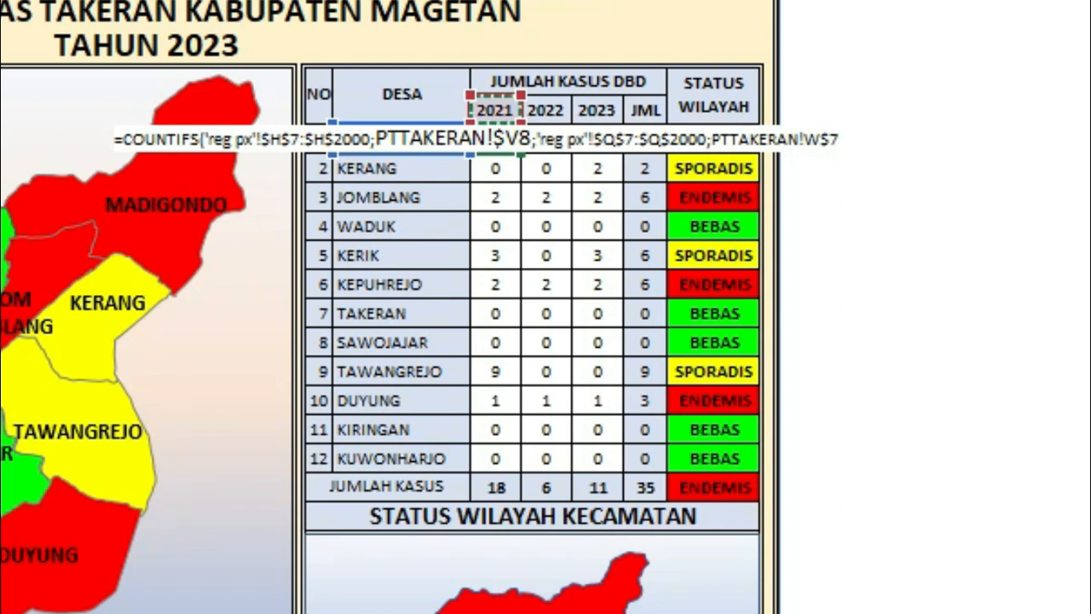
text())
key(Return)
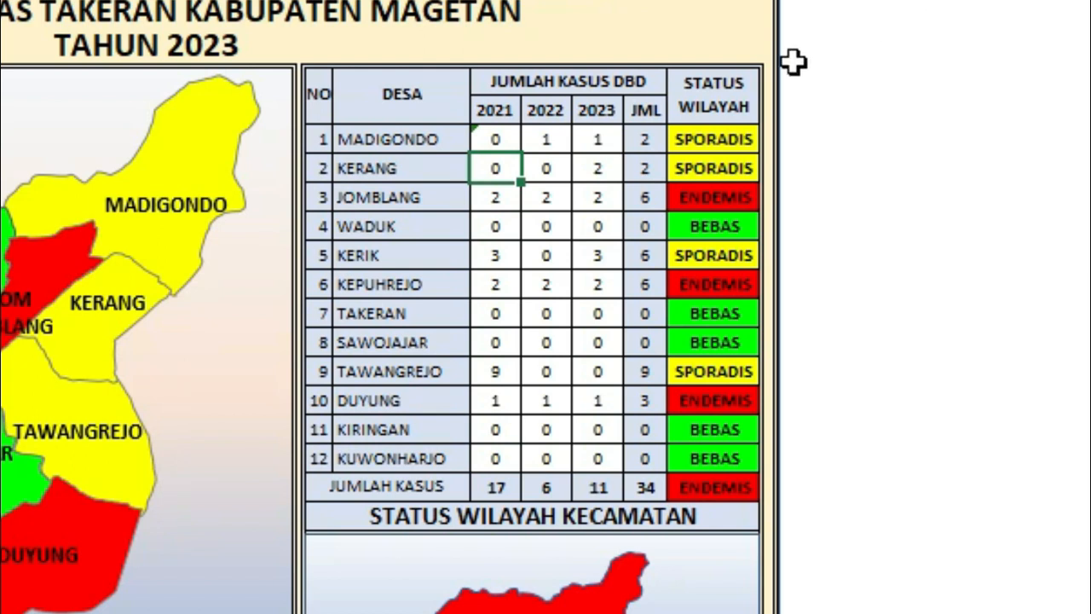
Copy the MADIGONDO 2021 formula in W8 and paste it as formulas only across all villages and years, W8:Y19
click(498, 137)
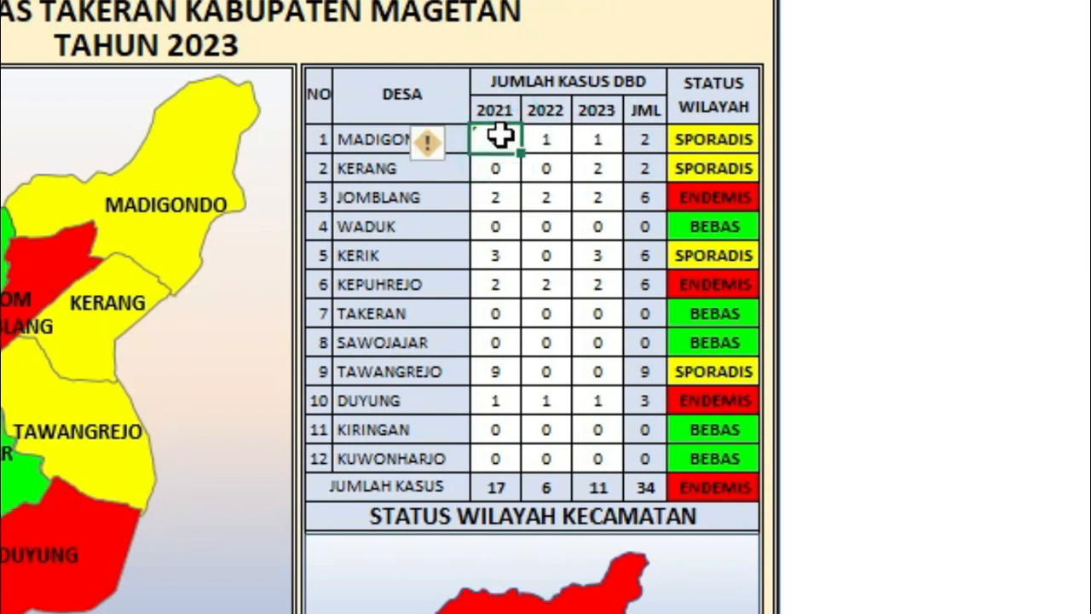
right_click(500, 137)
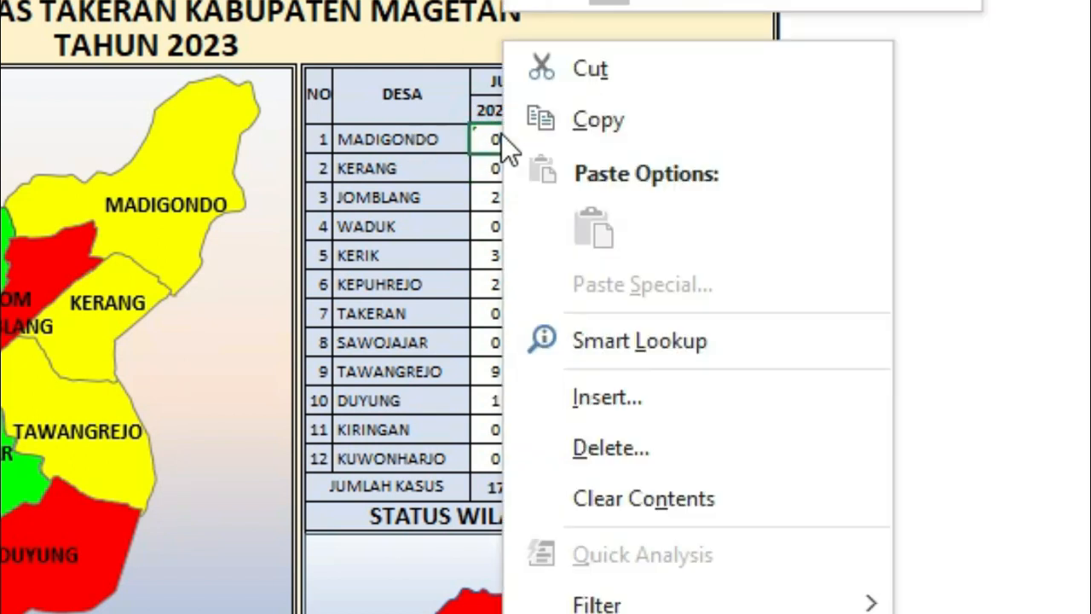
click(597, 125)
drag(500, 139, 583, 448)
right_click(586, 329)
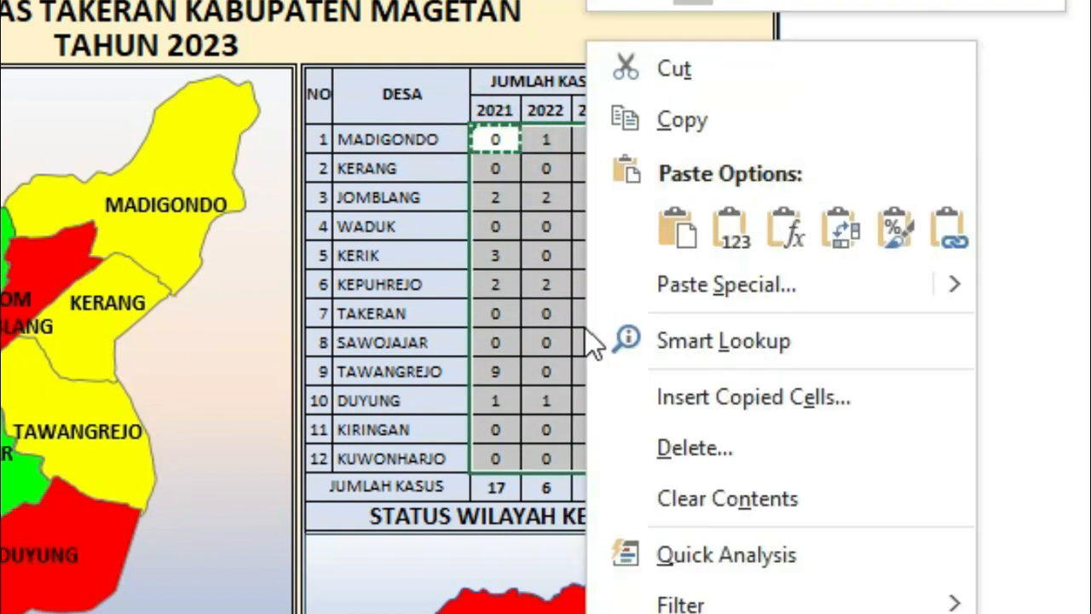
click(721, 282)
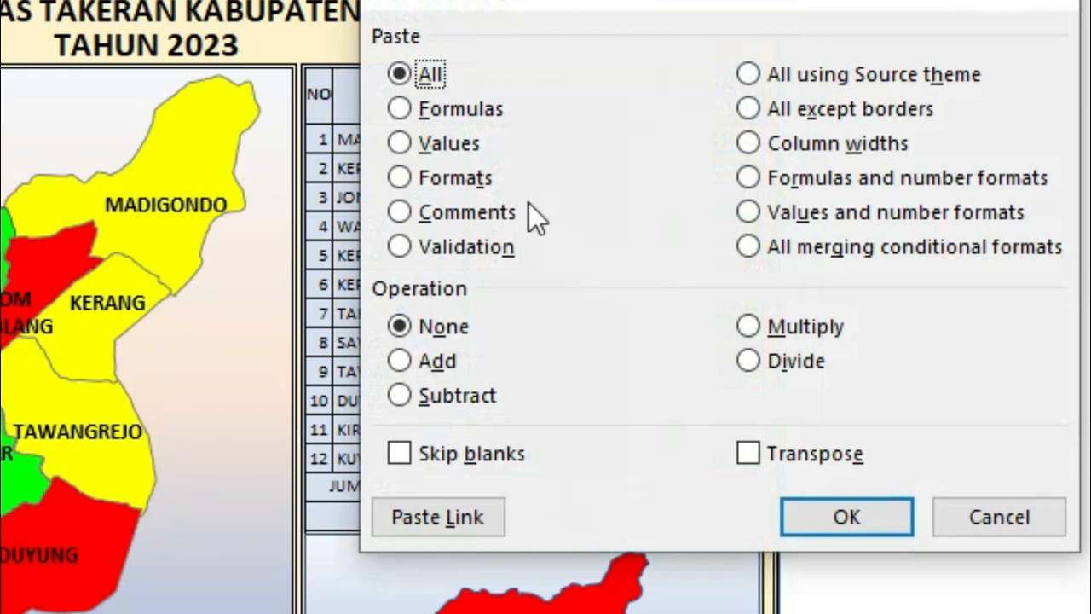
click(460, 109)
click(859, 513)
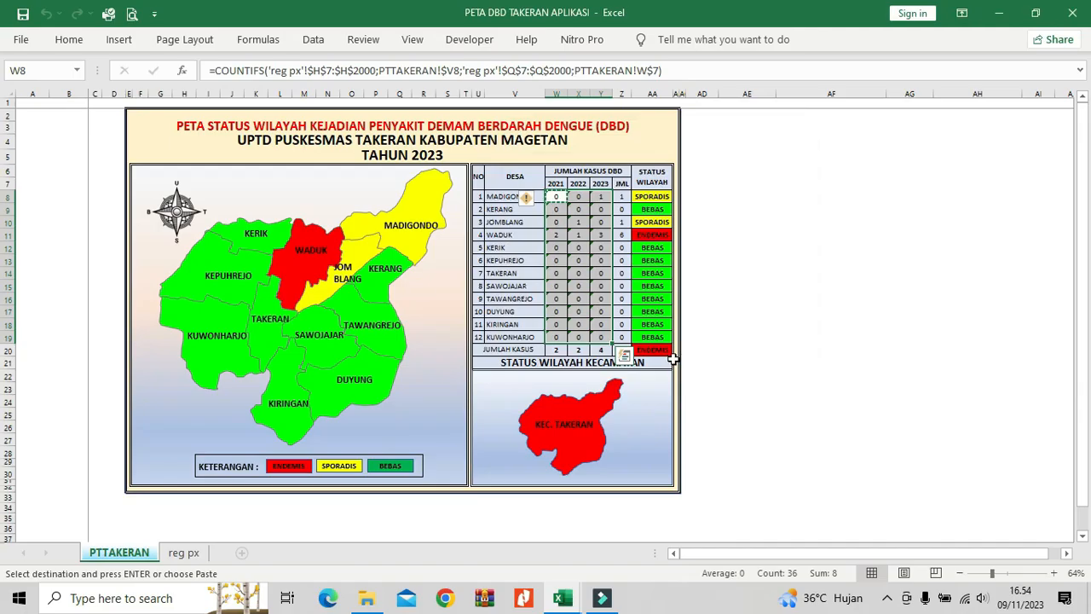
click(602, 236)
click(574, 275)
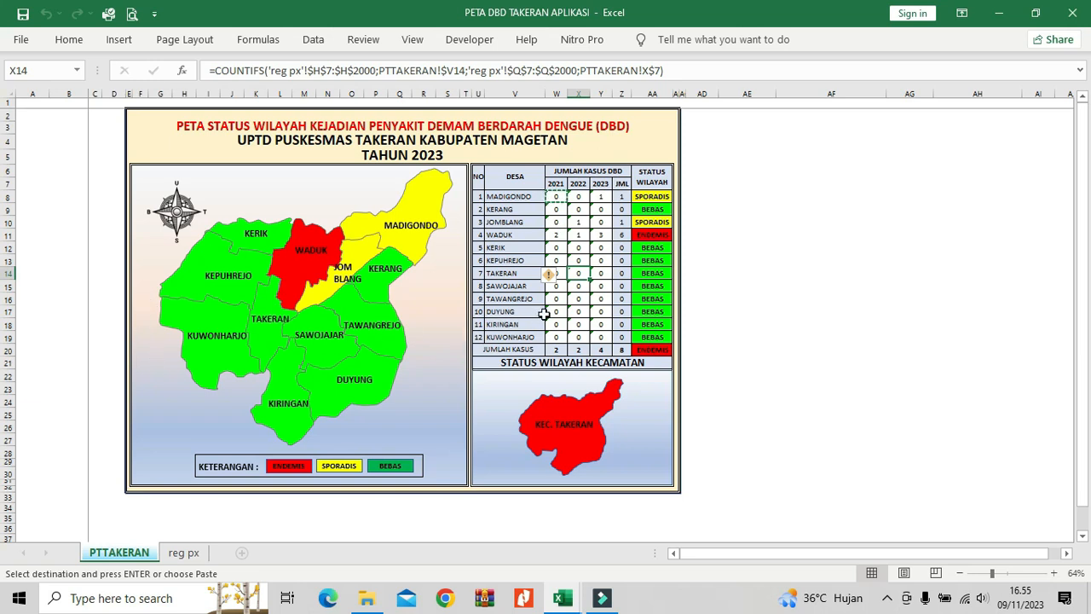
drag(556, 298, 602, 298)
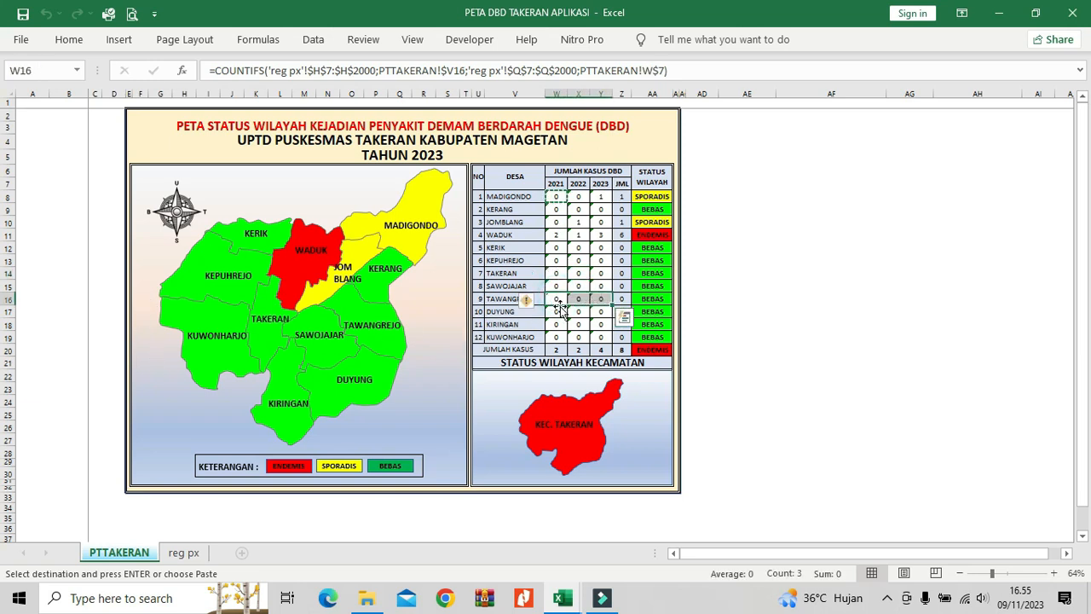
On the reg px sheet, copy the admission dates in C12:C16 and paste them as values into C17:C21
click(188, 552)
scroll(208, 295, up, 3)
scroll(208, 295, up, 1)
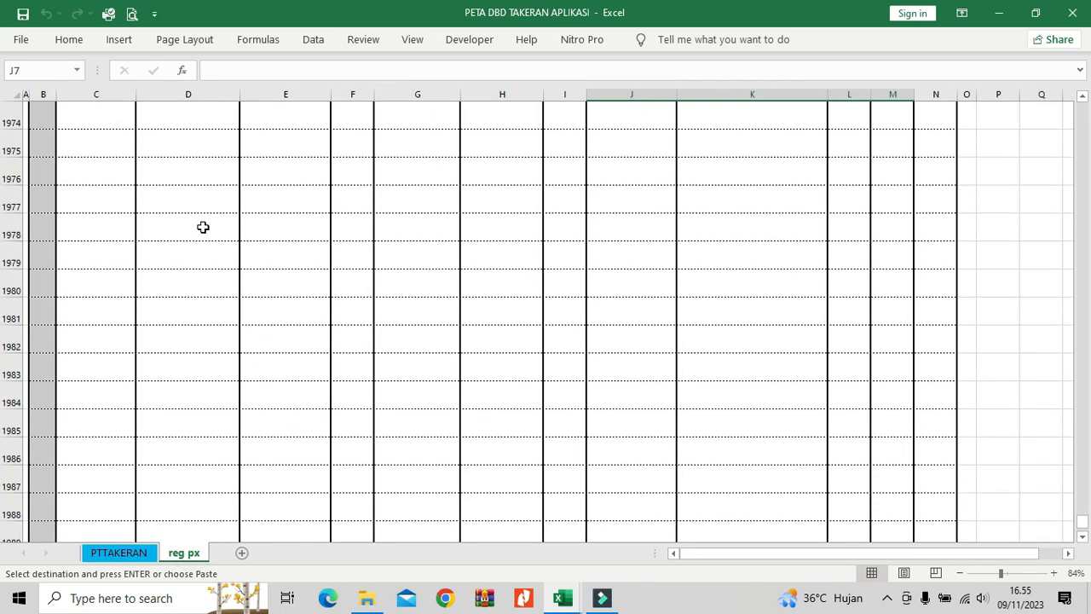
click(202, 227)
key(ctrl+Up)
key(Left)
key(Down)
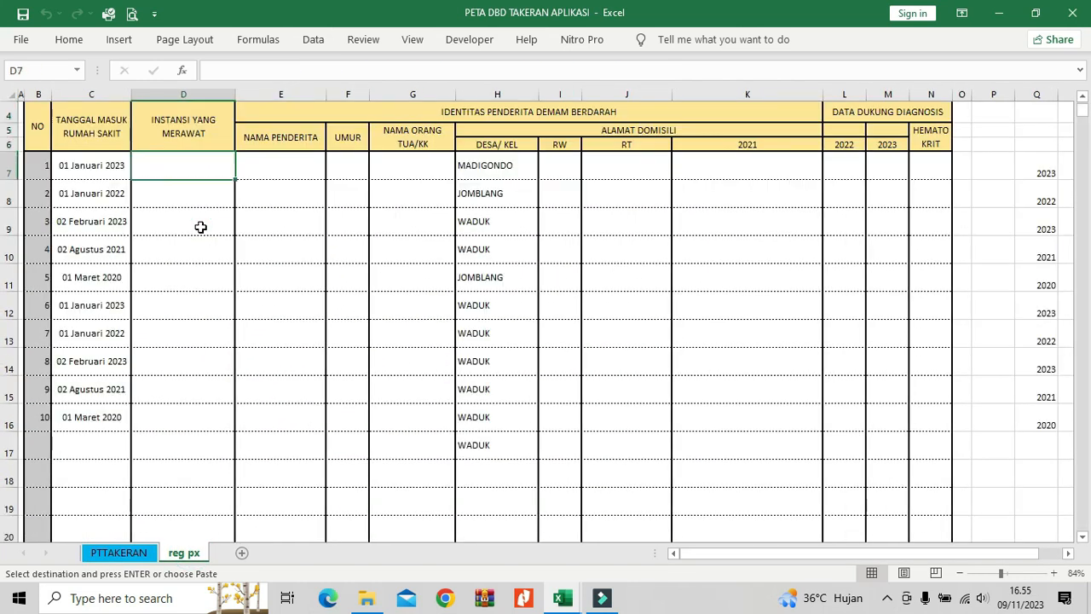
key(Down)
key(ctrl+Down)
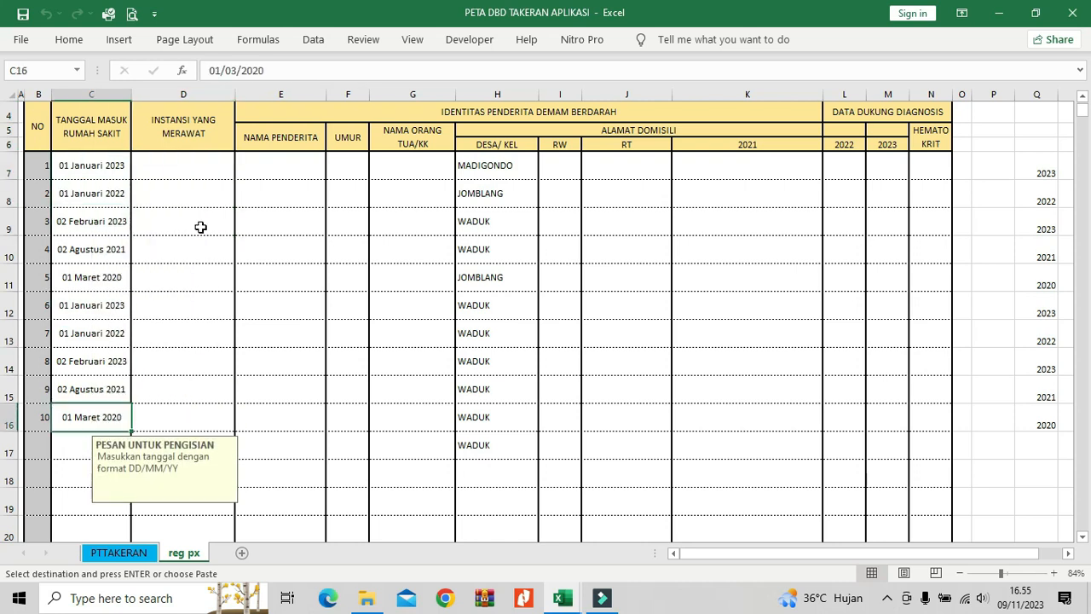
key(Up)
key(Up)
key(Up)
key(Up)
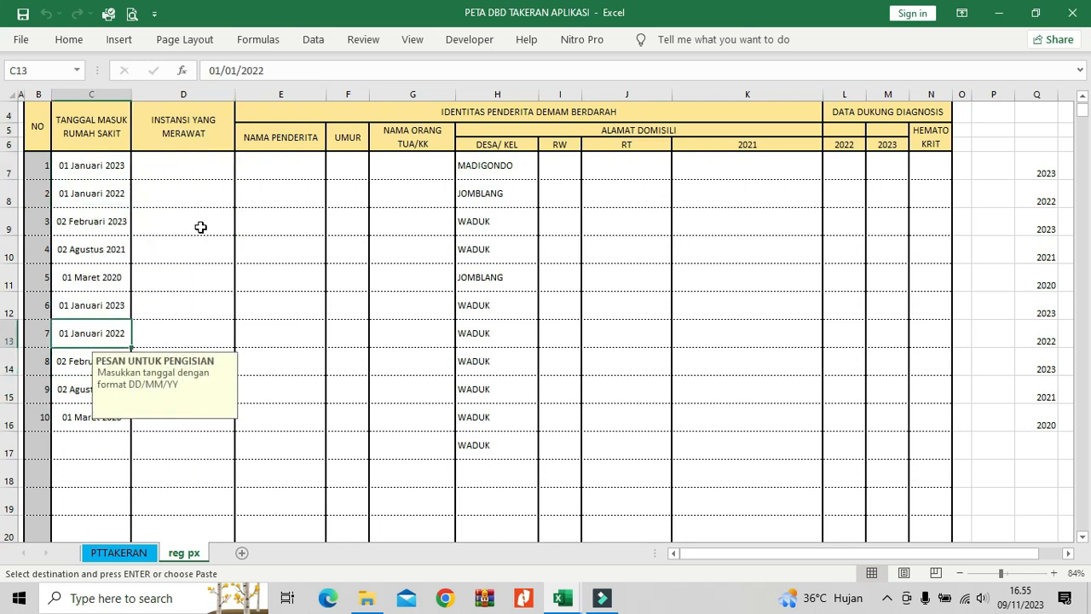
key(shift+Down)
key(shift+Down)
key(shift+Down)
key(shift+Down)
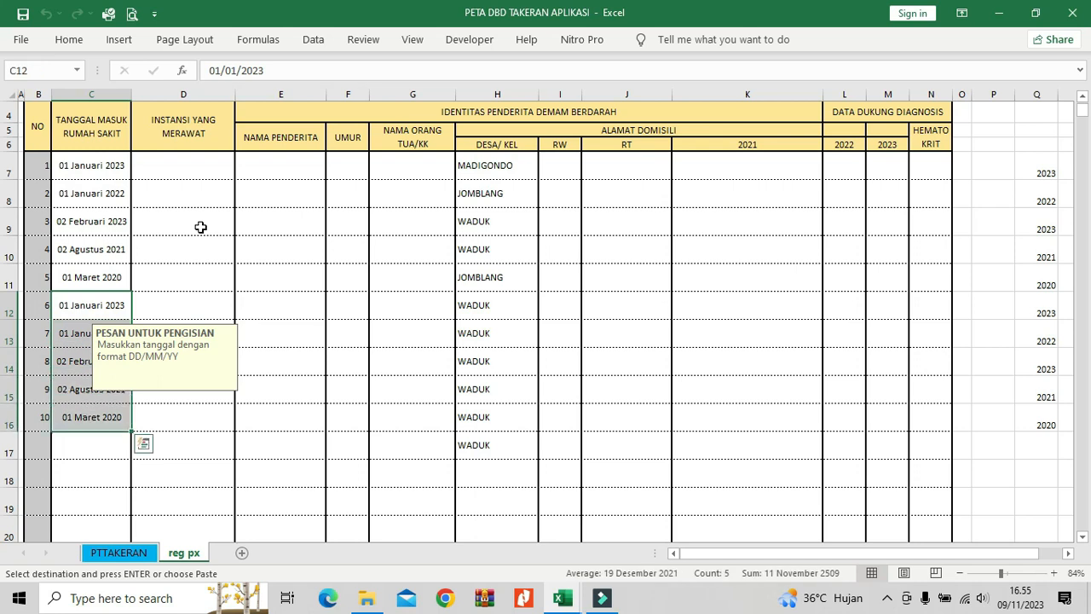
click(98, 444)
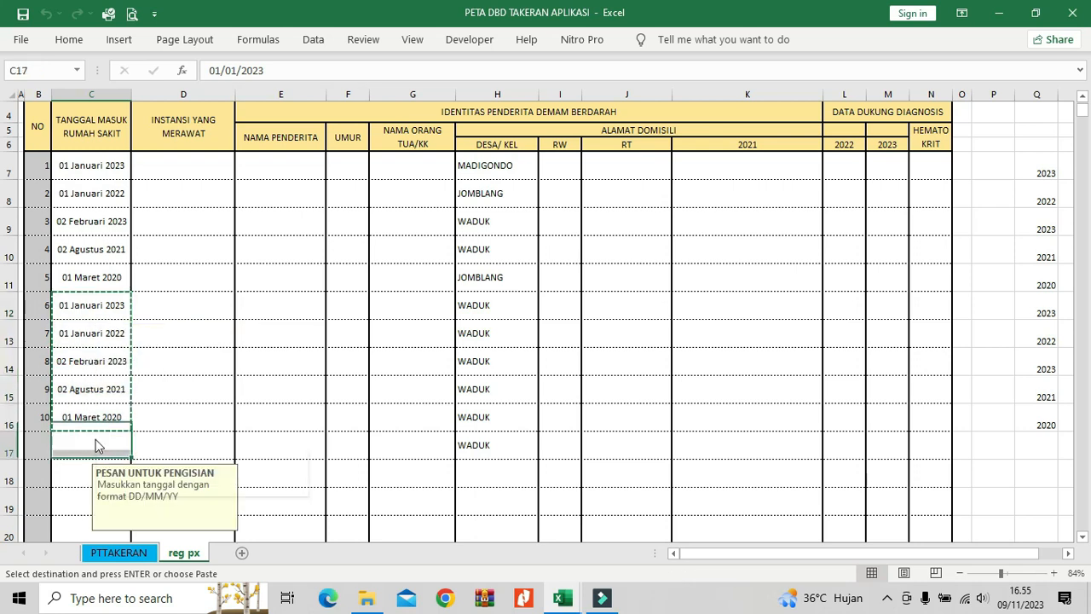
right_click(97, 443)
click(182, 121)
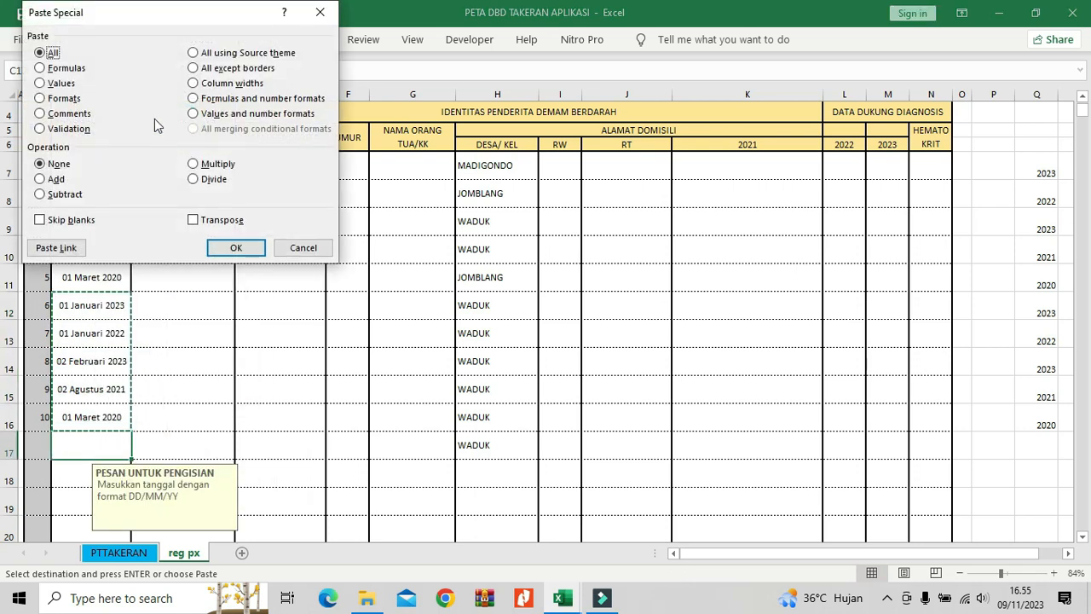
click(56, 84)
click(229, 247)
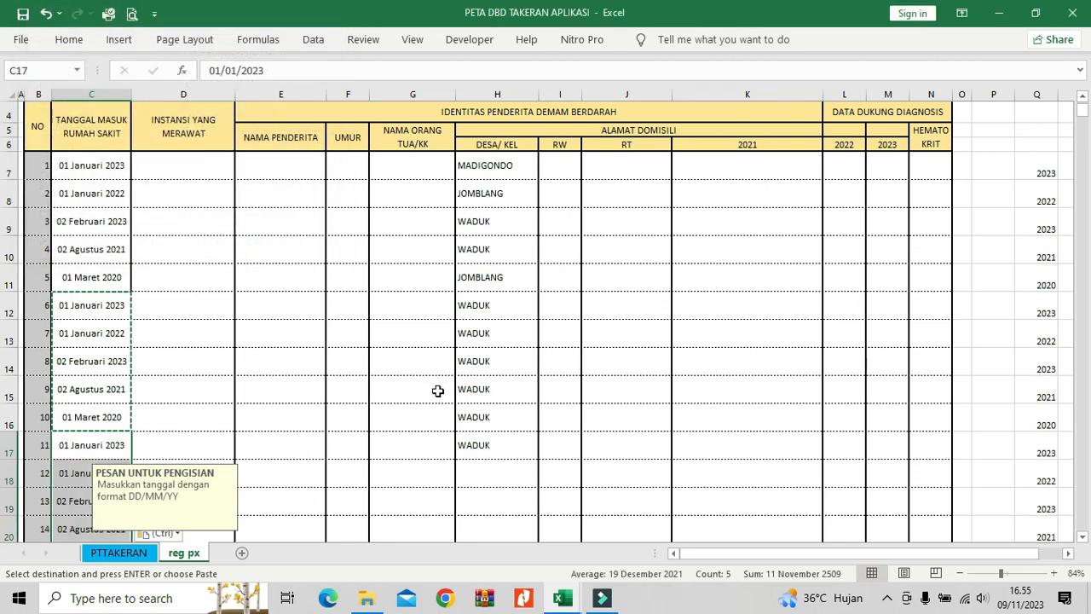
Enter the village TAWANGREJO in capitals in the DESA/KEL cell of record 12, H18
scroll(460, 393, down, 1)
scroll(491, 383, down, 1)
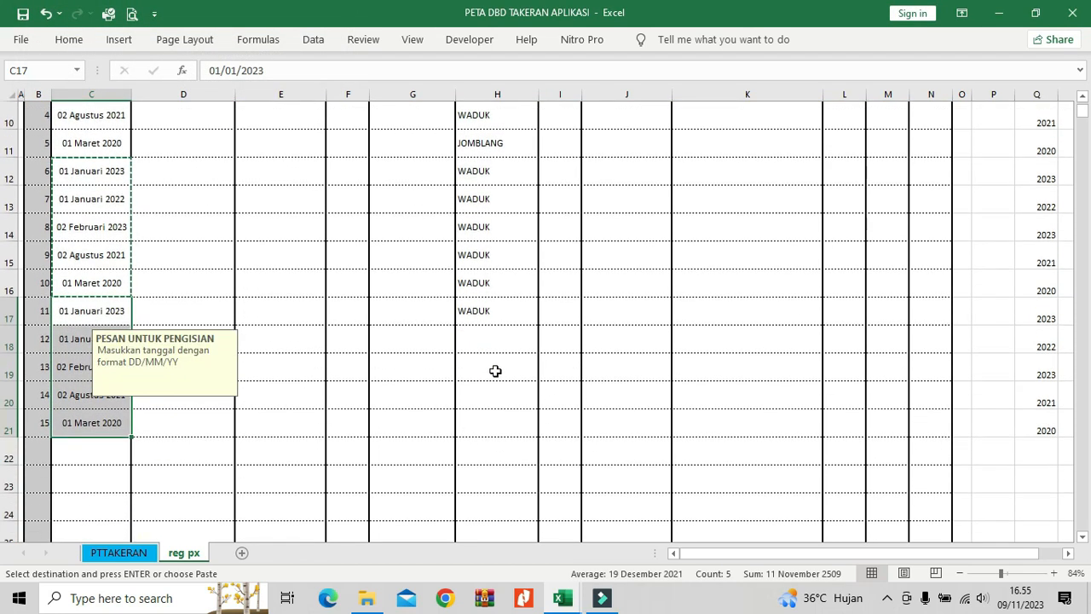
click(484, 319)
click(487, 330)
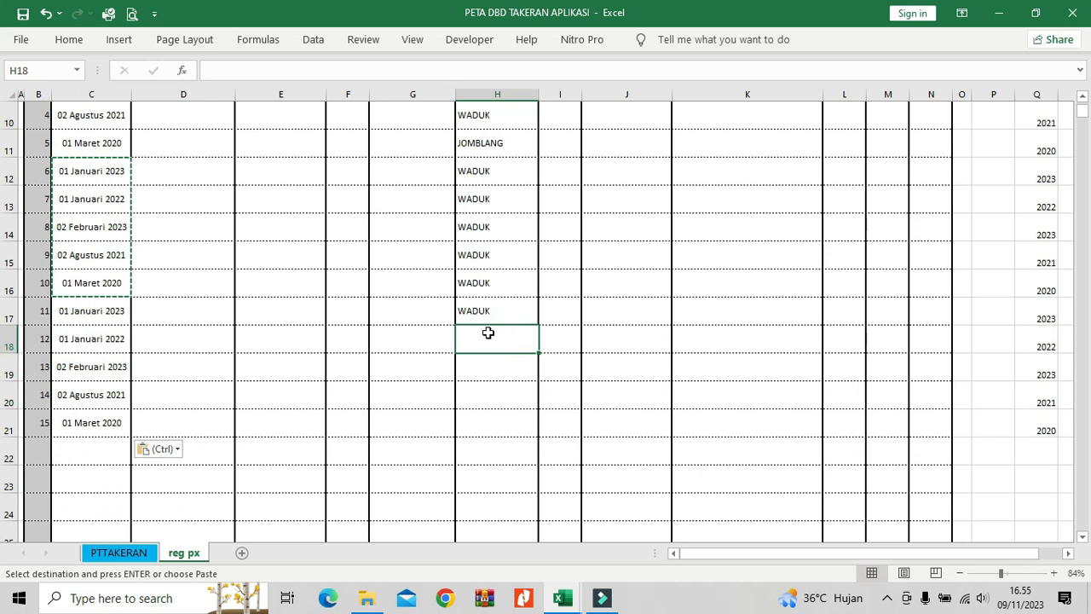
text(tawangrejo)
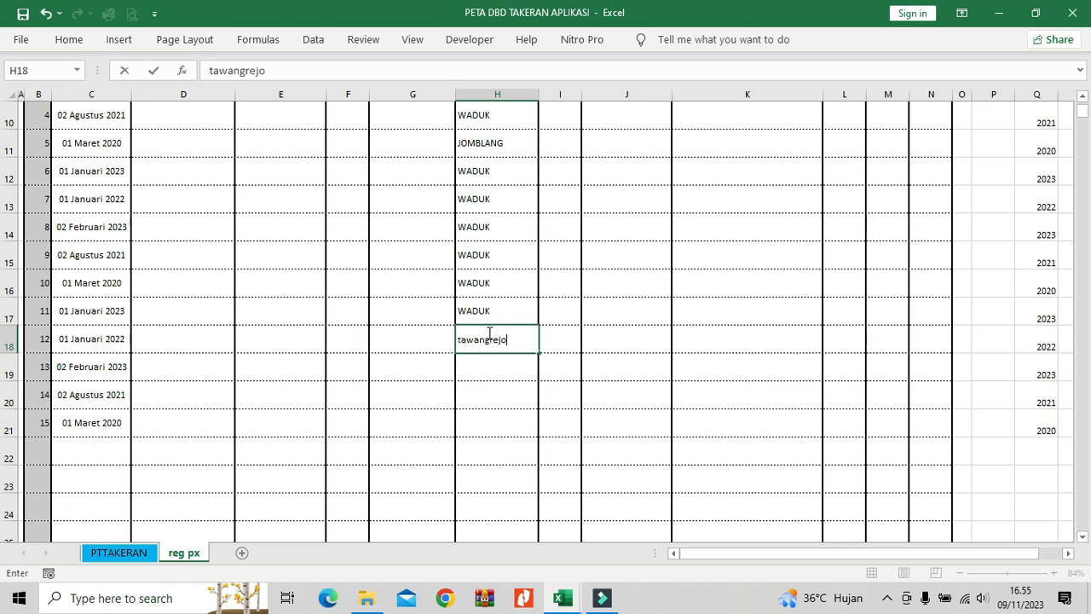
key(ctrl+Return)
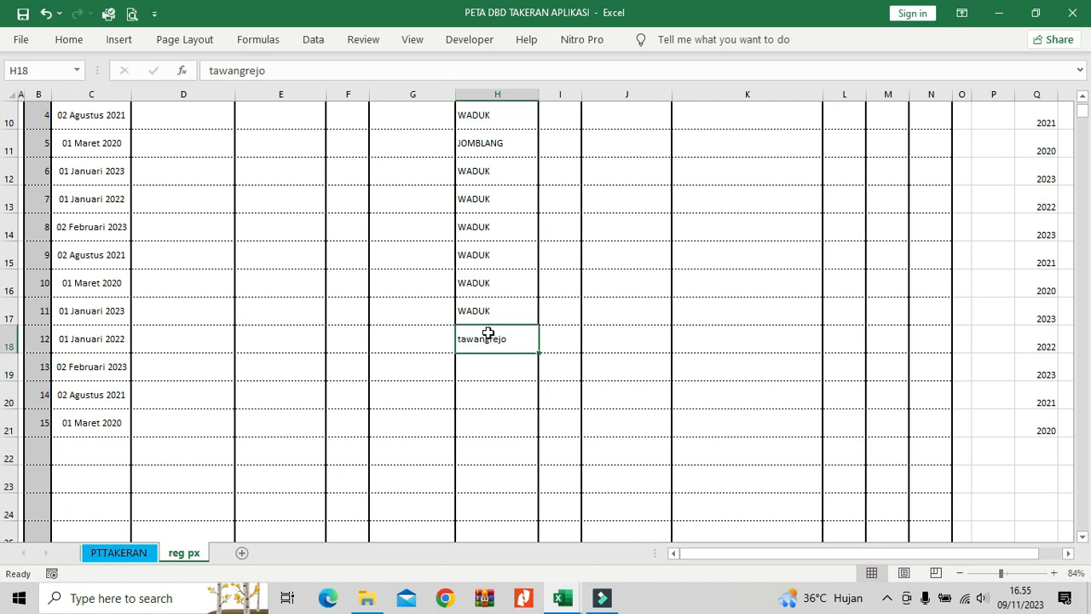
text(TAWANGREJO)
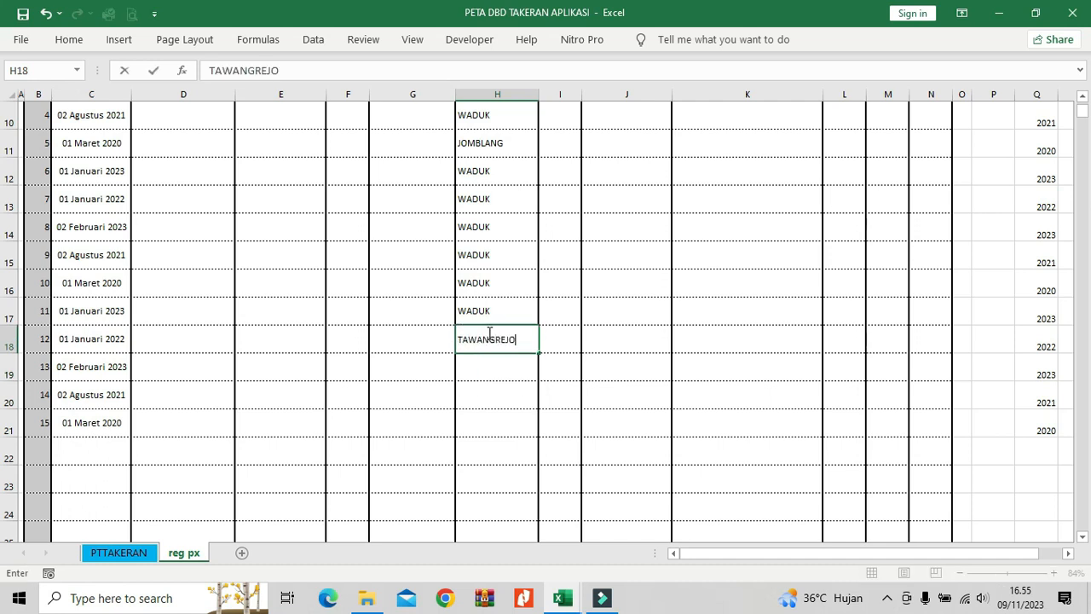
key(Return)
Copy the TAWANGREJO entry in H18 and apply it to H19:H21 with Paste Special
click(488, 334)
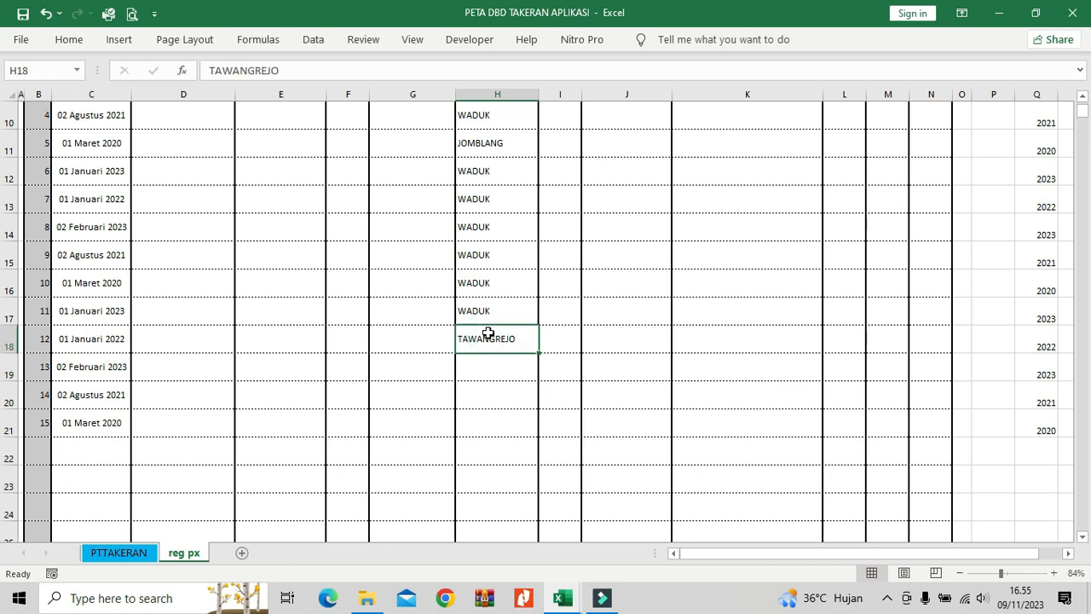
right_click(487, 334)
click(531, 163)
drag(497, 358, 492, 415)
right_click(493, 413)
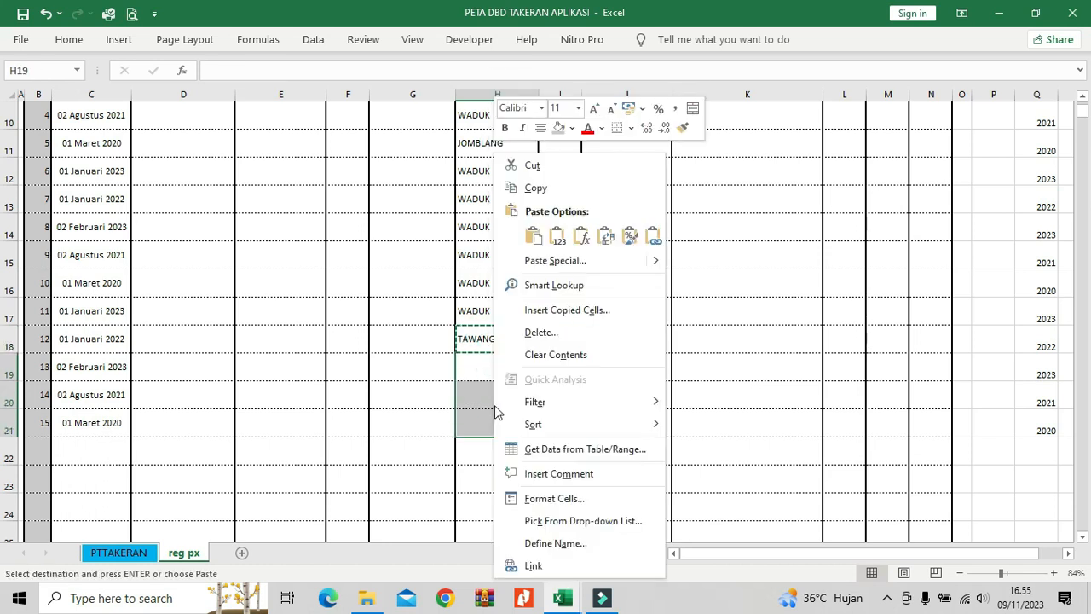
click(565, 269)
click(446, 207)
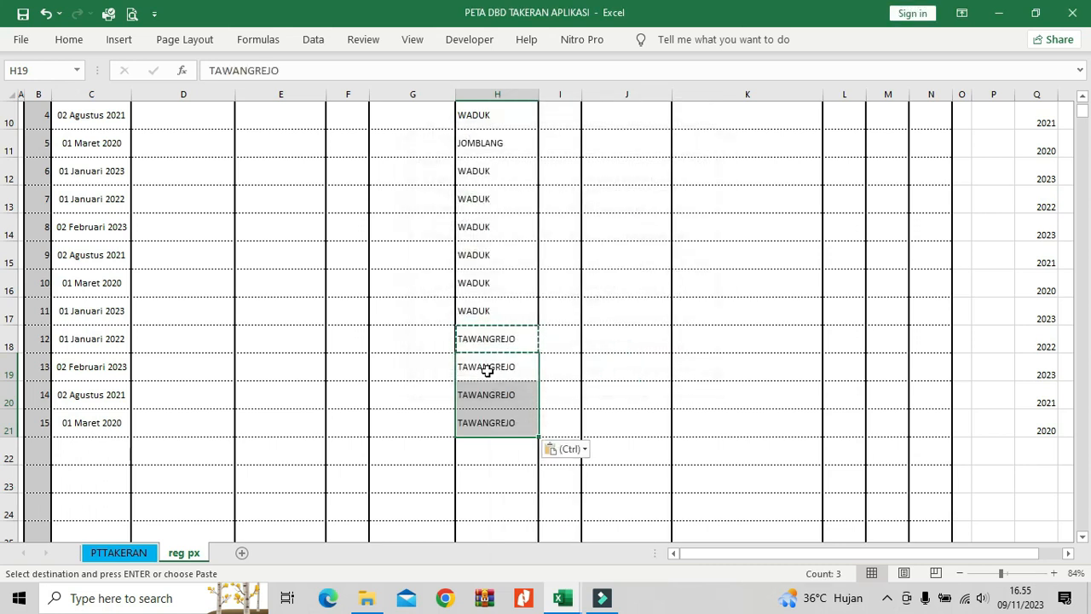
Compare the dates and villages of the new TAWANGREJO records with the case table and status map on PTTAKERAN
click(113, 338)
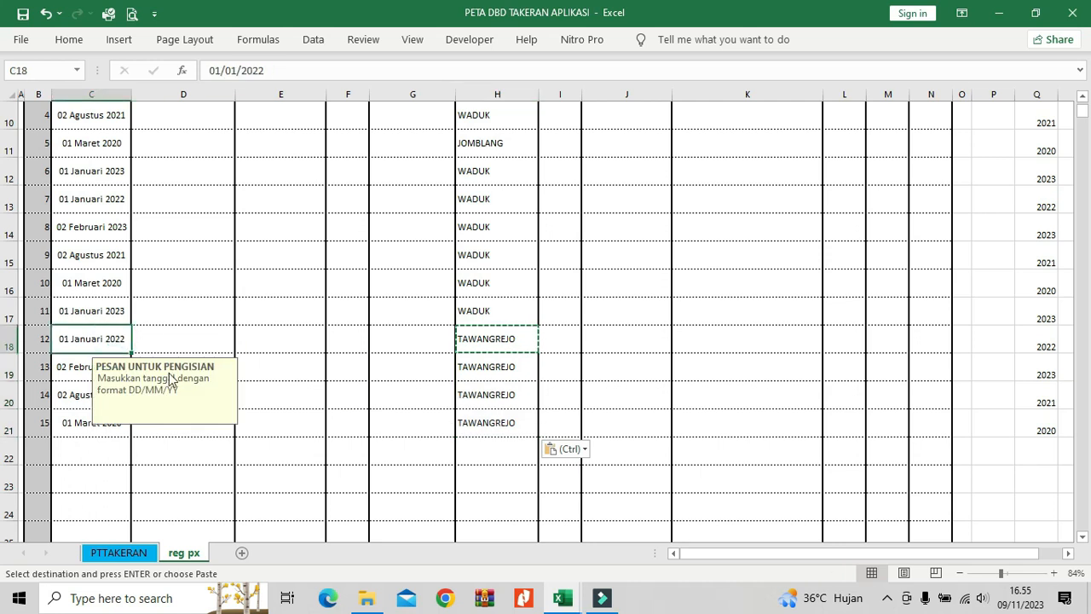
click(122, 473)
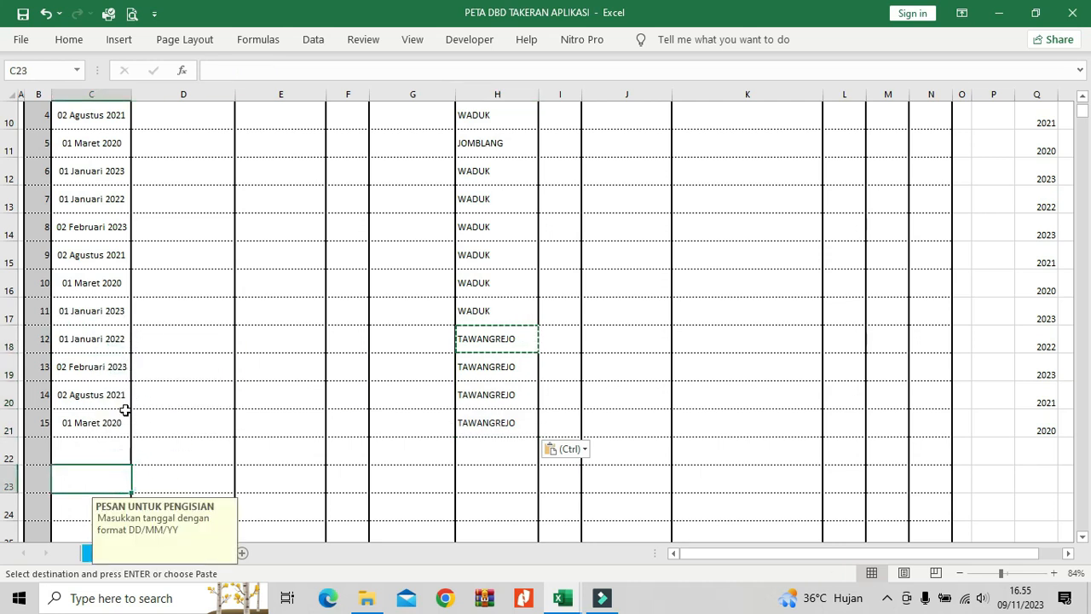
click(126, 395)
click(491, 397)
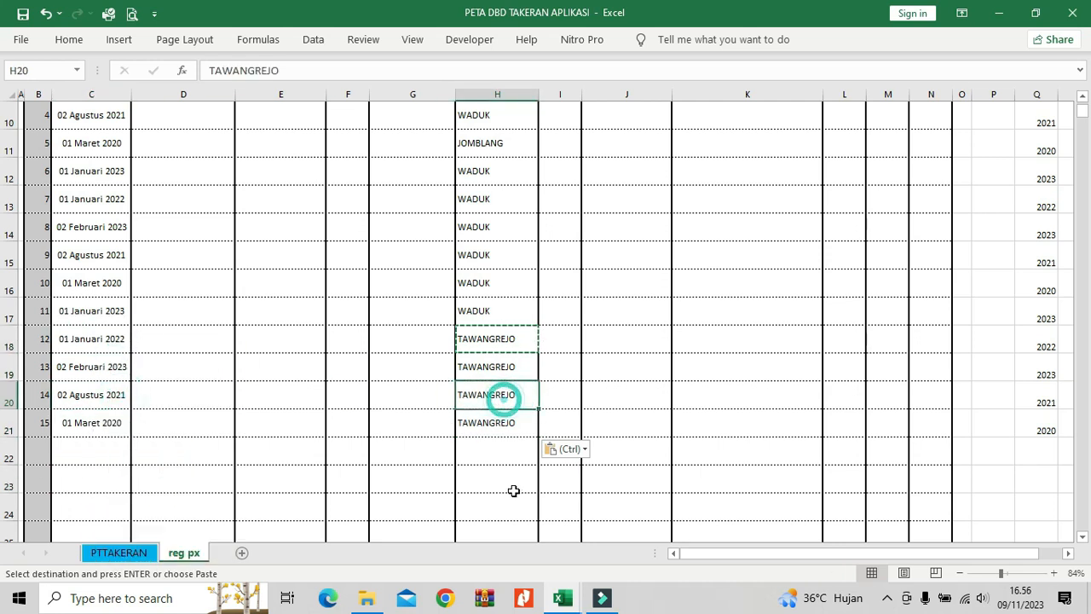
click(136, 553)
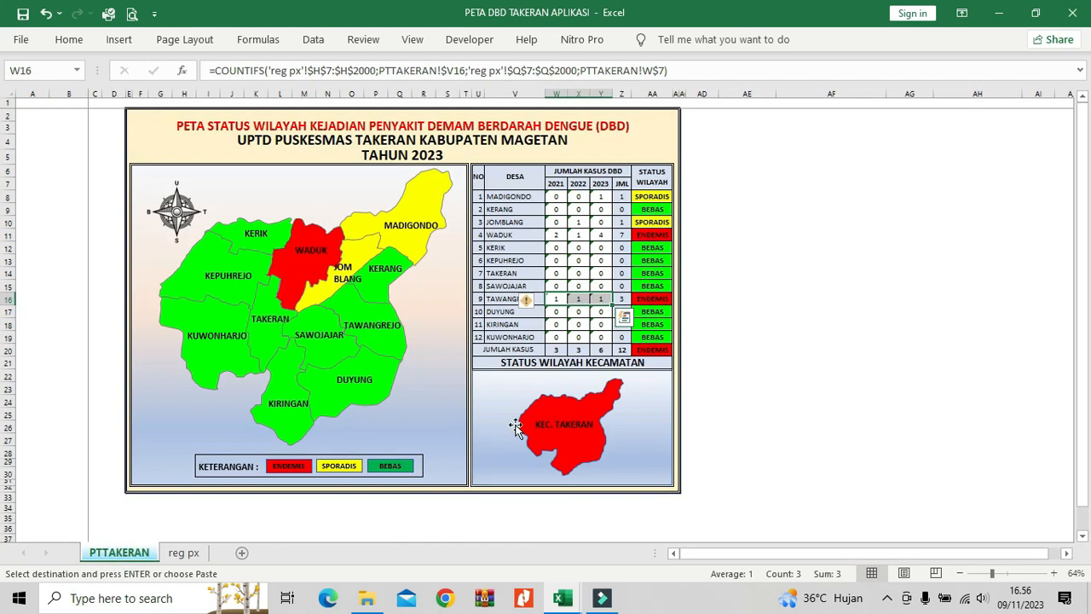
click(490, 325)
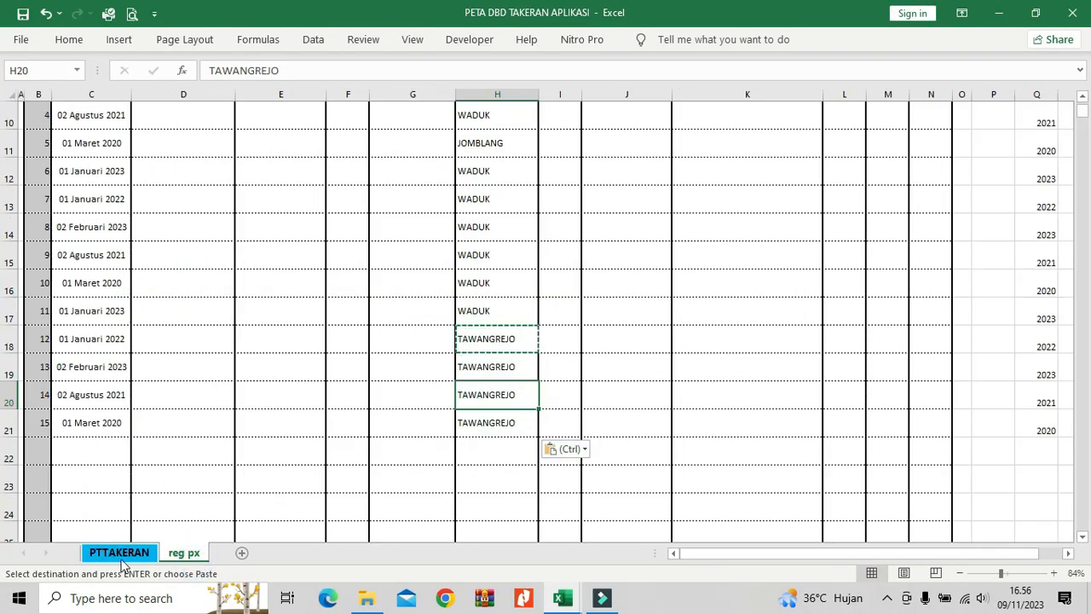
click(120, 556)
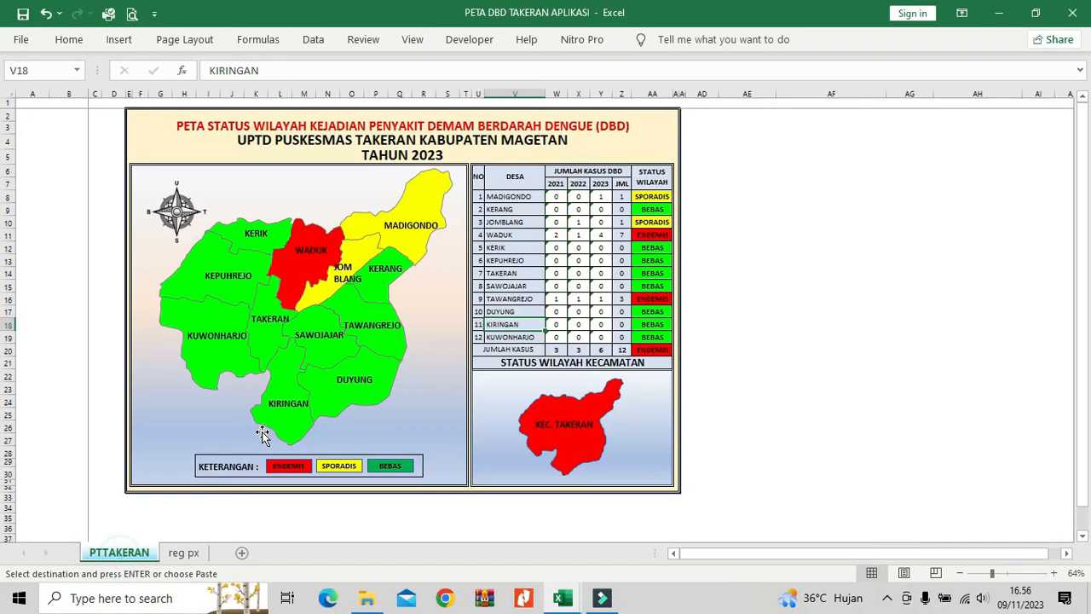
Review the admission date and DESA/KEL entries from the first record onward on the reg px sheet
click(184, 553)
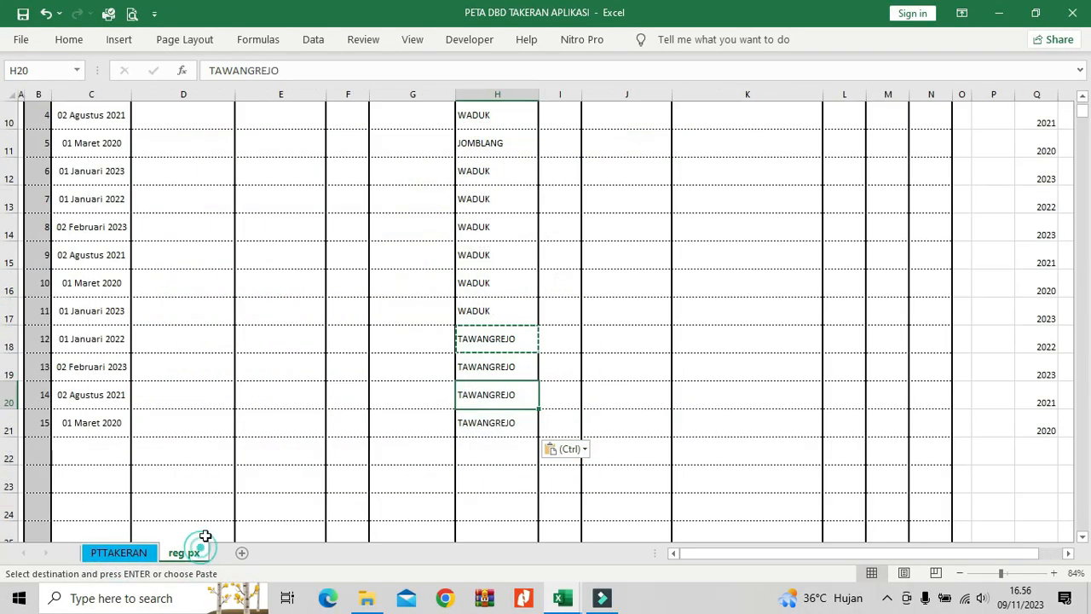
scroll(312, 384, up, 3)
click(174, 211)
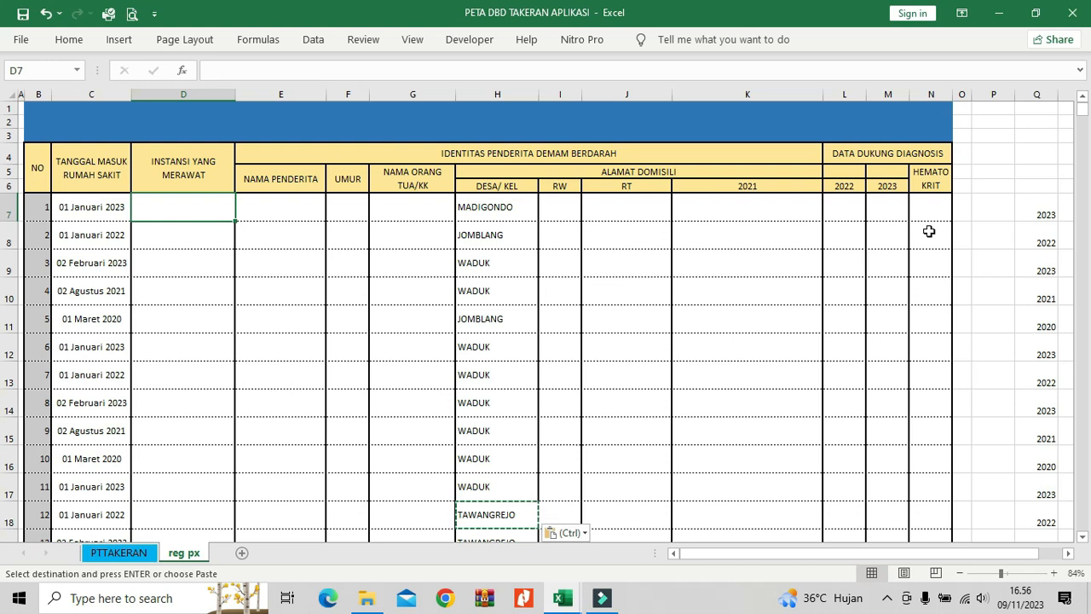
click(104, 215)
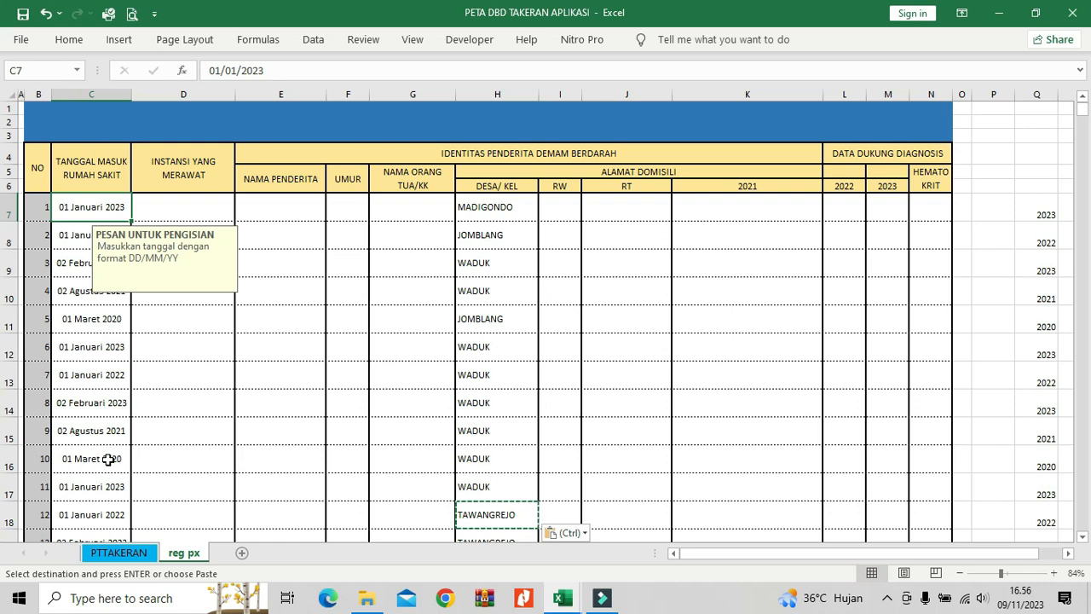
click(505, 209)
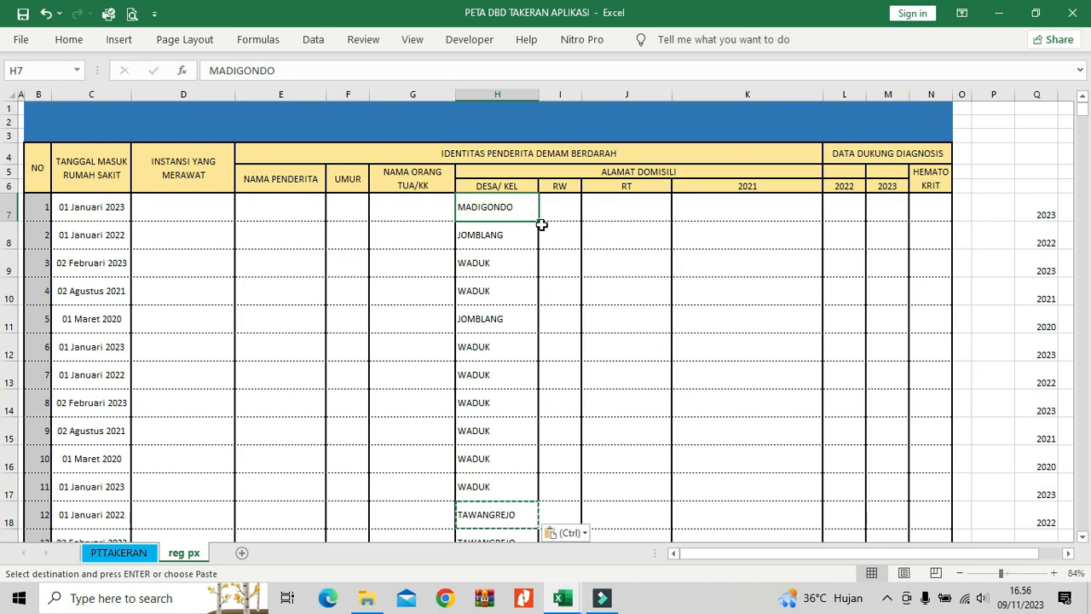
click(508, 263)
click(502, 216)
click(1069, 553)
click(195, 556)
Copy the twelve DESA village names in V8:V19 of the PTTAKERAN case table
click(144, 554)
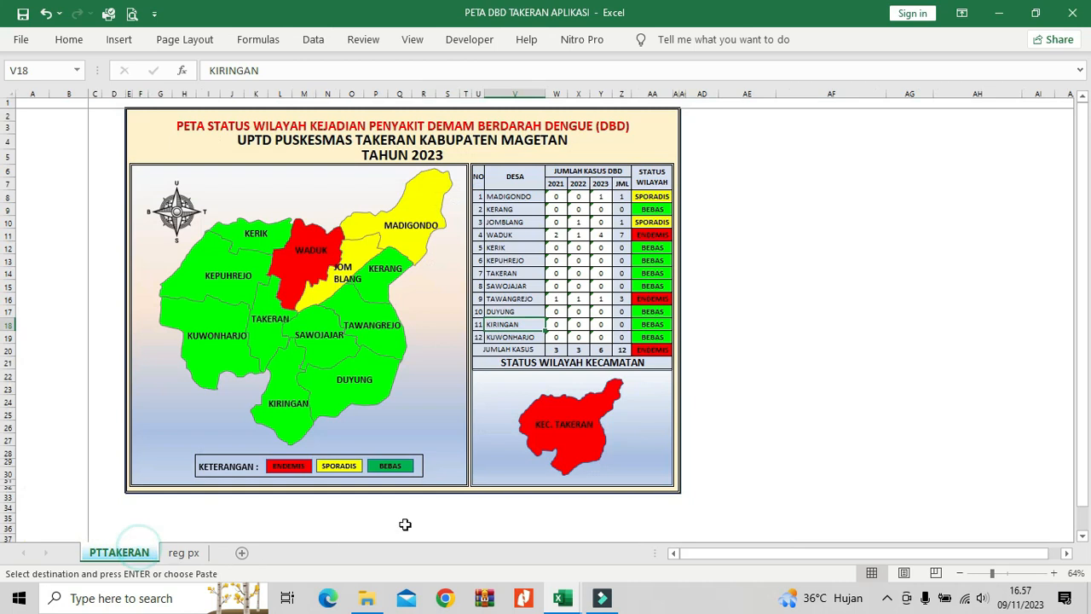
drag(524, 197, 518, 331)
right_click(513, 287)
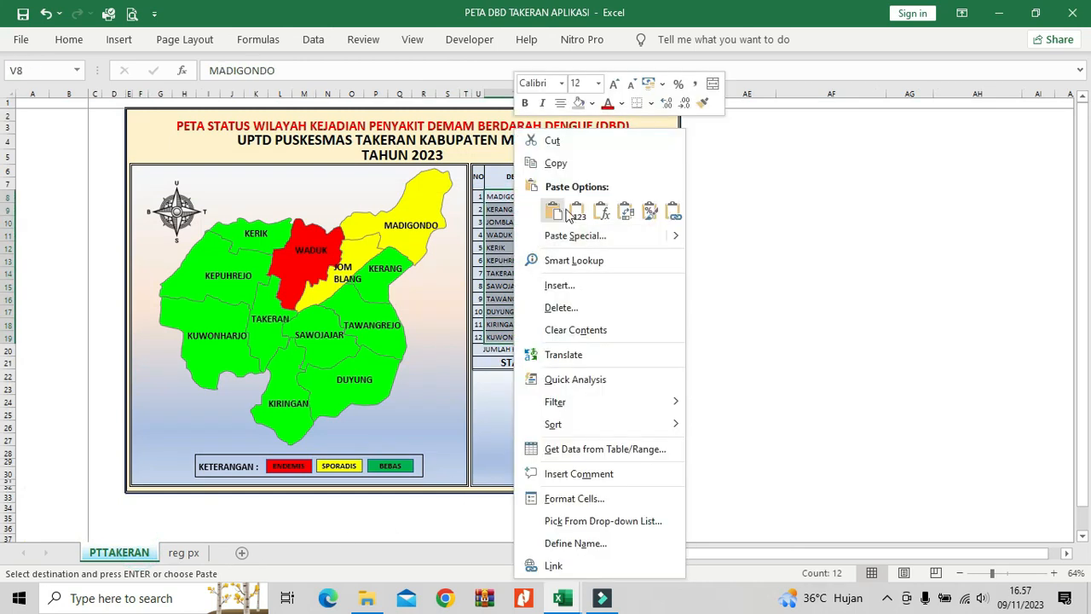
click(571, 173)
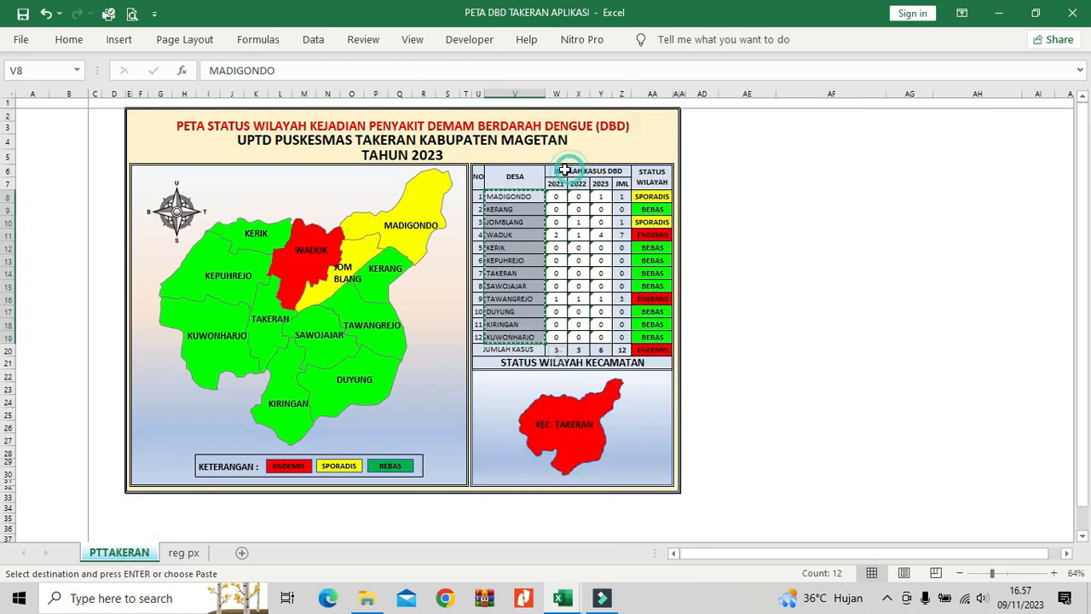
Paste the copied village names as values on the reg px sheet, starting at S7
click(194, 553)
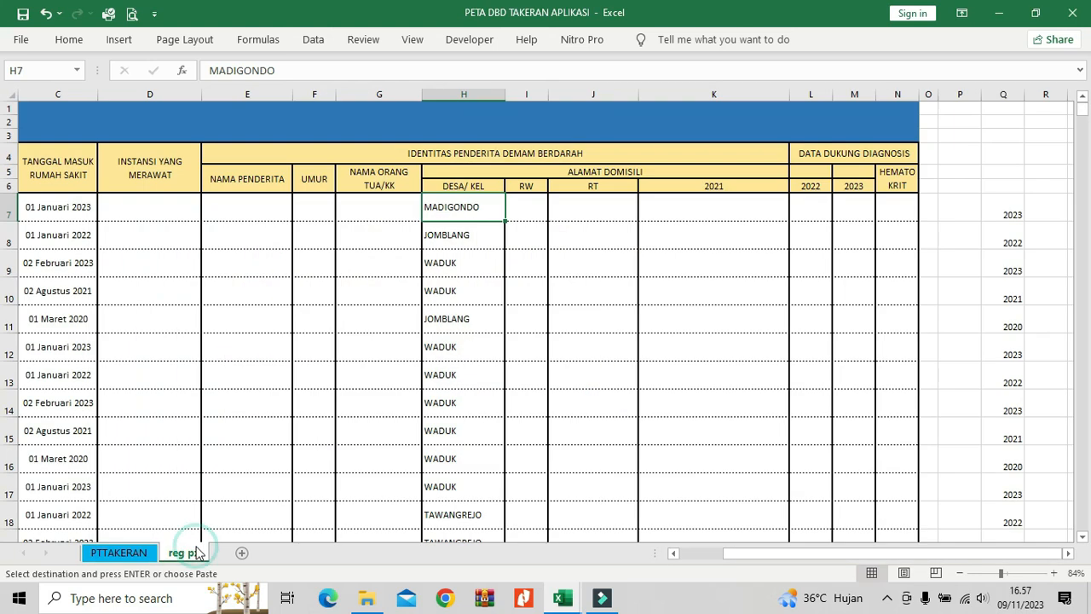
click(1068, 553)
click(1069, 553)
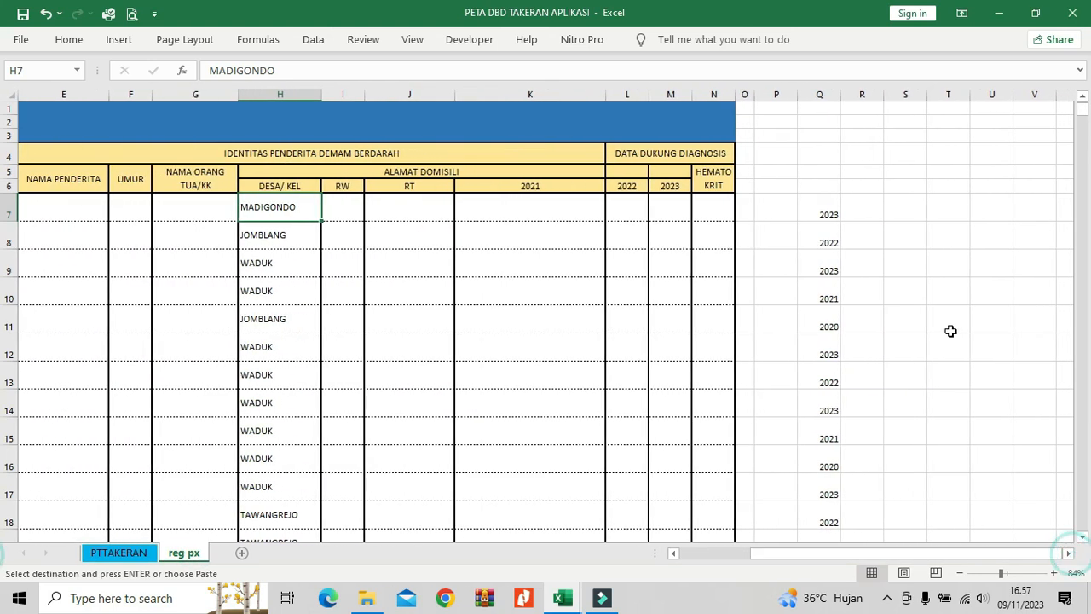
right_click(895, 217)
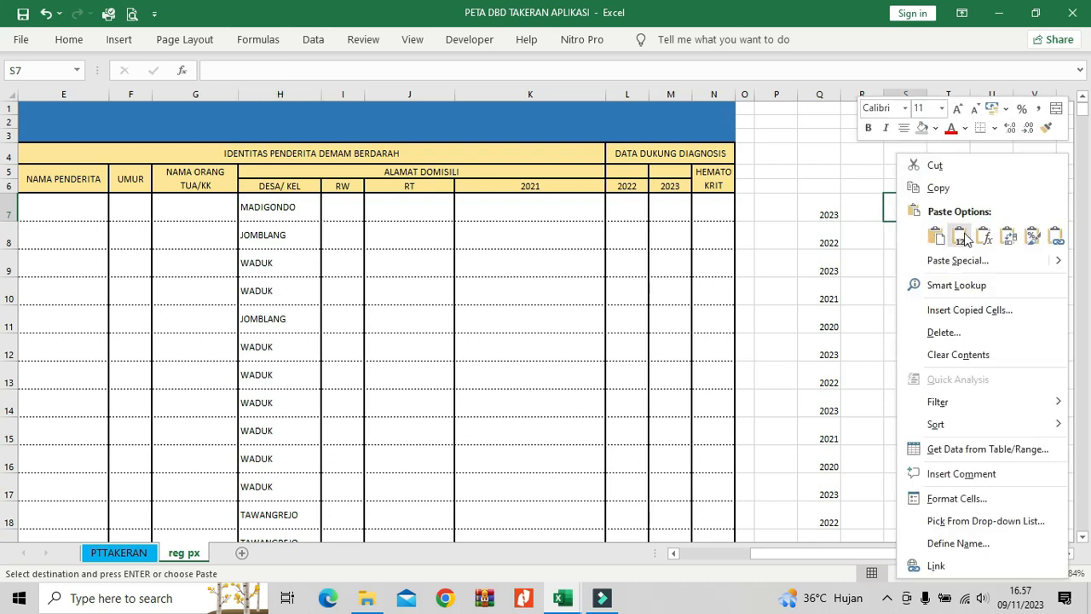
click(972, 262)
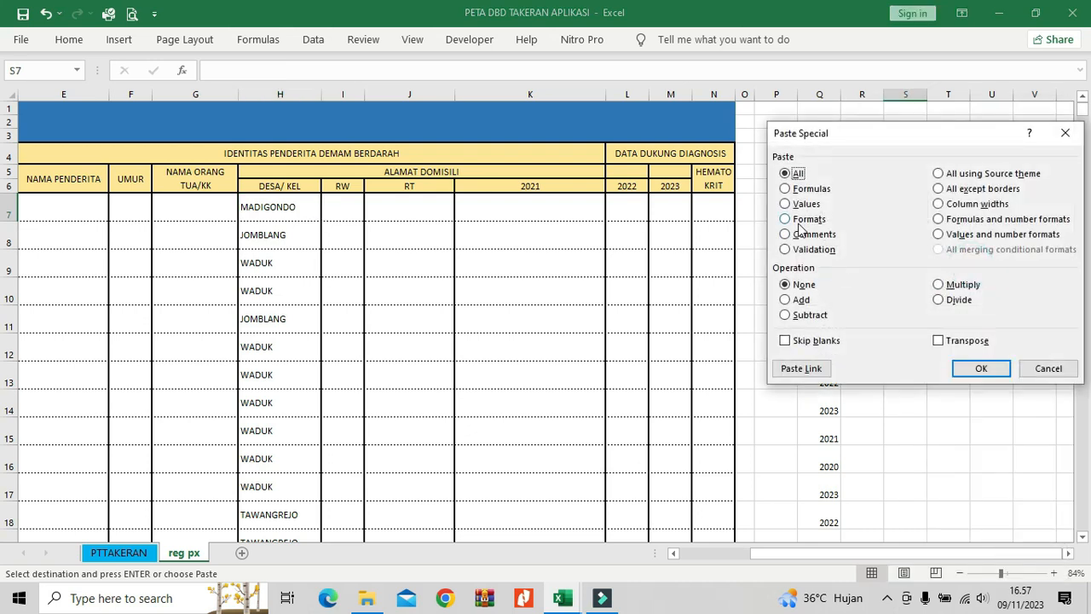
click(810, 204)
click(981, 368)
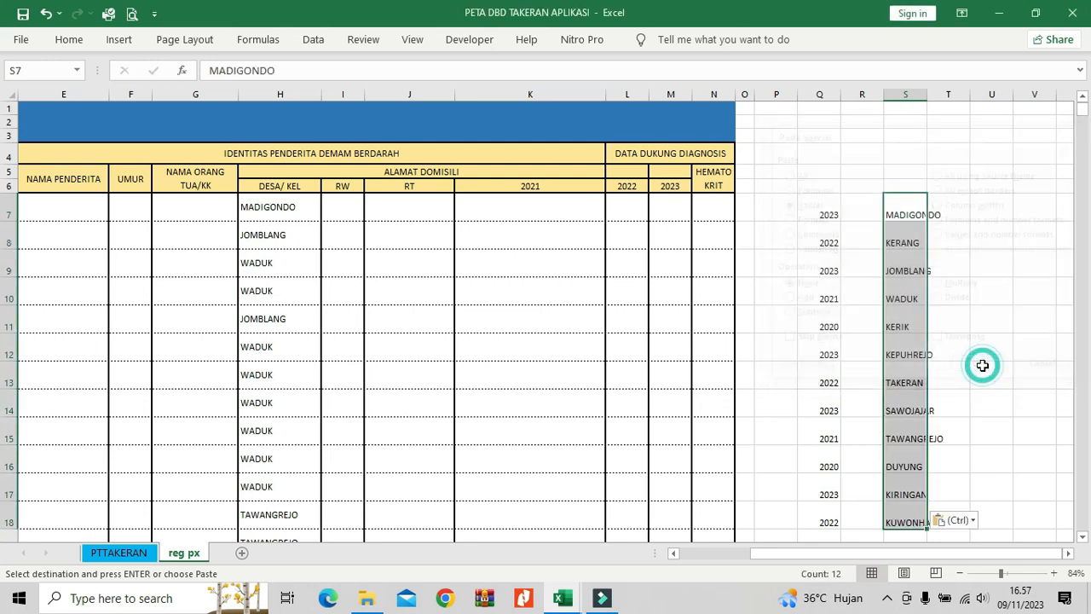
Widen column S to fit the village names and enter the heading NAMA DESA in S6
drag(928, 97, 989, 97)
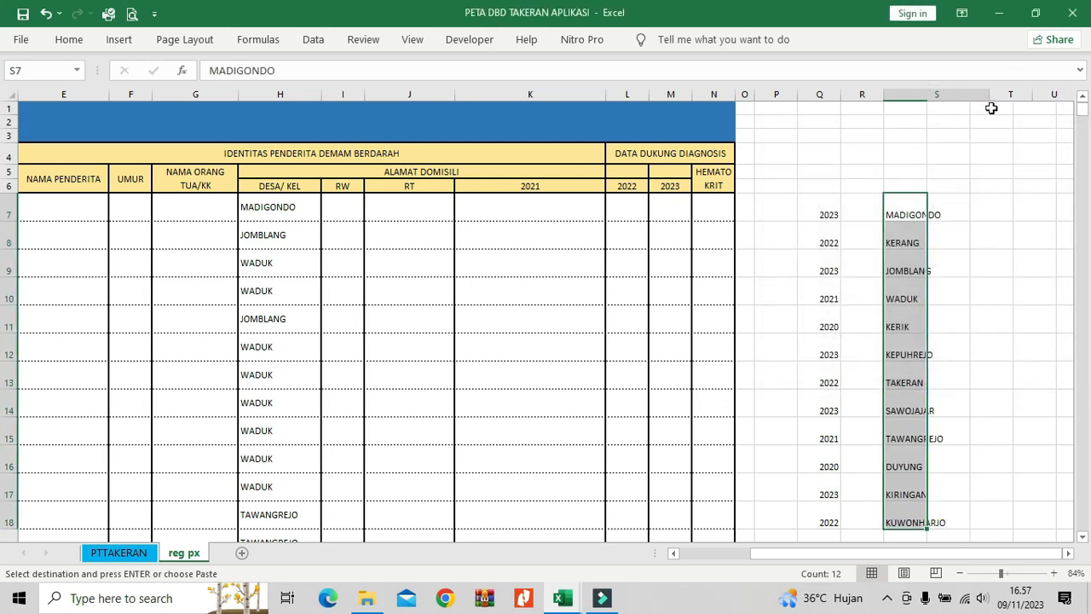
click(914, 186)
key(Escape)
text(NAMA DESA)
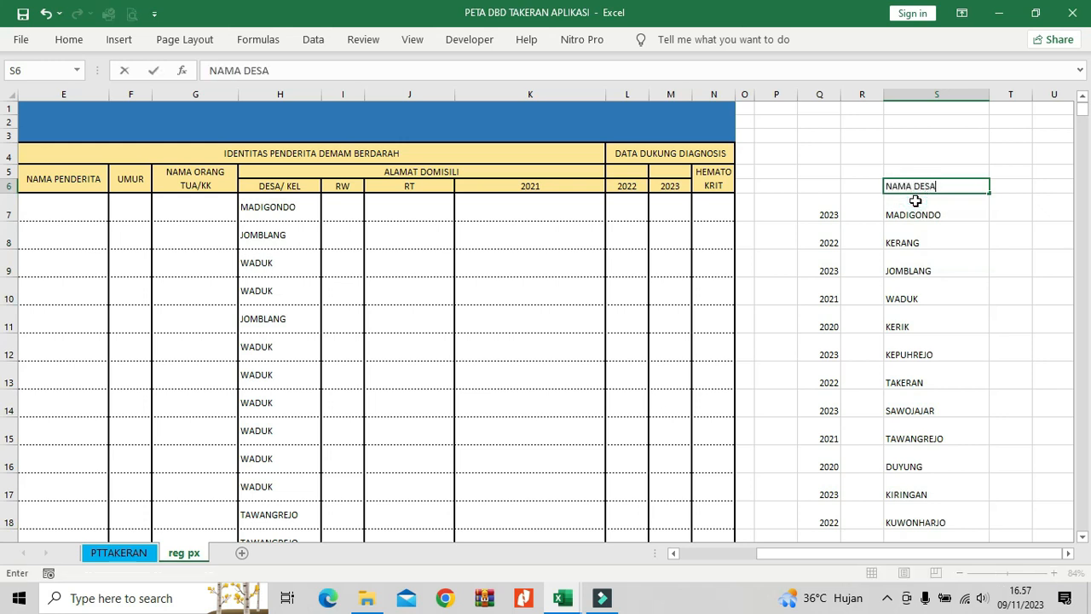
key(Return)
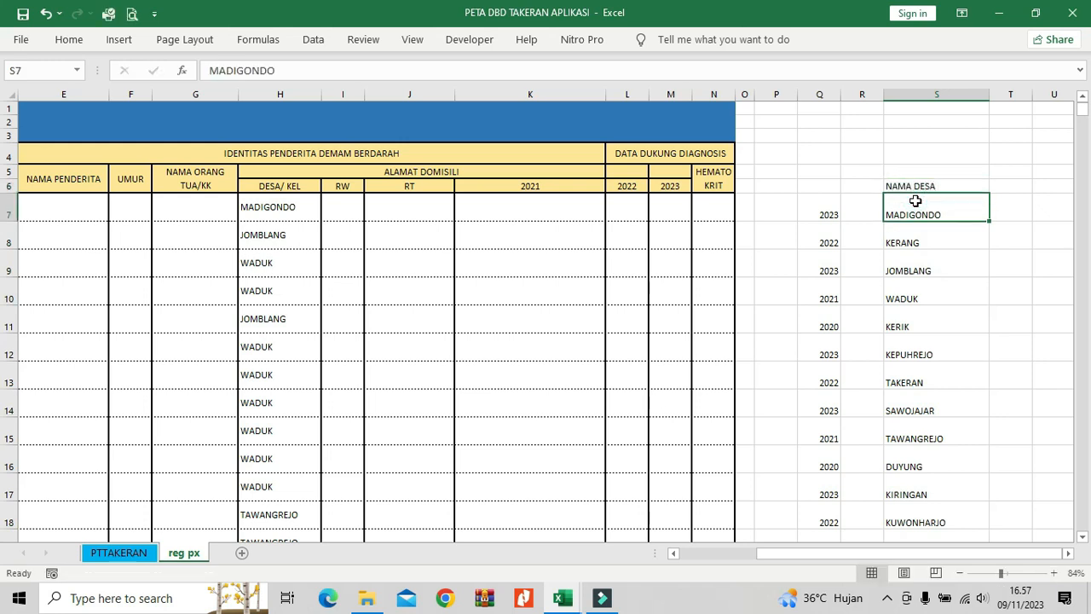
Select all DESA/KEL record cells from H7 down to the table's last row, H2000
click(293, 224)
click(303, 207)
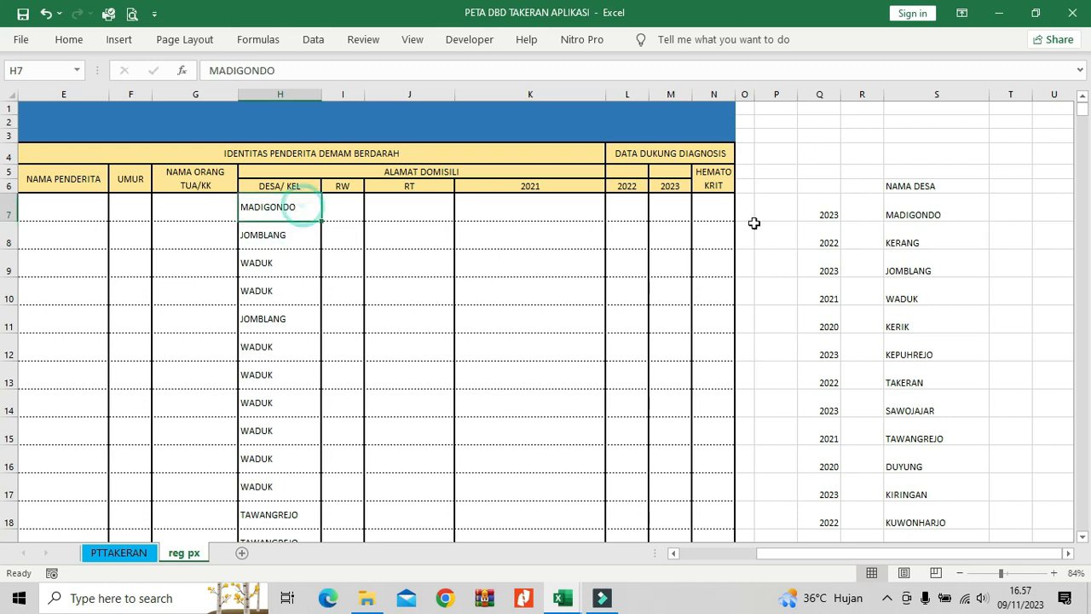
drag(906, 213, 933, 515)
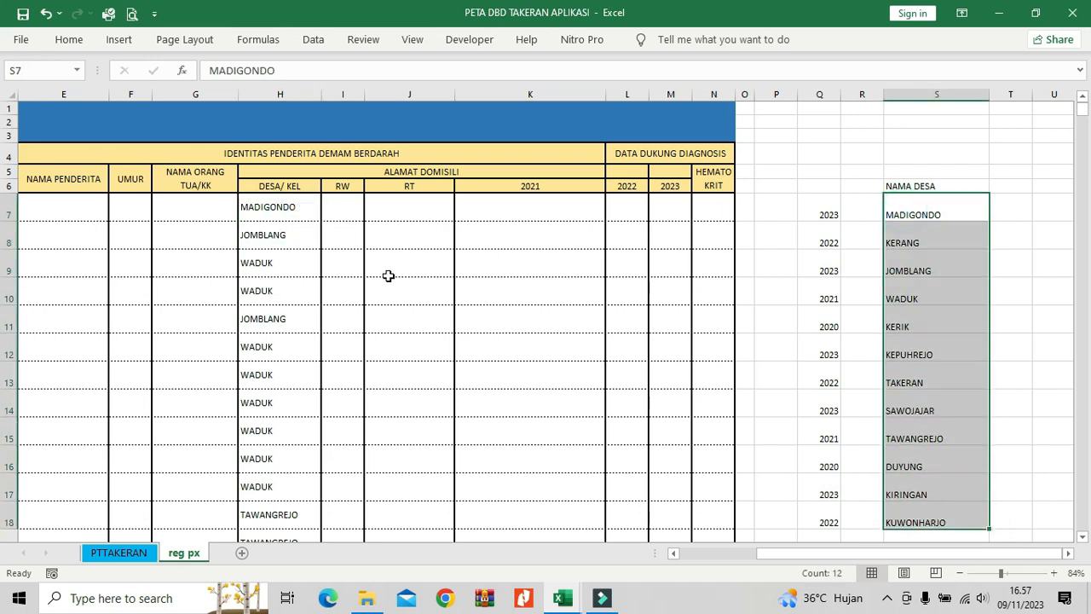
click(288, 207)
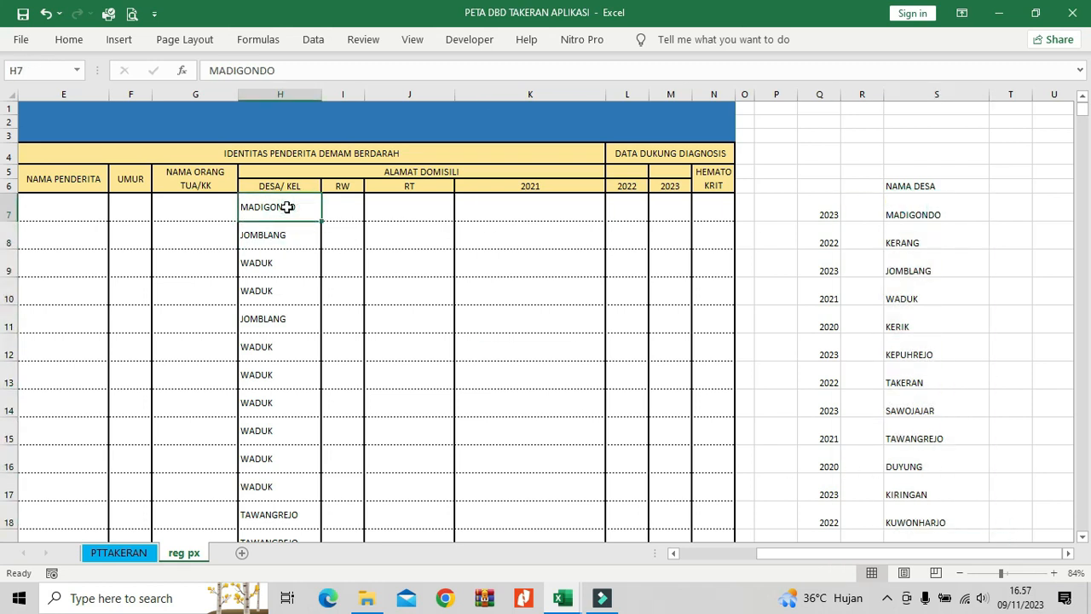
key(ctrl+shift+Down)
key(ctrl+shift+Down)
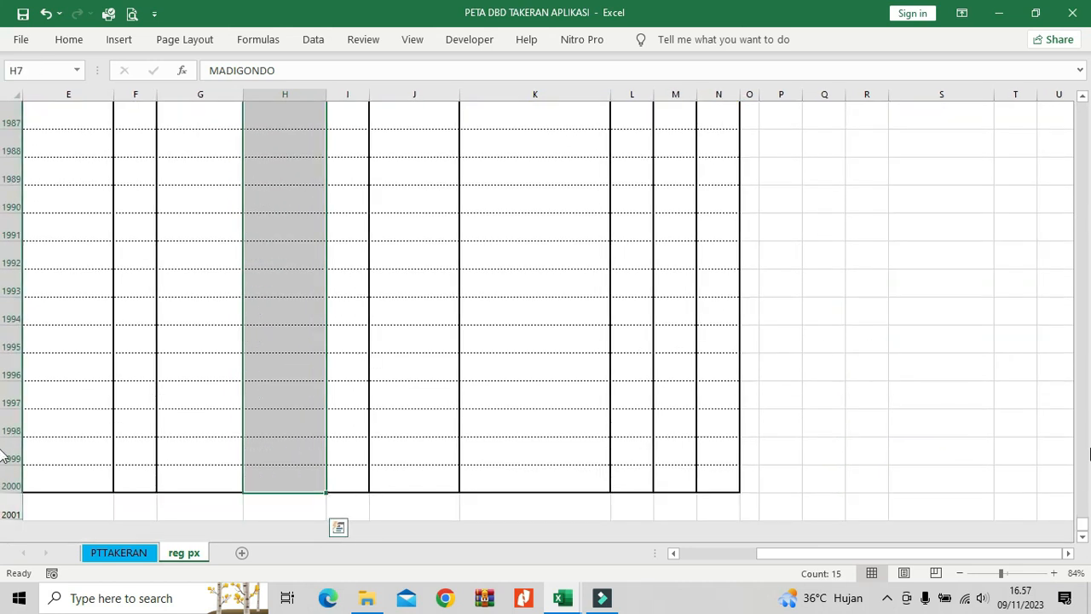
drag(1083, 523, 1081, 104)
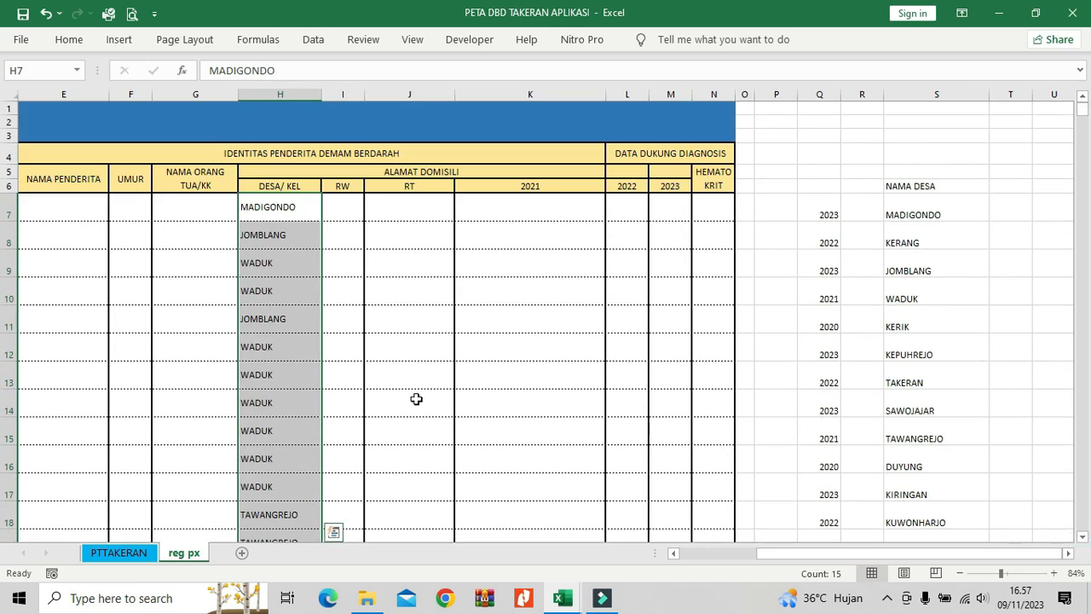
drag(804, 554, 763, 554)
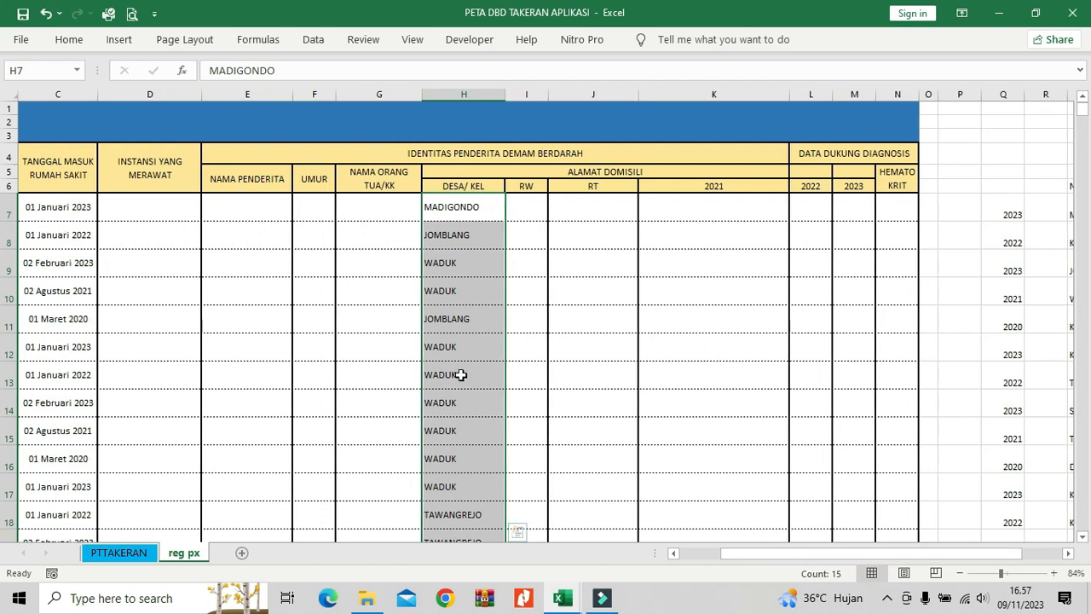
click(672, 555)
click(671, 554)
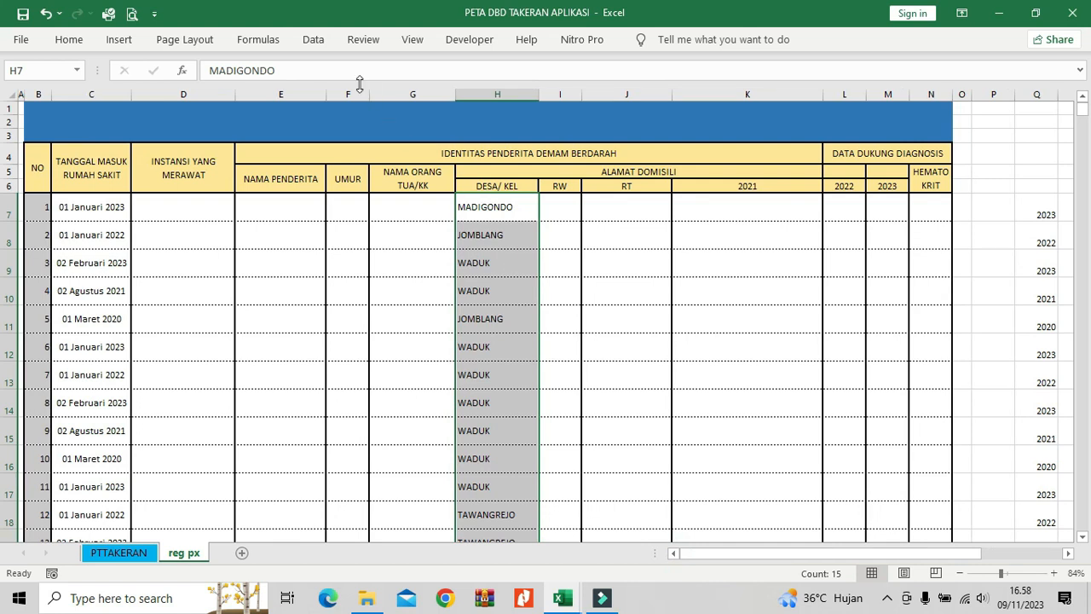
click(314, 40)
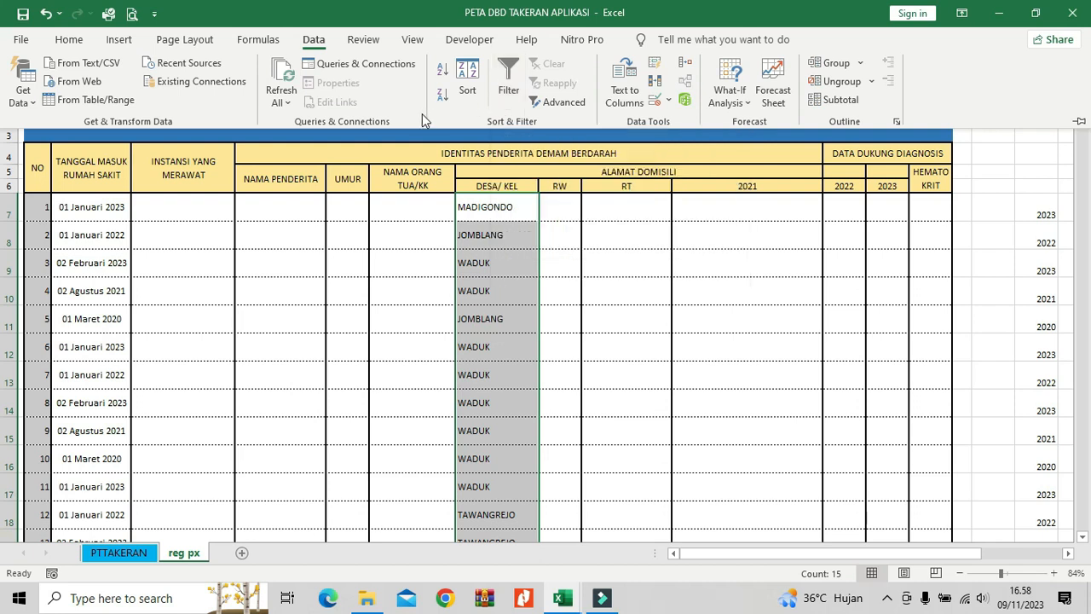
click(31, 104)
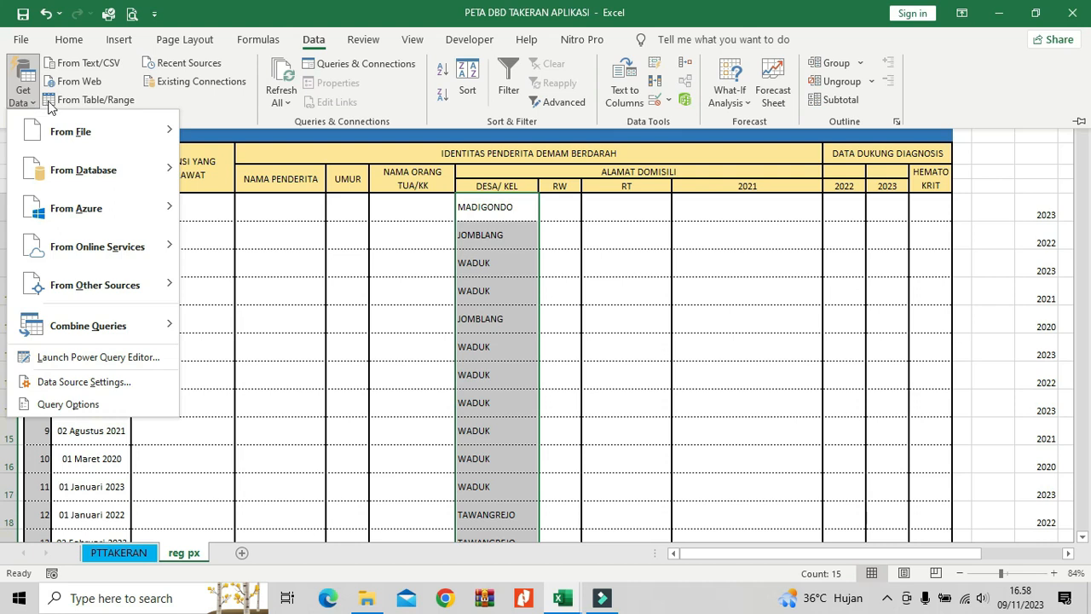
click(119, 380)
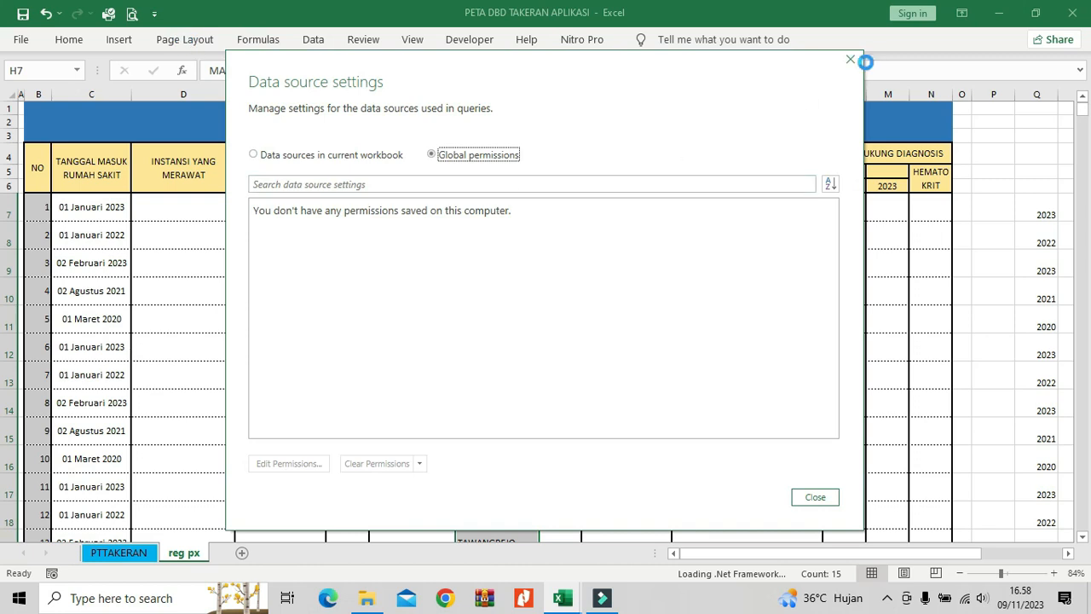
click(850, 60)
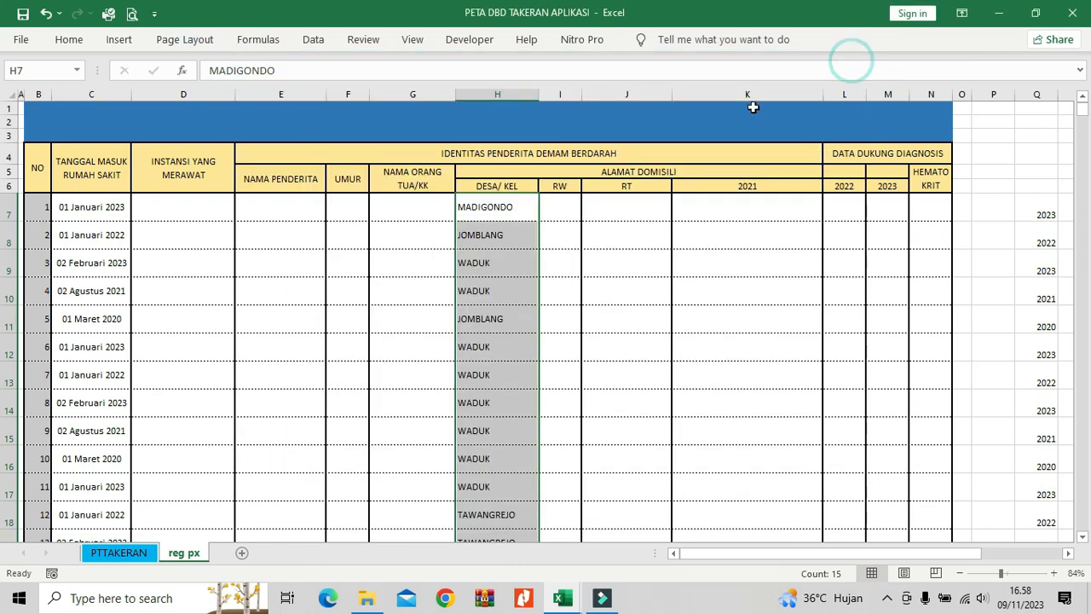
click(69, 43)
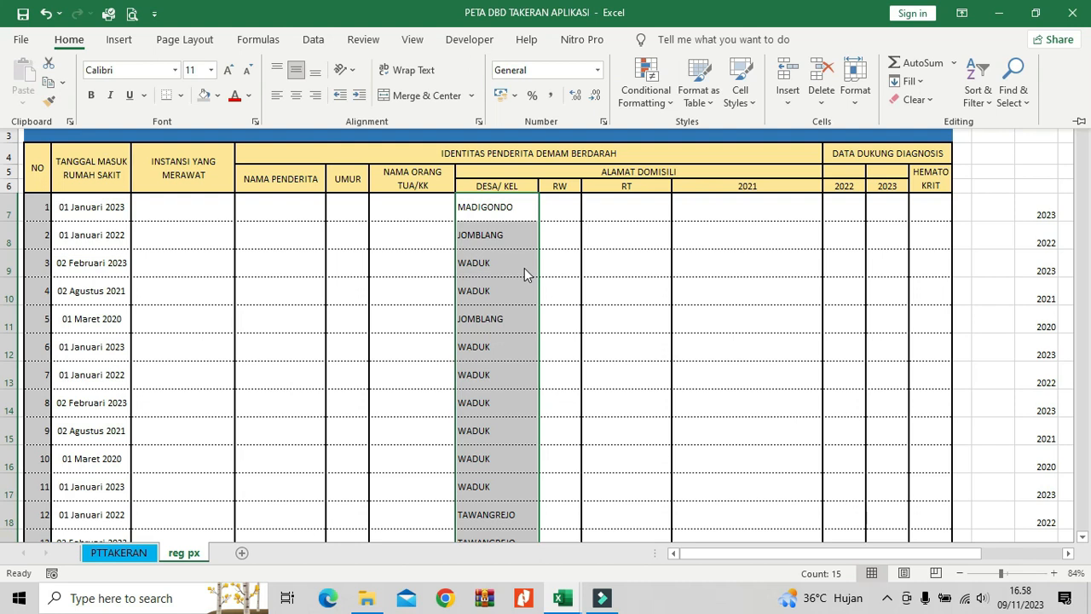
text(L)
key(Escape)
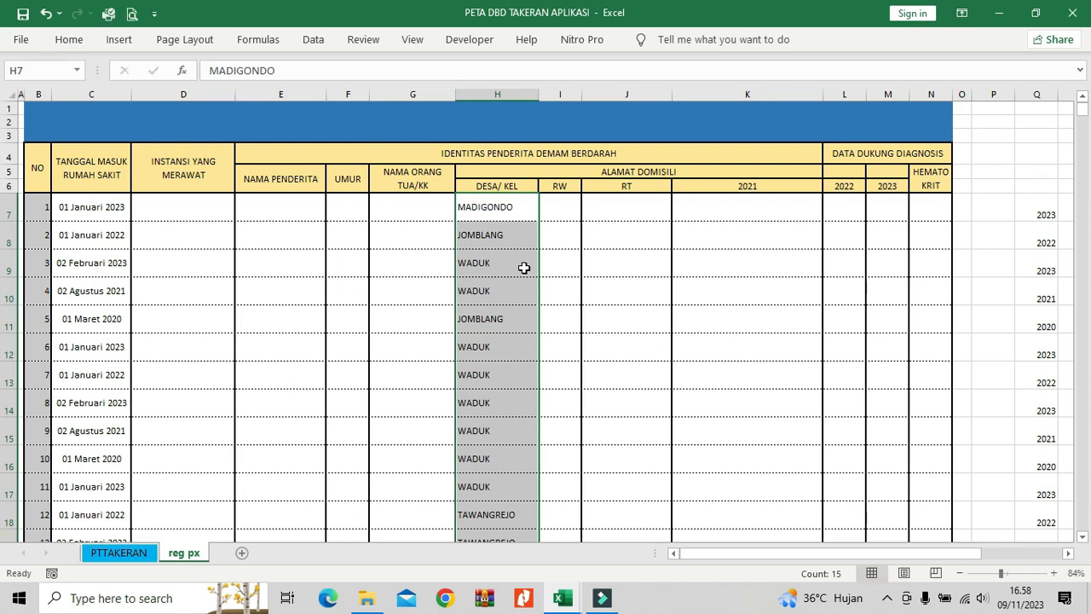
Open Data Validation for the selected DESA/KEL cells and set the allowed criteria to List
key(alt+d)
key(l)
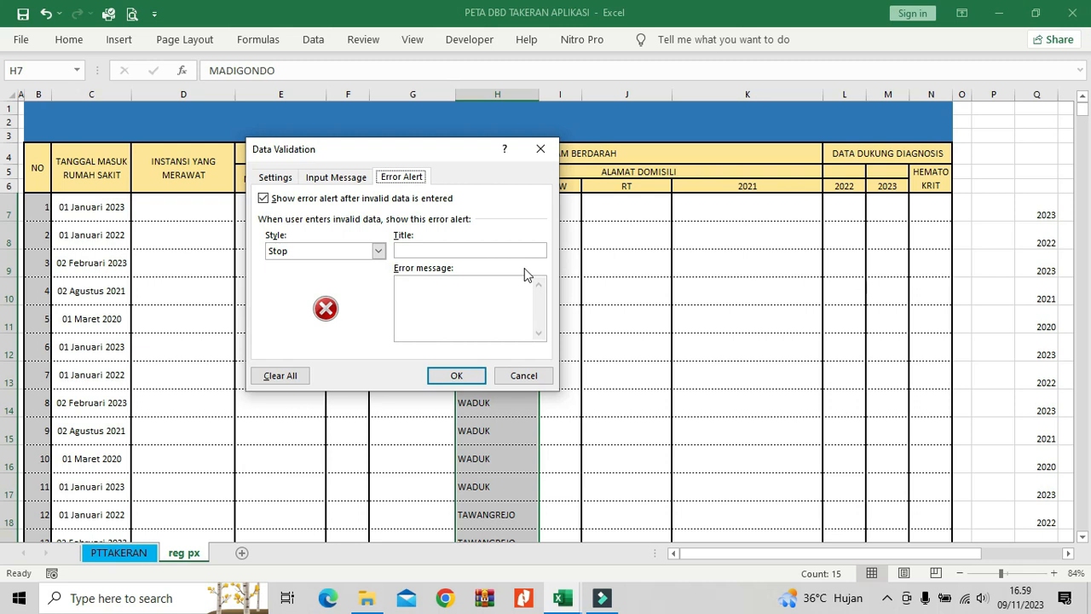
drag(432, 151, 567, 145)
click(412, 174)
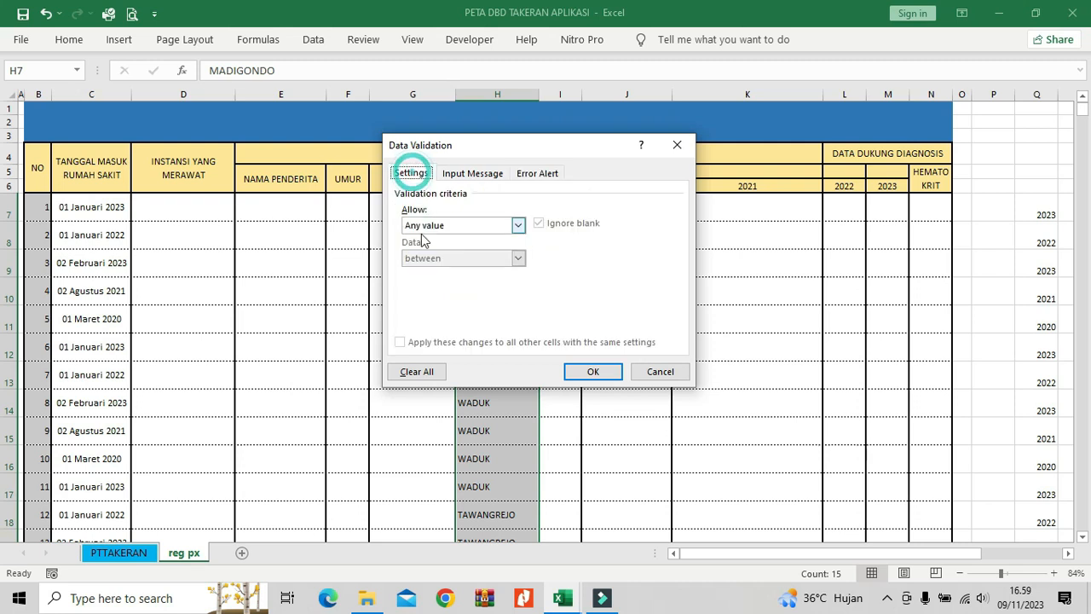
click(519, 225)
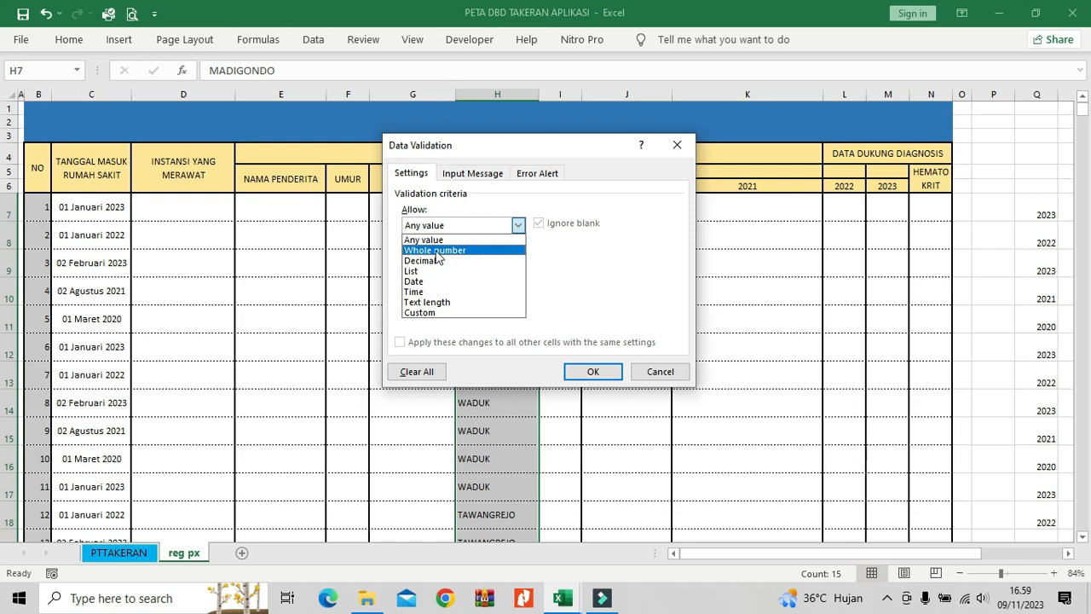
click(413, 175)
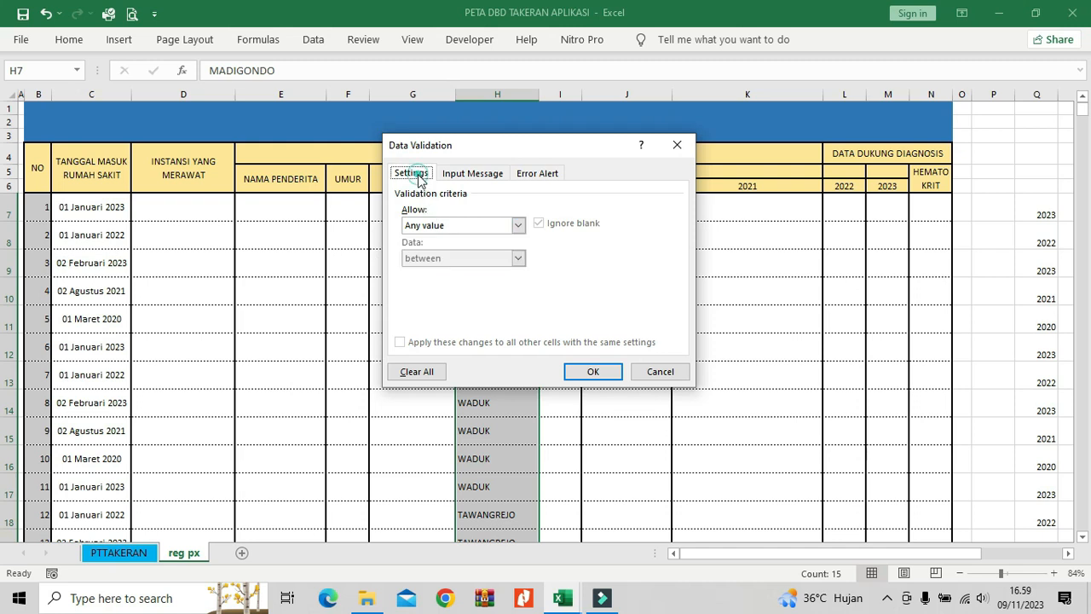
click(519, 225)
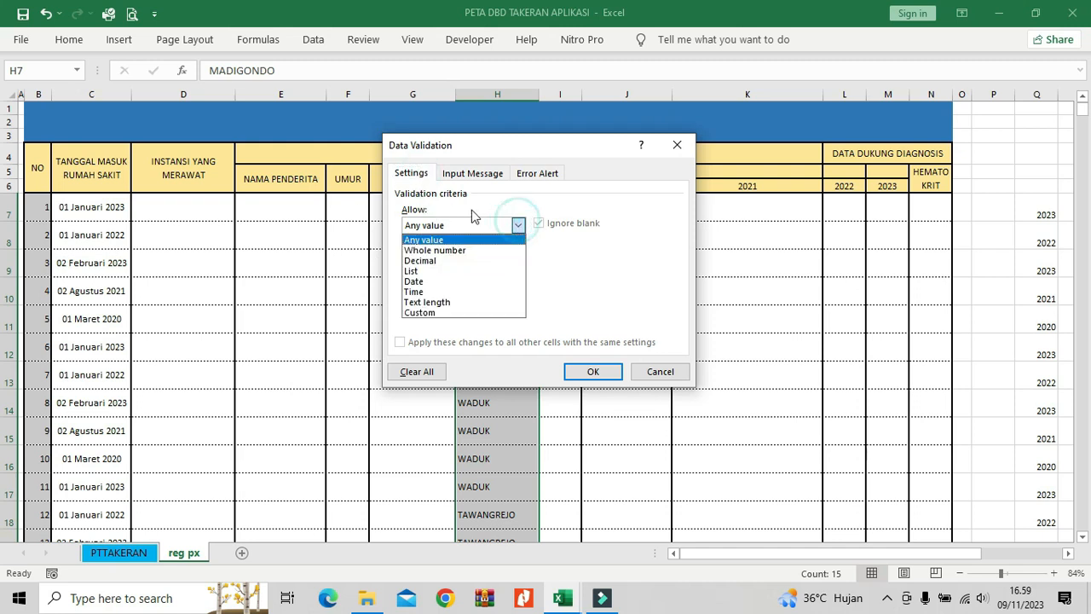
click(430, 271)
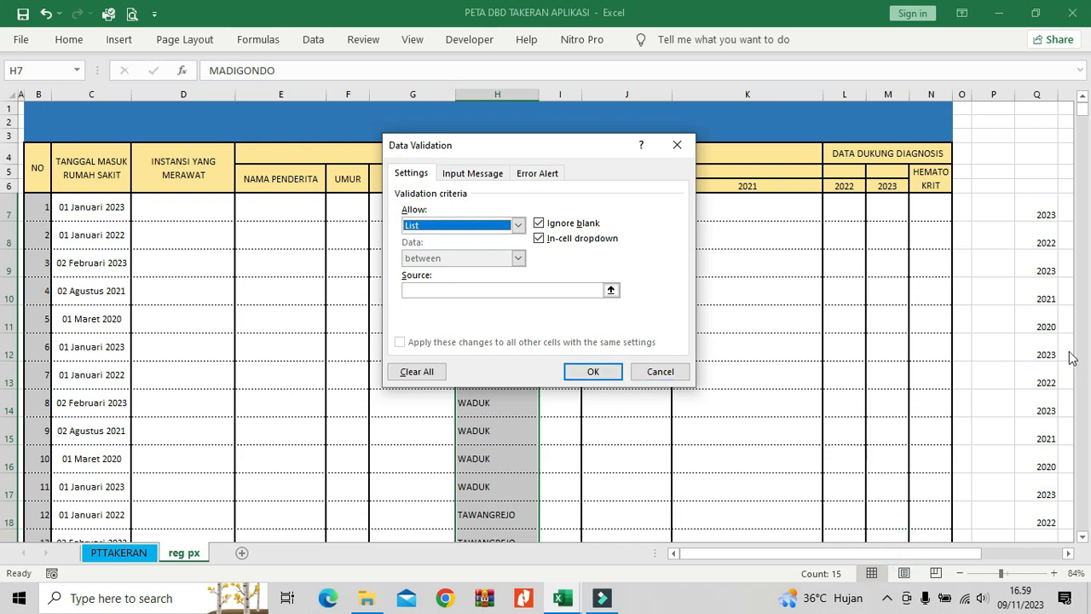
Set the validation list source to the village names in =$S$7:$S$18
click(532, 289)
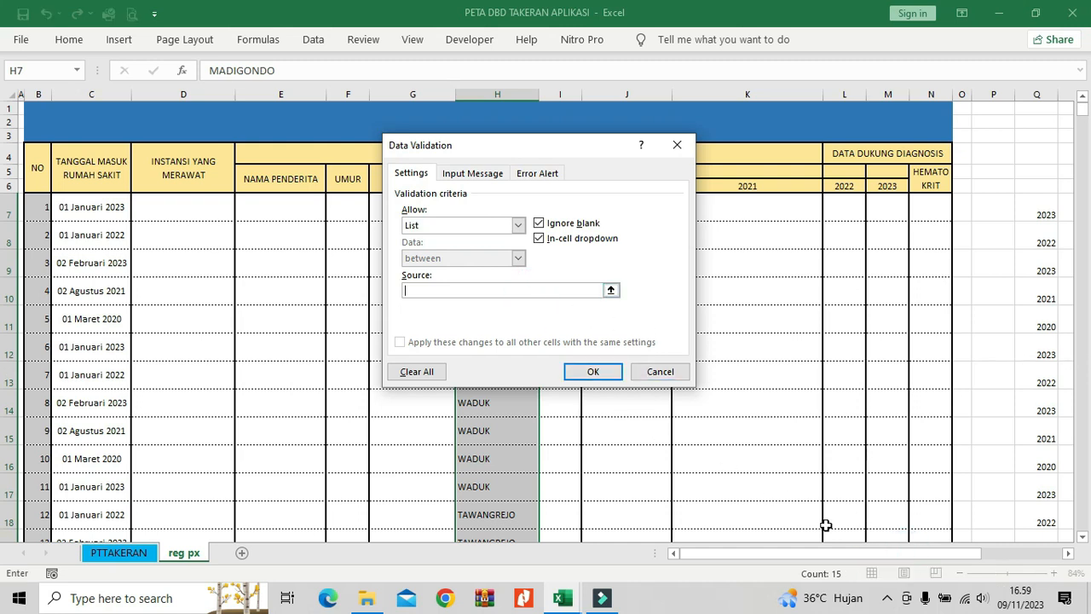
drag(870, 552, 963, 565)
click(915, 218)
drag(917, 222, 935, 444)
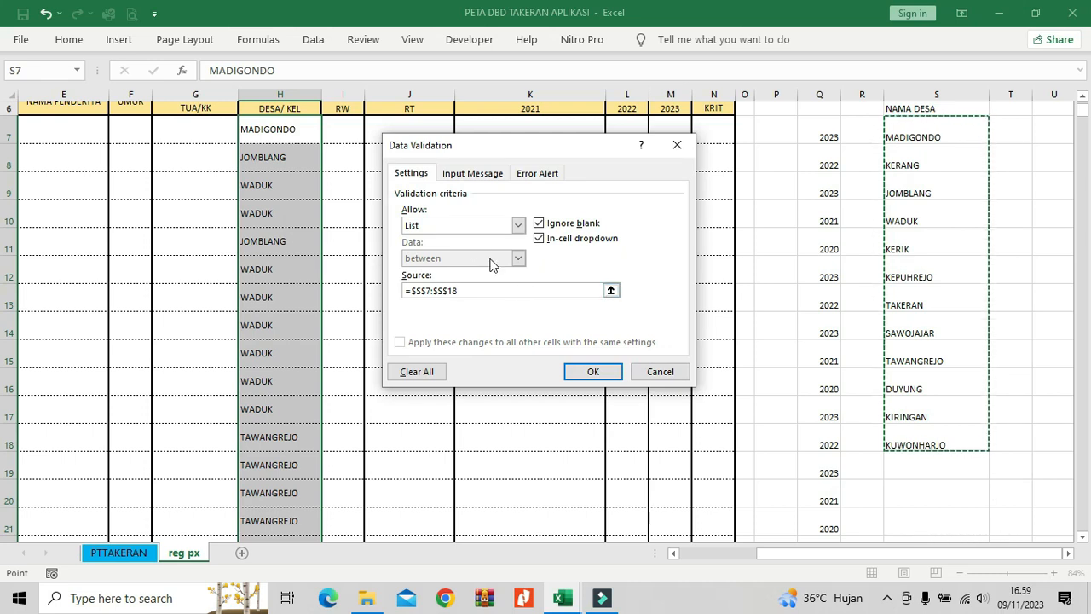
Enter the validation input message "Pilih atau ketik nama desa" for the DESA/KEL cells, leaving its title blank
click(469, 174)
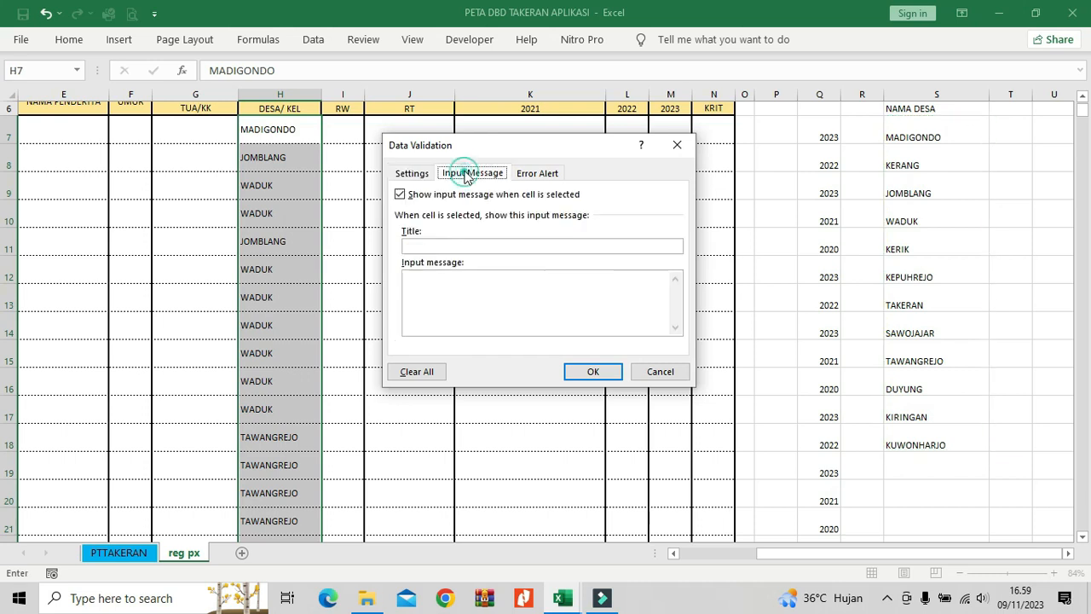
click(446, 242)
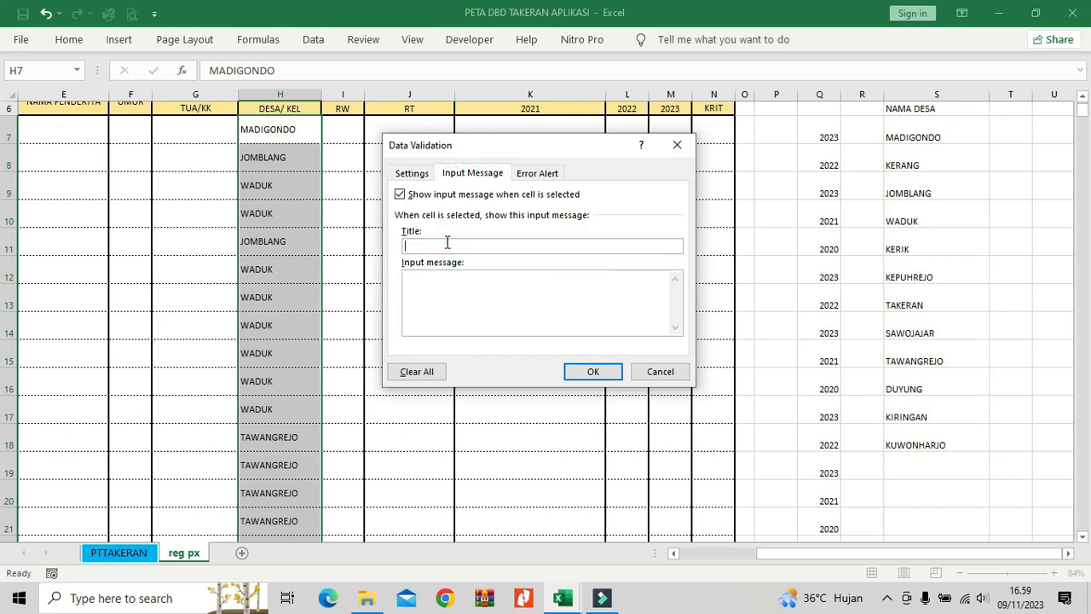
text(pILI)
key(BackSpace)
key(BackSpace)
key(BackSpace)
key(BackSpace)
key(BackSpace)
text(Pilih nama desa)
click(427, 280)
text(atau ketik)
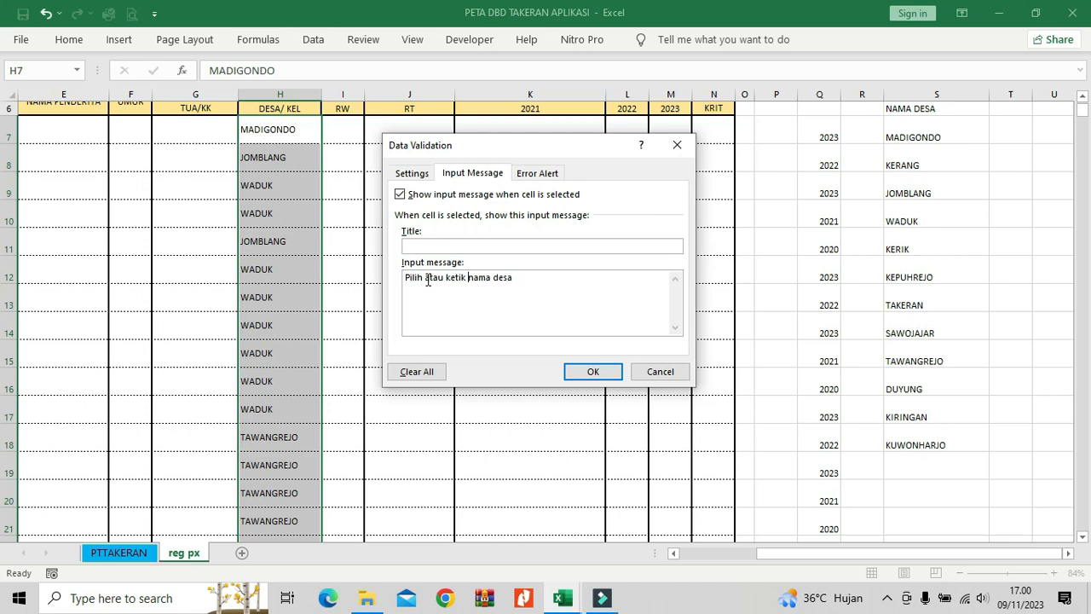
Extend the DESA/KEL input message to "Pilih atau ketik nama desa yang sesuai" and apply the validation
click(515, 285)
text(yang sesuai)
click(597, 373)
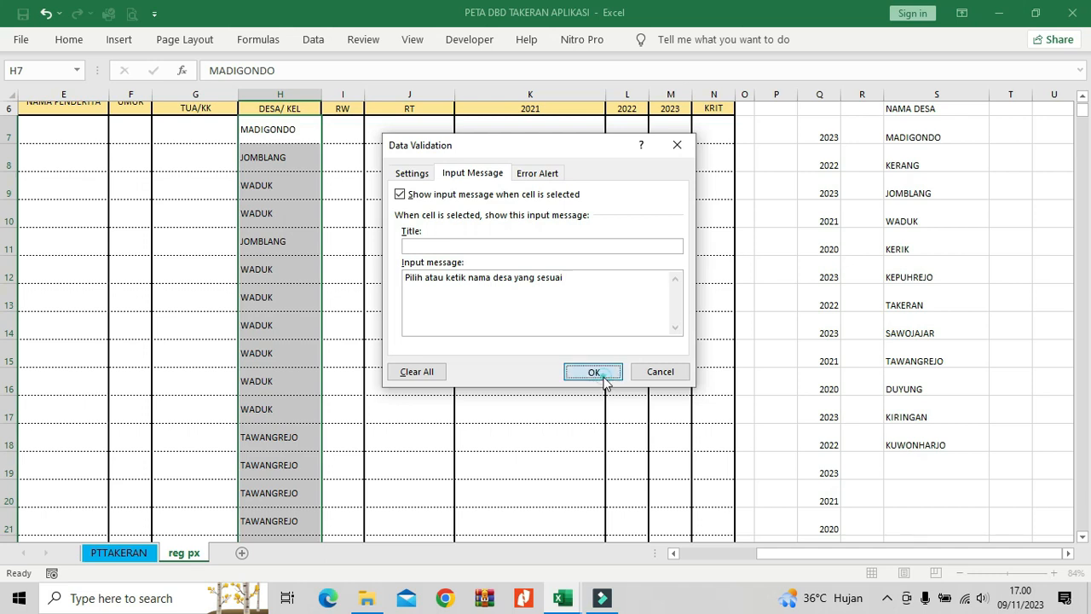
scroll(373, 298, up, 2)
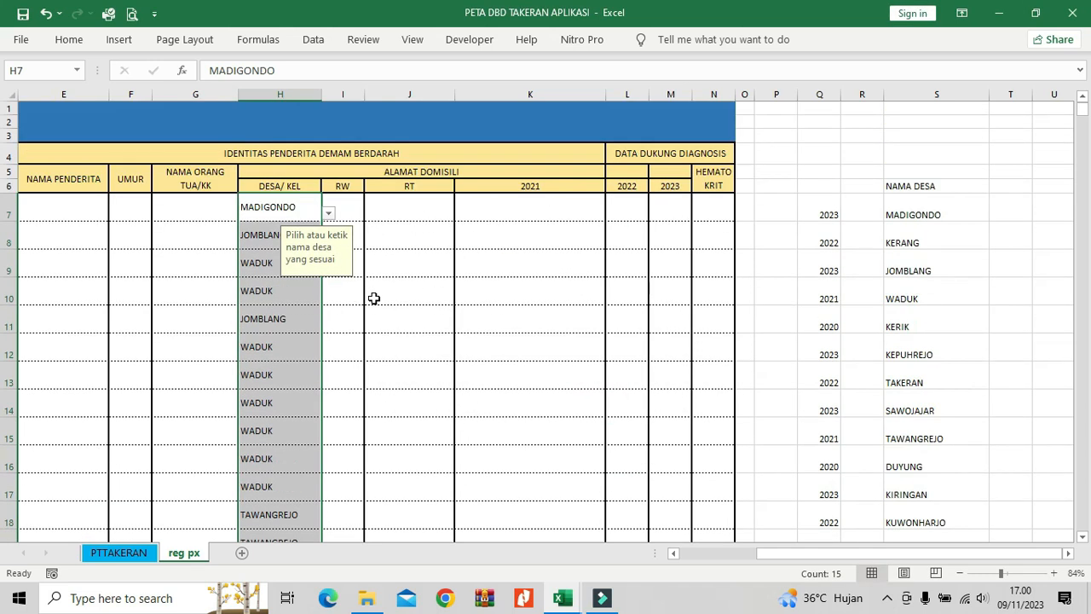
Give the DESA/KEL validation a Stop error alert titled "salah nama desa" with the message "Nama desa tersebut bukan wilayah puskesmas anda"
key(alt+d)
key(l)
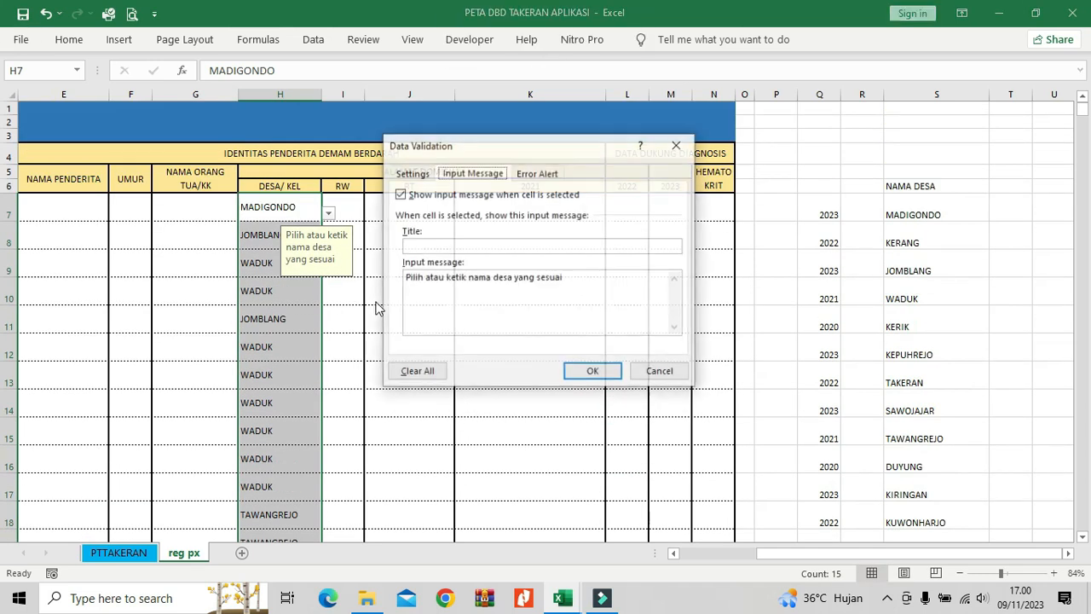
click(537, 174)
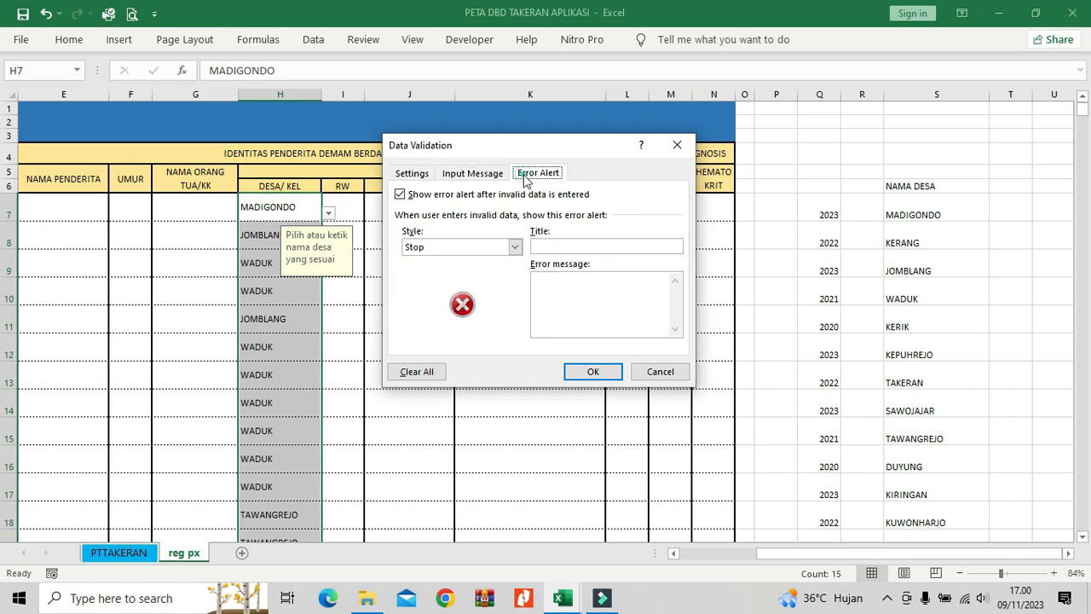
click(548, 245)
text(salah nama desa)
click(577, 282)
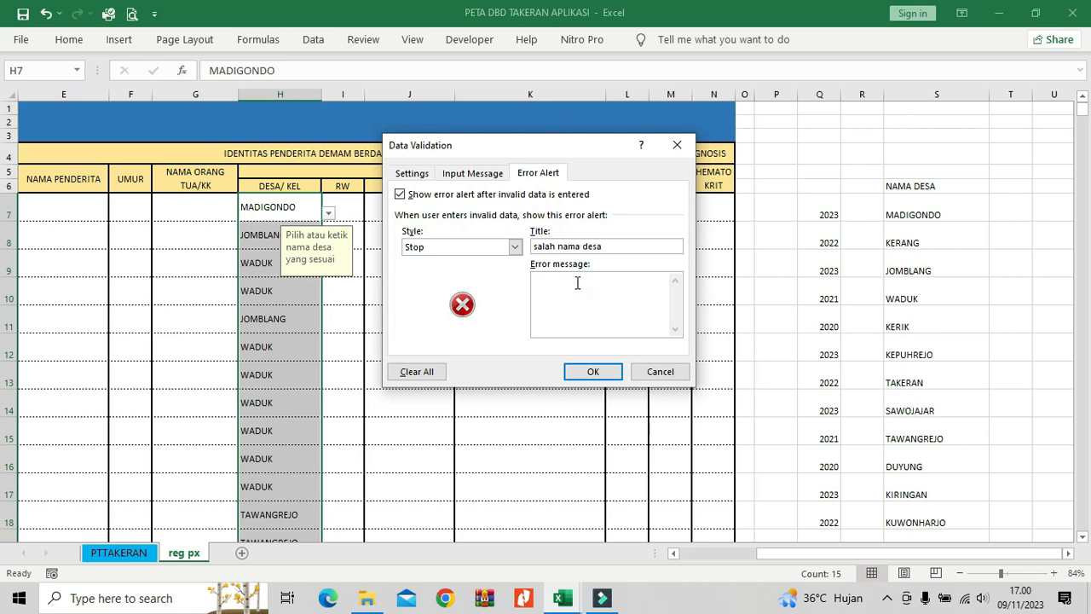
text(Nama desa tersebut bukan wilayah puskesmas anda)
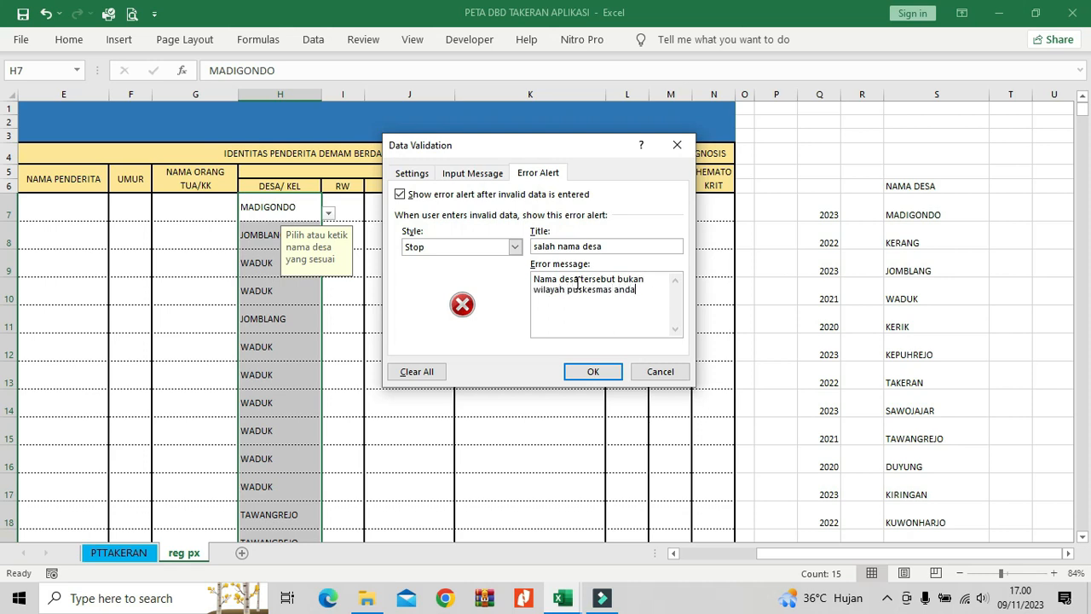
click(593, 372)
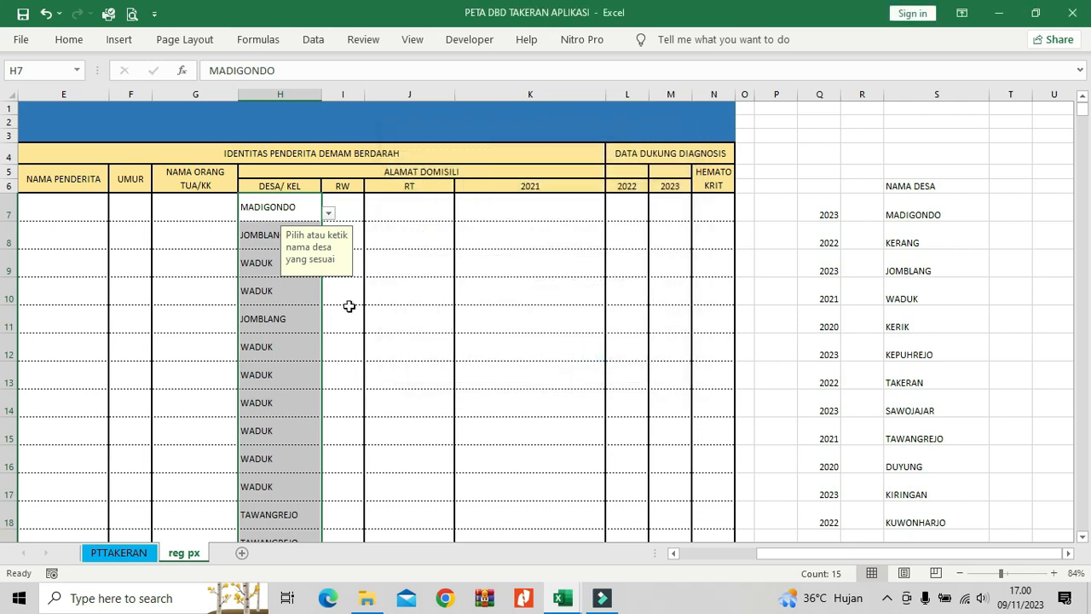
Check the village-name dropdown list in DESA/KEL cells H7 and H20 without changing their entries
click(347, 336)
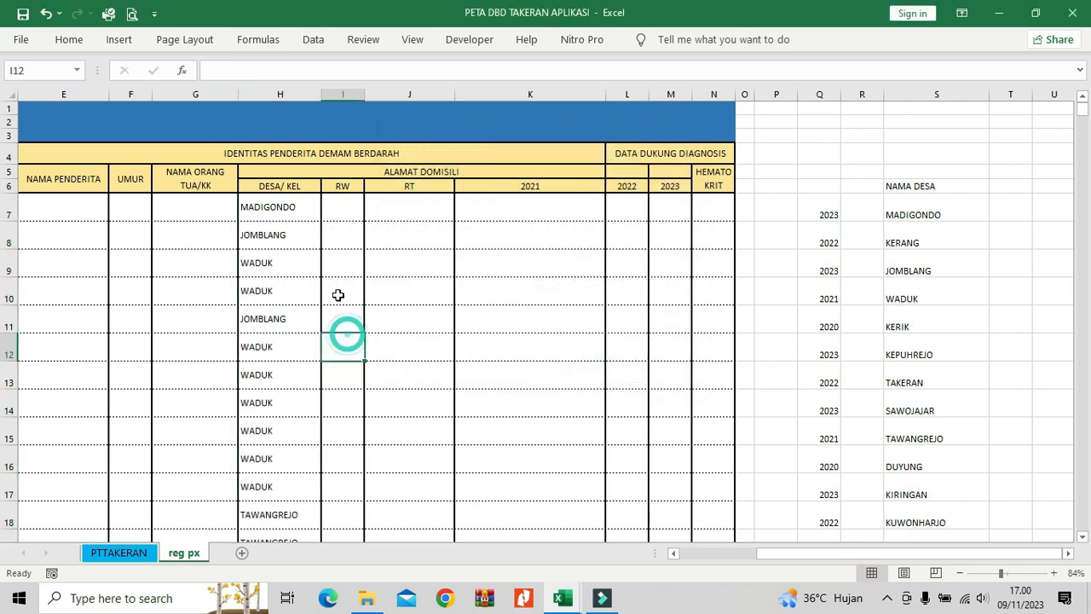
click(295, 207)
click(328, 212)
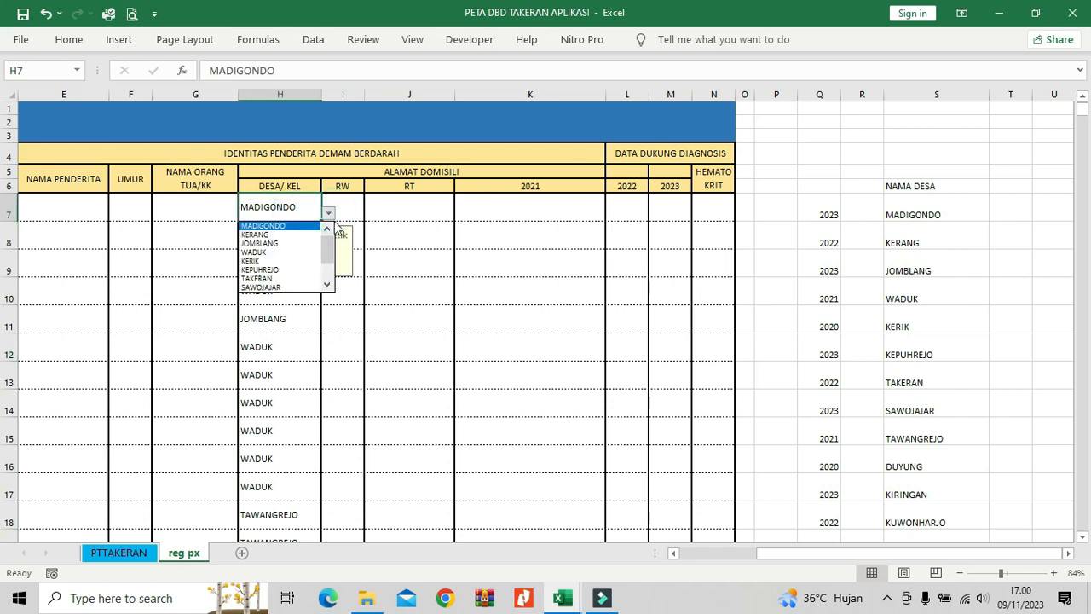
mouse_move(332, 243)
mouse_down()
mouse_move(330, 268)
mouse_move(327, 224)
mouse_up()
click(281, 318)
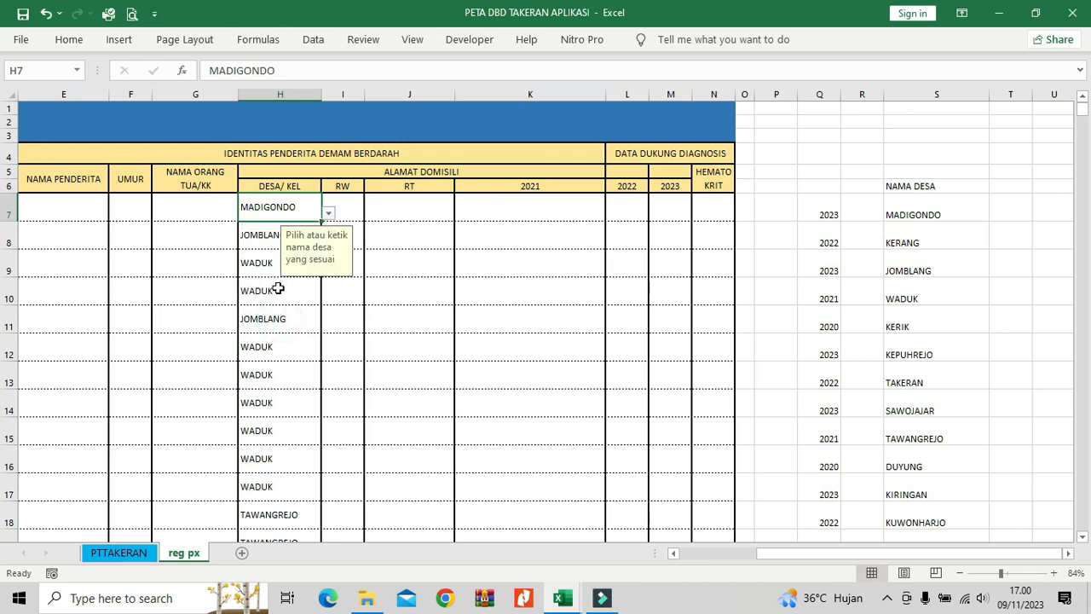
scroll(292, 345, down, 4)
click(293, 310)
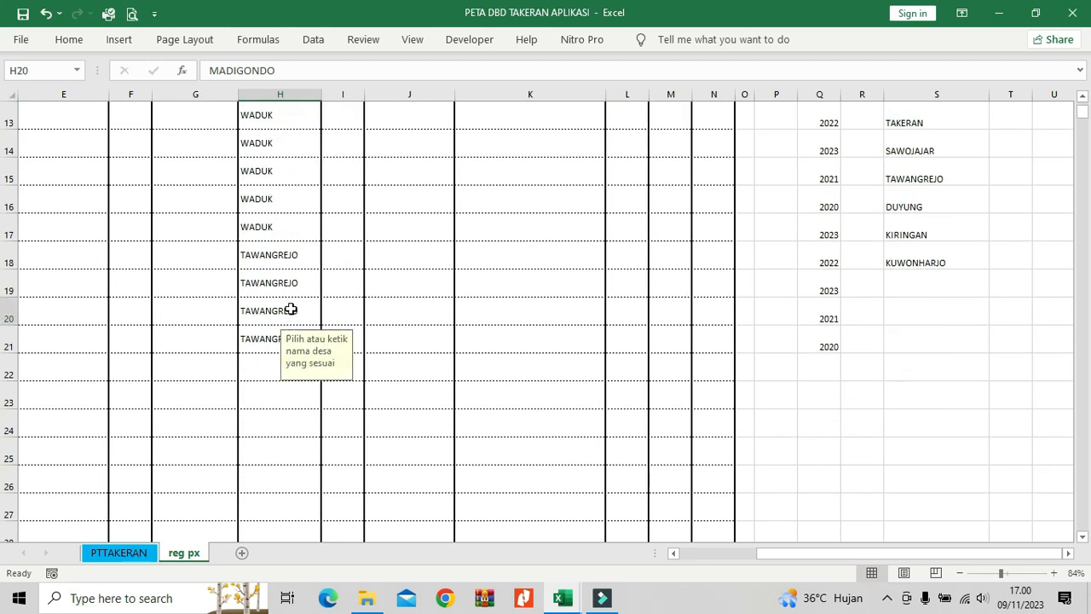
click(329, 317)
click(294, 306)
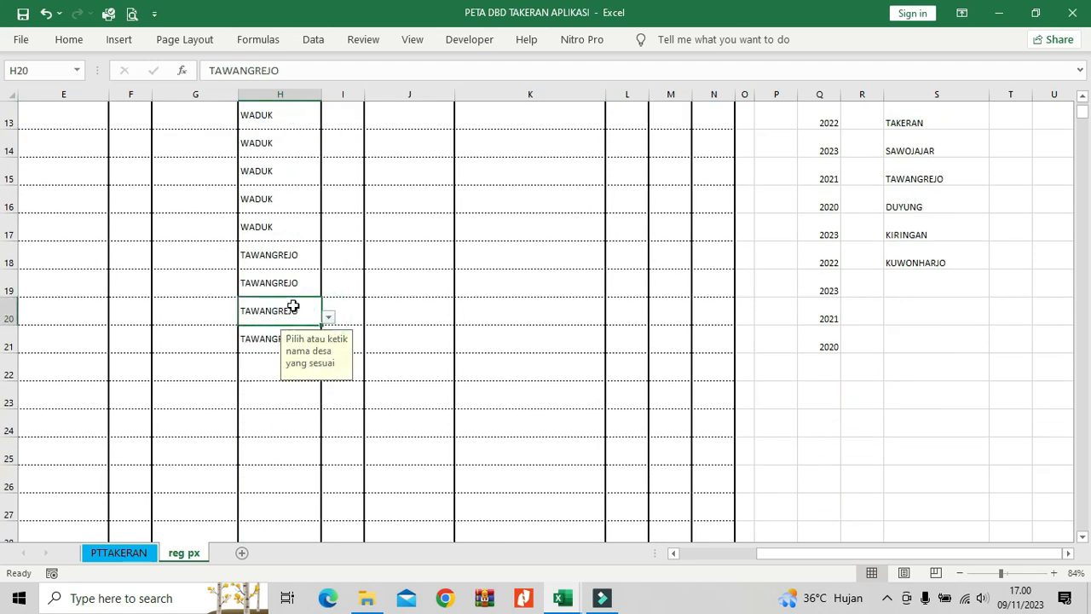
Try to enter the misspelled village name "tawnggrjo" in H20 to test the error alert, and cancel the entry
text(tawng)
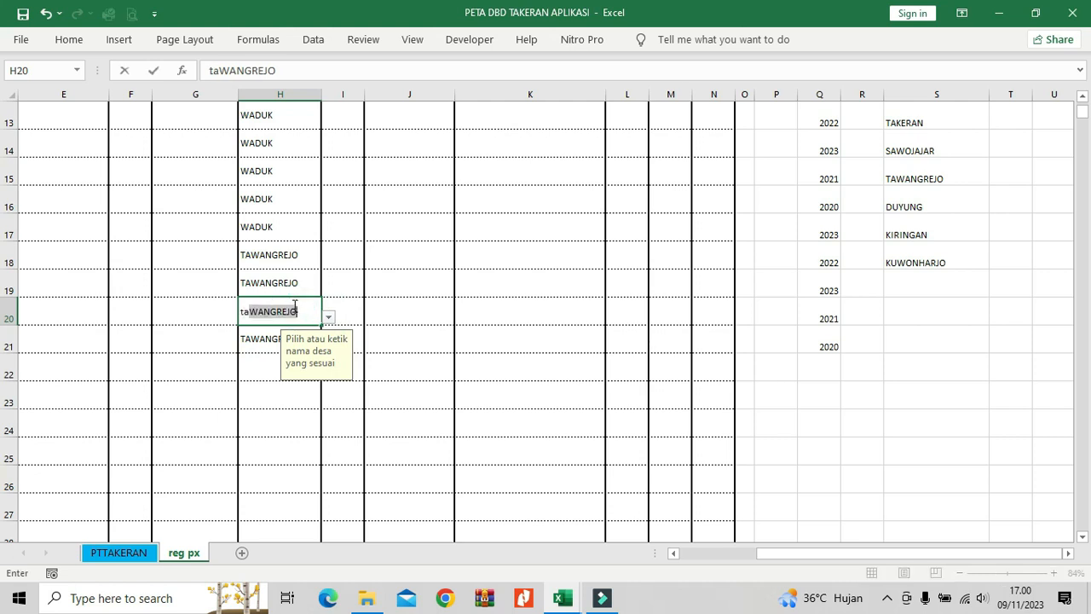
text(grjo)
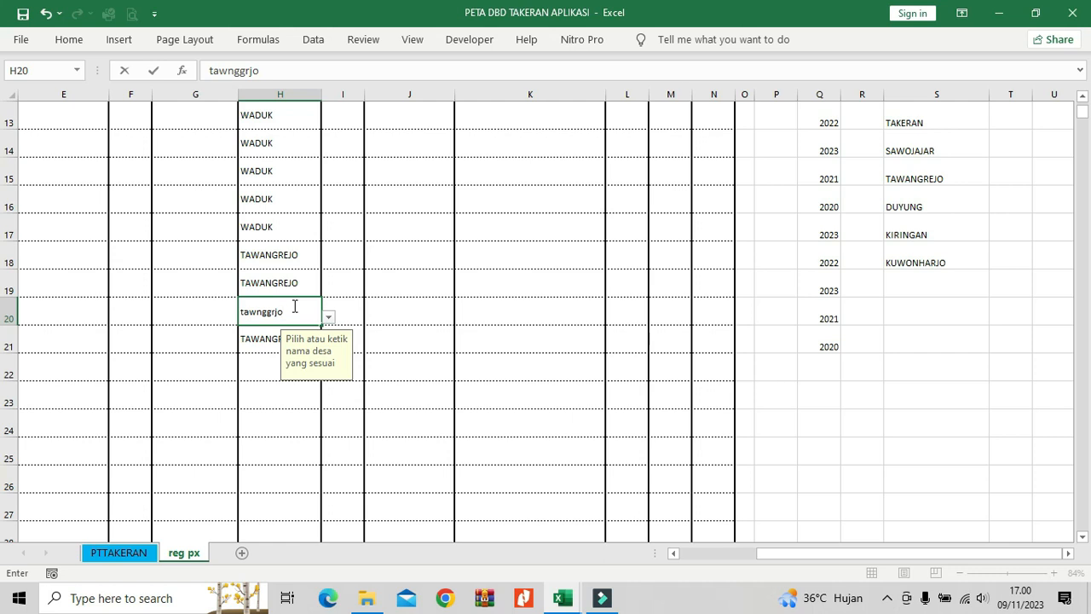
key(Return)
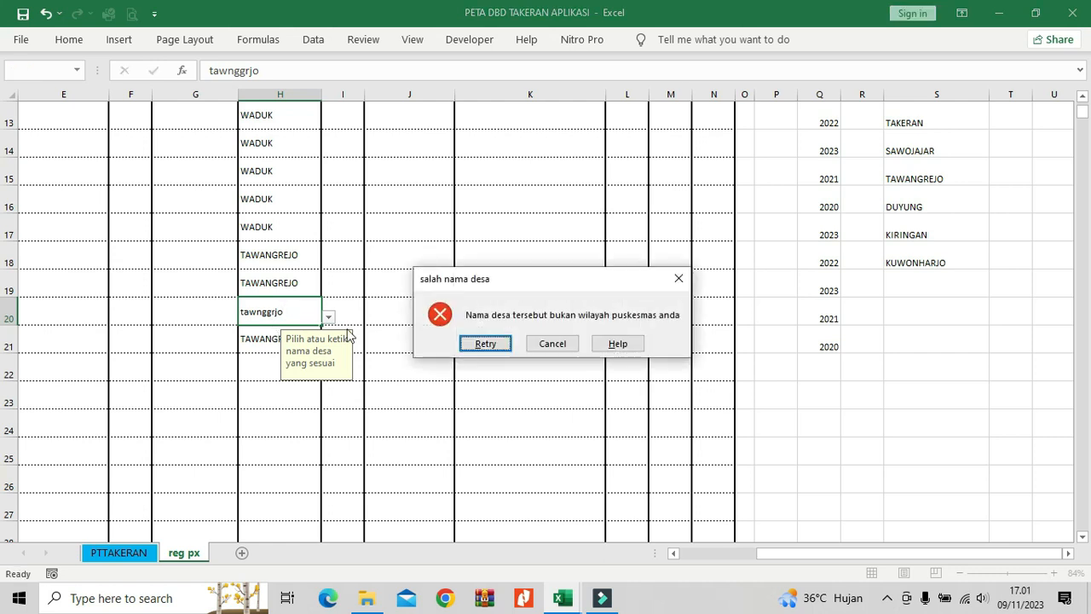
click(552, 343)
click(408, 396)
scroll(410, 381, up, 3)
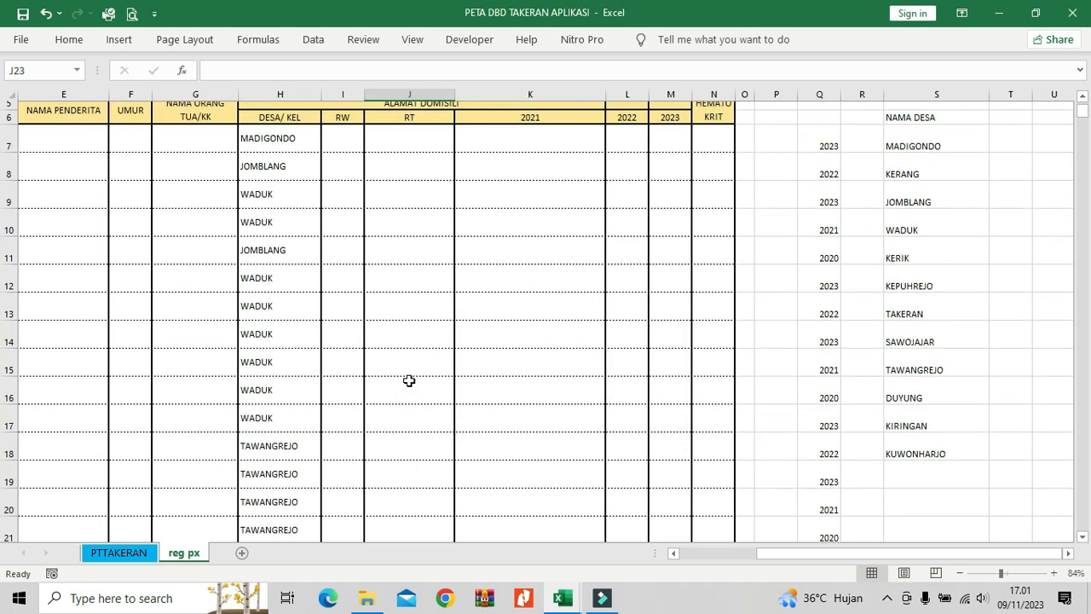
scroll(409, 381, up, 2)
Hide all columns from P through the sheet's last column, XFD, on the reg px sheet
drag(827, 553, 682, 572)
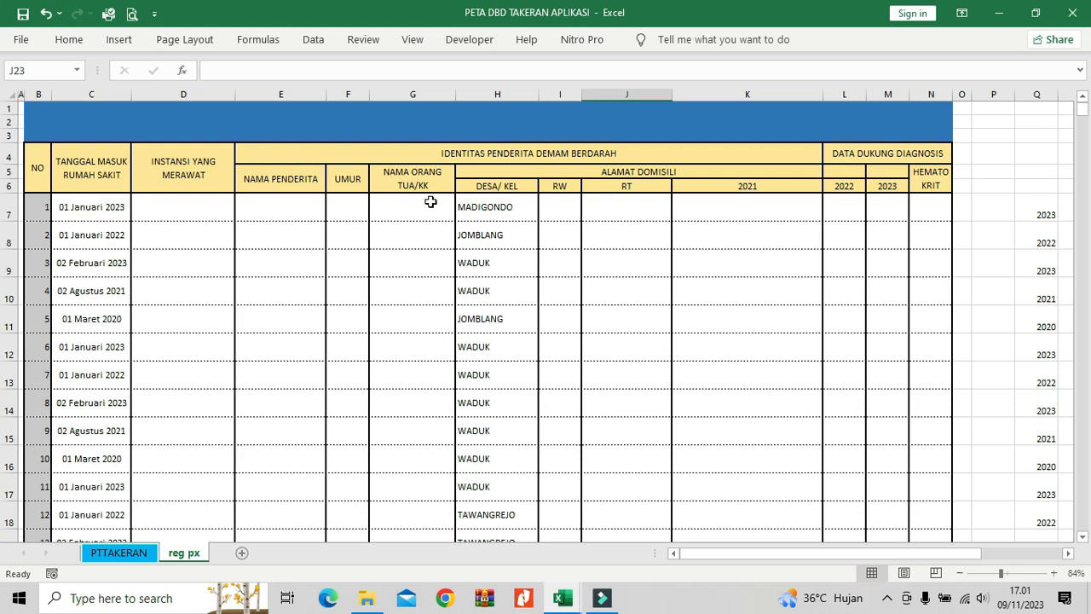
click(11, 207)
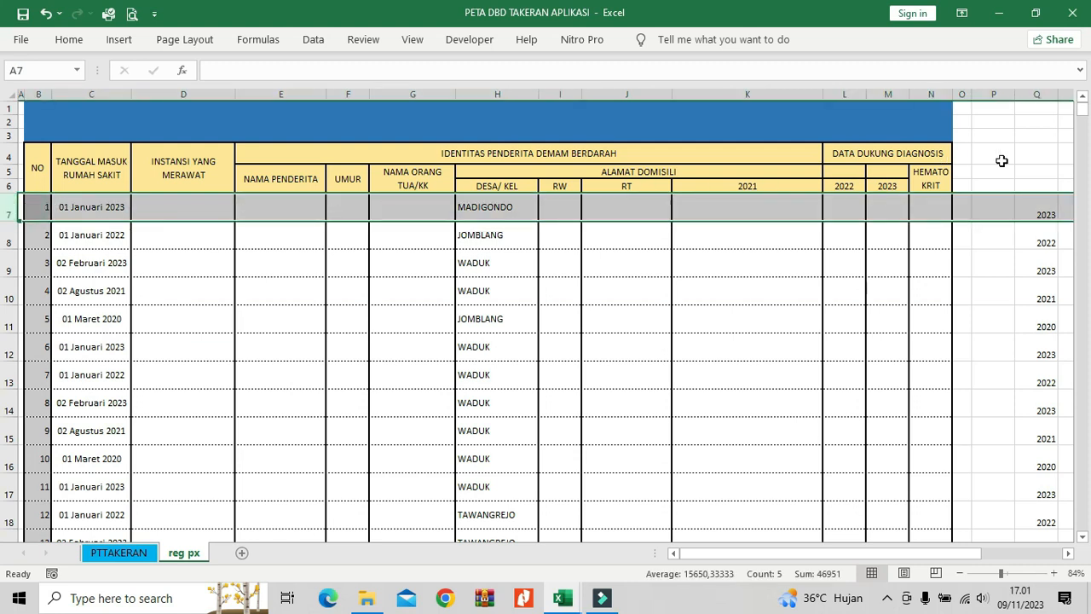
click(1001, 157)
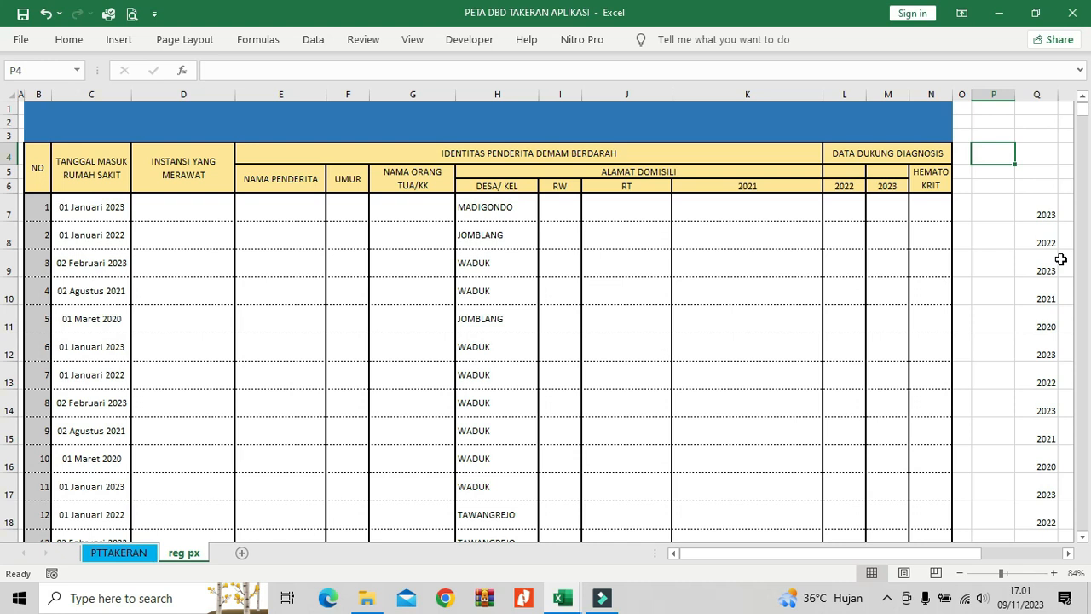
key(ctrl+shift+Right)
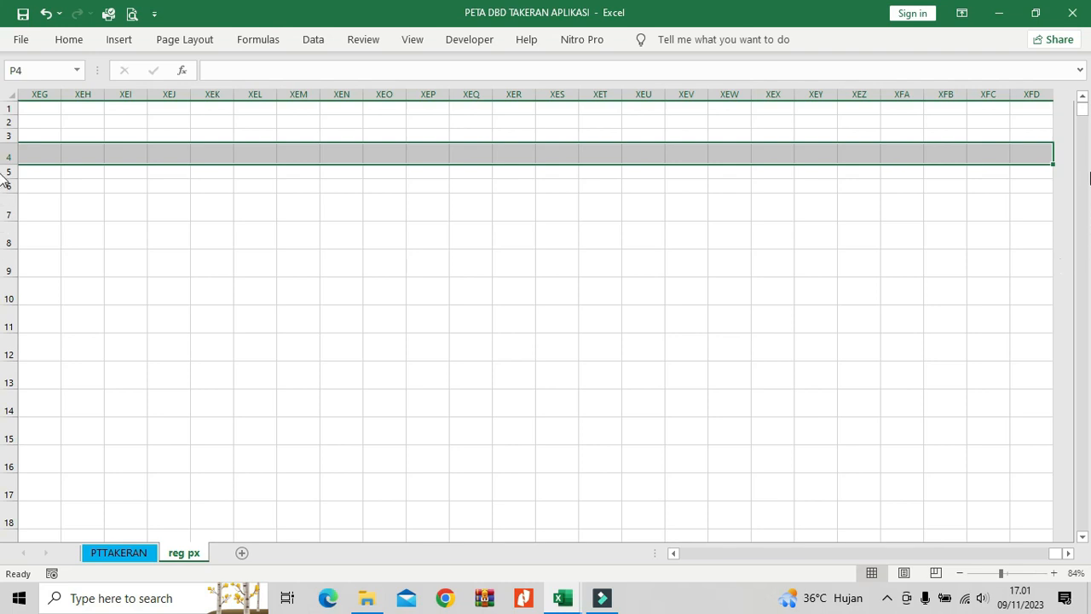
key(alt+o)
key(c)
key(h)
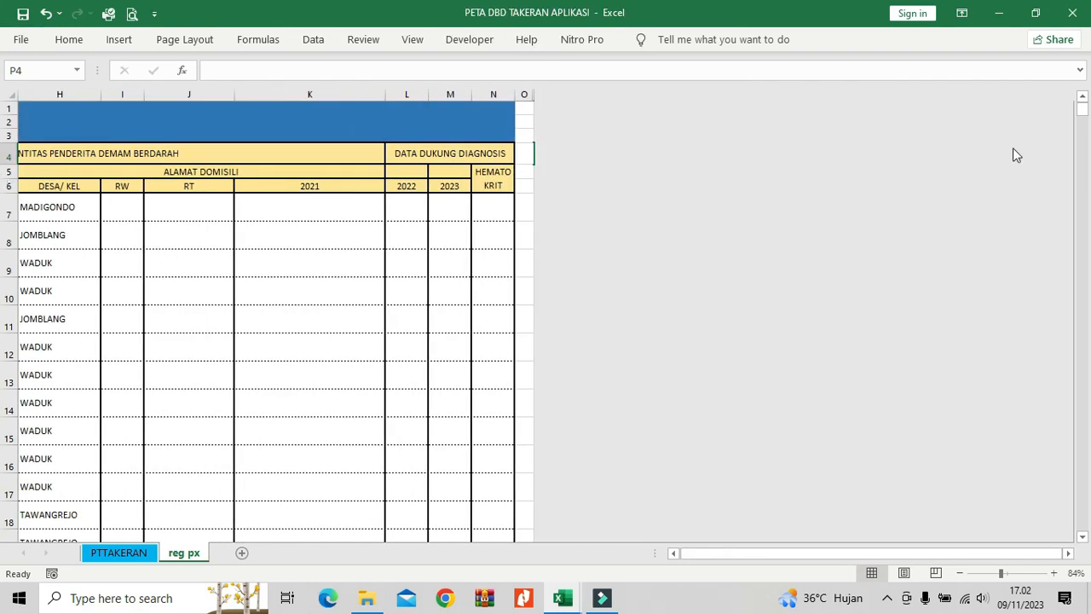
drag(902, 554, 768, 565)
Examine the record table down to its last row along the admission date column and return to the sheet's first row
click(75, 259)
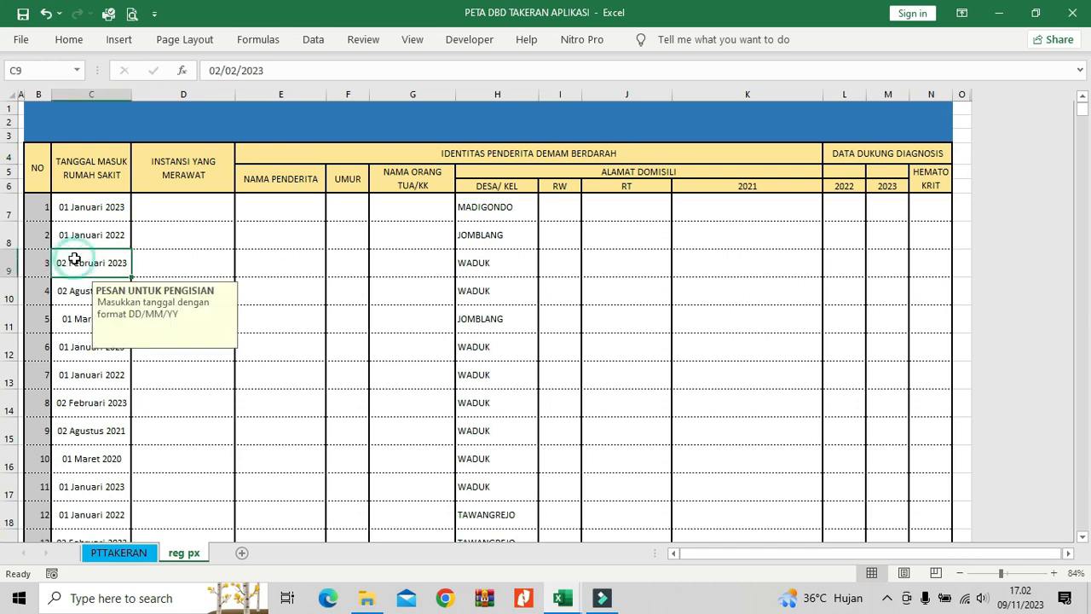
key(ctrl+Down)
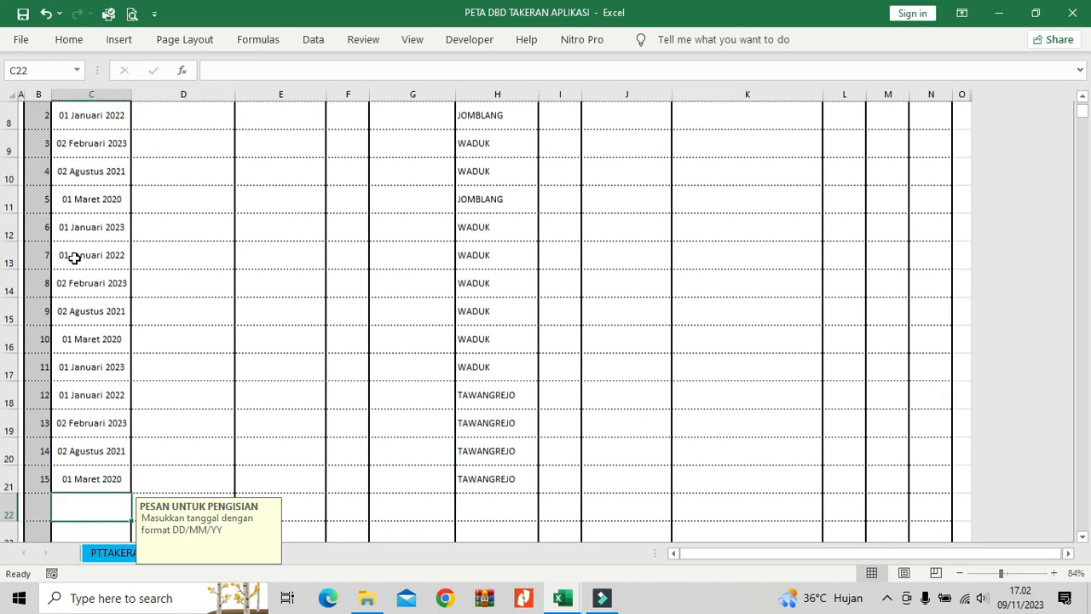
key(ctrl+Down)
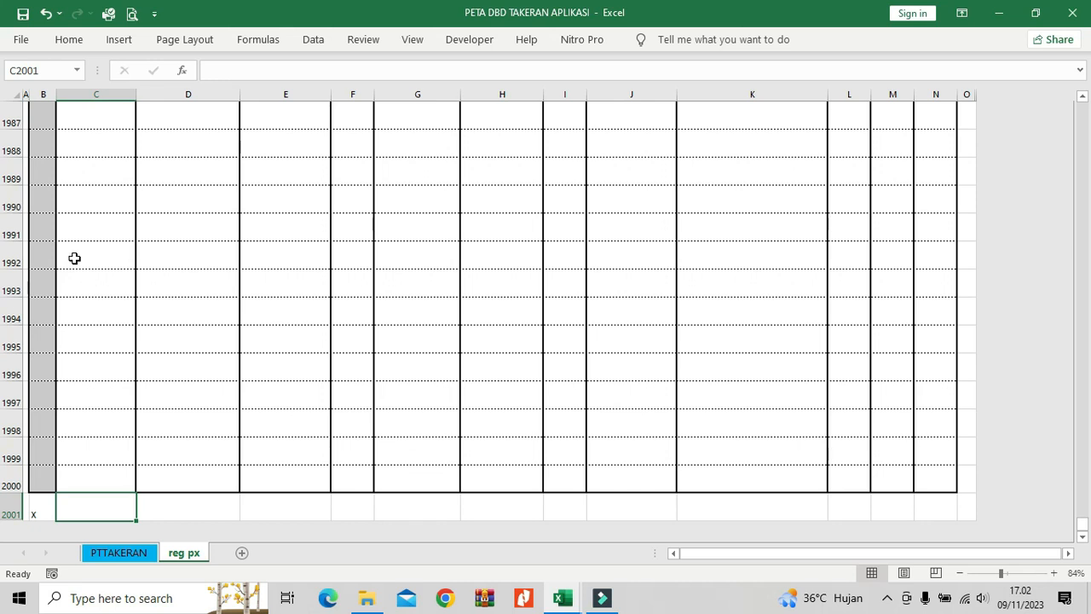
key(Up)
key(ctrl+Up)
key(ctrl+Up)
key(ctrl+Up)
key(ctrl+Up)
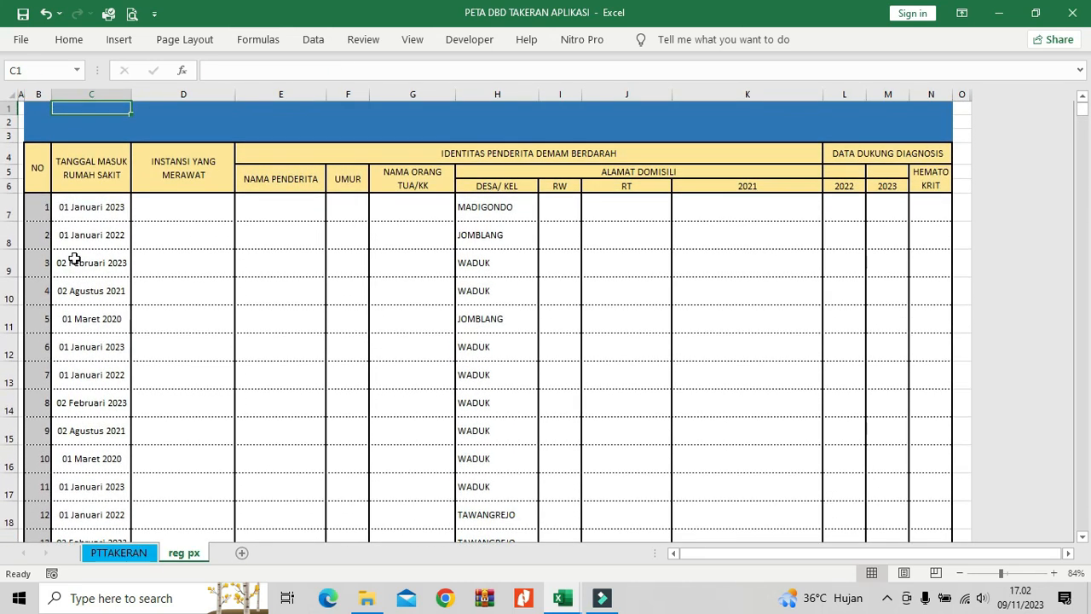
Freeze the panes at row 7 so that the title and header rows 1 to 6 stay fixed
click(11, 206)
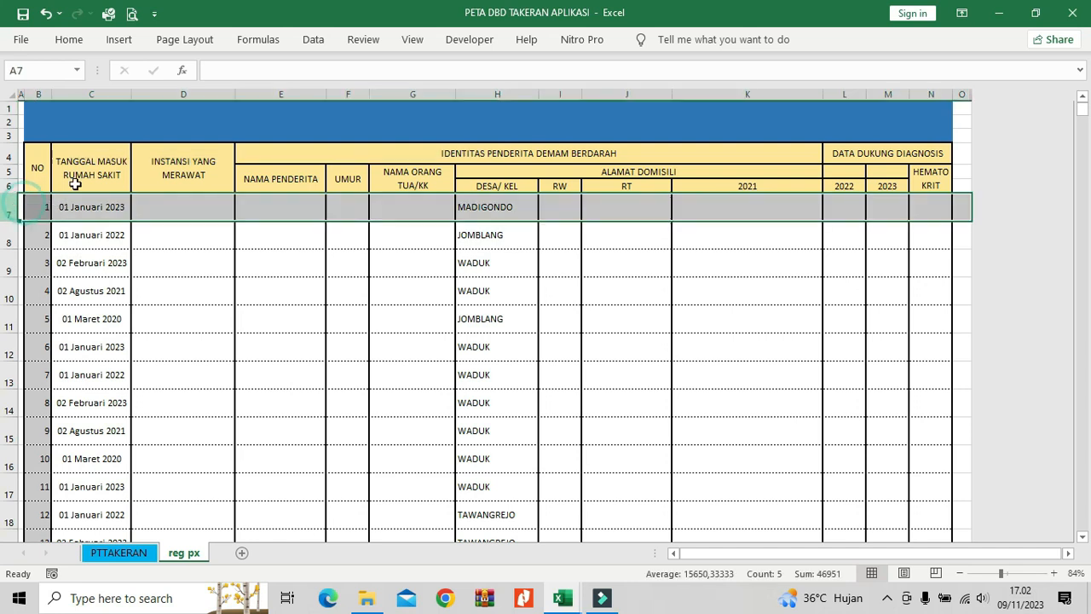
click(12, 207)
click(412, 40)
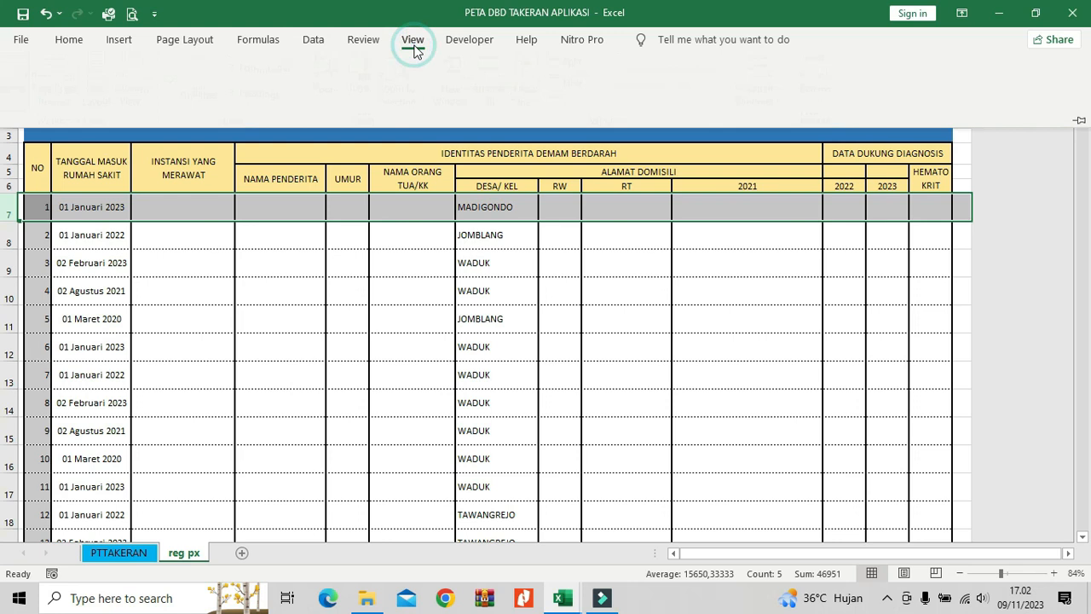
click(539, 92)
click(590, 118)
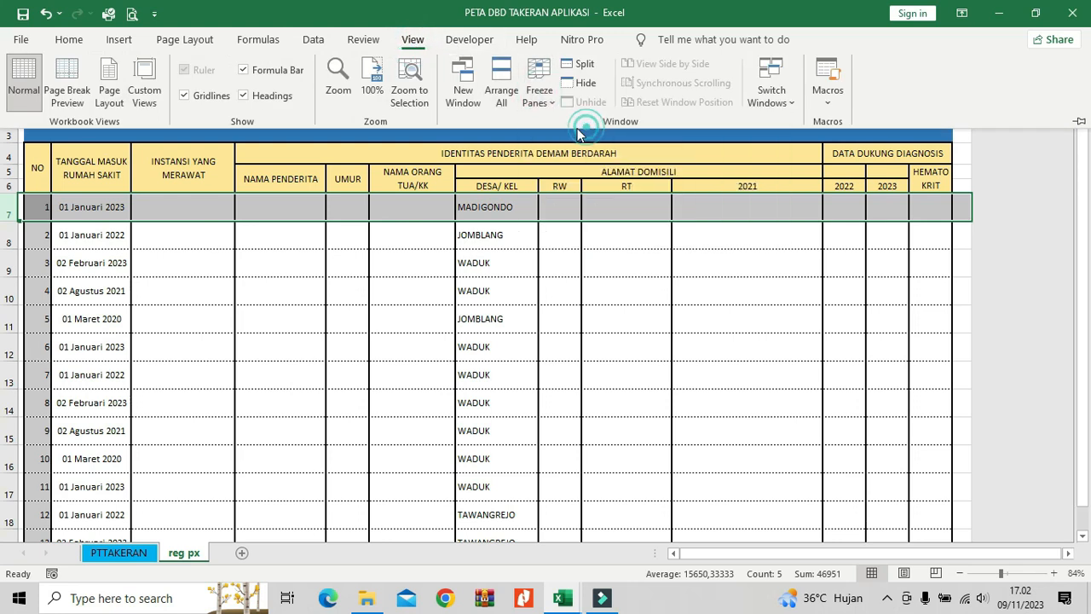
scroll(633, 231, down, 2)
scroll(633, 231, up, 2)
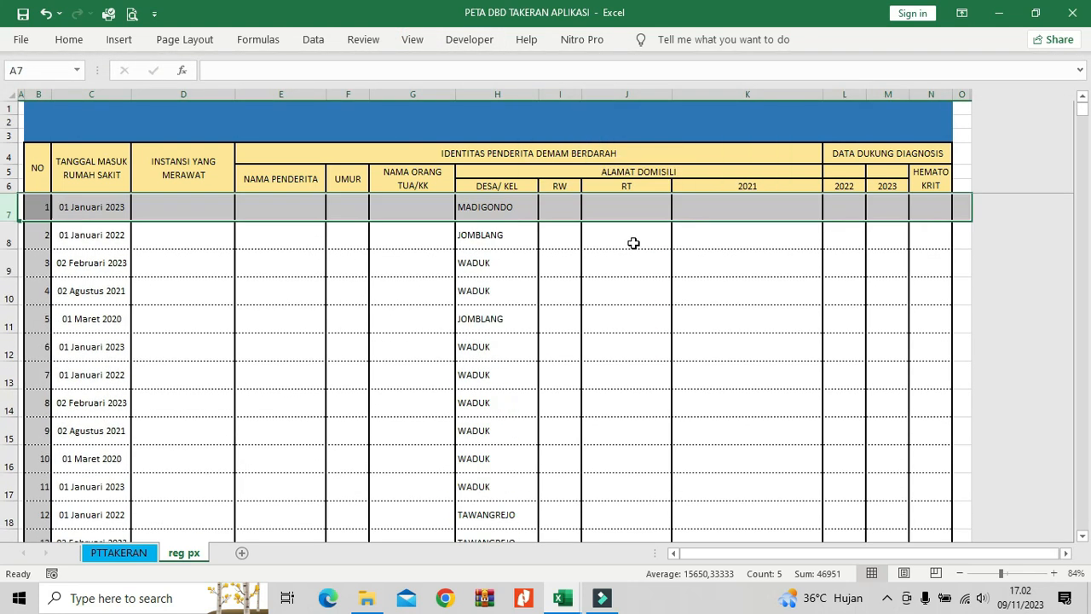
click(487, 122)
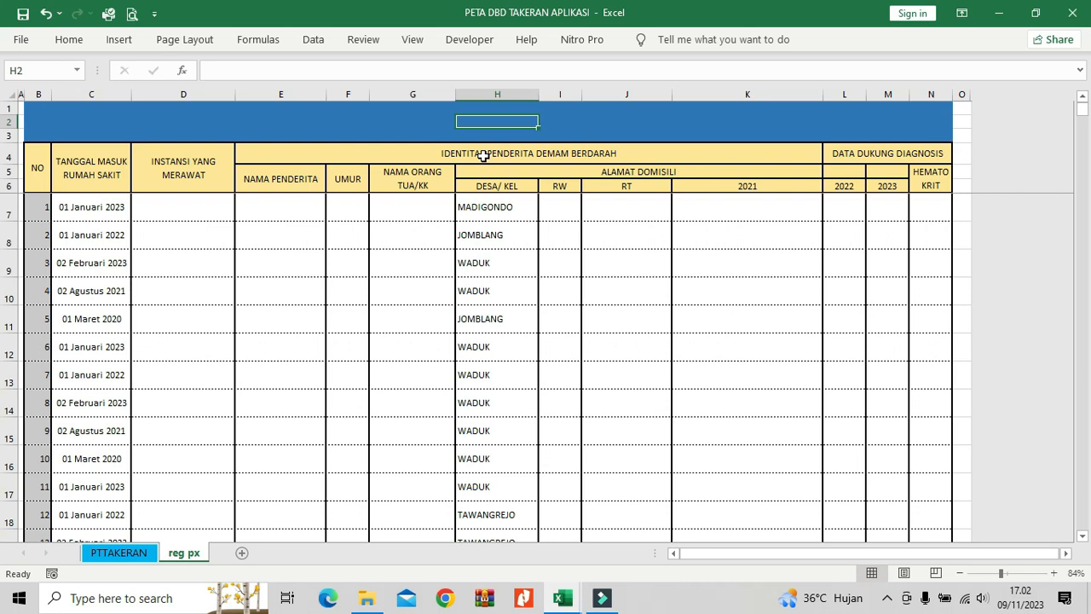
click(439, 314)
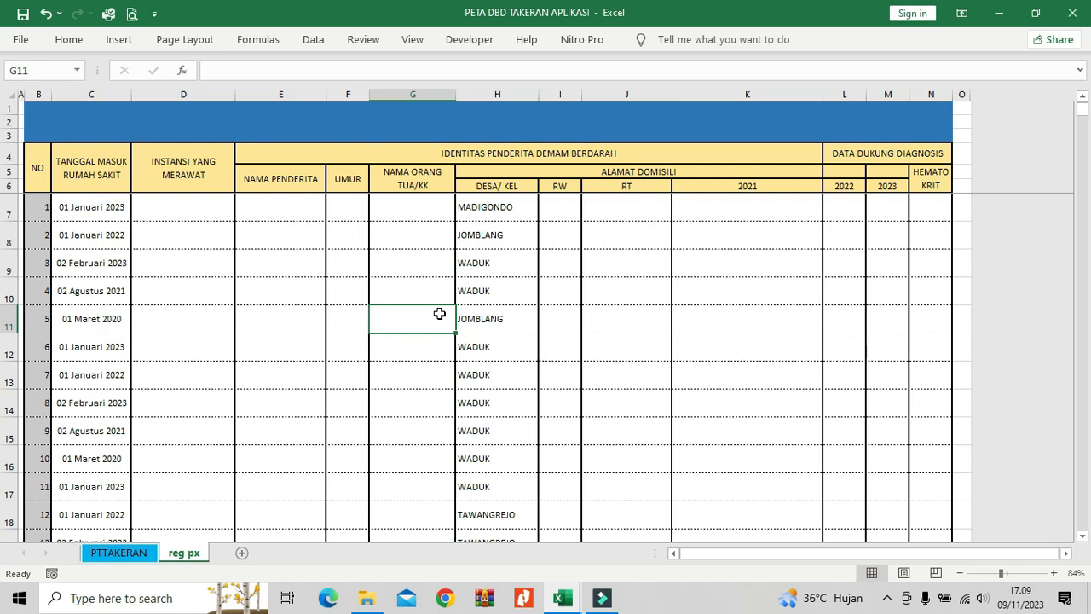
click(469, 232)
scroll(459, 257, down, 2)
scroll(459, 257, up, 2)
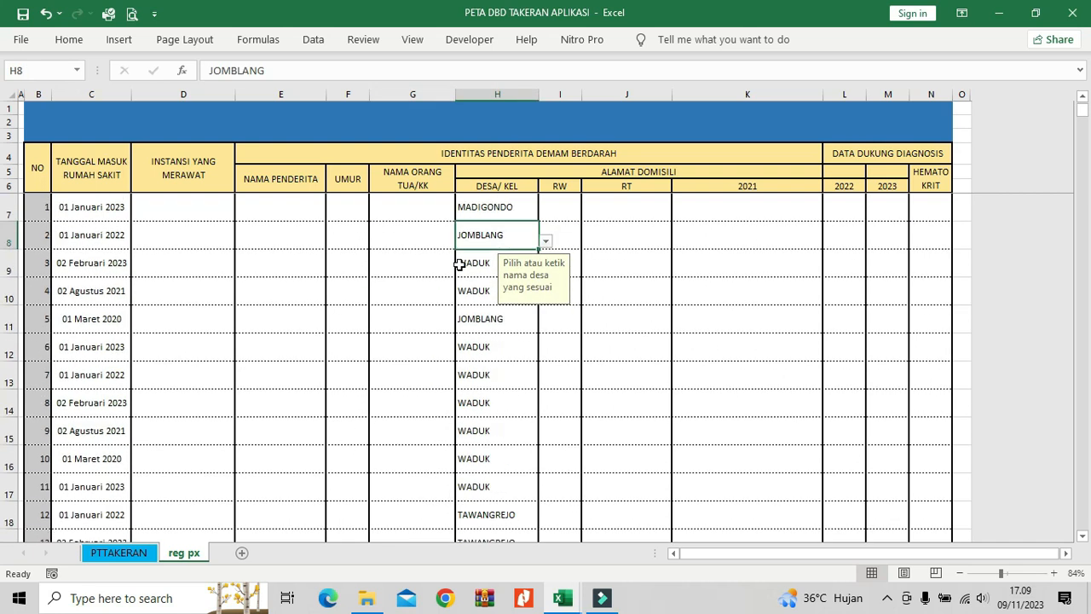
click(284, 214)
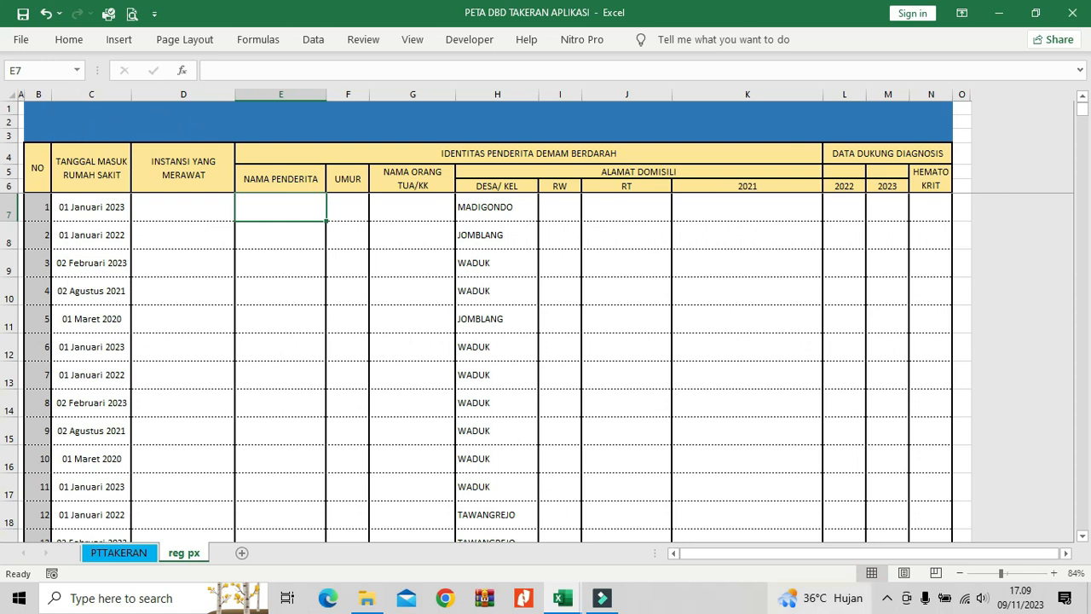
click(887, 598)
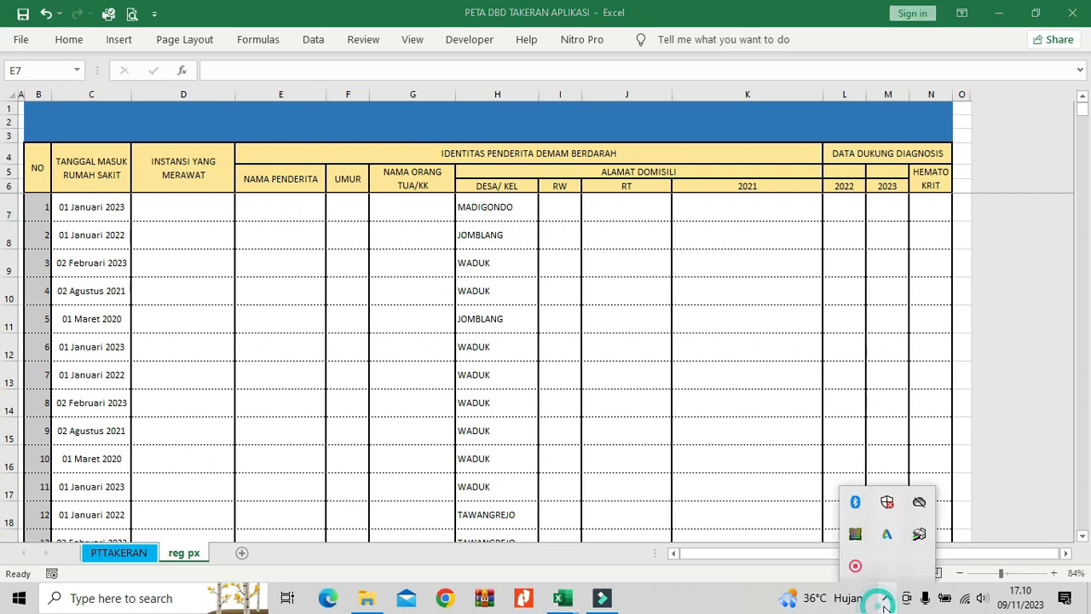
right_click(856, 567)
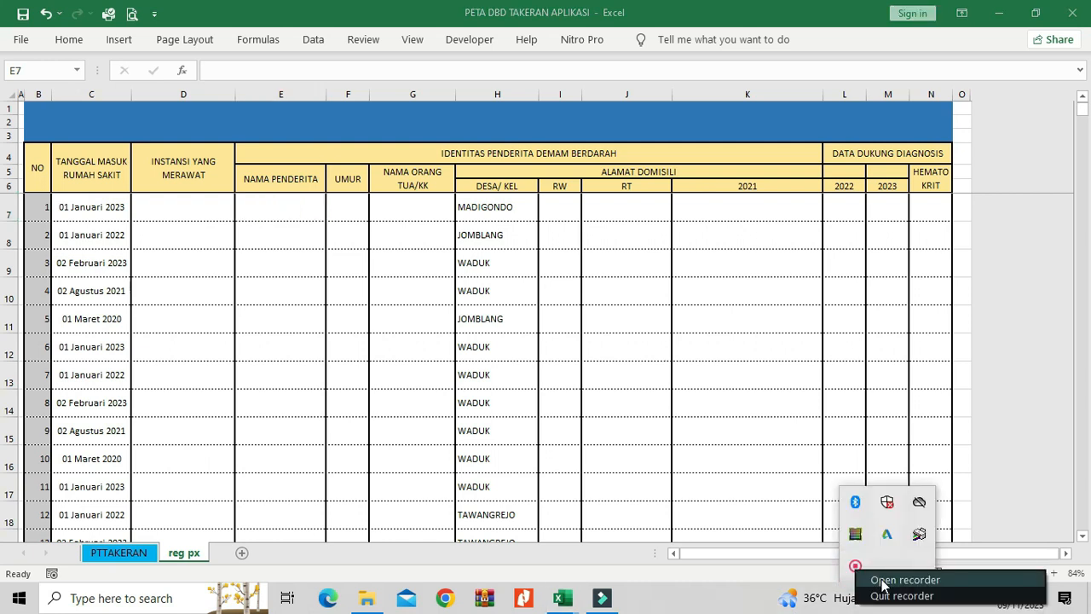